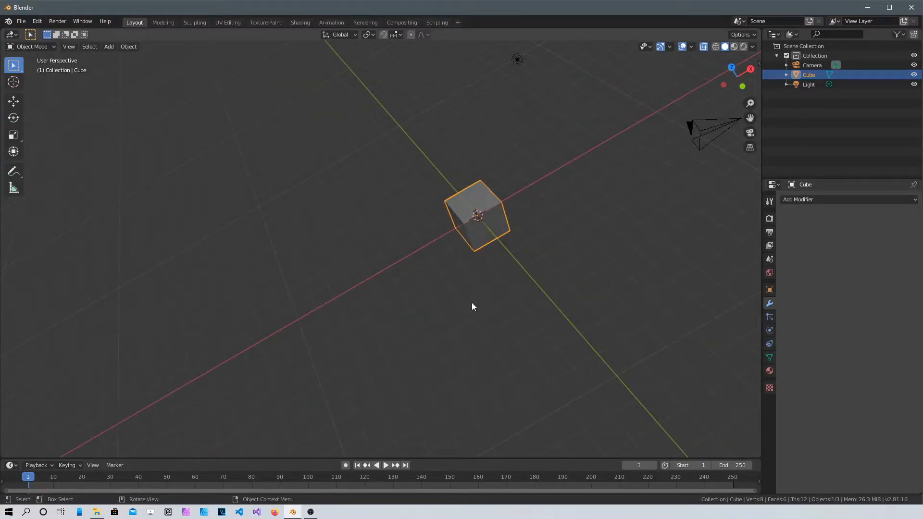
# - Turn off X-ray display so the cube appears solid in the viewport
pyautogui.scroll(3, 402, 306)
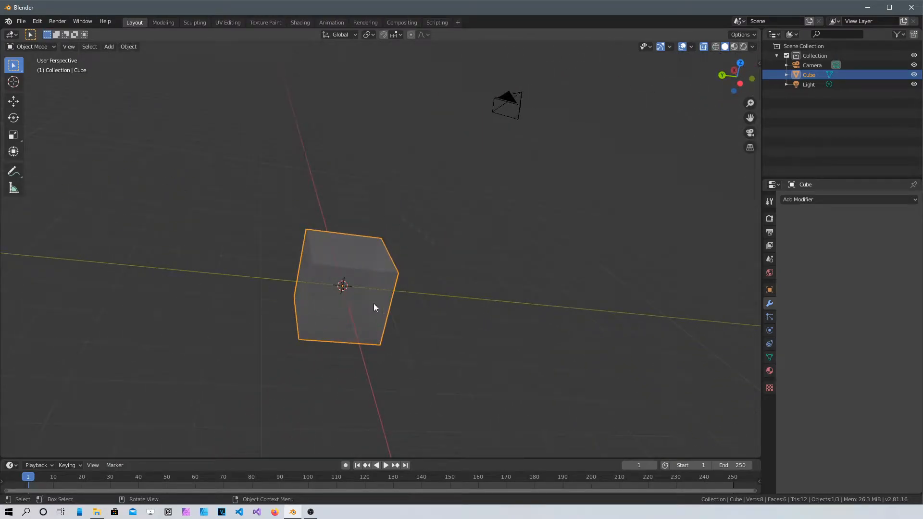
pyautogui.click(703, 48)
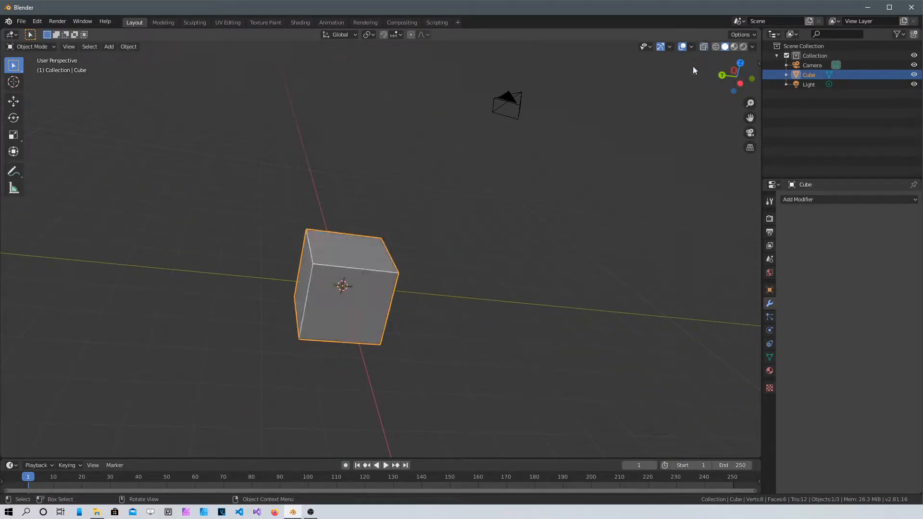
pyautogui.moveTo(419, 307); pyautogui.dragTo(543, 220, button='middle')
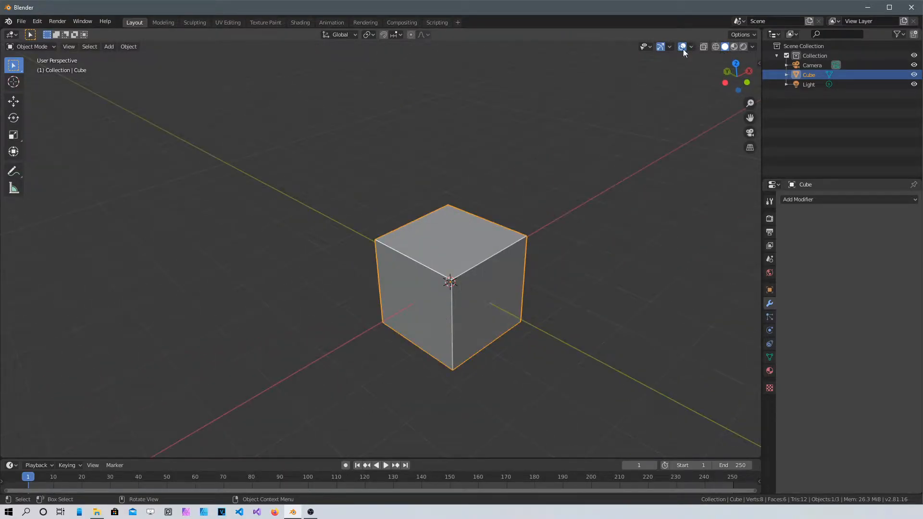
# - Examine the viewport shading options, especially Shadow and the Cavity ridge and valley settings
pyautogui.click(753, 47)
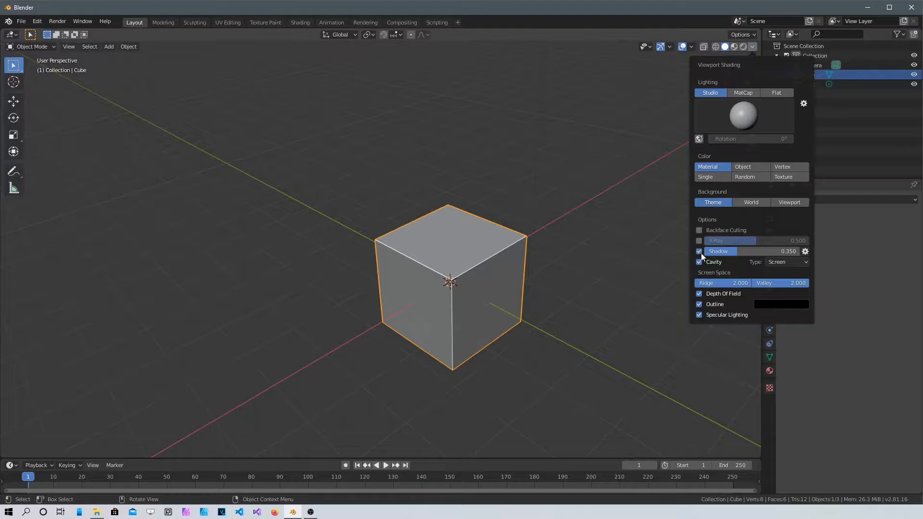
pyautogui.moveTo(736, 255); pyautogui.dragTo(737, 255)
pyautogui.moveTo(750, 283)
pyautogui.mouseDown()
pyautogui.moveTo(708, 283)
pyautogui.moveTo(809, 283)
pyautogui.mouseUp()
pyautogui.moveTo(465, 311)
pyautogui.mouseDown(button='middle')
pyautogui.moveTo(341, 313)
pyautogui.moveTo(526, 317)
pyautogui.moveTo(449, 303)
pyautogui.moveTo(464, 268)
pyautogui.moveTo(303, 310)
pyautogui.moveTo(323, 222)
pyautogui.moveTo(338, 268)
pyautogui.moveTo(362, 298)
pyautogui.mouseUp(button='middle')
pyautogui.moveTo(447, 284); pyautogui.dragTo(416, 310, button='middle')
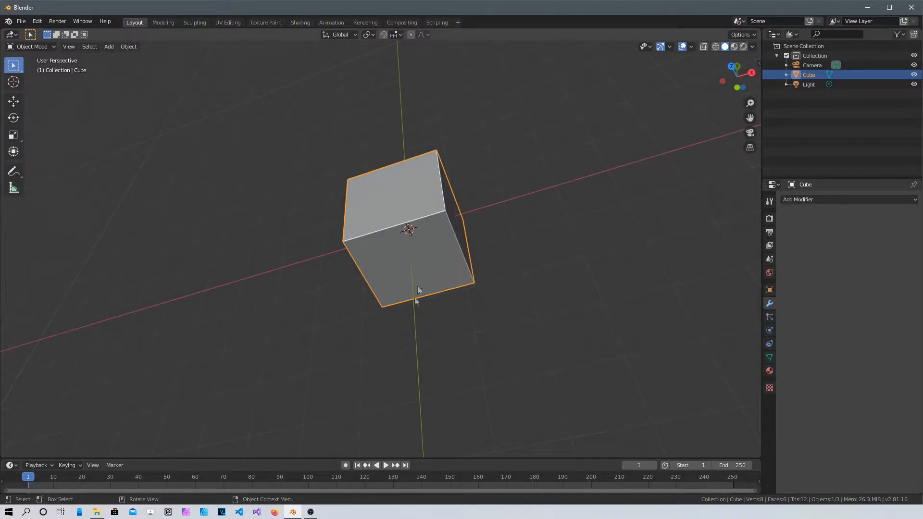
pyautogui.keyDown('shift'); pyautogui.moveTo(385, 371); pyautogui.dragTo(376, 291, button='middle'); pyautogui.keyUp('shift')
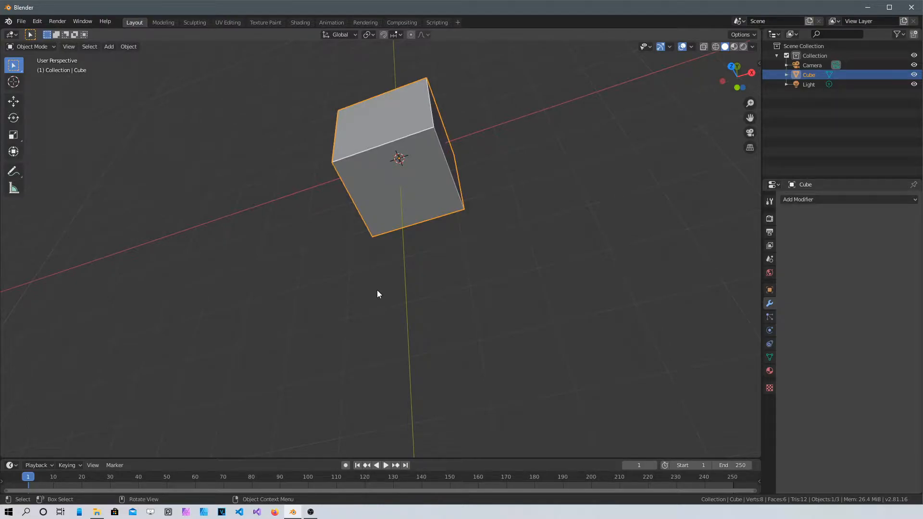
pyautogui.press('KP_1')
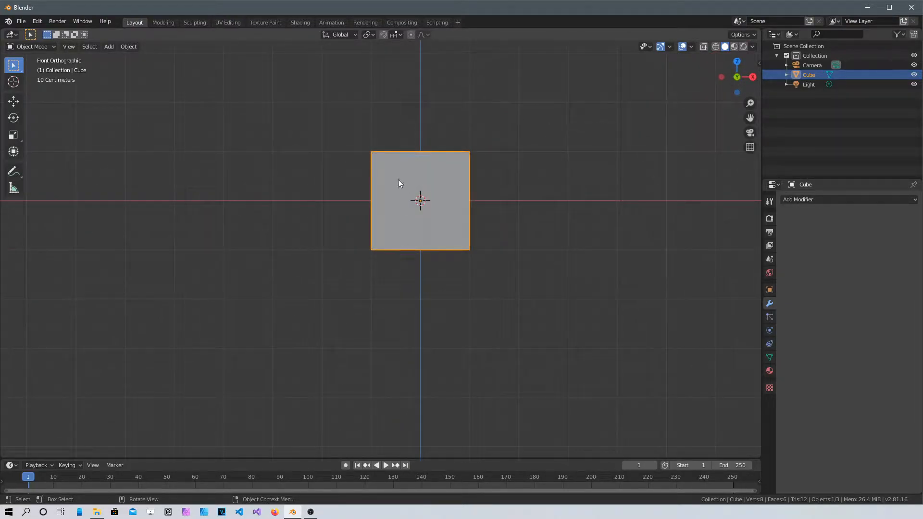
pyautogui.moveTo(402, 204); pyautogui.dragTo(404, 318, button='middle')
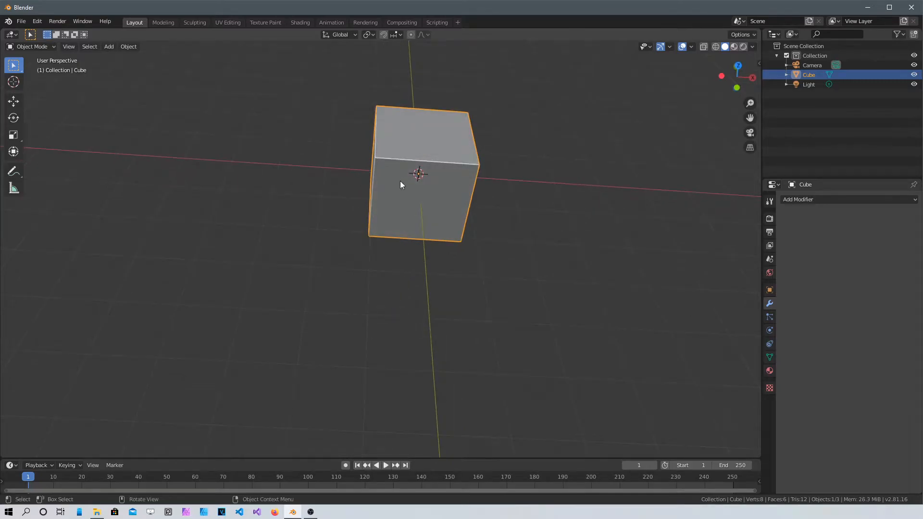
# - Scale the cube along the Y axis to stretch it into a long bar
pyautogui.keyDown('shift'); pyautogui.moveTo(363, 178); pyautogui.dragTo(272, 298, button='middle'); pyautogui.keyUp('shift')
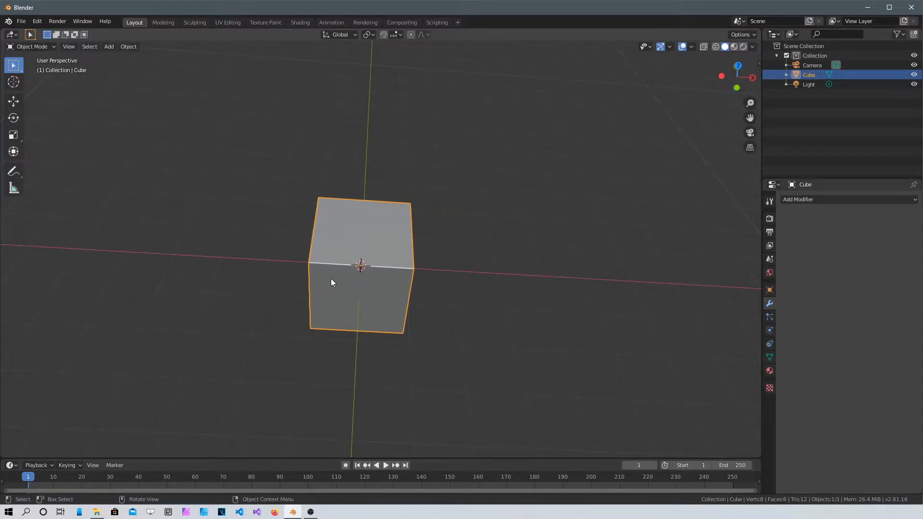
pyautogui.press('s')
pyautogui.press('y')
pyautogui.click(321, 419)
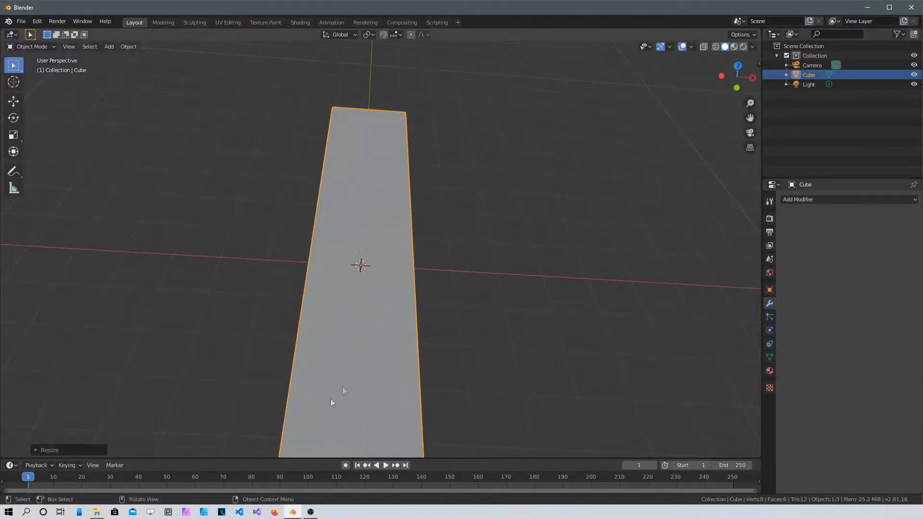
pyautogui.scroll(-4, 480, 281)
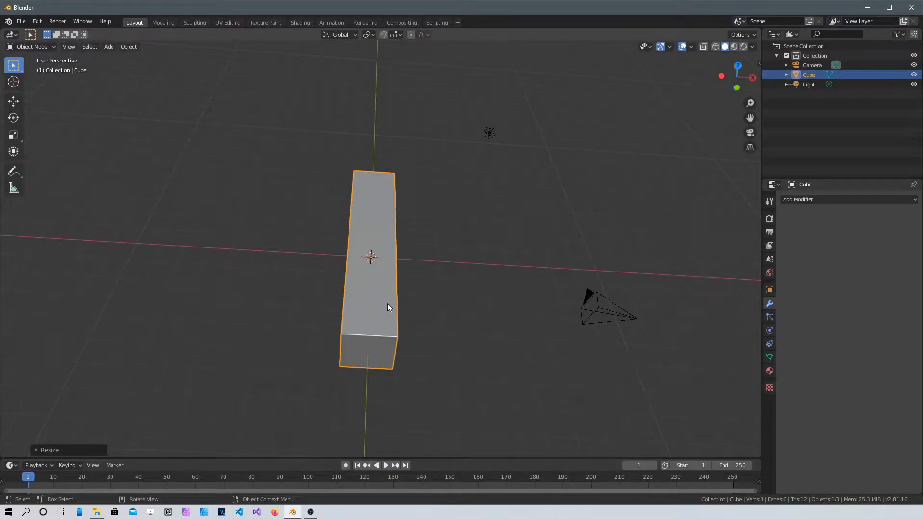
pyautogui.press('s')
pyautogui.press('y')
pyautogui.click(394, 316)
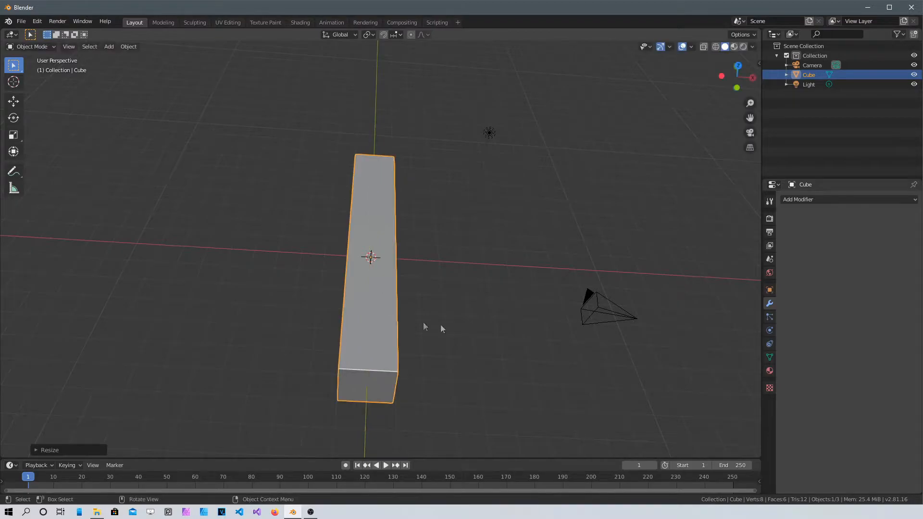
# - Widen the bar along the X axis, then lengthen it by a factor of about 1.25 along Y
pyautogui.press('s')
pyautogui.press('x')
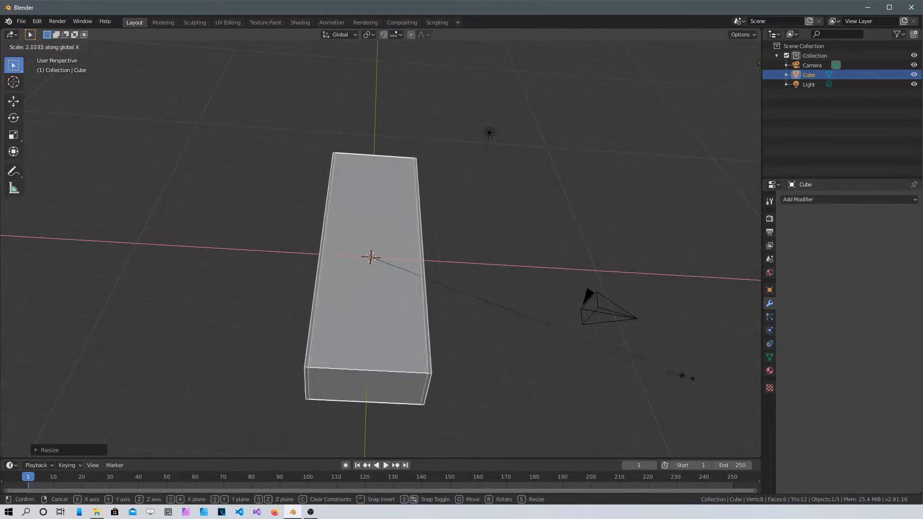
pyautogui.click(37, 400)
pyautogui.press('s')
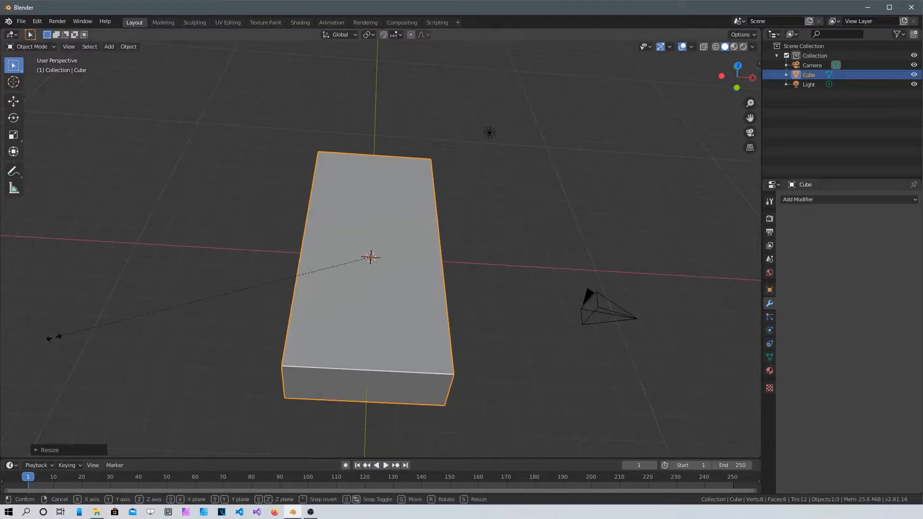
pyautogui.press('y')
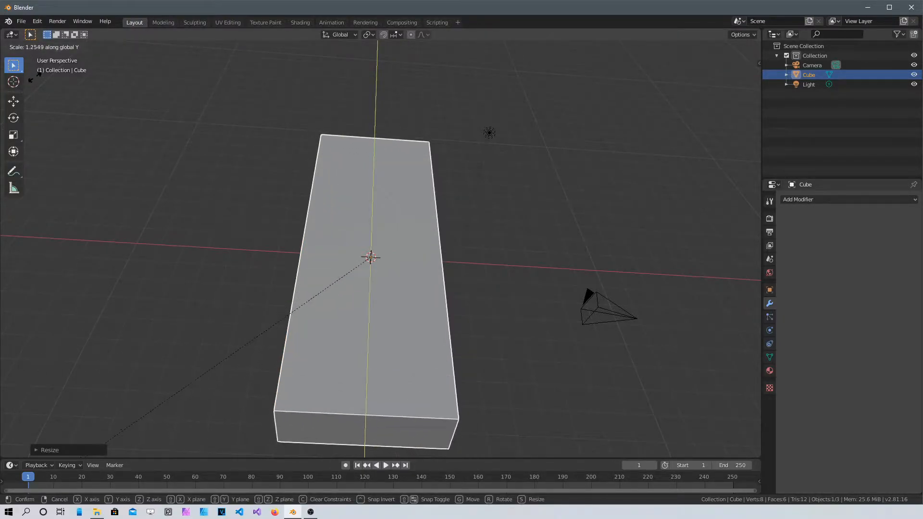
pyautogui.click(34, 79)
# - In Edit Mode, add four evenly spaced loop cuts across the block's length and slide them towards its +Y end
pyautogui.moveTo(425, 235)
pyautogui.mouseDown(button='middle')
pyautogui.moveTo(353, 371)
pyautogui.moveTo(421, 251)
pyautogui.mouseUp(button='middle')
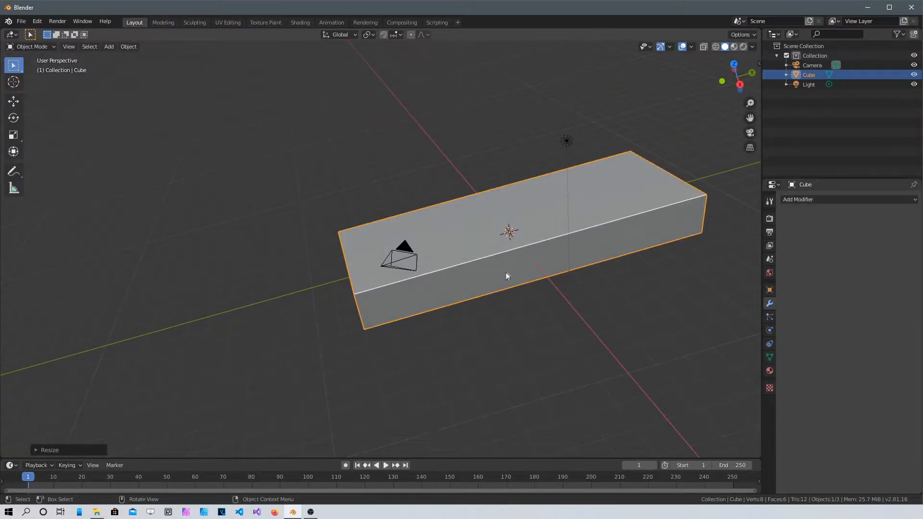
pyautogui.moveTo(538, 238); pyautogui.dragTo(430, 267, button='middle')
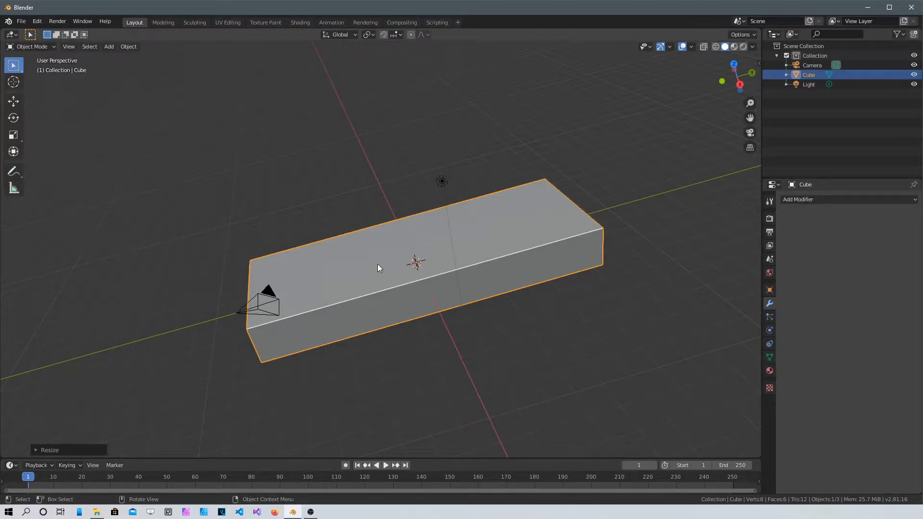
pyautogui.press('Tab')
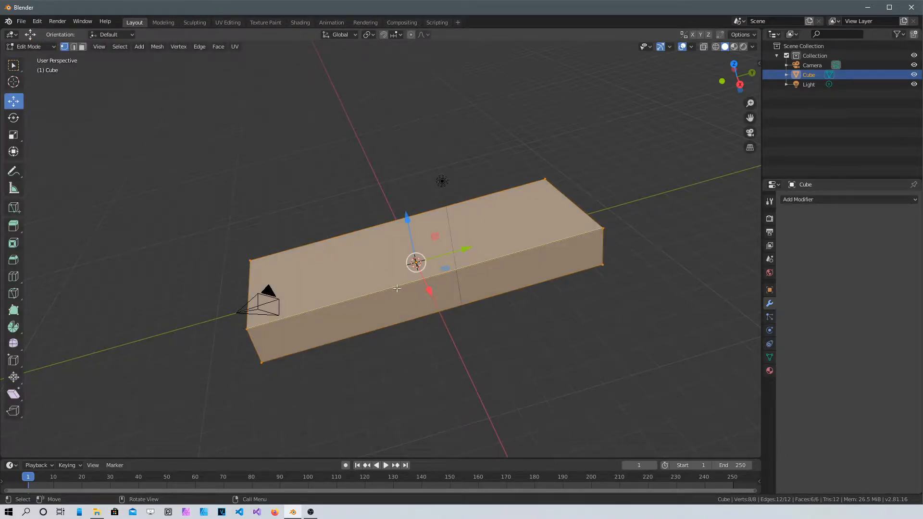
pyautogui.hotkey('ctrl', 'r')
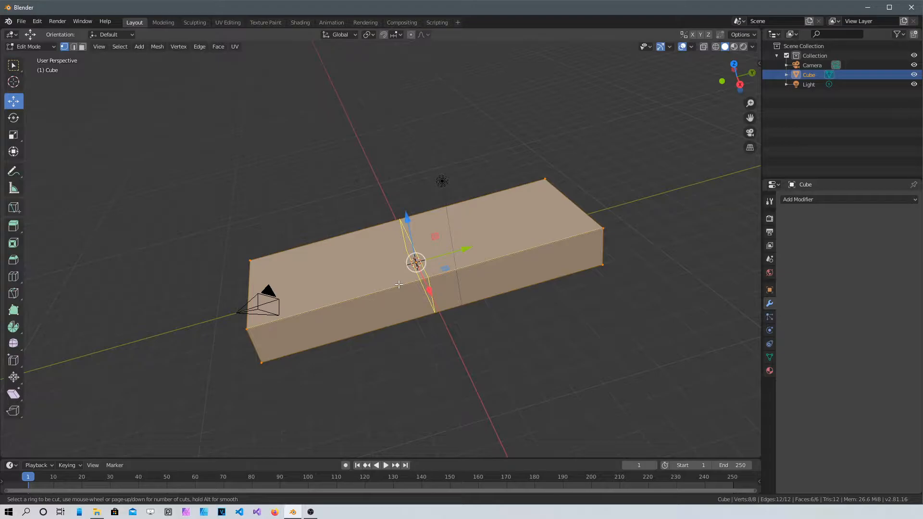
pyautogui.scroll(3, 400, 284)
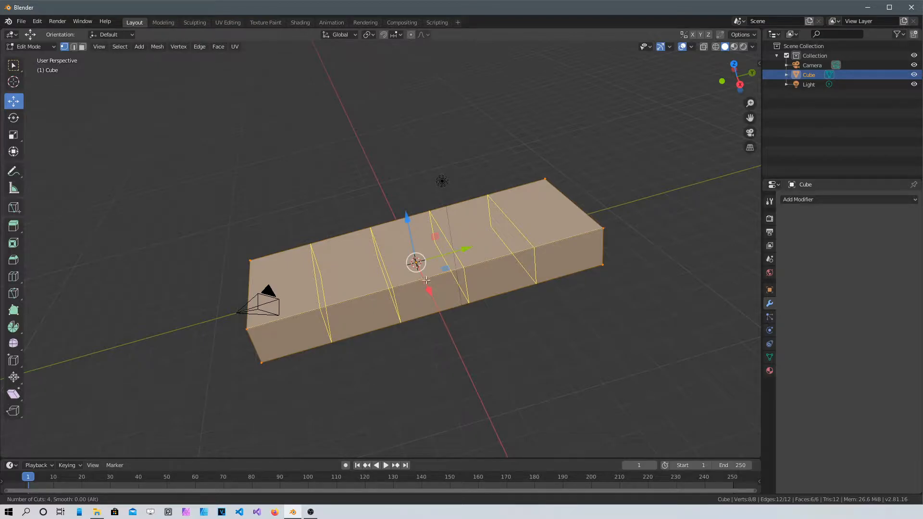
pyautogui.click(411, 283)
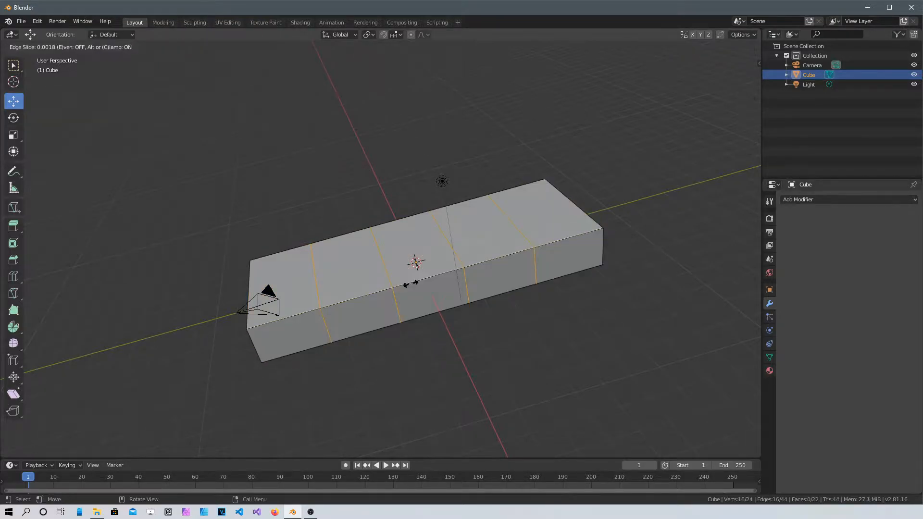
pyautogui.moveTo(411, 283); pyautogui.dragTo(447, 278)
# - From the top view, add one centred loop cut running lengthwise down the block
pyautogui.moveTo(447, 277); pyautogui.dragTo(414, 325, button='middle')
pyautogui.press('KP_7')
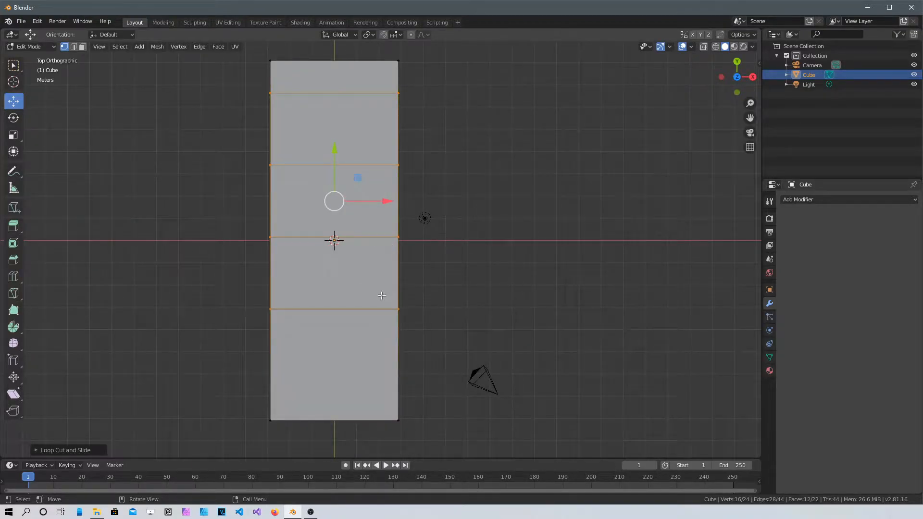
pyautogui.hotkey('ctrl', 'r')
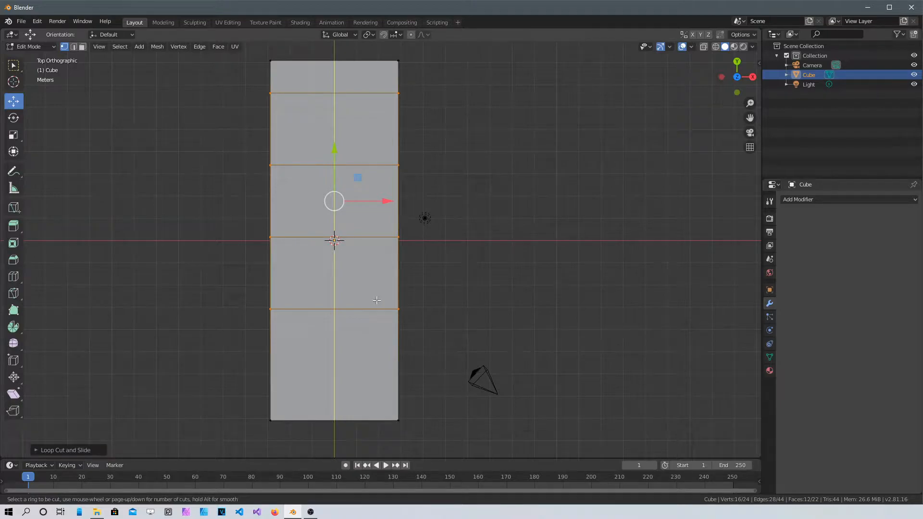
pyautogui.click(376, 301)
pyautogui.rightClick(377, 300)
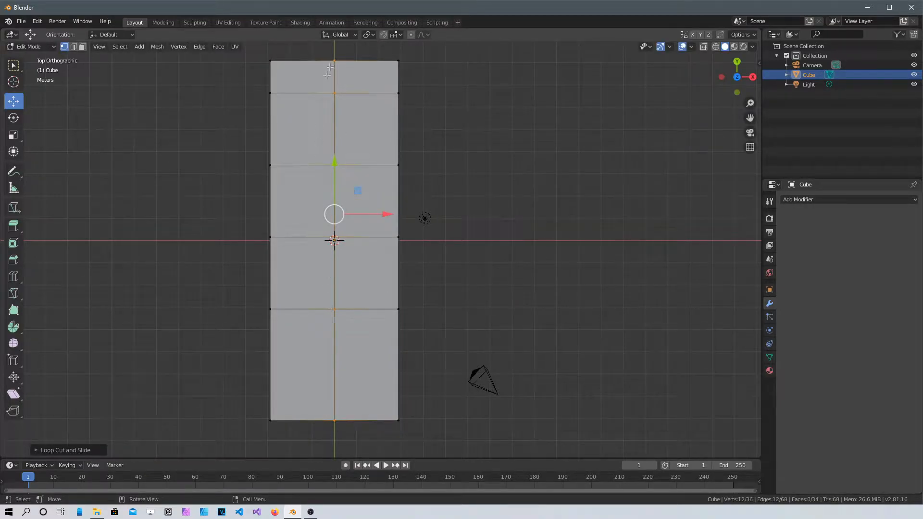
# - Clear the mesh selection and turn on X-ray display to make hidden vertices selectable
pyautogui.scroll(-2, 438, 168)
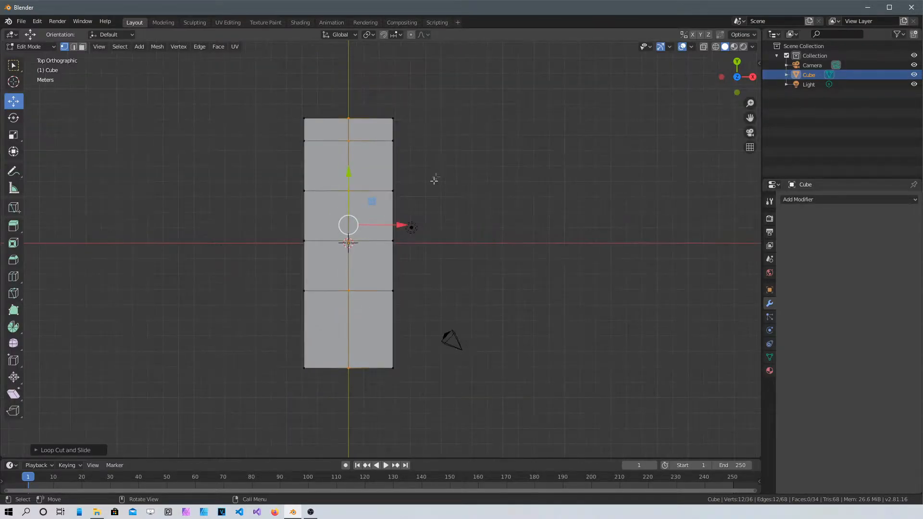
pyautogui.keyDown('shift'); pyautogui.moveTo(403, 235); pyautogui.dragTo(503, 286, button='middle'); pyautogui.keyUp('shift')
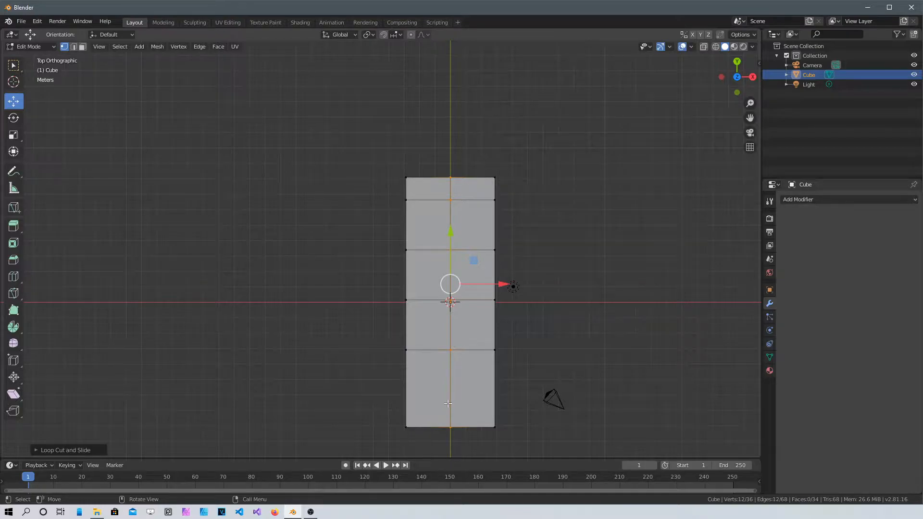
pyautogui.keyDown('shift'); pyautogui.moveTo(403, 314); pyautogui.dragTo(367, 282, button='middle'); pyautogui.keyUp('shift')
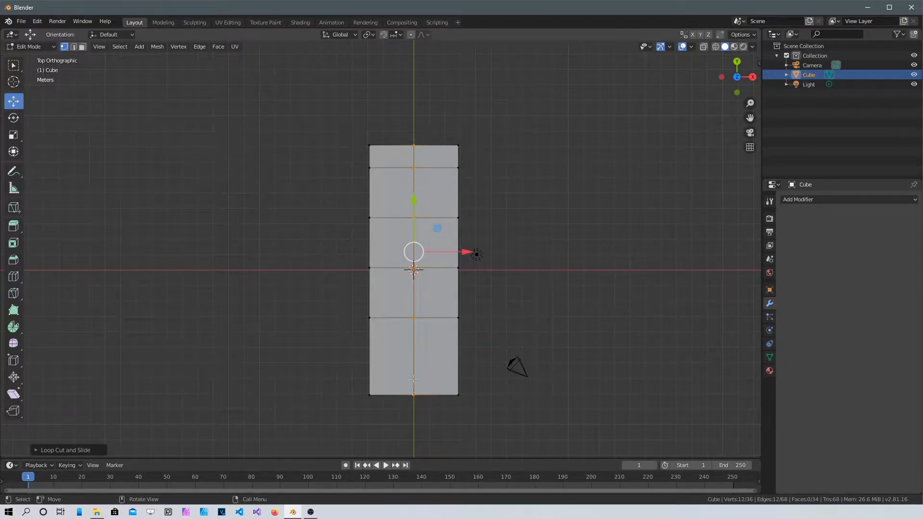
pyautogui.click(568, 138)
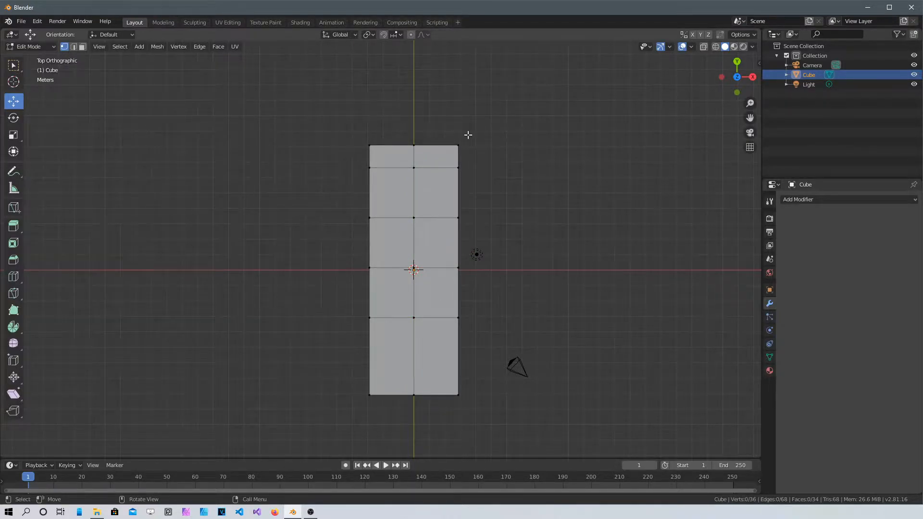
pyautogui.click(705, 47)
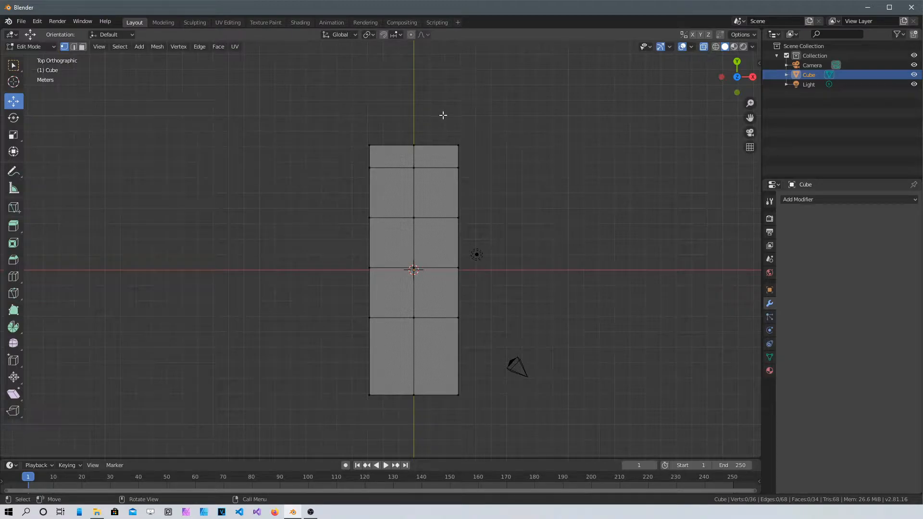
pyautogui.moveTo(484, 248); pyautogui.dragTo(379, 239, button='middle')
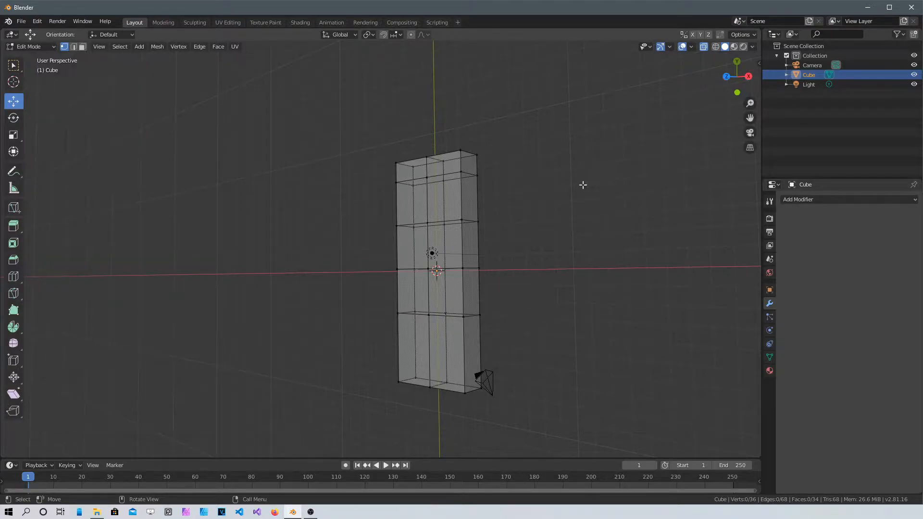
# - From the top view, box-select the vertices along the block's +X side and delete them, leaving only the -X half
pyautogui.press('KP_7')
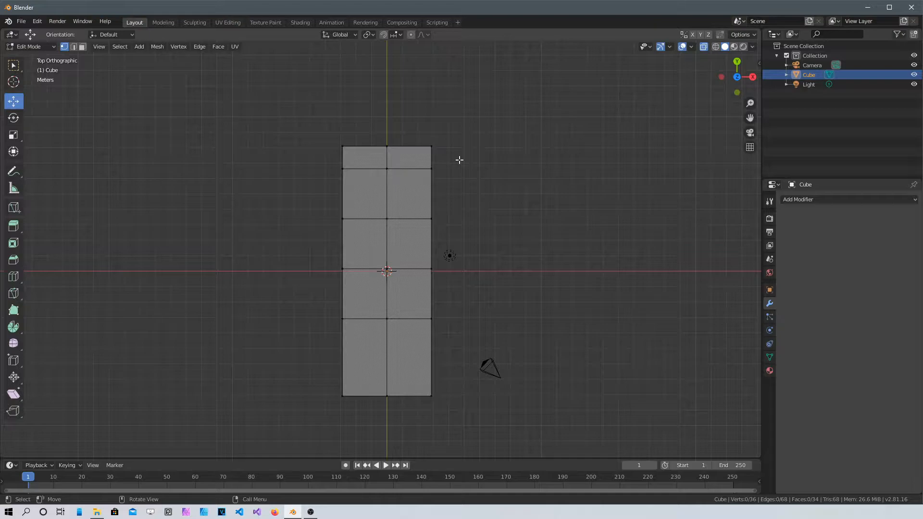
pyautogui.press('b')
pyautogui.moveTo(418, 107); pyautogui.dragTo(514, 435)
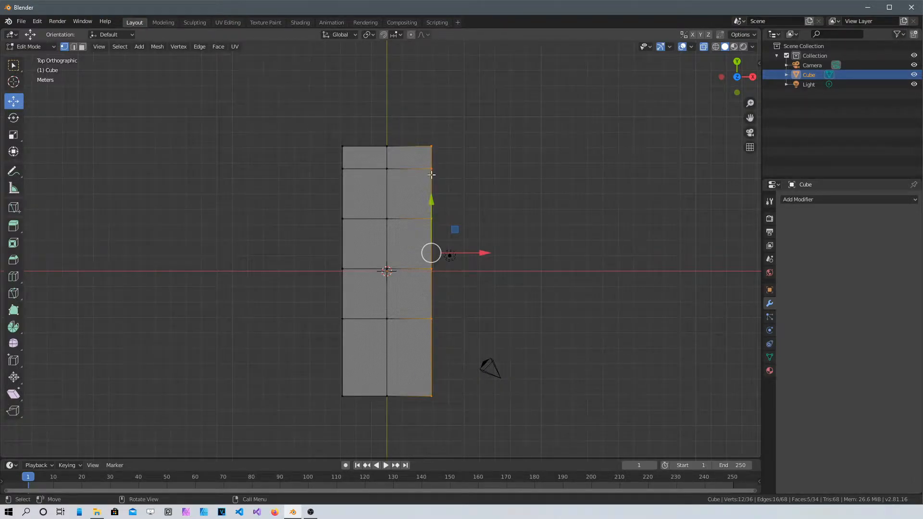
pyautogui.press('x')
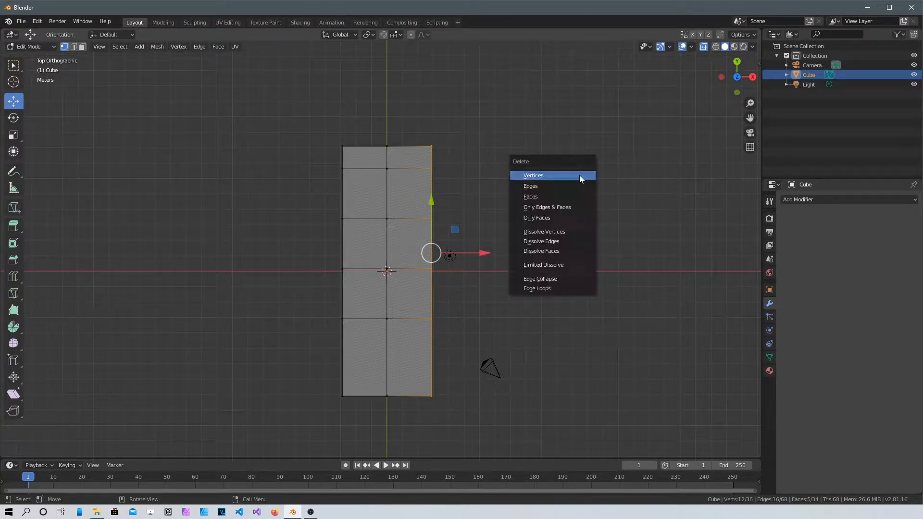
pyautogui.click(543, 176)
# - Return to Object Mode and add a Mirror modifier across the X axis to complete the halved block
pyautogui.moveTo(616, 270)
pyautogui.mouseDown(button='middle')
pyautogui.moveTo(457, 258)
pyautogui.moveTo(624, 267)
pyautogui.mouseUp(button='middle')
pyautogui.press('Tab')
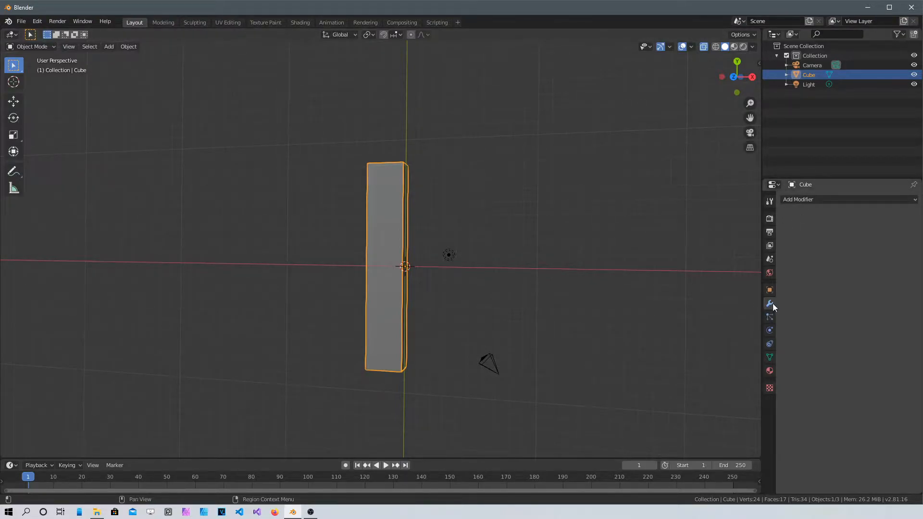
pyautogui.click(804, 199)
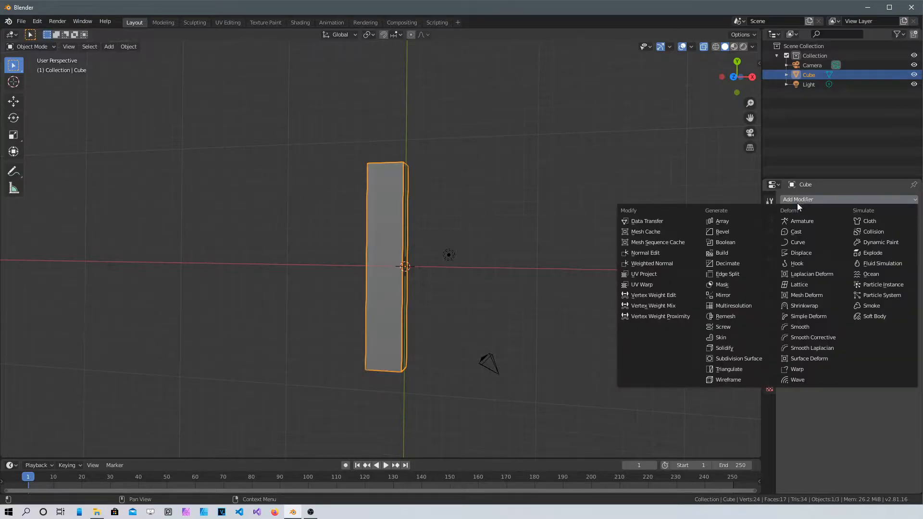
pyautogui.click(734, 294)
# - Turn off X-ray display and re-enter Edit Mode on the mirrored block
pyautogui.moveTo(521, 272); pyautogui.dragTo(652, 225, button='middle')
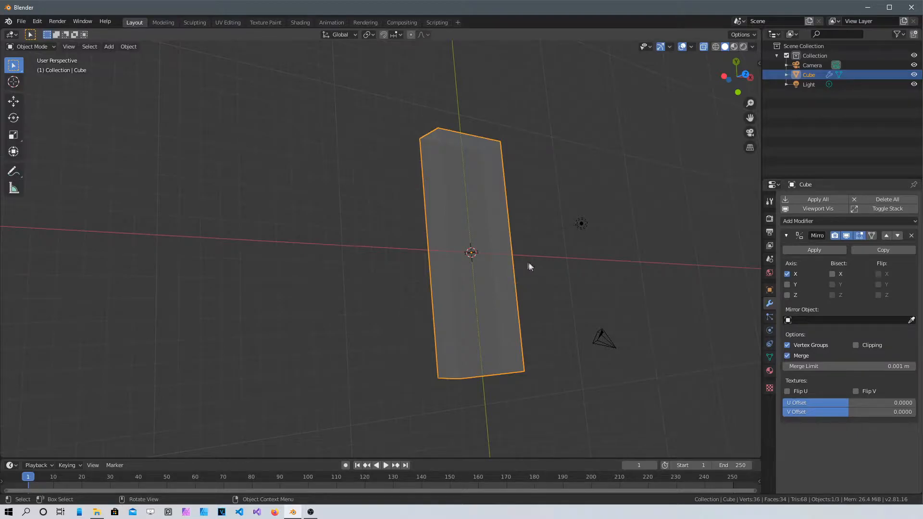
pyautogui.moveTo(555, 246); pyautogui.dragTo(493, 206, button='middle')
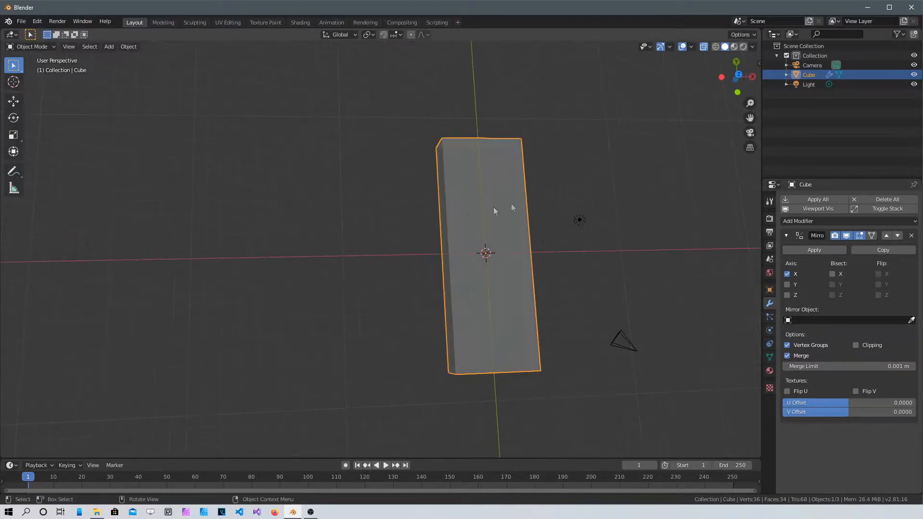
pyautogui.click(703, 47)
pyautogui.moveTo(630, 295); pyautogui.dragTo(438, 249, button='middle')
pyautogui.press('Tab')
# - In face select mode, extrude the top face of the second segment from the -Y end upward about 2.6 m
pyautogui.moveTo(540, 262); pyautogui.dragTo(537, 236, button='middle')
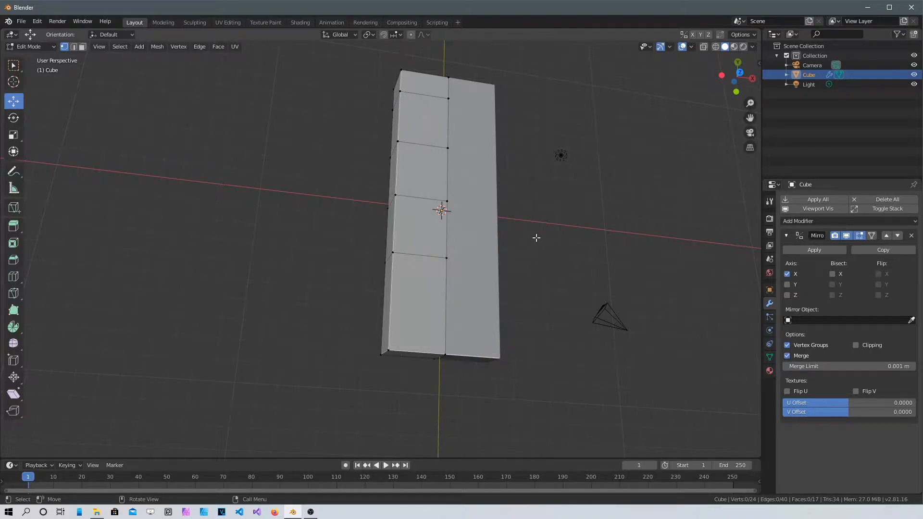
pyautogui.moveTo(479, 241); pyautogui.dragTo(318, 232, button='middle')
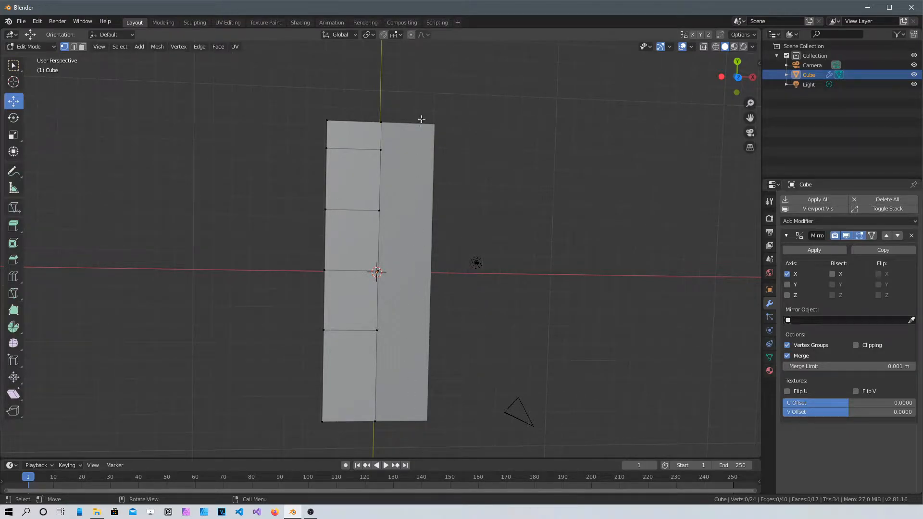
pyautogui.moveTo(449, 284); pyautogui.dragTo(455, 340, button='middle')
pyautogui.moveTo(496, 393); pyautogui.dragTo(433, 362, button='middle')
pyautogui.moveTo(495, 351); pyautogui.dragTo(566, 351, button='middle')
pyautogui.moveTo(408, 331); pyautogui.dragTo(360, 253, button='middle')
pyautogui.press('3')
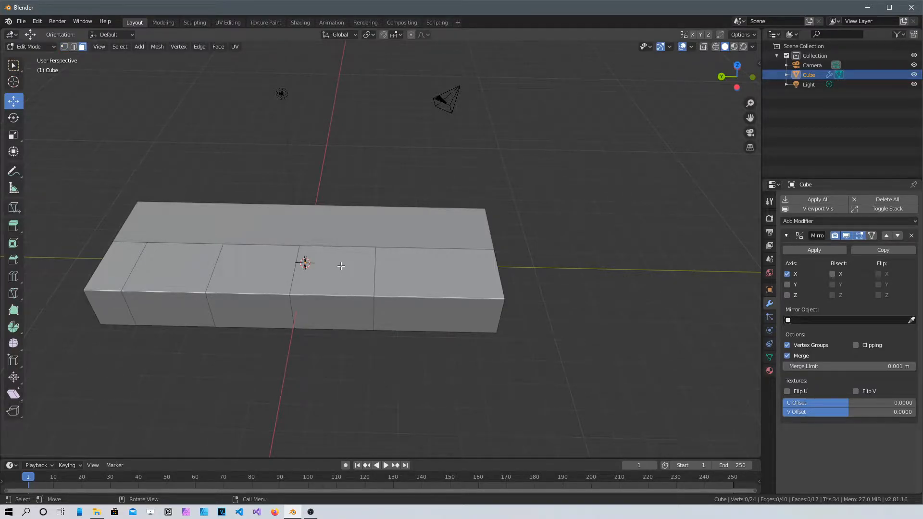
pyautogui.click(341, 266)
pyautogui.moveTo(341, 266); pyautogui.dragTo(363, 305, button='middle')
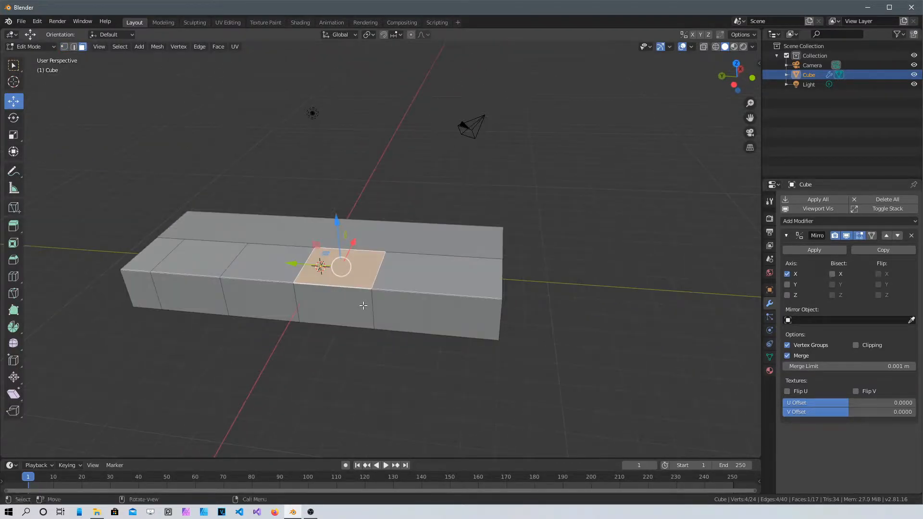
pyautogui.press('e')
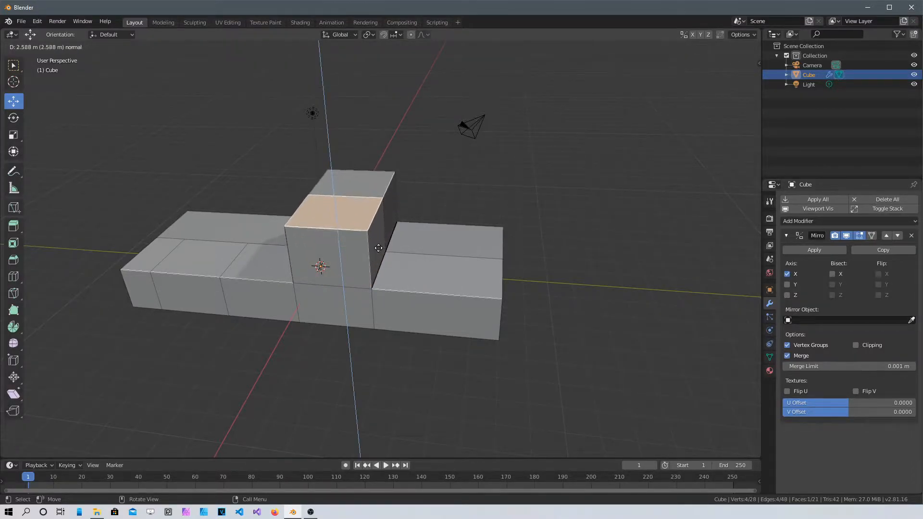
pyautogui.click(379, 251)
# - In edge select mode, move the raised section's top -Y edge about 1.1 m along +Y to slope that side
pyautogui.moveTo(379, 251); pyautogui.dragTo(397, 237, button='middle')
pyautogui.moveTo(374, 285); pyautogui.dragTo(375, 241, button='middle')
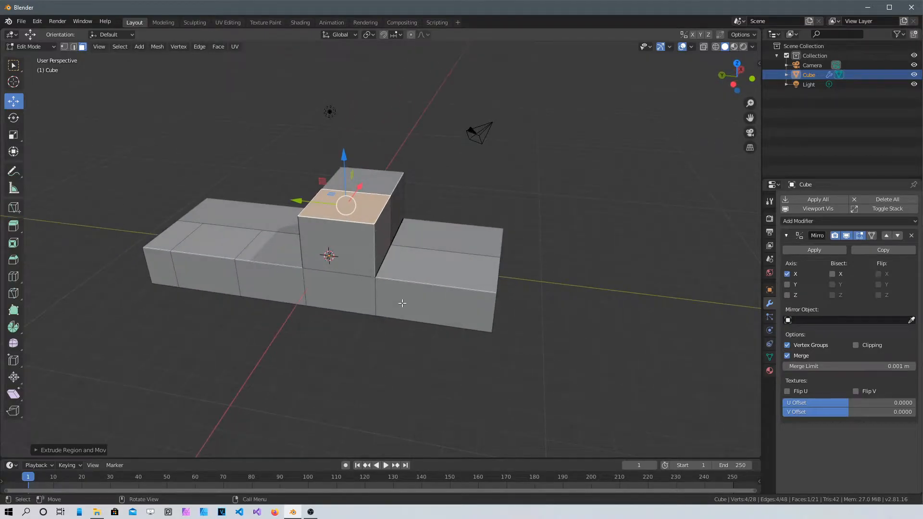
pyautogui.press('2')
pyautogui.click(382, 214)
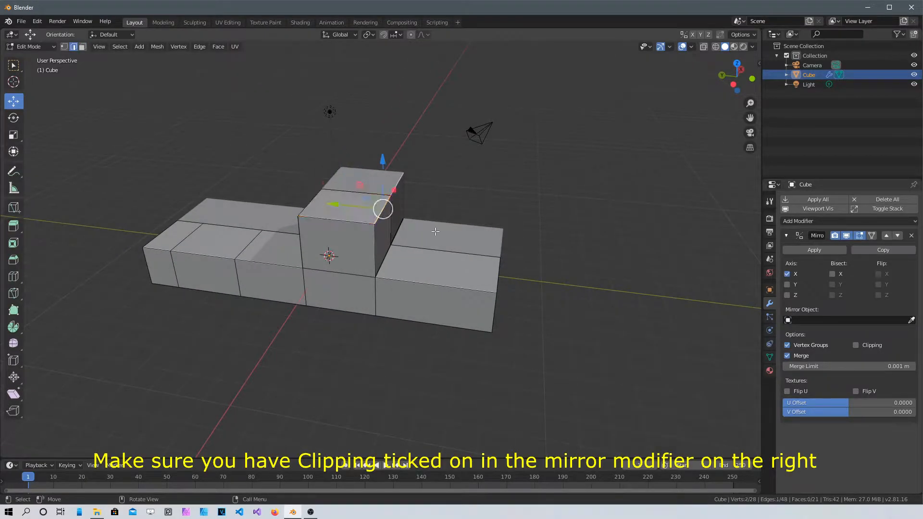
pyautogui.moveTo(351, 204); pyautogui.dragTo(323, 207)
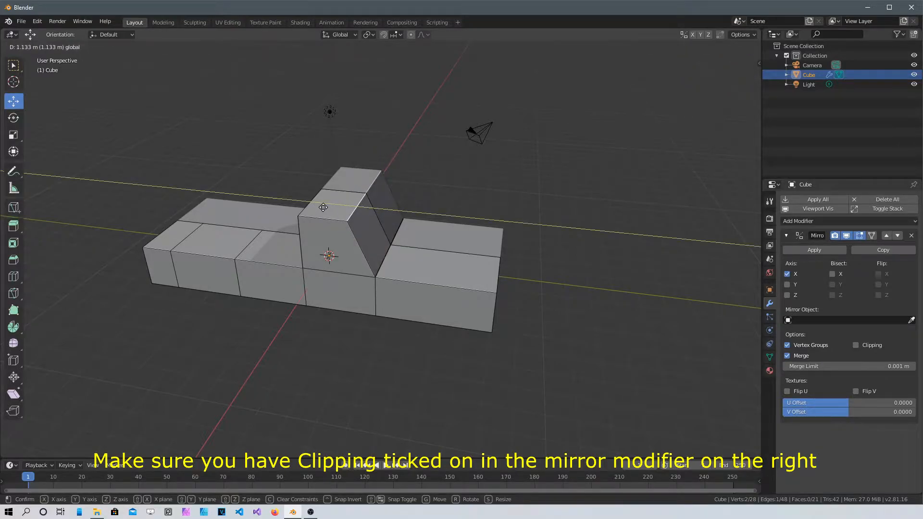
pyautogui.moveTo(323, 207); pyautogui.dragTo(323, 207)
# - Select all five underside faces of the editable half and scale them outward along X to widen the base slightly
pyautogui.moveTo(323, 207); pyautogui.dragTo(269, 233, button='middle')
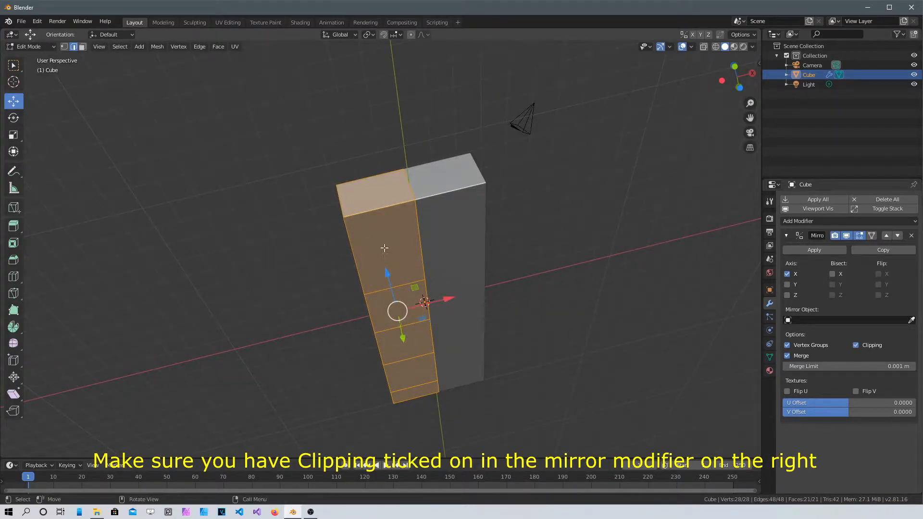
pyautogui.click(384, 248)
pyautogui.press('3')
pyautogui.click(387, 247)
pyautogui.keyDown('shift'); pyautogui.click(413, 310); pyautogui.keyUp('shift')
pyautogui.keyDown('shift'); pyautogui.click(414, 344); pyautogui.keyUp('shift')
pyautogui.keyDown('shift'); pyautogui.click(422, 374); pyautogui.keyUp('shift')
pyautogui.keyDown('shift'); pyautogui.click(422, 394); pyautogui.keyUp('shift')
pyautogui.moveTo(479, 334); pyautogui.dragTo(516, 410, button='middle')
pyautogui.scroll(-1, 519, 401)
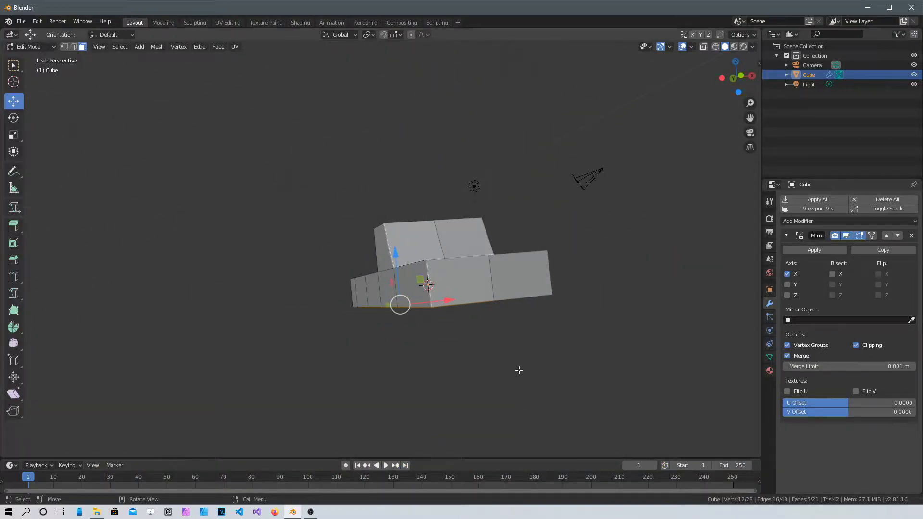
pyautogui.press('s')
pyautogui.press('x')
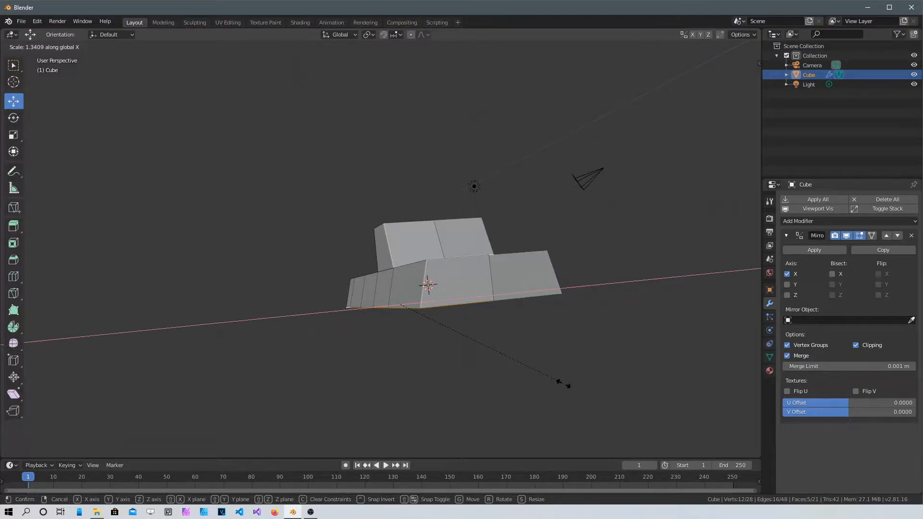
pyautogui.click(542, 383)
# - Select the raised section's top face and scale it down along X to taper the sides inward
pyautogui.moveTo(485, 282); pyautogui.dragTo(423, 258, button='middle')
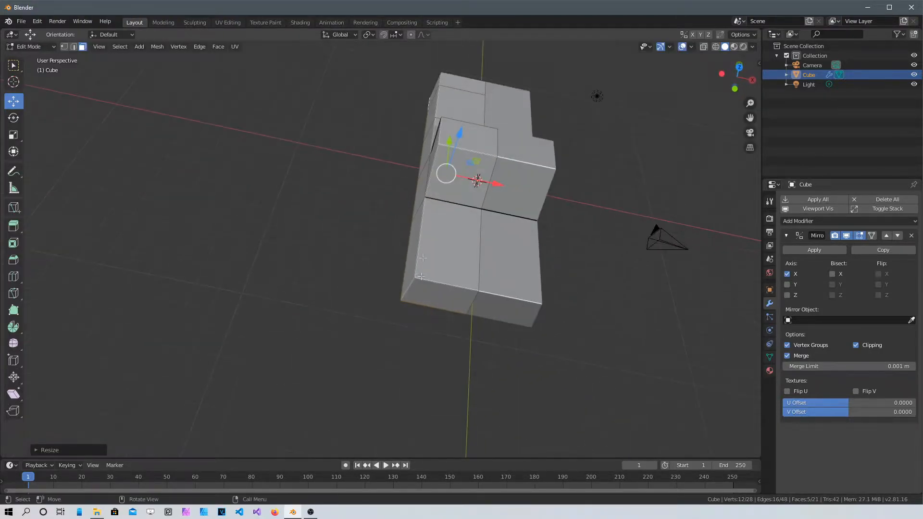
pyautogui.click(483, 148)
pyautogui.press('s')
pyautogui.press('x')
pyautogui.click(453, 201)
# - In edge select mode, lower the upper edge at the block's -Y end about 0.43 m along Z
pyautogui.moveTo(630, 231); pyautogui.dragTo(401, 241, button='middle')
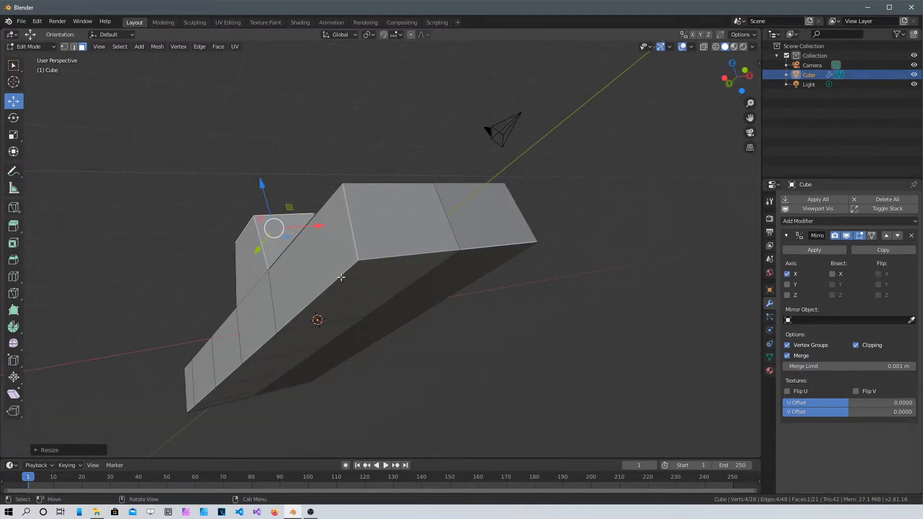
pyautogui.moveTo(348, 312); pyautogui.dragTo(361, 222, button='middle')
pyautogui.press('2')
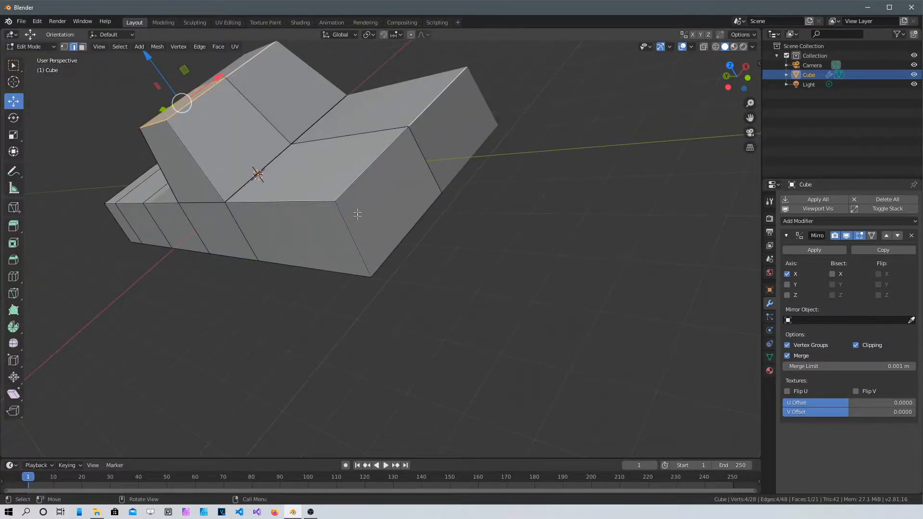
pyautogui.click(358, 174)
pyautogui.moveTo(428, 179); pyautogui.dragTo(399, 189, button='middle')
pyautogui.press('g')
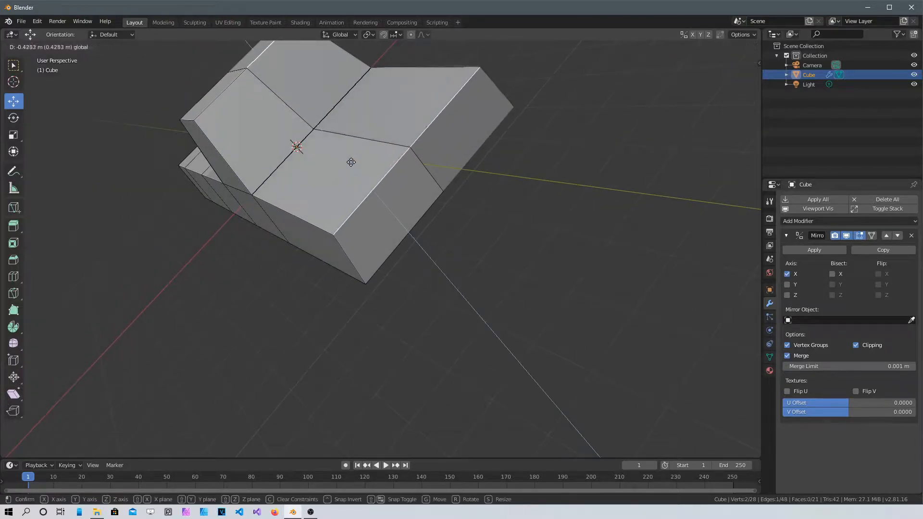
pyautogui.click(354, 165)
# - In face select mode, select all five underside faces of the editable half and extrude them downward about 0.49 m
pyautogui.moveTo(354, 165); pyautogui.dragTo(337, 321, button='middle')
pyautogui.click(321, 346)
pyautogui.press('3')
pyautogui.click(351, 325)
pyautogui.keyDown('shift'); pyautogui.click(207, 365); pyautogui.keyUp('shift')
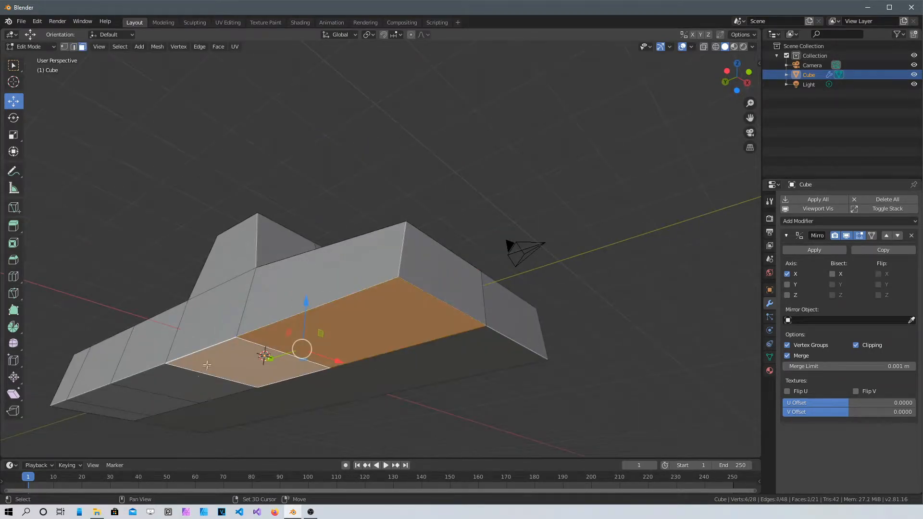
pyautogui.keyDown('shift'); pyautogui.click(178, 385); pyautogui.keyUp('shift')
pyautogui.keyDown('shift'); pyautogui.click(137, 402); pyautogui.keyUp('shift')
pyautogui.keyDown('shift'); pyautogui.click(102, 413); pyautogui.keyUp('shift')
pyautogui.moveTo(284, 389); pyautogui.dragTo(246, 415, button='middle')
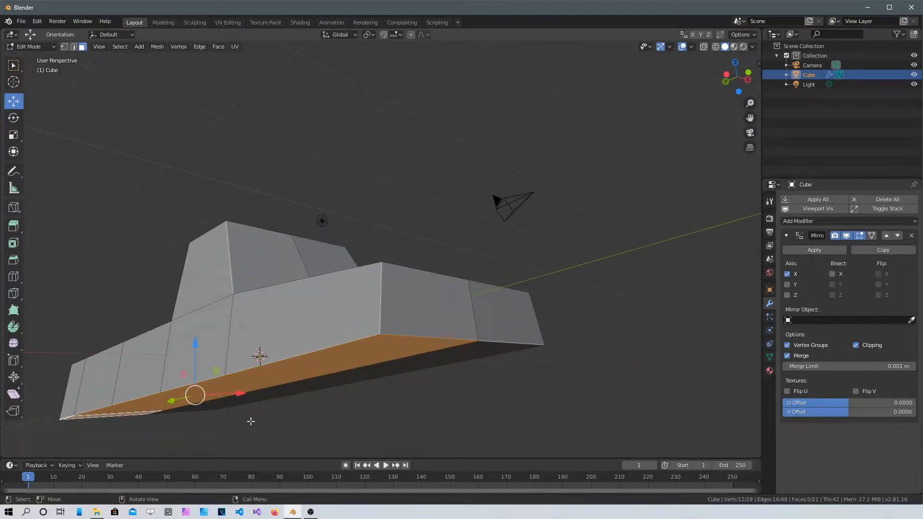
pyautogui.press('e')
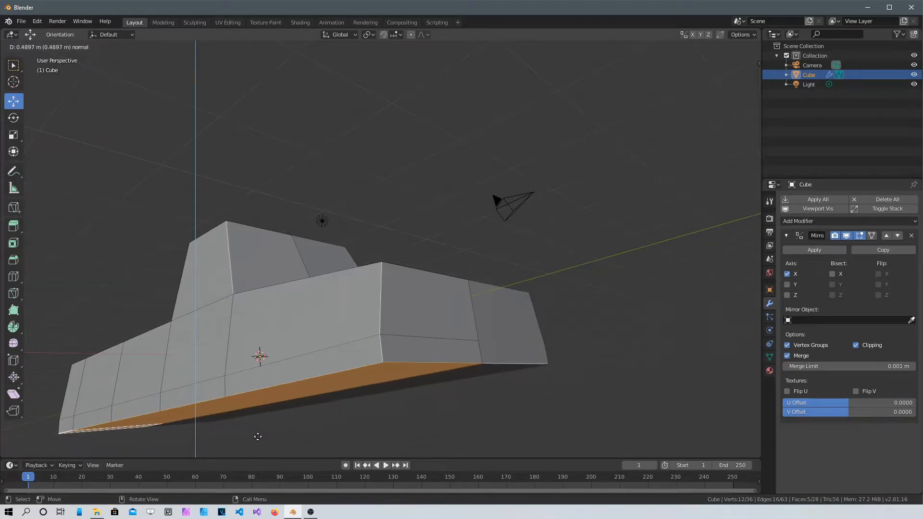
pyautogui.click(258, 437)
# - Examine the body's profile in the left orthographic view and its shape from several angles
pyautogui.moveTo(258, 437); pyautogui.dragTo(665, 217, button='middle')
pyautogui.press('ctrl+KP_3')
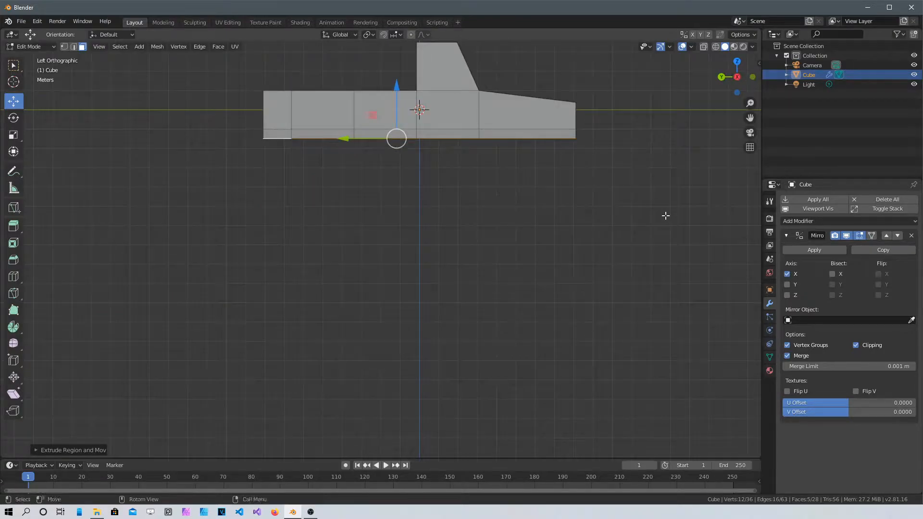
pyautogui.keyDown('shift'); pyautogui.moveTo(394, 175); pyautogui.dragTo(365, 328, button='middle'); pyautogui.keyUp('shift')
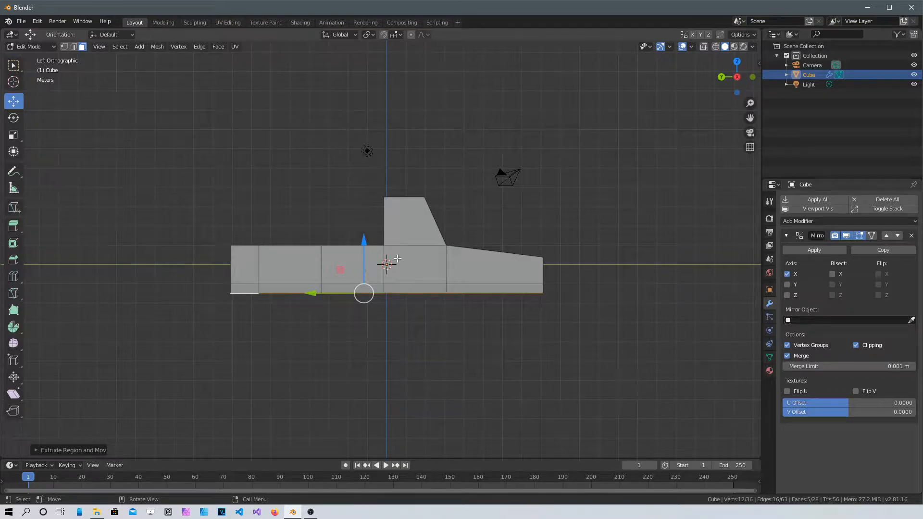
pyautogui.scroll(3, 404, 271)
pyautogui.moveTo(404, 270); pyautogui.dragTo(506, 371, button='middle')
pyautogui.moveTo(187, 428); pyautogui.dragTo(293, 418, button='middle')
pyautogui.moveTo(367, 296); pyautogui.dragTo(410, 364, button='middle')
pyautogui.moveTo(418, 215); pyautogui.dragTo(358, 186, button='middle')
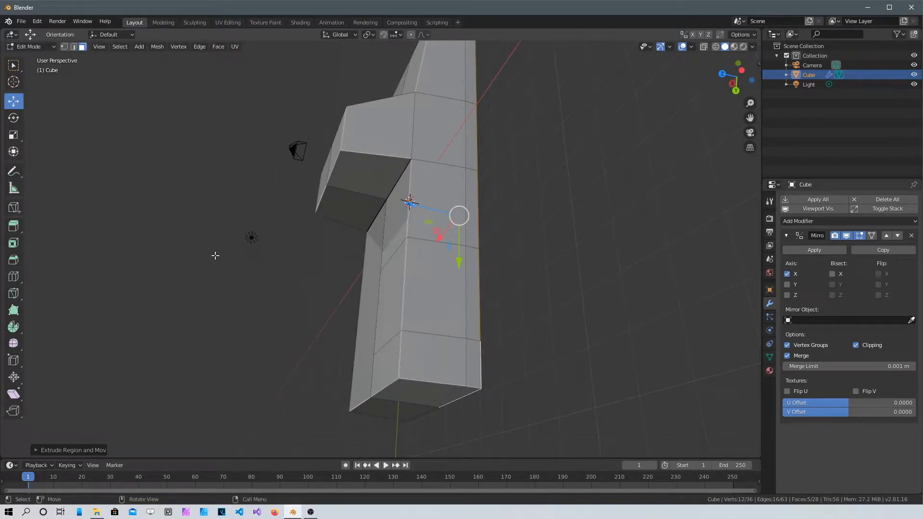
pyautogui.moveTo(374, 269); pyautogui.dragTo(366, 222, button='middle')
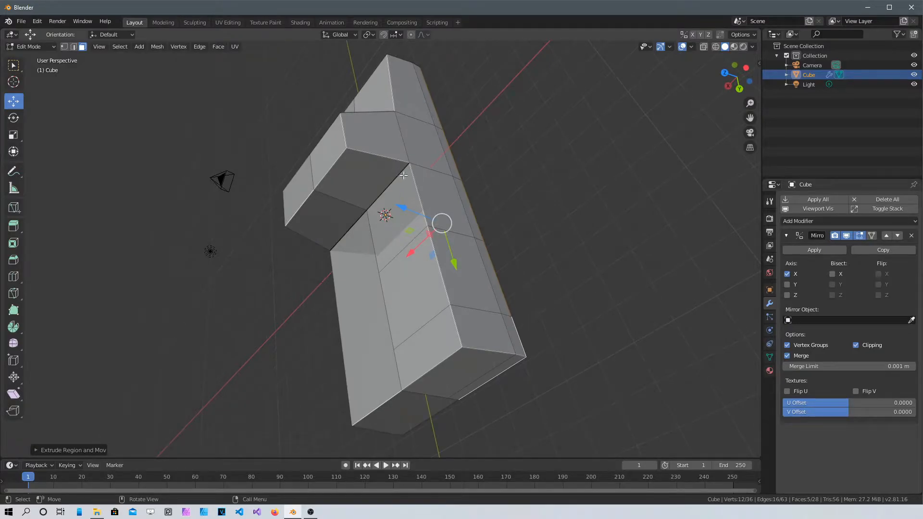
# - From the top view, add a lengthwise loop cut through the half and slide it close to the outer -X side
pyautogui.press('KP_7')
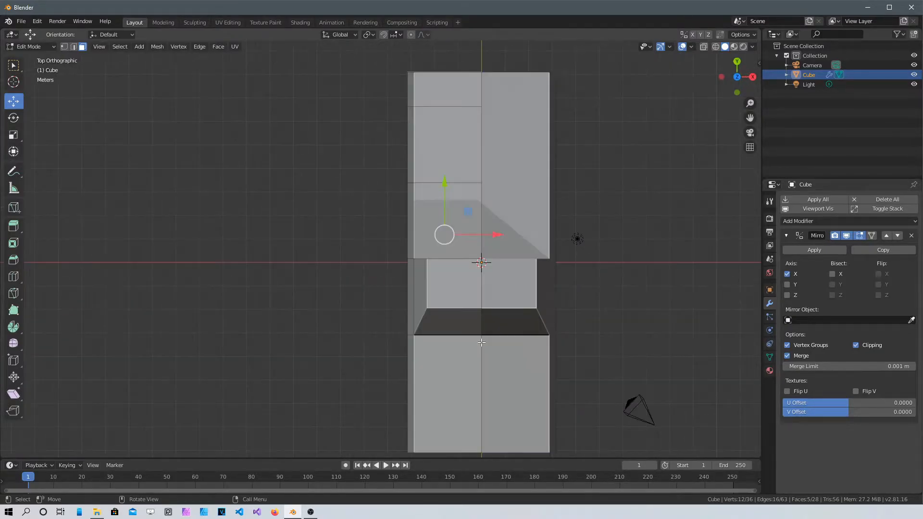
pyautogui.hotkey('ctrl', 'r')
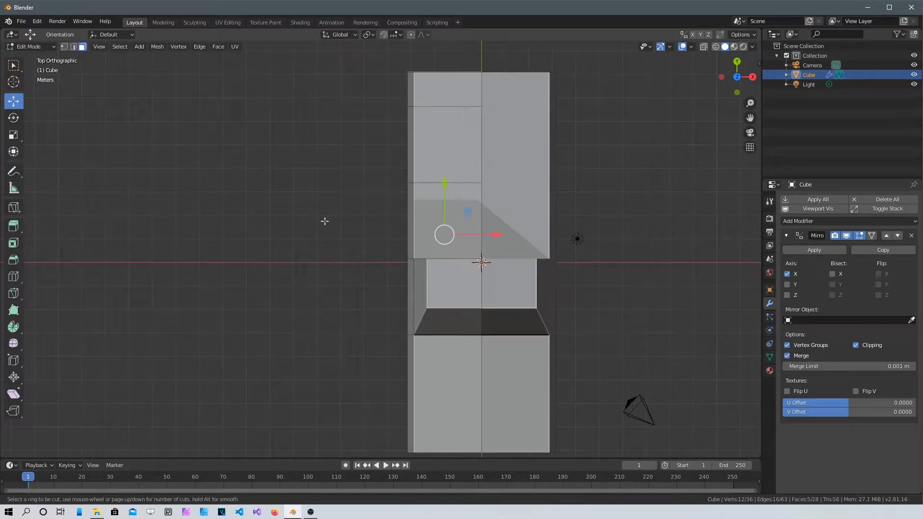
pyautogui.click(424, 185)
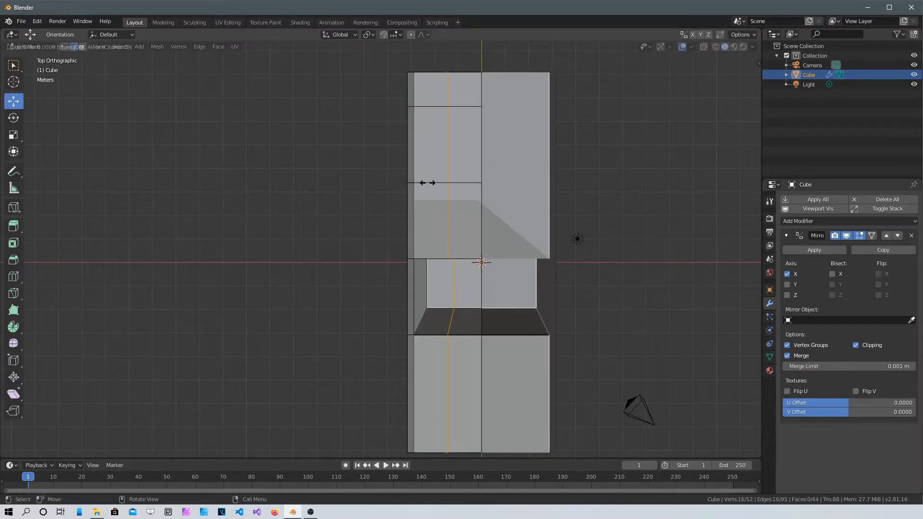
pyautogui.click(402, 191)
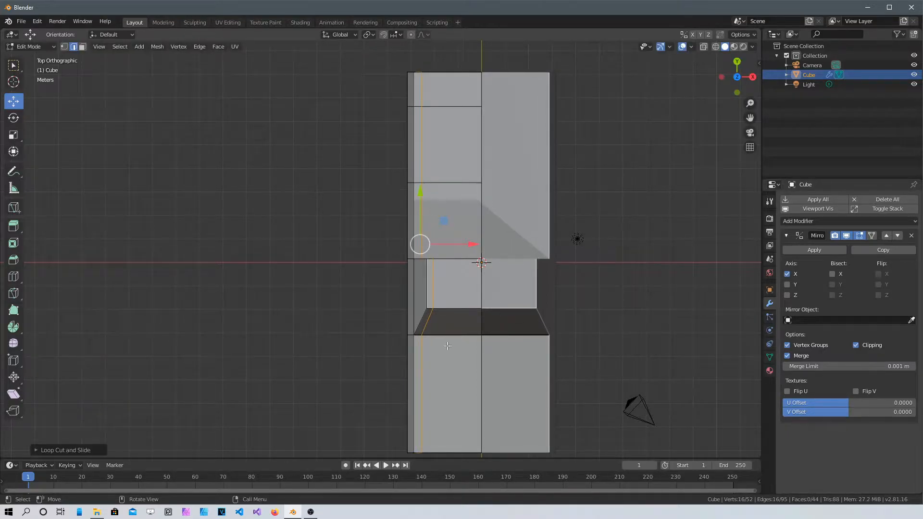
# - From the bottom view, add a crosswise loop cut in the body's last segment at the +Y end and slide it toward the end
pyautogui.moveTo(464, 364); pyautogui.dragTo(2, 225, button='middle')
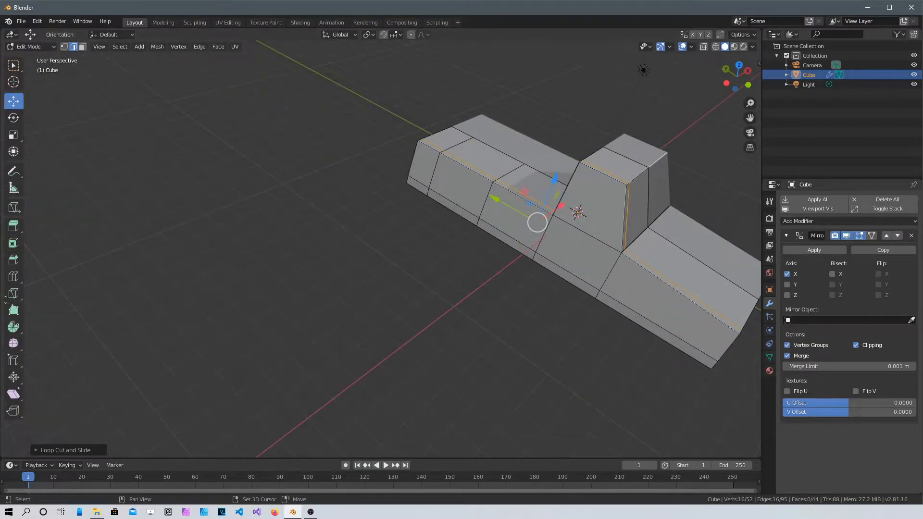
pyautogui.moveTo(241, 154); pyautogui.dragTo(321, 222, button='middle')
pyautogui.press('ctrl')
pyautogui.press('ctrl+KP_3')
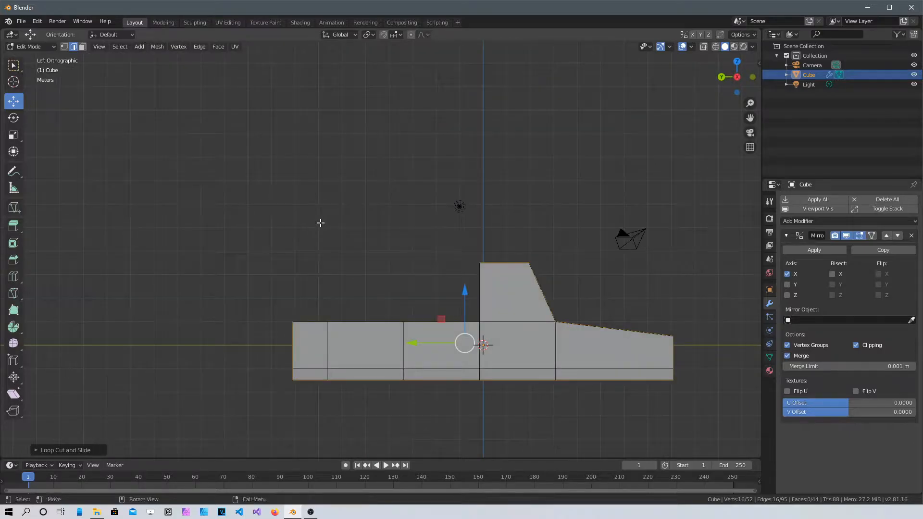
pyautogui.press('ctrl+KP_7')
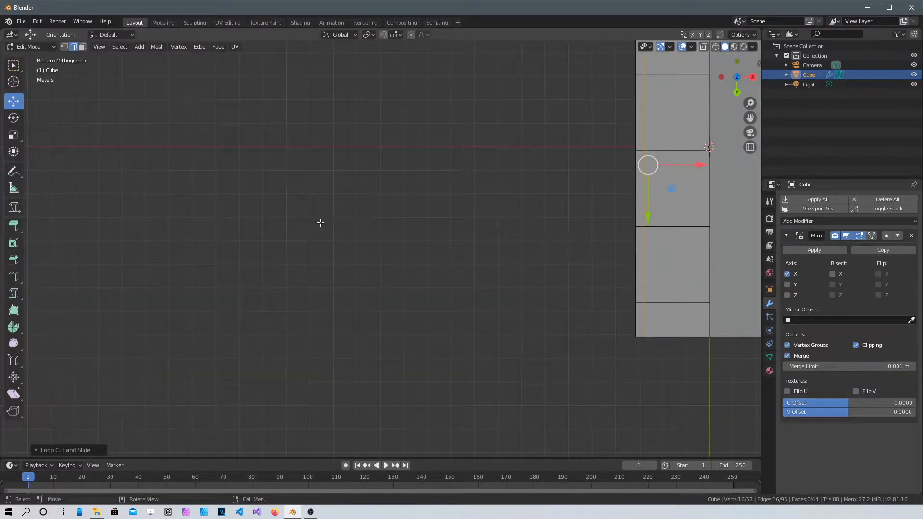
pyautogui.press('shift')
pyautogui.keyDown('shift'); pyautogui.moveTo(755, 166); pyautogui.dragTo(527, 151, button='middle'); pyautogui.keyUp('shift')
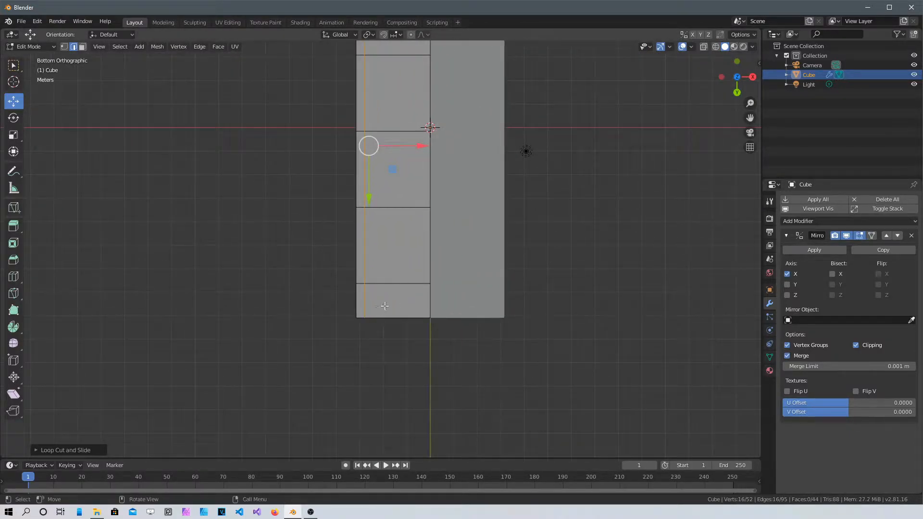
pyautogui.hotkey('ctrl', 'r')
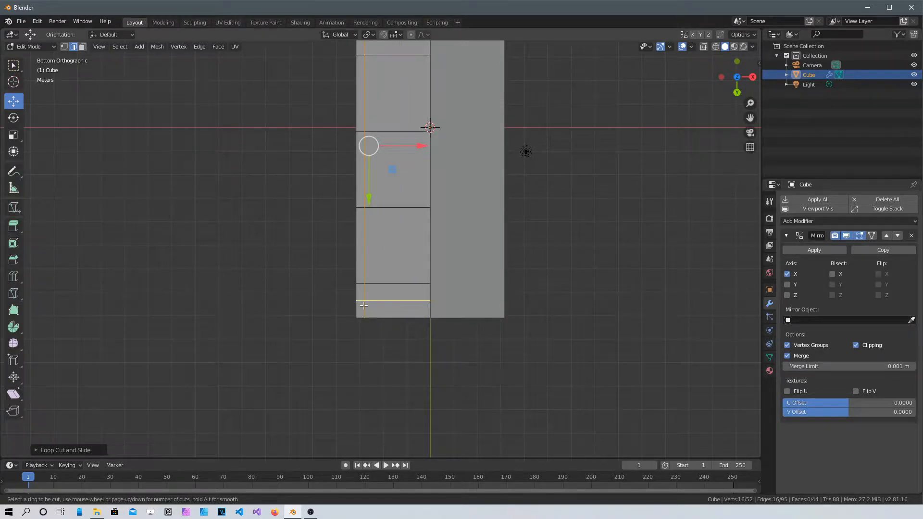
pyautogui.click(364, 306)
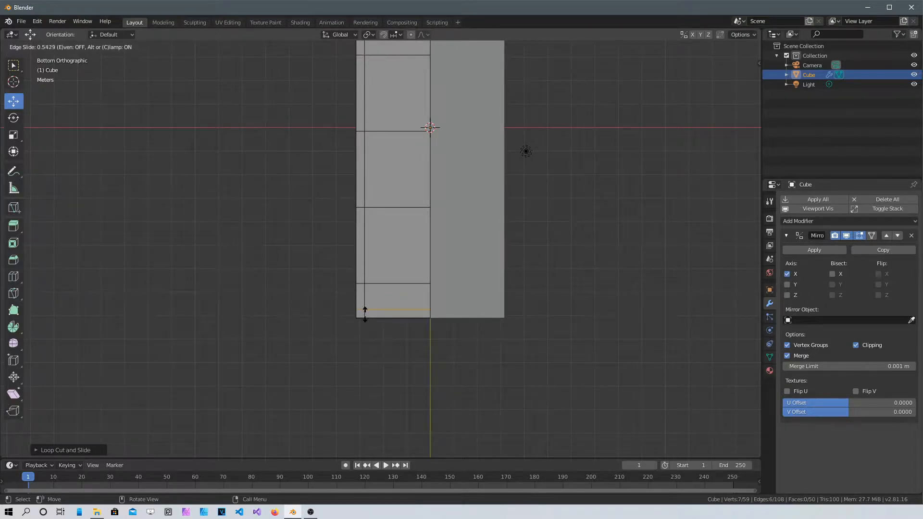
pyautogui.click(365, 313)
# - From the top view in face select mode, select the four inner top faces between the cabin and the +Y end
pyautogui.moveTo(530, 336); pyautogui.dragTo(625, 120, button='middle')
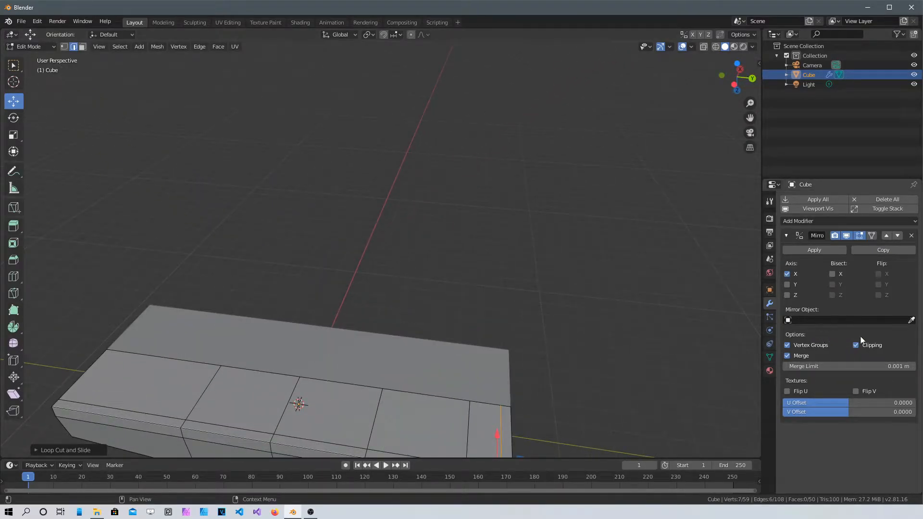
pyautogui.keyDown('shift'); pyautogui.moveTo(438, 336); pyautogui.dragTo(502, 196, button='middle'); pyautogui.keyUp('shift')
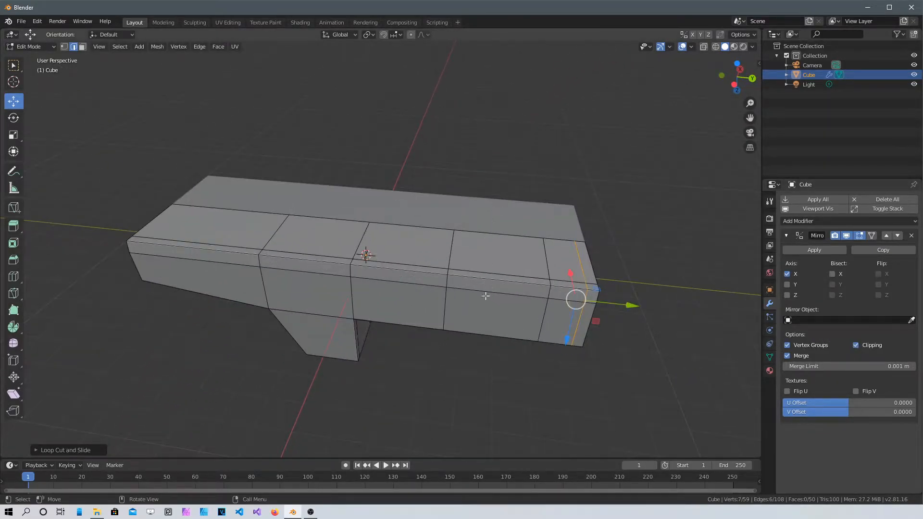
pyautogui.press('KP_7')
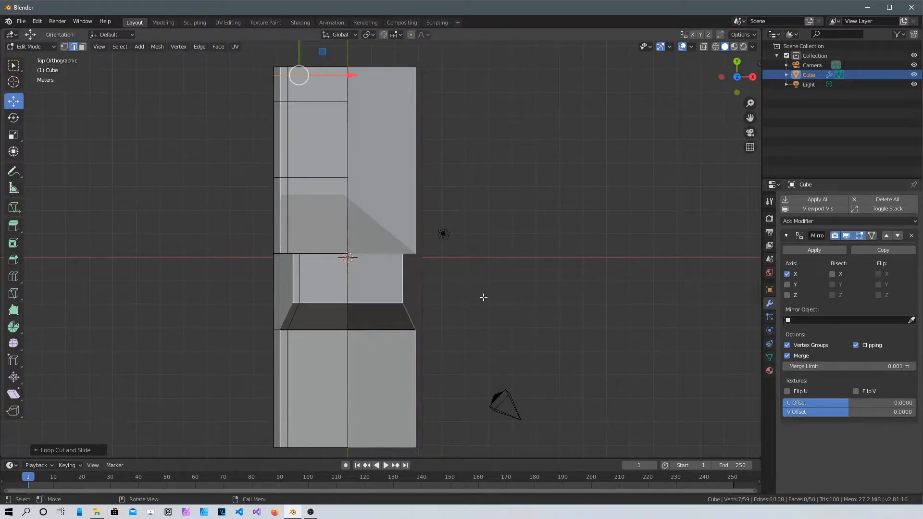
pyautogui.click(322, 219)
pyautogui.press('3')
pyautogui.click(316, 235)
pyautogui.keyDown('shift'); pyautogui.click(313, 115); pyautogui.keyUp('shift')
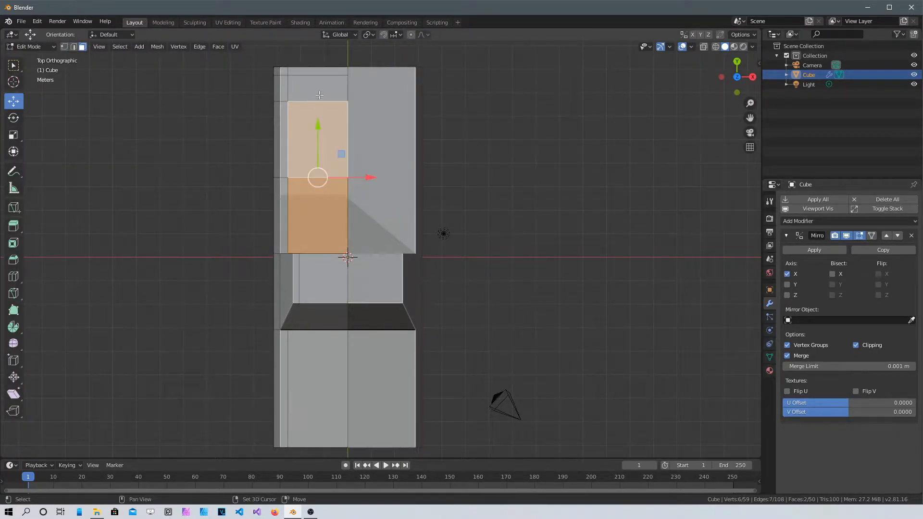
pyautogui.keyDown('shift'); pyautogui.click(320, 90); pyautogui.keyUp('shift')
pyautogui.keyDown('shift'); pyautogui.click(327, 72); pyautogui.keyUp('shift')
pyautogui.moveTo(450, 389); pyautogui.dragTo(566, 287, button='middle')
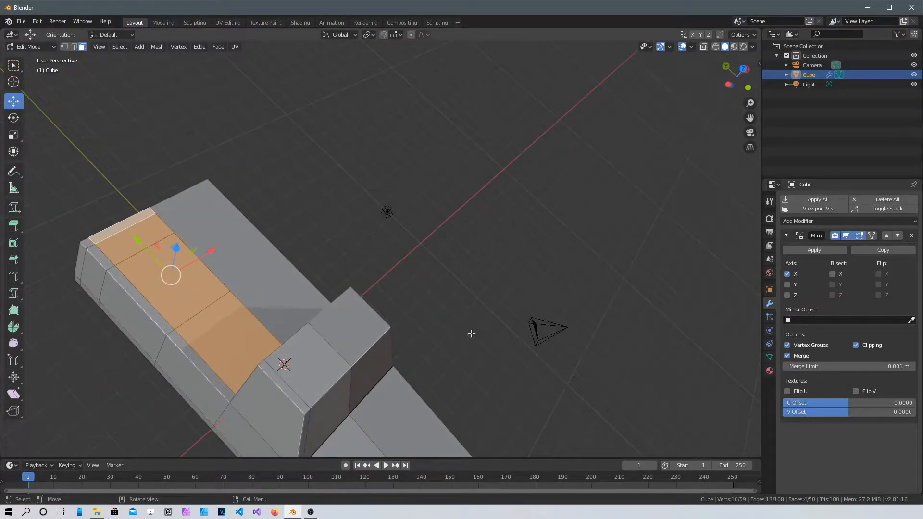
# - Try to extrude all four selected top faces downward into the body, and undo the downward move
pyautogui.moveTo(520, 370); pyautogui.dragTo(406, 334, button='middle')
pyautogui.press('e')
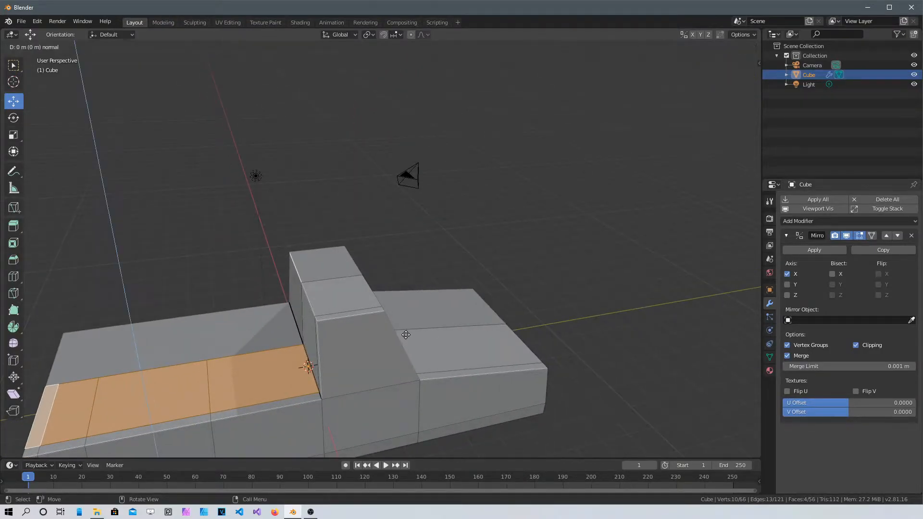
pyautogui.click(406, 335)
pyautogui.moveTo(248, 376); pyautogui.dragTo(247, 347, button='middle')
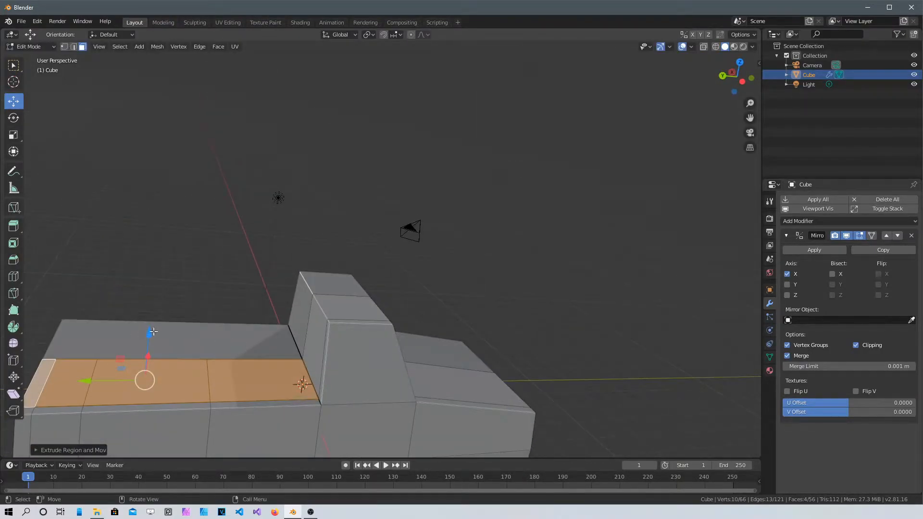
pyautogui.moveTo(148, 332); pyautogui.dragTo(145, 361)
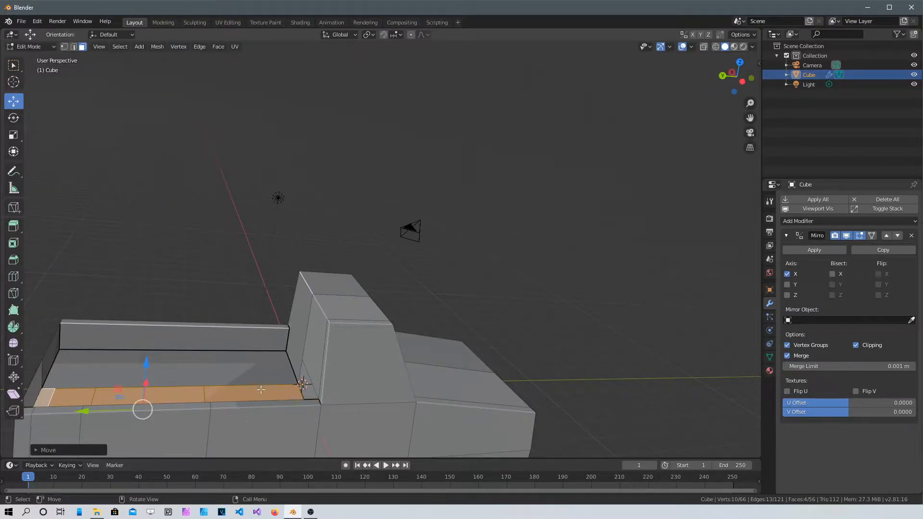
pyautogui.scroll(-2, 259, 388)
pyautogui.hotkey('ctrl', 'z')
# - With the narrow end face left out of the selection, try moving the three remaining bed faces down along Z
pyautogui.moveTo(260, 387); pyautogui.dragTo(185, 379, button='middle')
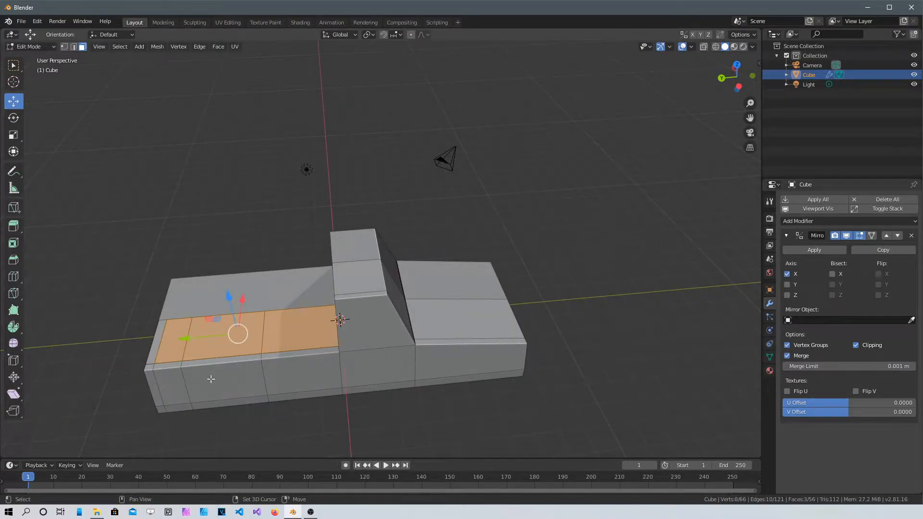
pyautogui.press('g')
pyautogui.press('z')
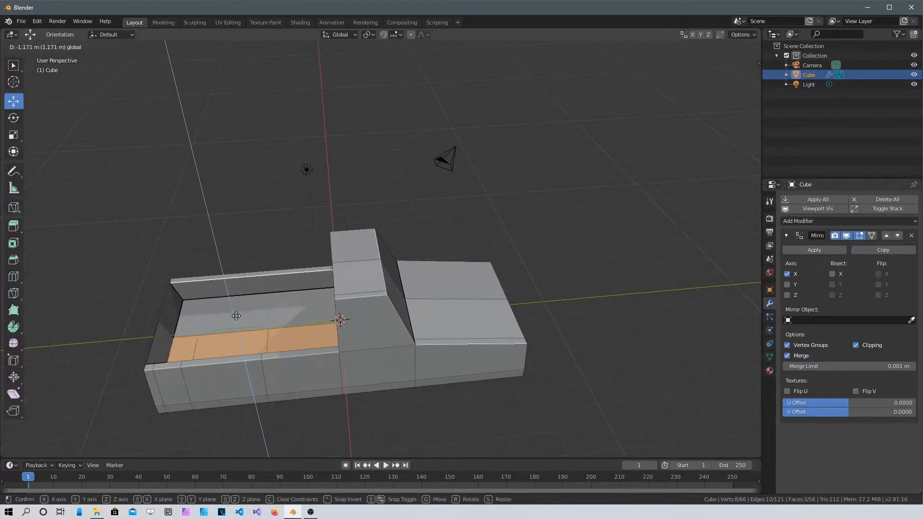
pyautogui.click(246, 294)
pyautogui.hotkey('ctrl', 'z')
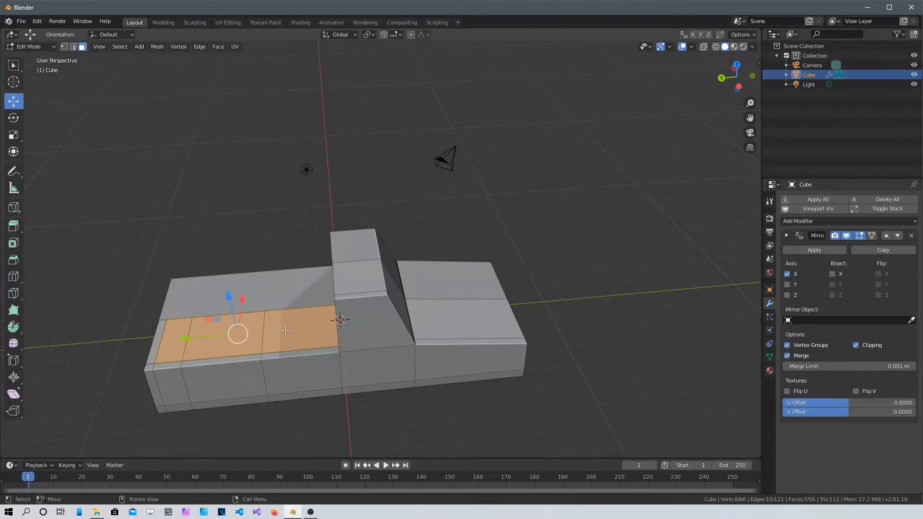
# - Extrude the three selected bed faces and lower them about 2.1 m along Z to hollow out the cargo bed
pyautogui.press('e')
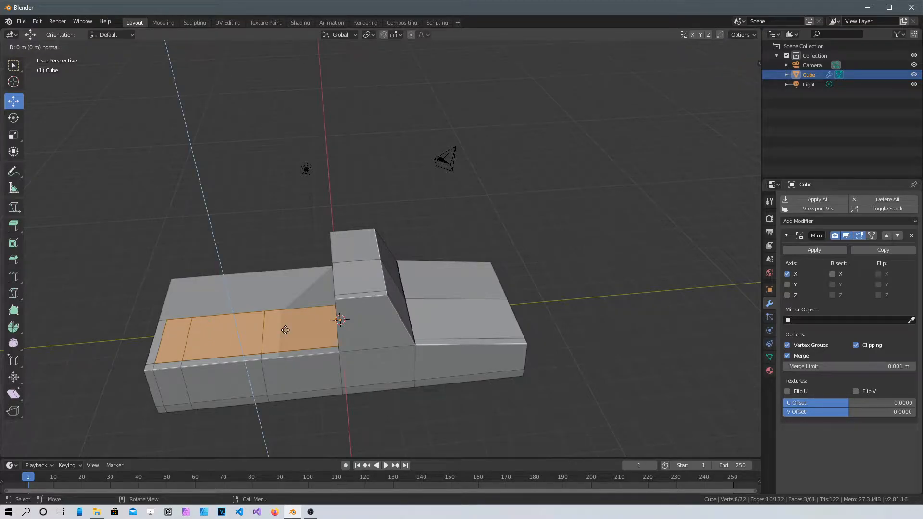
pyautogui.click(286, 330)
pyautogui.press('g')
pyautogui.press('z')
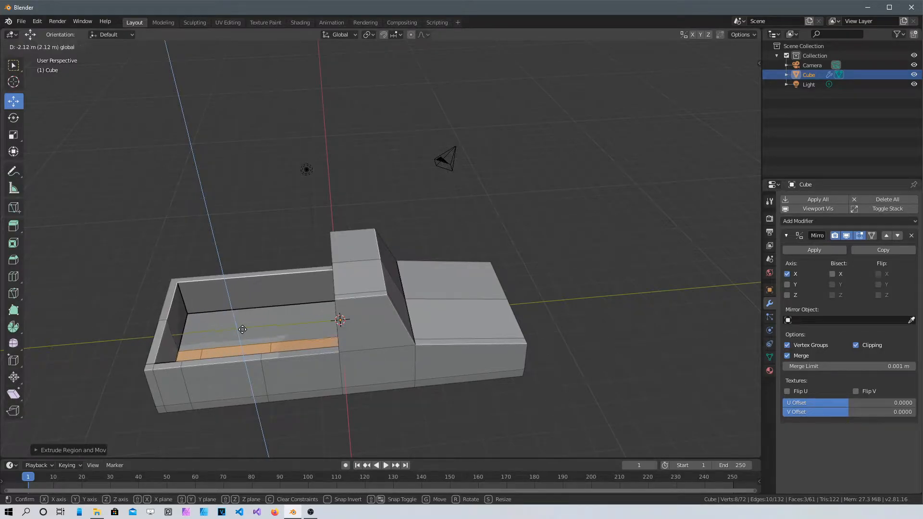
pyautogui.click(250, 344)
# - Select the bed's inner wall face on the cabin side and extrude it about 0.34 m along Y into the bed
pyautogui.moveTo(249, 344); pyautogui.dragTo(476, 315, button='middle')
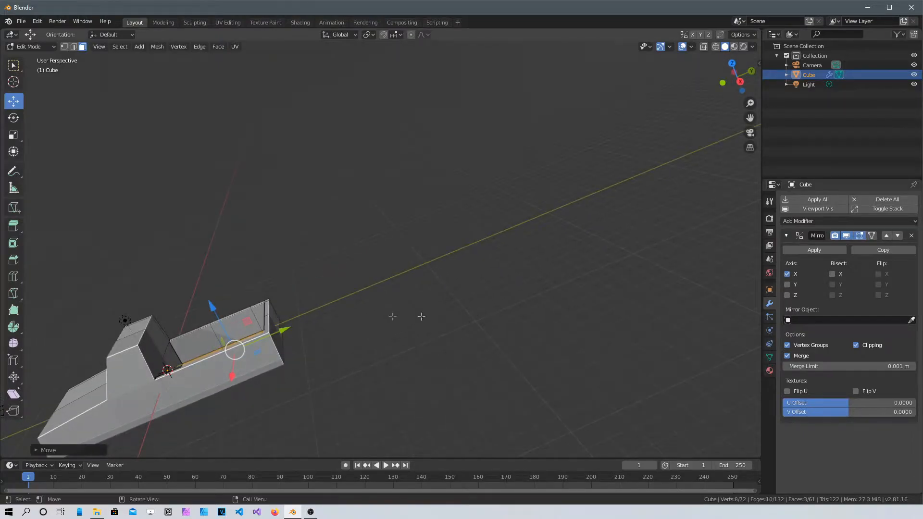
pyautogui.scroll(3, 298, 317)
pyautogui.keyDown('shift'); pyautogui.moveTo(165, 312); pyautogui.dragTo(341, 251, button='middle'); pyautogui.keyUp('shift')
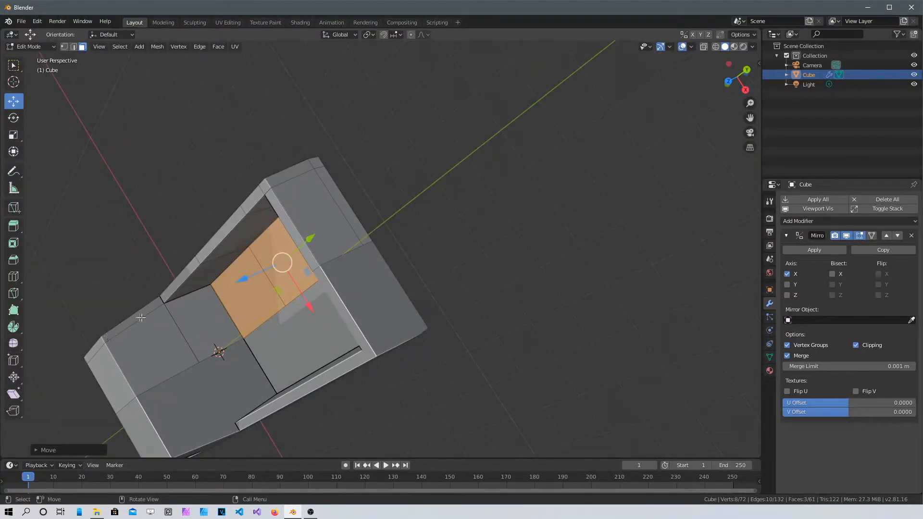
pyautogui.click(183, 318)
pyautogui.press('e')
pyautogui.click(200, 340)
pyautogui.press('g')
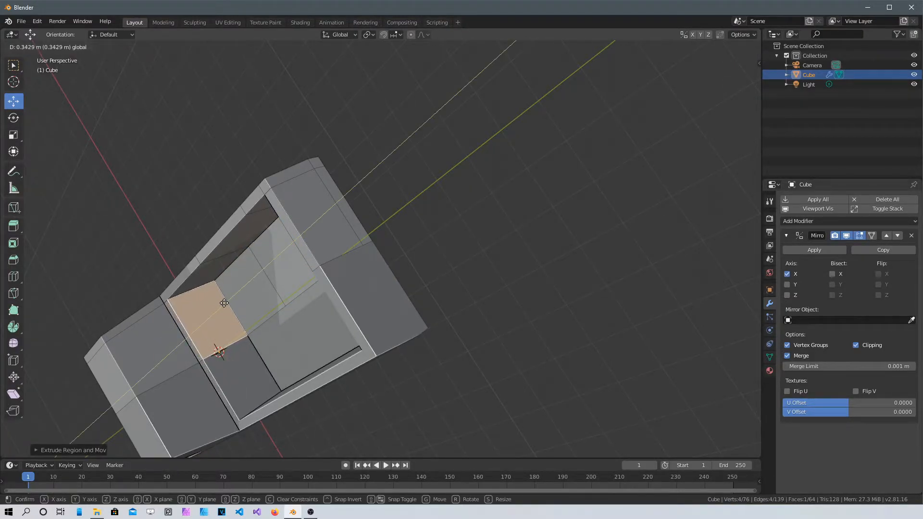
pyautogui.click(224, 303)
# - Try to widen the ledge behind the cabin toward +Y and raise its top face
pyautogui.moveTo(224, 303); pyautogui.dragTo(269, 167, button='middle')
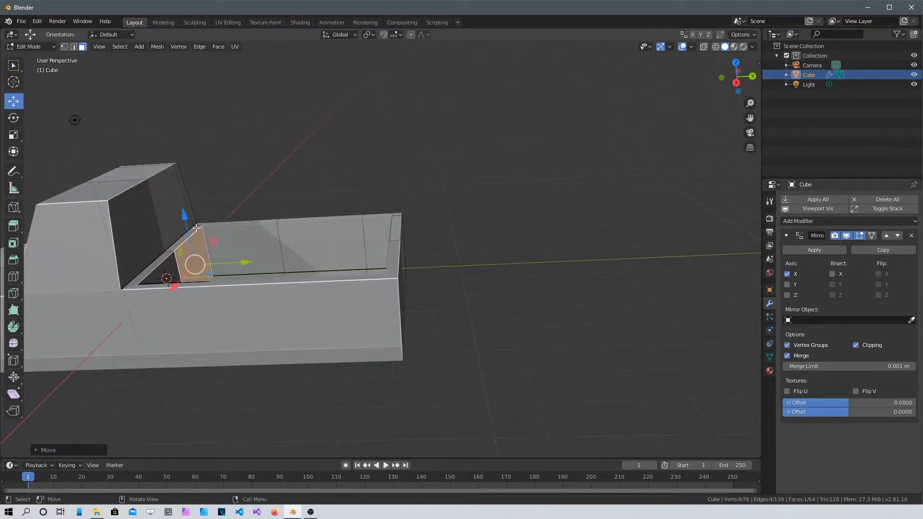
pyautogui.moveTo(214, 266); pyautogui.dragTo(258, 259)
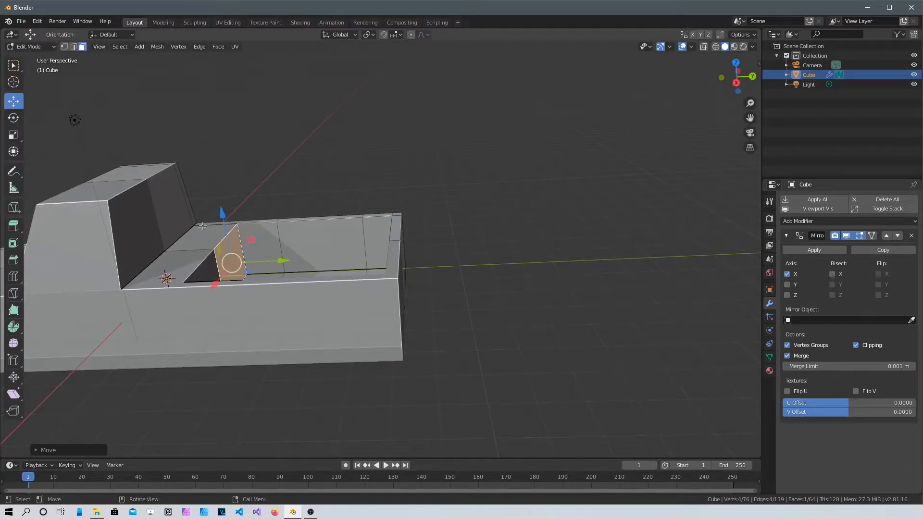
pyautogui.hotkey('ctrl', 'z')
pyautogui.moveTo(197, 210)
pyautogui.mouseDown()
pyautogui.moveTo(195, 187)
pyautogui.moveTo(199, 194)
pyautogui.mouseUp()
pyautogui.hotkey('ctrl', 'z')
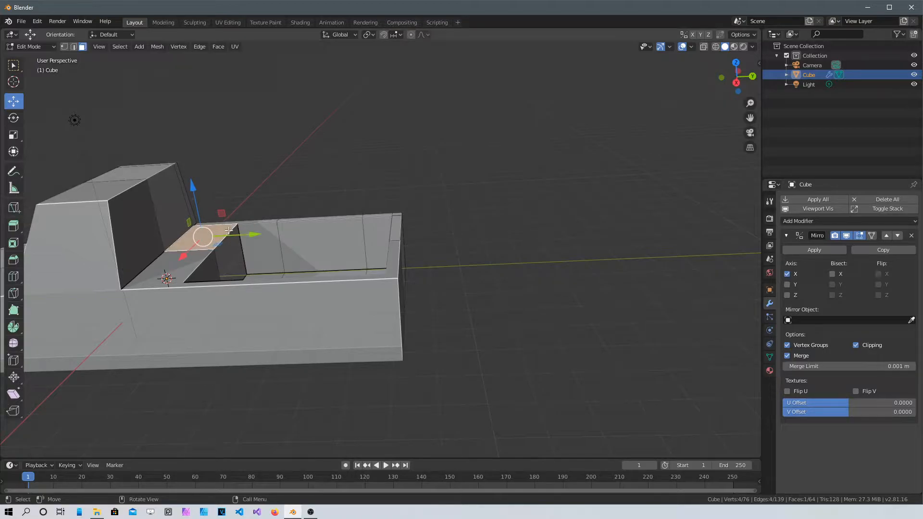
# - Try to extrude the ledge's top face and raise it along Z, and undo back to the thin front wall
pyautogui.press('e')
pyautogui.click(229, 230)
pyautogui.moveTo(197, 201); pyautogui.dragTo(194, 189)
pyautogui.moveTo(335, 240); pyautogui.dragTo(329, 265, button='middle')
pyautogui.press('ctrl')
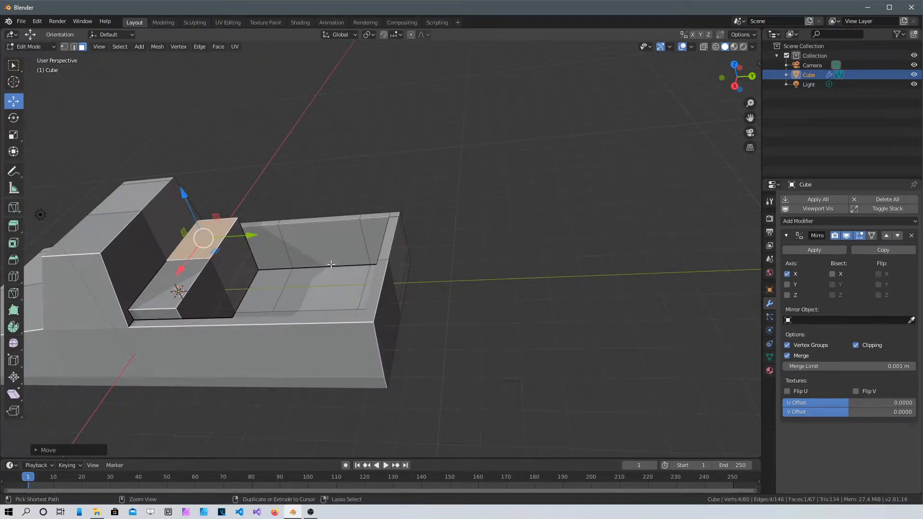
pyautogui.hotkey('ctrl', 'z')
pyautogui.hotkey('ctrl', 'z')
pyautogui.hotkey('ctrl', 'z')
# - In edge select mode, select the cabin roof's rear edges on the editable half and bevel them narrowly with one segment
pyautogui.moveTo(331, 264); pyautogui.dragTo(321, 283, button='middle')
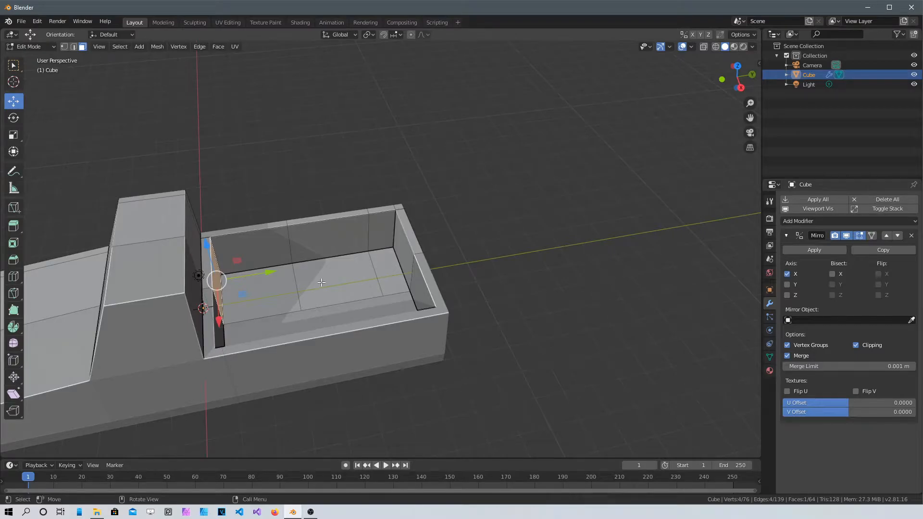
pyautogui.press('ctrl+KP_3')
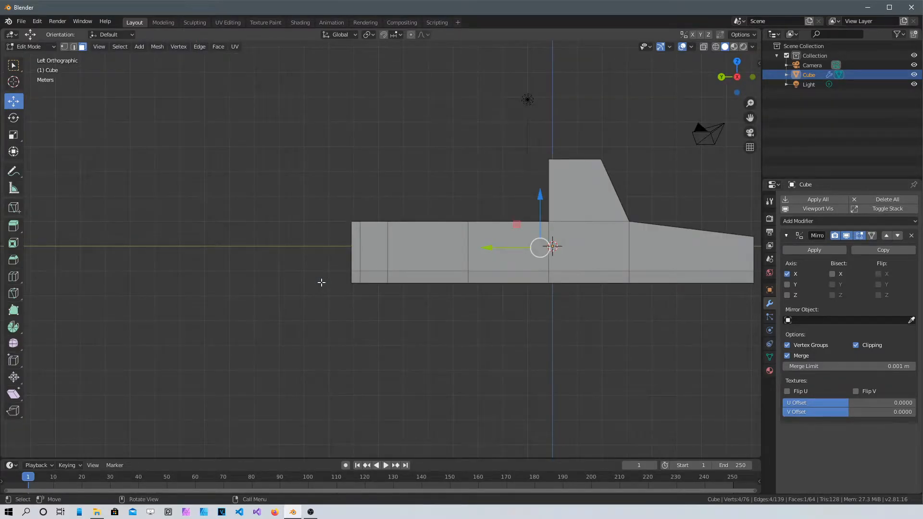
pyautogui.keyDown('shift'); pyautogui.moveTo(492, 325); pyautogui.dragTo(506, 259, button='middle'); pyautogui.keyUp('shift')
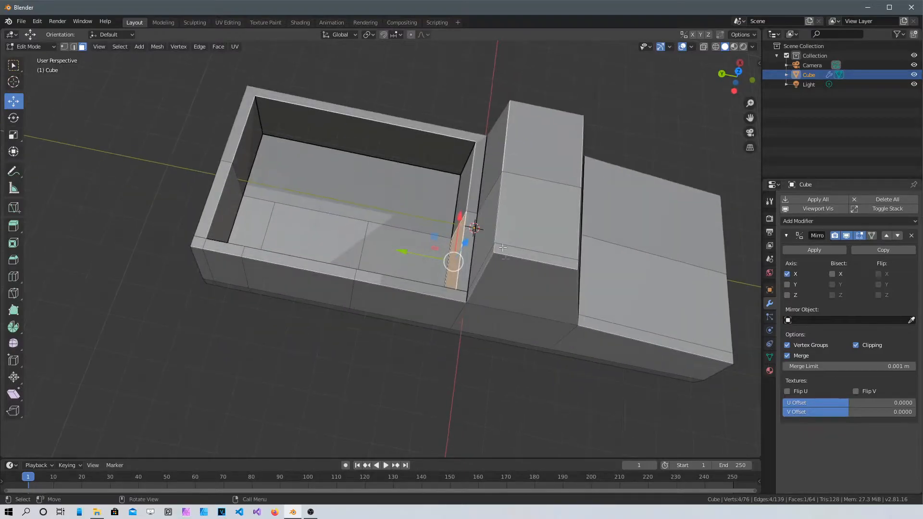
pyautogui.click(494, 222)
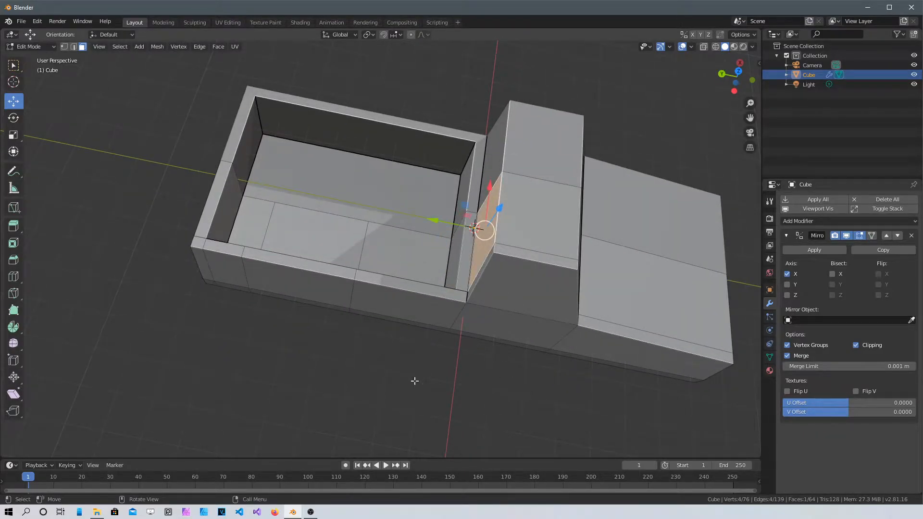
pyautogui.press('2')
pyautogui.hotkey('alt', 'a')
pyautogui.click(499, 202)
pyautogui.moveTo(489, 270); pyautogui.dragTo(571, 386, button='middle')
pyautogui.scroll(3, 570, 385)
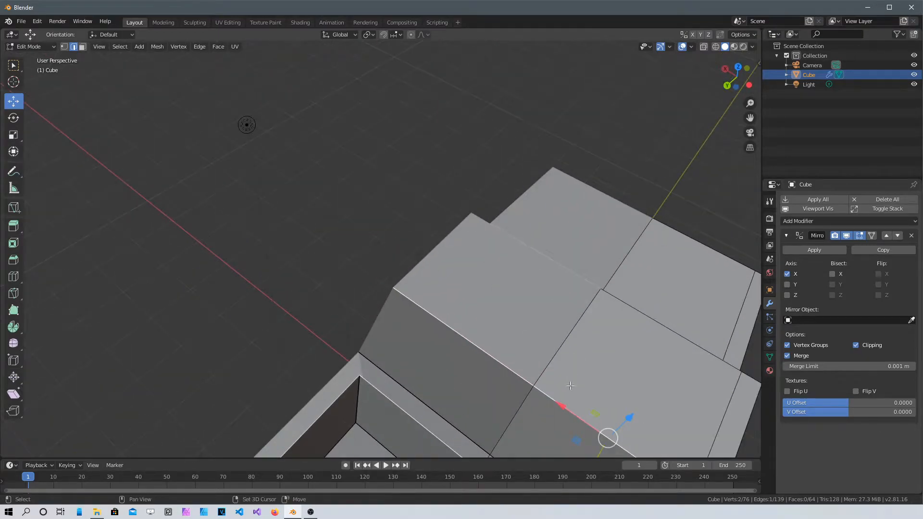
pyautogui.hotkey('shift', 'c')
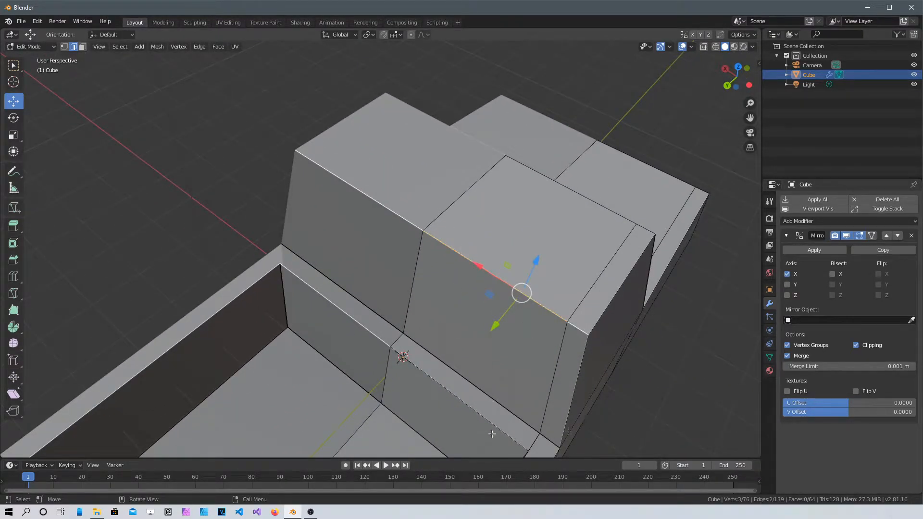
pyautogui.hotkey('ctrl', 'b')
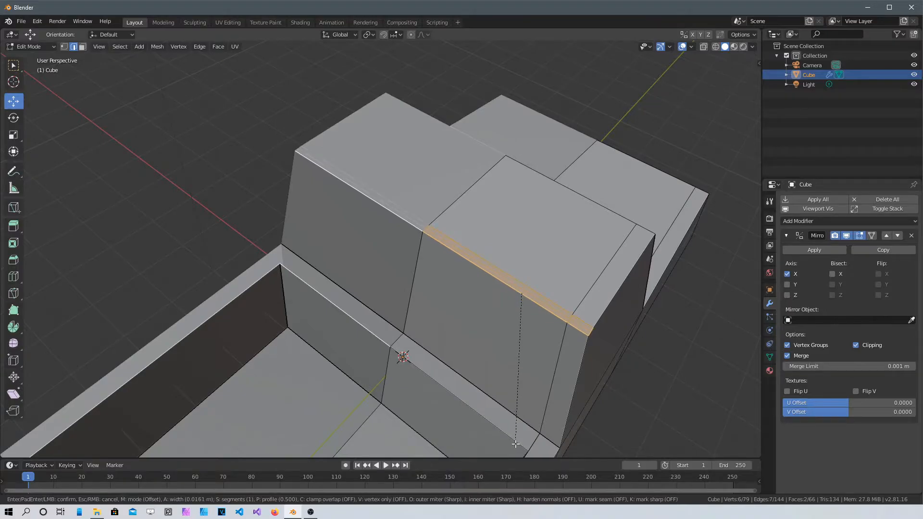
pyautogui.click(513, 447)
# - Select the lower edge of the new bevel at the cabin's rear and lower it slightly along Z
pyautogui.moveTo(515, 440); pyautogui.dragTo(356, 289, button='middle')
pyautogui.moveTo(469, 355); pyautogui.dragTo(494, 396, button='middle')
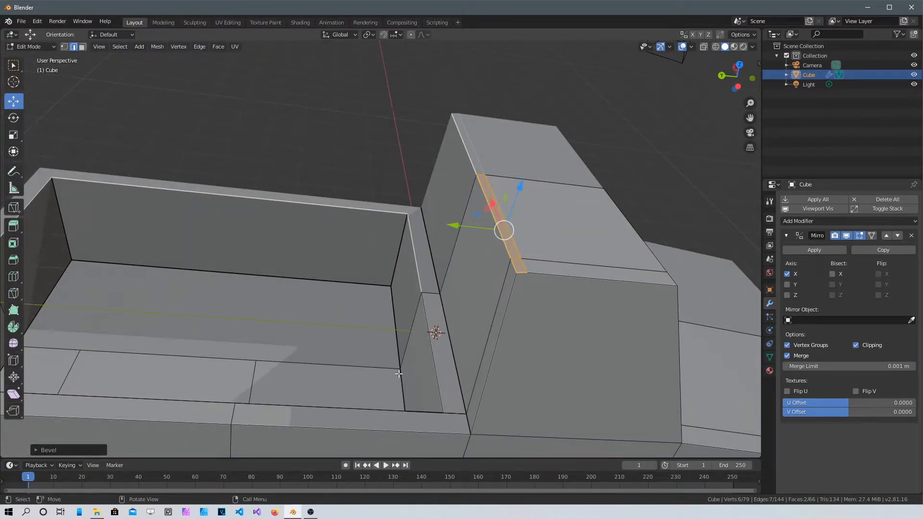
pyautogui.click(513, 266)
pyautogui.click(490, 214)
pyautogui.moveTo(502, 172)
pyautogui.mouseDown()
pyautogui.moveTo(500, 184)
pyautogui.moveTo(497, 178)
pyautogui.mouseUp()
pyautogui.moveTo(495, 192); pyautogui.dragTo(564, 275, button='middle')
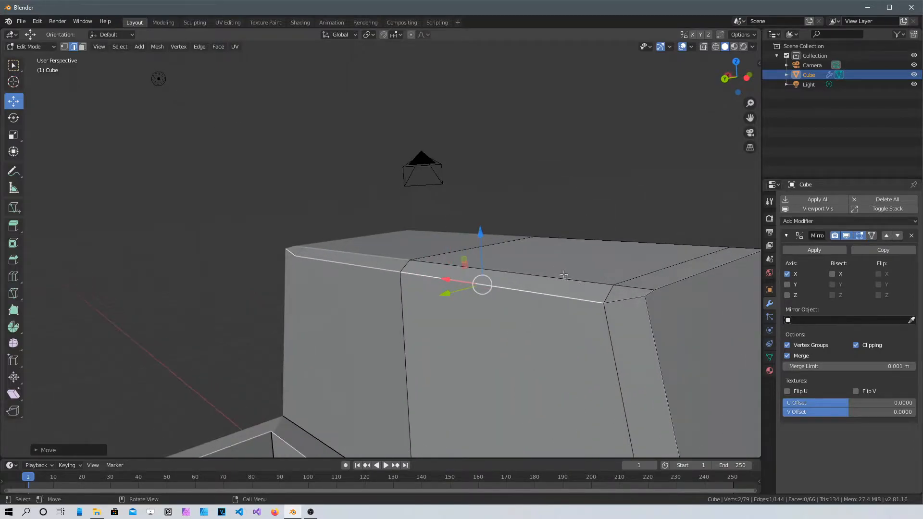
# - Undo the single-edge lowering and lower both lower edges of the cabin's rear roof bevel slightly along Z
pyautogui.hotkey('ctrl', 'z')
pyautogui.hotkey('ctrl', 'z')
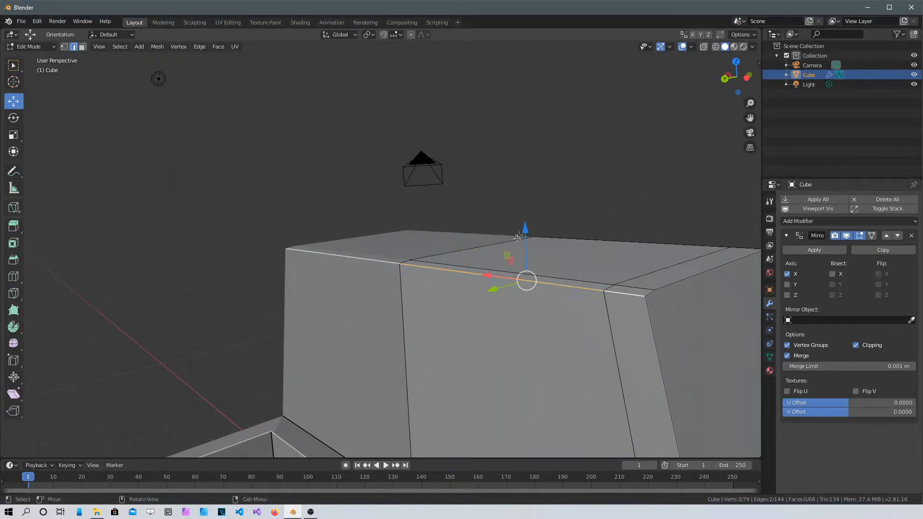
pyautogui.moveTo(525, 230); pyautogui.dragTo(533, 242)
# - Select the cabin roof's two front edges on the editable half and bevel them narrowly with one segment
pyautogui.moveTo(533, 243); pyautogui.dragTo(411, 291, button='middle')
pyautogui.click(411, 292)
pyautogui.click(394, 289)
pyautogui.hotkey('ctrl', 'b')
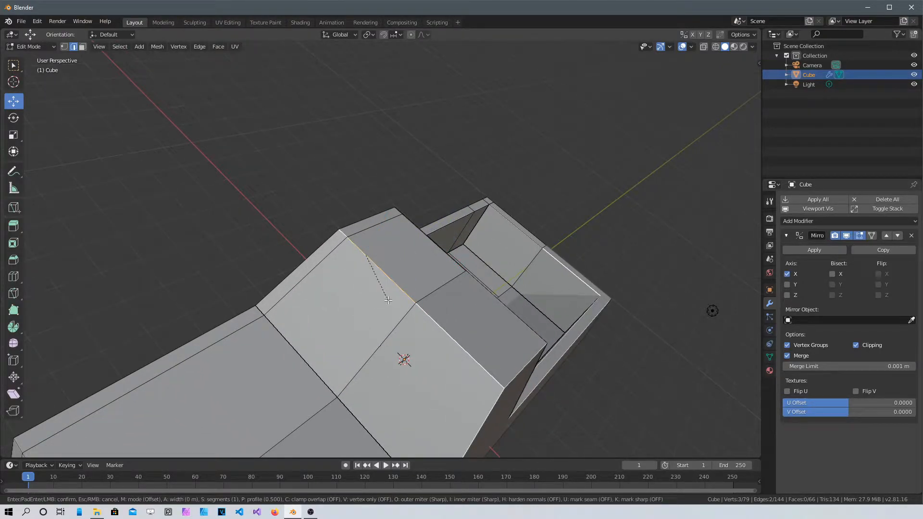
pyautogui.click(383, 311)
# - Select both lower edges of the new front roof bevel and lower them slightly along Z
pyautogui.moveTo(383, 311); pyautogui.dragTo(296, 242, button='middle')
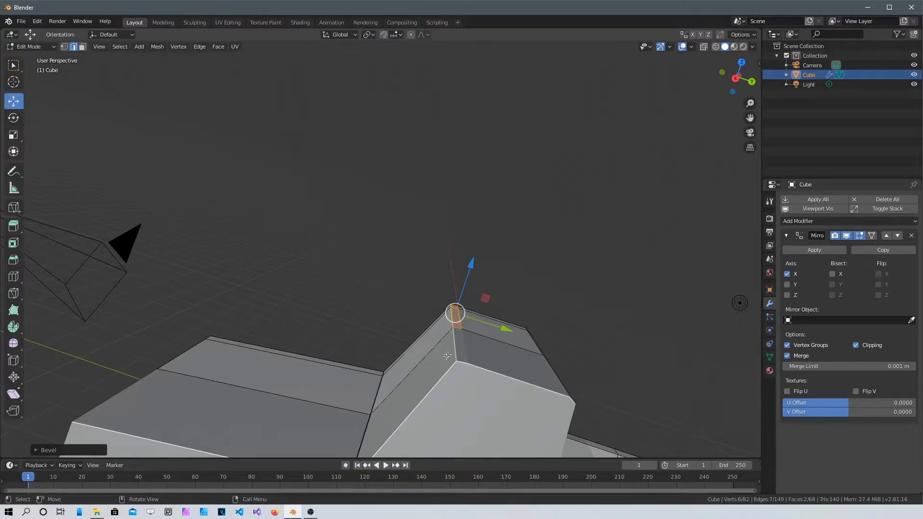
pyautogui.click(468, 318)
pyautogui.moveTo(437, 338); pyautogui.dragTo(371, 197, button='middle')
pyautogui.click(459, 322)
pyautogui.moveTo(322, 234); pyautogui.dragTo(412, 160, button='middle')
pyautogui.keyDown('shift'); pyautogui.click(271, 173); pyautogui.keyUp('shift')
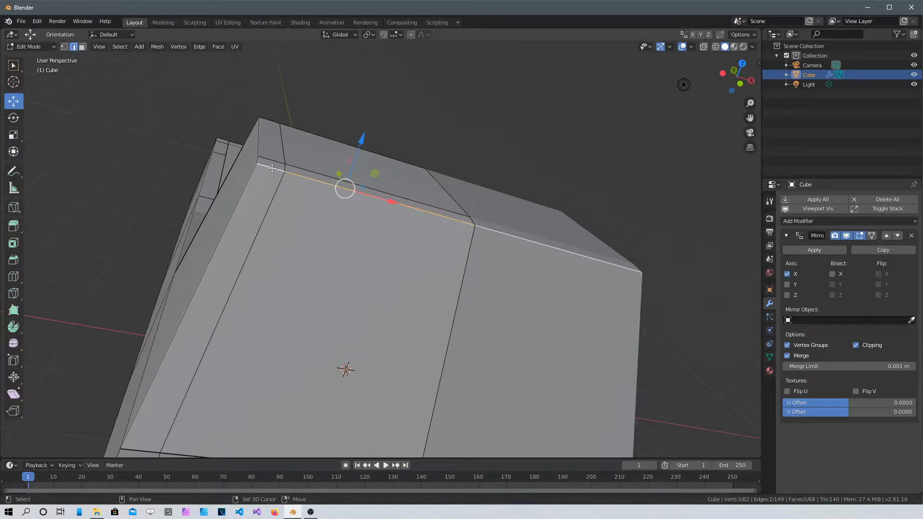
pyautogui.moveTo(361, 143); pyautogui.dragTo(358, 156)
# - Show the truck in left orthographic view with X-ray enabled and switch to vertex select mode
pyautogui.moveTo(358, 157); pyautogui.dragTo(396, 358, button='middle')
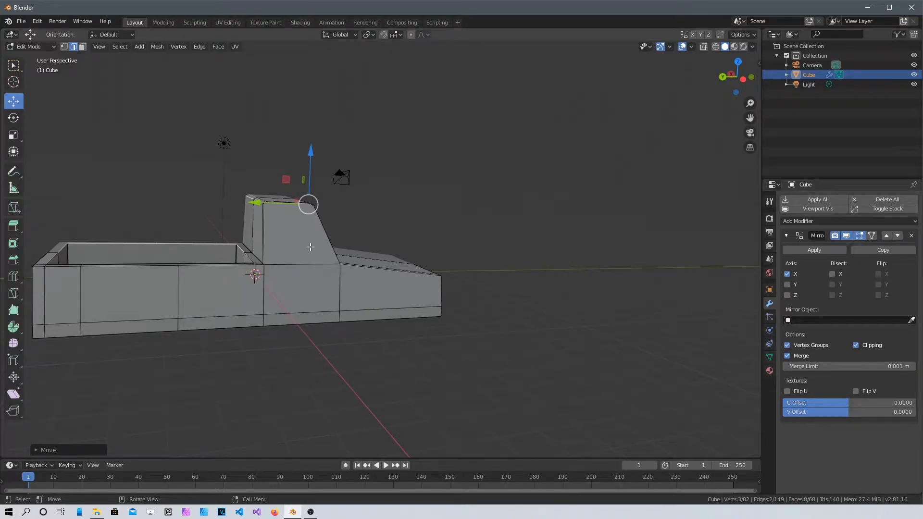
pyautogui.press('ctrl+KP_3')
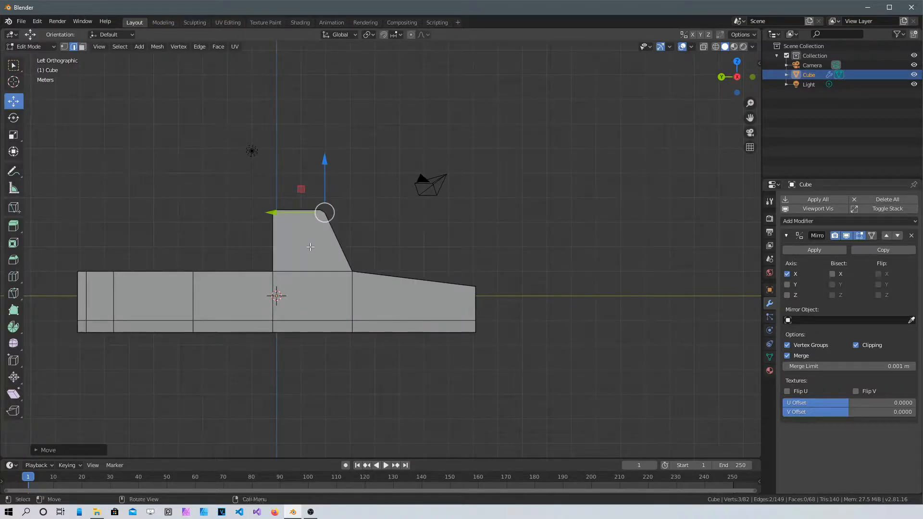
pyautogui.keyDown('shift'); pyautogui.moveTo(310, 247); pyautogui.dragTo(506, 259, button='middle'); pyautogui.keyUp('shift')
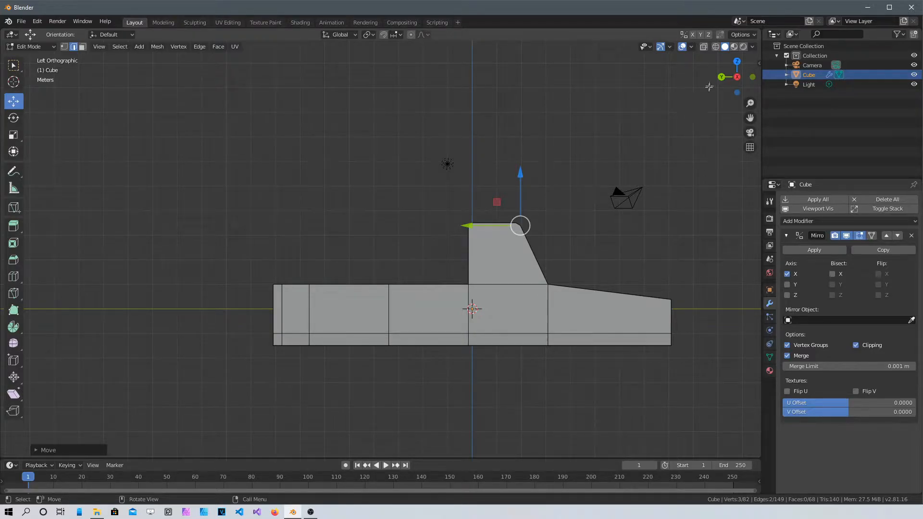
pyautogui.click(703, 50)
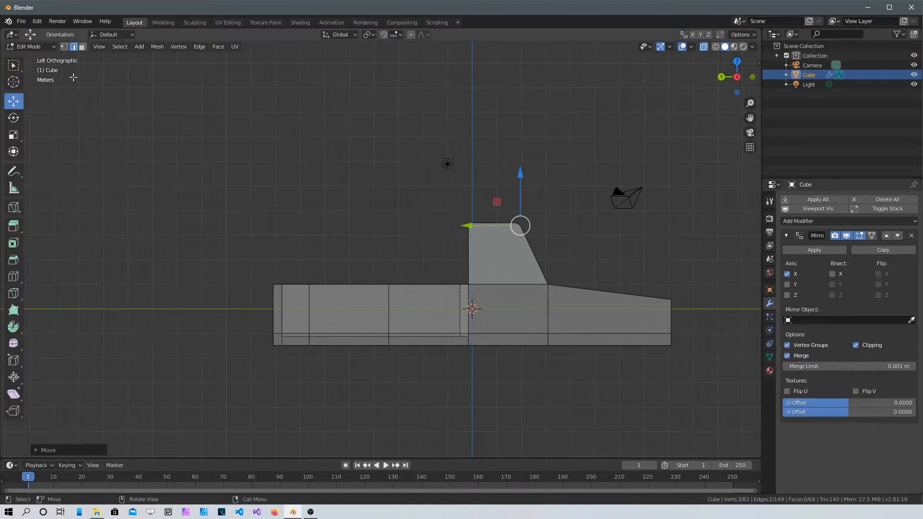
pyautogui.press('1')
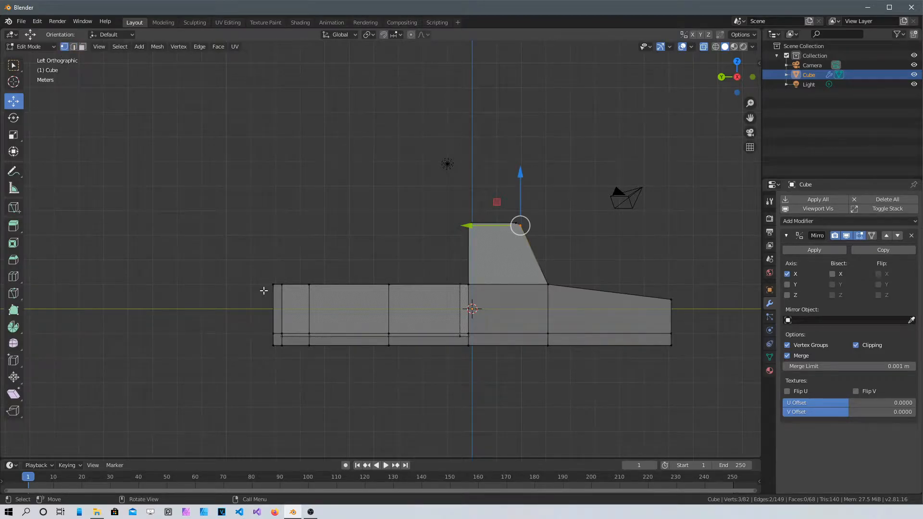
# - Try to move the bed and the cabin's rear wall vertices toward +Y, and undo the move
pyautogui.press('b')
pyautogui.moveTo(201, 134); pyautogui.dragTo(486, 438)
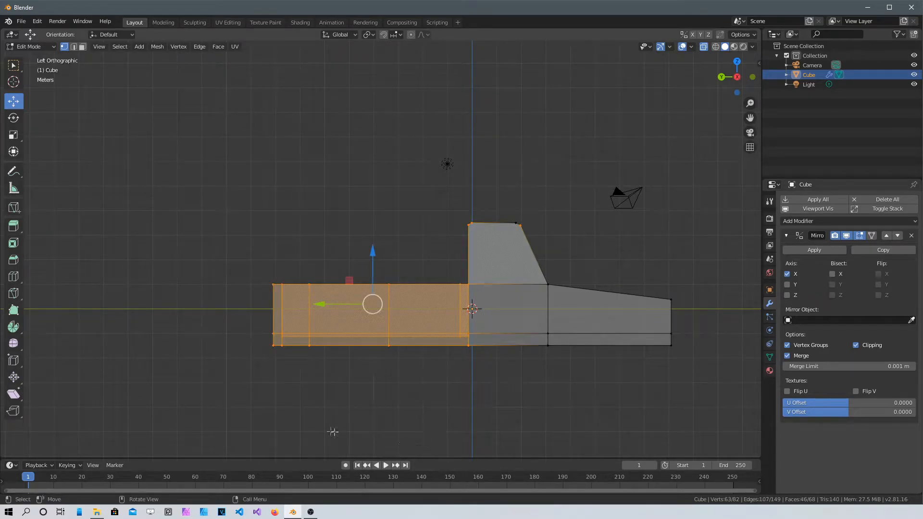
pyautogui.moveTo(317, 306); pyautogui.dragTo(285, 298)
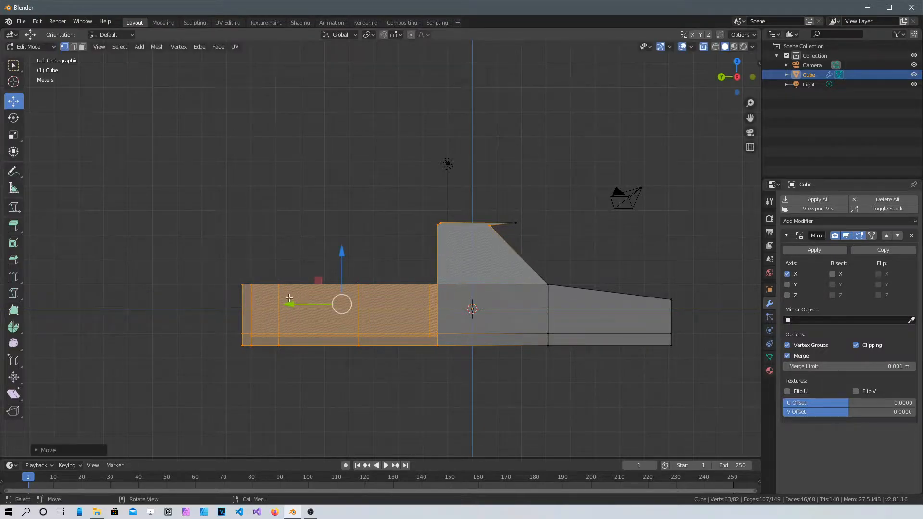
pyautogui.hotkey('ctrl', 'z')
# - Clear the selection, box-select only the bed and the cabin's rear wall vertices, and move them slightly toward +Y
pyautogui.hotkey('alt', 'a')
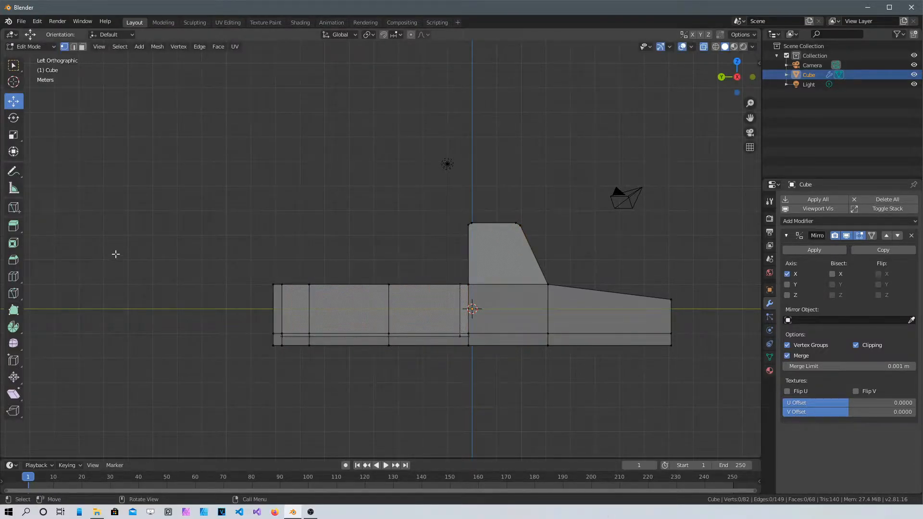
pyautogui.press('b')
pyautogui.moveTo(63, 137); pyautogui.dragTo(488, 448)
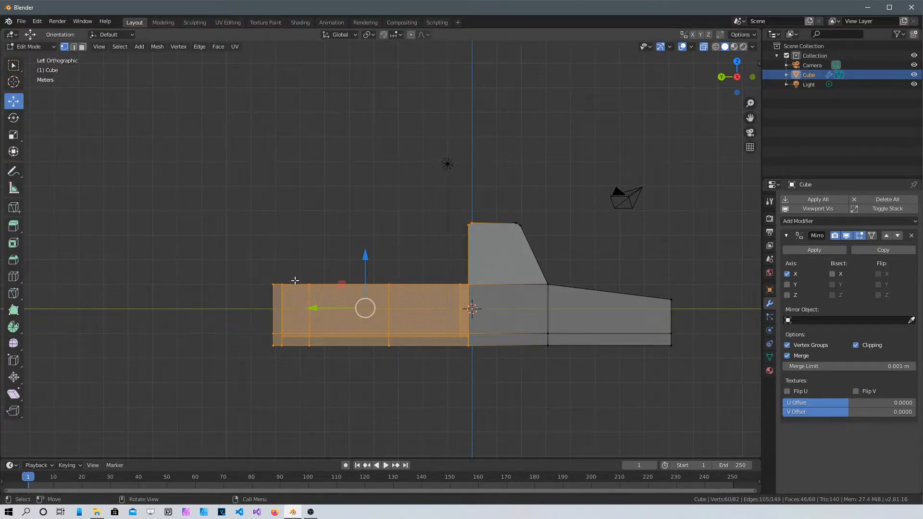
pyautogui.moveTo(315, 310); pyautogui.dragTo(300, 307)
pyautogui.click(463, 372)
# - In X-ray left view, box-select the cabin roof's rear vertices and move them slightly toward -Y to slope the rear wall
pyautogui.moveTo(463, 372); pyautogui.dragTo(449, 234, button='middle')
pyautogui.click(705, 47)
pyautogui.scroll(2, 579, 265)
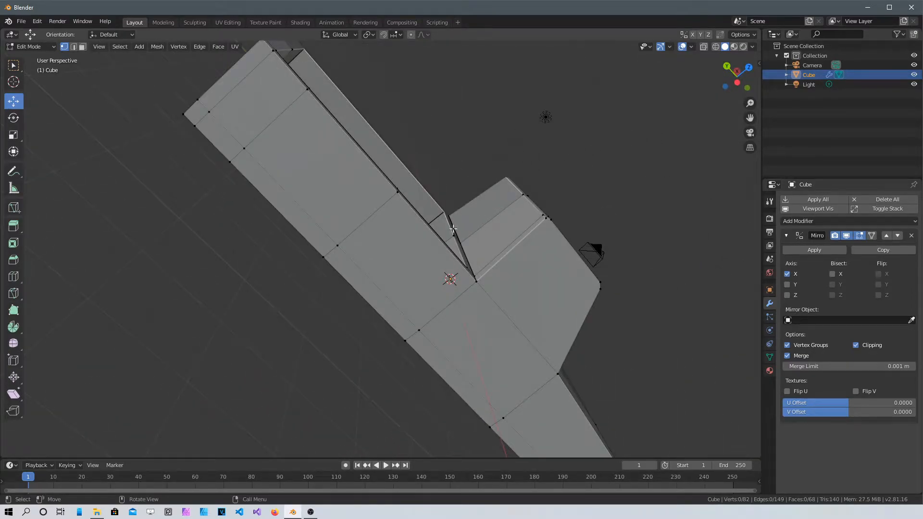
pyautogui.moveTo(489, 234); pyautogui.dragTo(415, 244, button='middle')
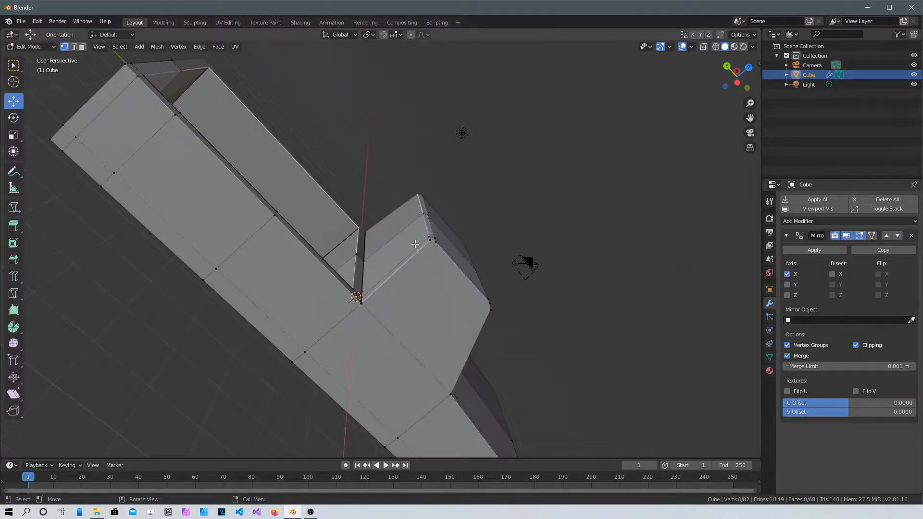
pyautogui.press('ctrl+KP_3')
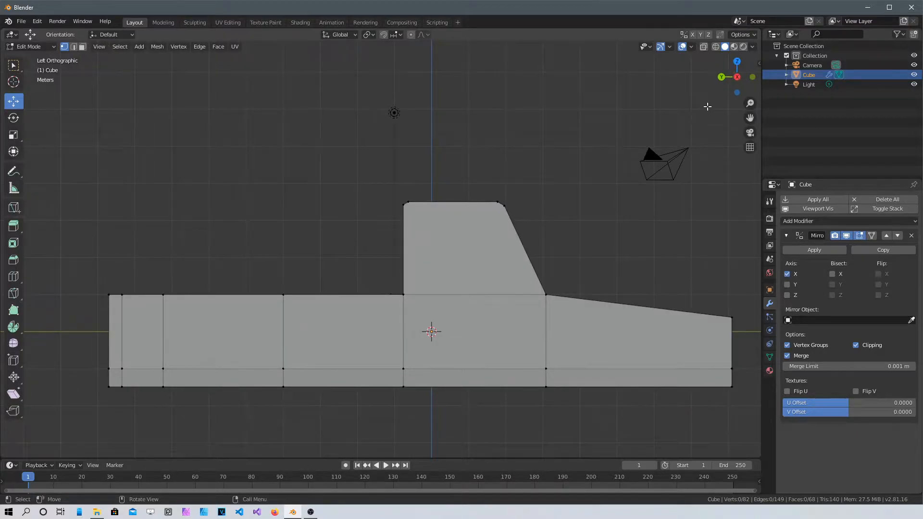
pyautogui.click(703, 47)
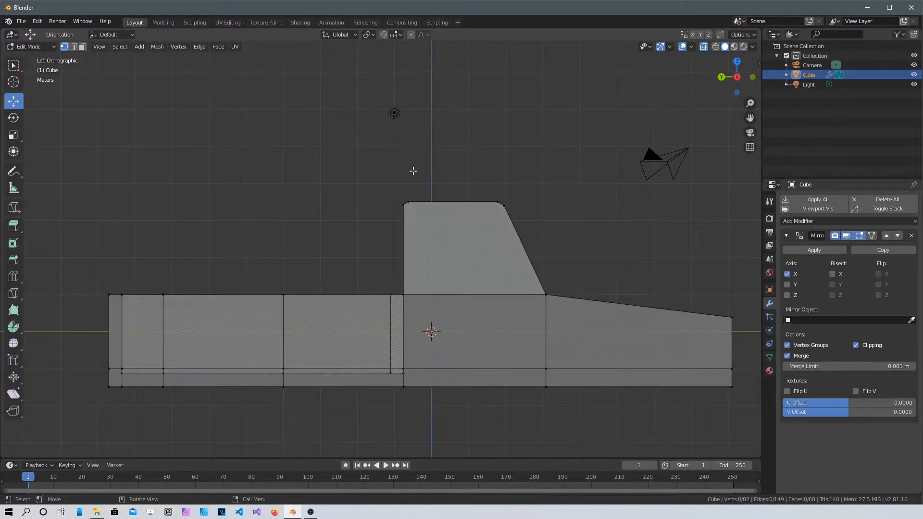
pyautogui.press('b')
pyautogui.moveTo(347, 121); pyautogui.dragTo(447, 236)
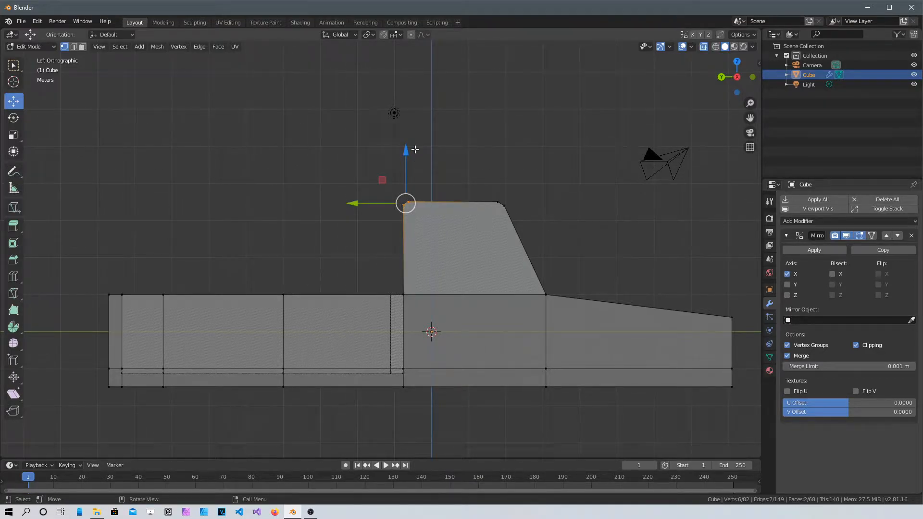
pyautogui.moveTo(354, 202); pyautogui.dragTo(361, 202)
pyautogui.click(616, 196)
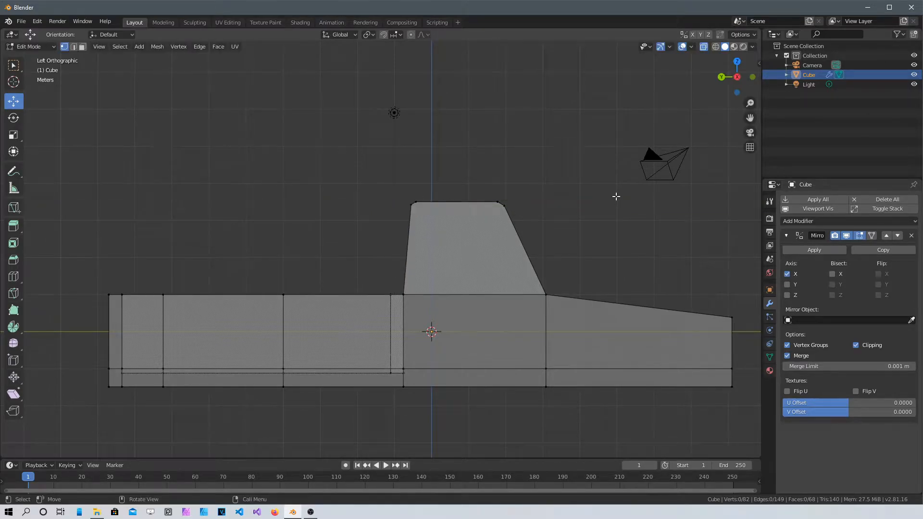
# - Turn off X-ray and examine the reshaped cabin and truck body from several angles
pyautogui.moveTo(522, 233); pyautogui.dragTo(514, 287, button='middle')
pyautogui.click(705, 48)
pyautogui.moveTo(565, 229); pyautogui.dragTo(817, 417, button='middle')
pyautogui.scroll(-3, 474, 250)
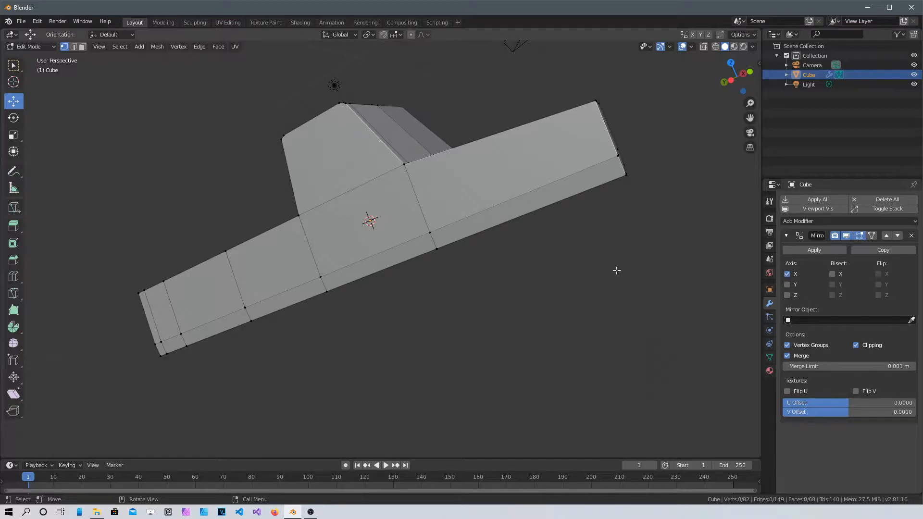
pyautogui.moveTo(626, 249); pyautogui.dragTo(533, 361, button='middle')
pyautogui.scroll(4, 619, 222)
pyautogui.moveTo(618, 222); pyautogui.dragTo(695, 237, button='middle')
pyautogui.moveTo(653, 286); pyautogui.dragTo(489, 290, button='middle')
pyautogui.moveTo(558, 270); pyautogui.dragTo(475, 322, button='middle')
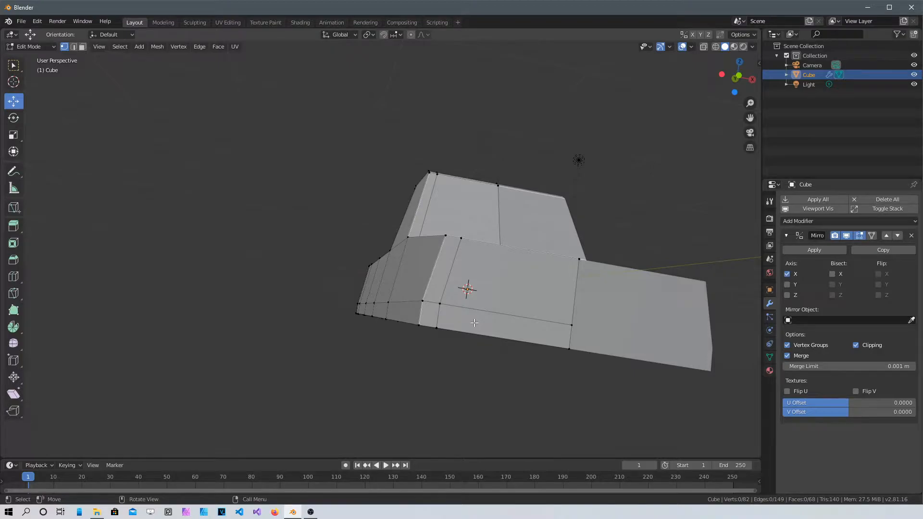
# - In Object Mode and front view, add a QBlocker cube as a small box at the centre of the truck front's lower edge
pyautogui.press('KP_1')
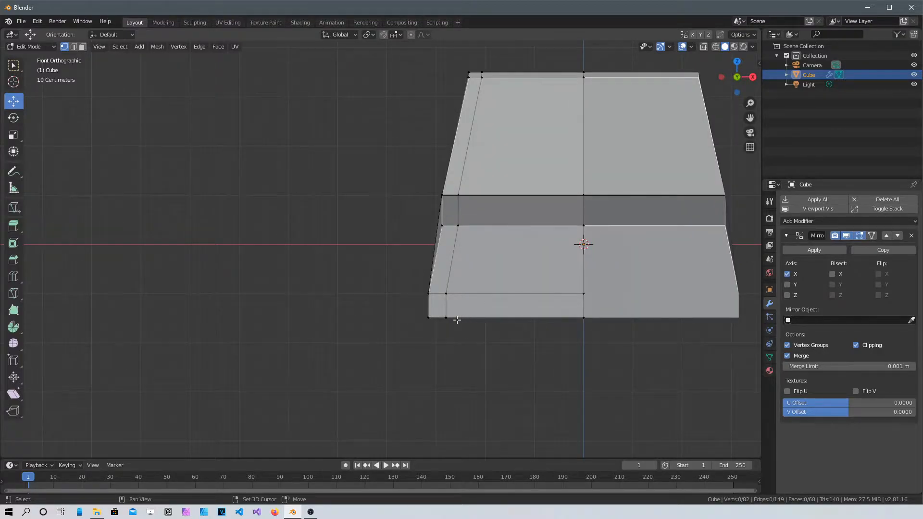
pyautogui.keyDown('shift'); pyautogui.moveTo(457, 321); pyautogui.dragTo(272, 366, button='middle'); pyautogui.keyUp('shift')
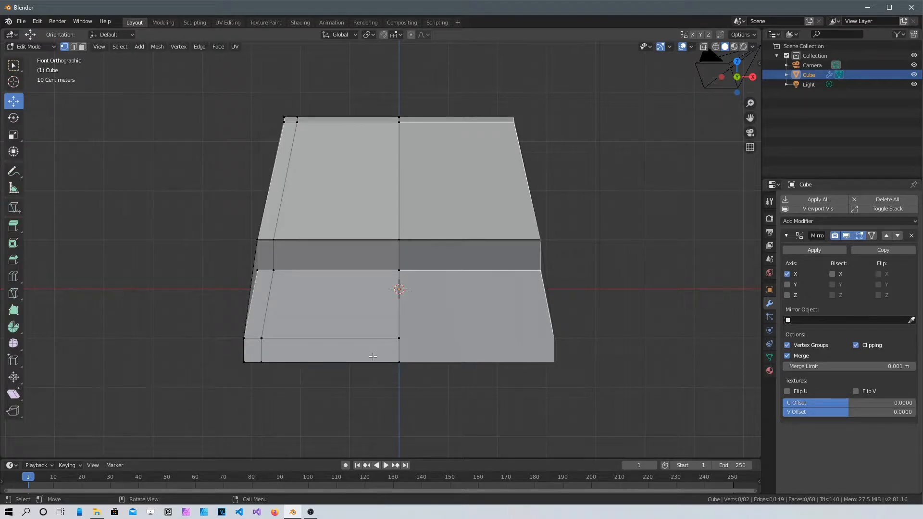
pyautogui.press('Tab')
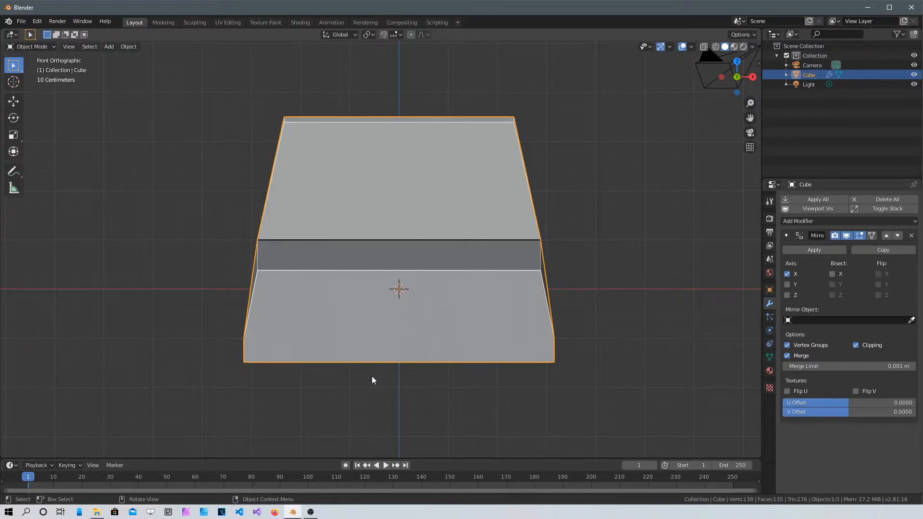
pyautogui.press('shift')
pyautogui.hotkey('shift', 'a')
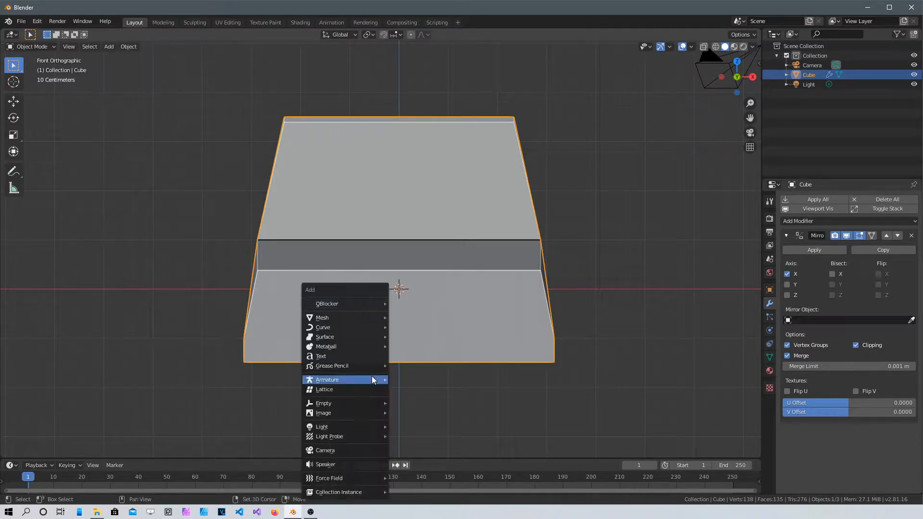
pyautogui.moveTo(372, 377)
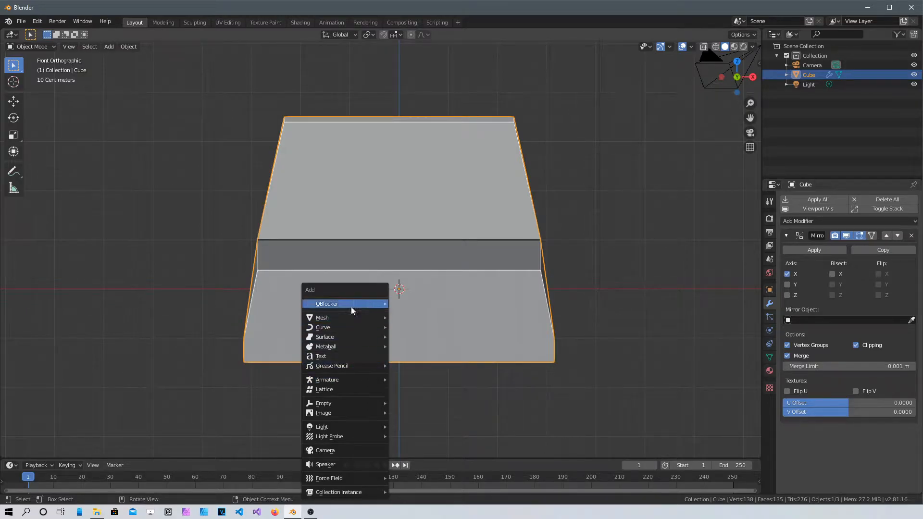
pyautogui.moveTo(353, 306)
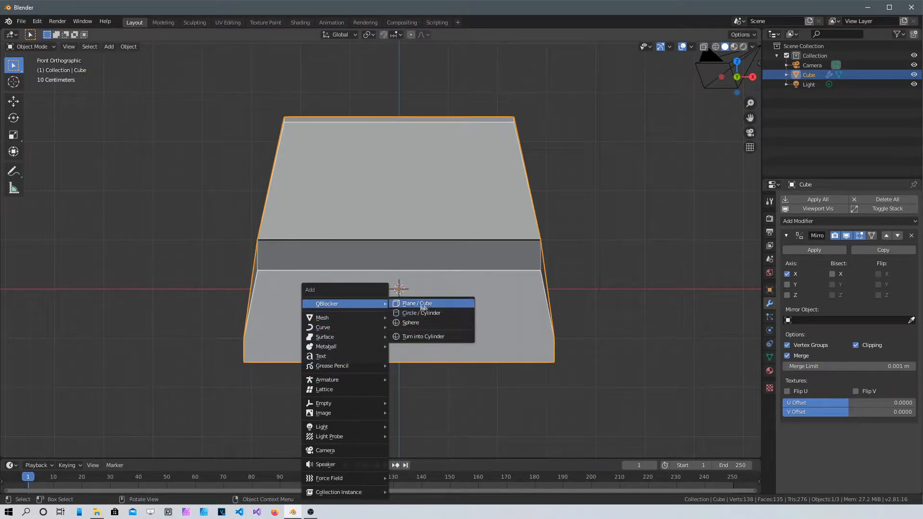
pyautogui.click(436, 303)
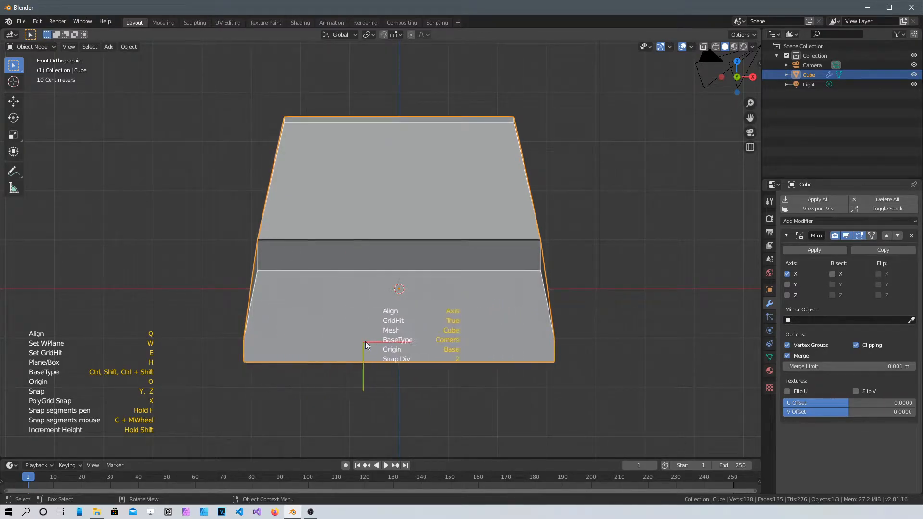
pyautogui.click(379, 336)
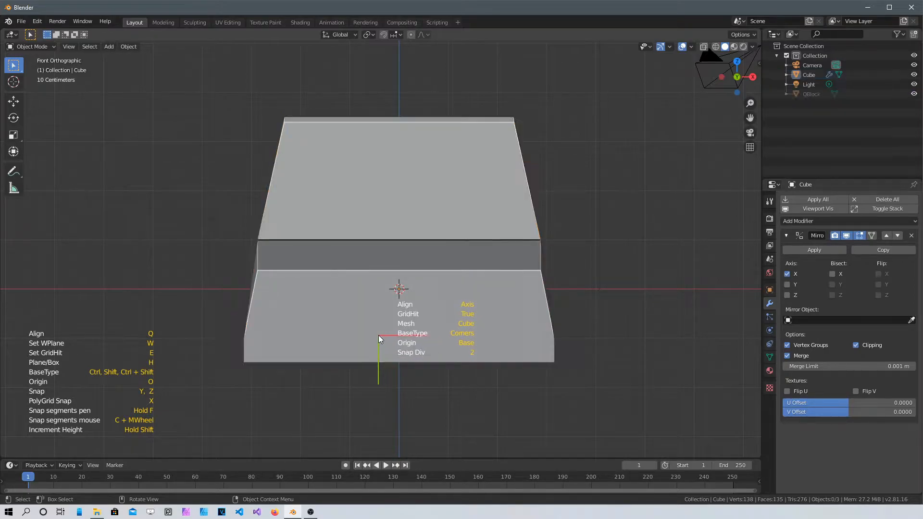
pyautogui.click(431, 363)
pyautogui.click(425, 384)
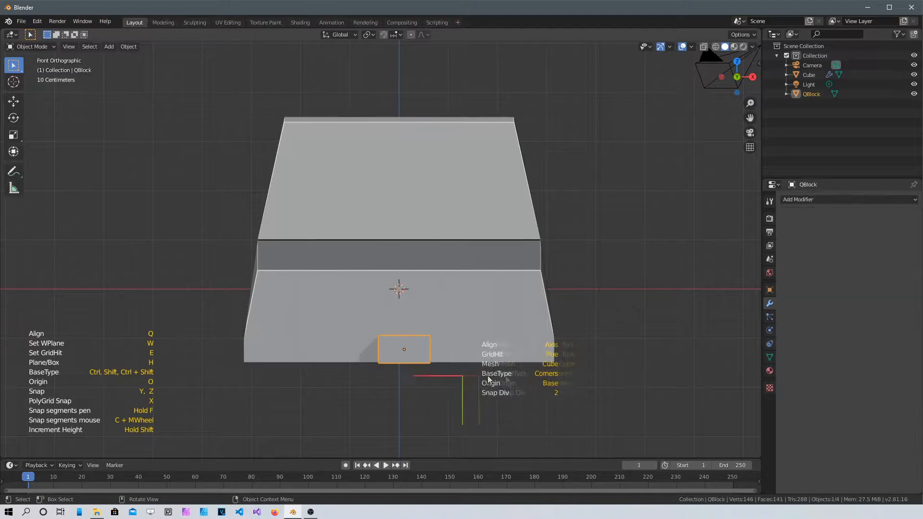
# - Move the new block along -X to the truck's lower front corner with the Move tool
pyautogui.moveTo(533, 321); pyautogui.dragTo(480, 328, button='middle')
pyautogui.scroll(3, 480, 329)
pyautogui.keyDown('shift'); pyautogui.moveTo(557, 333); pyautogui.dragTo(415, 347, button='middle'); pyautogui.keyUp('shift')
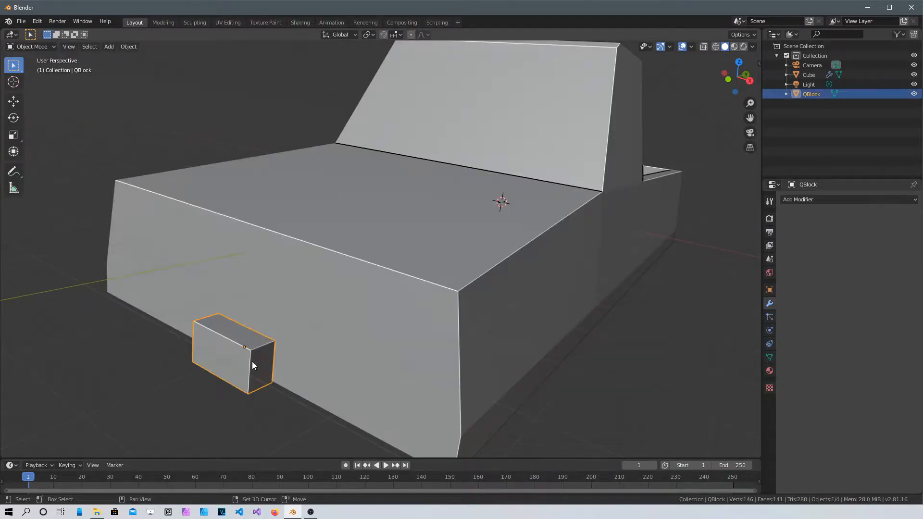
pyautogui.hotkey('shift', 'space')
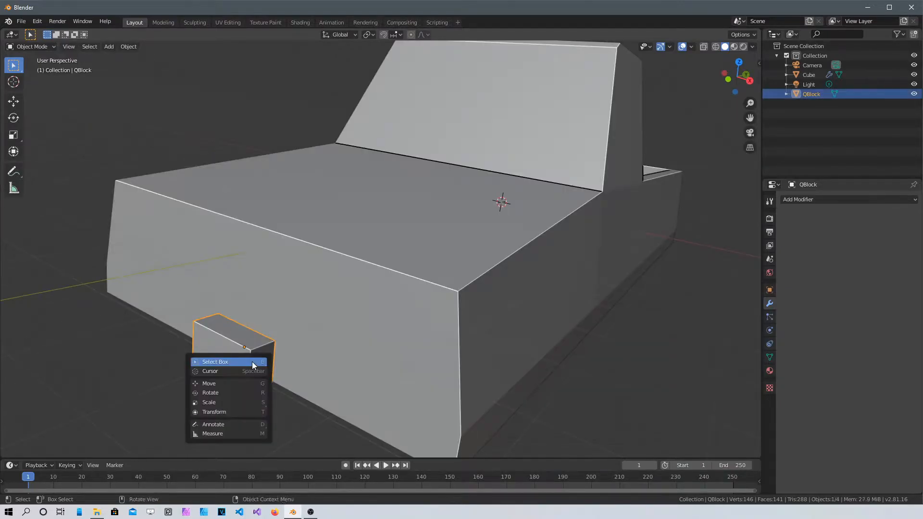
pyautogui.click(241, 384)
pyautogui.moveTo(276, 367); pyautogui.dragTo(153, 311)
# - In Edit Mode, move the block's inner end face along +X until the bumper spans the full width of the truck's front
pyautogui.moveTo(166, 309); pyautogui.dragTo(386, 344, button='middle')
pyautogui.scroll(-4, 385, 344)
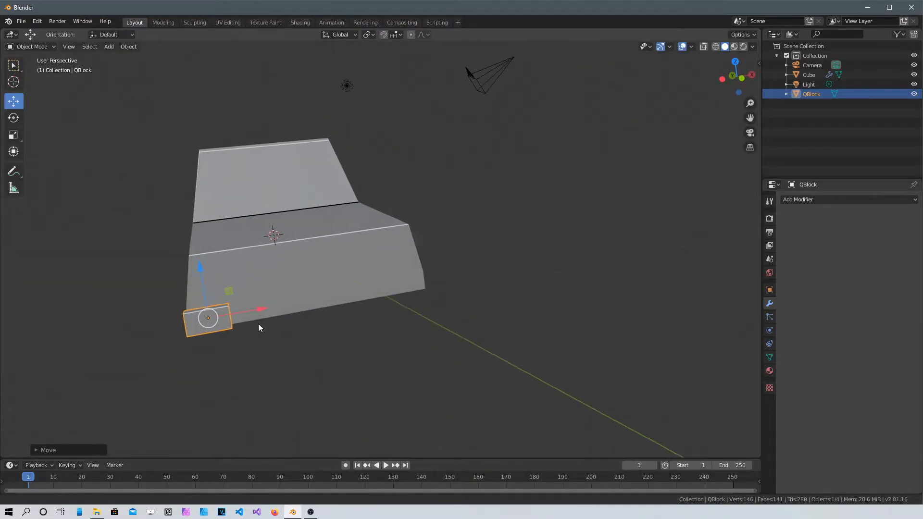
pyautogui.keyDown('shift'); pyautogui.moveTo(253, 324); pyautogui.dragTo(336, 309, button='middle'); pyautogui.keyUp('shift')
pyautogui.scroll(3, 337, 311)
pyautogui.moveTo(300, 341); pyautogui.dragTo(222, 336, button='middle')
pyautogui.press('Tab')
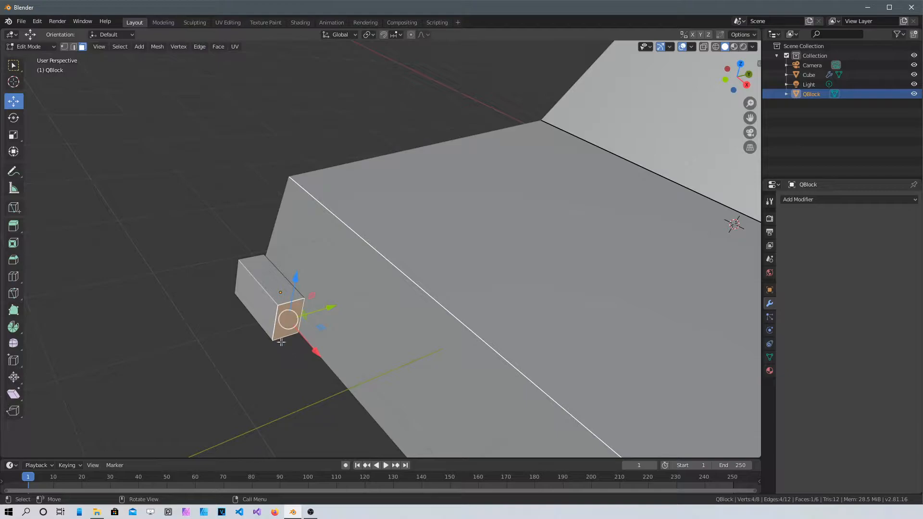
pyautogui.moveTo(422, 381); pyautogui.dragTo(438, 332, button='middle')
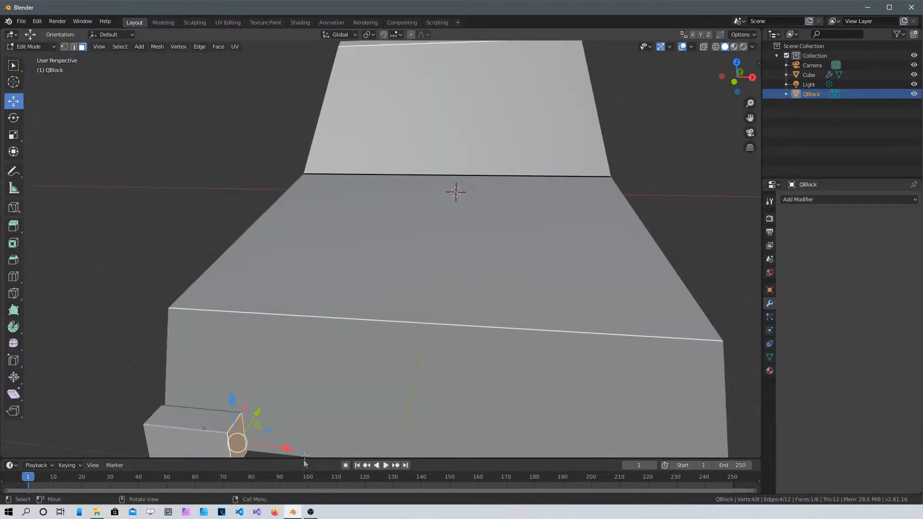
pyautogui.moveTo(278, 448); pyautogui.dragTo(682, 449)
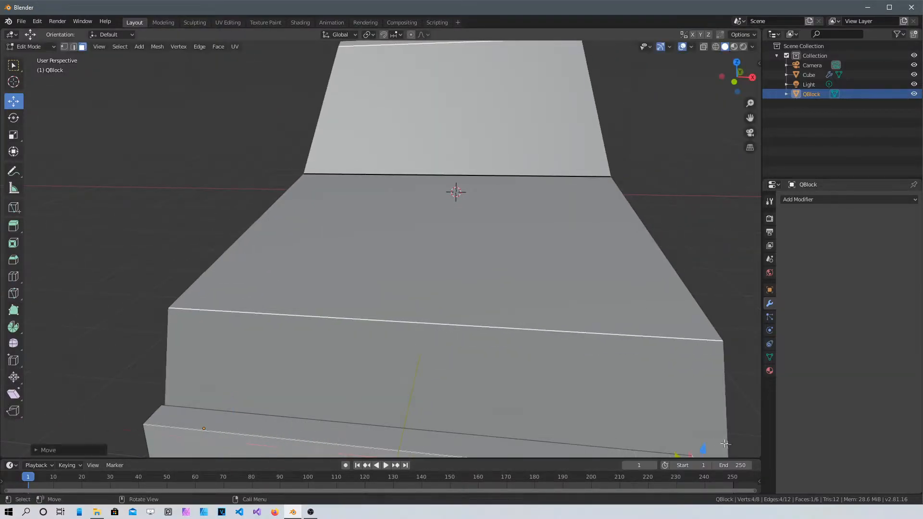
pyautogui.scroll(-3, 702, 381)
pyautogui.moveTo(578, 375); pyautogui.dragTo(596, 372)
# - Select the bumper's front face and move it slightly to adjust the bumper's thickness
pyautogui.moveTo(596, 372); pyautogui.dragTo(379, 192, button='middle')
pyautogui.click(412, 331)
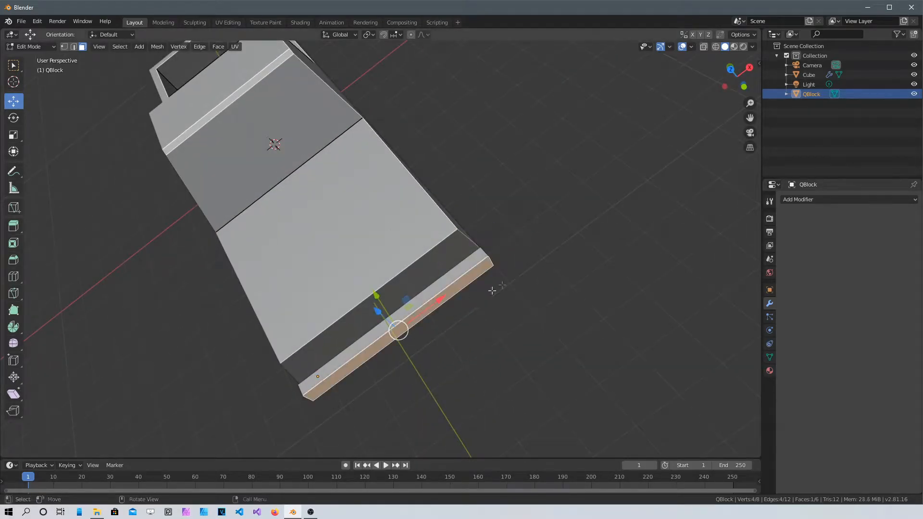
pyautogui.moveTo(490, 289); pyautogui.dragTo(502, 250, button='middle')
pyautogui.moveTo(406, 342); pyautogui.dragTo(399, 339)
pyautogui.scroll(-2, 462, 357)
pyautogui.moveTo(461, 356); pyautogui.dragTo(350, 284, button='middle')
pyautogui.scroll(4, 351, 284)
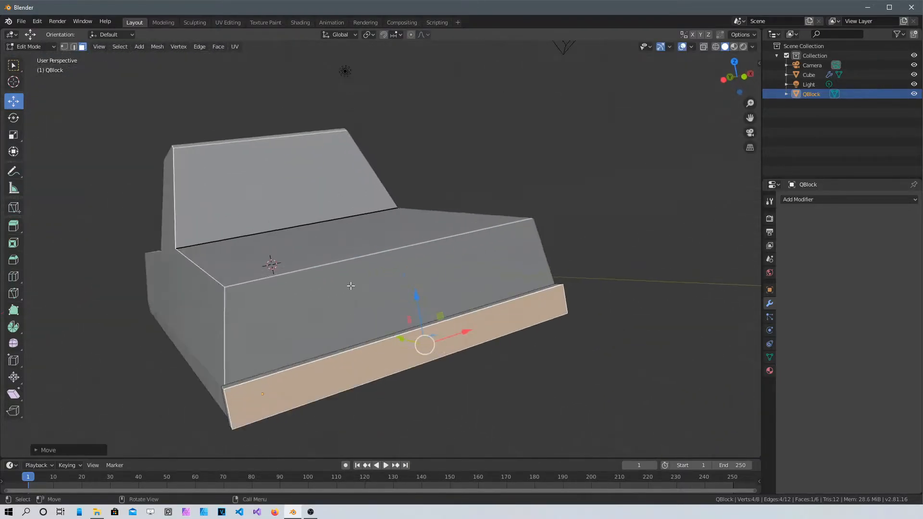
# - Fine-tune the bumper block with small face moves so that it fits around the truck's front end
pyautogui.keyDown('shift'); pyautogui.moveTo(372, 328); pyautogui.dragTo(449, 193, button='middle'); pyautogui.keyUp('shift')
pyautogui.moveTo(357, 229); pyautogui.dragTo(364, 224, button='middle')
pyautogui.moveTo(436, 124); pyautogui.dragTo(441, 116)
pyautogui.moveTo(378, 242); pyautogui.dragTo(527, 341, button='middle')
pyautogui.moveTo(537, 268); pyautogui.dragTo(501, 294)
pyautogui.moveTo(501, 295); pyautogui.dragTo(387, 285, button='middle')
pyautogui.moveTo(383, 336); pyautogui.dragTo(352, 293, button='middle')
# - Select both end faces of the bumper and extrude them with no noticeable offset
pyautogui.scroll(5, 395, 362)
pyautogui.moveTo(396, 363); pyautogui.dragTo(443, 129, button='middle')
pyautogui.moveTo(354, 157); pyautogui.dragTo(367, 276, button='middle')
pyautogui.keyDown('shift'); pyautogui.click(292, 108); pyautogui.keyUp('shift')
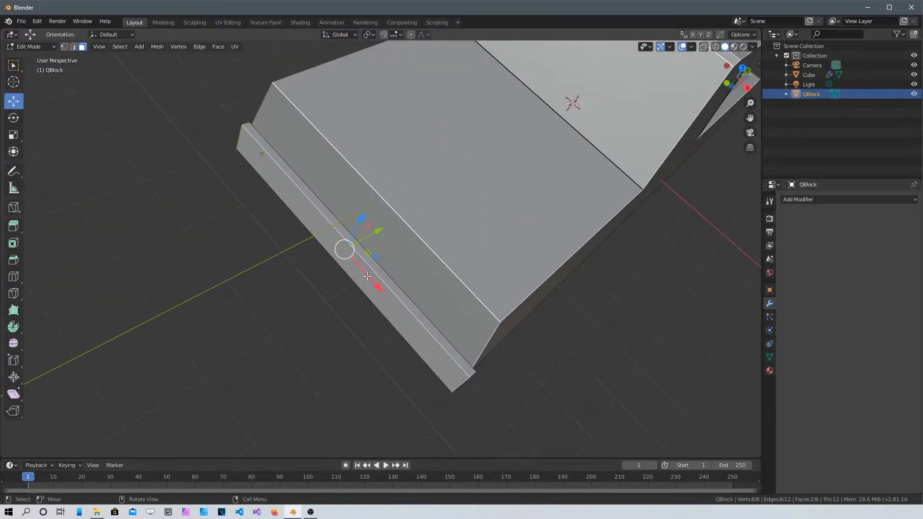
pyautogui.press('e')
pyautogui.click(369, 262)
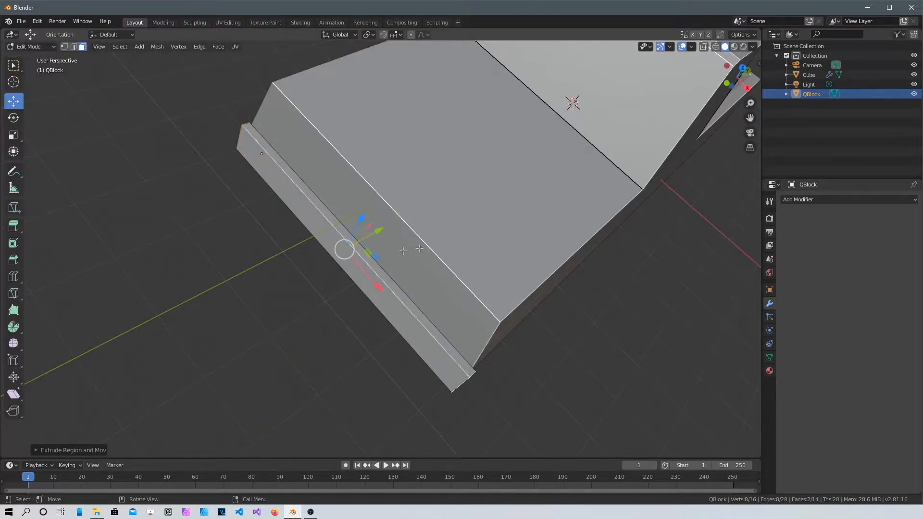
# - Set the transform pivot point to Individual Origins and extrude both bumper end faces again
pyautogui.click(373, 34)
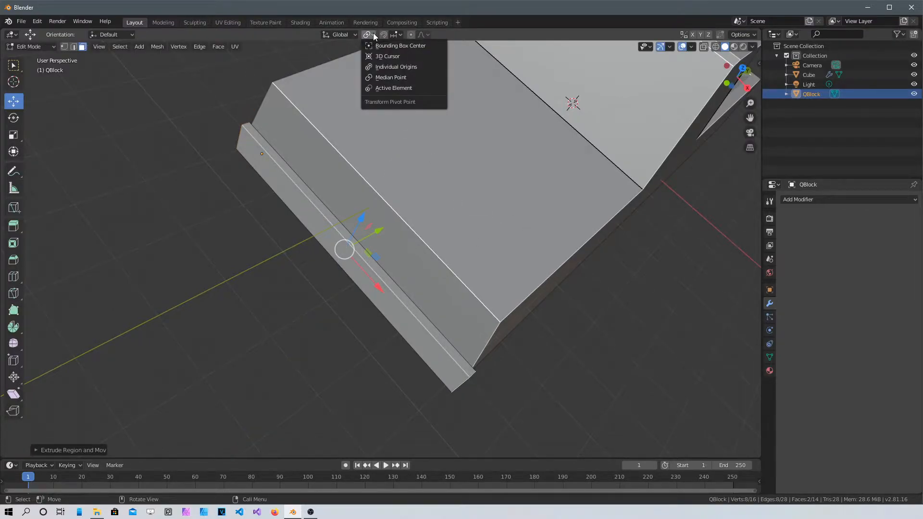
pyautogui.click(380, 67)
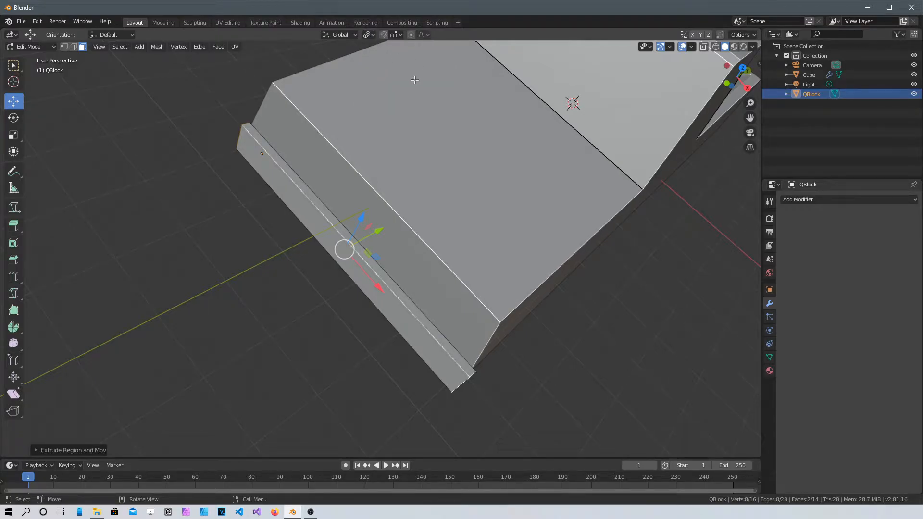
pyautogui.press('e')
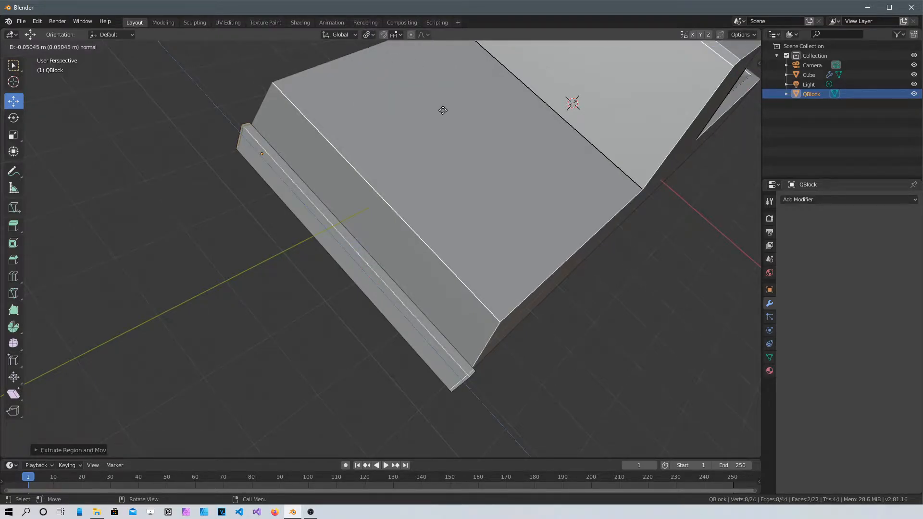
pyautogui.click(412, 76)
# - Select the rear-facing faces of both bumper end segments and extrude them about 0.52 m back along the truck's sides
pyautogui.moveTo(515, 139); pyautogui.dragTo(618, 220, button='middle')
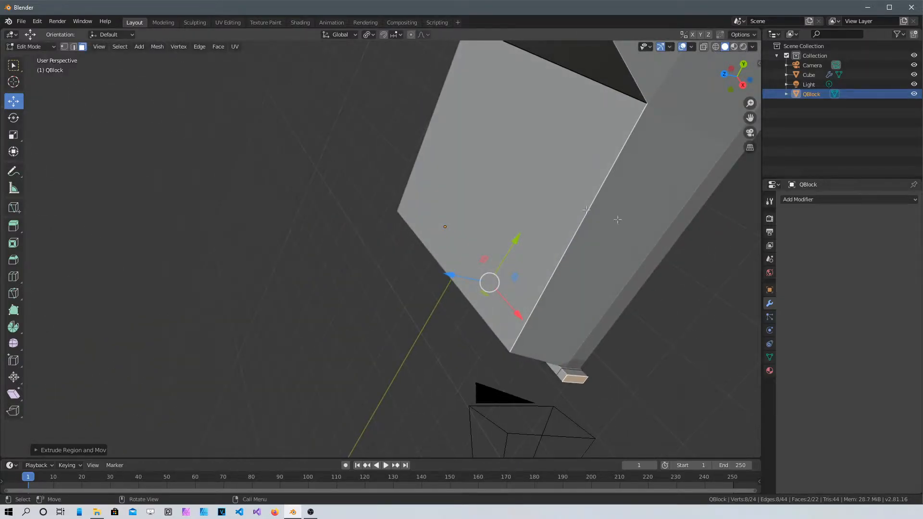
pyautogui.click(573, 373)
pyautogui.keyDown('shift'); pyautogui.moveTo(403, 238); pyautogui.dragTo(531, 237, button='middle'); pyautogui.keyUp('shift')
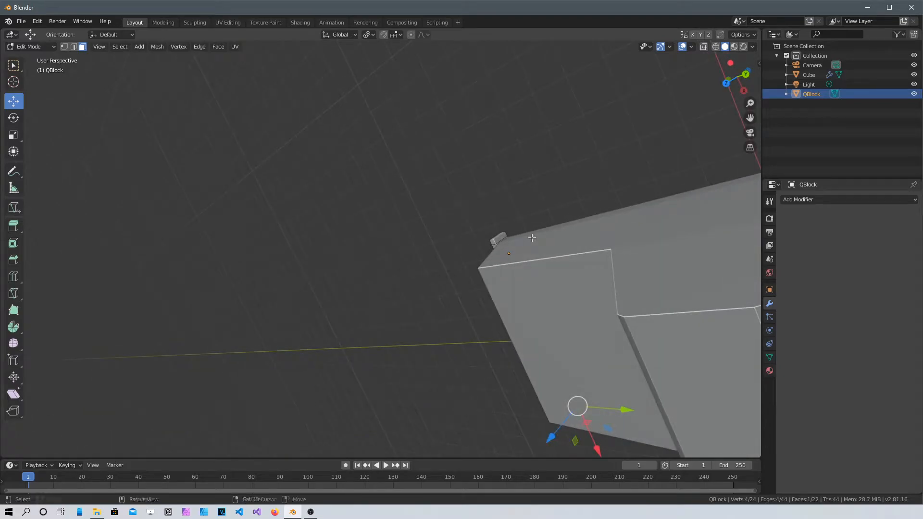
pyautogui.keyDown('shift'); pyautogui.click(499, 240); pyautogui.keyUp('shift')
pyautogui.moveTo(499, 240); pyautogui.dragTo(620, 237, button='middle')
pyautogui.moveTo(614, 274); pyautogui.dragTo(391, 256, button='middle')
pyautogui.press('e')
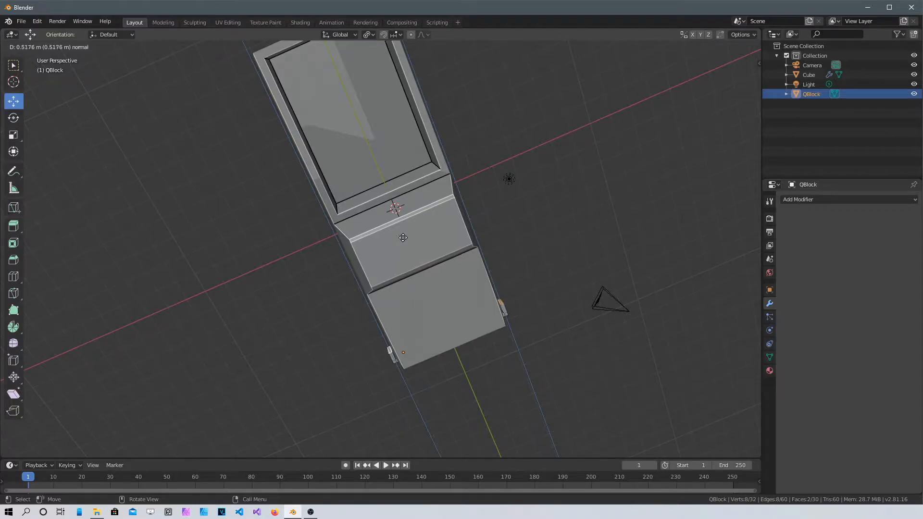
pyautogui.click(402, 238)
pyautogui.moveTo(401, 238); pyautogui.dragTo(513, 300, button='middle')
pyautogui.moveTo(532, 94); pyautogui.dragTo(432, 190, button='middle')
# - Scale the rear faces of the bumper's side returns to about 0.72 along Z and move them slightly down
pyautogui.scroll(2, 513, 150)
pyautogui.scroll(2, 518, 256)
pyautogui.keyDown('shift'); pyautogui.moveTo(518, 256); pyautogui.dragTo(308, 270, button='middle'); pyautogui.keyUp('shift')
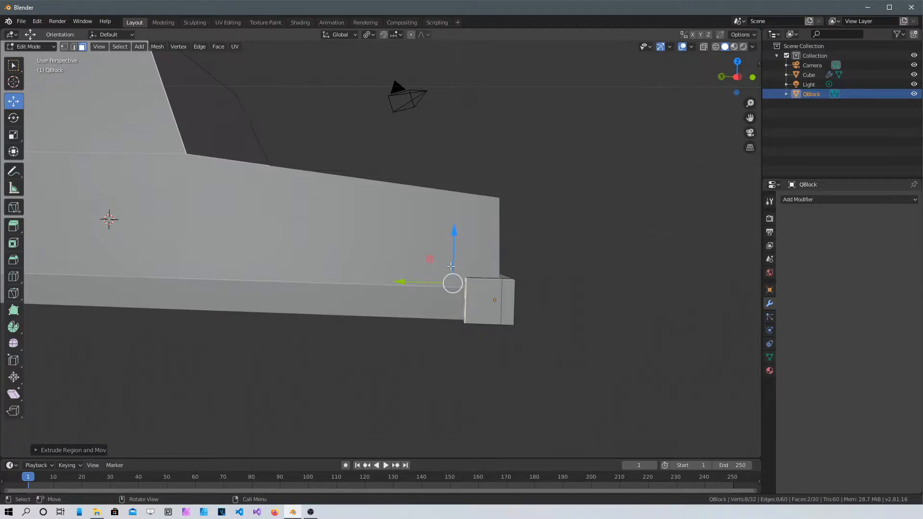
pyautogui.press('s')
pyautogui.press('z')
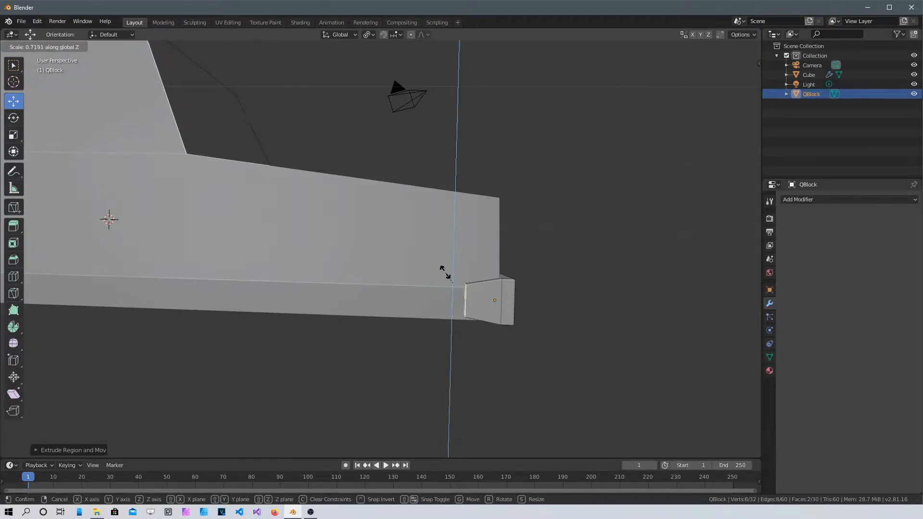
pyautogui.click(445, 271)
pyautogui.moveTo(455, 233); pyautogui.dragTo(457, 241)
# - Examine the tapered bumper ends and their fit to the truck body from several angles
pyautogui.moveTo(457, 241); pyautogui.dragTo(471, 118, button='middle')
pyautogui.scroll(3, 542, 259)
pyautogui.moveTo(542, 260); pyautogui.dragTo(197, 218, button='middle')
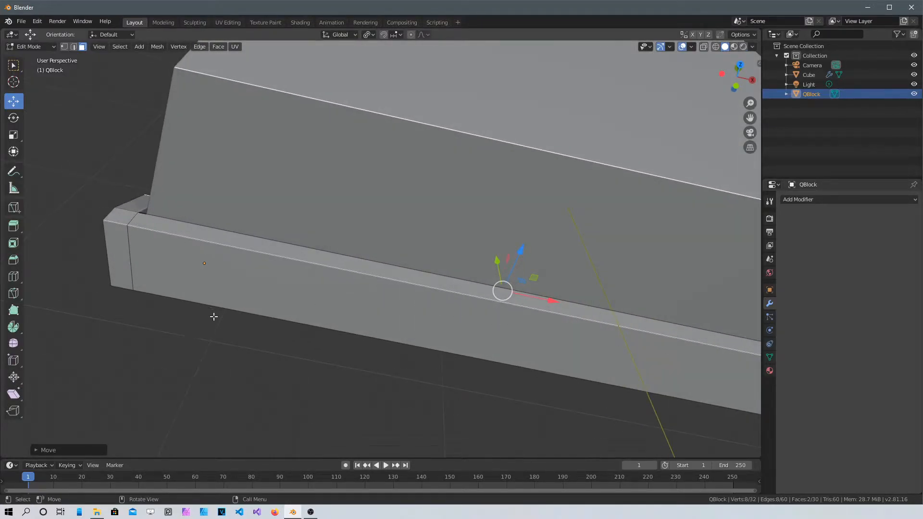
pyautogui.moveTo(295, 268); pyautogui.dragTo(487, 234, button='middle')
pyautogui.scroll(-1, 515, 235)
pyautogui.keyDown('shift'); pyautogui.moveTo(240, 155); pyautogui.dragTo(297, 191, button='middle'); pyautogui.keyUp('shift')
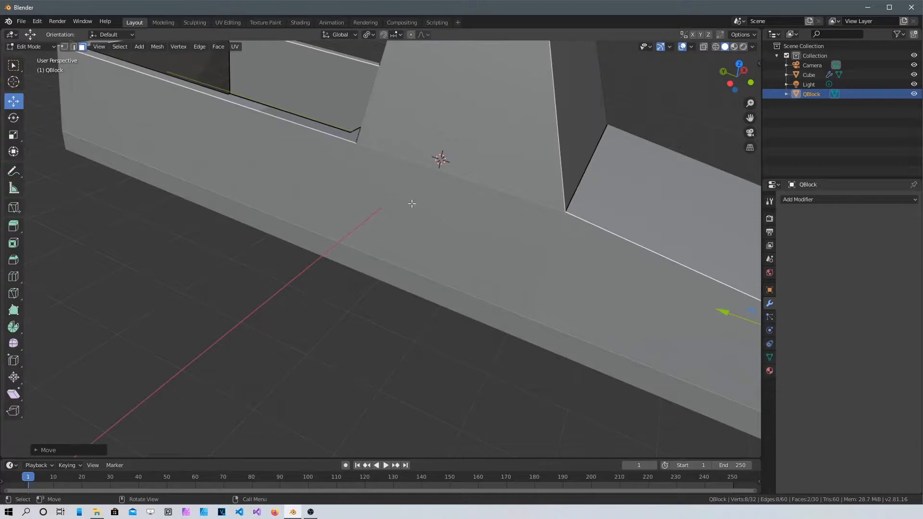
pyautogui.moveTo(419, 201); pyautogui.dragTo(293, 281, button='middle')
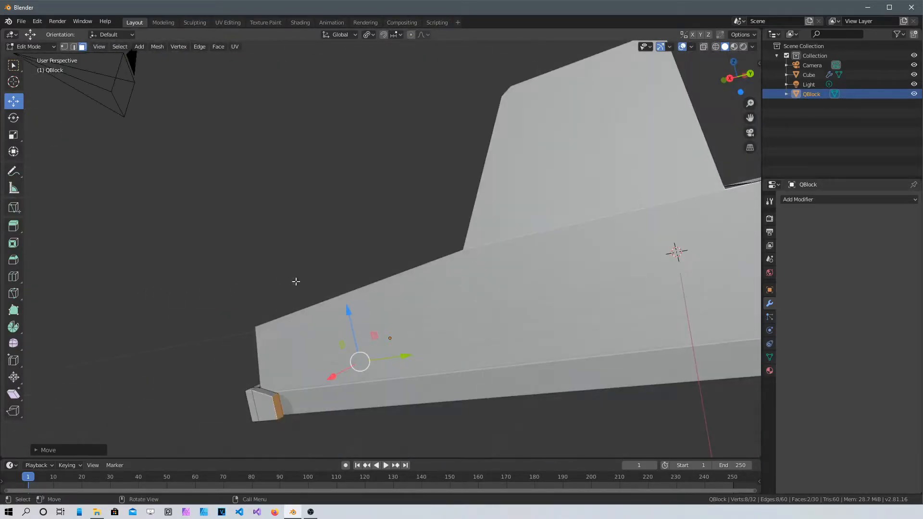
pyautogui.moveTo(349, 312); pyautogui.dragTo(573, 366, button='middle')
pyautogui.moveTo(420, 293); pyautogui.dragTo(437, 278, button='middle')
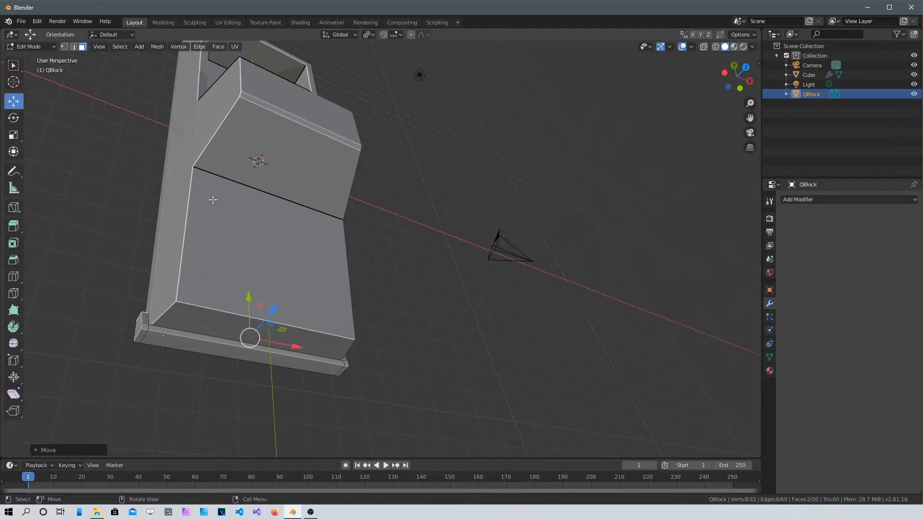
# - Switch from the bumper to the truck body and select the cabin's side face in Edit Mode from the left view
pyautogui.press('Tab')
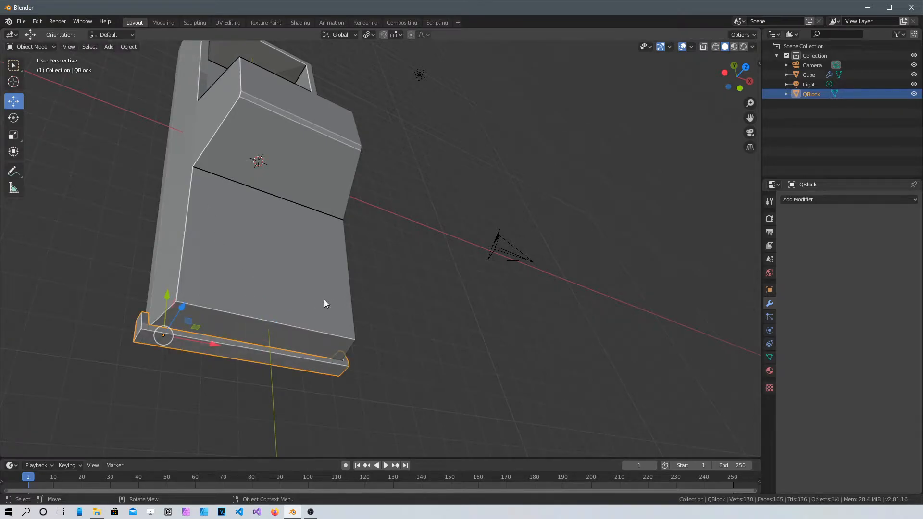
pyautogui.click(224, 236)
pyautogui.moveTo(320, 370); pyautogui.dragTo(209, 140, button='middle')
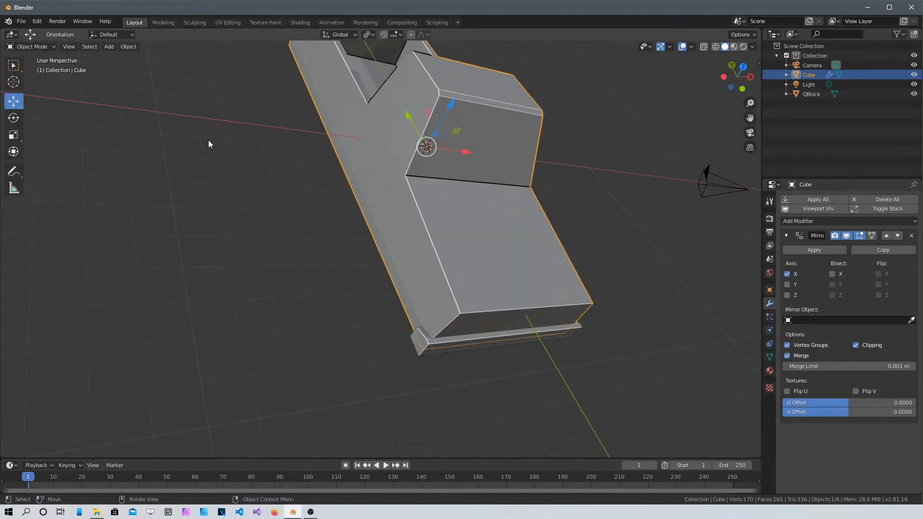
pyautogui.press('ctrl+KP_3')
pyautogui.press('KP_Decimal')
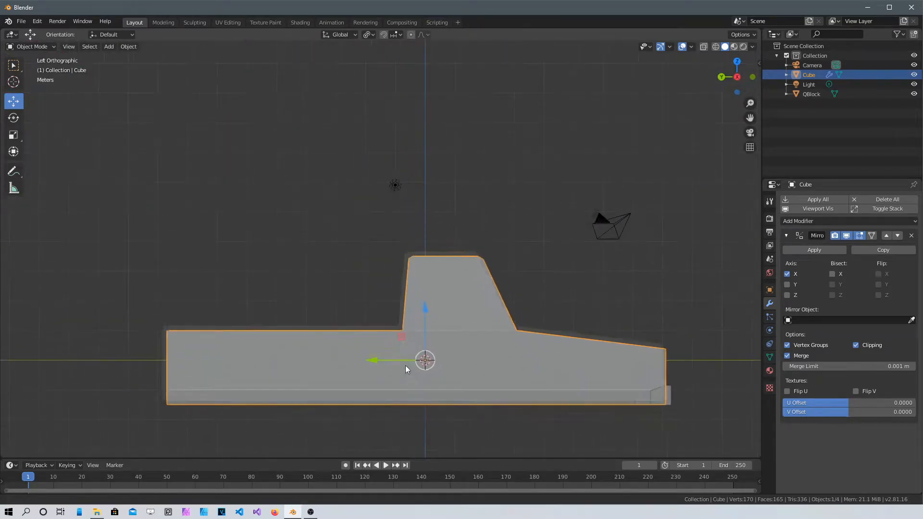
pyautogui.scroll(5, 469, 300)
pyautogui.keyDown('shift'); pyautogui.moveTo(417, 313); pyautogui.dragTo(265, 206, button='middle'); pyautogui.keyUp('shift')
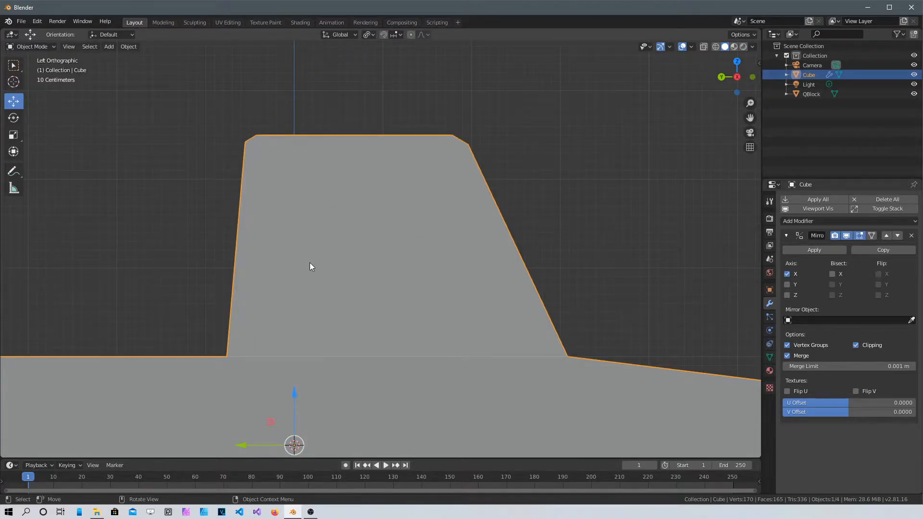
pyautogui.press('Tab')
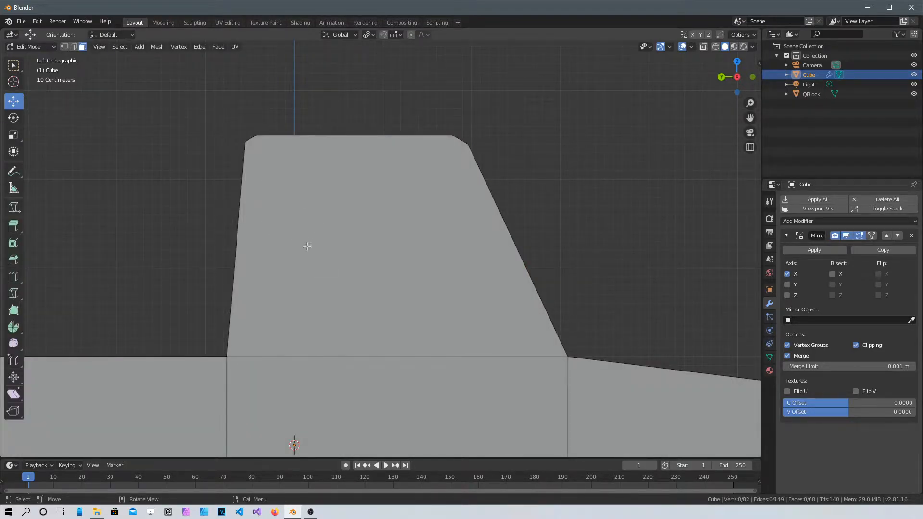
pyautogui.click(328, 231)
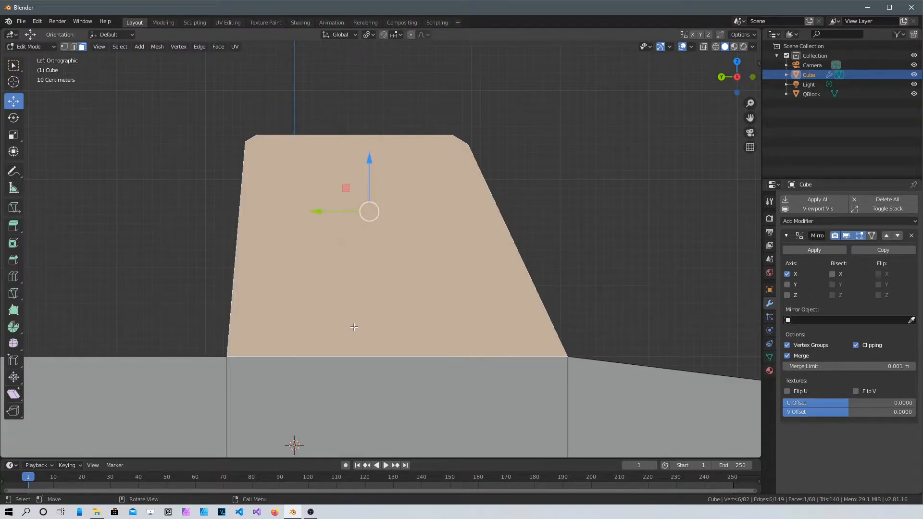
# - Extrude the cabin's side face in place and scale it down slightly to outline the side window with an even border
pyautogui.press('i')
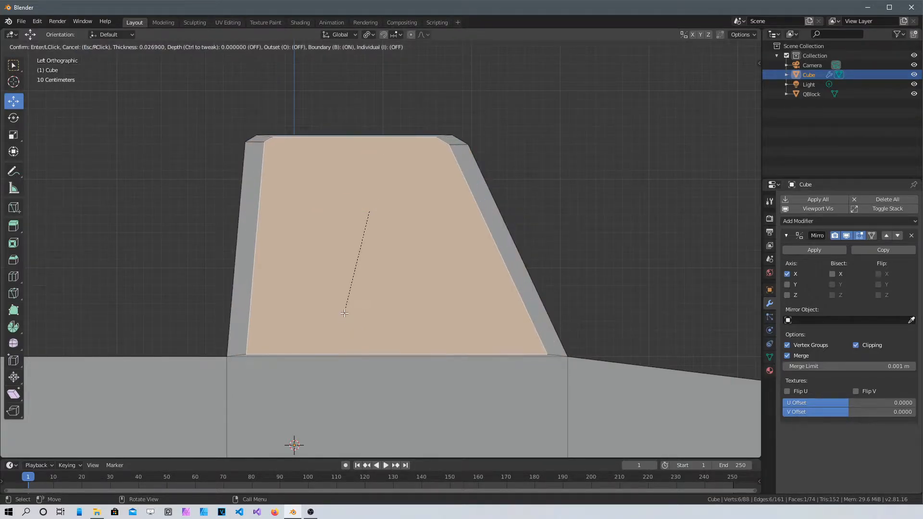
pyautogui.press('Escape')
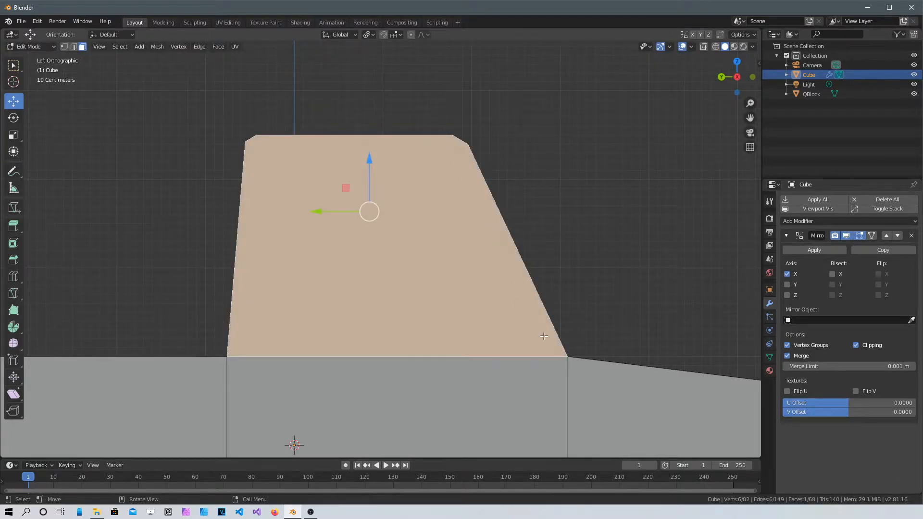
pyautogui.press('e')
pyautogui.press('Escape')
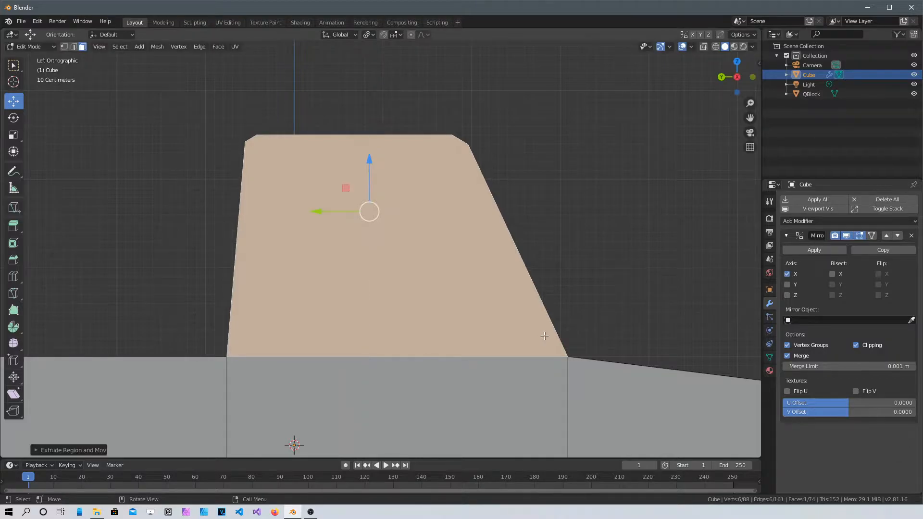
pyautogui.press('s')
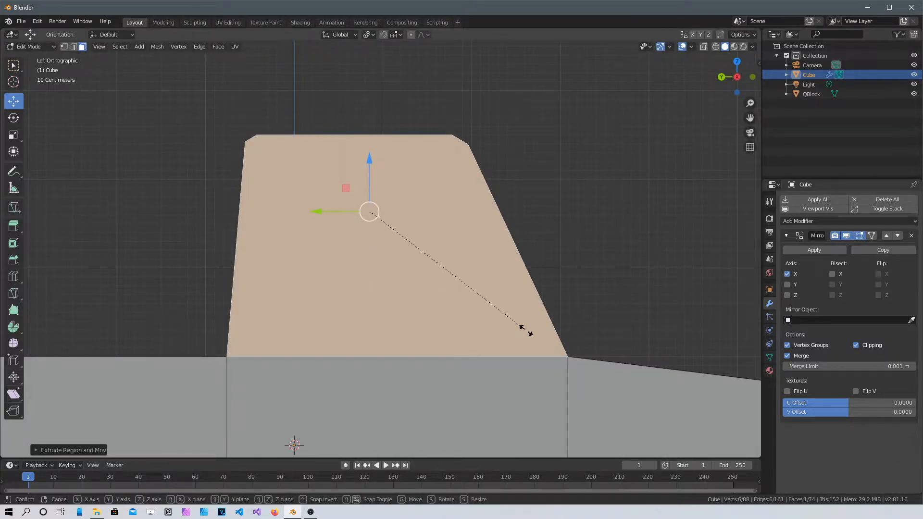
pyautogui.click(511, 321)
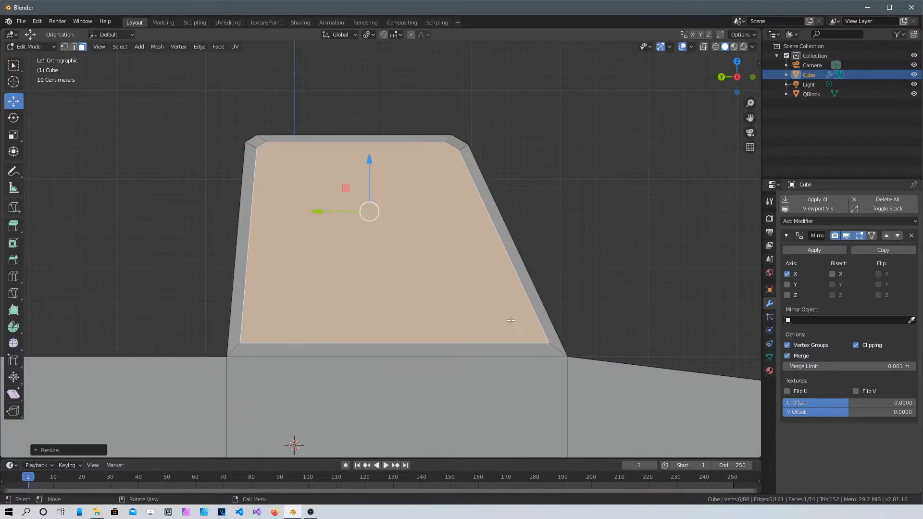
# - Set the transform orientation to Normal for the selected side window face
pyautogui.moveTo(545, 288); pyautogui.dragTo(274, 292, button='middle')
pyautogui.moveTo(347, 197); pyautogui.dragTo(366, 217, button='middle')
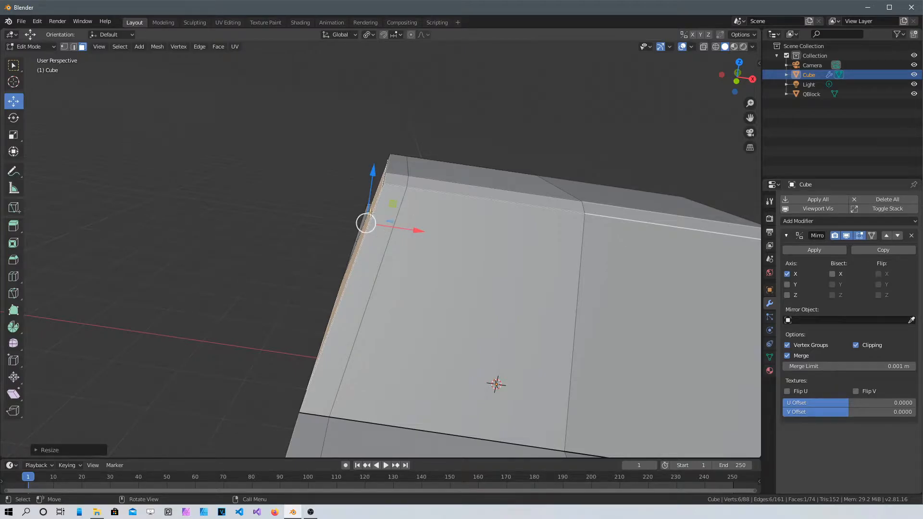
pyautogui.moveTo(400, 254); pyautogui.dragTo(415, 267, button='middle')
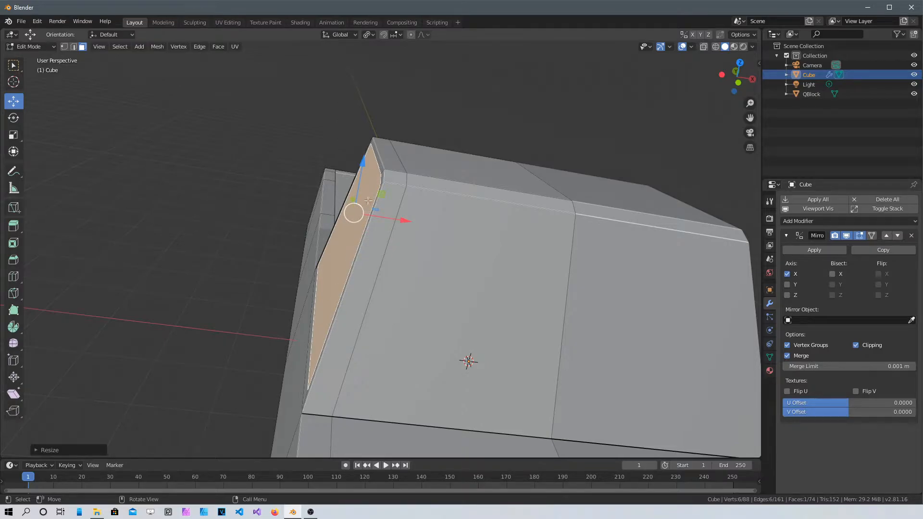
pyautogui.click(353, 34)
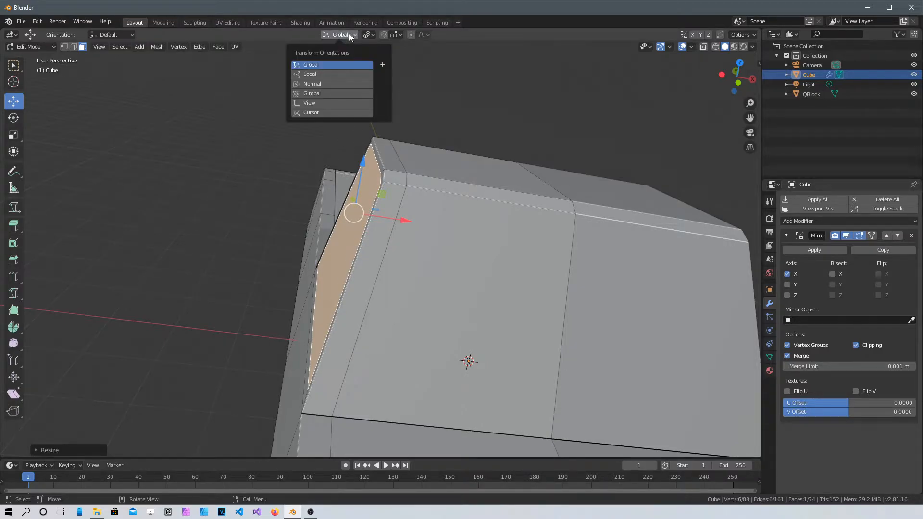
pyautogui.click(325, 85)
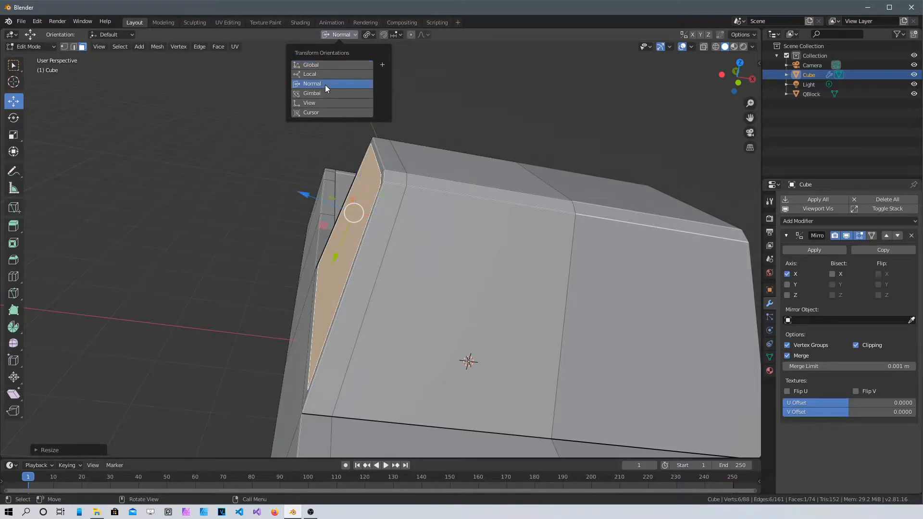
# - Extrude the selected side window face and move it inward along its normal to recess the glass
pyautogui.moveTo(455, 238); pyautogui.dragTo(368, 245, button='middle')
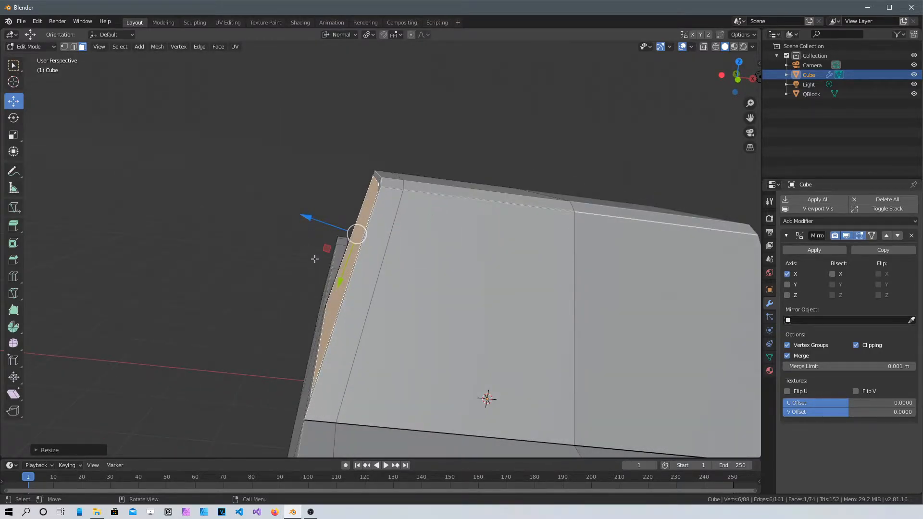
pyautogui.press('e')
pyautogui.click(411, 325)
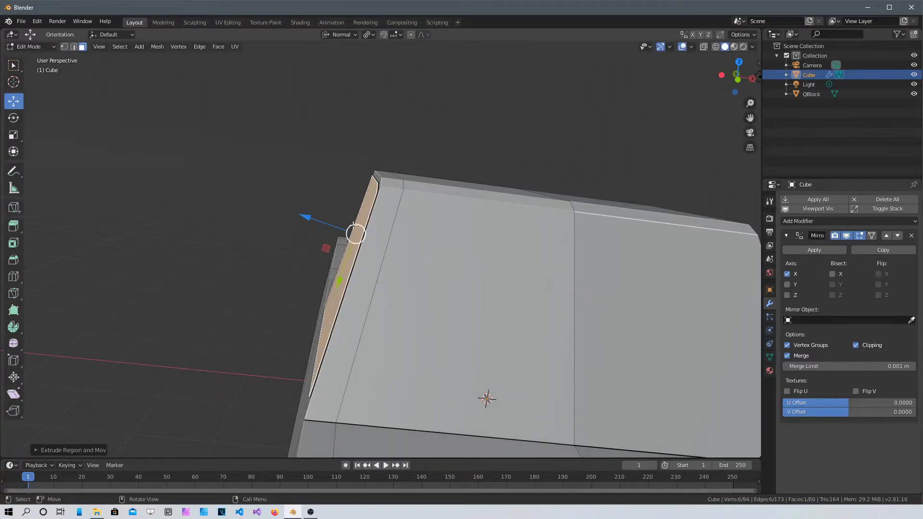
pyautogui.moveTo(304, 216); pyautogui.dragTo(314, 216)
# - Examine the recessed side window and the cabin's outline from several angles
pyautogui.moveTo(485, 306); pyautogui.dragTo(560, 262, button='middle')
pyautogui.scroll(-5, 542, 317)
pyautogui.scroll(5, 538, 290)
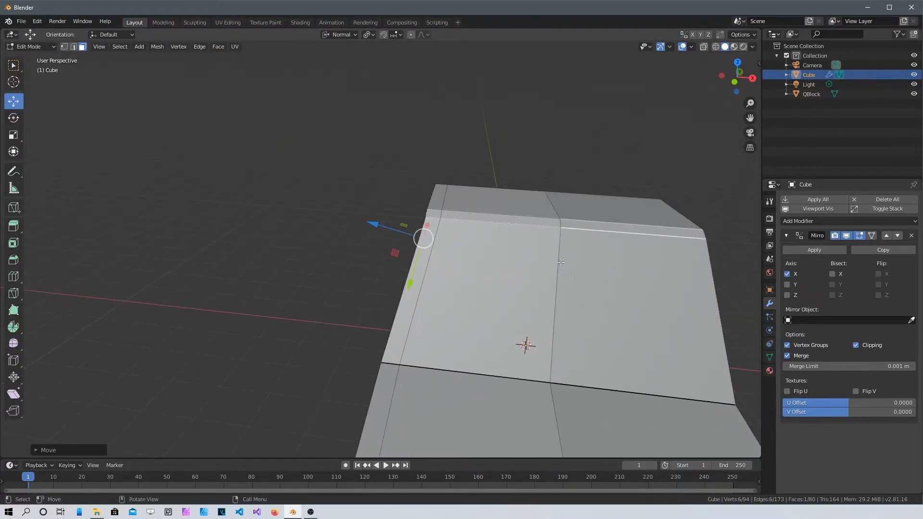
pyautogui.moveTo(538, 295); pyautogui.dragTo(587, 313, button='middle')
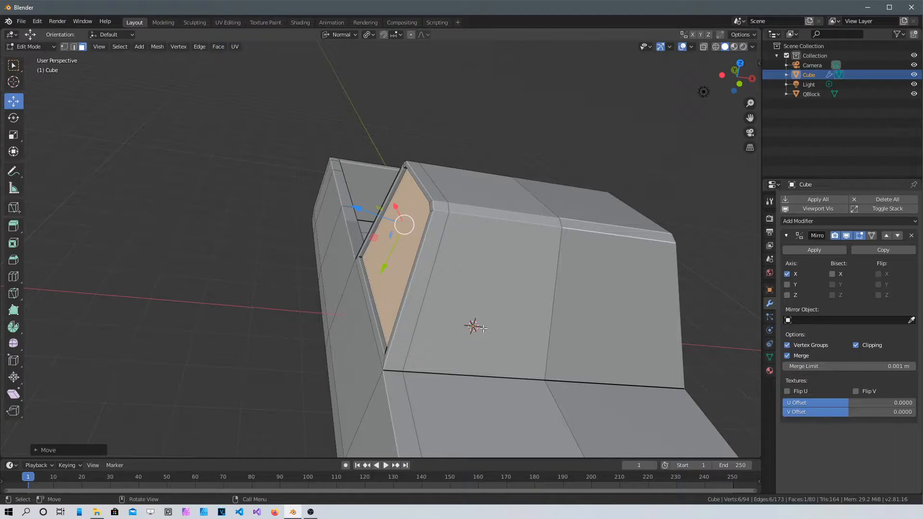
pyautogui.moveTo(520, 264); pyautogui.dragTo(586, 223, button='middle')
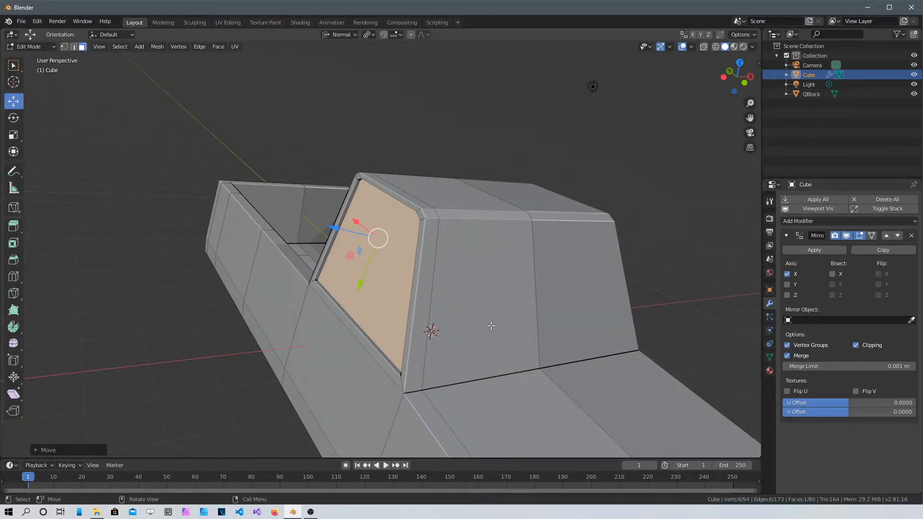
pyautogui.moveTo(503, 368); pyautogui.dragTo(459, 257, button='middle')
pyautogui.scroll(-3, 459, 257)
pyautogui.scroll(5, 459, 257)
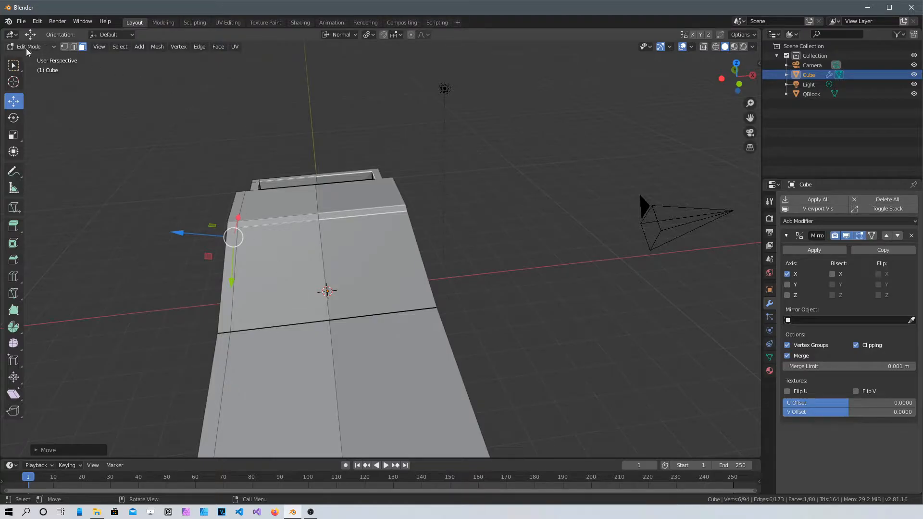
# - Leave Edit Mode and apply the Mirror modifier on the truck body
pyautogui.press('Tab')
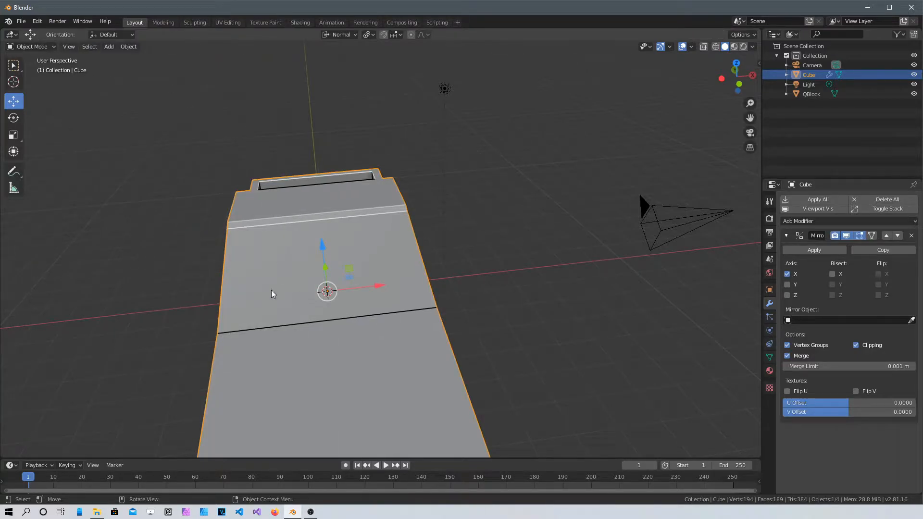
pyautogui.click(814, 250)
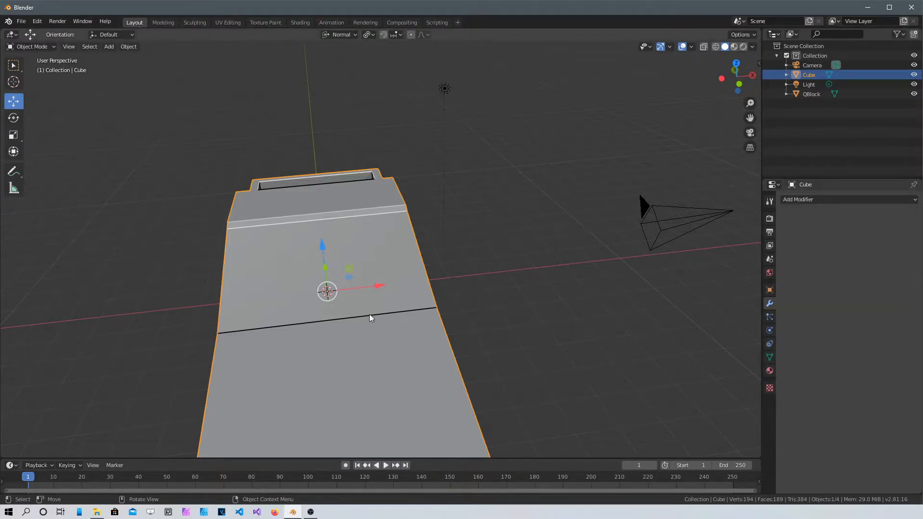
pyautogui.scroll(-1, 370, 319)
pyautogui.moveTo(370, 319); pyautogui.dragTo(367, 284, button='middle')
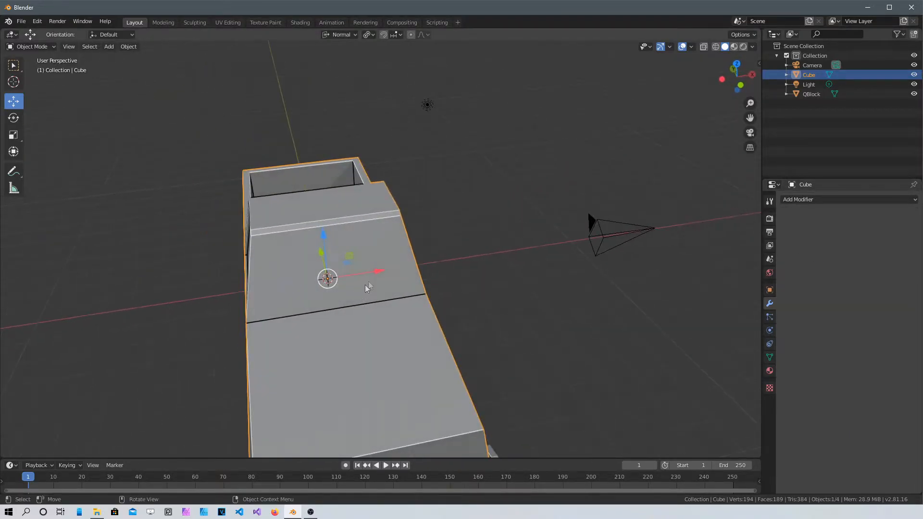
pyautogui.moveTo(403, 358); pyautogui.dragTo(365, 277, button='middle')
pyautogui.scroll(4, 365, 276)
pyautogui.moveTo(422, 281); pyautogui.dragTo(507, 365, button='middle')
# - Select the windshield's vertical centre edge in Edit Mode and try to dissolve it
pyautogui.press('Tab')
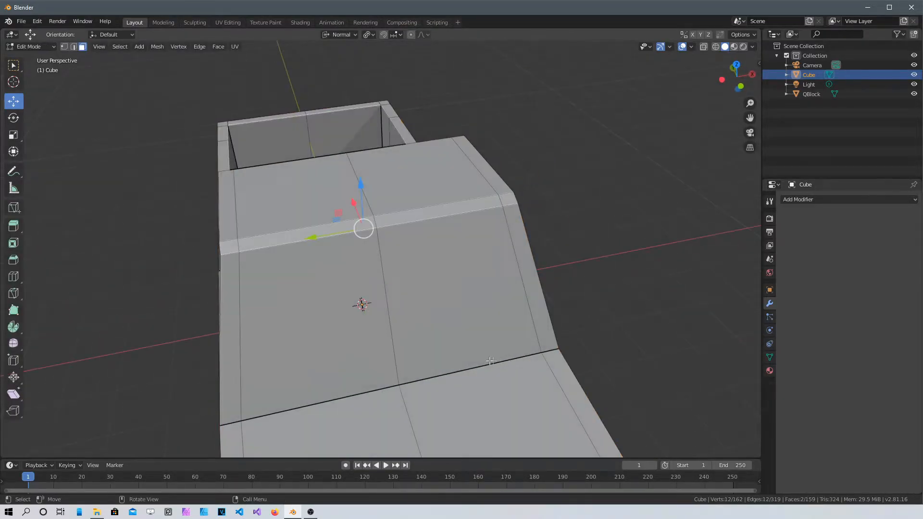
pyautogui.moveTo(383, 385); pyautogui.dragTo(410, 348, button='middle')
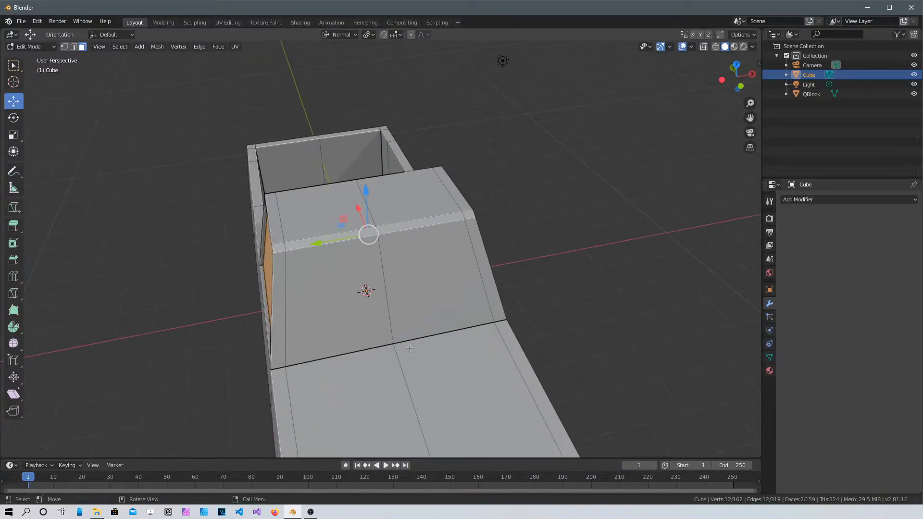
pyautogui.press('2')
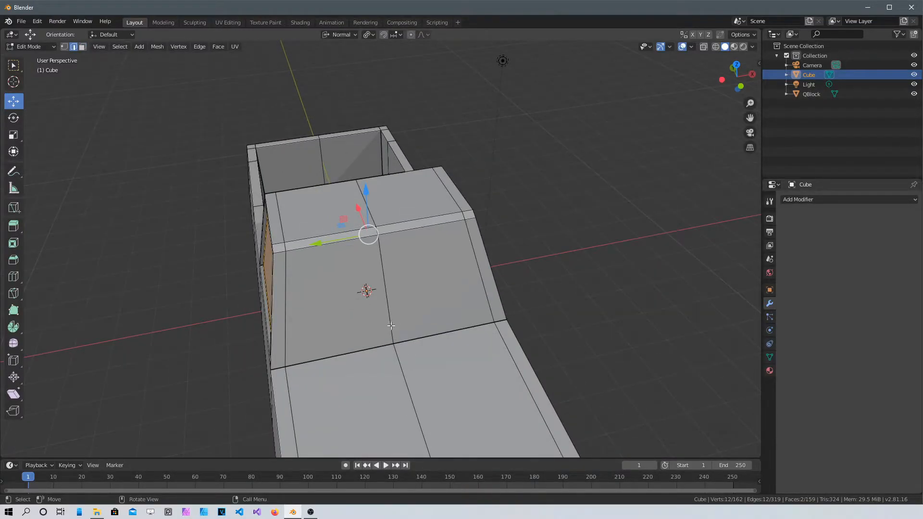
pyautogui.click(390, 313)
pyautogui.hotkey('ctrl', 'x')
pyautogui.scroll(3, 340, 333)
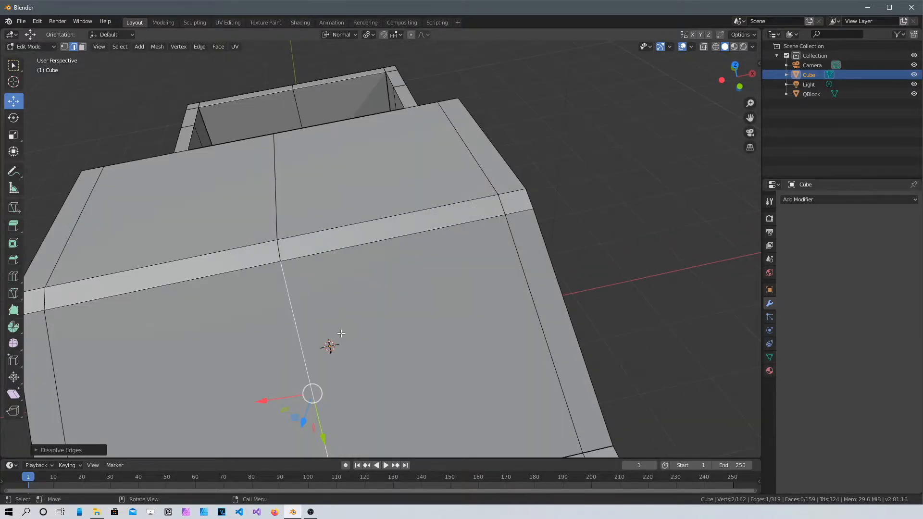
# - Delete the selected windshield centre edge and fill the opening with a single face
pyautogui.press('x')
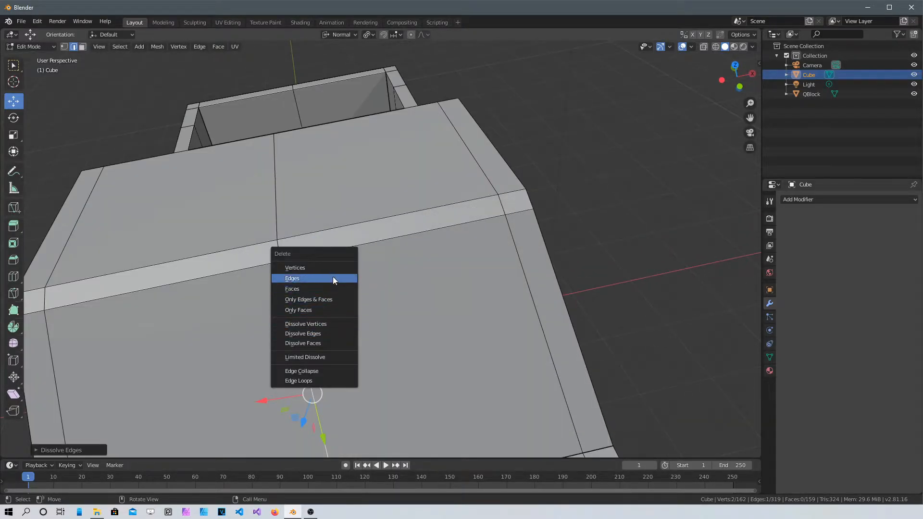
pyautogui.click(334, 278)
pyautogui.scroll(-8, 383, 312)
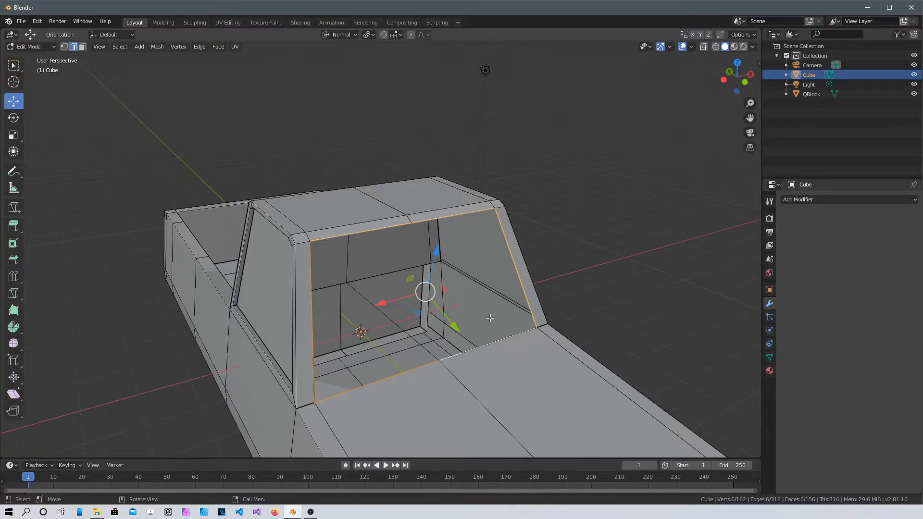
pyautogui.press('f')
pyautogui.moveTo(490, 318); pyautogui.dragTo(587, 305, button='middle')
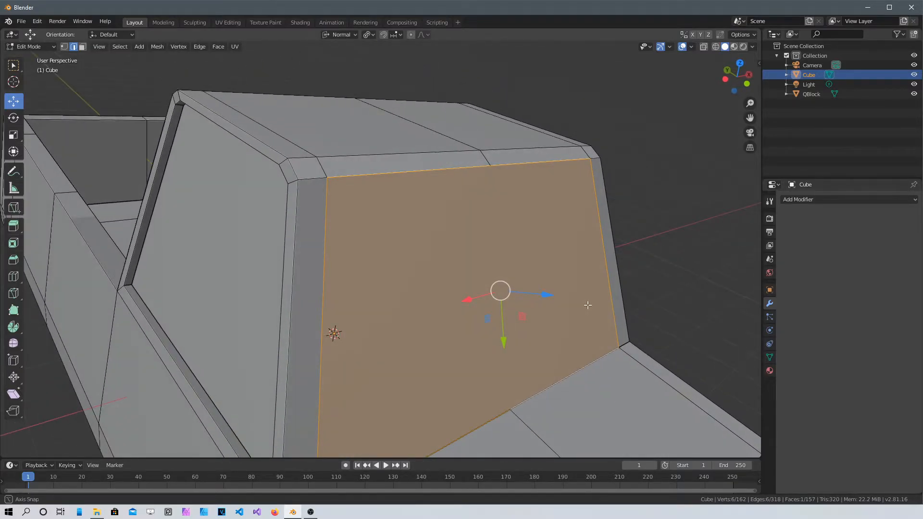
# - Inset the windshield face slightly to leave a thin, even border
pyautogui.press('i')
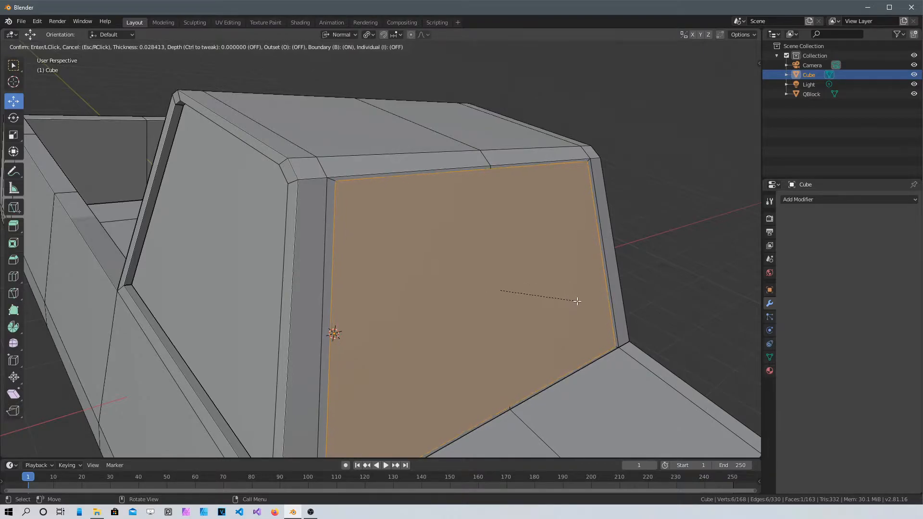
pyautogui.click(582, 304)
pyautogui.moveTo(582, 304); pyautogui.dragTo(636, 325, button='middle')
# - Extrude the inset windshield face in place and move it inward along its normal
pyautogui.press('e')
pyautogui.rightClick(634, 326)
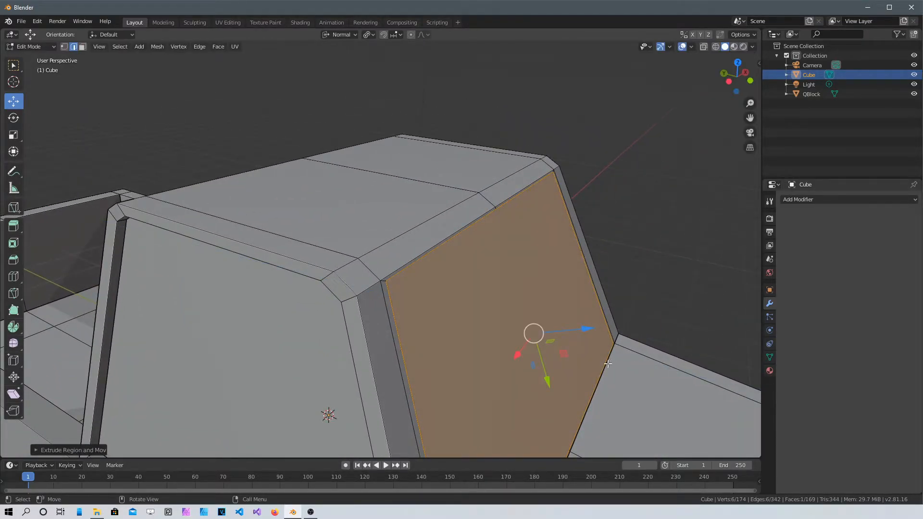
pyautogui.scroll(-4, 608, 364)
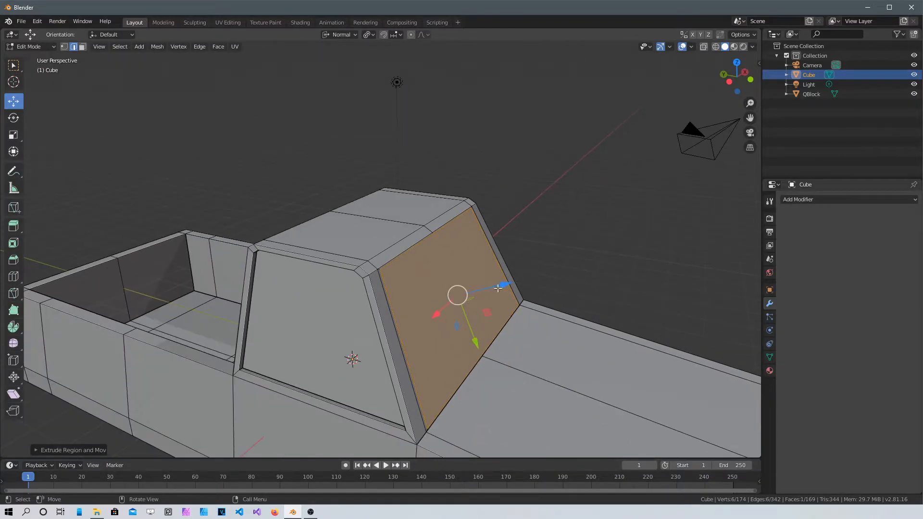
pyautogui.moveTo(498, 288); pyautogui.dragTo(498, 285)
pyautogui.moveTo(497, 286); pyautogui.dragTo(526, 352, button='middle')
# - Scale the recessed windshield face down to about 0.95 and fine-tune its depth along its normal
pyautogui.press('s')
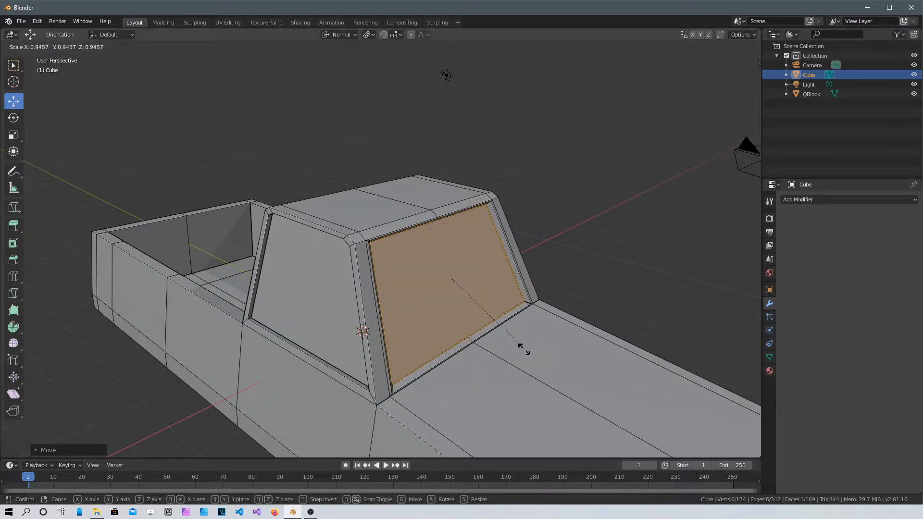
pyautogui.click(526, 349)
pyautogui.moveTo(526, 349); pyautogui.dragTo(511, 331, button='middle')
pyautogui.moveTo(487, 318); pyautogui.dragTo(489, 315)
pyautogui.moveTo(547, 353); pyautogui.dragTo(480, 345, button='middle')
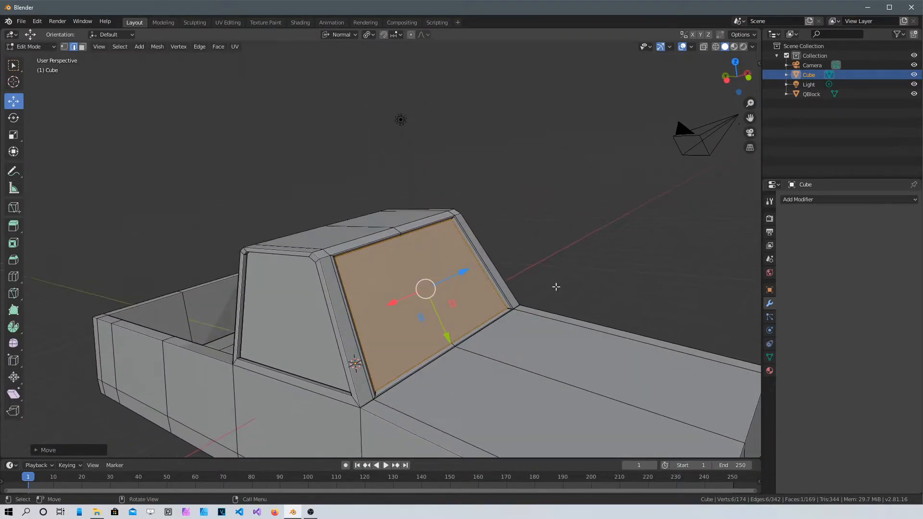
# - Deselect the windshield and examine its recess from several angles and in the front view
pyautogui.click(567, 286)
pyautogui.moveTo(566, 286); pyautogui.dragTo(469, 358, button='middle')
pyautogui.scroll(-3, 473, 297)
pyautogui.scroll(3, 513, 357)
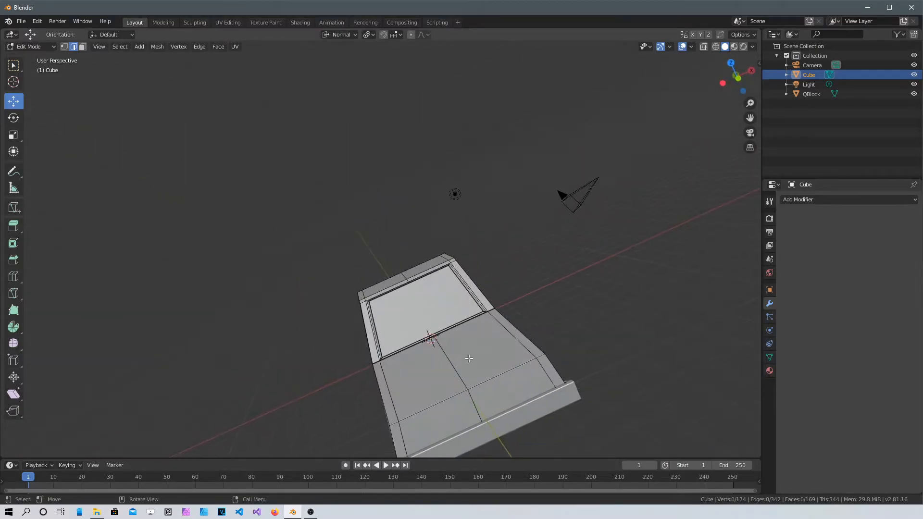
pyautogui.press('KP_1')
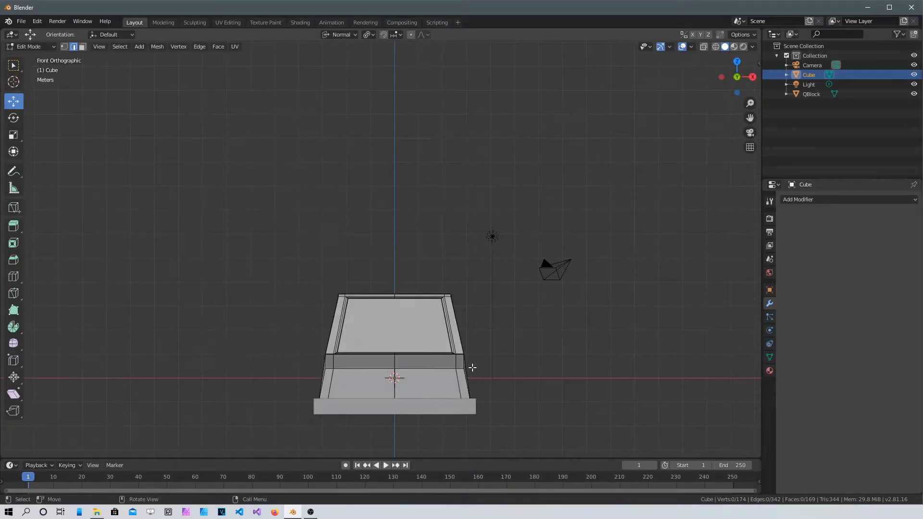
pyautogui.scroll(4, 454, 411)
pyautogui.keyDown('shift'); pyautogui.moveTo(442, 373); pyautogui.dragTo(464, 160, button='middle'); pyautogui.keyUp('shift')
pyautogui.moveTo(717, 217); pyautogui.dragTo(475, 216, button='middle')
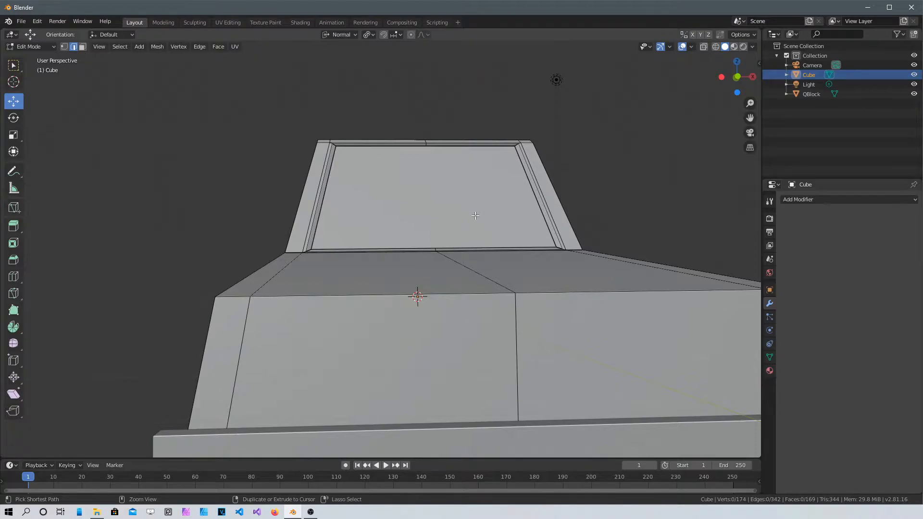
pyautogui.press('KP_1')
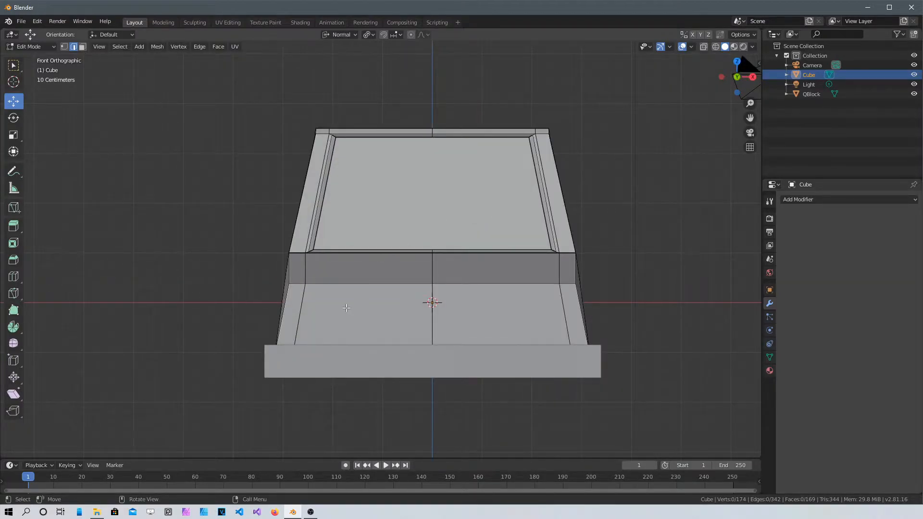
# - Leave Edit Mode and draw a thin rectangular QBlock box in front view on the left half of the truck's nose, above the bumper
pyautogui.press('Tab')
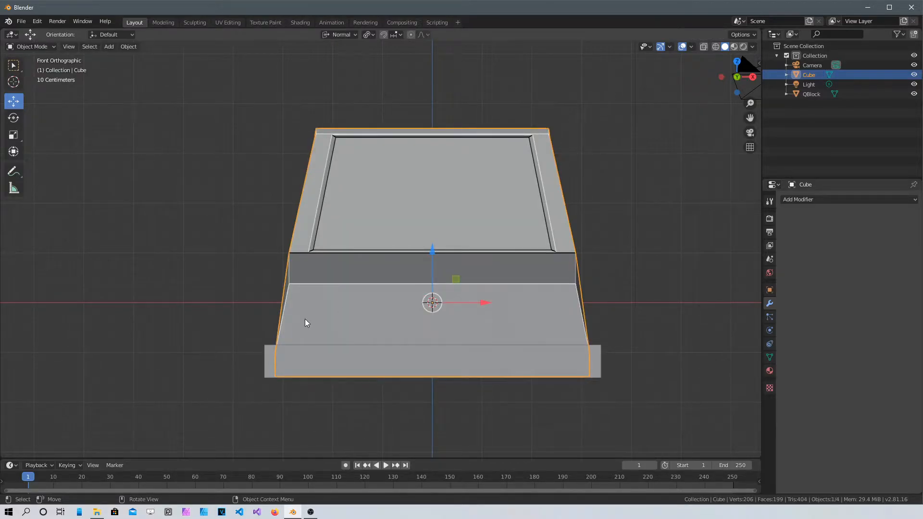
pyautogui.moveTo(305, 319); pyautogui.dragTo(449, 295, button='middle')
pyautogui.press('KP_1')
pyautogui.hotkey('shift', 'a')
pyautogui.moveTo(528, 286)
pyautogui.click(585, 280)
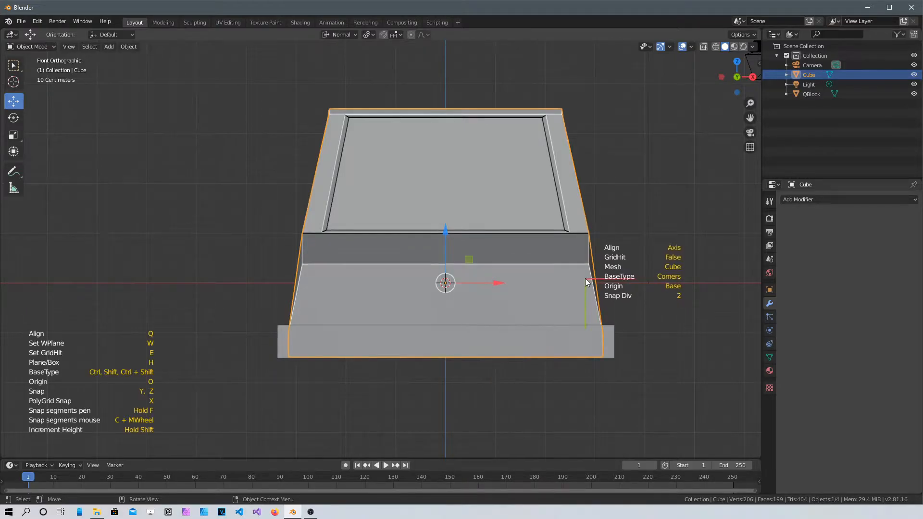
pyautogui.moveTo(307, 274); pyautogui.dragTo(362, 305)
pyautogui.moveTo(396, 308); pyautogui.dragTo(393, 323)
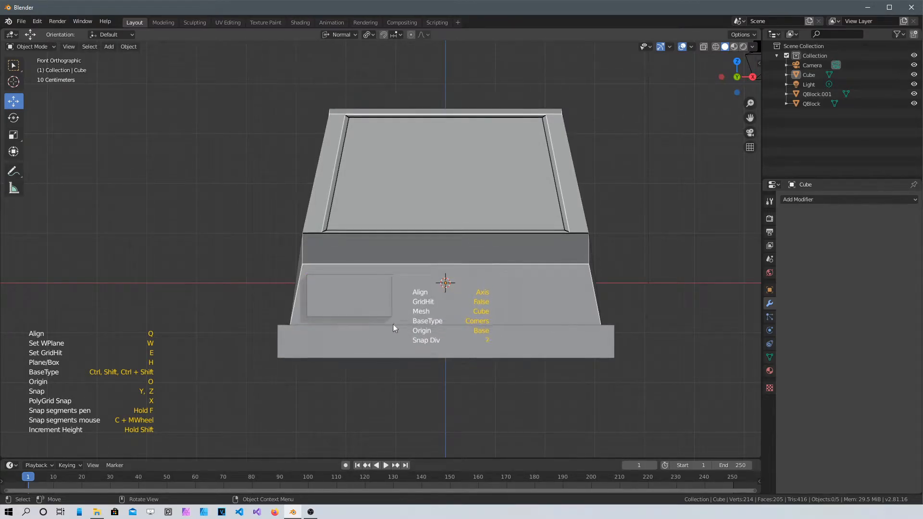
pyautogui.moveTo(392, 322)
pyautogui.mouseDown(button='middle')
pyautogui.moveTo(457, 322)
pyautogui.moveTo(370, 376)
pyautogui.moveTo(391, 340)
pyautogui.moveTo(297, 329)
pyautogui.moveTo(360, 283)
pyautogui.moveTo(338, 228)
pyautogui.moveTo(307, 226)
pyautogui.mouseUp(button='middle')
pyautogui.rightClick(398, 354)
# - Examine the new box's thickness and its position against the truck's nose and bumper
pyautogui.scroll(4, 508, 311)
pyautogui.moveTo(579, 342); pyautogui.dragTo(521, 308, button='middle')
pyautogui.moveTo(318, 273); pyautogui.dragTo(339, 382, button='middle')
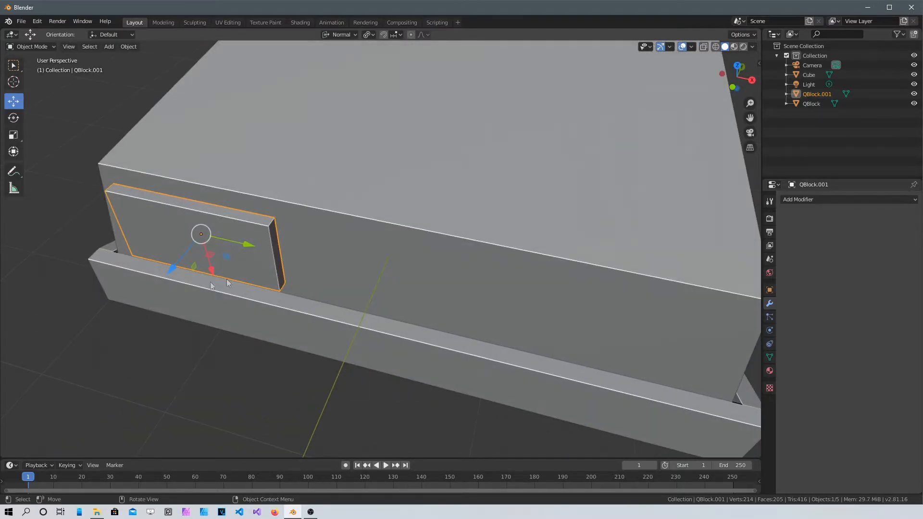
pyautogui.moveTo(228, 283); pyautogui.dragTo(337, 254, button='middle')
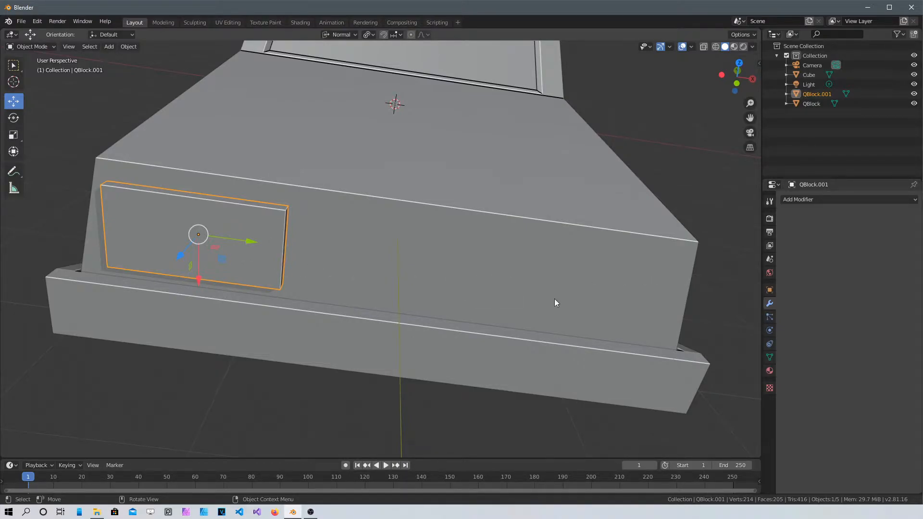
pyautogui.scroll(-3, 551, 297)
pyautogui.moveTo(416, 304); pyautogui.dragTo(432, 275, button='middle')
pyautogui.moveTo(263, 264); pyautogui.dragTo(298, 227, button='middle')
pyautogui.moveTo(260, 254); pyautogui.dragTo(263, 208, button='middle')
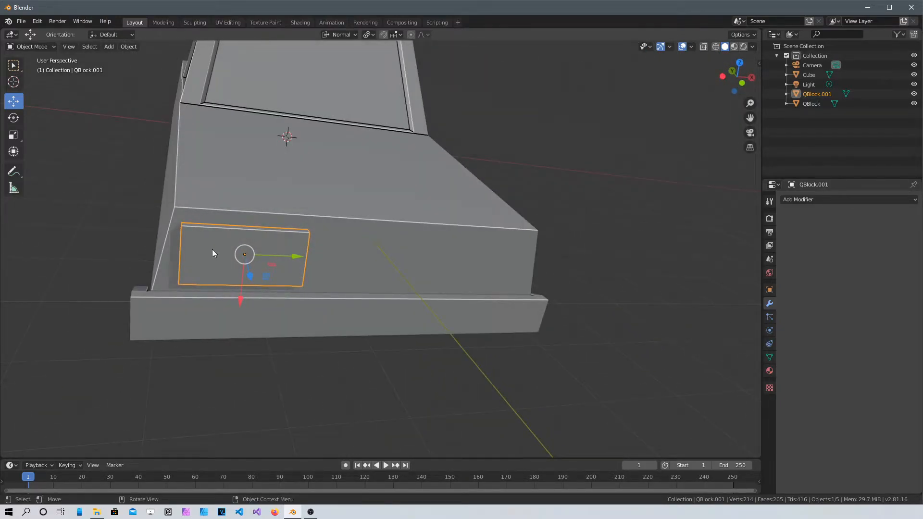
# - Add a centred vertical loop cut to the new front box in Edit Mode from the front view
pyautogui.press('KP_1')
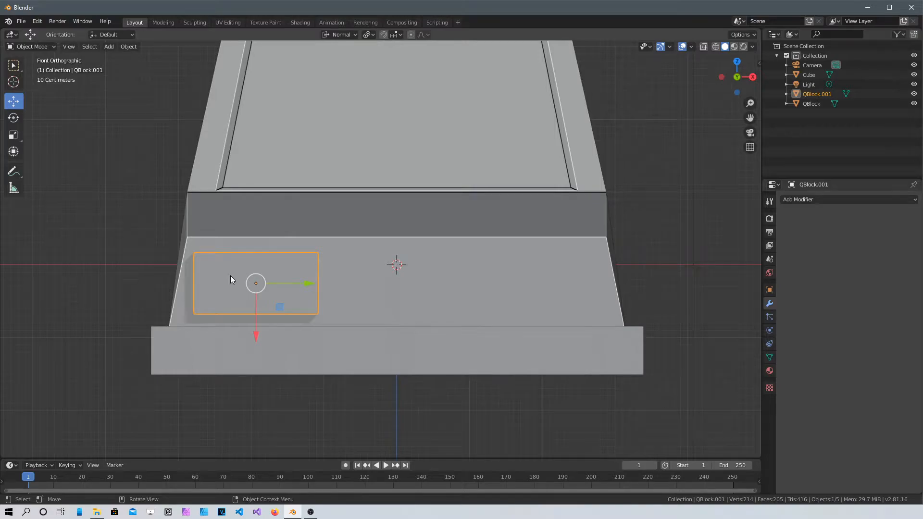
pyautogui.press('Tab')
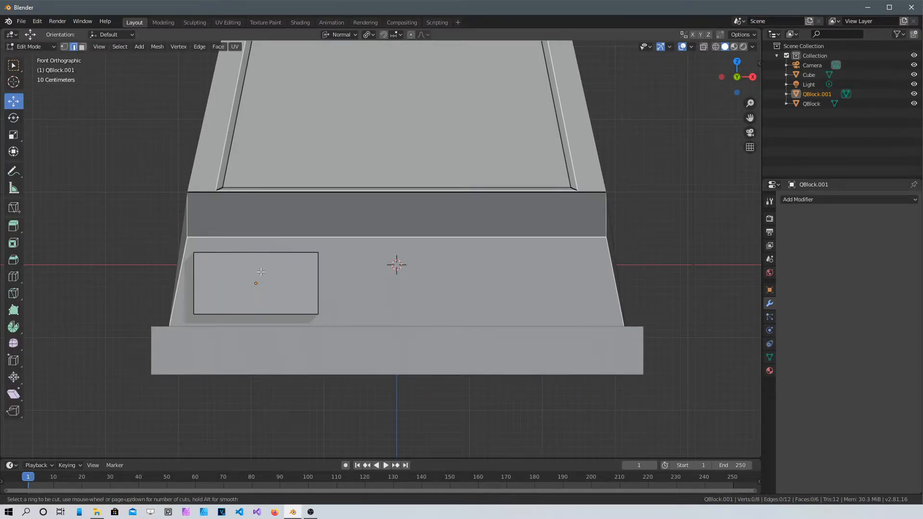
pyautogui.hotkey('ctrl', 'r')
pyautogui.click(250, 312)
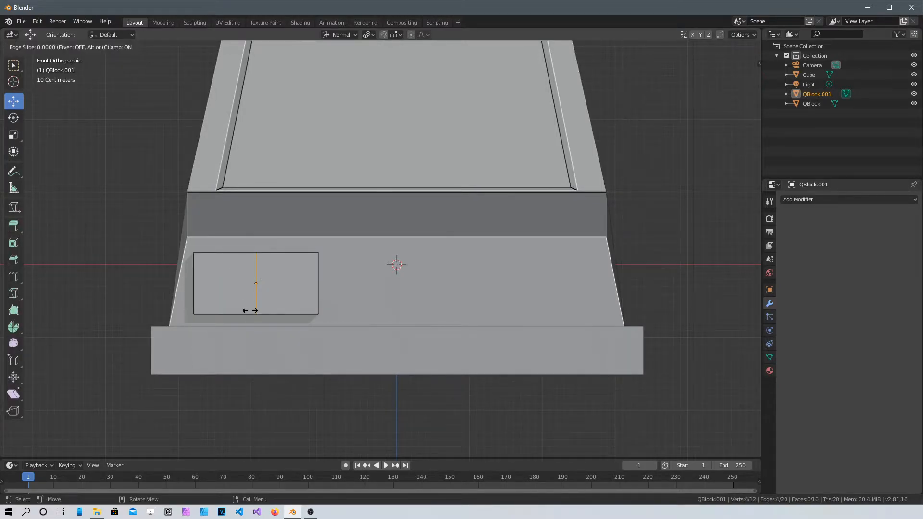
pyautogui.press('Escape')
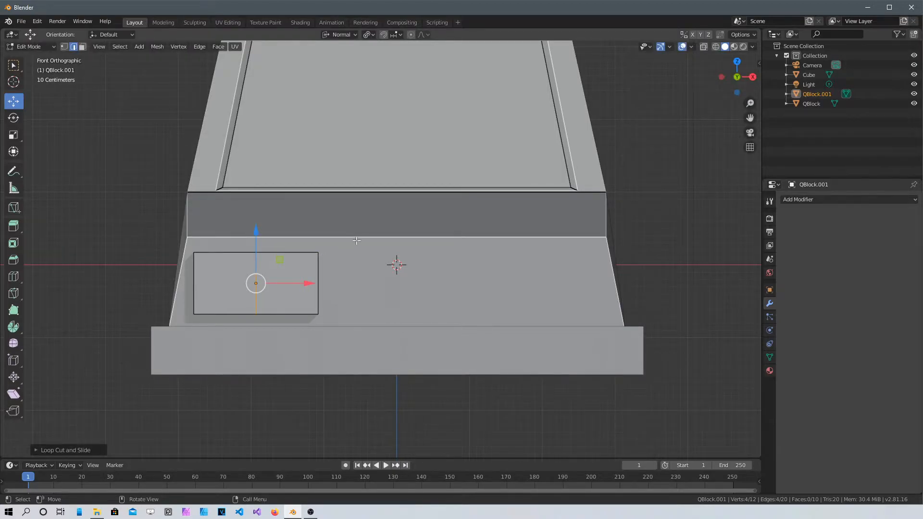
# - Replace the front box's single loop cut with three evenly spaced vertical loop cuts
pyautogui.hotkey('ctrl', 'z')
pyautogui.hotkey('ctrl', 'r')
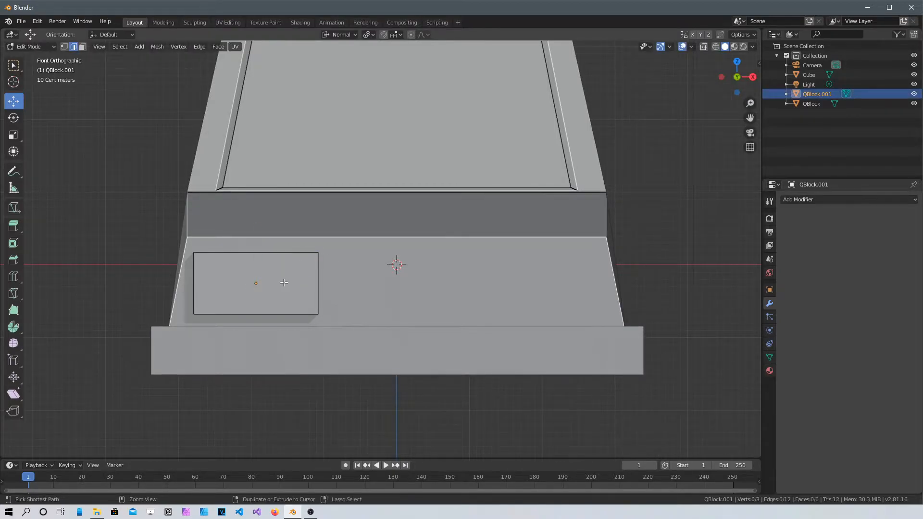
pyautogui.scroll(2, 248, 297)
pyautogui.scroll(2, 247, 299)
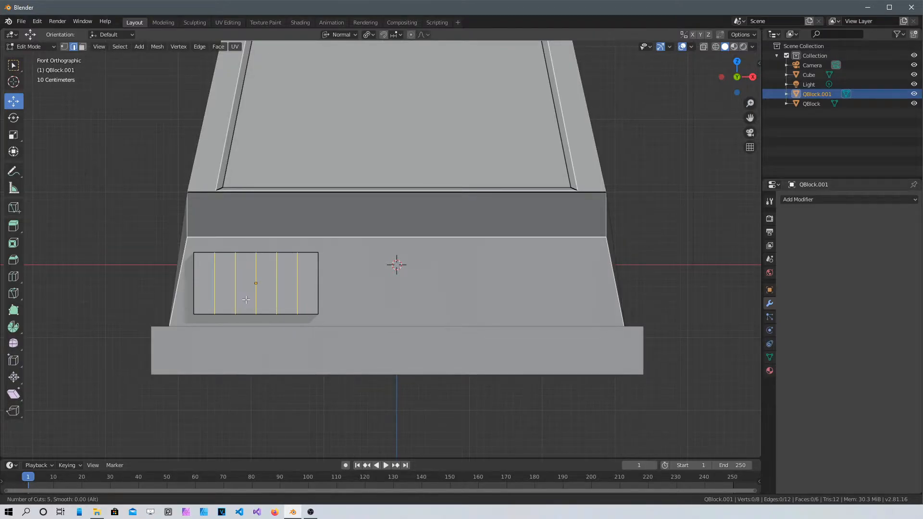
pyautogui.scroll(-1, 245, 299)
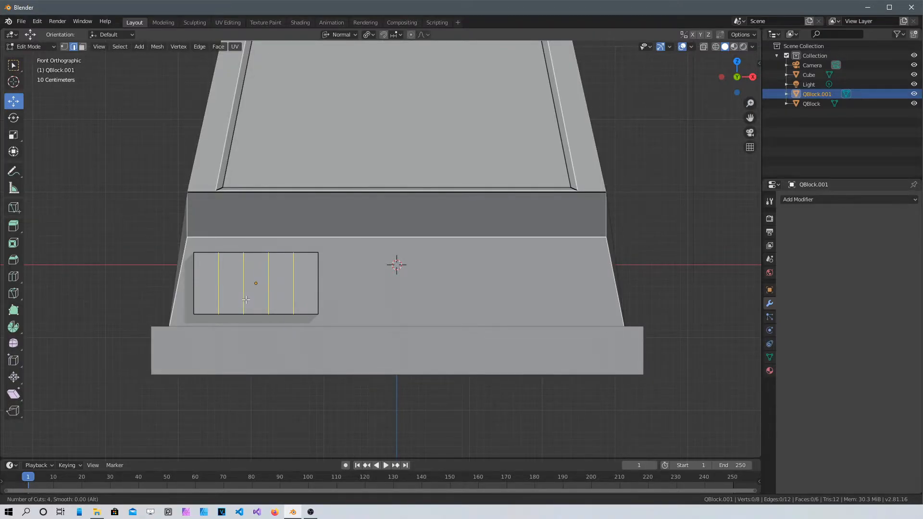
pyautogui.scroll(-1, 245, 300)
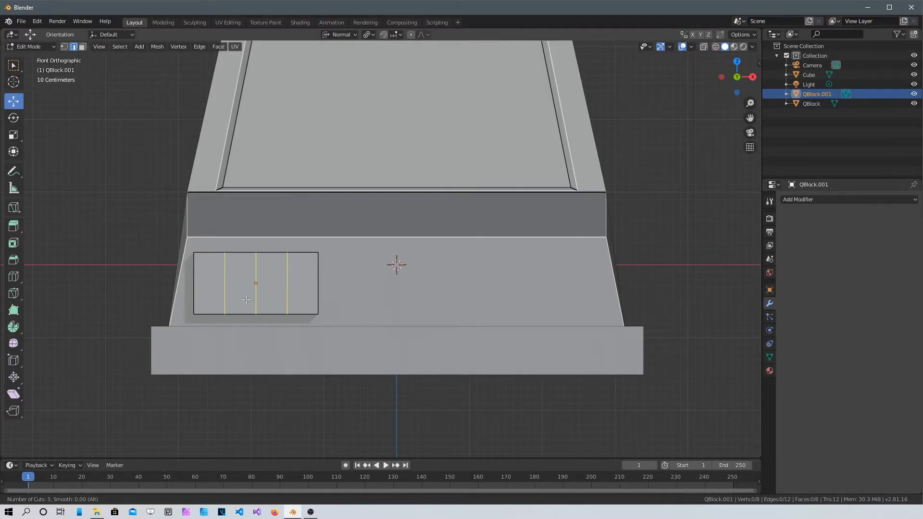
pyautogui.click(245, 300)
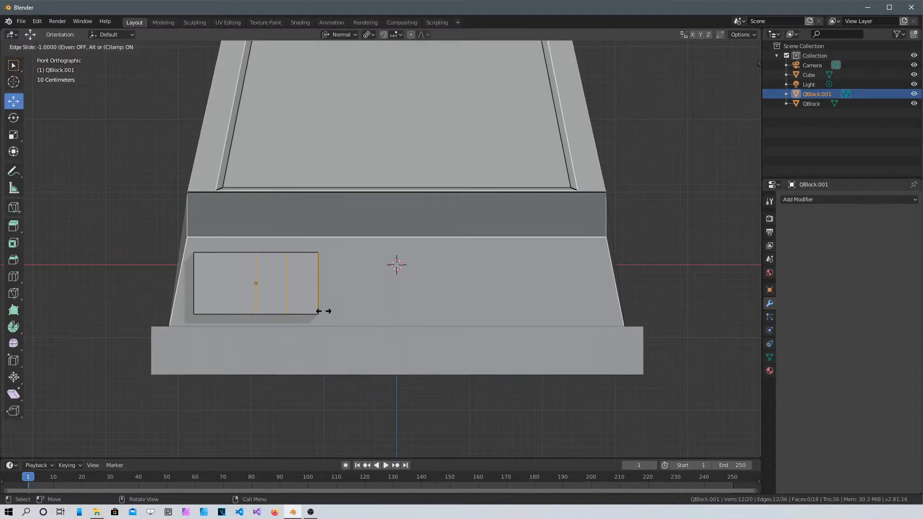
pyautogui.rightClick(282, 306)
# - Add two horizontal loop cuts across the front box, one near its upper edge and one near its lower edge
pyautogui.moveTo(341, 349); pyautogui.dragTo(367, 191, button='middle')
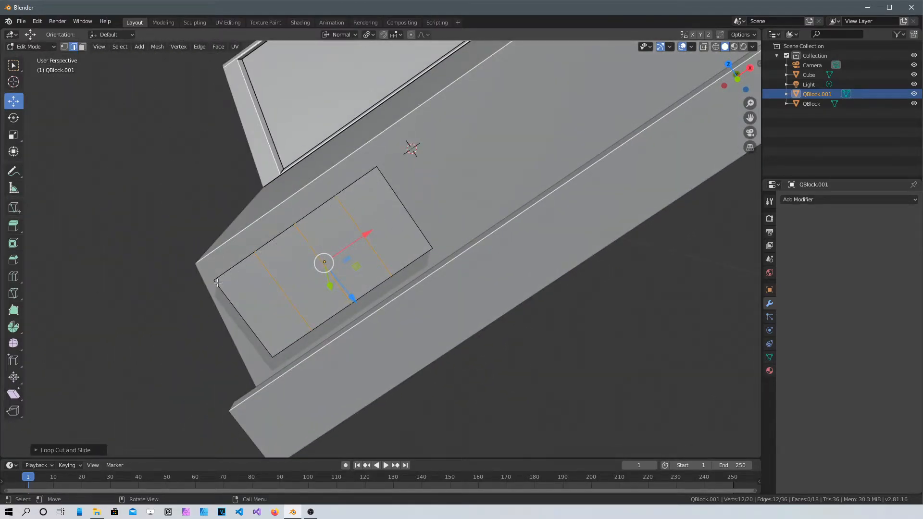
pyautogui.hotkey('ctrl', 'r')
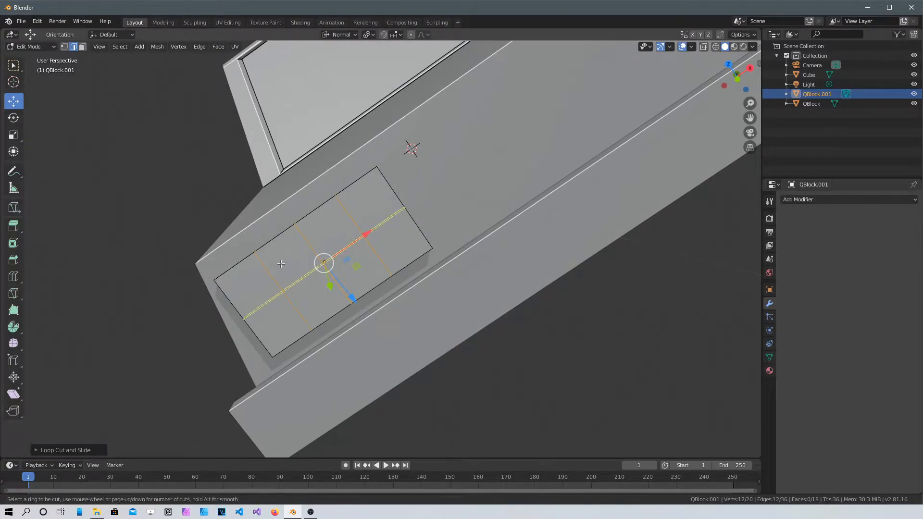
pyautogui.click(291, 245)
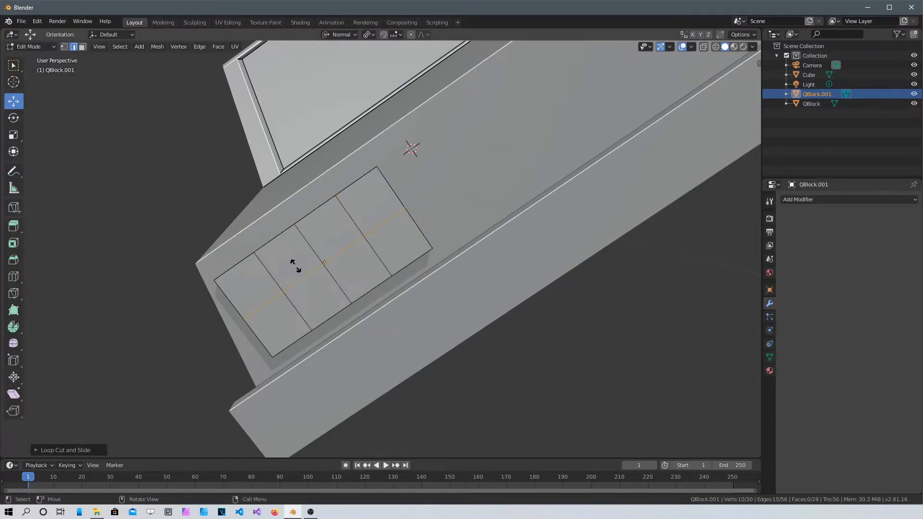
pyautogui.click(276, 233)
pyautogui.hotkey('ctrl', 'r')
pyautogui.click(337, 291)
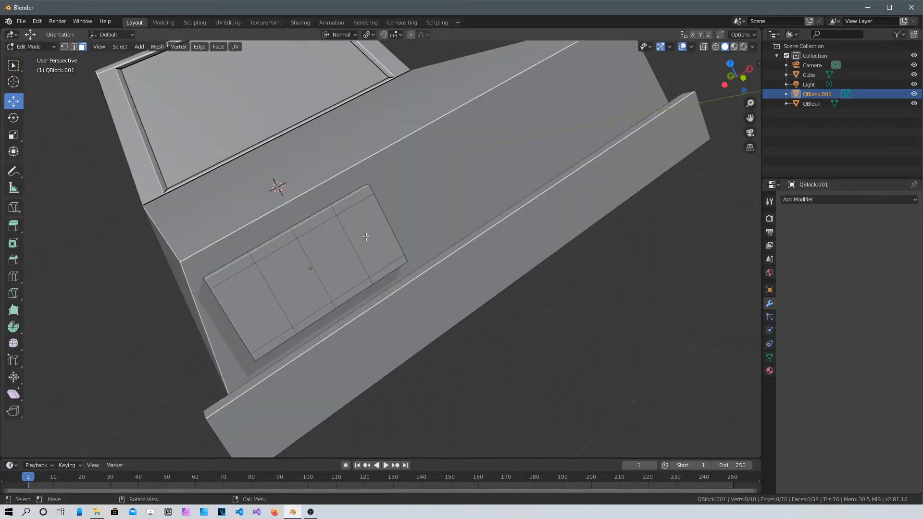
# - Extrude the box's four large front faces individually in place and scale them to about 0.83 to form separate panels
pyautogui.click(366, 236)
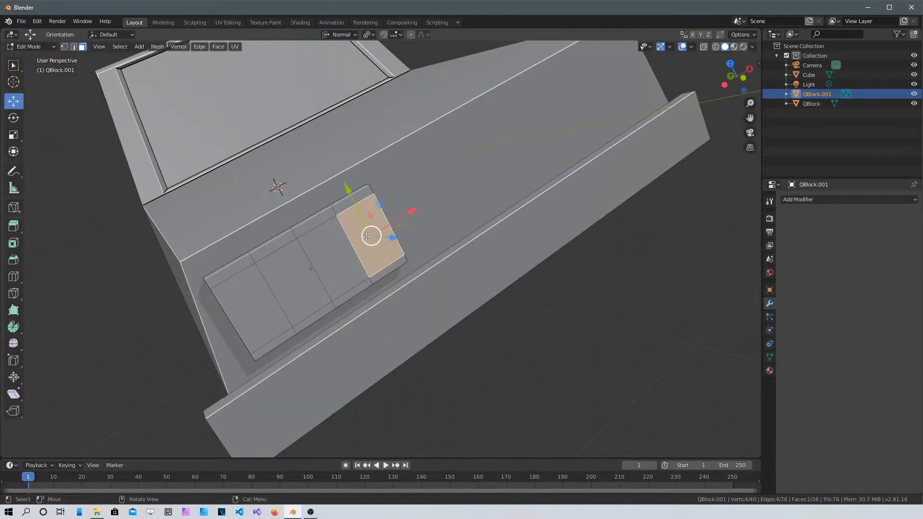
pyautogui.keyDown('shift'); pyautogui.click(337, 262); pyautogui.keyUp('shift')
pyautogui.keyDown('shift'); pyautogui.click(284, 272); pyautogui.keyUp('shift')
pyautogui.keyDown('shift'); pyautogui.click(254, 291); pyautogui.keyUp('shift')
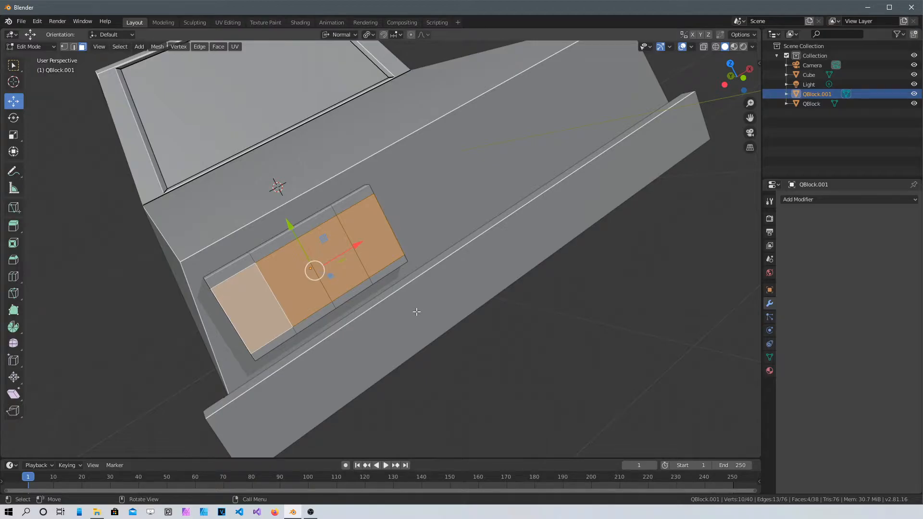
pyautogui.hotkey('alt', 'e')
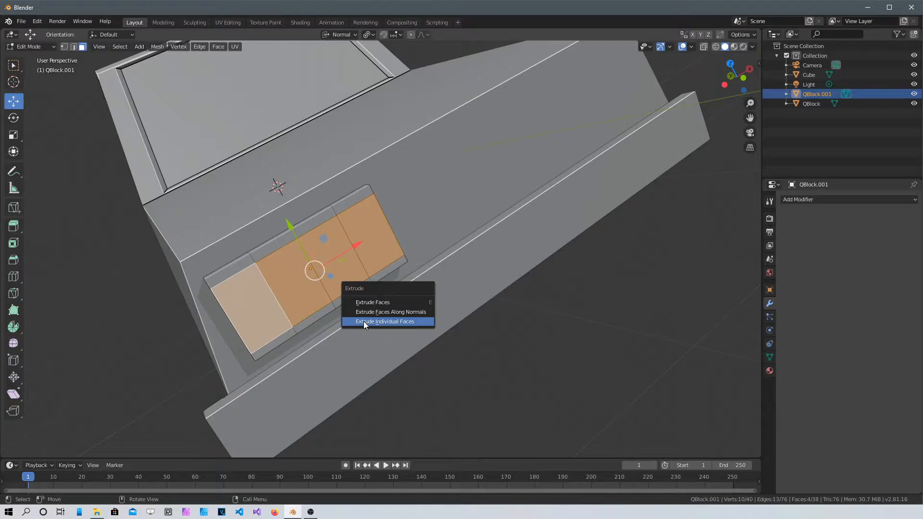
pyautogui.click(402, 322)
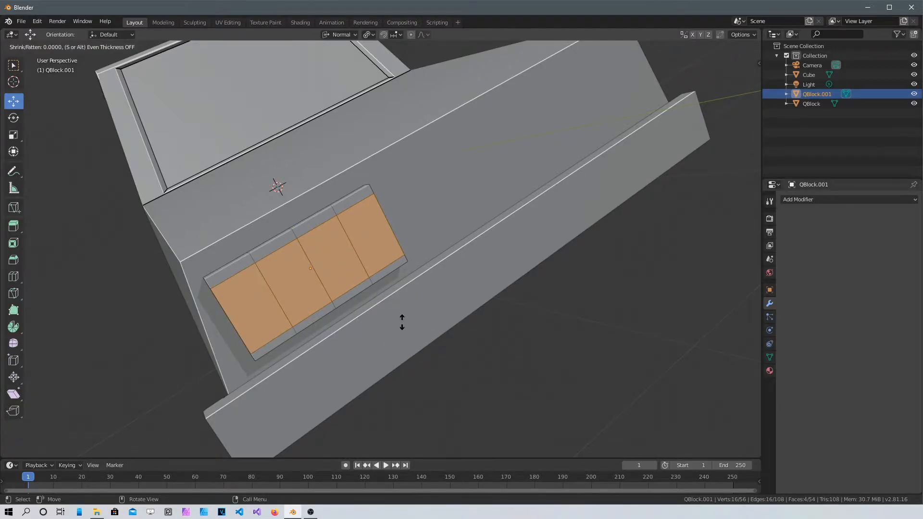
pyautogui.click(401, 322)
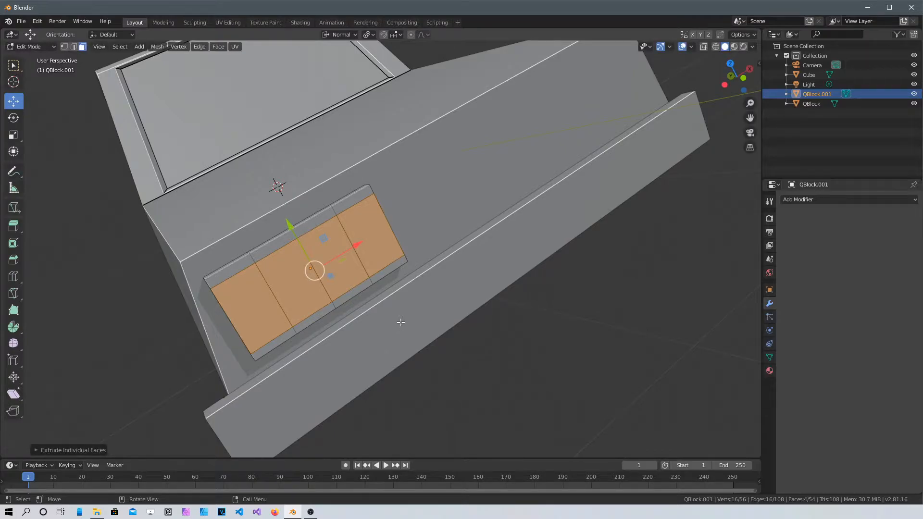
pyautogui.press('s')
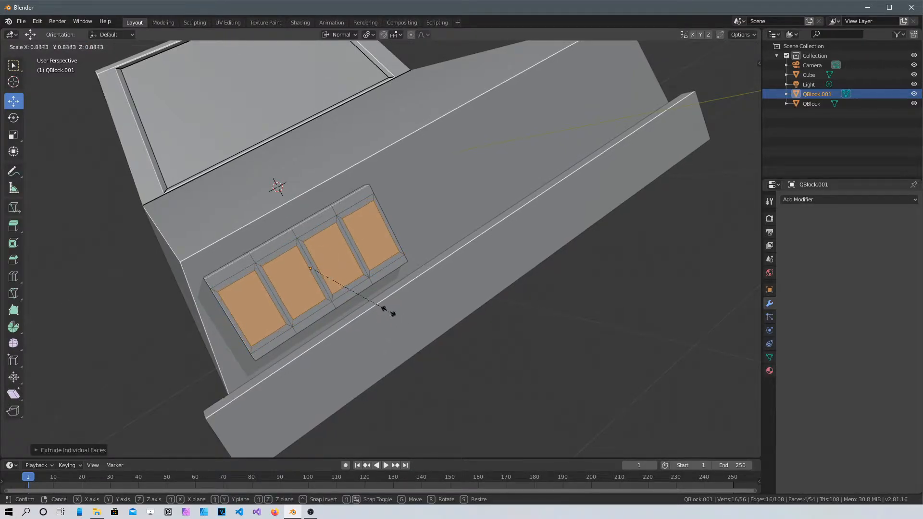
pyautogui.click(389, 312)
# - Extrude the four panel faces inward into the box and scale them slightly smaller to taper the recess walls
pyautogui.moveTo(389, 312); pyautogui.dragTo(499, 261, button='middle')
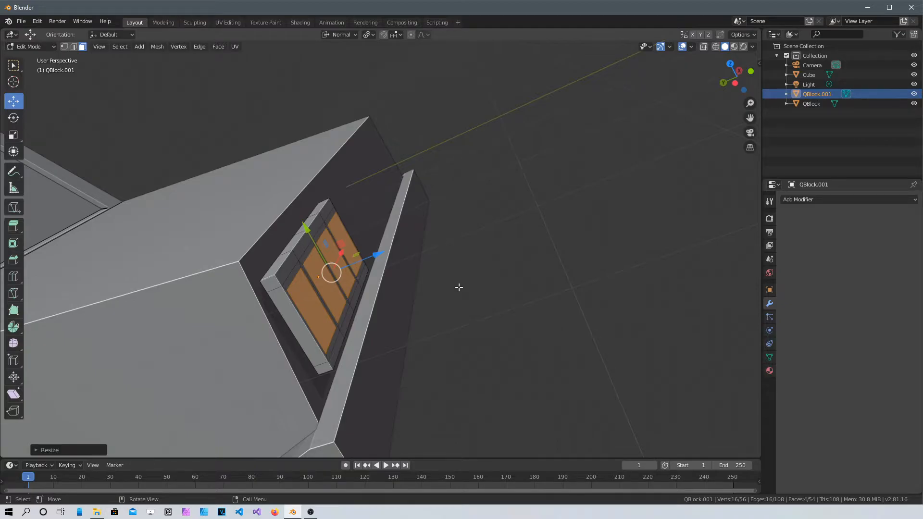
pyautogui.press('e')
pyautogui.rightClick(458, 287)
pyautogui.press('e')
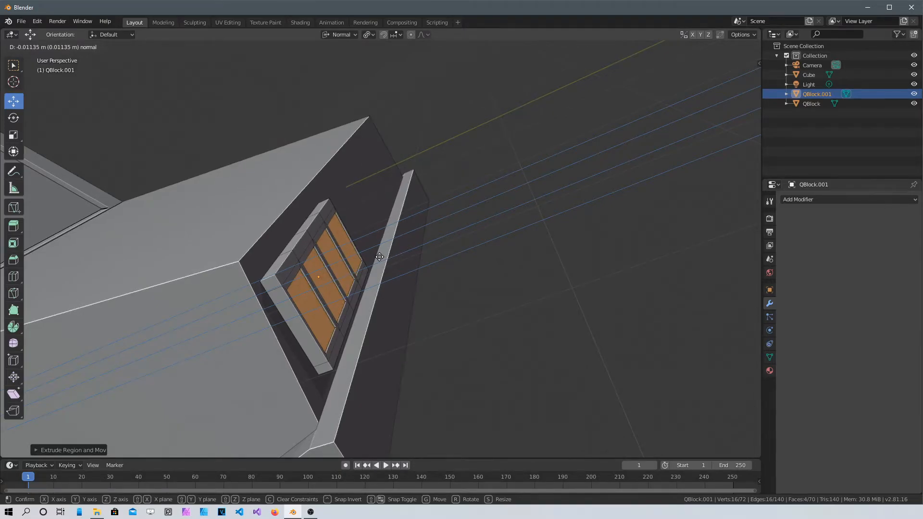
pyautogui.click(388, 256)
pyautogui.moveTo(388, 256); pyautogui.dragTo(359, 327, button='middle')
pyautogui.press('s')
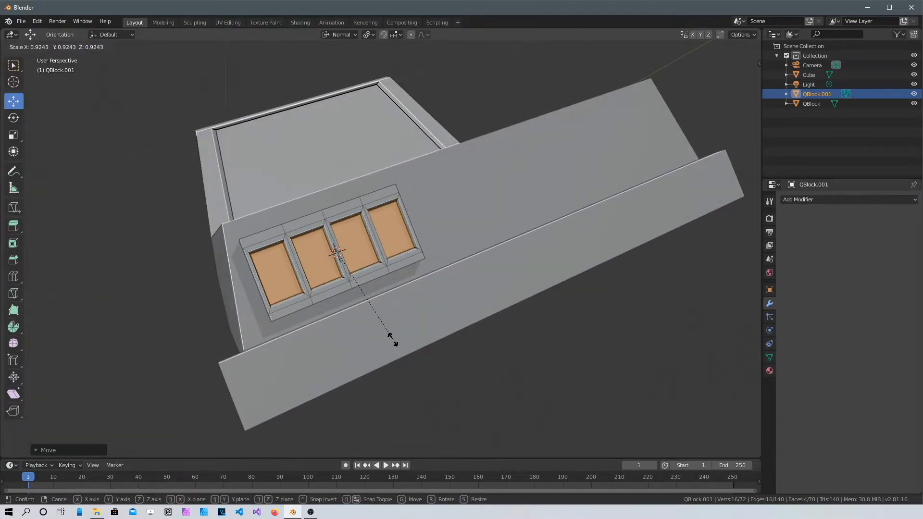
pyautogui.click(383, 330)
# - Select the whole panelled box, set the transform orientation to Global, and duplicate it along X onto the right half of the nose
pyautogui.moveTo(382, 330); pyautogui.dragTo(188, 118, button='middle')
pyautogui.press('KP_1')
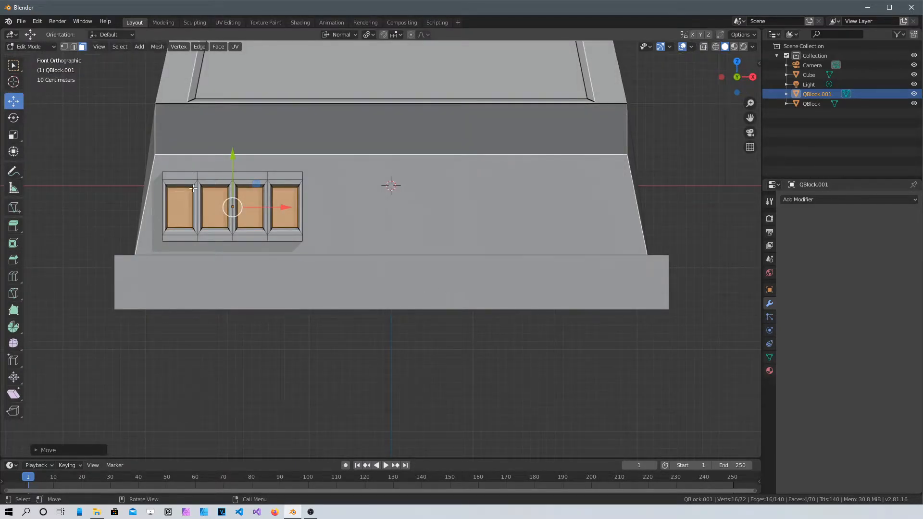
pyautogui.press('l')
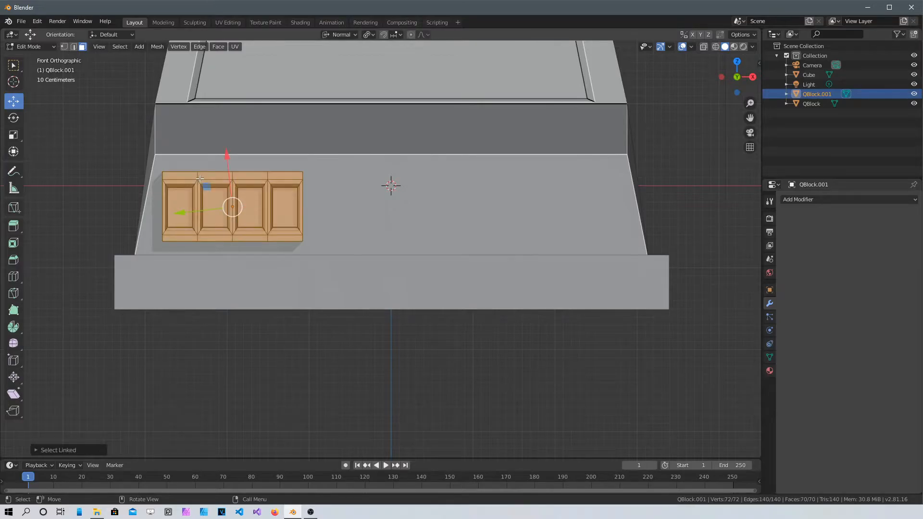
pyautogui.moveTo(300, 232); pyautogui.dragTo(232, 212, button='middle')
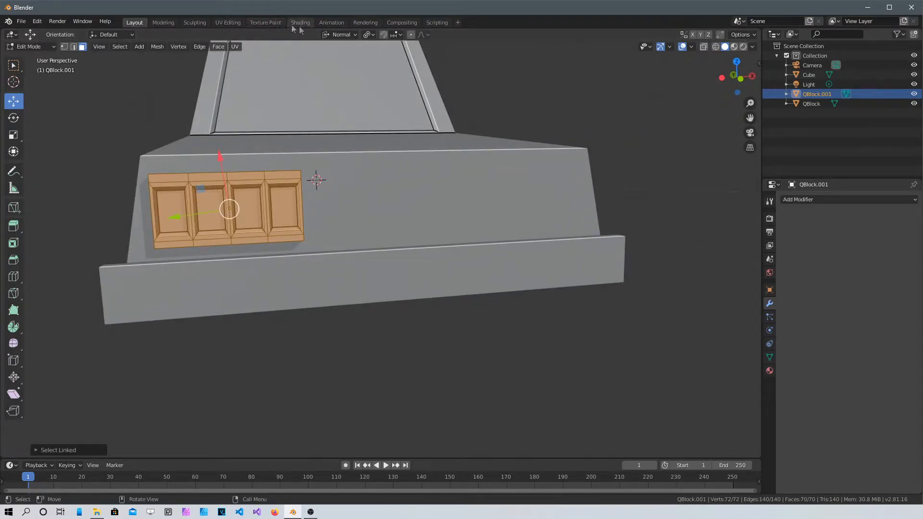
pyautogui.click(356, 35)
pyautogui.click(335, 65)
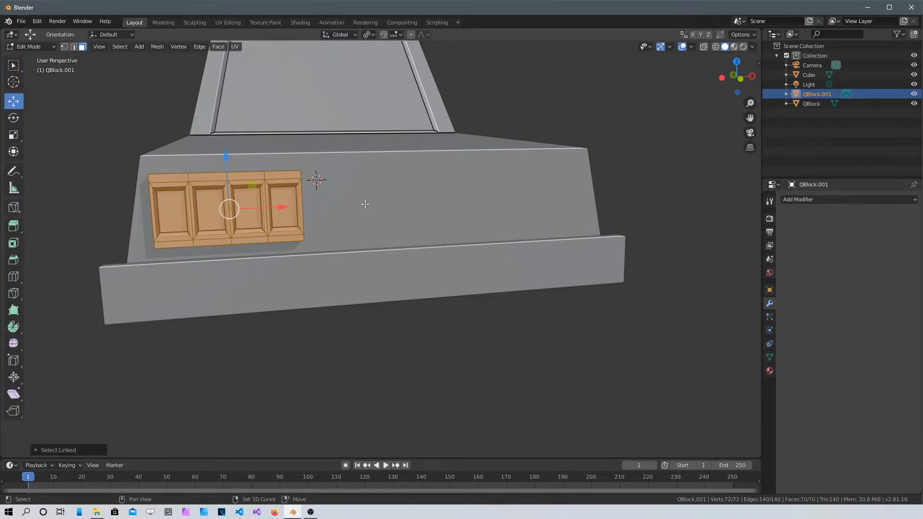
pyautogui.hotkey('shift', 'd')
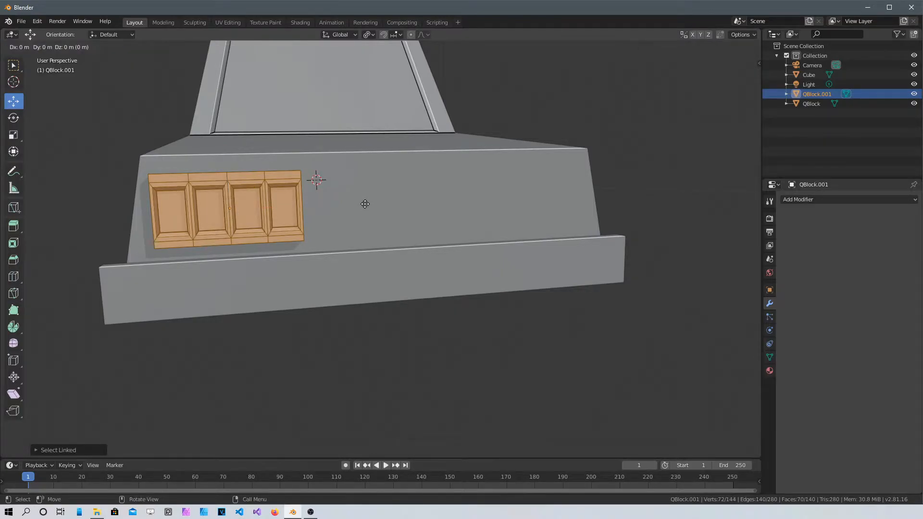
pyautogui.rightClick(365, 204)
pyautogui.moveTo(280, 207); pyautogui.dragTo(557, 205)
# - Leave Edit Mode and draw a thin rectangular QBlock box in front view, filling the gap between the two panelled boxes
pyautogui.press('KP_Decimal')
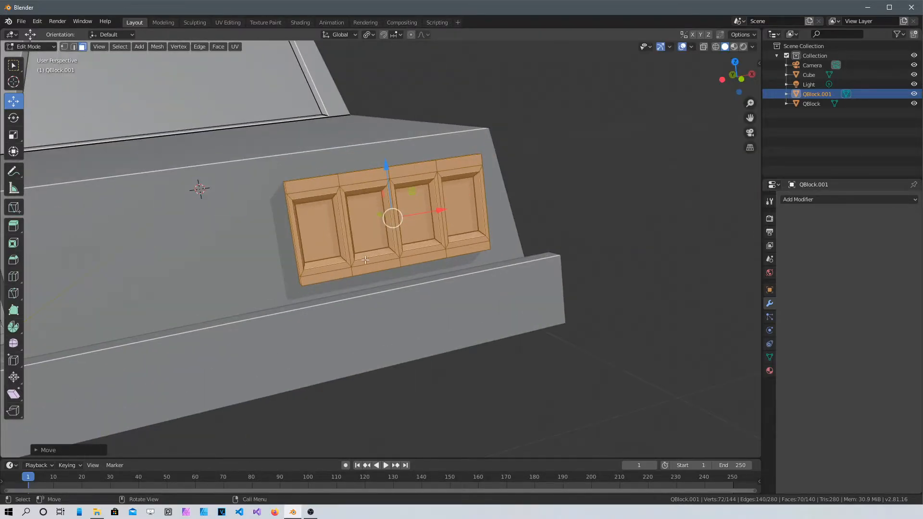
pyautogui.keyDown('shift'); pyautogui.moveTo(245, 236); pyautogui.dragTo(463, 181, button='middle'); pyautogui.keyUp('shift')
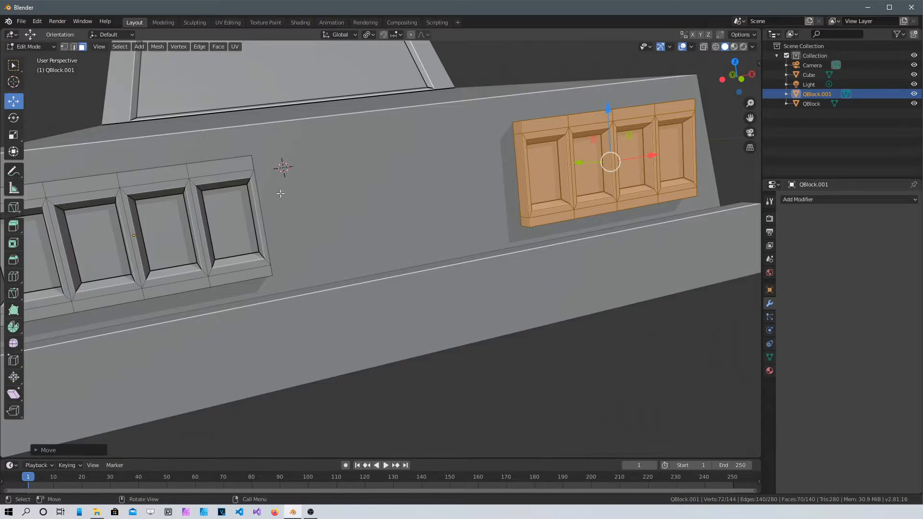
pyautogui.scroll(-2, 341, 221)
pyautogui.moveTo(342, 218); pyautogui.dragTo(323, 223, button='middle')
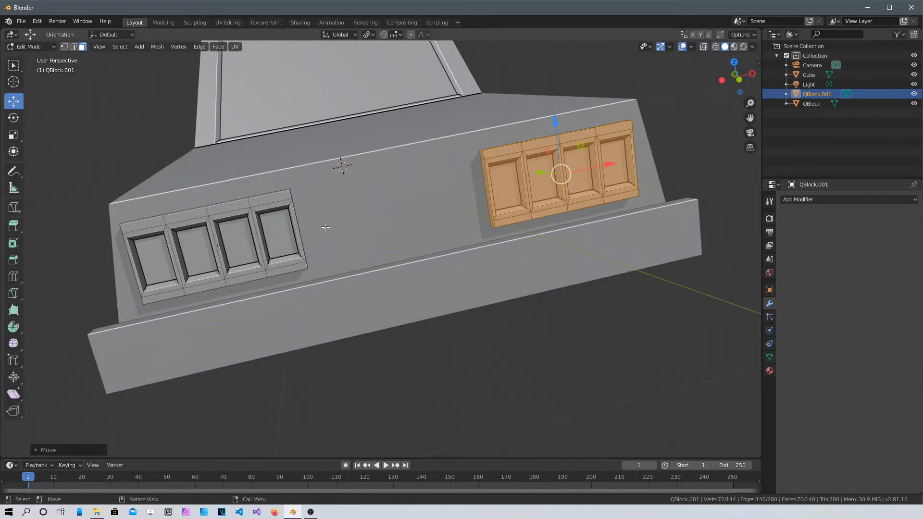
pyautogui.press('KP_1')
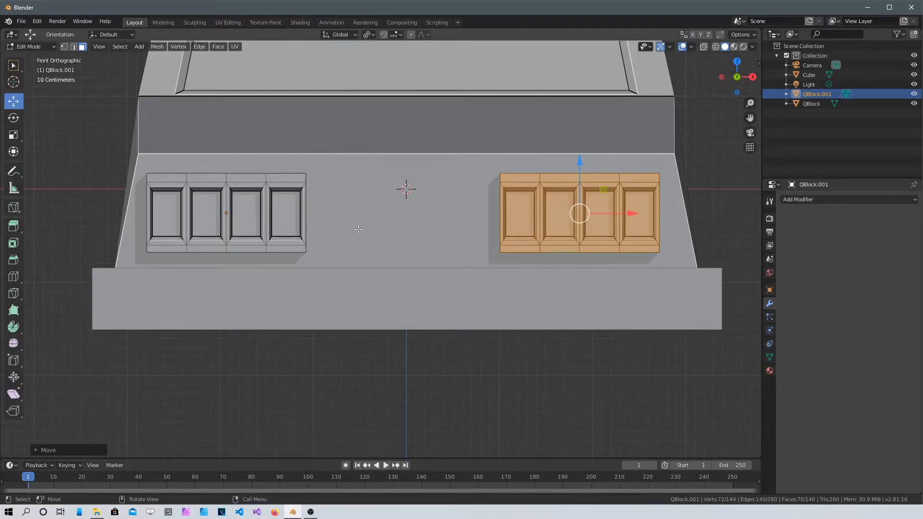
pyautogui.press('Tab')
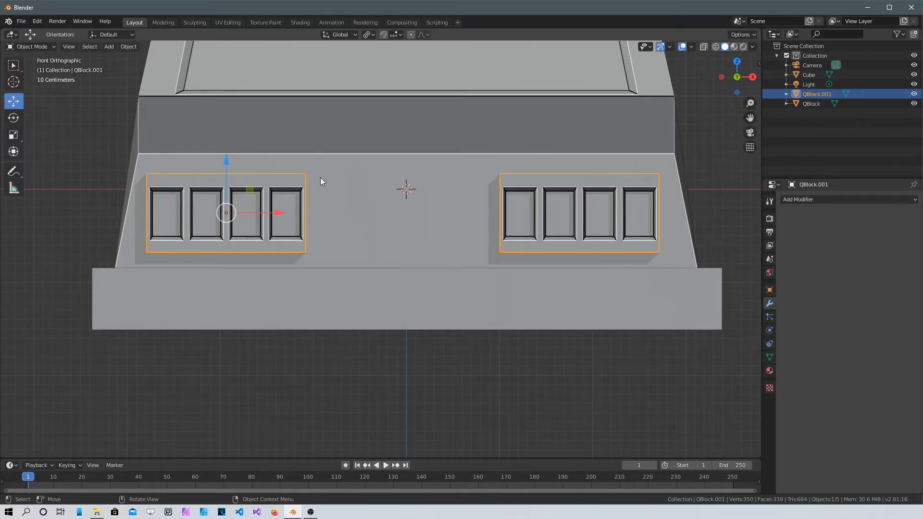
pyautogui.hotkey('shift', 'a')
pyautogui.moveTo(319, 179)
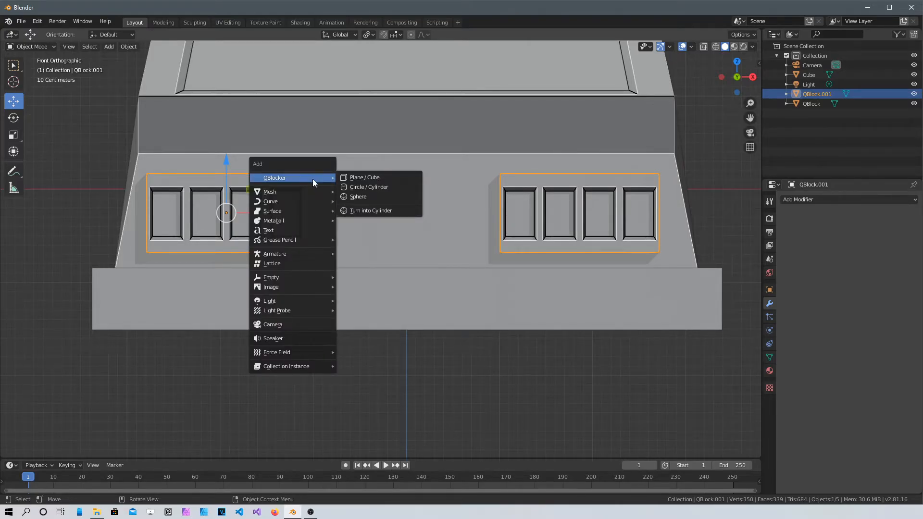
pyautogui.click(366, 175)
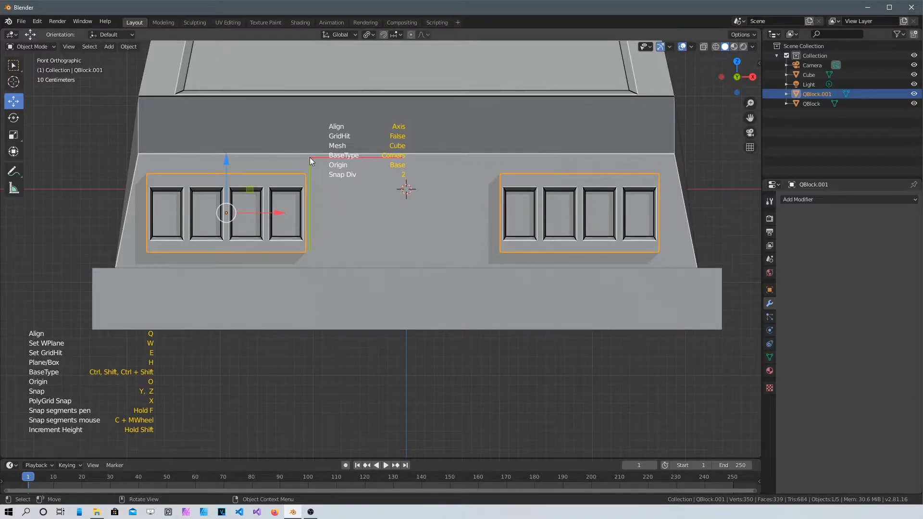
pyautogui.moveTo(311, 156)
pyautogui.mouseDown()
pyautogui.moveTo(325, 262)
pyautogui.moveTo(429, 249)
pyautogui.moveTo(456, 262)
pyautogui.moveTo(497, 262)
pyautogui.mouseUp()
pyautogui.click(497, 267)
pyautogui.moveTo(595, 214); pyautogui.dragTo(368, 301, button='middle')
pyautogui.scroll(4, 490, 186)
pyautogui.rightClick(526, 204)
# - Enter Edit Mode on the centre block and add 22 evenly spaced vertical loop cuts across it
pyautogui.moveTo(528, 208); pyautogui.dragTo(563, 268, button='middle')
pyautogui.scroll(-4, 545, 225)
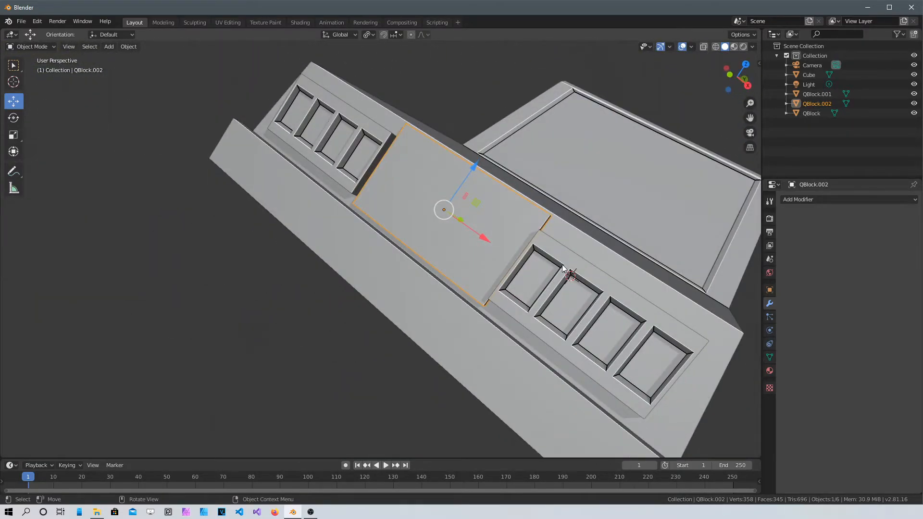
pyautogui.press('KP_1')
pyautogui.scroll(3, 419, 330)
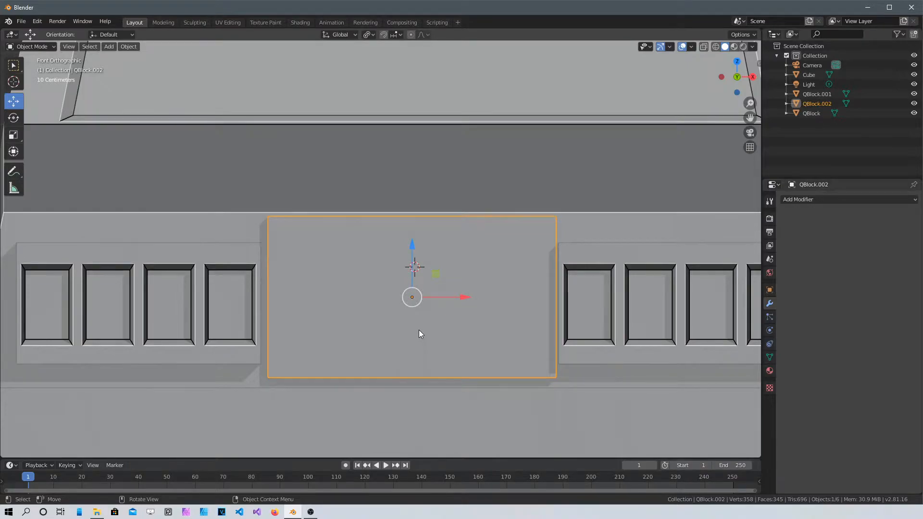
pyautogui.press('Tab')
pyautogui.hotkey('ctrl', 'r')
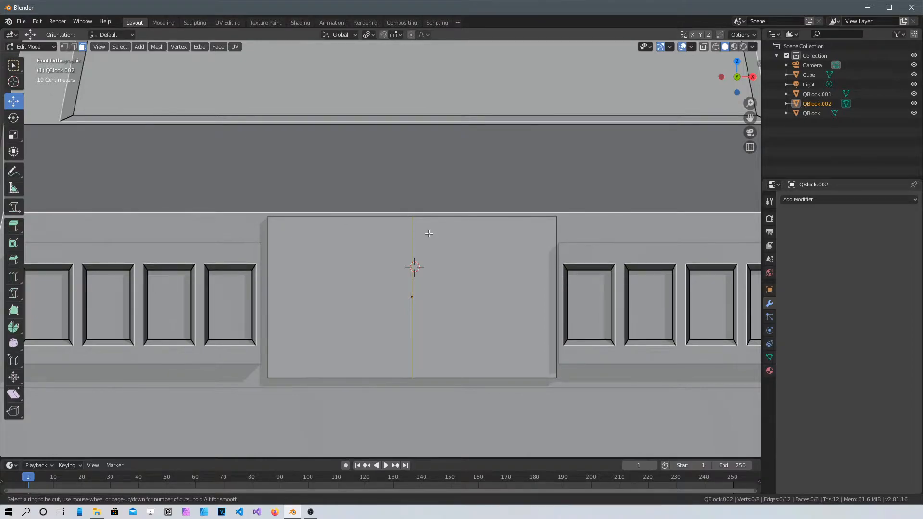
pyautogui.scroll(1, 429, 233)
pyautogui.scroll(10, 430, 233)
pyautogui.scroll(11, 429, 233)
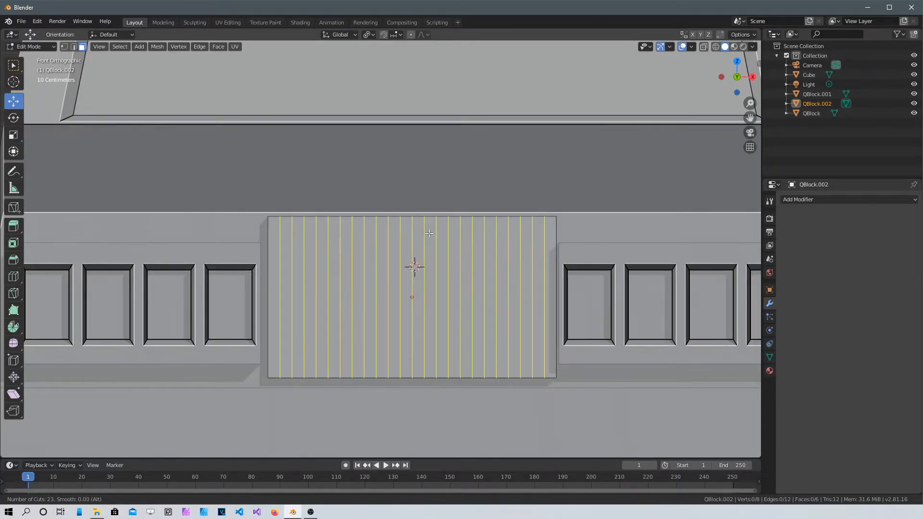
pyautogui.scroll(-1, 429, 233)
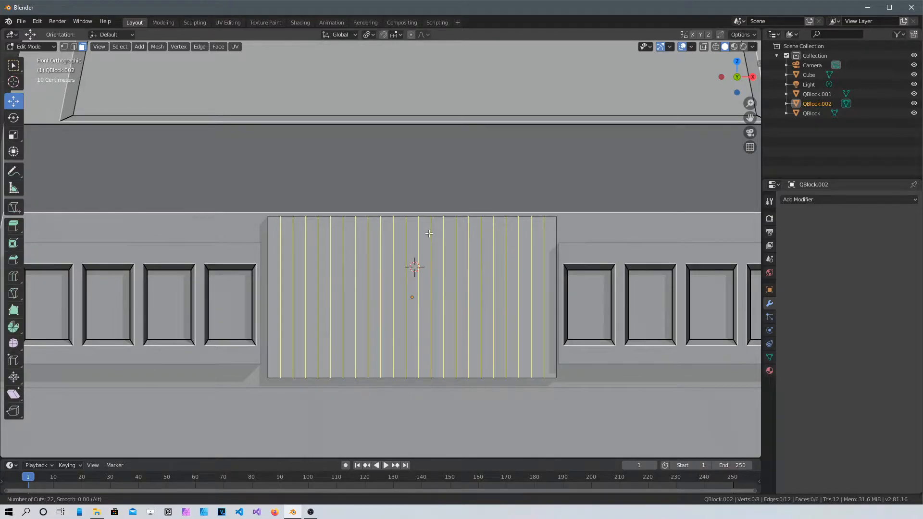
pyautogui.click(430, 233)
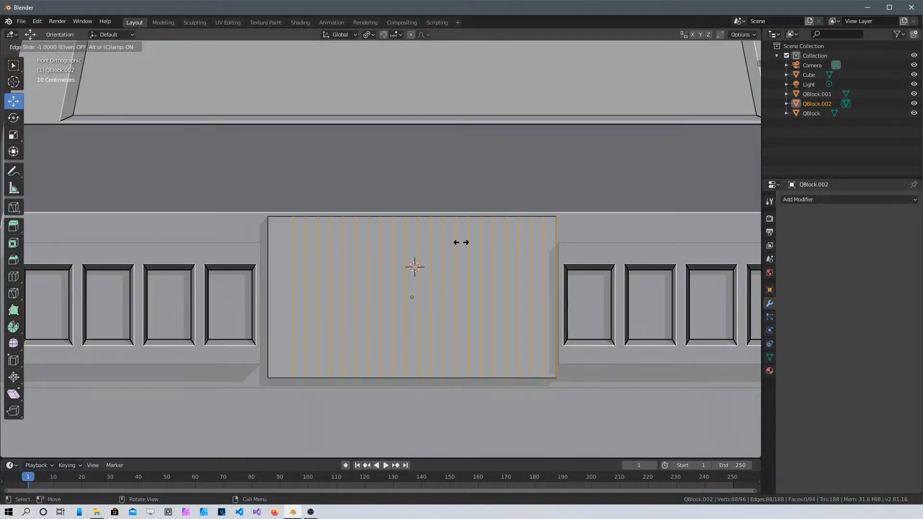
pyautogui.click(418, 234)
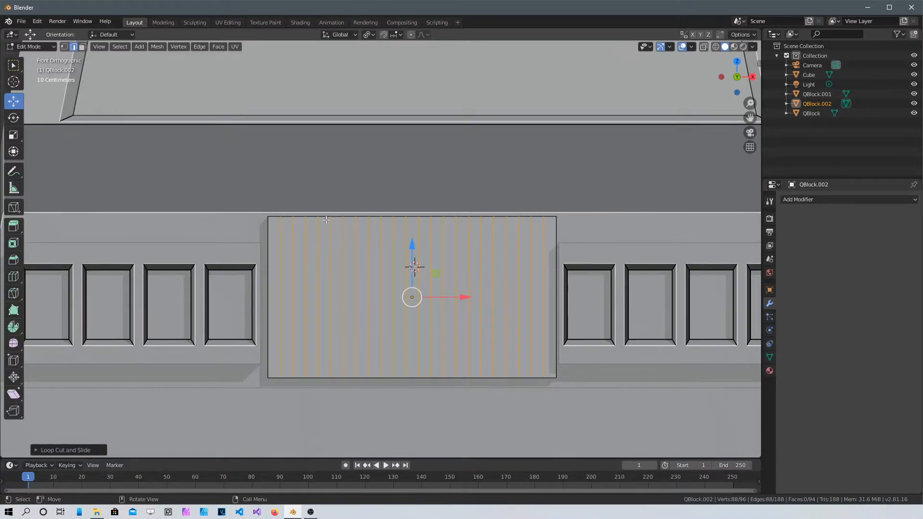
# - Add two horizontal loop cuts to the centre block, sliding one close to its upper edge and the other close to its lower edge
pyautogui.hotkey('ctrl', 'r')
pyautogui.click(357, 242)
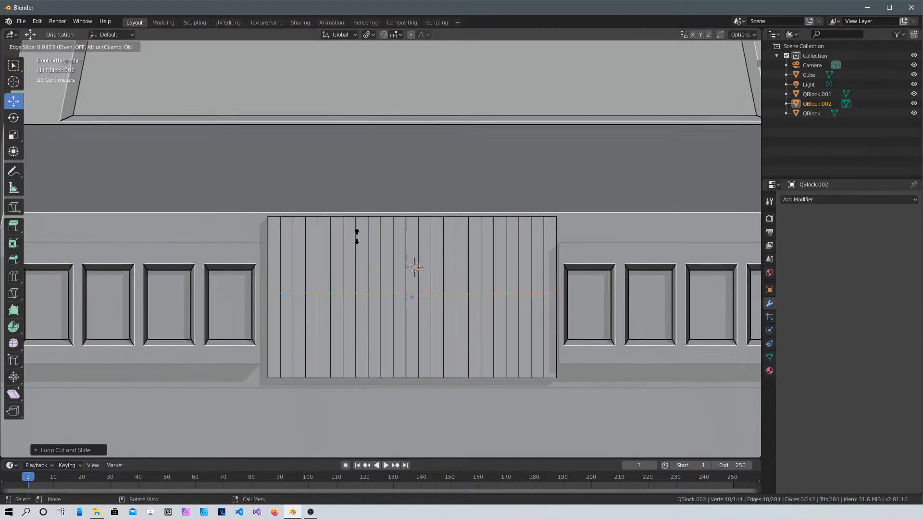
pyautogui.click(383, 168)
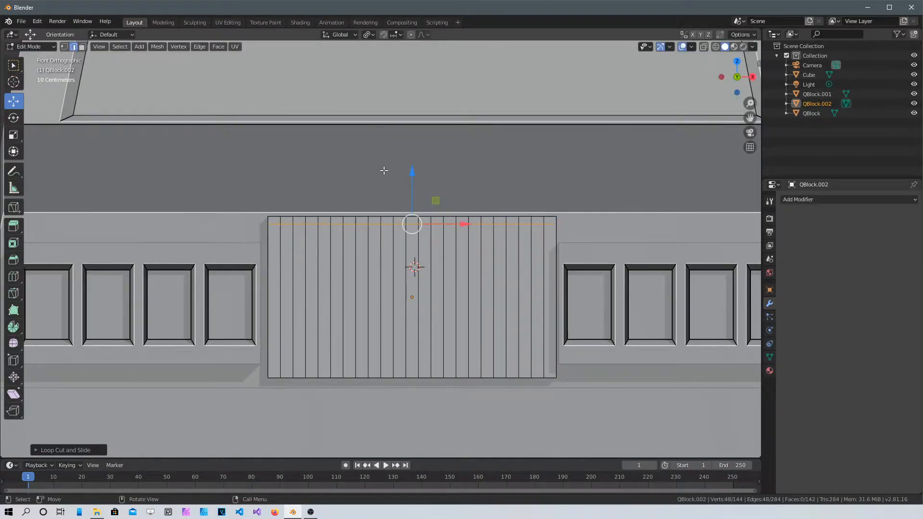
pyautogui.hotkey('ctrl', 'r')
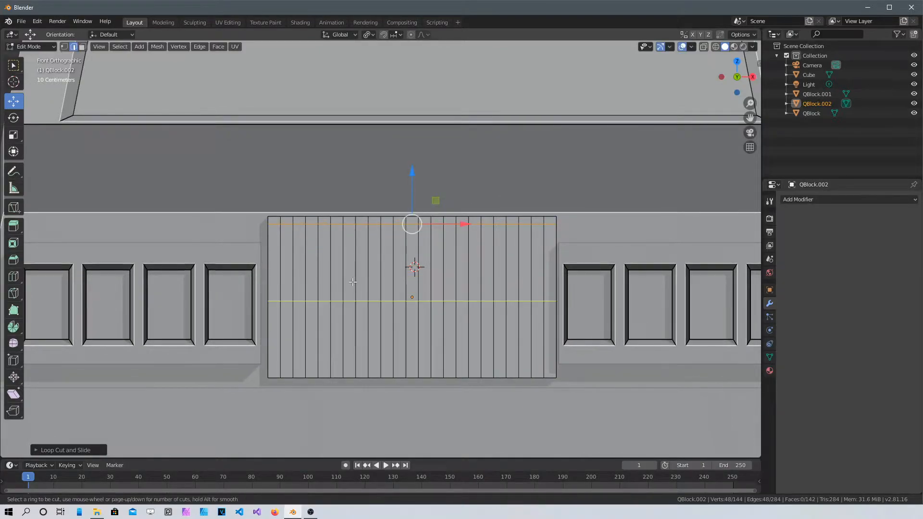
pyautogui.click(353, 315)
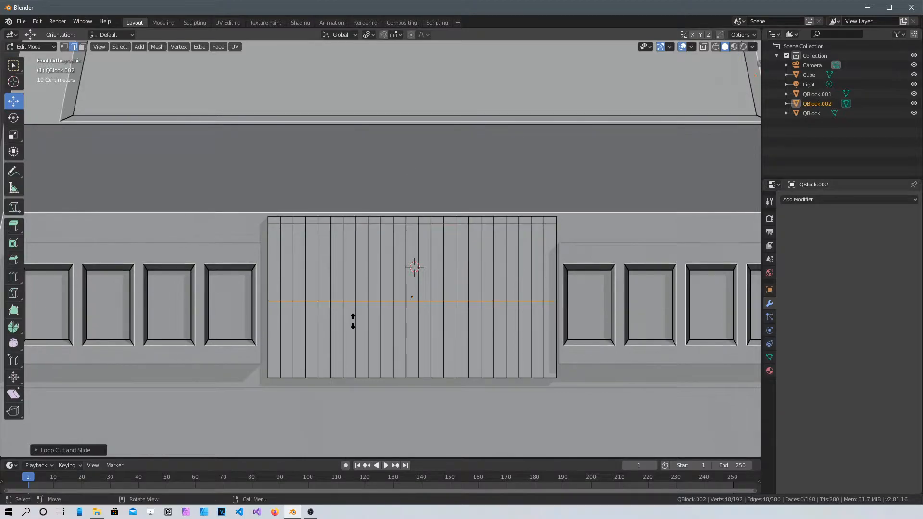
pyautogui.click(355, 391)
# - Select twelve alternating tall strips on the centre block's front, extrude them in place and push them inward along Y to form grille slots
pyautogui.click(274, 312)
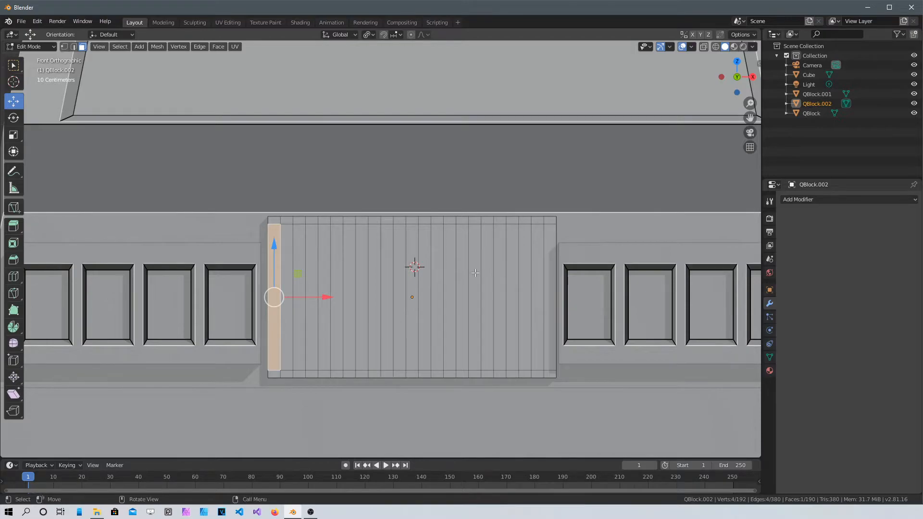
pyautogui.keyDown('shift'); pyautogui.click(302, 248); pyautogui.keyUp('shift')
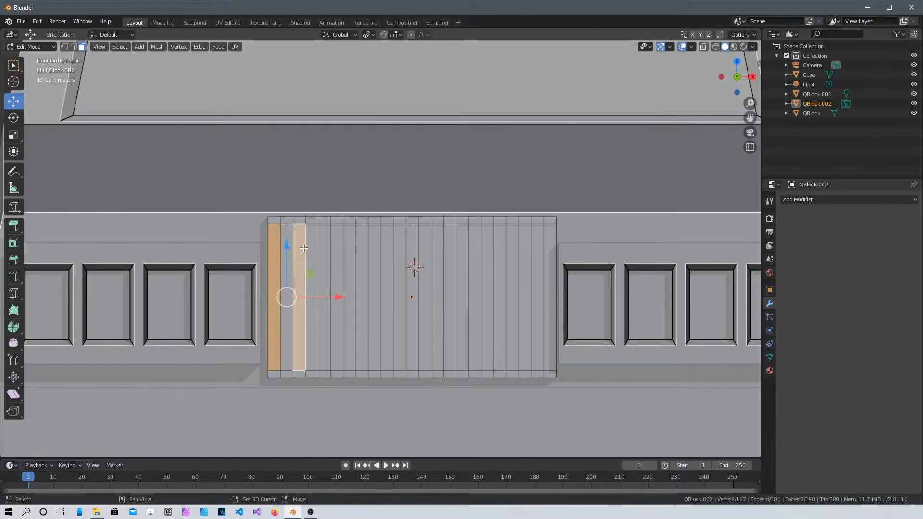
pyautogui.keyDown('shift'); pyautogui.click(327, 251); pyautogui.keyUp('shift')
pyautogui.keyDown('shift'); pyautogui.click(350, 252); pyautogui.keyUp('shift')
pyautogui.keyDown('shift'); pyautogui.click(370, 251); pyautogui.keyUp('shift')
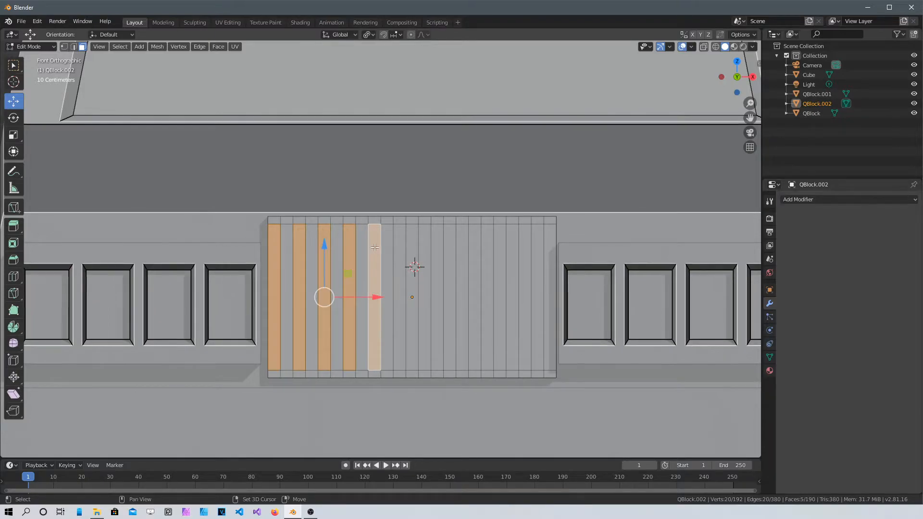
pyautogui.keyDown('shift'); pyautogui.click(401, 248); pyautogui.keyUp('shift')
pyautogui.keyDown('shift'); pyautogui.click(424, 248); pyautogui.keyUp('shift')
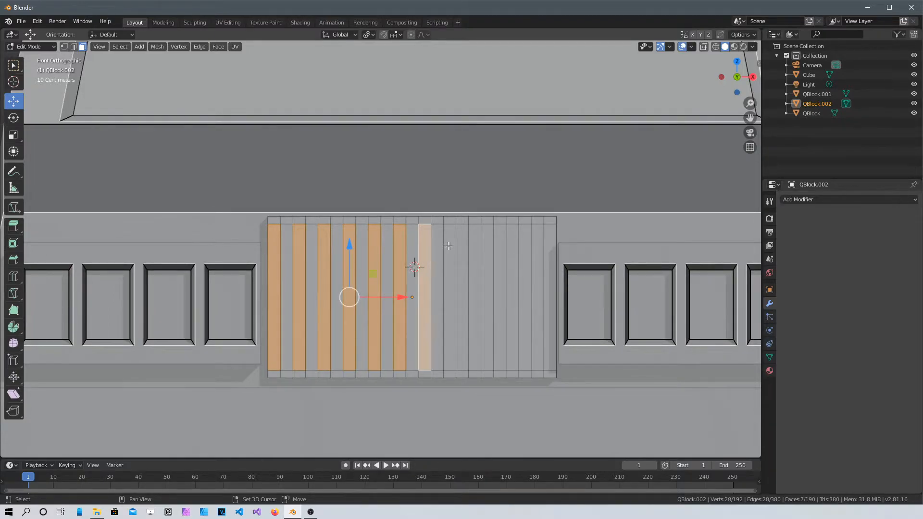
pyautogui.keyDown('shift'); pyautogui.click(449, 248); pyautogui.keyUp('shift')
pyautogui.keyDown('shift'); pyautogui.click(474, 246); pyautogui.keyUp('shift')
pyautogui.keyDown('shift'); pyautogui.click(500, 248); pyautogui.keyUp('shift')
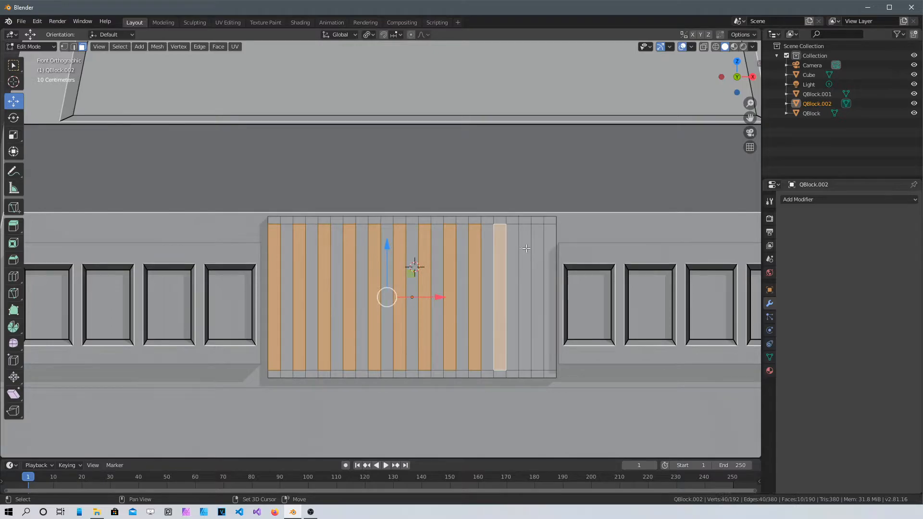
pyautogui.keyDown('shift'); pyautogui.click(537, 255); pyautogui.keyUp('shift')
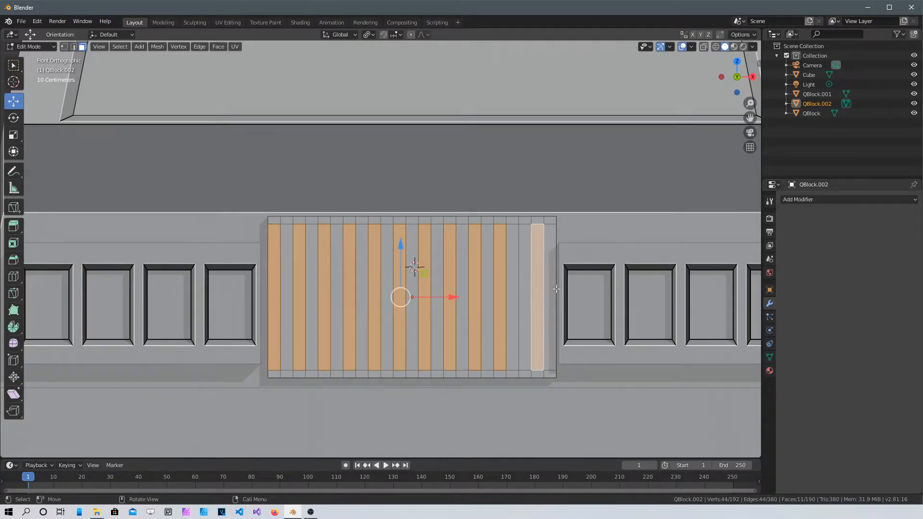
pyautogui.moveTo(513, 307)
pyautogui.mouseDown(button='middle')
pyautogui.moveTo(602, 330)
pyautogui.moveTo(500, 320)
pyautogui.mouseUp(button='middle')
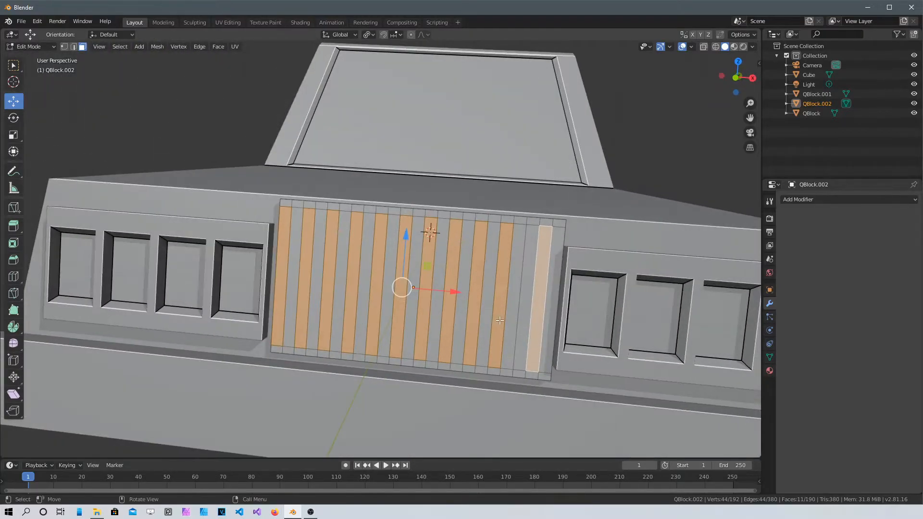
pyautogui.keyDown('shift'); pyautogui.click(531, 284); pyautogui.keyUp('shift')
pyautogui.keyDown('shift'); pyautogui.click(532, 284); pyautogui.keyUp('shift')
pyautogui.keyDown('shift'); pyautogui.click(554, 285); pyautogui.keyUp('shift')
pyautogui.moveTo(554, 286); pyautogui.dragTo(566, 246, button='middle')
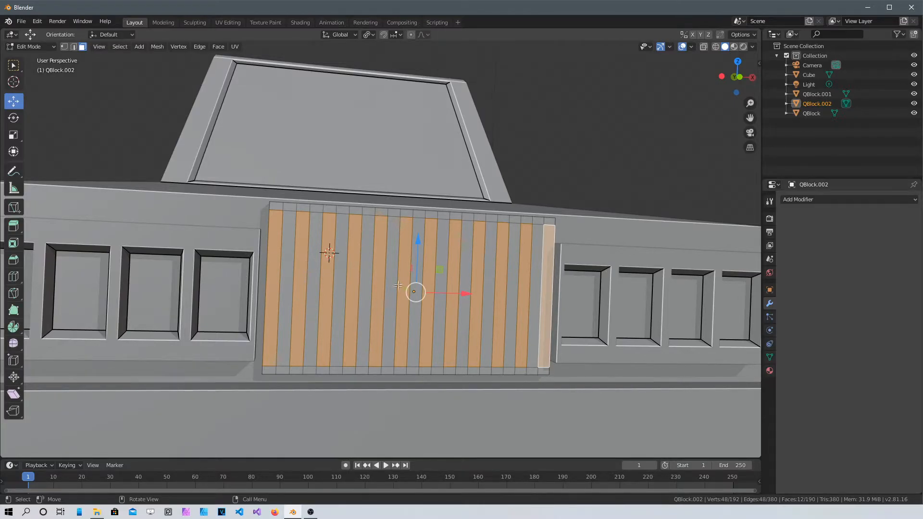
pyautogui.moveTo(398, 285); pyautogui.dragTo(567, 263, button='middle')
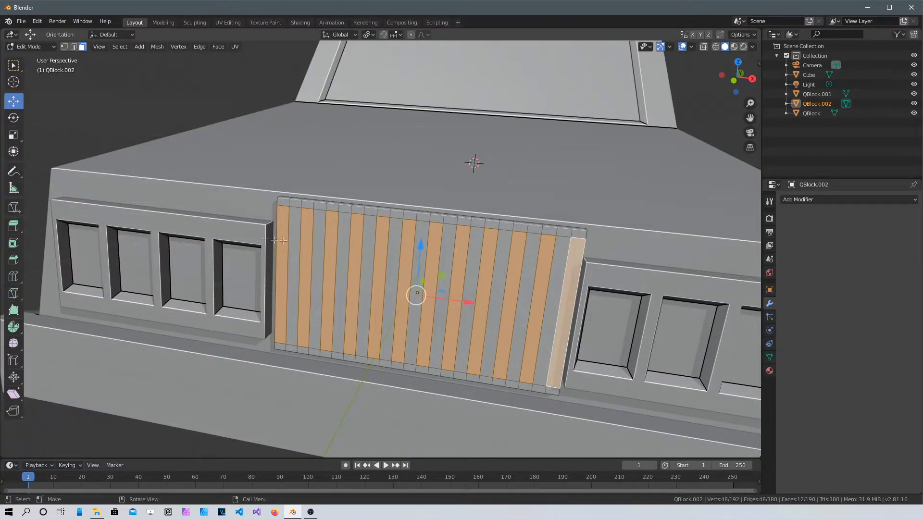
pyautogui.moveTo(285, 239); pyautogui.dragTo(351, 316, button='middle')
pyautogui.press('e')
pyautogui.rightClick(350, 316)
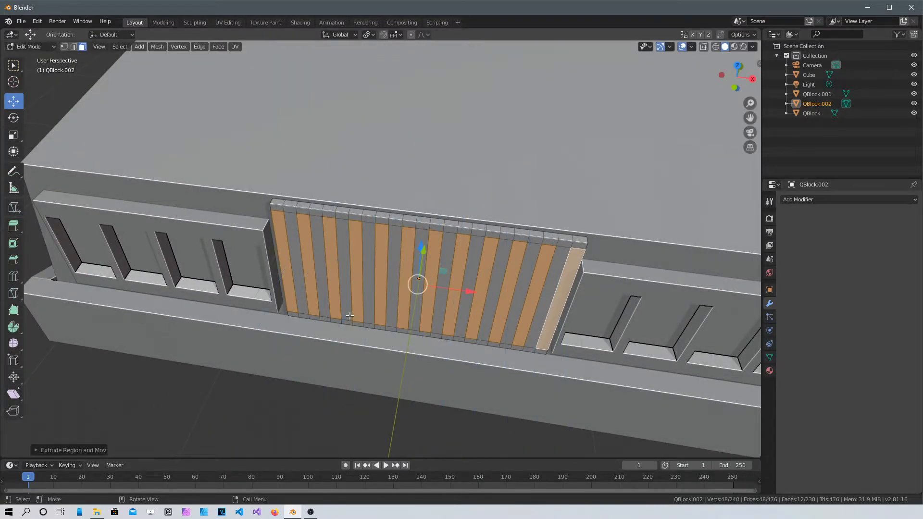
pyautogui.moveTo(423, 245); pyautogui.dragTo(465, 298, button='middle')
pyautogui.moveTo(413, 254); pyautogui.dragTo(414, 249)
pyautogui.hotkey('alt', 'a')
# - Leave Edit Mode on the grille, select the truck body and open its mesh for editing
pyautogui.moveTo(607, 350); pyautogui.dragTo(389, 227, button='middle')
pyautogui.scroll(-6, 388, 227)
pyautogui.moveTo(475, 259); pyautogui.dragTo(412, 299, button='middle')
pyautogui.scroll(3, 482, 246)
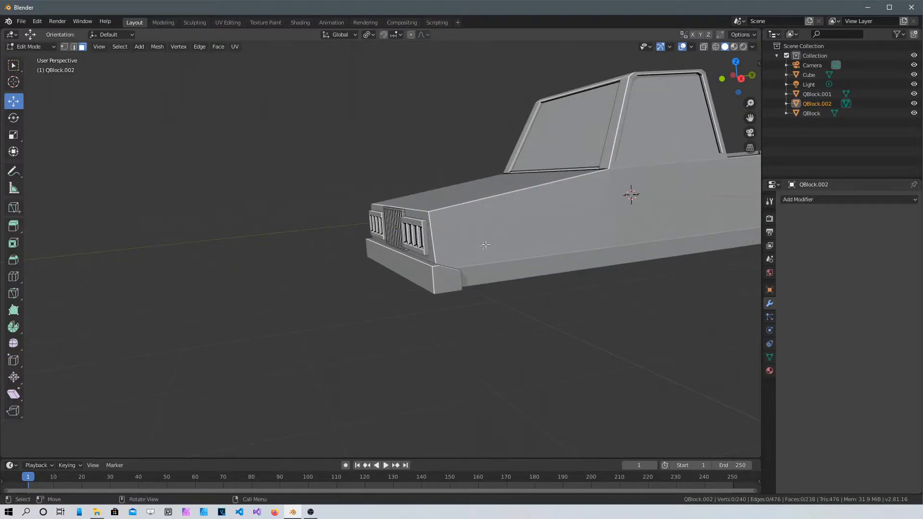
pyautogui.moveTo(540, 243); pyautogui.dragTo(557, 281, button='middle')
pyautogui.moveTo(272, 359); pyautogui.dragTo(326, 386, button='middle')
pyautogui.press('Tab')
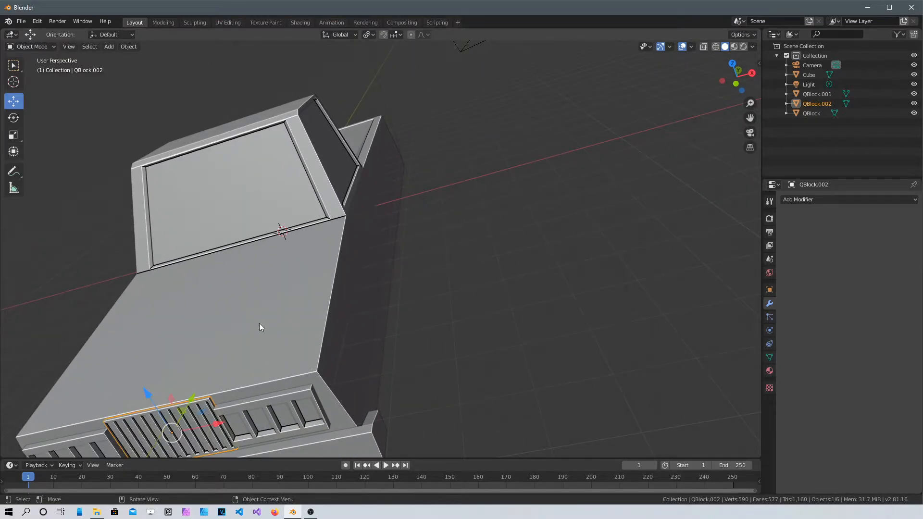
pyautogui.click(210, 334)
pyautogui.press('Tab')
pyautogui.moveTo(255, 329); pyautogui.dragTo(318, 165, button='middle')
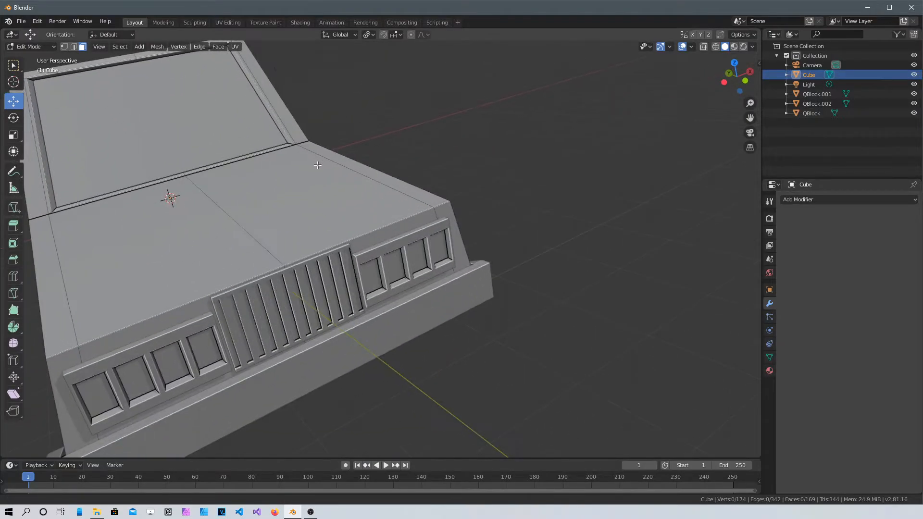
# - Select the four edges along the front of the hood and raise them about 0.2 m along Z
pyautogui.click(160, 312)
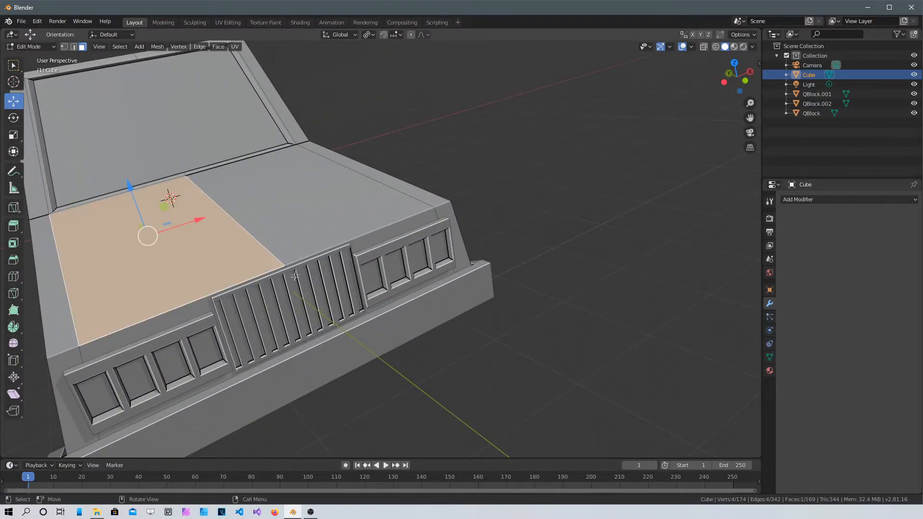
pyautogui.press('2')
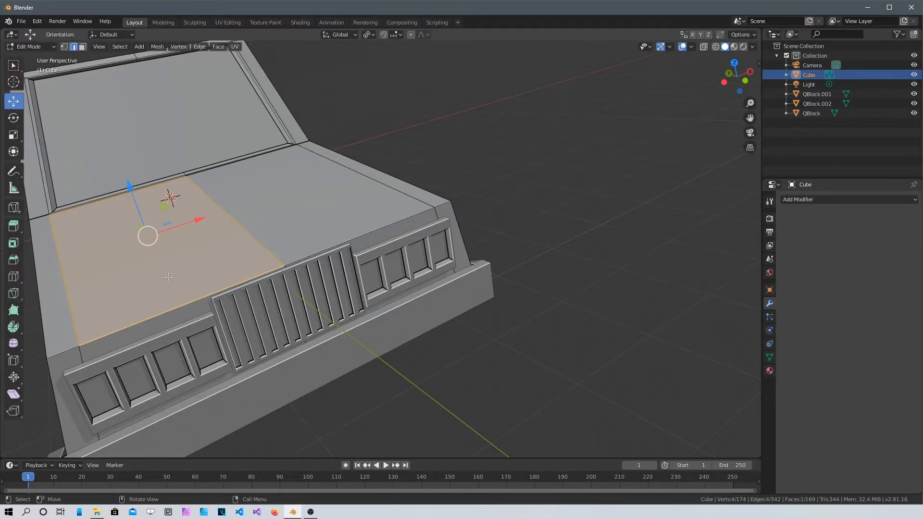
pyautogui.click(165, 311)
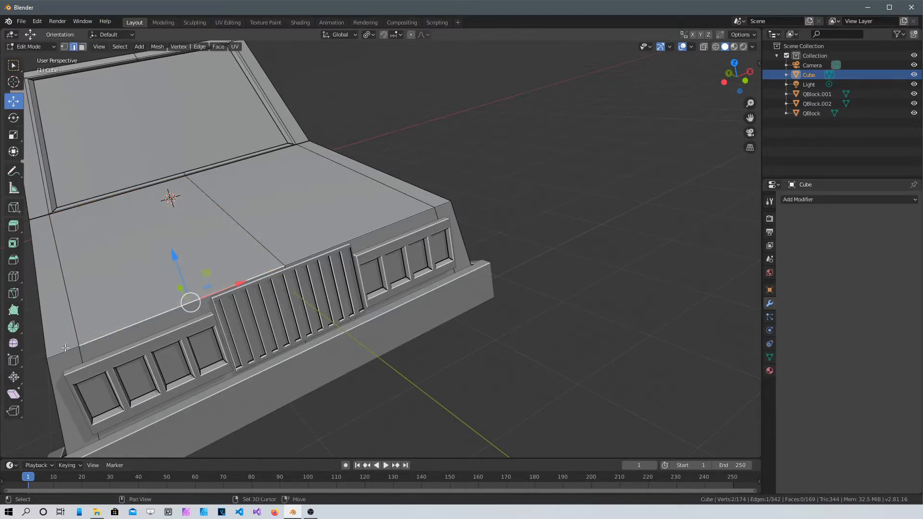
pyautogui.keyDown('shift'); pyautogui.click(394, 219); pyautogui.keyUp('shift')
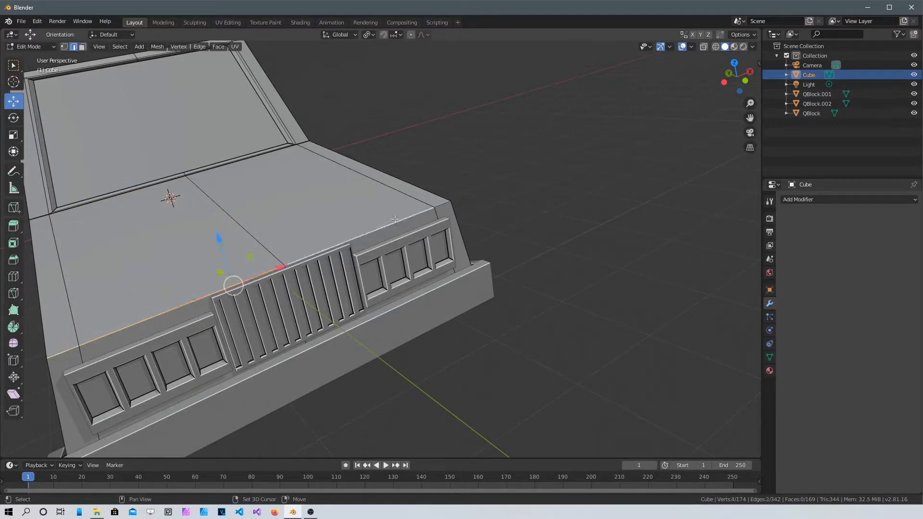
pyautogui.keyDown('shift'); pyautogui.click(440, 205); pyautogui.keyUp('shift')
pyautogui.press('g')
pyautogui.press('z')
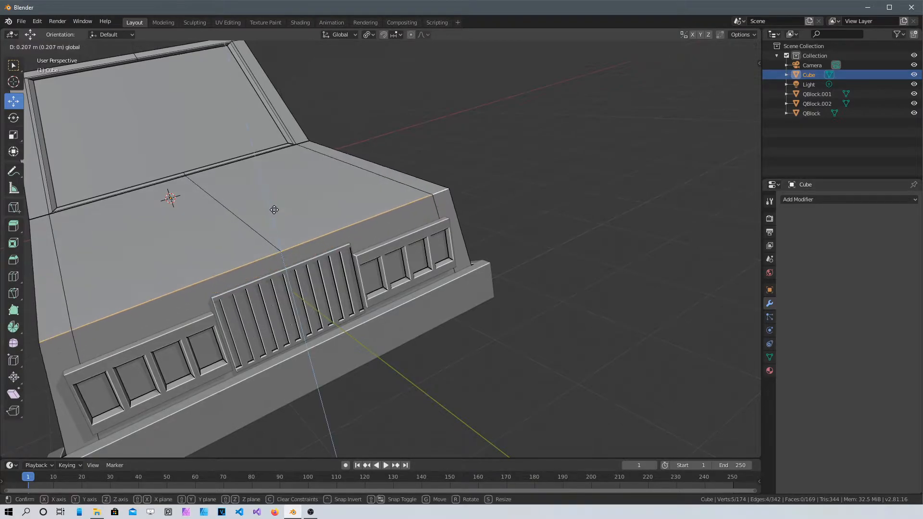
pyautogui.click(277, 209)
# - Bevel the hood's front edges with one segment to form a narrow sloped strip above the grille
pyautogui.moveTo(277, 210); pyautogui.dragTo(450, 262, button='middle')
pyautogui.hotkey('ctrl', 'b')
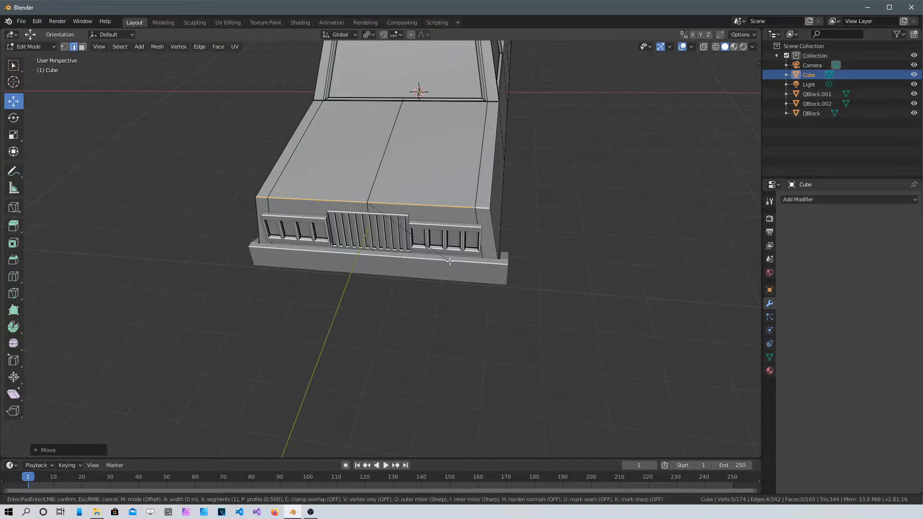
pyautogui.click(455, 273)
pyautogui.moveTo(455, 273); pyautogui.dragTo(378, 271, button='middle')
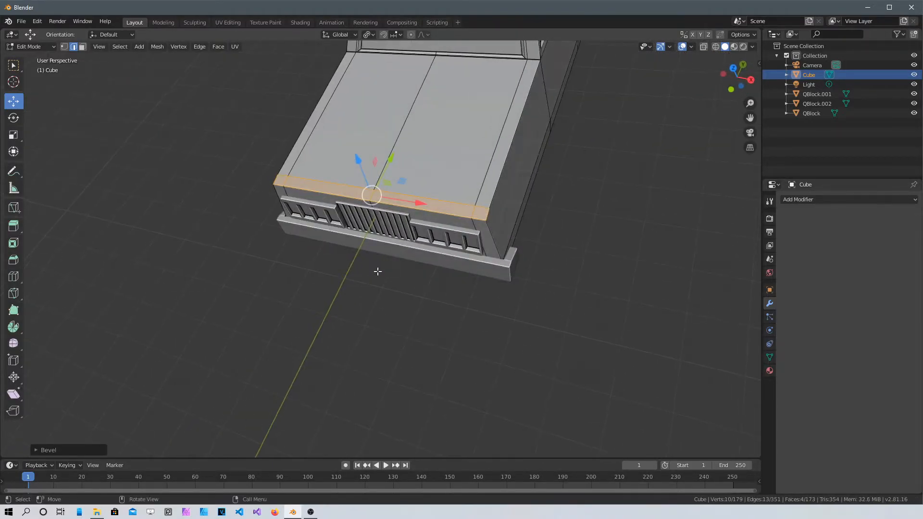
# - Select the whole lower edge of the hood's bevelled strip from side to side and lower it slightly along Z
pyautogui.click(478, 220)
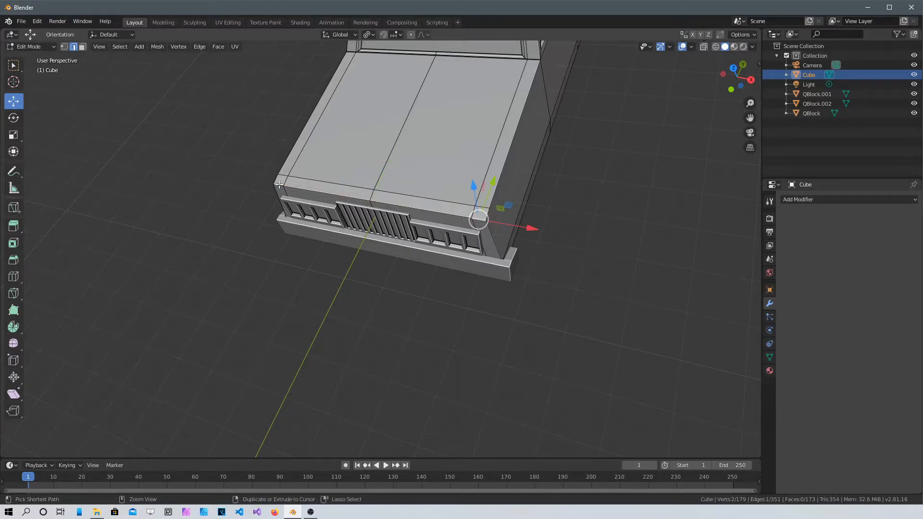
pyautogui.keyDown('ctrl'); pyautogui.click(279, 184); pyautogui.keyUp('ctrl')
pyautogui.moveTo(278, 184); pyautogui.dragTo(379, 186, button='middle')
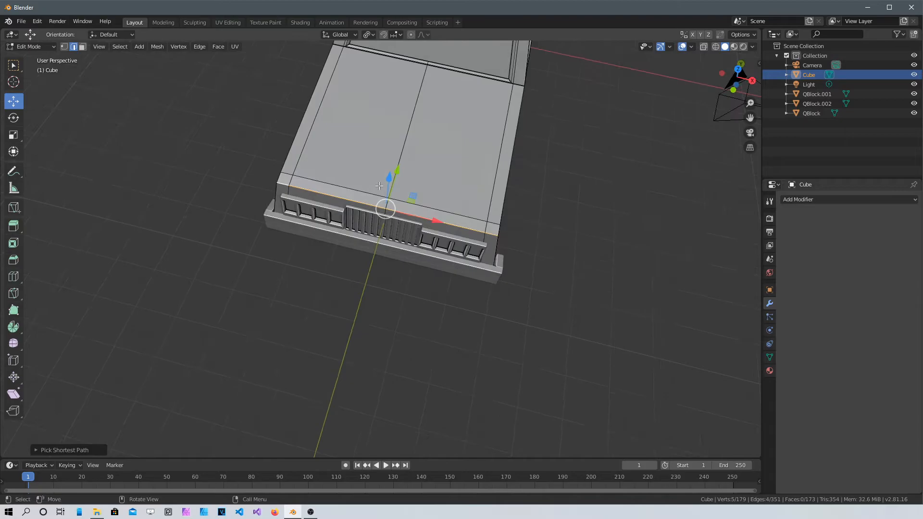
pyautogui.moveTo(388, 178); pyautogui.dragTo(392, 182)
pyautogui.moveTo(391, 181); pyautogui.dragTo(639, 245, button='middle')
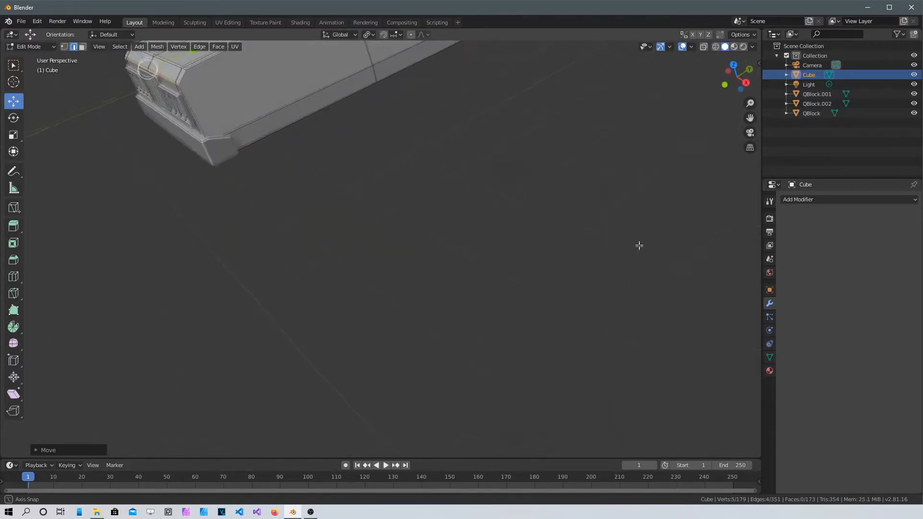
pyautogui.keyDown('shift'); pyautogui.moveTo(475, 130); pyautogui.dragTo(453, 297, button='middle'); pyautogui.keyUp('shift')
pyautogui.scroll(2, 241, 258)
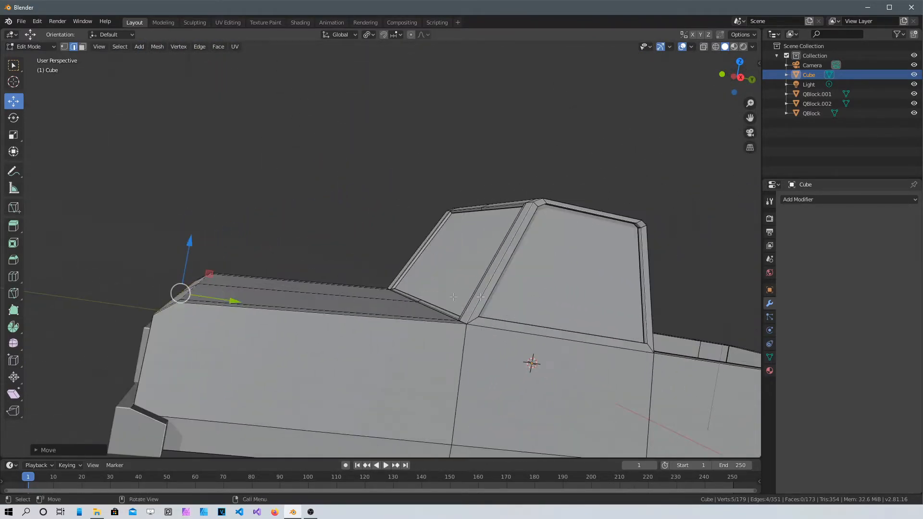
# - Examine the truck's cab, cargo bed and tailgate from several angles
pyautogui.scroll(-3, 391, 270)
pyautogui.moveTo(421, 265); pyautogui.dragTo(328, 248, button='middle')
pyautogui.scroll(-3, 258, 204)
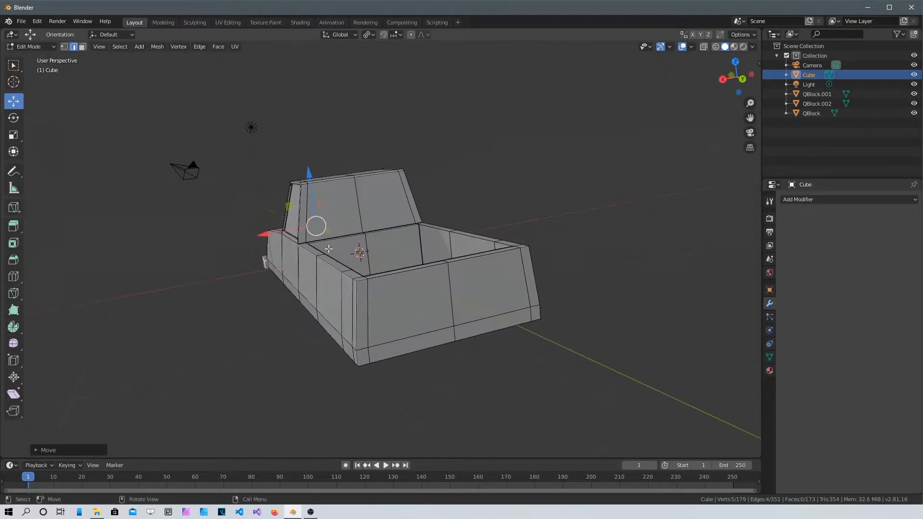
pyautogui.scroll(5, 421, 277)
pyautogui.moveTo(421, 276); pyautogui.dragTo(431, 370, button='middle')
pyautogui.scroll(-2, 405, 309)
pyautogui.moveTo(382, 333); pyautogui.dragTo(513, 323, button='middle')
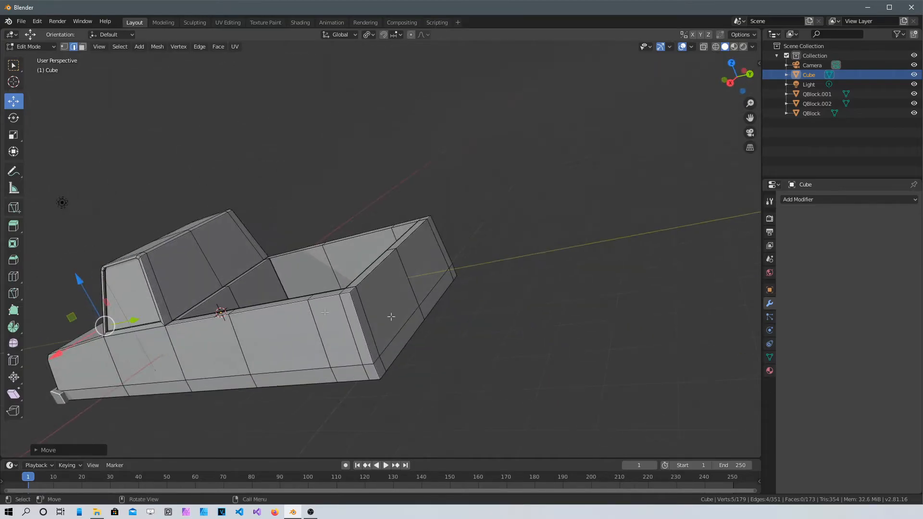
pyautogui.moveTo(391, 317); pyautogui.dragTo(472, 292, button='middle')
# - Leave Edit Mode and draw a QBlocker box across the lower tailgate in the back view as a rear bumper
pyautogui.press('ctrl+KP_1')
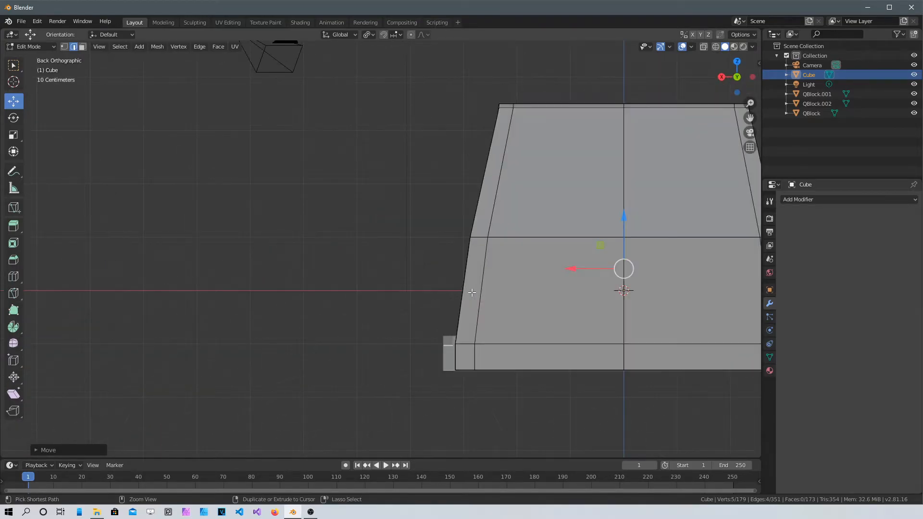
pyautogui.keyDown('shift'); pyautogui.moveTo(557, 292); pyautogui.dragTo(307, 293, button='middle'); pyautogui.keyUp('shift')
pyautogui.moveTo(365, 229); pyautogui.dragTo(352, 249, button='middle')
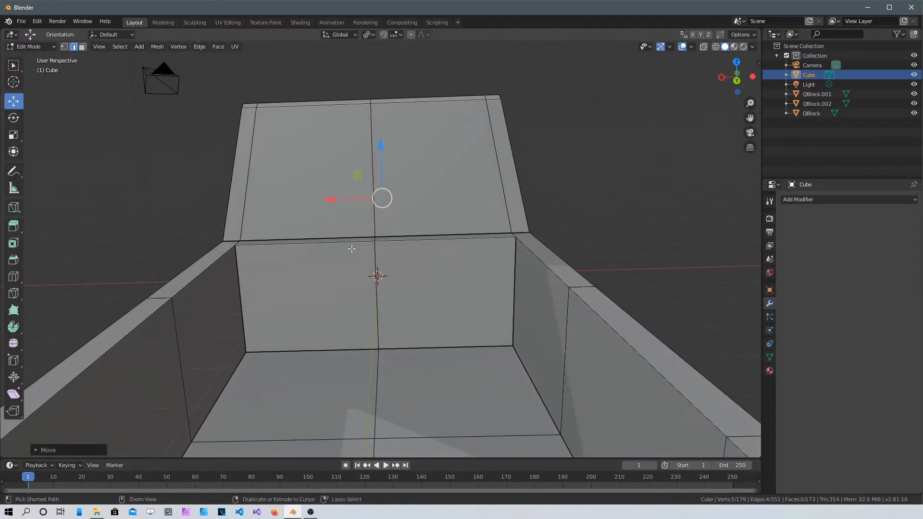
pyautogui.press('ctrl+KP_1')
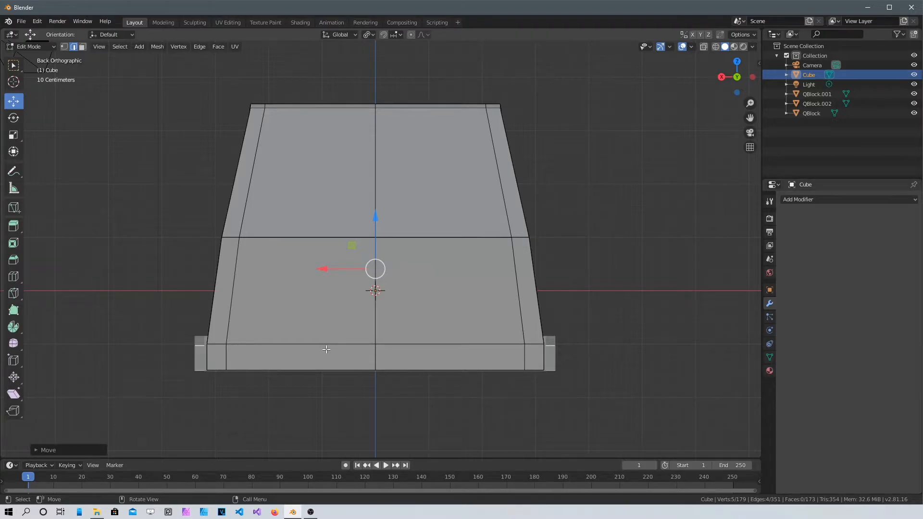
pyautogui.press('Tab')
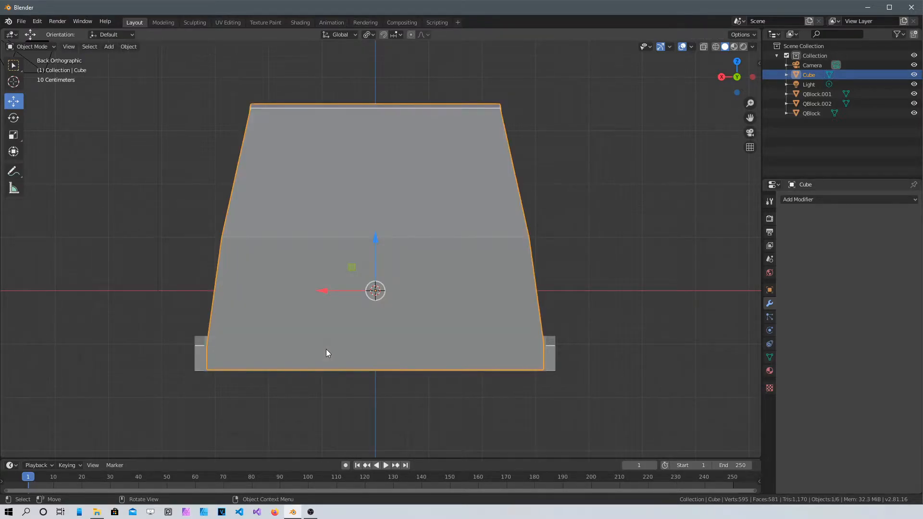
pyautogui.hotkey('shift', 'a')
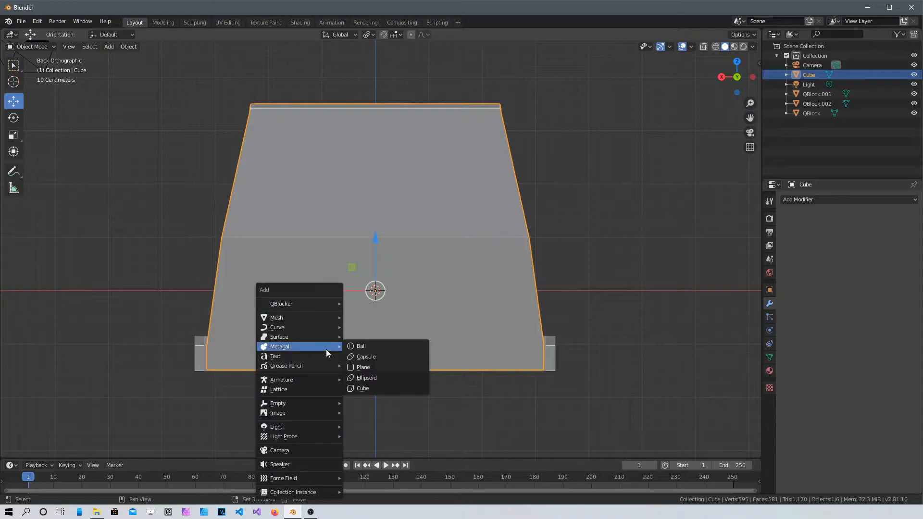
pyautogui.moveTo(344, 304)
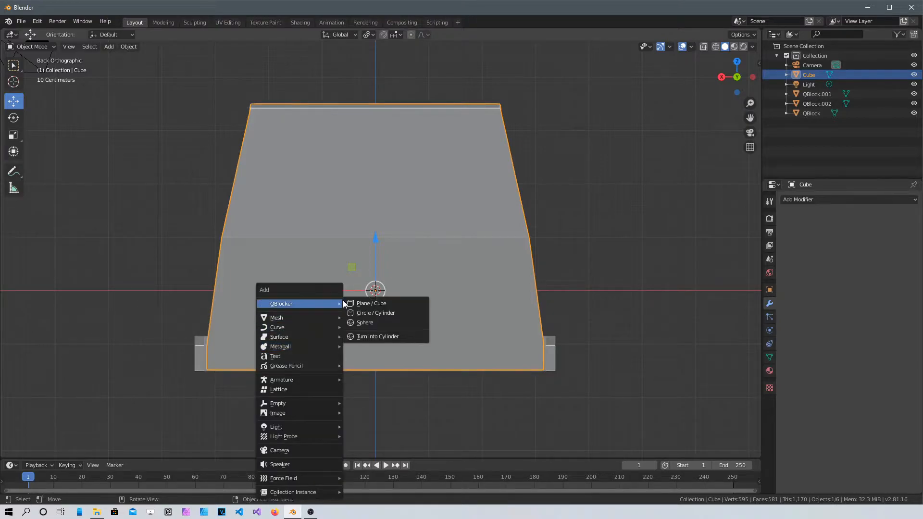
pyautogui.click(398, 305)
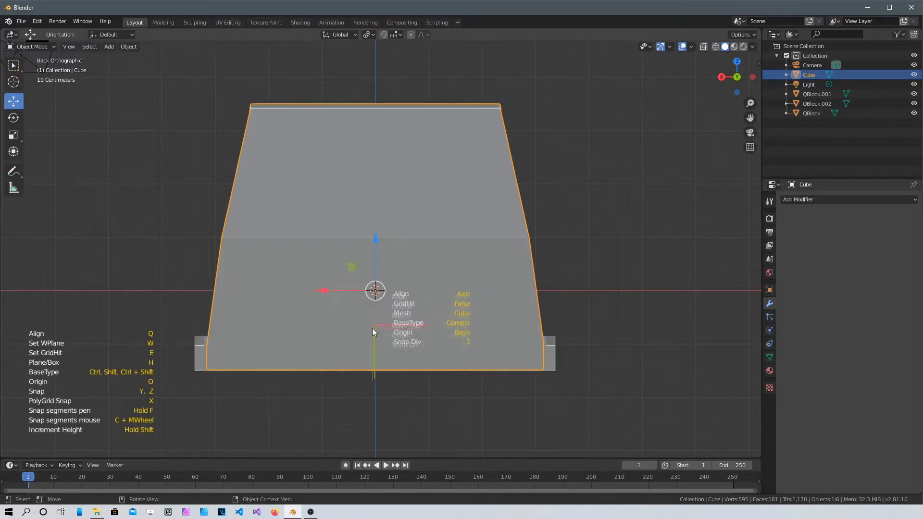
pyautogui.click(210, 335)
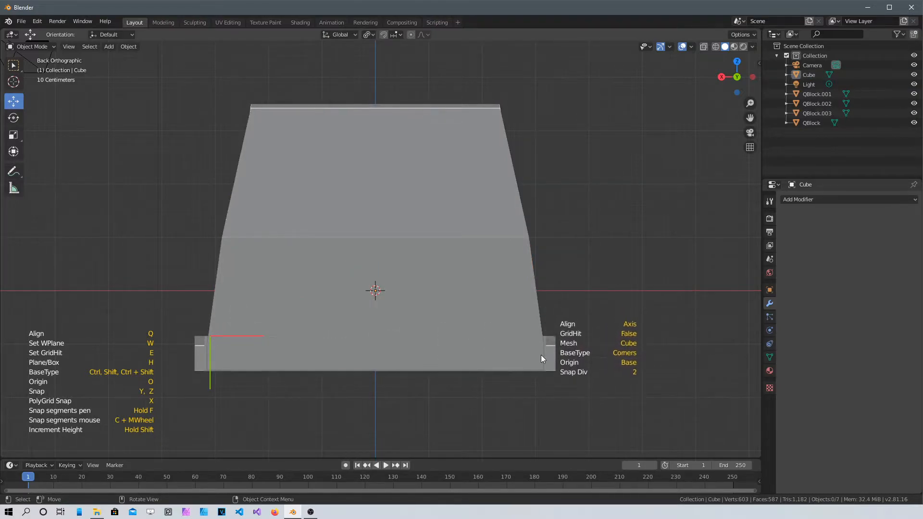
pyautogui.click(544, 368)
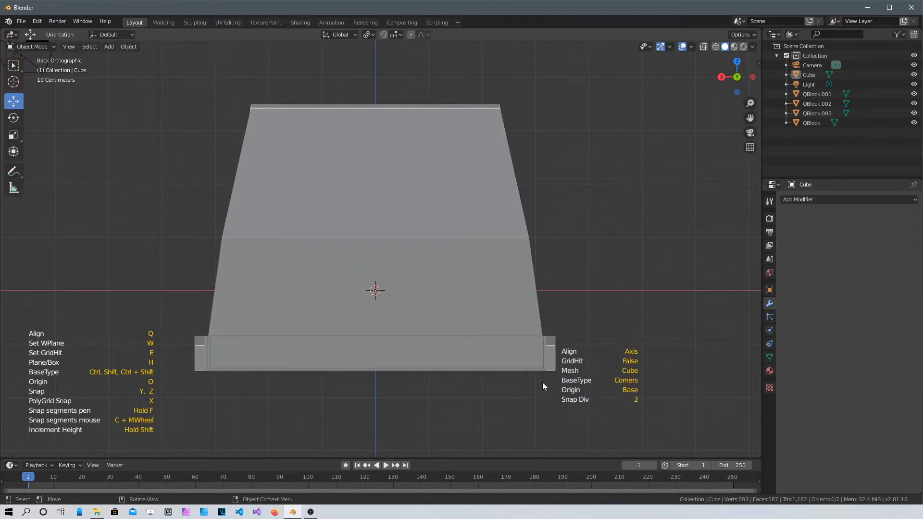
pyautogui.click(578, 305)
# - Scale the rear bumper to about 1.02 along X and shift it slightly along X to centre it on the tailgate
pyautogui.moveTo(632, 242); pyautogui.dragTo(438, 376, button='middle')
pyautogui.scroll(3, 386, 325)
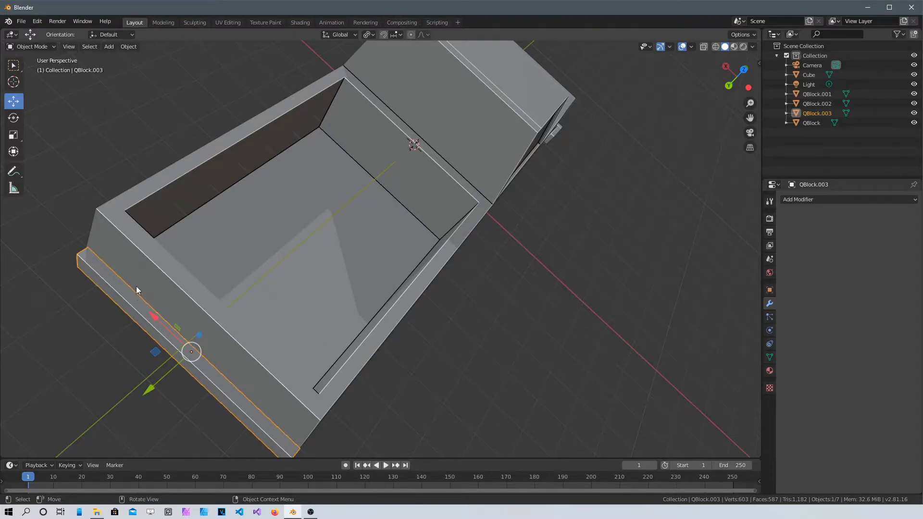
pyautogui.press('s')
pyautogui.press('x')
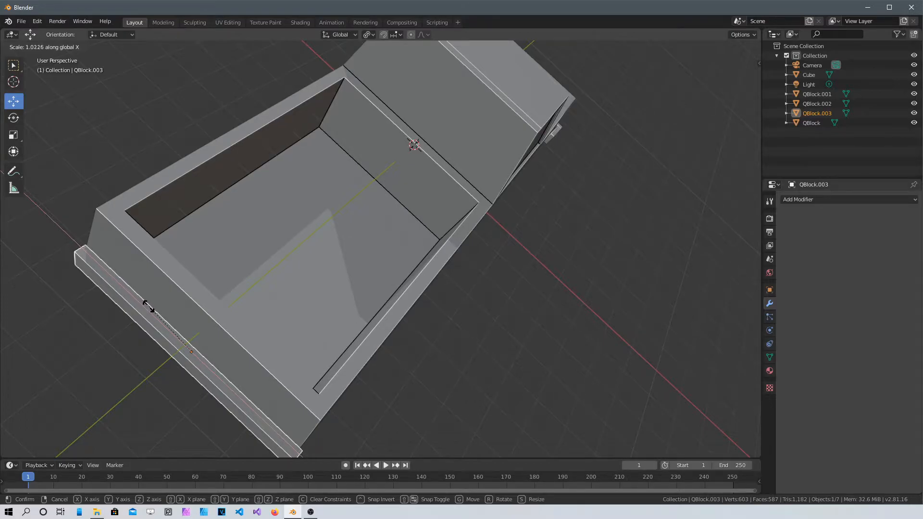
pyautogui.click(149, 306)
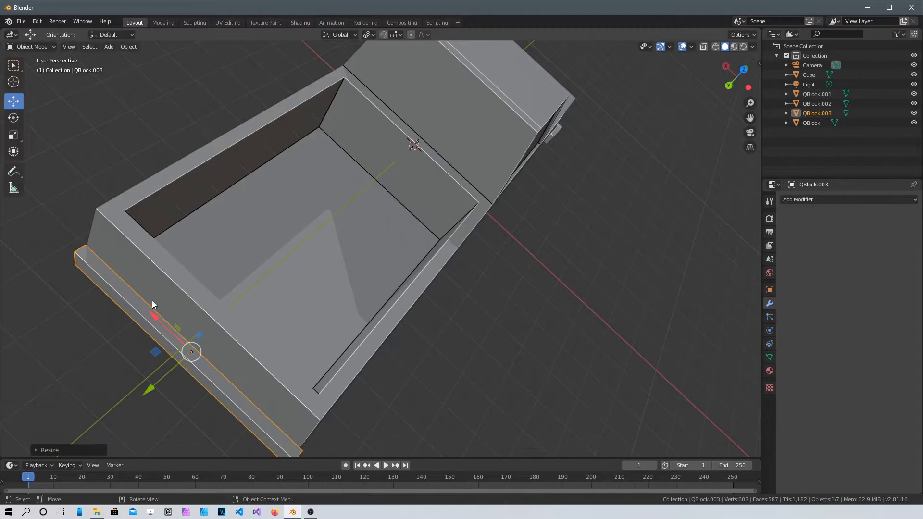
pyautogui.press('KP_7')
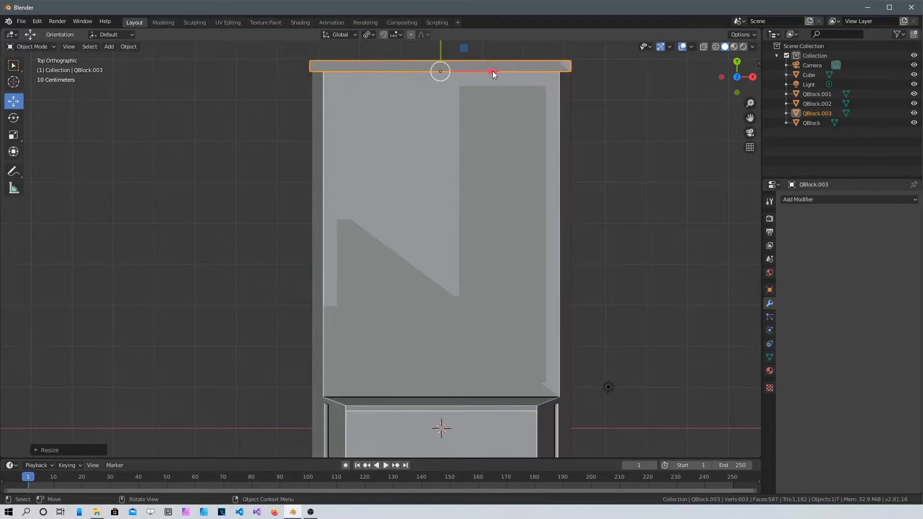
pyautogui.moveTo(492, 70); pyautogui.dragTo(489, 72)
# - Open the rear bumper's mesh for editing and extrude both end faces outward by about 0.2 m
pyautogui.moveTo(370, 160); pyautogui.dragTo(375, 116, button='middle')
pyautogui.press('Tab')
pyautogui.press('ctrl+KP_1')
pyautogui.press('e')
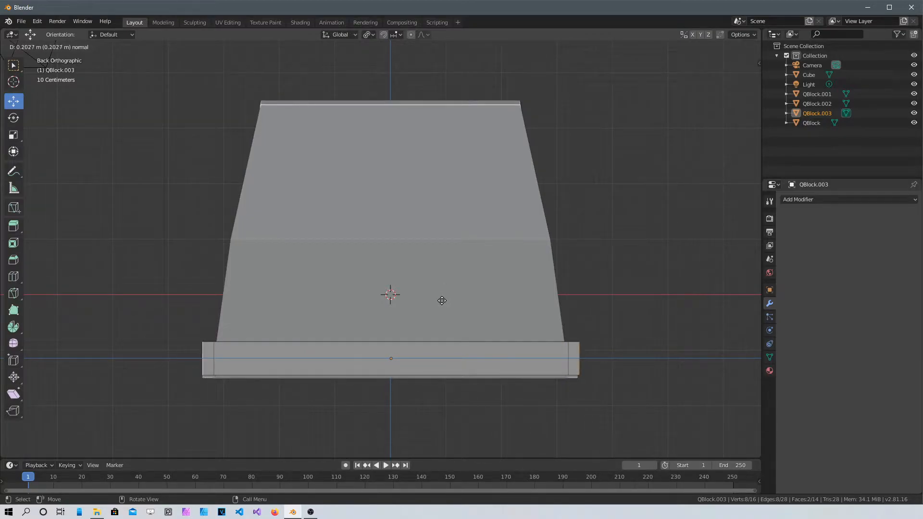
pyautogui.click(442, 300)
# - Select the forward-facing faces of the bumper's two end extensions and extrude them about 0.57 m along the truck's sides
pyautogui.moveTo(512, 363); pyautogui.dragTo(173, 207, button='middle')
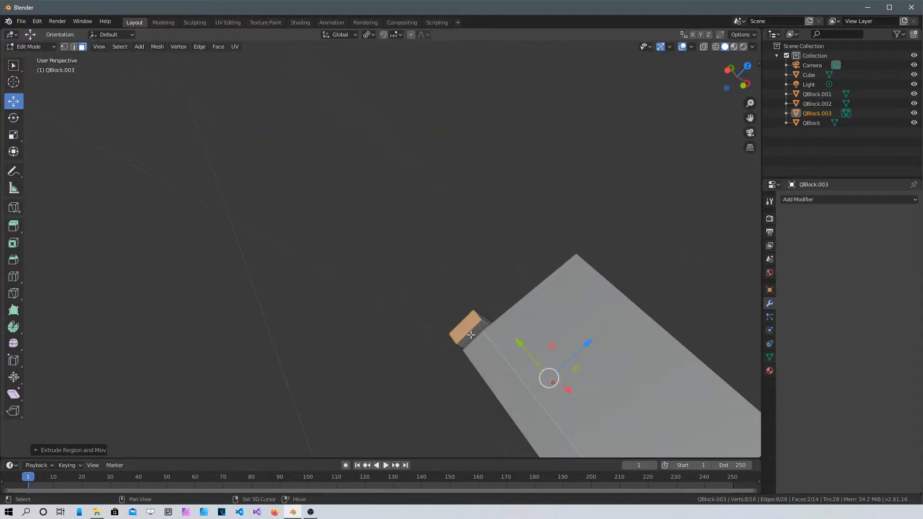
pyautogui.keyDown('shift'); pyautogui.click(472, 334); pyautogui.keyUp('shift')
pyautogui.click(472, 334)
pyautogui.moveTo(328, 208); pyautogui.dragTo(421, 256, button='middle')
pyautogui.keyDown('shift'); pyautogui.click(299, 178); pyautogui.keyUp('shift')
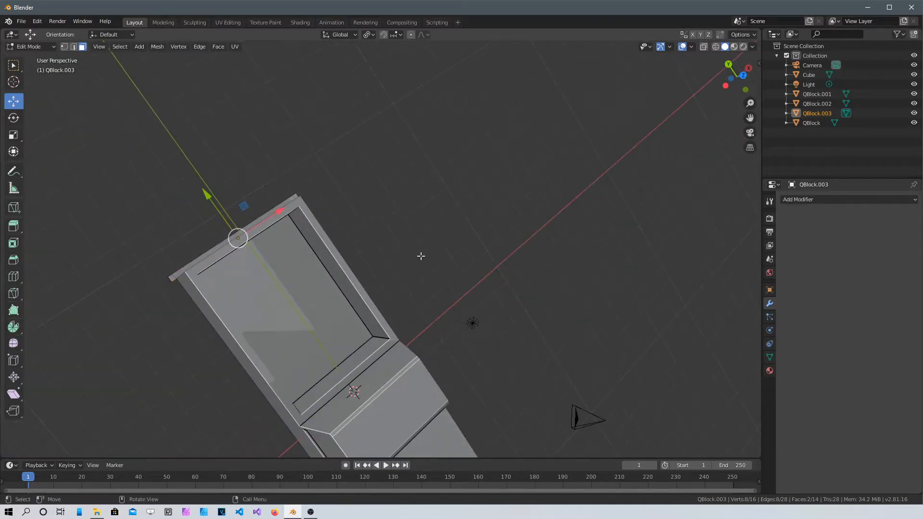
pyautogui.press('e')
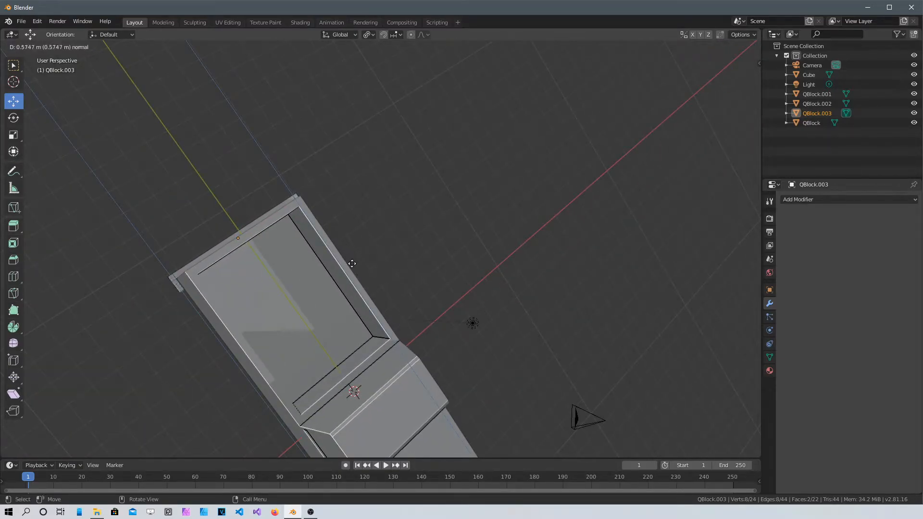
pyautogui.click(352, 264)
# - Scale the forward end faces of the bumper's side wraps down along Z to taper them
pyautogui.moveTo(352, 264); pyautogui.dragTo(321, 287, button='middle')
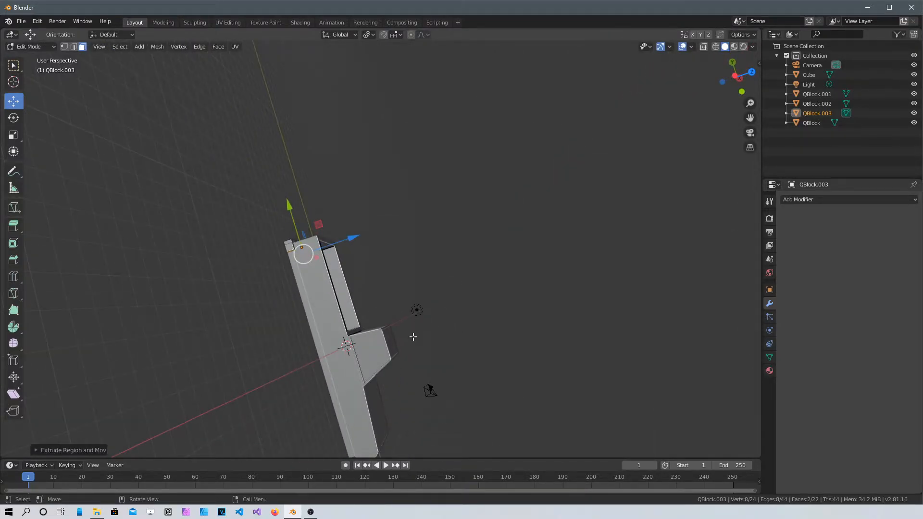
pyautogui.press('KP_7')
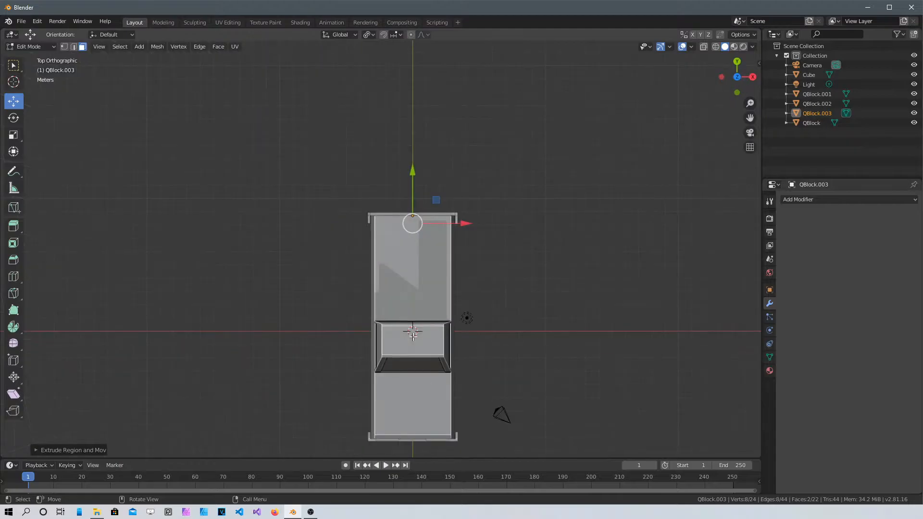
pyautogui.scroll(6, 435, 392)
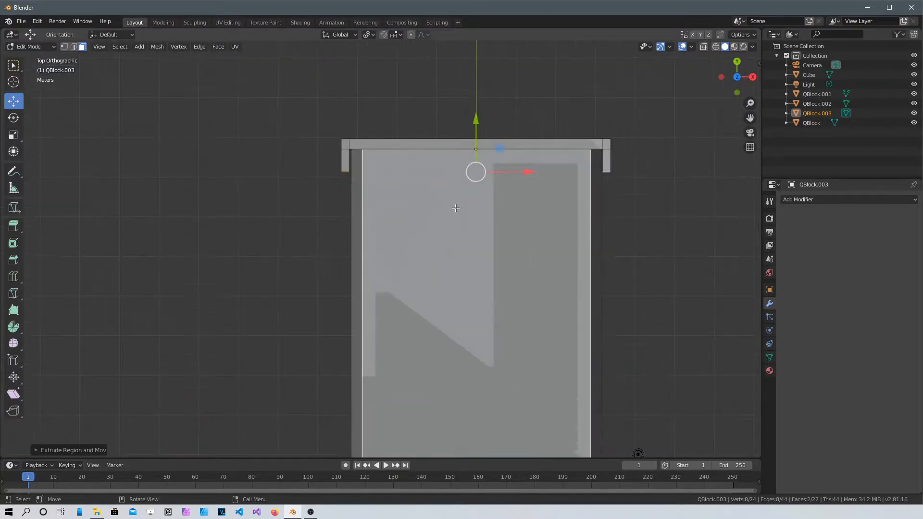
pyautogui.moveTo(488, 188); pyautogui.dragTo(509, 237, button='middle')
pyautogui.moveTo(612, 168); pyautogui.dragTo(585, 181, button='middle')
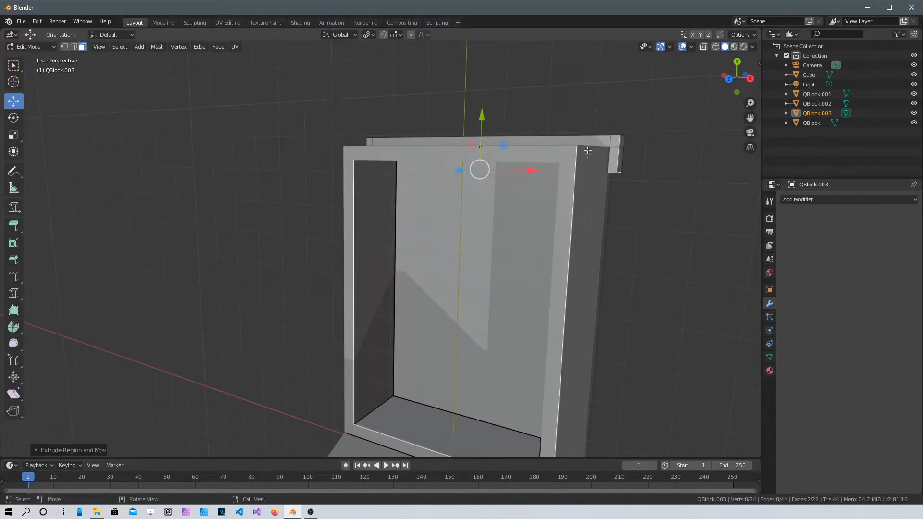
pyautogui.moveTo(531, 203); pyautogui.dragTo(315, 238, button='middle')
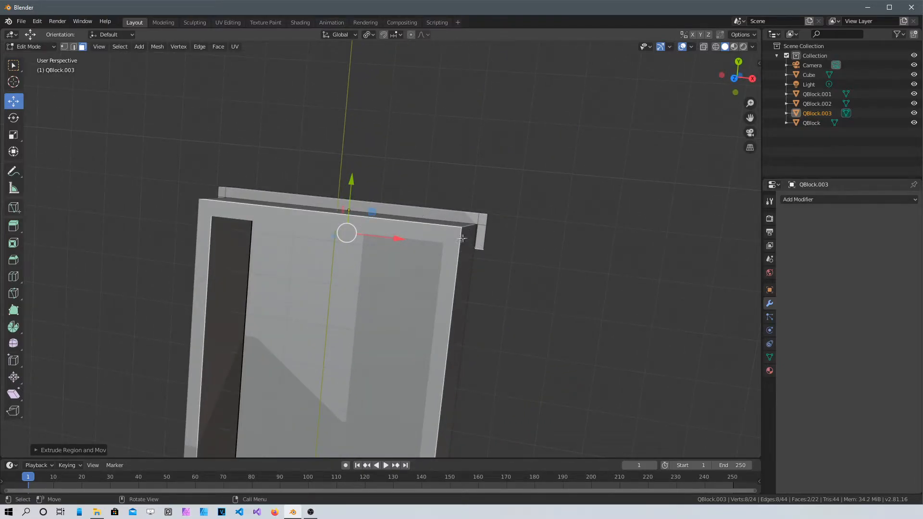
pyautogui.moveTo(446, 255); pyautogui.dragTo(457, 219, button='middle')
pyautogui.moveTo(323, 272); pyautogui.dragTo(226, 284, button='middle')
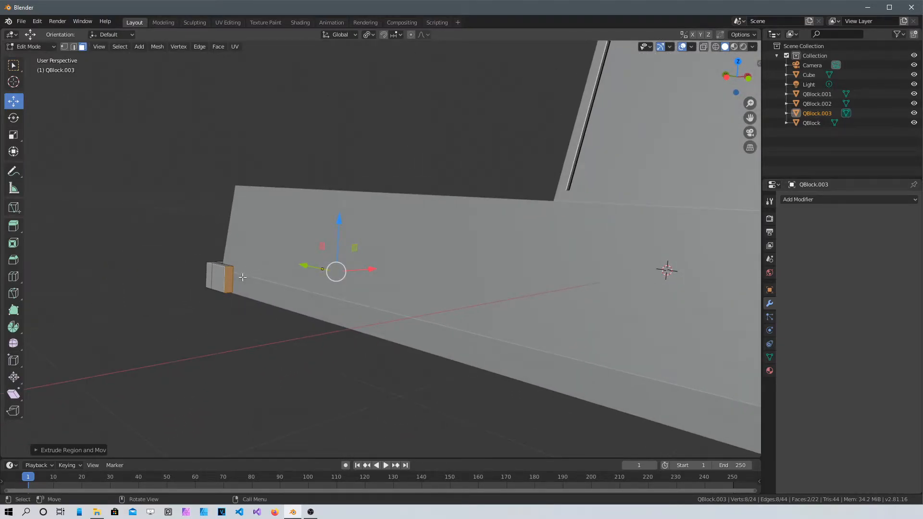
pyautogui.press('s')
pyautogui.press('z')
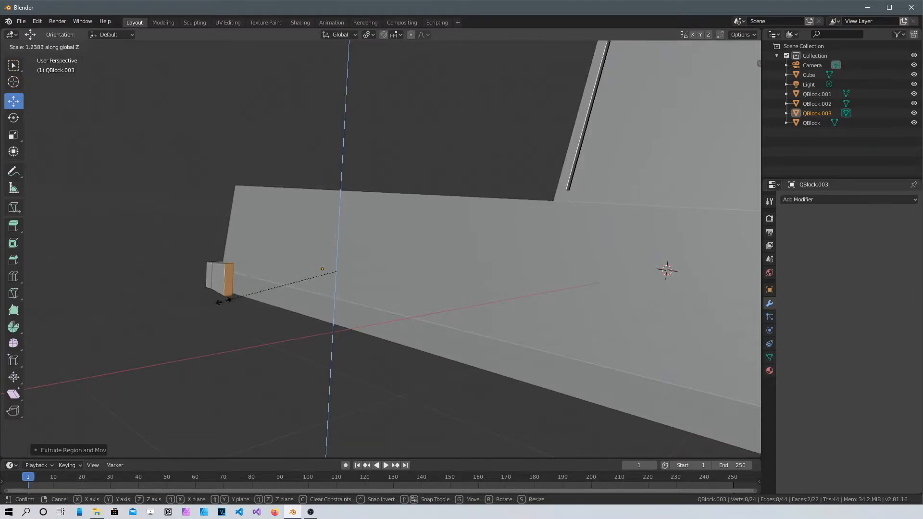
pyautogui.click(271, 297)
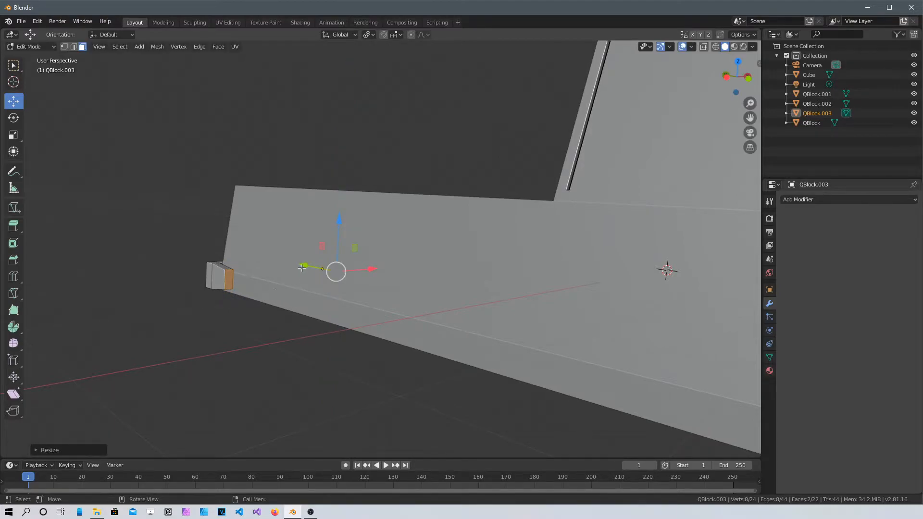
# - Adjust the height of the tapered end faces along Z, and select the whole linked bumper and lower it slightly
pyautogui.moveTo(342, 220); pyautogui.dragTo(339, 222)
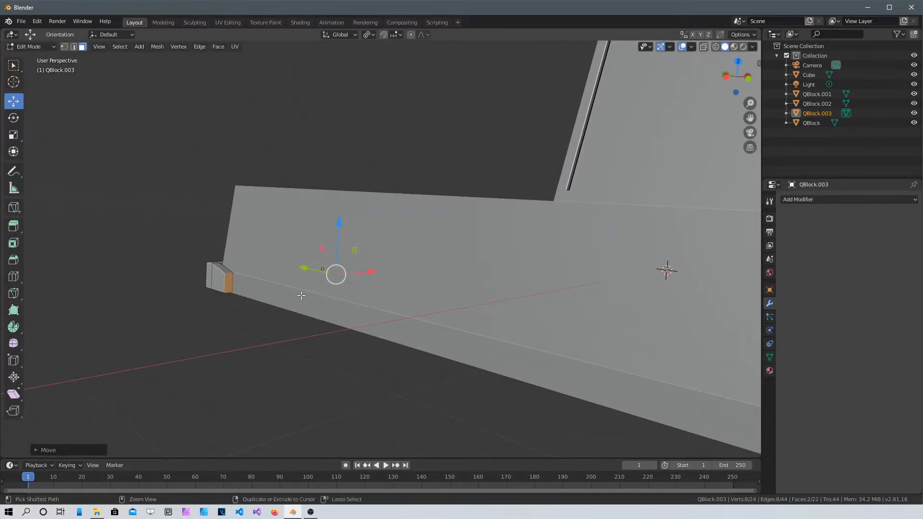
pyautogui.press('ctrl+KP_3')
pyautogui.scroll(4, 417, 268)
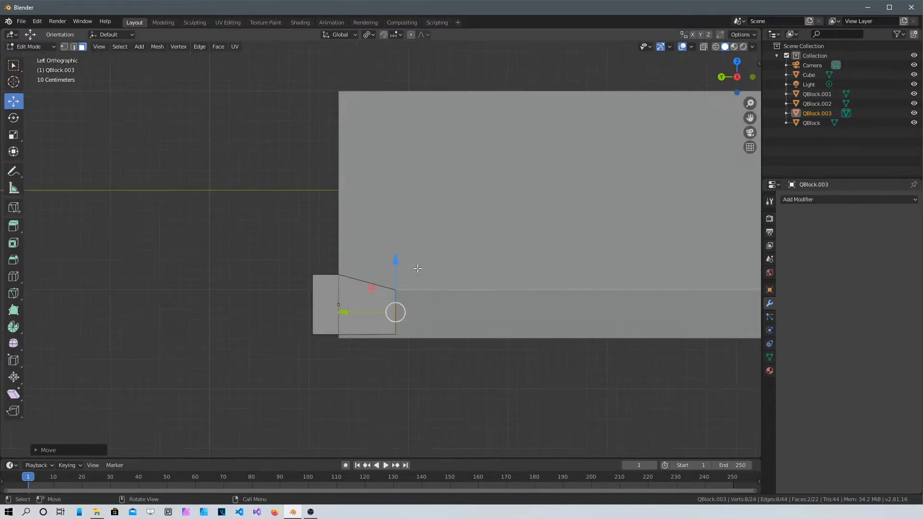
pyautogui.moveTo(397, 262); pyautogui.dragTo(396, 260)
pyautogui.hotkey('ctrl', 'l')
pyautogui.moveTo(346, 253); pyautogui.dragTo(348, 263)
# - Select the bumper's five top faces, from one side wrap around to the other, and raise them along Z
pyautogui.scroll(2, 400, 308)
pyautogui.moveTo(399, 308); pyautogui.dragTo(368, 312, button='middle')
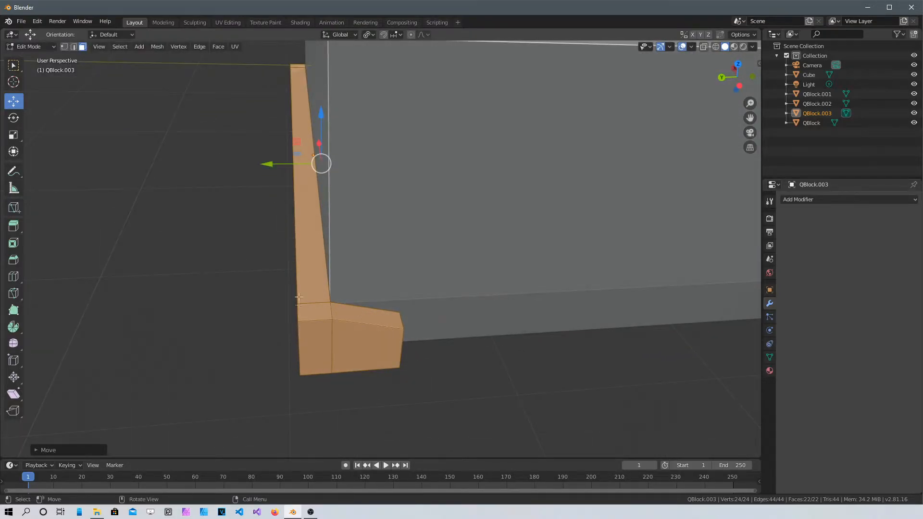
pyautogui.click(350, 315)
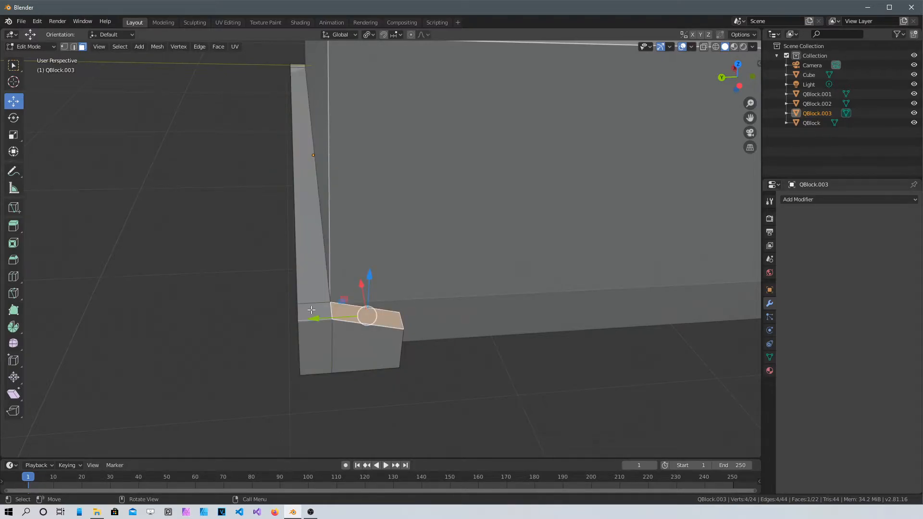
pyautogui.click(309, 309)
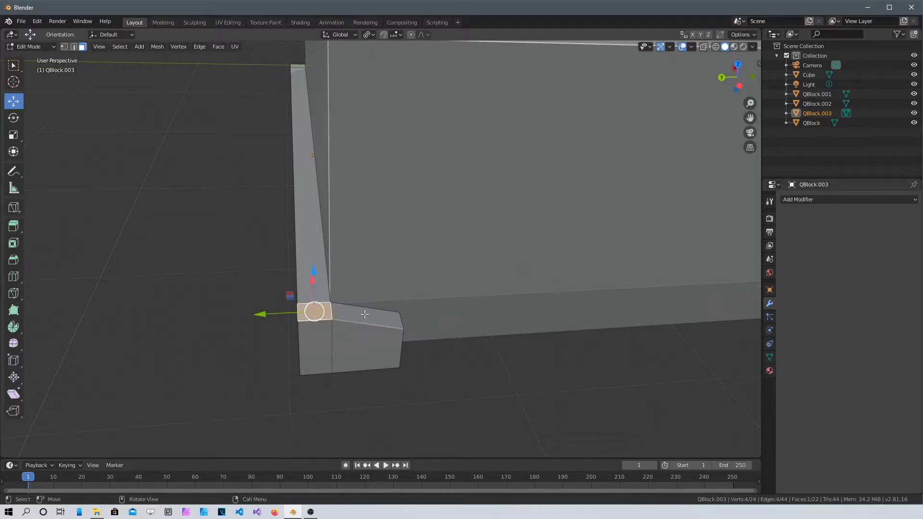
pyautogui.hotkey('ctrl', 'z')
pyautogui.keyDown('shift'); pyautogui.click(308, 310); pyautogui.keyUp('shift')
pyautogui.keyDown('shift'); pyautogui.click(314, 207); pyautogui.keyUp('shift')
pyautogui.moveTo(315, 207); pyautogui.dragTo(168, 310, button='middle')
pyautogui.keyDown('shift'); pyautogui.click(167, 310); pyautogui.keyUp('shift')
pyautogui.keyDown('shift'); pyautogui.click(128, 269); pyautogui.keyUp('shift')
pyautogui.moveTo(128, 270); pyautogui.dragTo(495, 245, button='middle')
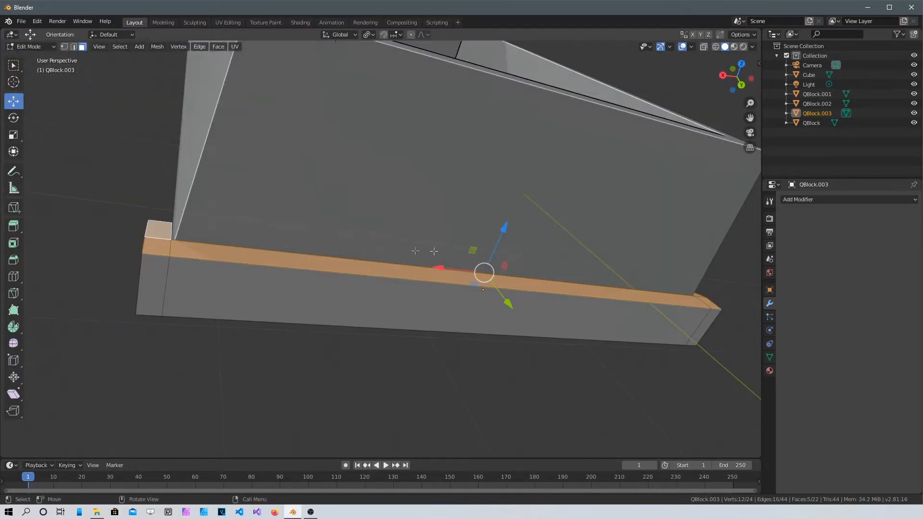
pyautogui.press('g')
pyautogui.click(505, 215)
# - Lower the rear bumper's selected top faces slightly along Z to refine its height
pyautogui.moveTo(552, 293); pyautogui.dragTo(693, 224, button='middle')
pyautogui.scroll(4, 527, 300)
pyautogui.moveTo(528, 300); pyautogui.dragTo(625, 267, button='middle')
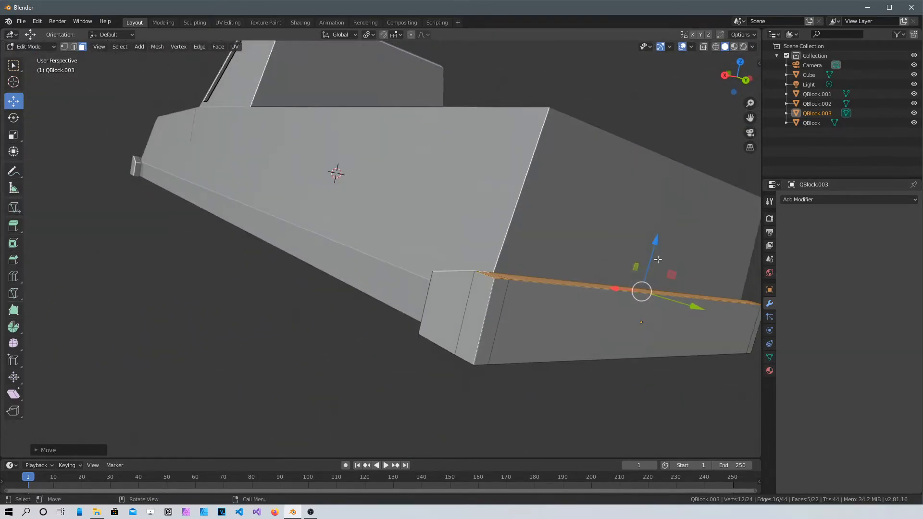
pyautogui.moveTo(658, 243); pyautogui.dragTo(636, 262)
pyautogui.moveTo(636, 262); pyautogui.dragTo(485, 306, button='middle')
pyautogui.scroll(-8, 472, 305)
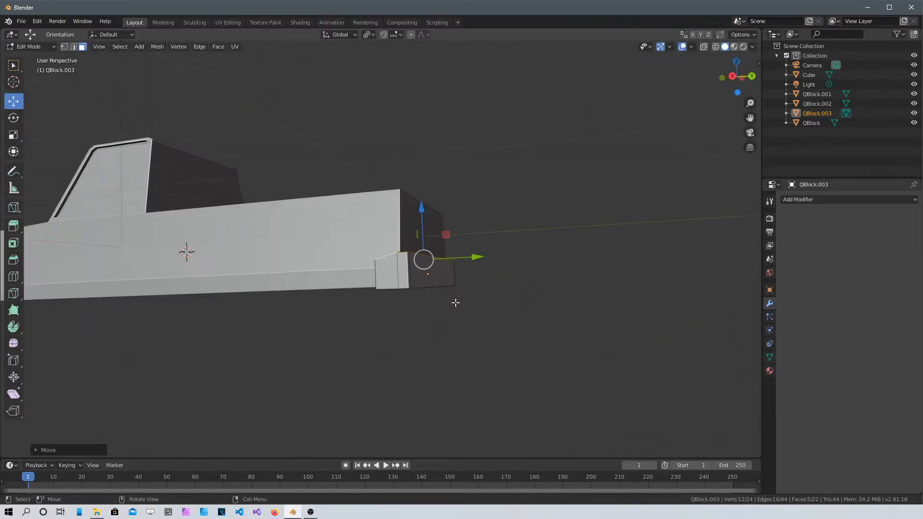
# - Return the rear bumper to Object Mode in the back orthographic view
pyautogui.moveTo(425, 303); pyautogui.dragTo(210, 321, button='middle')
pyautogui.scroll(5, 465, 296)
pyautogui.moveTo(560, 297); pyautogui.dragTo(513, 344, button='middle')
pyautogui.scroll(-3, 532, 295)
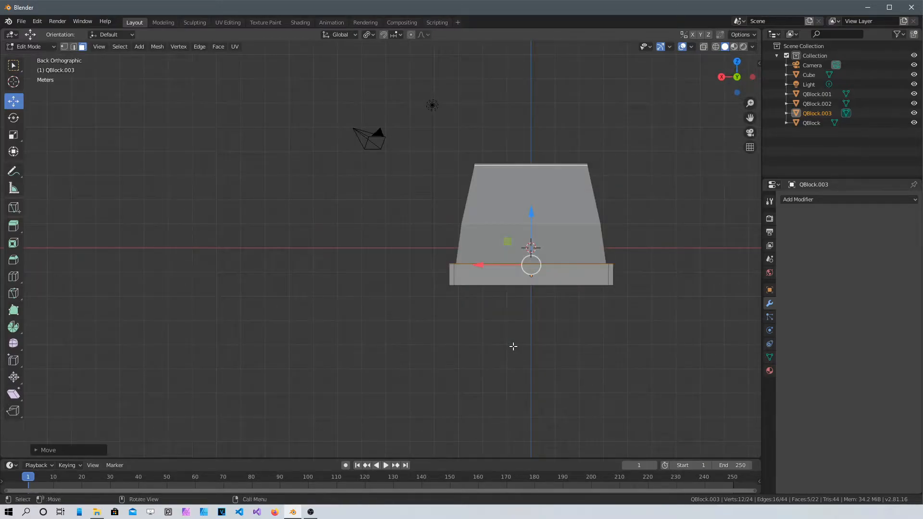
pyautogui.scroll(6, 565, 295)
pyautogui.keyDown('shift'); pyautogui.moveTo(650, 314); pyautogui.dragTo(293, 319, button='middle'); pyautogui.keyUp('shift')
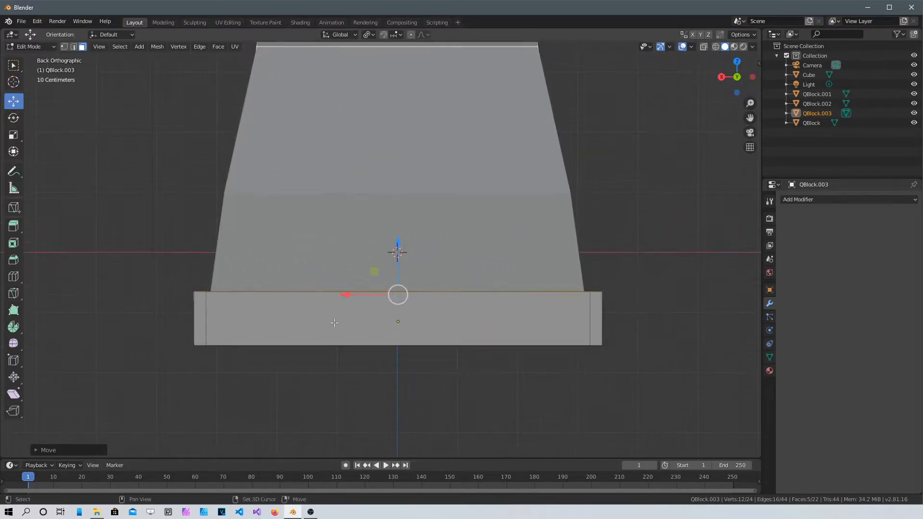
pyautogui.scroll(3, 423, 316)
pyautogui.keyDown('shift'); pyautogui.moveTo(423, 316); pyautogui.dragTo(451, 250, button='middle'); pyautogui.keyUp('shift')
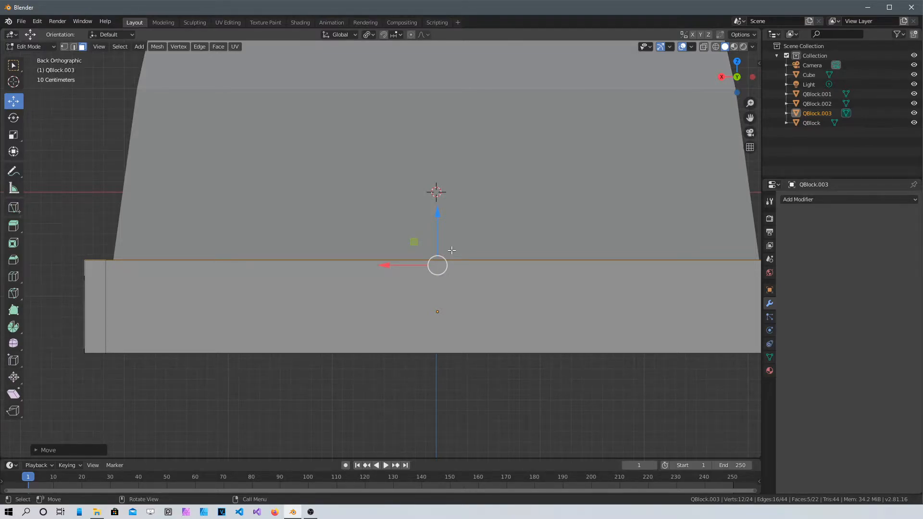
pyautogui.press('Tab')
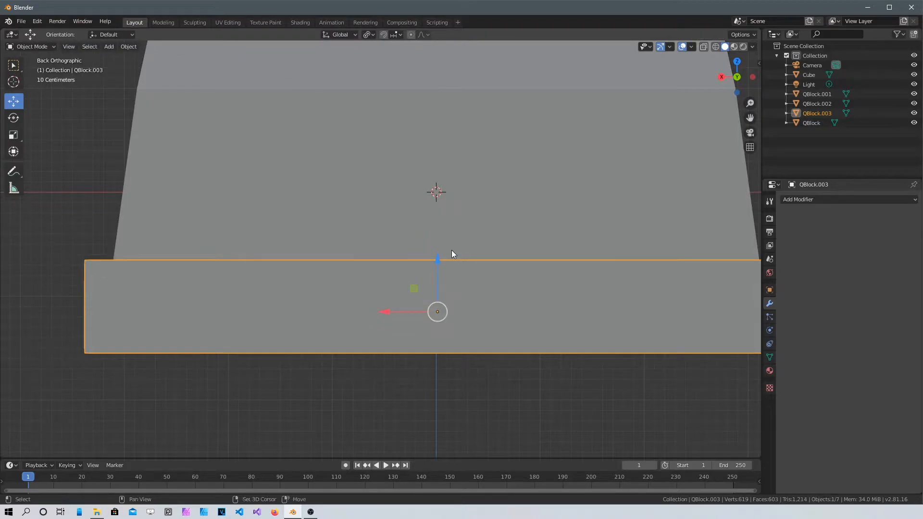
pyautogui.hotkey('shift', 'a')
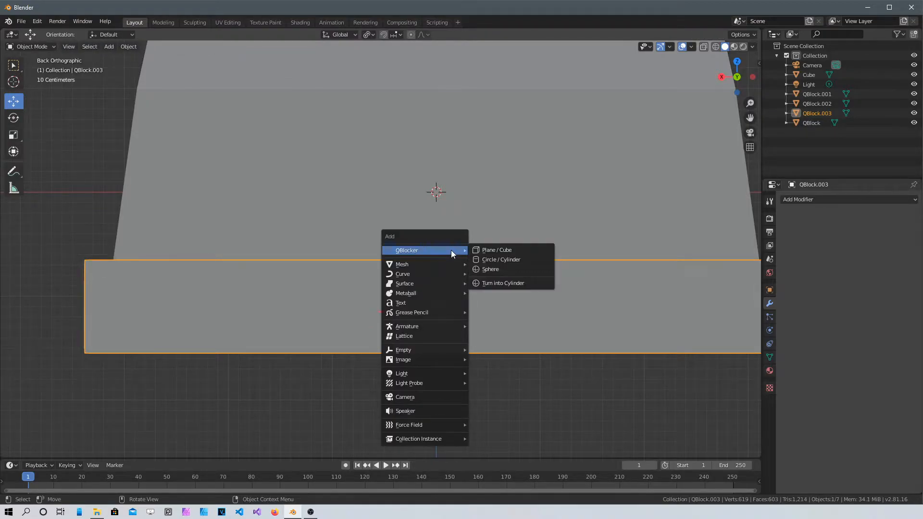
pyautogui.click(505, 249)
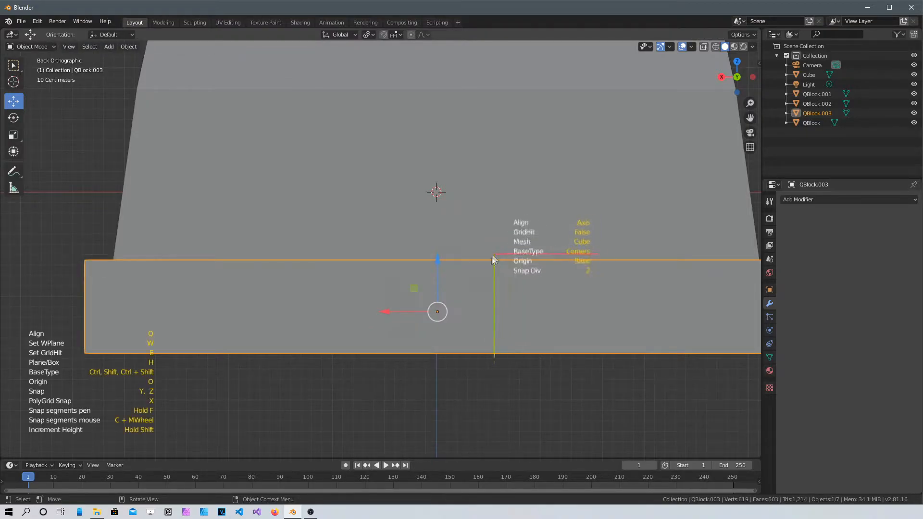
pyautogui.rightClick(486, 285)
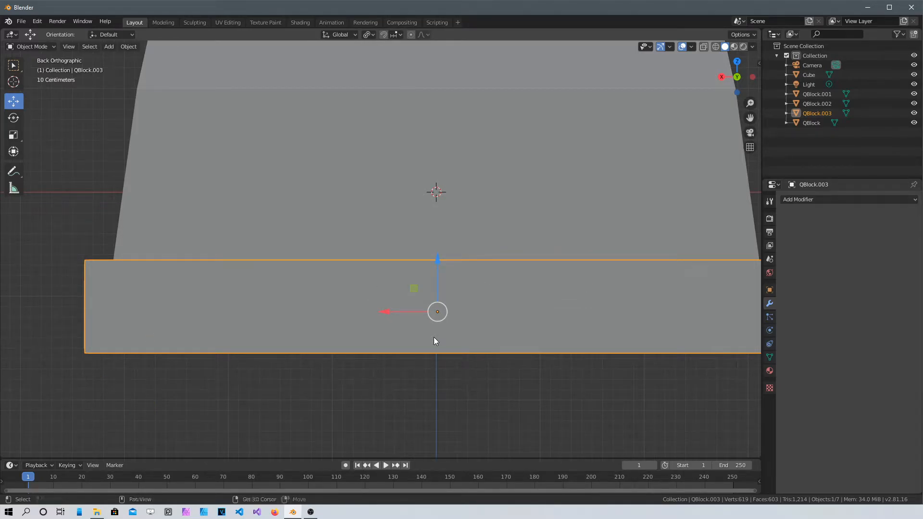
# - Snap the 3D cursor to the selected rear bumper and add a cube mesh at that point
pyautogui.press('g')
pyautogui.click(443, 315)
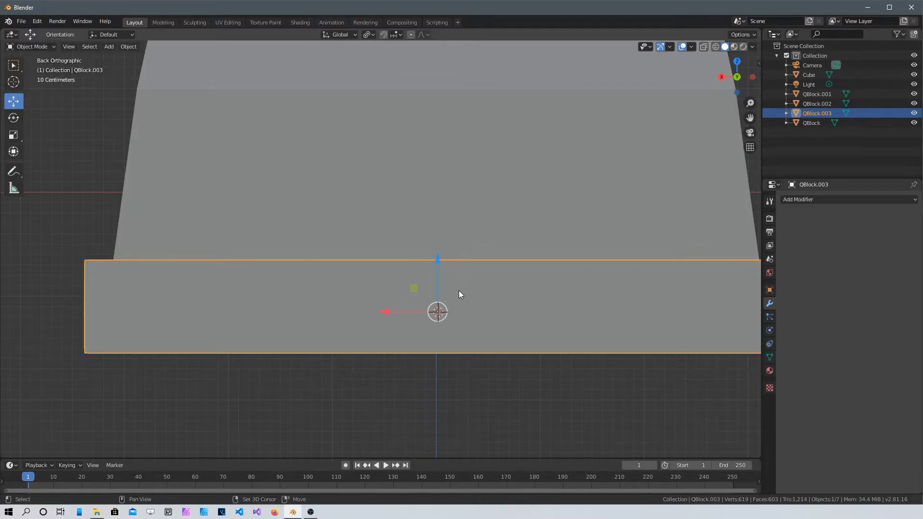
pyautogui.hotkey('shift', 's')
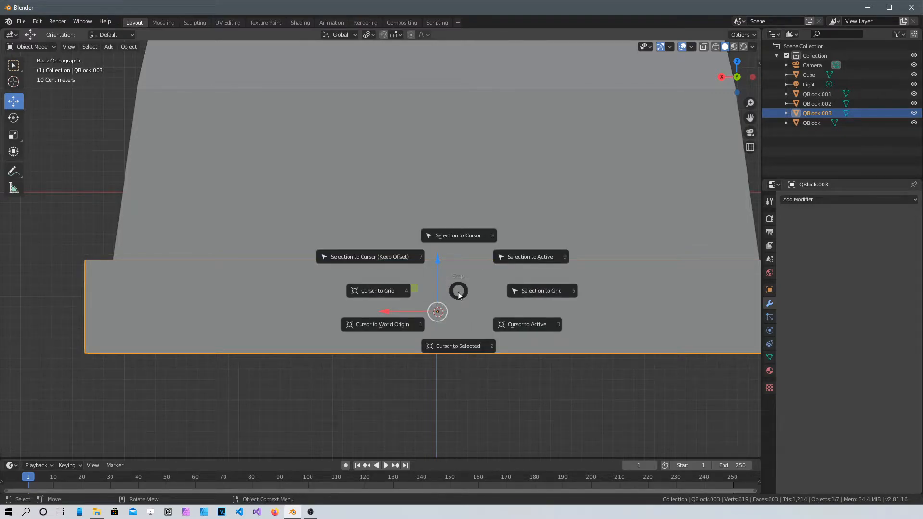
pyautogui.click(454, 345)
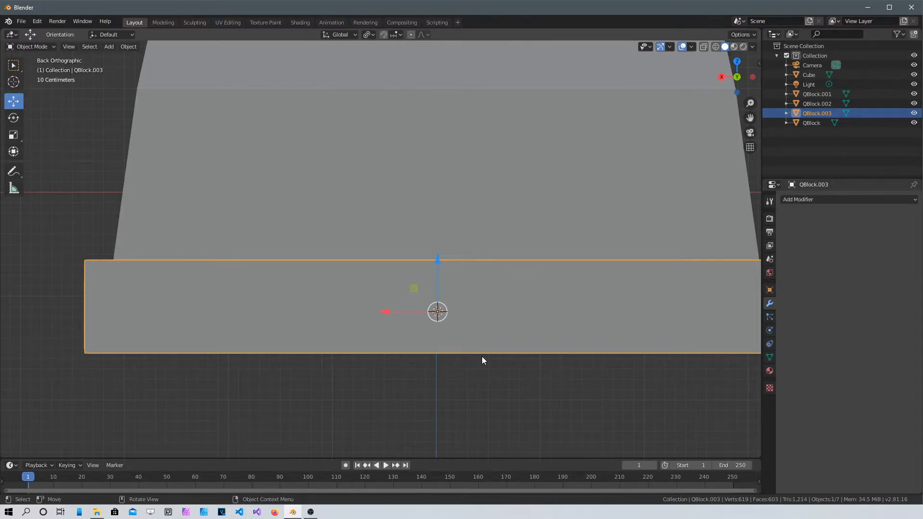
pyautogui.hotkey('shift', 'a')
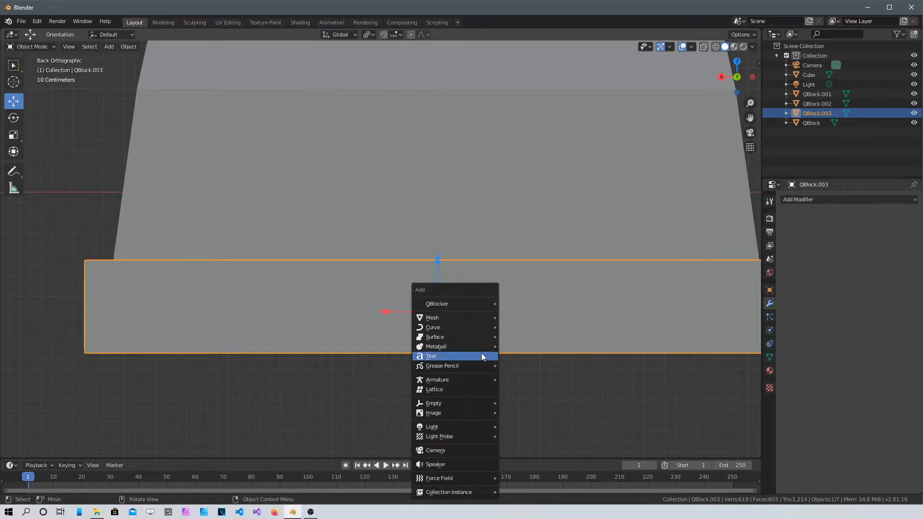
pyautogui.moveTo(486, 318)
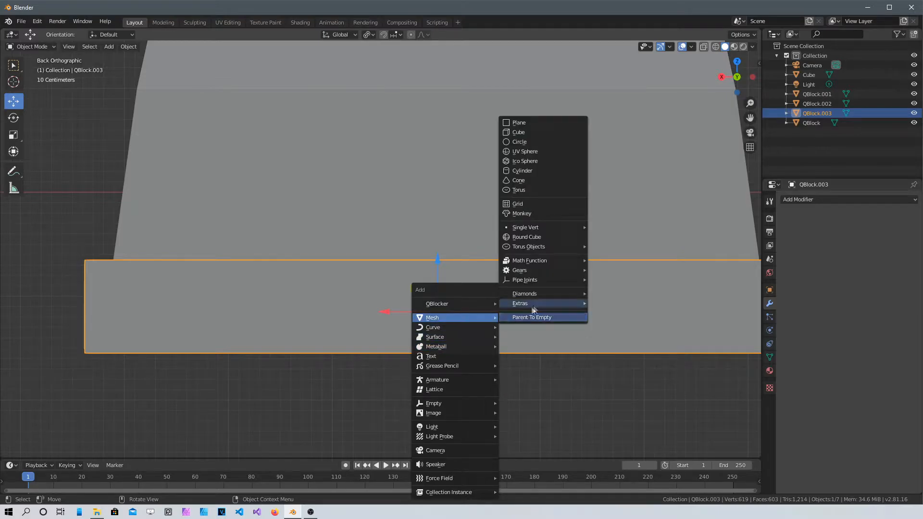
pyautogui.click(536, 131)
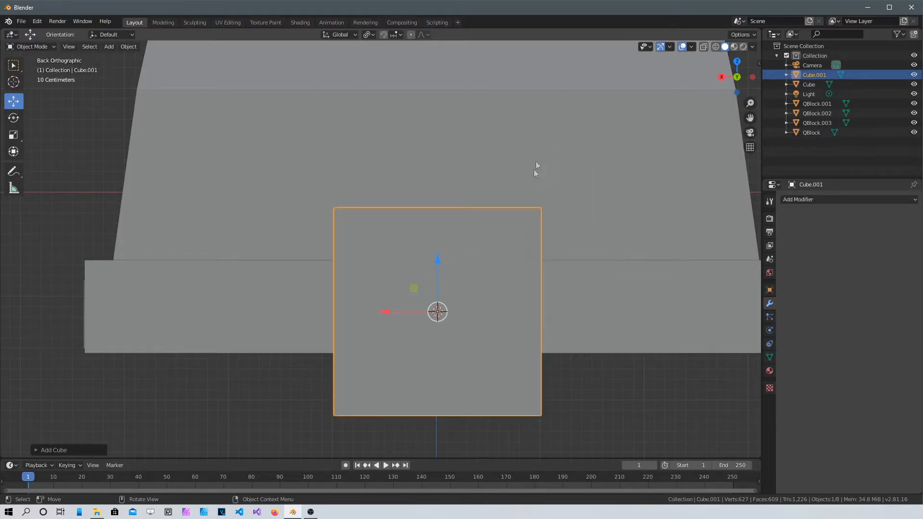
# - Scale the new cube down along Y into a thin plate and move it outward along Y onto the bumper's rear face
pyautogui.moveTo(536, 169); pyautogui.dragTo(580, 325, button='middle')
pyautogui.scroll(5, 390, 313)
pyautogui.scroll(-4, 572, 316)
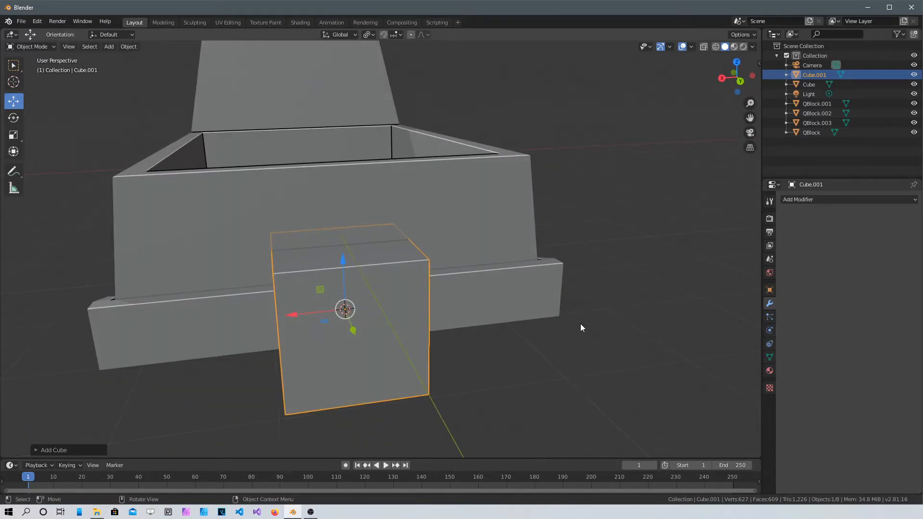
pyautogui.moveTo(457, 342); pyautogui.dragTo(452, 423, button='middle')
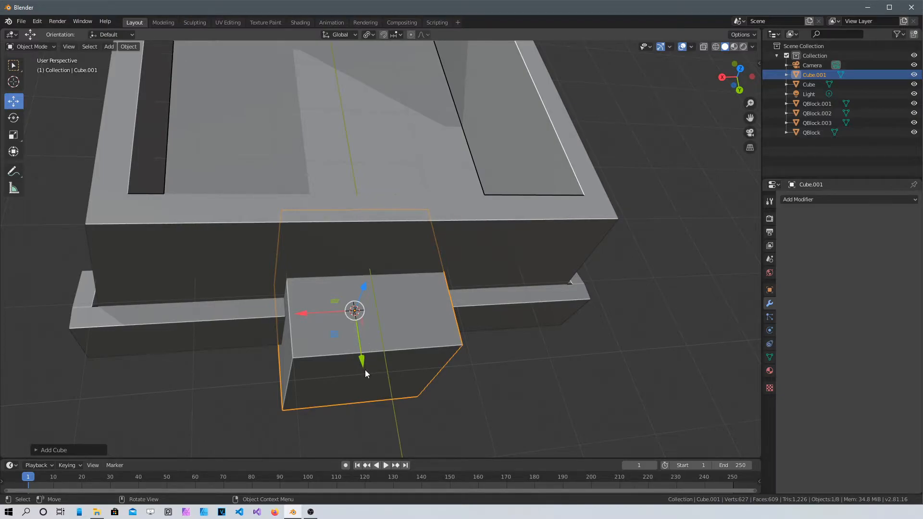
pyautogui.press('s')
pyautogui.press('y')
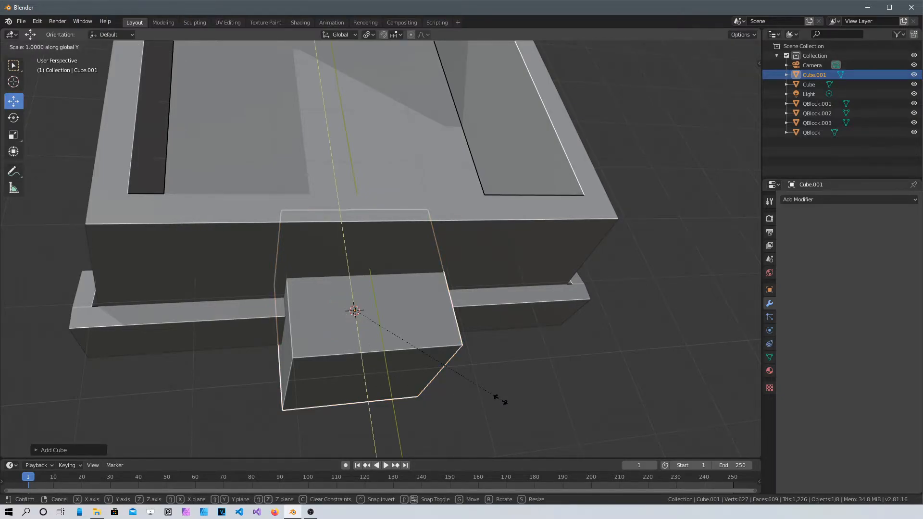
pyautogui.click(363, 320)
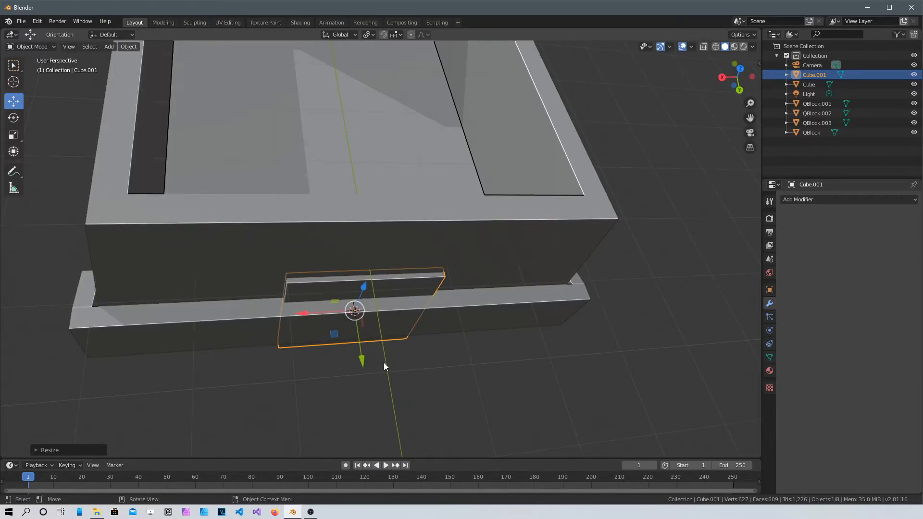
pyautogui.moveTo(361, 360); pyautogui.dragTo(367, 381)
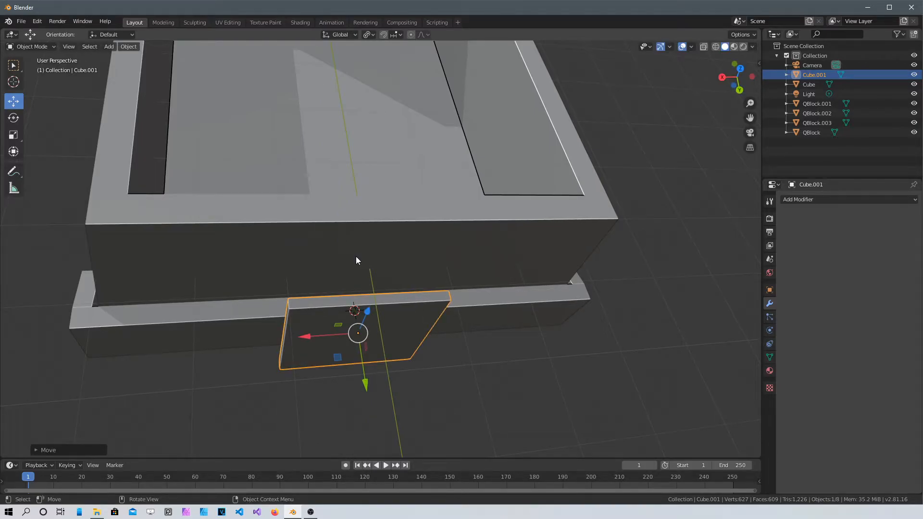
# - Scale the plate down along Z to fit within the rear bumper's height and raise it slightly
pyautogui.press('s')
pyautogui.press('z')
pyautogui.click(351, 312)
pyautogui.moveTo(351, 312)
pyautogui.mouseDown(button='middle')
pyautogui.moveTo(437, 356)
pyautogui.moveTo(364, 300)
pyautogui.moveTo(357, 311)
pyautogui.mouseUp(button='middle')
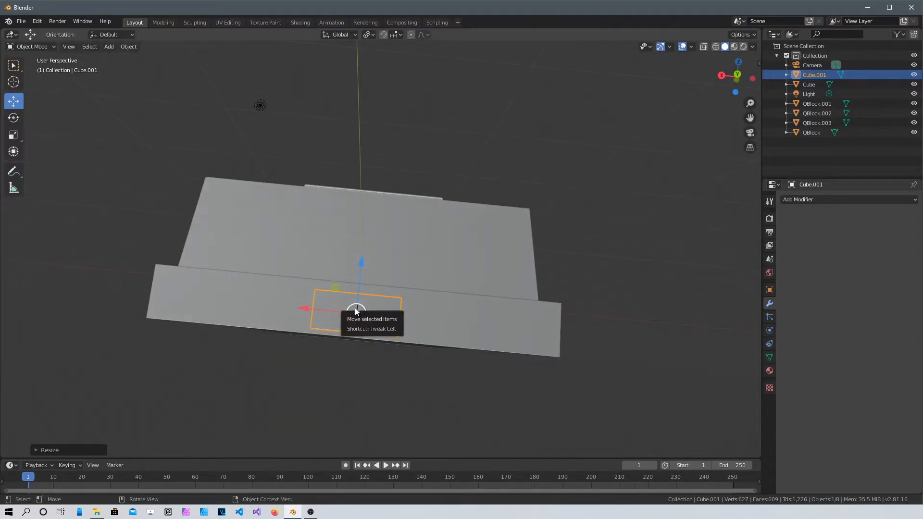
pyautogui.press('ctrl+KP_1')
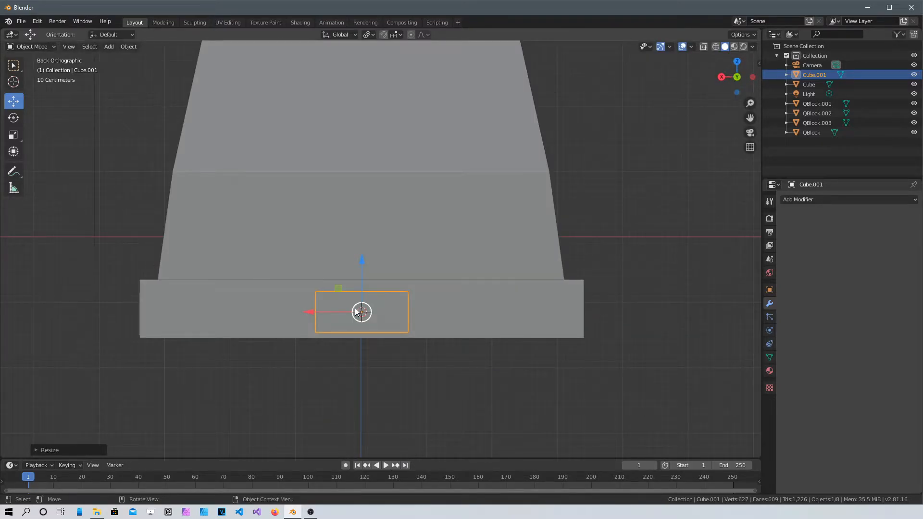
pyautogui.moveTo(357, 270); pyautogui.dragTo(358, 267)
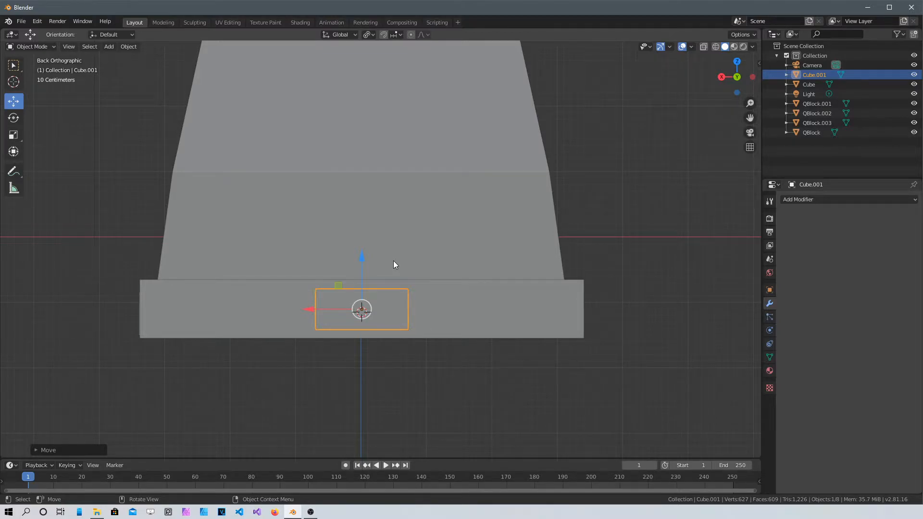
# - Check the plate's placement on the truck in the front, back and bottom orthographic views
pyautogui.press('KP_1')
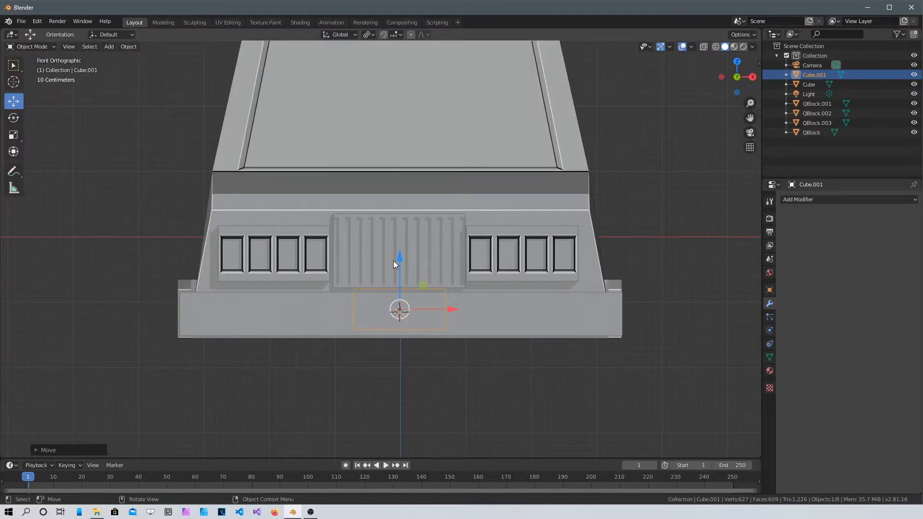
pyautogui.press('ctrl+KP_1')
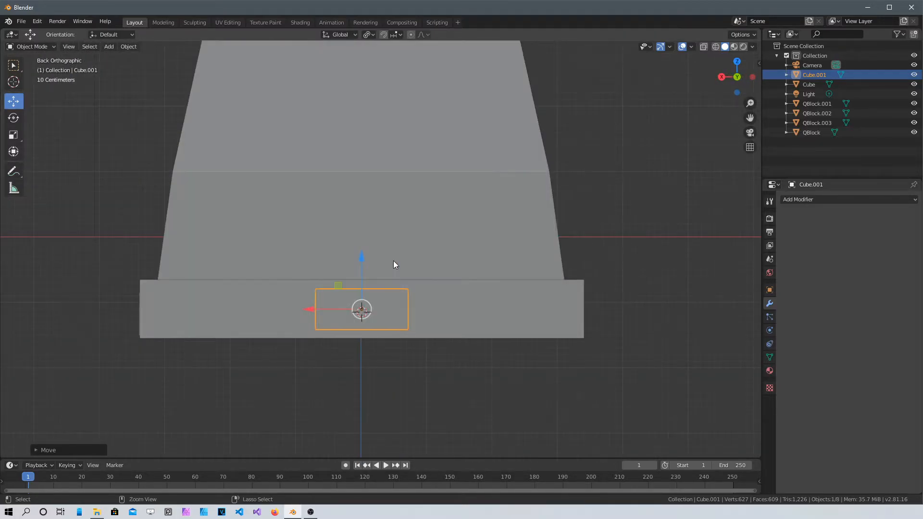
pyautogui.scroll(-4, 406, 259)
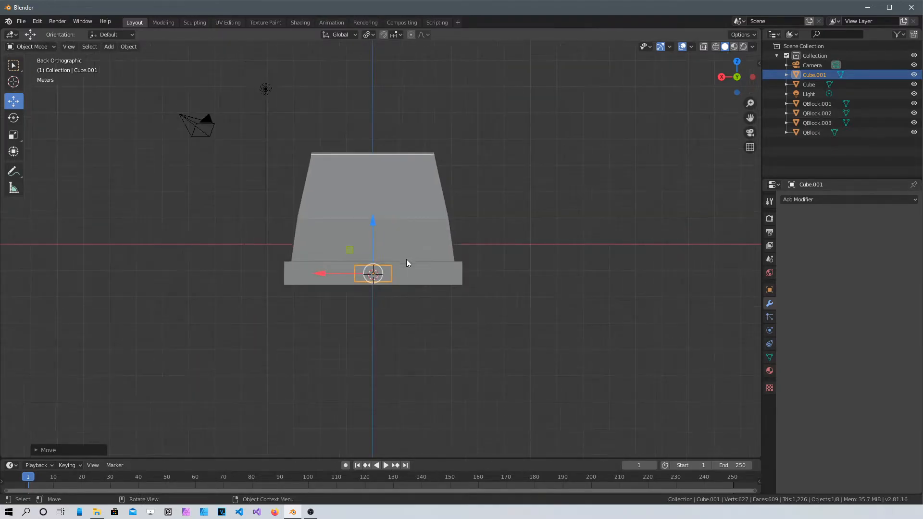
pyautogui.moveTo(406, 262)
pyautogui.mouseDown(button='middle')
pyautogui.moveTo(351, 272)
pyautogui.moveTo(448, 320)
pyautogui.moveTo(345, 342)
pyautogui.moveTo(295, 279)
pyautogui.moveTo(326, 319)
pyautogui.moveTo(394, 251)
pyautogui.mouseUp(button='middle')
pyautogui.press('ctrl+KP_7')
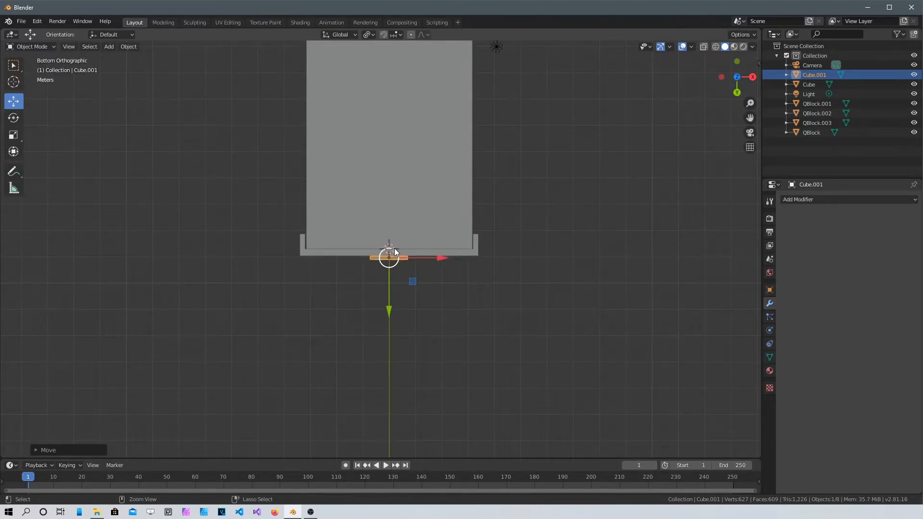
pyautogui.press('ctrl+KP_1')
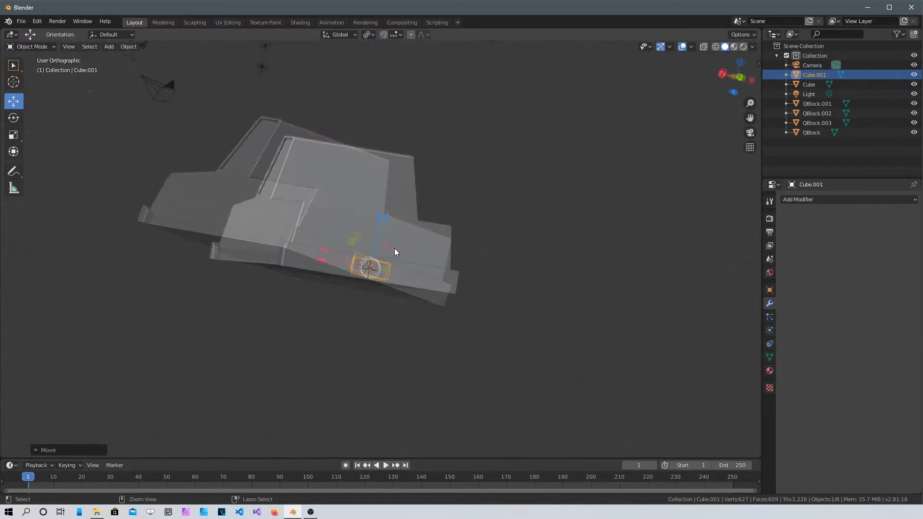
pyautogui.scroll(6, 380, 310)
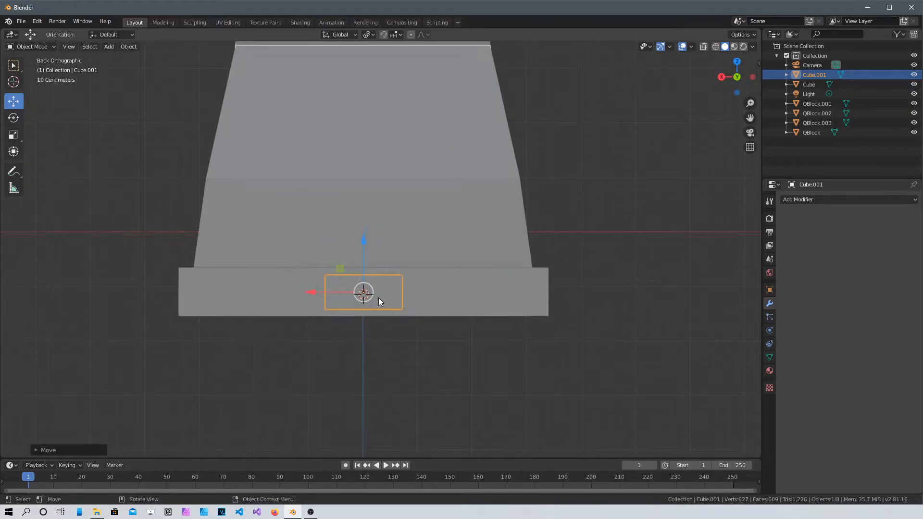
# - Inset the plate's outer face in Edit Mode and extrude the inset face to form a rimmed panel
pyautogui.moveTo(387, 313); pyautogui.dragTo(505, 327, button='middle')
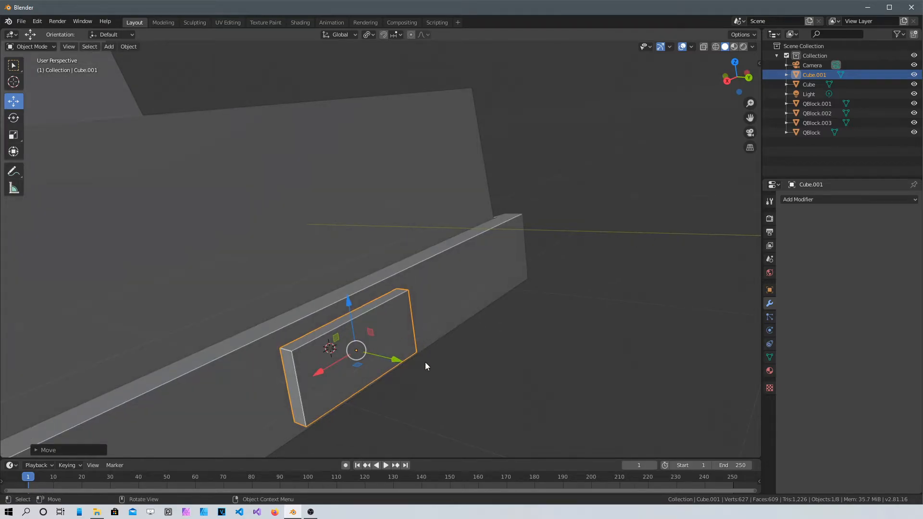
pyautogui.press('Tab')
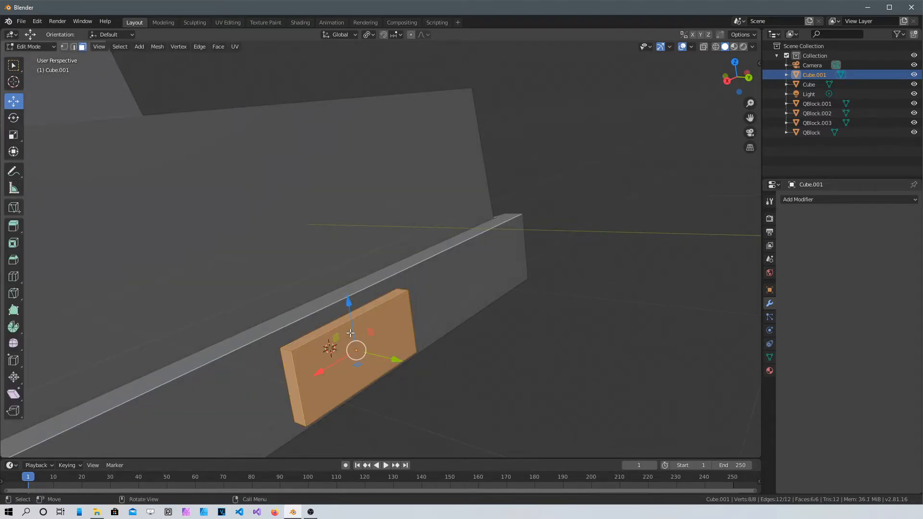
pyautogui.click(332, 383)
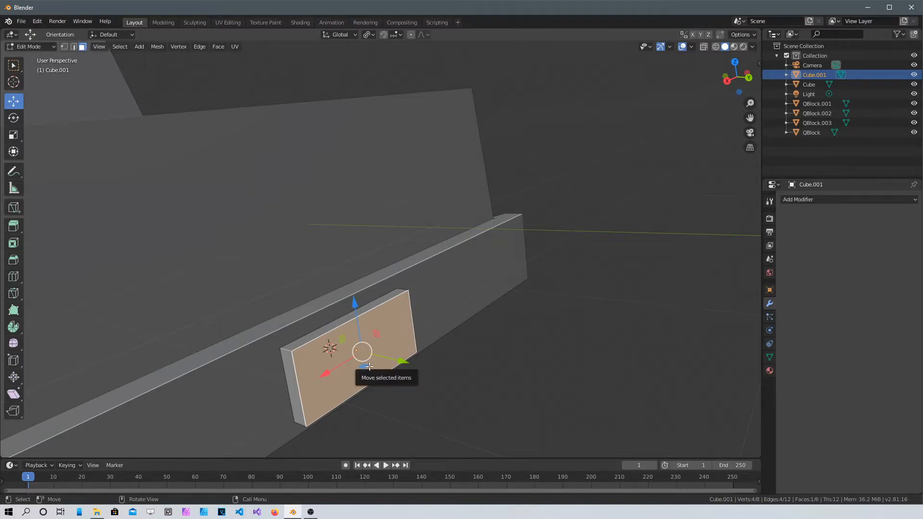
pyautogui.press('i')
pyautogui.click(457, 400)
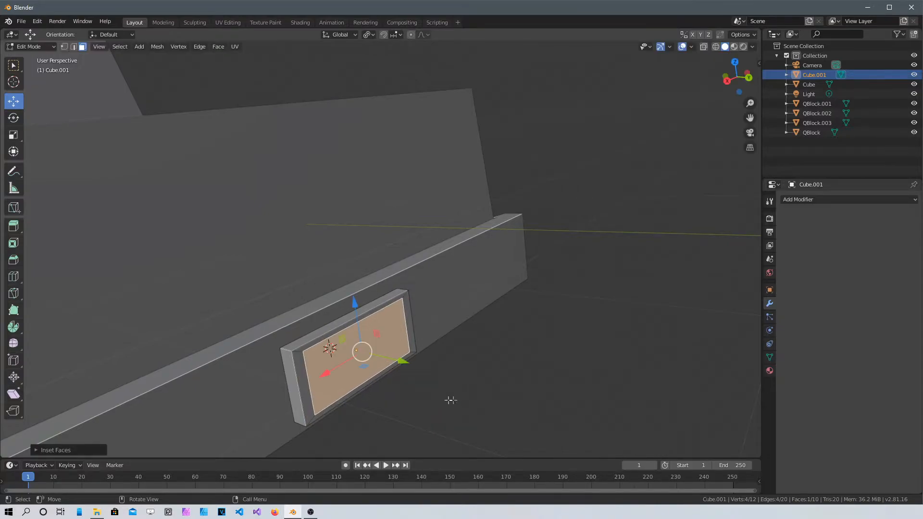
pyautogui.moveTo(452, 400)
pyautogui.mouseDown(button='middle')
pyautogui.moveTo(460, 399)
pyautogui.moveTo(454, 392)
pyautogui.mouseUp(button='middle')
pyautogui.press('e')
pyautogui.click(454, 396)
pyautogui.moveTo(397, 363); pyautogui.dragTo(397, 363)
pyautogui.moveTo(397, 364); pyautogui.dragTo(414, 299, button='middle')
pyautogui.click(402, 313)
# - Inspect the plate's depth and fit against the rear bumper, and return to Object Mode
pyautogui.scroll(-3, 364, 281)
pyautogui.scroll(-5, 290, 286)
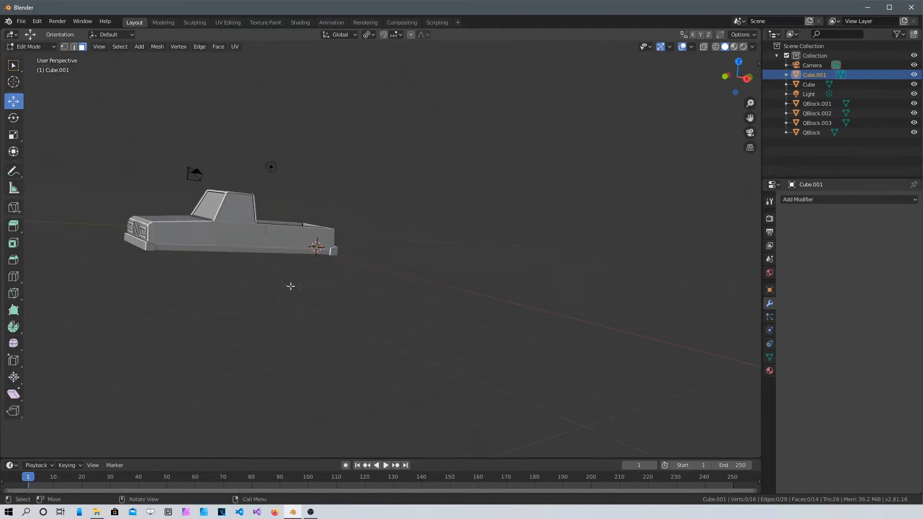
pyautogui.moveTo(249, 272); pyautogui.dragTo(270, 312, button='middle')
pyautogui.scroll(5, 298, 266)
pyautogui.scroll(5, 237, 252)
pyautogui.scroll(-3, 344, 264)
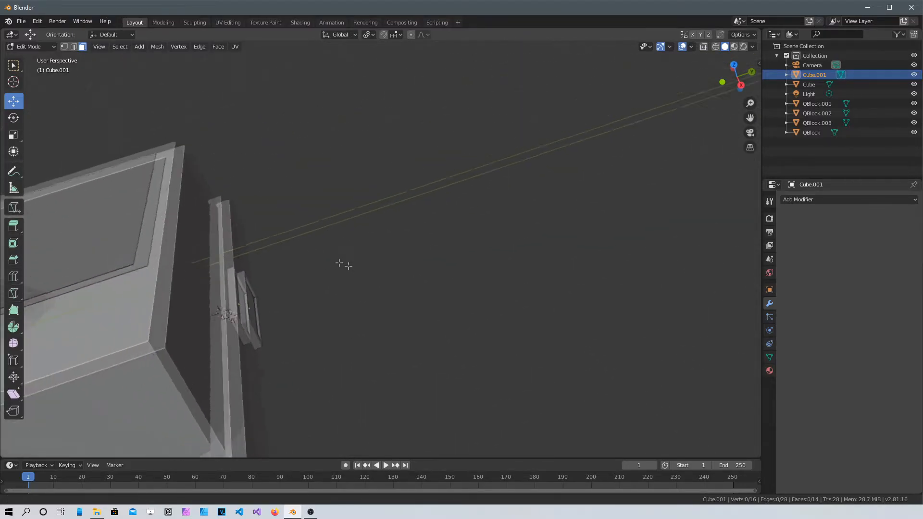
pyautogui.scroll(1, 288, 220)
pyautogui.moveTo(288, 220); pyautogui.dragTo(289, 247, button='middle')
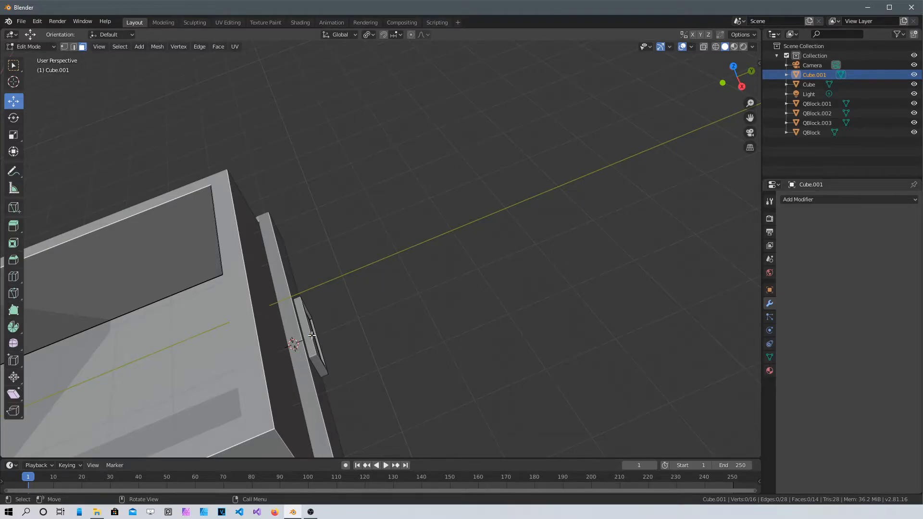
pyautogui.press('Tab')
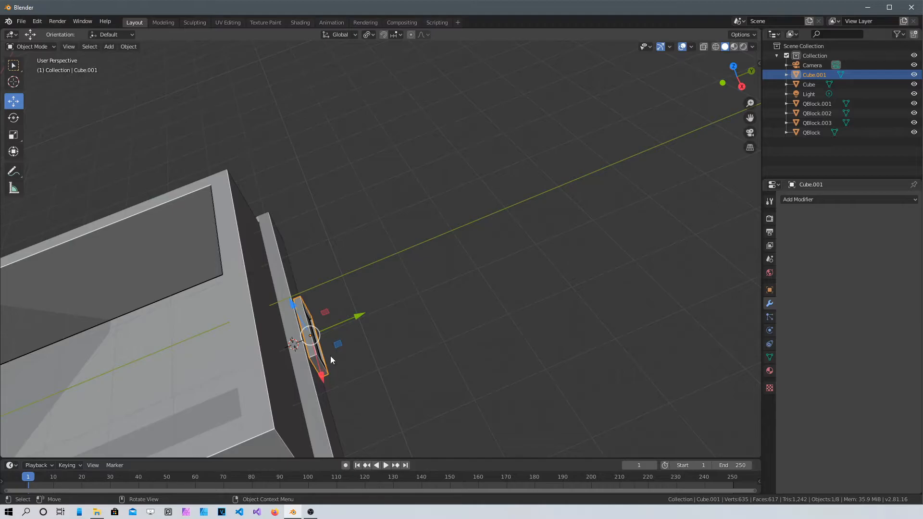
# - Duplicate the rear plate and move the copy along the Y axis onto the front bumper
pyautogui.scroll(-4, 418, 384)
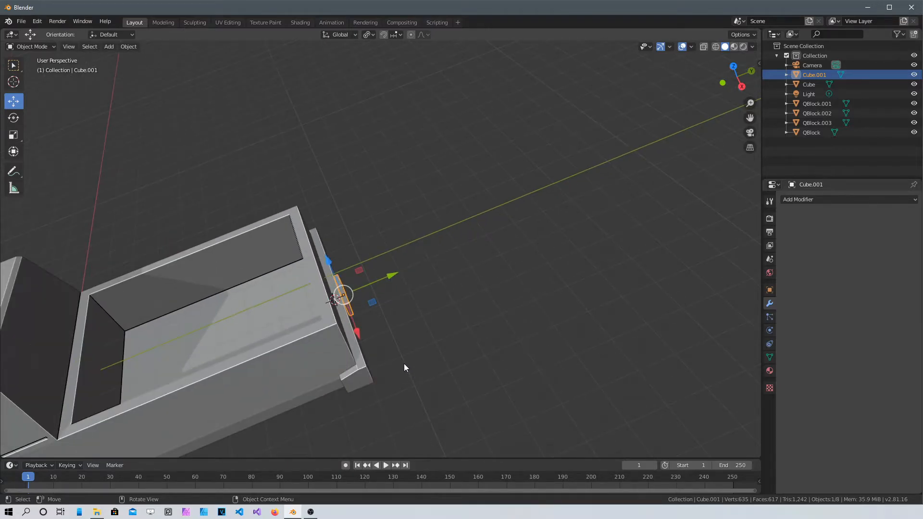
pyautogui.hotkey('shift', 'd')
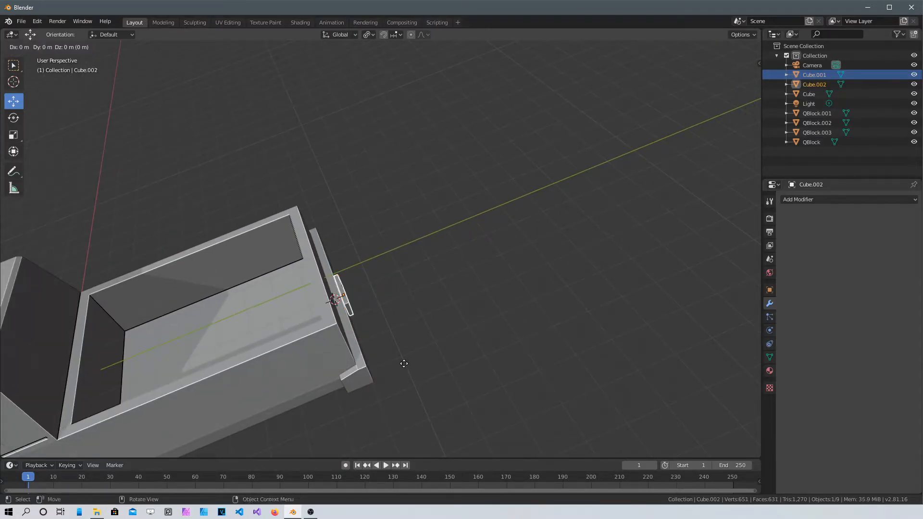
pyautogui.click(404, 364)
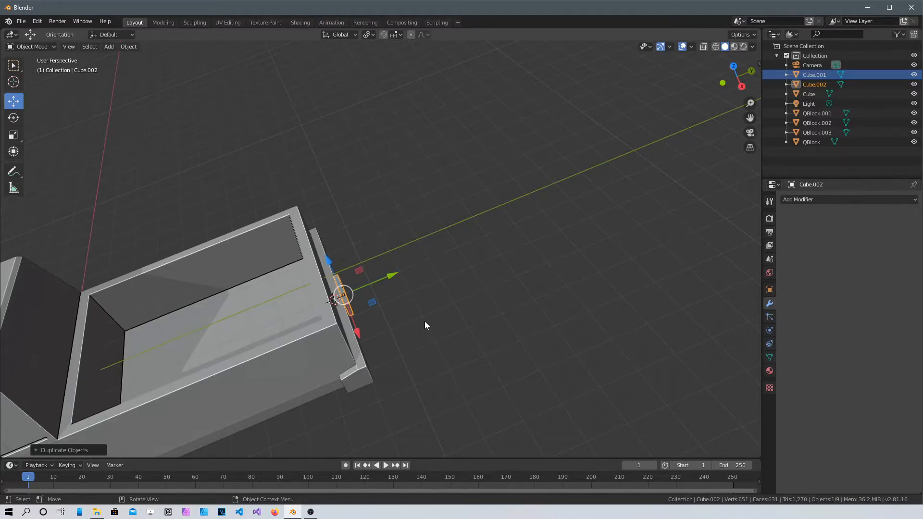
pyautogui.press('KP_3')
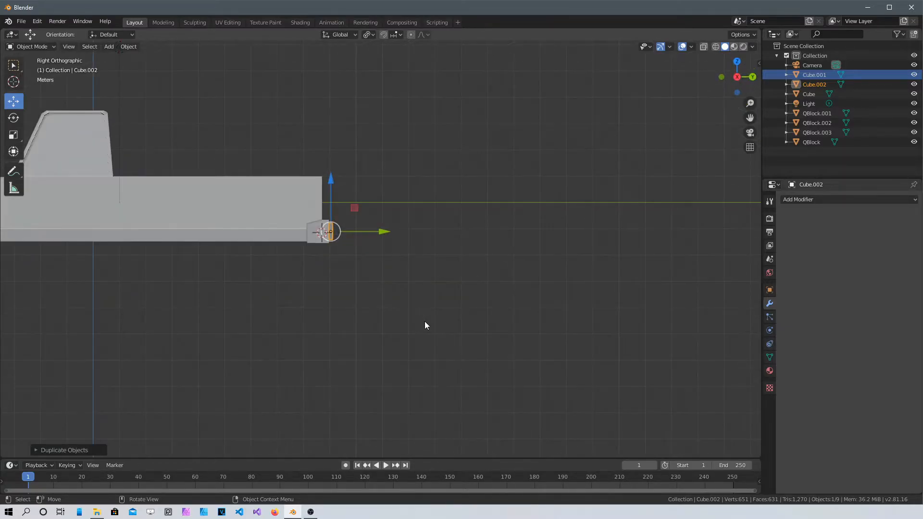
pyautogui.scroll(-1, 452, 312)
pyautogui.keyDown('shift'); pyautogui.moveTo(388, 299); pyautogui.dragTo(680, 320, button='middle'); pyautogui.keyUp('shift')
pyautogui.moveTo(685, 260); pyautogui.dragTo(305, 253)
pyautogui.moveTo(287, 319); pyautogui.dragTo(318, 250, button='middle')
pyautogui.scroll(3, 318, 250)
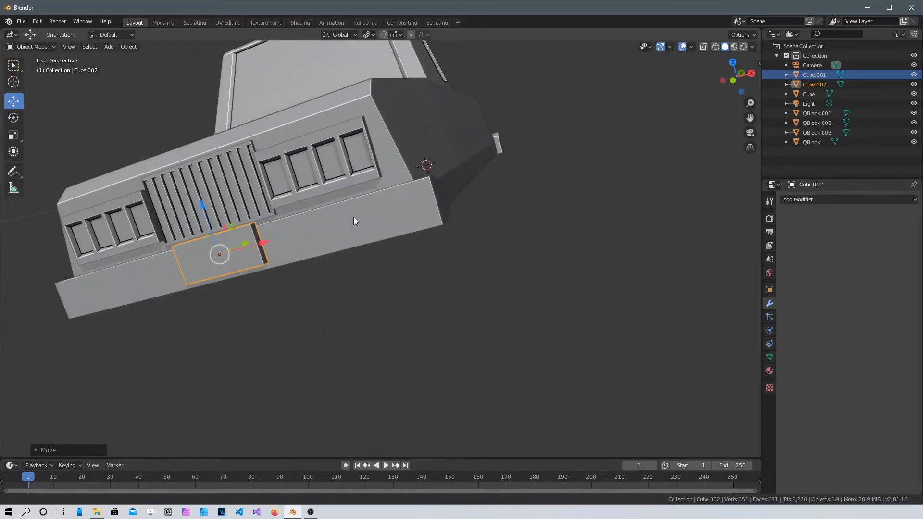
pyautogui.scroll(3, 353, 217)
pyautogui.moveTo(307, 213); pyautogui.dragTo(318, 300, button='middle')
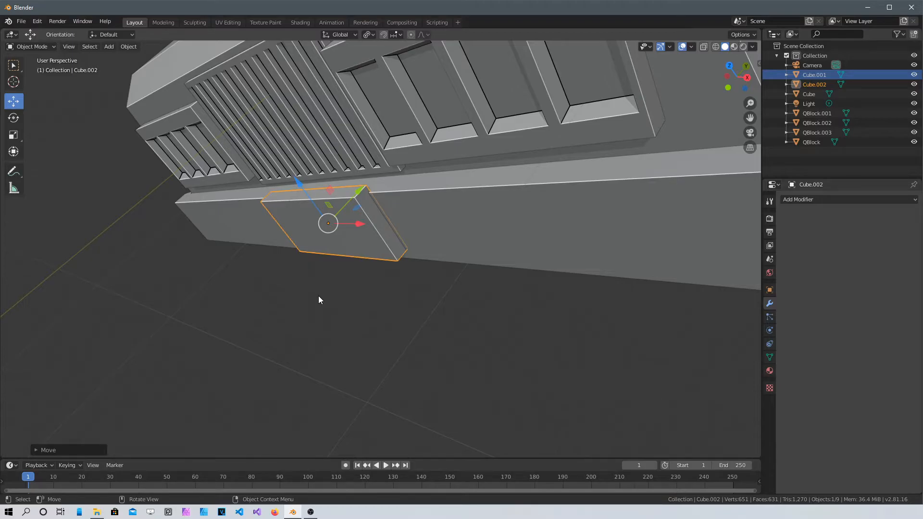
# - Rotate the copied plate half a turn about the Z axis so its recessed face points outward
pyautogui.press('r')
pyautogui.press('z')
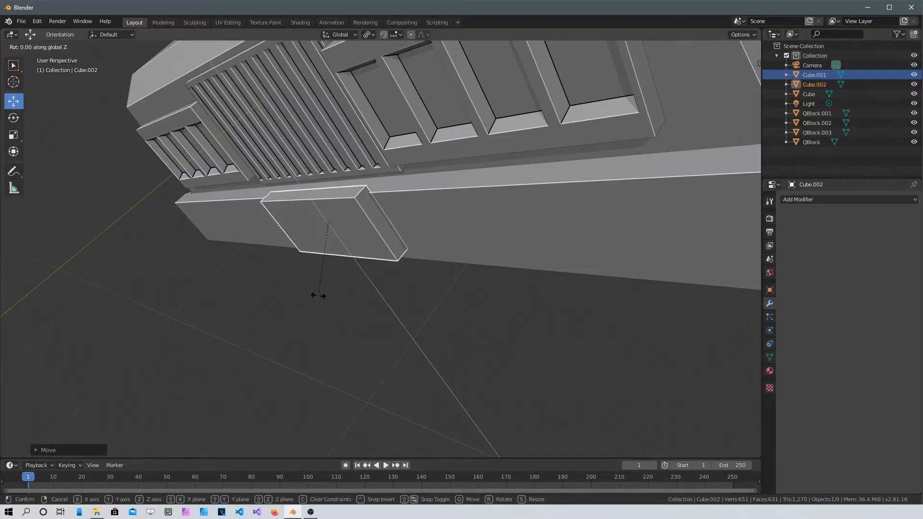
pyautogui.write('1')
pyautogui.press('Return')
pyautogui.moveTo(318, 295); pyautogui.dragTo(380, 244, button='middle')
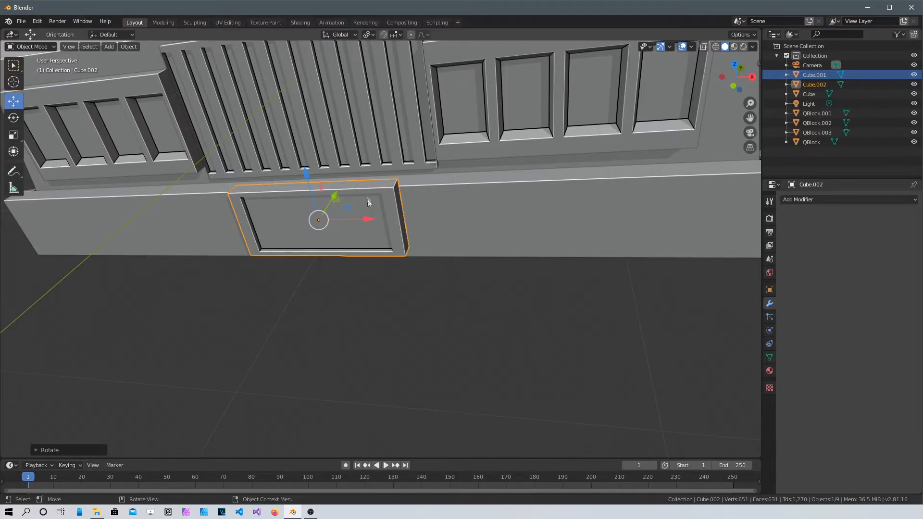
# - Adjust the front plate's height along Z so it sits within the front bumper's face
pyautogui.moveTo(308, 179); pyautogui.dragTo(308, 188)
pyautogui.moveTo(457, 247); pyautogui.dragTo(338, 278, button='middle')
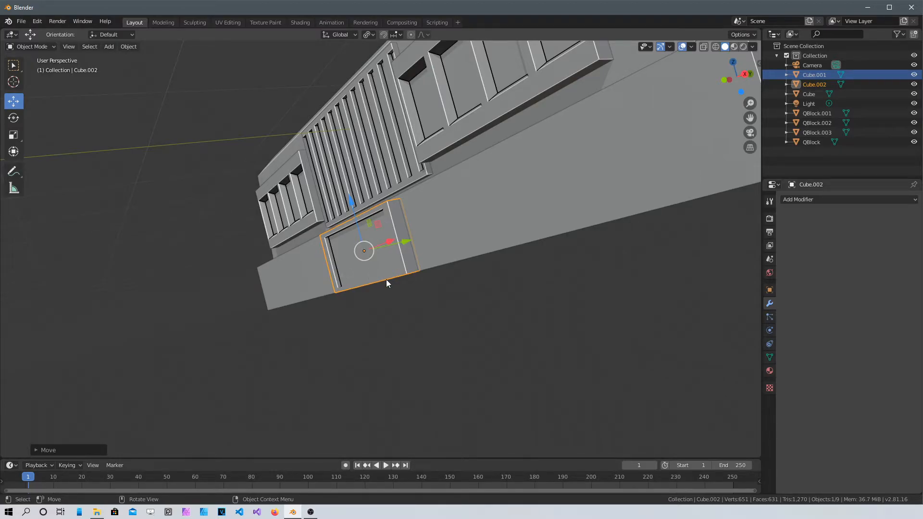
pyautogui.moveTo(414, 241); pyautogui.dragTo(463, 221, button='middle')
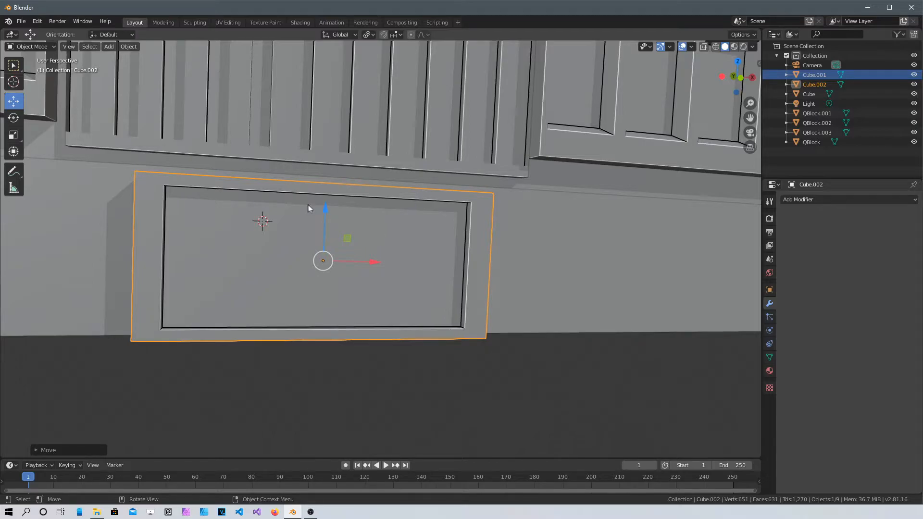
pyautogui.moveTo(325, 210); pyautogui.dragTo(323, 205)
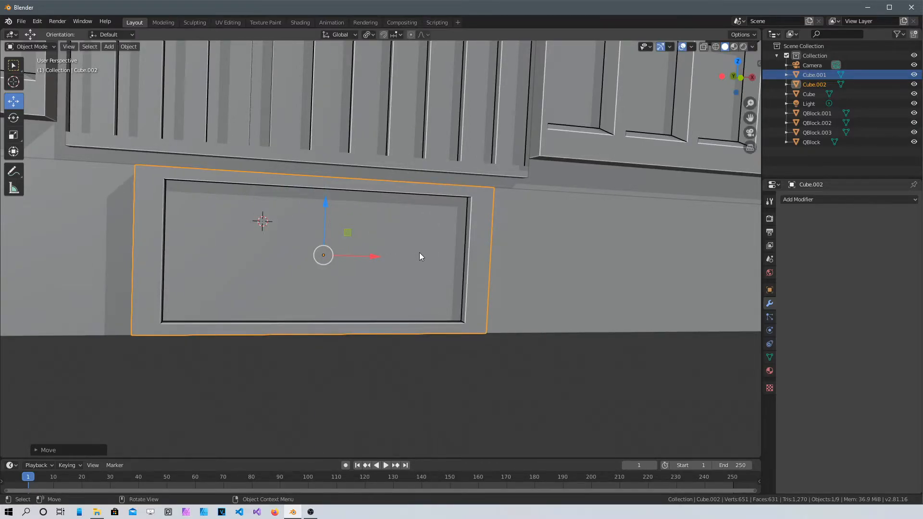
pyautogui.press('KP_1')
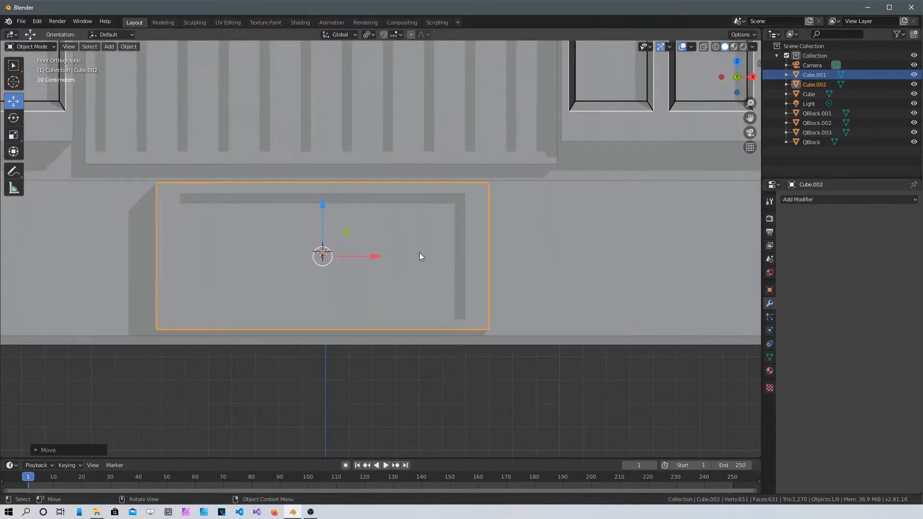
pyautogui.moveTo(317, 206); pyautogui.dragTo(322, 206)
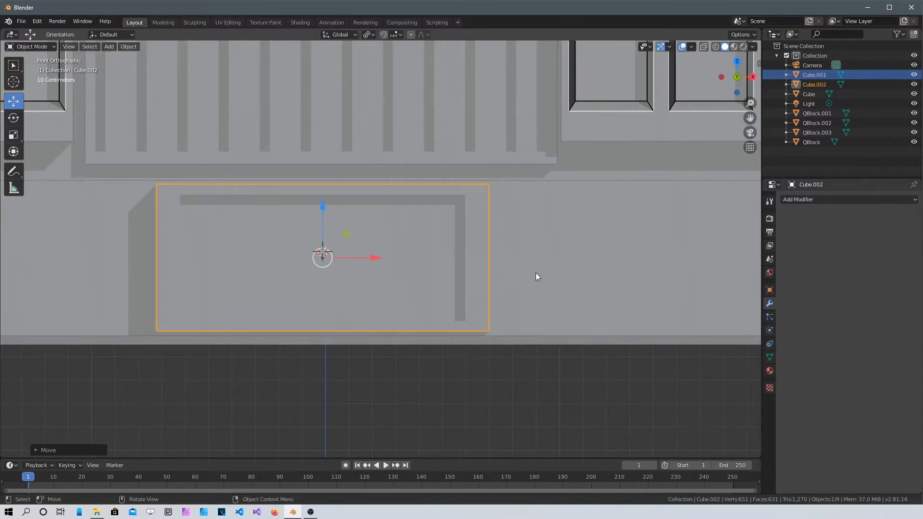
# - Examine the truck's plates, bumpers, body side and bed from several angles
pyautogui.click(537, 274)
pyautogui.scroll(-4, 693, 315)
pyautogui.moveTo(662, 300); pyautogui.dragTo(547, 246, button='middle')
pyautogui.scroll(5, 561, 214)
pyautogui.scroll(-1, 547, 246)
pyautogui.moveTo(483, 260); pyautogui.dragTo(520, 258, button='middle')
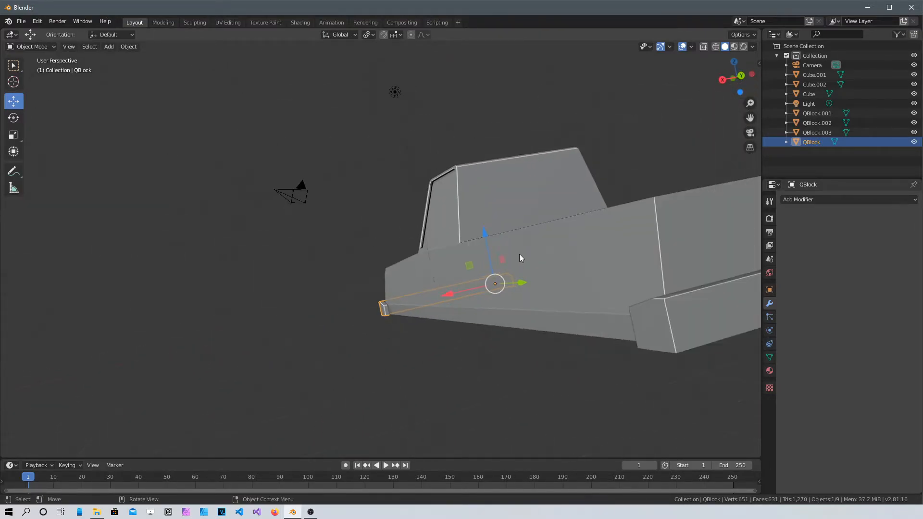
pyautogui.moveTo(666, 318); pyautogui.dragTo(325, 285, button='middle')
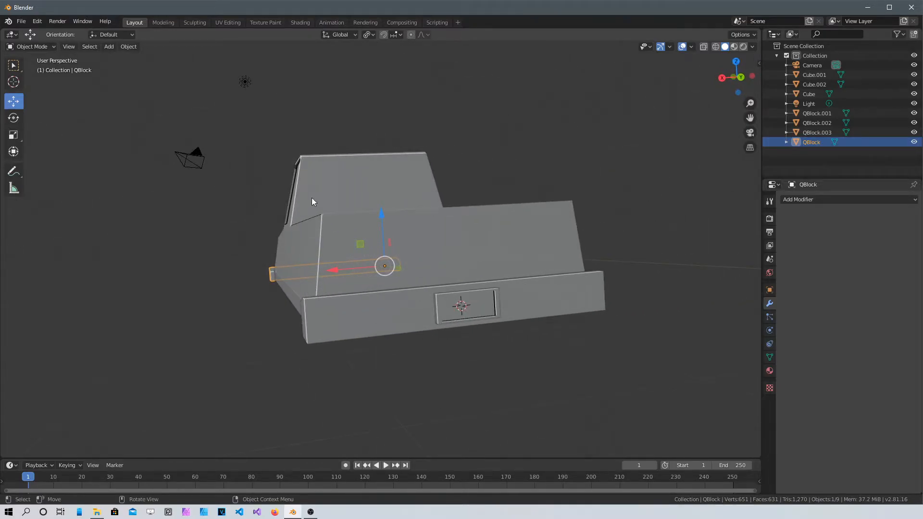
pyautogui.moveTo(548, 289); pyautogui.dragTo(403, 200, button='middle')
pyautogui.scroll(3, 426, 285)
pyautogui.scroll(5, 458, 222)
pyautogui.keyDown('shift'); pyautogui.moveTo(207, 206); pyautogui.dragTo(228, 297, button='middle'); pyautogui.keyUp('shift')
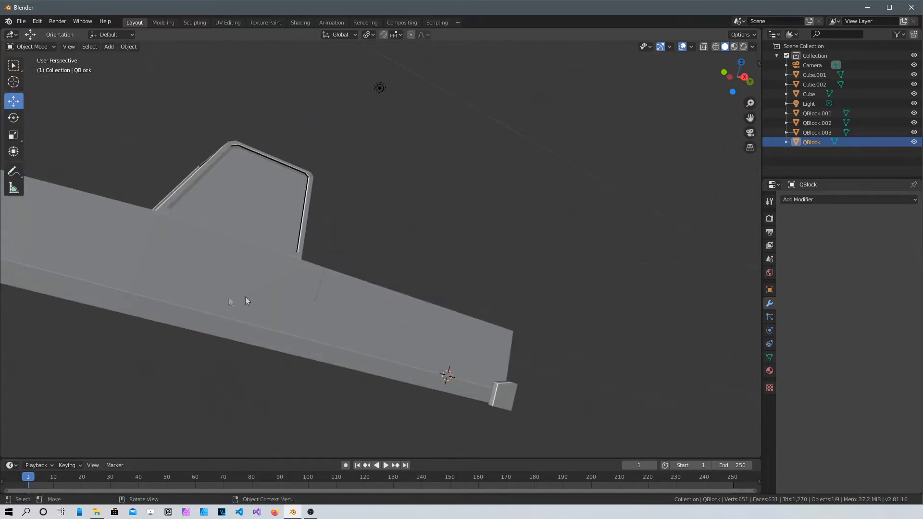
pyautogui.moveTo(223, 230); pyautogui.dragTo(183, 296, button='middle')
pyautogui.scroll(3, 309, 248)
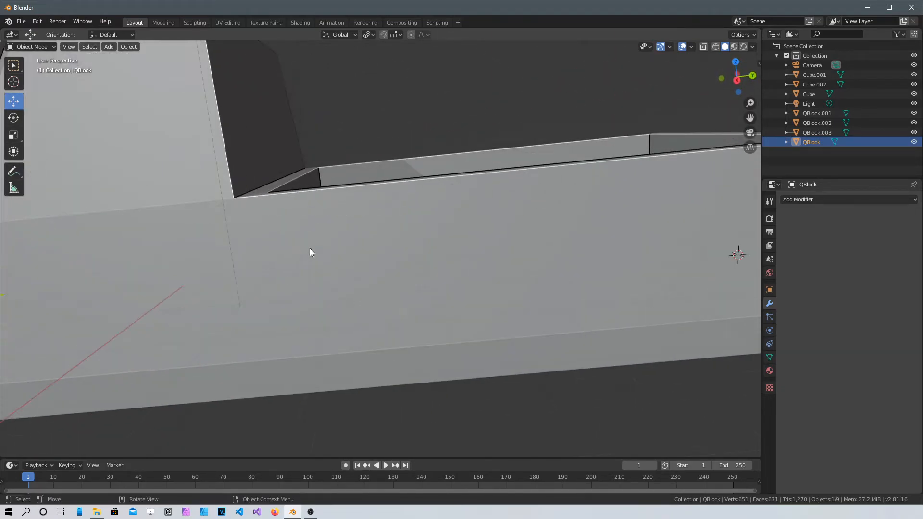
pyautogui.scroll(-3, 312, 245)
pyautogui.moveTo(270, 233); pyautogui.dragTo(298, 224, button='middle')
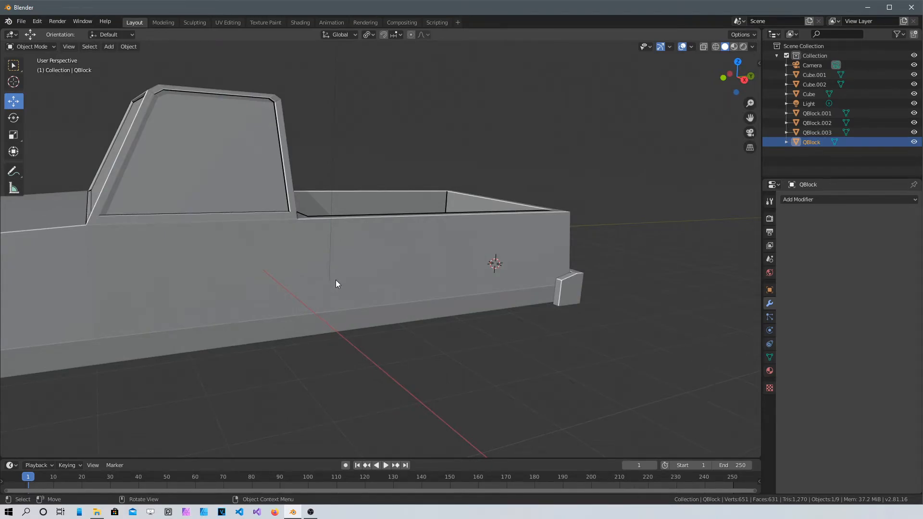
# - Select the truck body's side faces below the cab windows on both sides in Edit Mode
pyautogui.press('KP_3')
pyautogui.scroll(4, 239, 250)
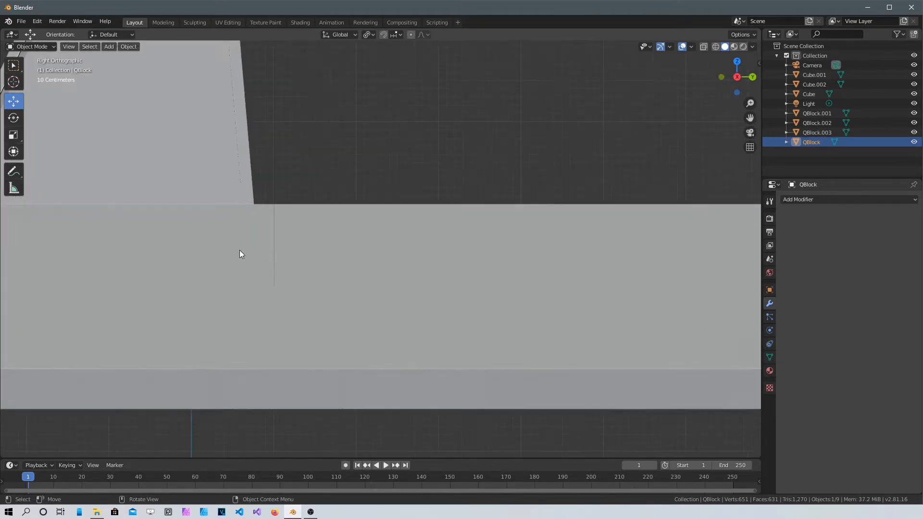
pyautogui.keyDown('shift'); pyautogui.moveTo(235, 233); pyautogui.dragTo(463, 257, button='middle'); pyautogui.keyUp('shift')
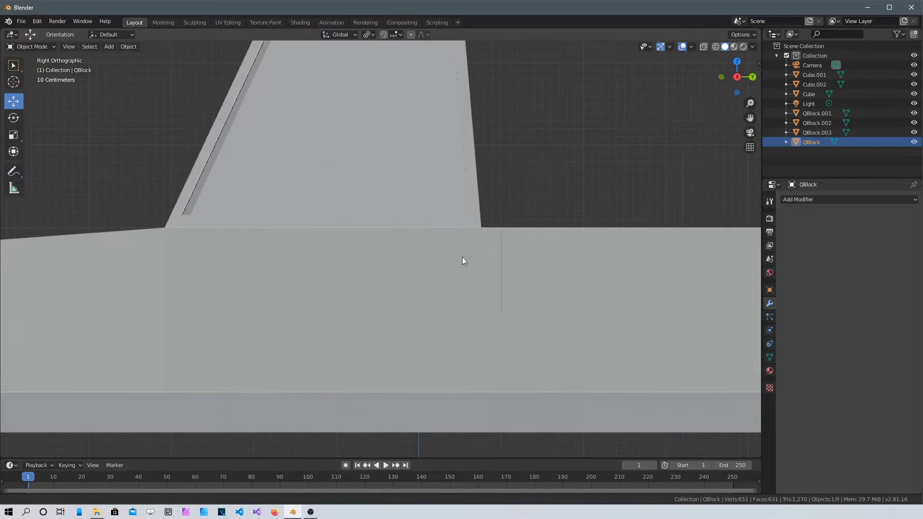
pyautogui.click(358, 281)
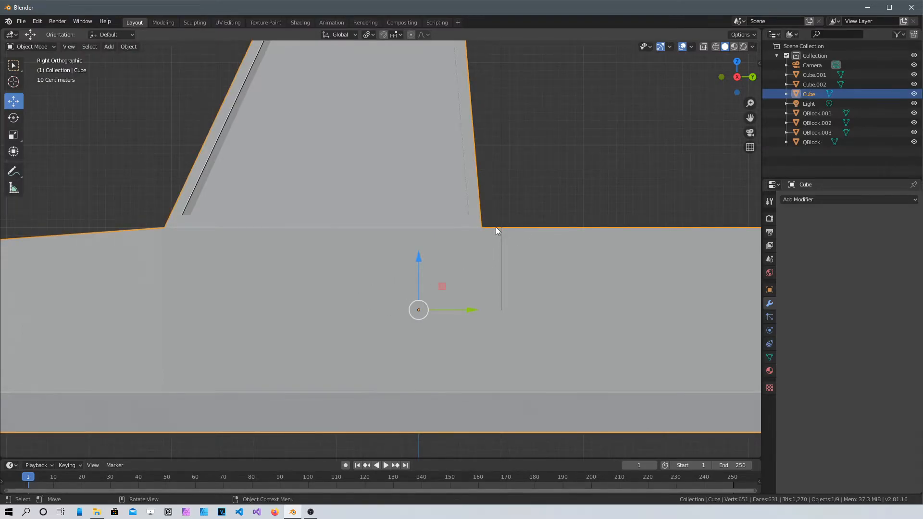
pyautogui.press('Tab')
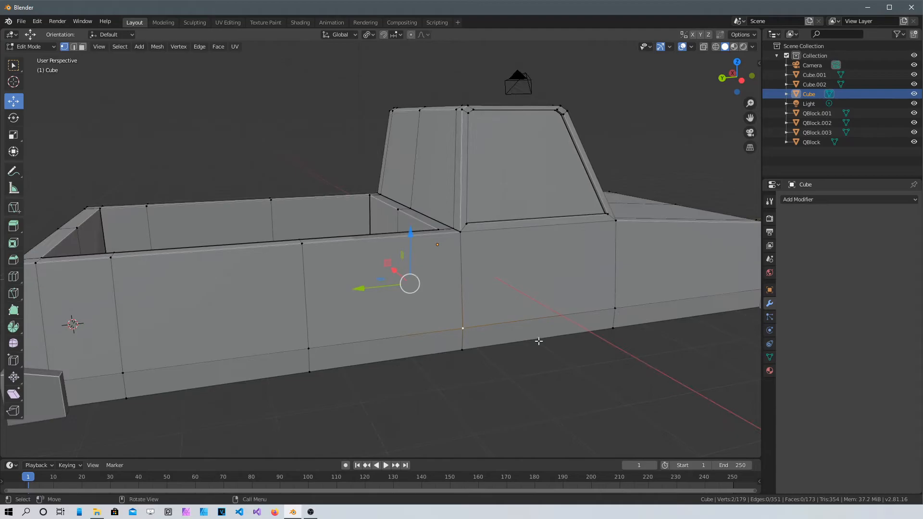
pyautogui.click(510, 272)
pyautogui.moveTo(372, 327); pyautogui.dragTo(673, 298, button='middle')
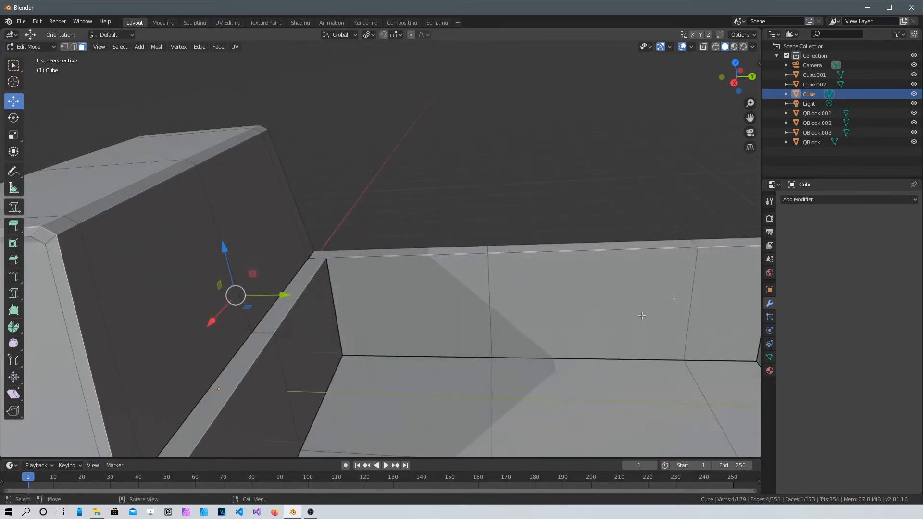
pyautogui.scroll(-3, 360, 351)
pyautogui.keyDown('shift'); pyautogui.moveTo(359, 351); pyautogui.dragTo(475, 202, button='middle'); pyautogui.keyUp('shift')
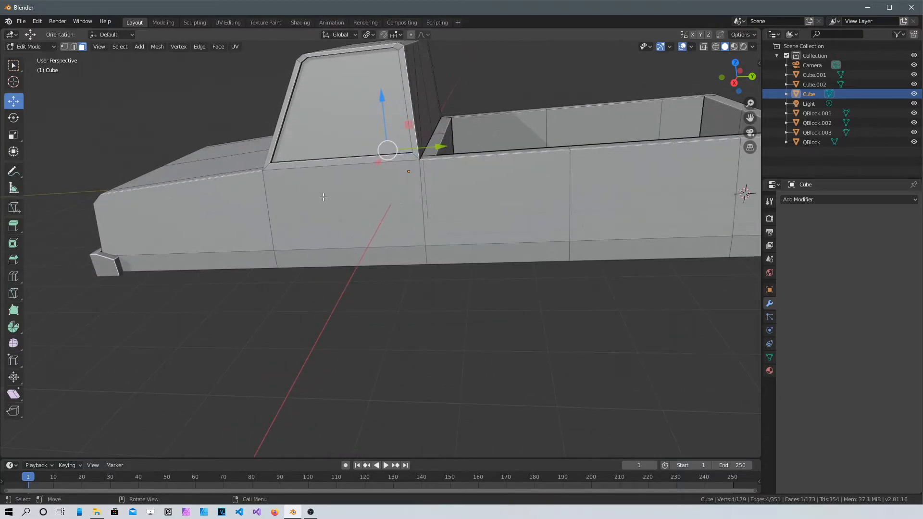
pyautogui.keyDown('shift'); pyautogui.click(323, 200); pyautogui.keyUp('shift')
pyautogui.moveTo(390, 233); pyautogui.dragTo(448, 202, button='middle')
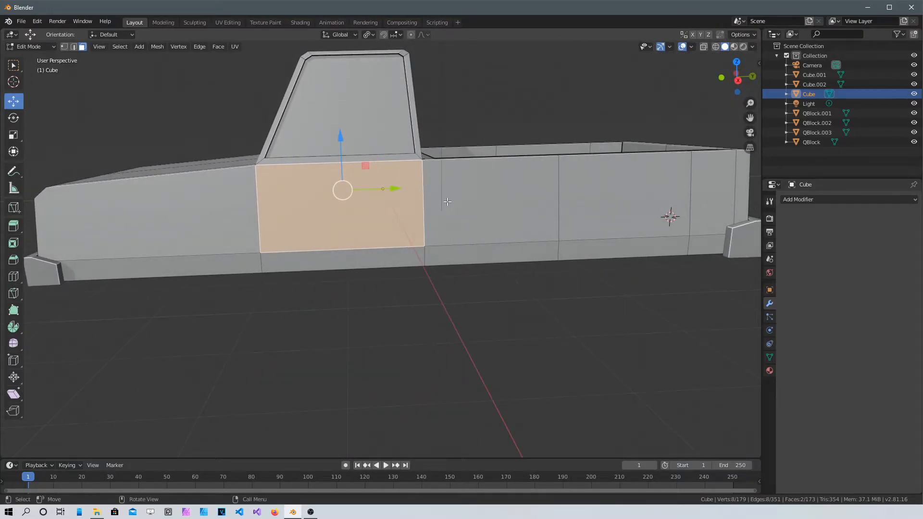
# - Extrude the two door faces in place and scale them along Y to about 0.98
pyautogui.press('e')
pyautogui.click(448, 202)
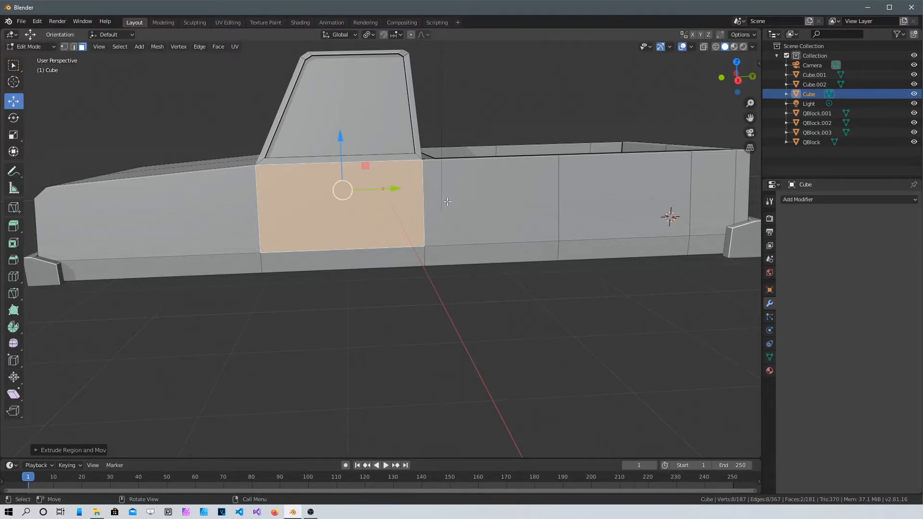
pyautogui.scroll(3, 447, 202)
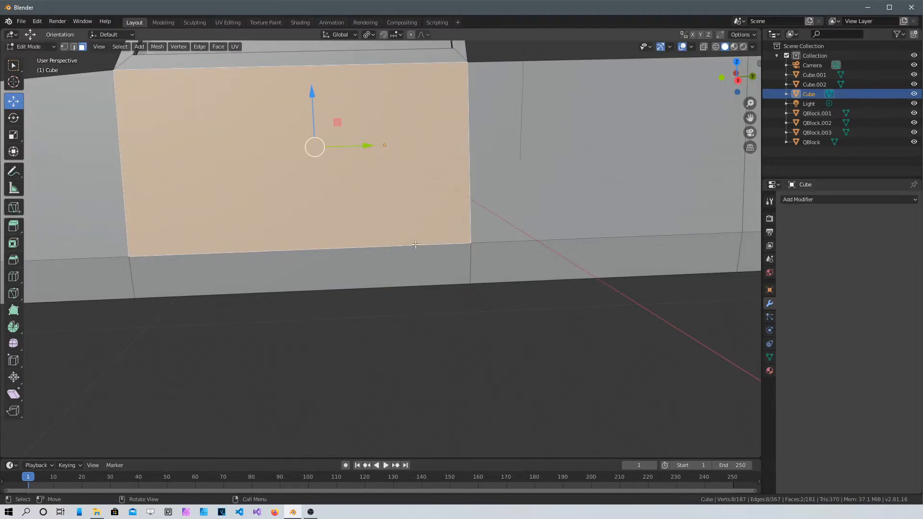
pyautogui.press('s')
pyautogui.press('y')
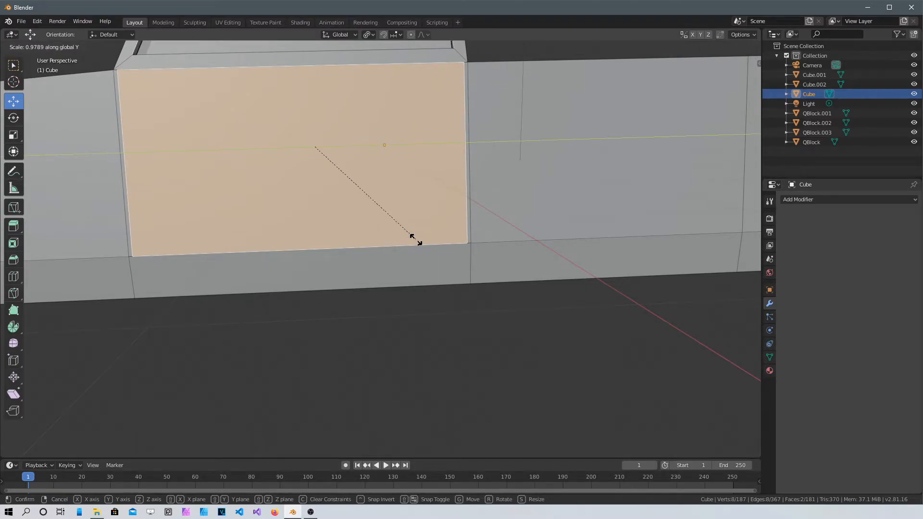
pyautogui.click(417, 239)
pyautogui.moveTo(416, 239); pyautogui.dragTo(443, 246, button='middle')
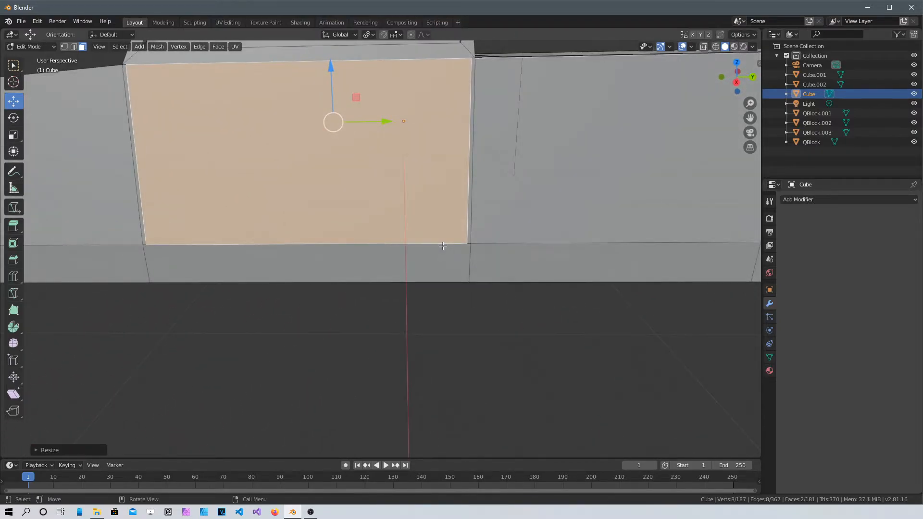
# - Select the narrow strip faces along the front and rear edges of the doors on both sides of the truck
pyautogui.click(469, 210)
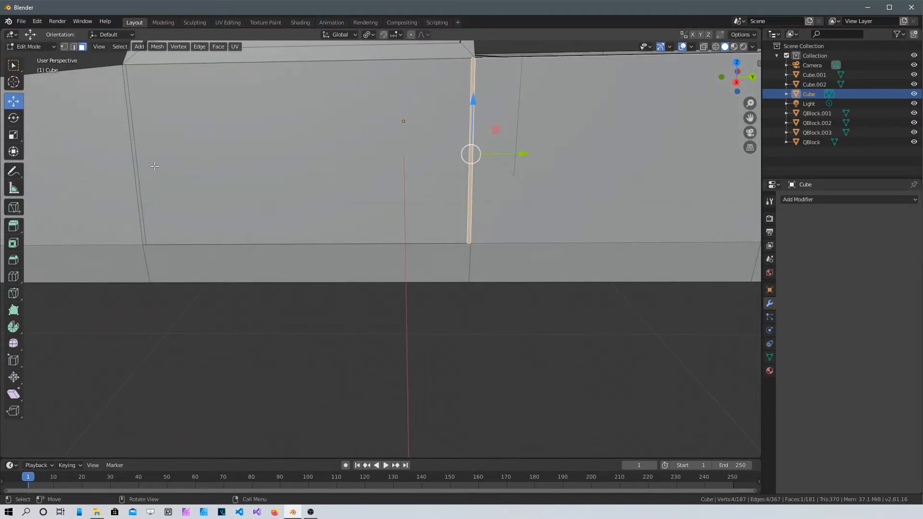
pyautogui.keyDown('shift'); pyautogui.click(137, 171); pyautogui.keyUp('shift')
pyautogui.scroll(-6, 177, 154)
pyautogui.moveTo(177, 154); pyautogui.dragTo(520, 419, button='middle')
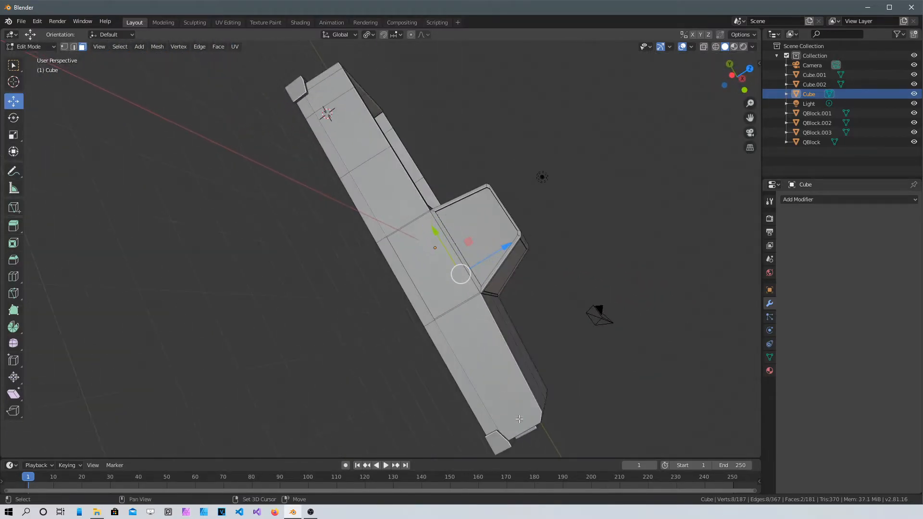
pyautogui.moveTo(340, 196); pyautogui.dragTo(159, 202, button='middle')
pyautogui.scroll(3, 498, 358)
pyautogui.keyDown('shift'); pyautogui.moveTo(498, 358); pyautogui.dragTo(624, 247, button='middle'); pyautogui.keyUp('shift')
pyautogui.scroll(4, 463, 267)
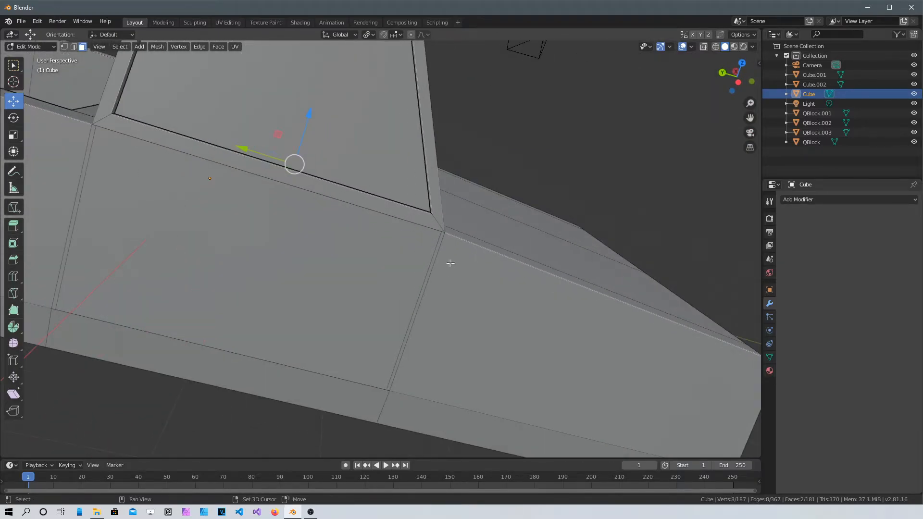
pyautogui.keyDown('shift'); pyautogui.click(433, 267); pyautogui.keyUp('shift')
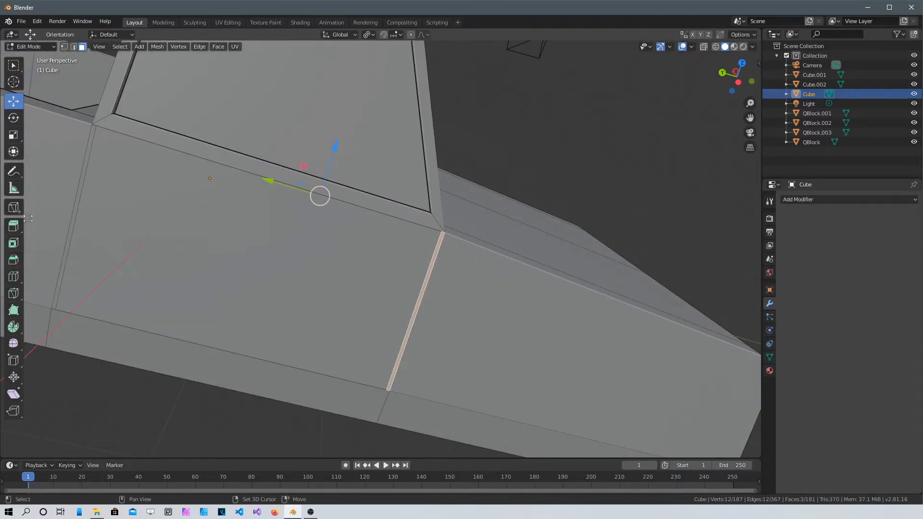
# - Add the narrow vertical strip face at the rear edge of the side door to the selection
pyautogui.keyDown('shift'); pyautogui.click(84, 164); pyautogui.keyUp('shift')
pyautogui.moveTo(85, 165); pyautogui.dragTo(274, 276, button='middle')
pyautogui.press('e')
pyautogui.rightClick(259, 275)
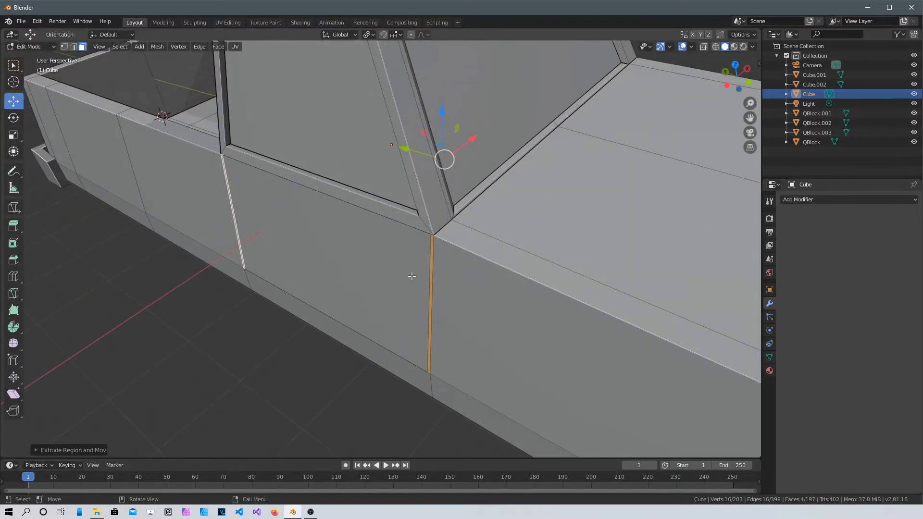
pyautogui.scroll(-2, 446, 271)
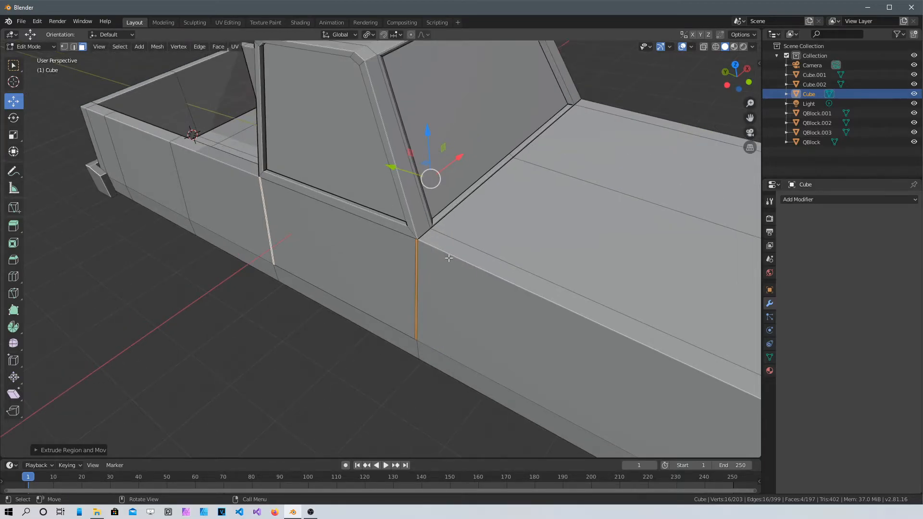
pyautogui.hotkey('ctrl', 'z')
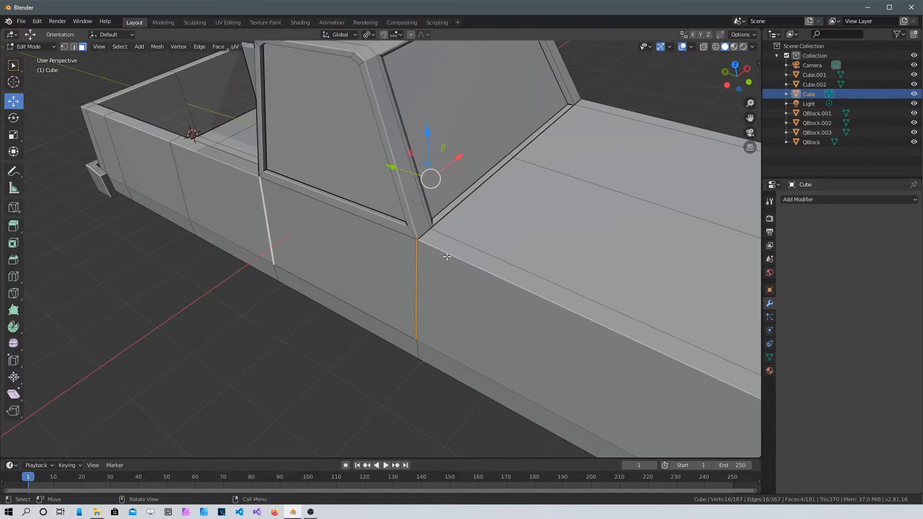
# - Extrude the selected door gap strips inward into the truck body by about 0.01 m
pyautogui.press('e')
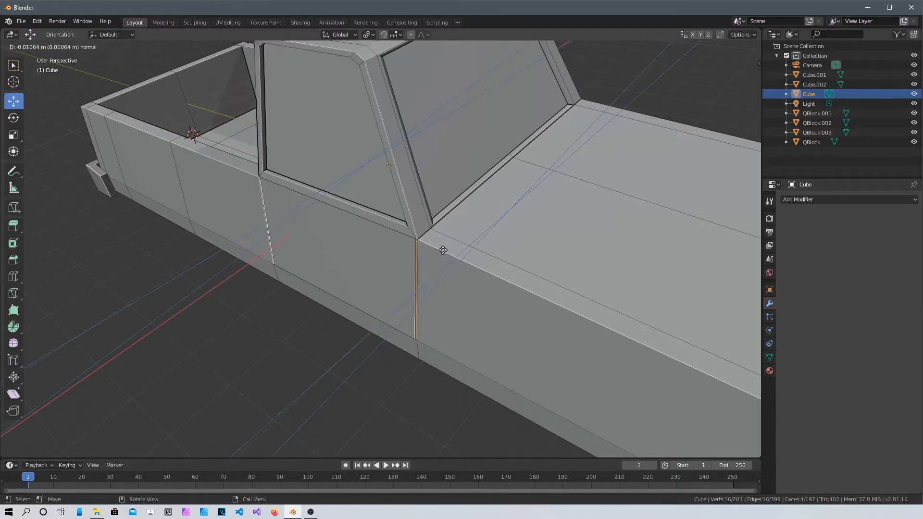
pyautogui.click(444, 248)
pyautogui.moveTo(444, 248); pyautogui.dragTo(445, 281, button='middle')
pyautogui.scroll(5, 447, 258)
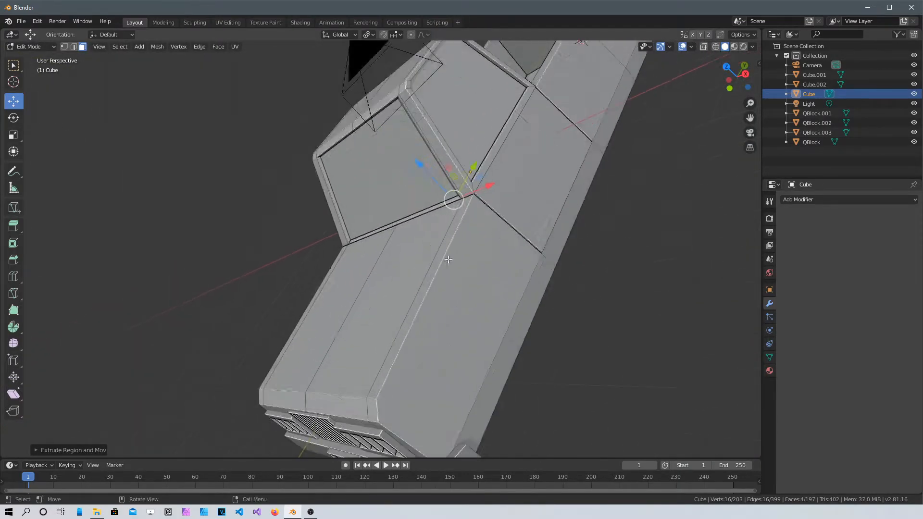
pyautogui.moveTo(517, 232); pyautogui.dragTo(585, 270, button='middle')
pyautogui.scroll(-4, 585, 264)
pyautogui.moveTo(596, 225); pyautogui.dragTo(682, 167, button='middle')
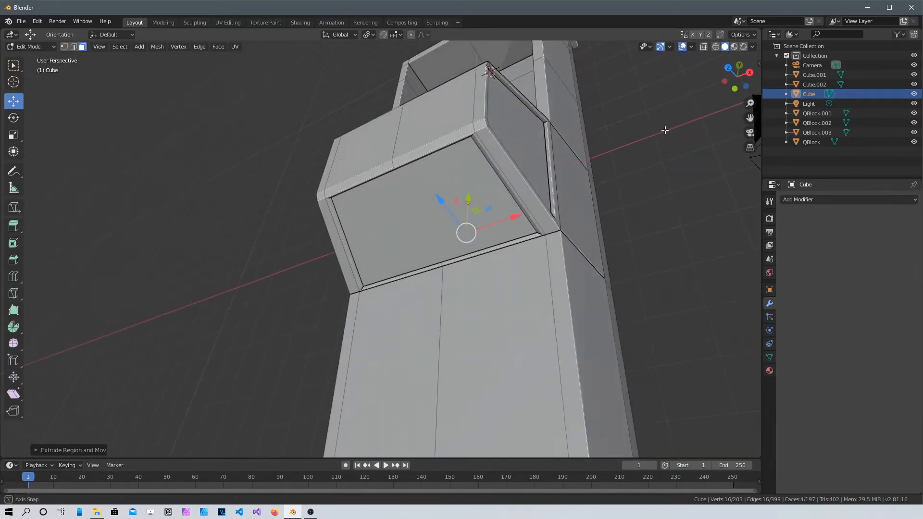
pyautogui.moveTo(596, 225); pyautogui.dragTo(637, 56, button='middle')
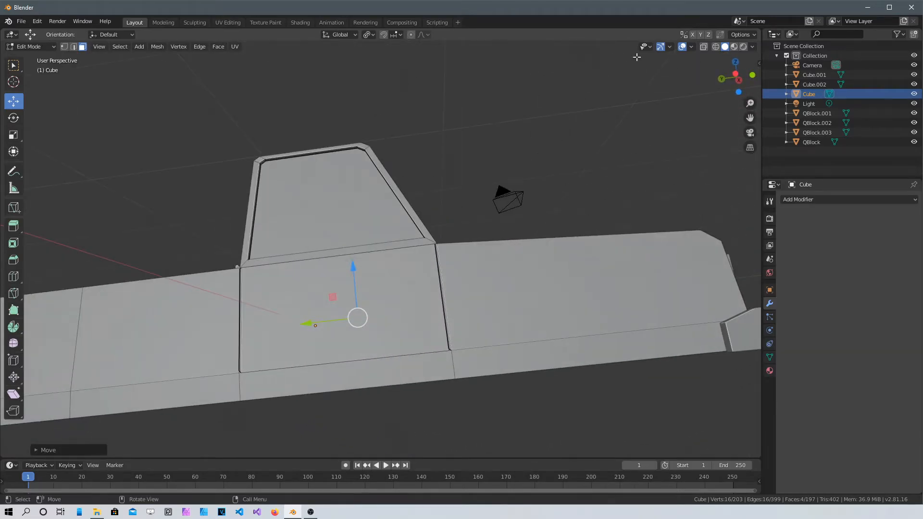
# - Move the recessed door gap faces slightly down along Z, checking their tips at the cab's rear corner
pyautogui.scroll(-5, 406, 215)
pyautogui.moveTo(406, 215); pyautogui.dragTo(387, 288, button='middle')
pyautogui.scroll(6, 388, 288)
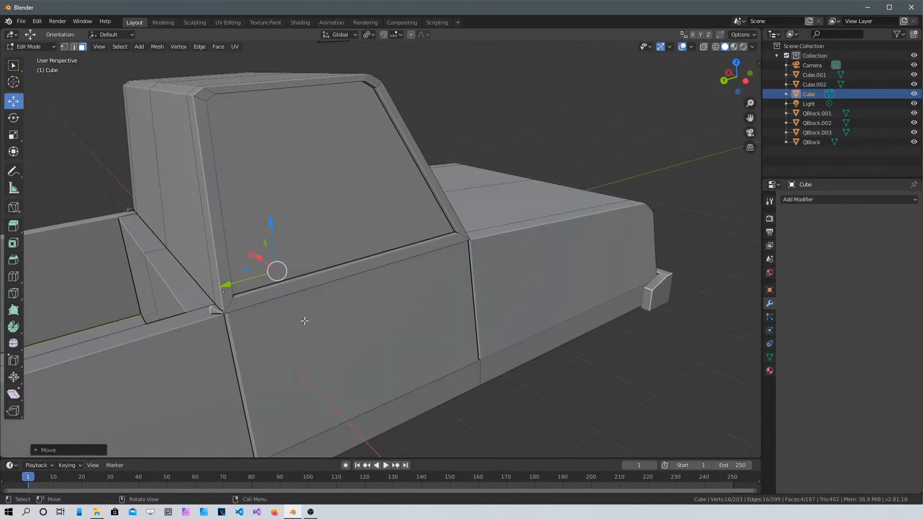
pyautogui.moveTo(304, 320); pyautogui.dragTo(447, 320, button='middle')
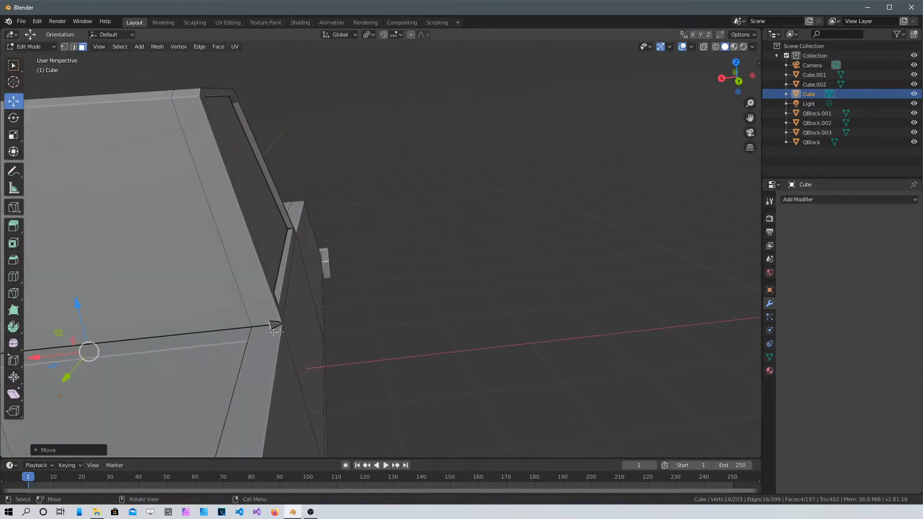
pyautogui.scroll(6, 313, 288)
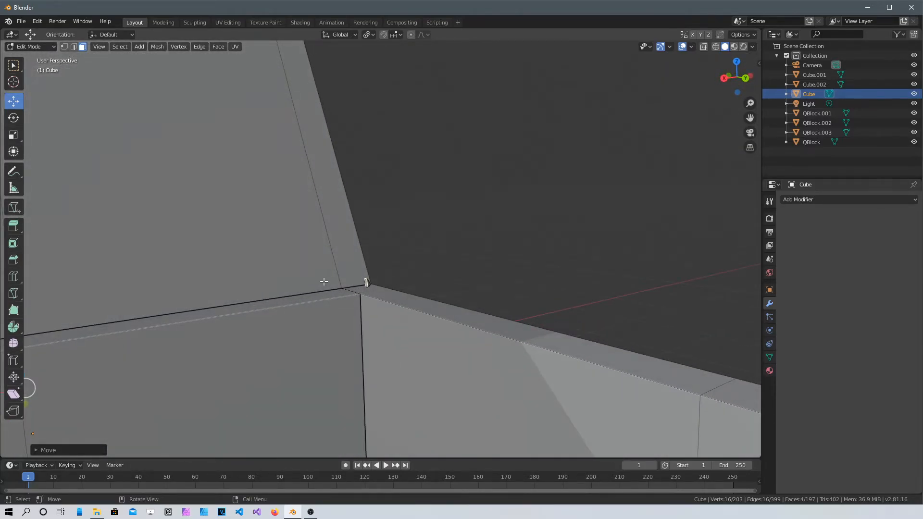
pyautogui.moveTo(315, 297); pyautogui.dragTo(216, 300, button='middle')
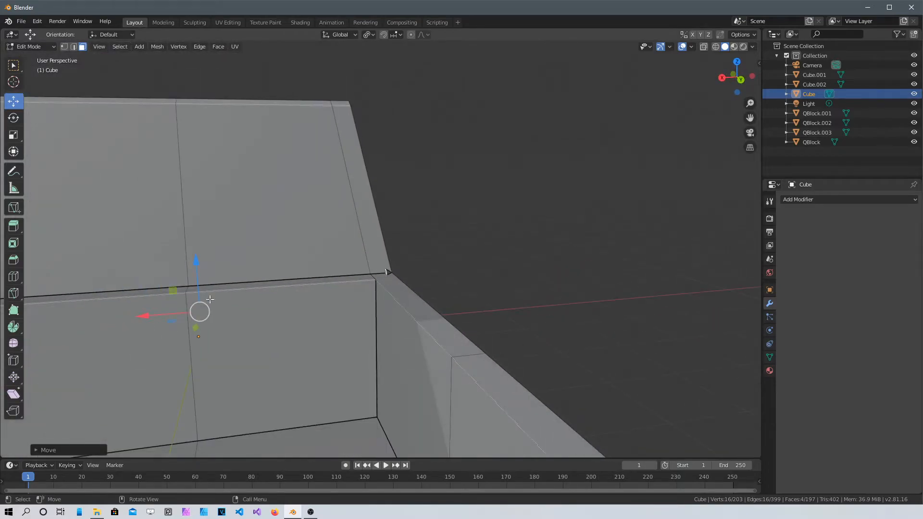
pyautogui.moveTo(196, 263); pyautogui.dragTo(195, 269)
pyautogui.scroll(-6, 368, 279)
pyautogui.moveTo(301, 285); pyautogui.dragTo(336, 332, button='middle')
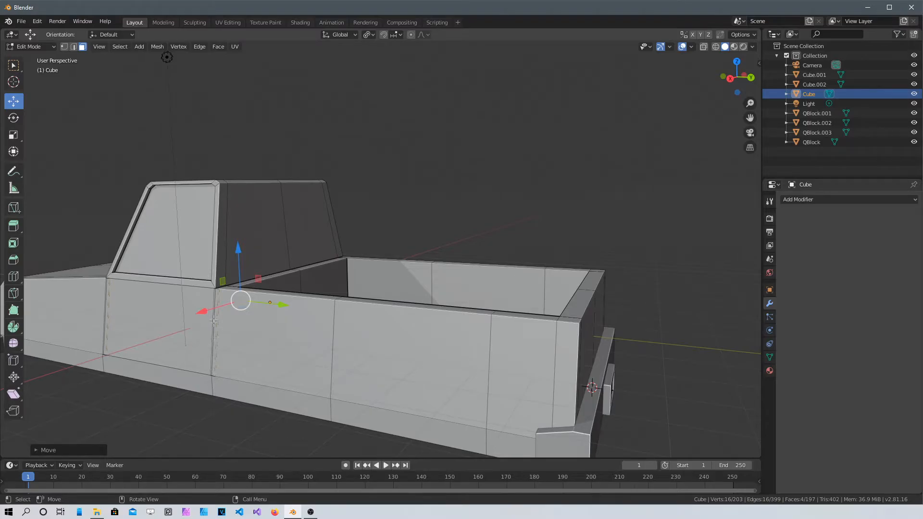
pyautogui.scroll(5, 258, 306)
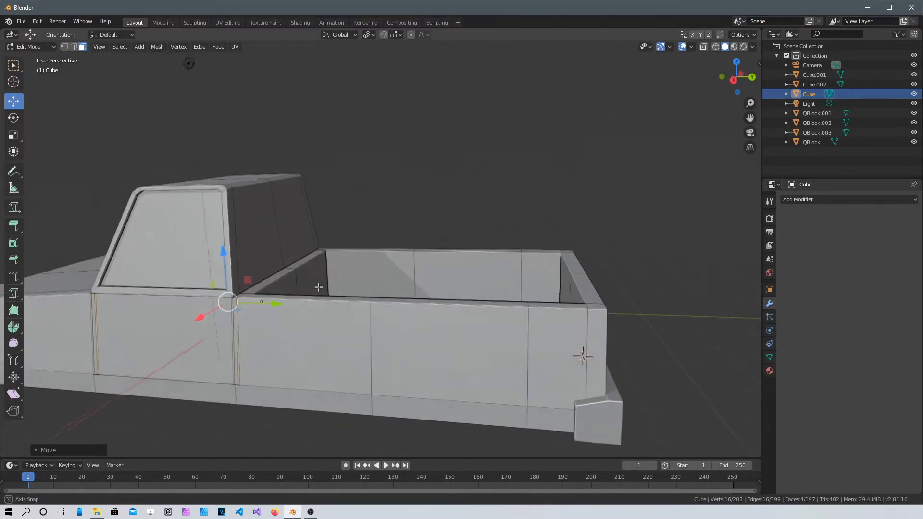
pyautogui.moveTo(254, 305); pyautogui.dragTo(756, 319, button='middle')
pyautogui.moveTo(566, 271); pyautogui.dragTo(462, 262, button='middle')
pyautogui.scroll(3, 497, 186)
pyautogui.keyDown('shift'); pyautogui.moveTo(497, 185); pyautogui.dragTo(738, 218, button='middle'); pyautogui.keyUp('shift')
pyautogui.scroll(-2, 579, 271)
pyautogui.moveTo(579, 270); pyautogui.dragTo(292, 134, button='middle')
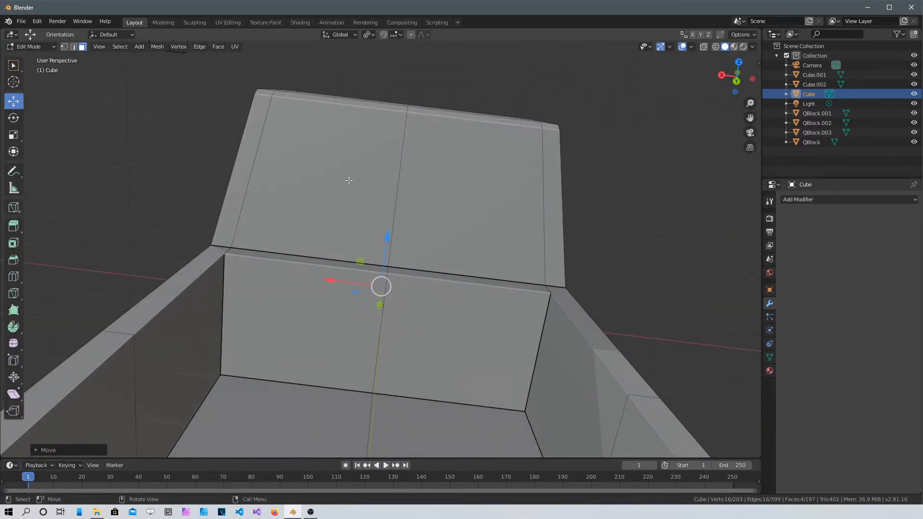
pyautogui.click(289, 154)
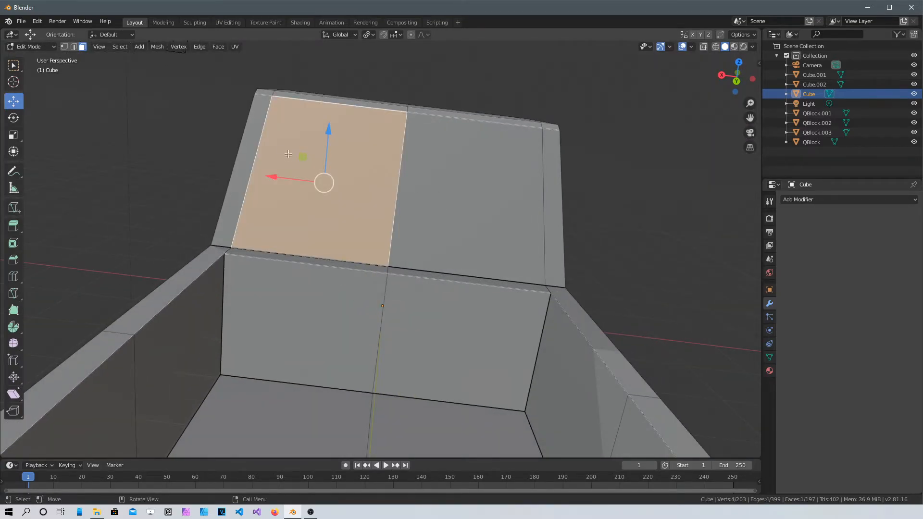
pyautogui.keyDown('shift'); pyautogui.click(443, 185); pyautogui.keyUp('shift')
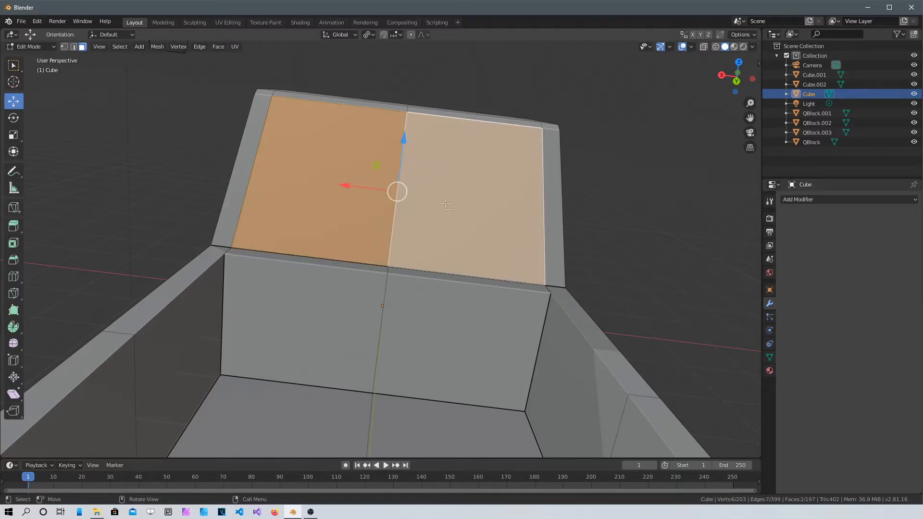
pyautogui.scroll(3, 351, 252)
pyautogui.keyDown('shift'); pyautogui.moveTo(349, 256); pyautogui.dragTo(339, 270, button='middle'); pyautogui.keyUp('shift')
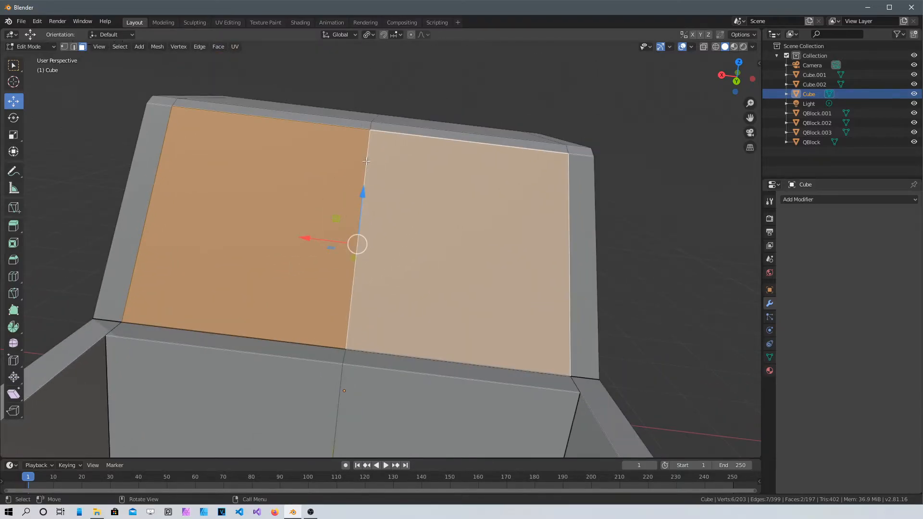
pyautogui.hotkey('ctrl', 'z')
# - Dissolve the vertical centre edge dividing the cab's rear window area and return to face selection
pyautogui.press('2')
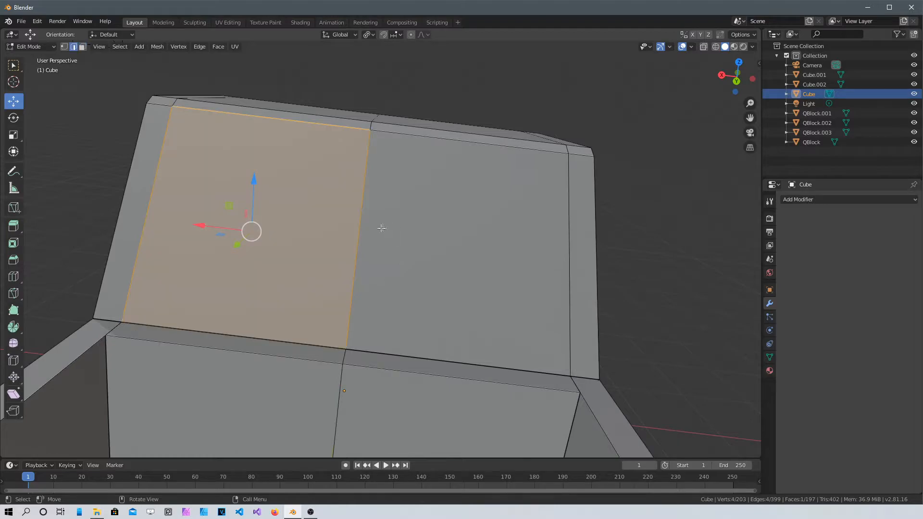
pyautogui.click(358, 232)
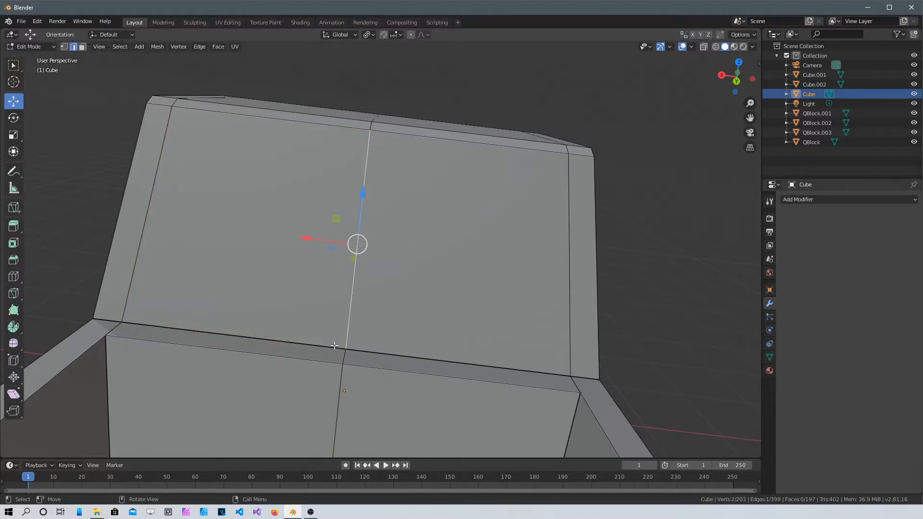
pyautogui.press('x')
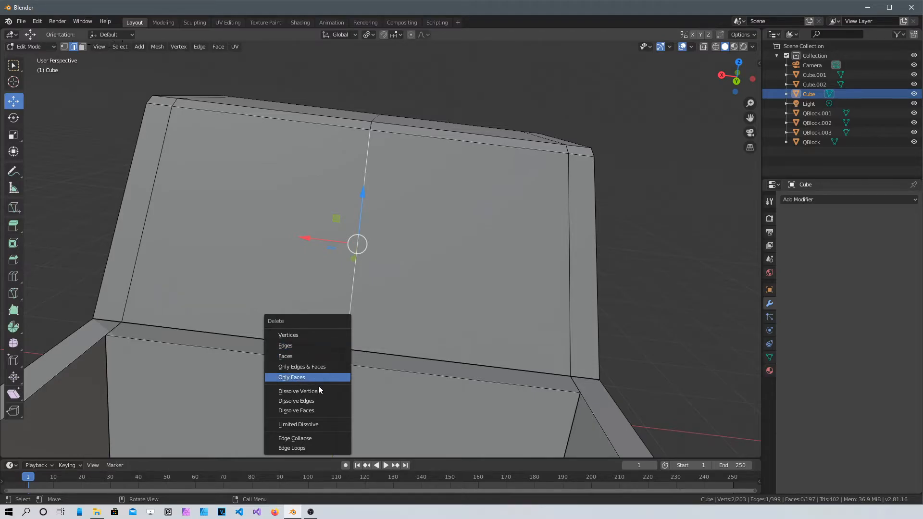
pyautogui.click(316, 401)
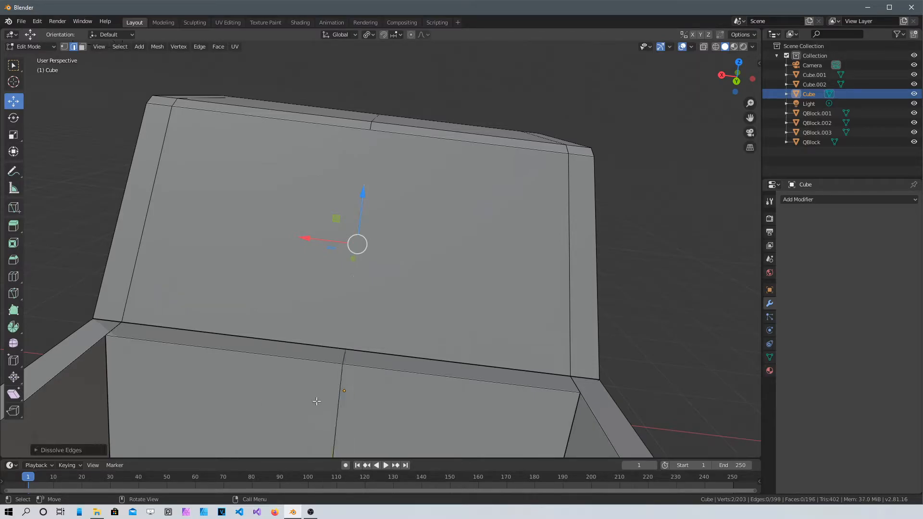
pyautogui.moveTo(465, 315); pyautogui.dragTo(440, 273, button='middle')
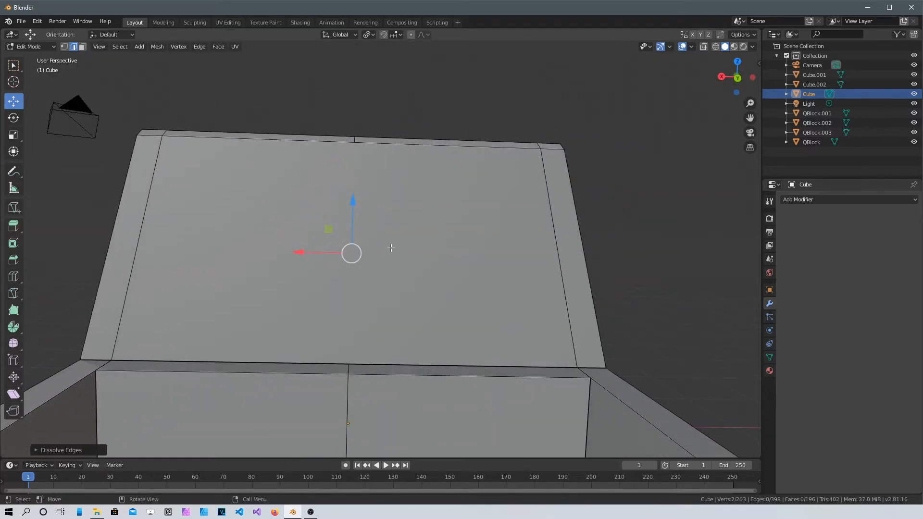
pyautogui.press('3')
pyautogui.click(335, 217)
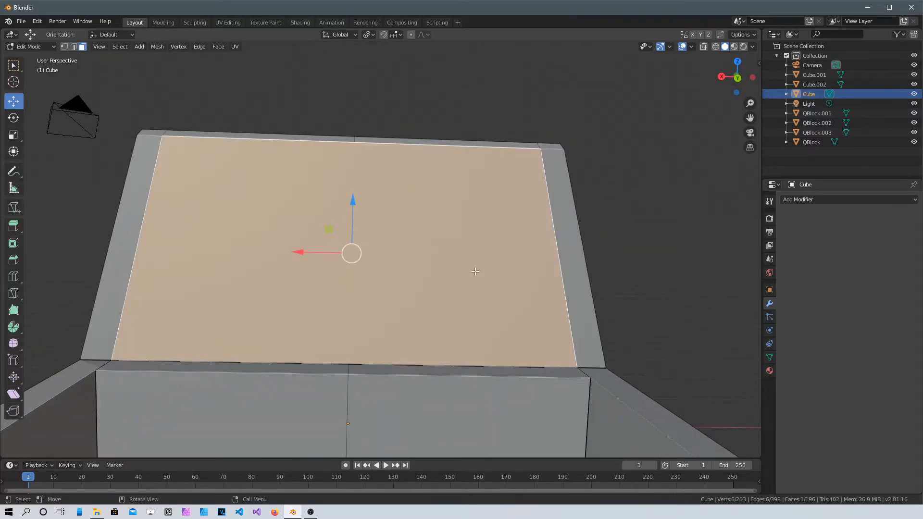
pyautogui.press('i')
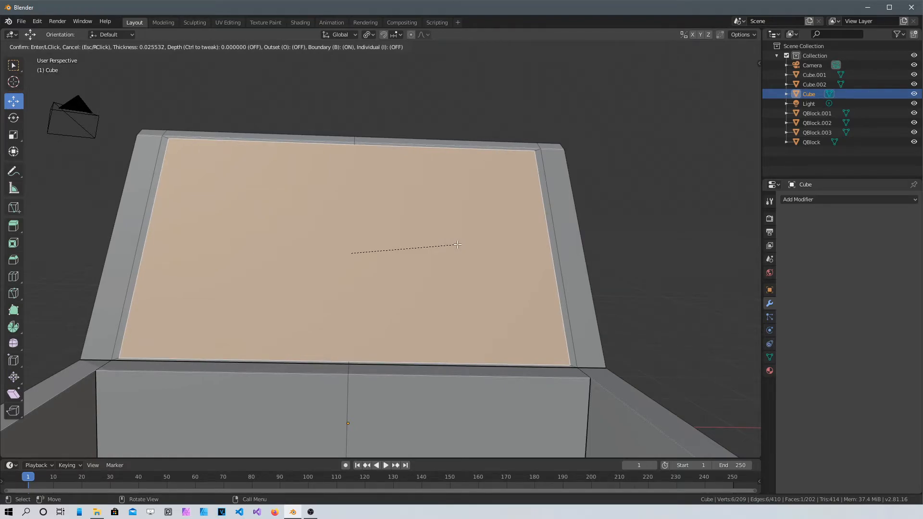
pyautogui.press('Escape')
pyautogui.click(660, 288)
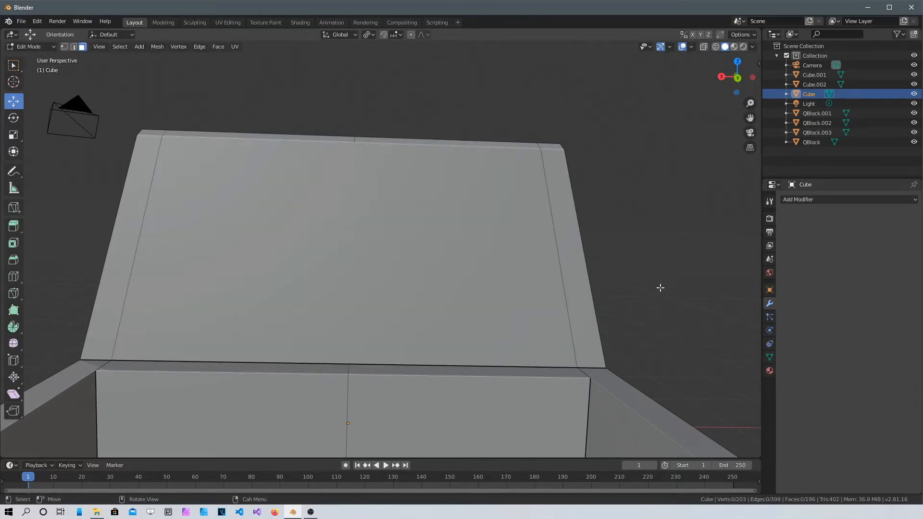
# - Extrude the cab's rear window face in place and scale the new face to about 0.95
pyautogui.click(462, 239)
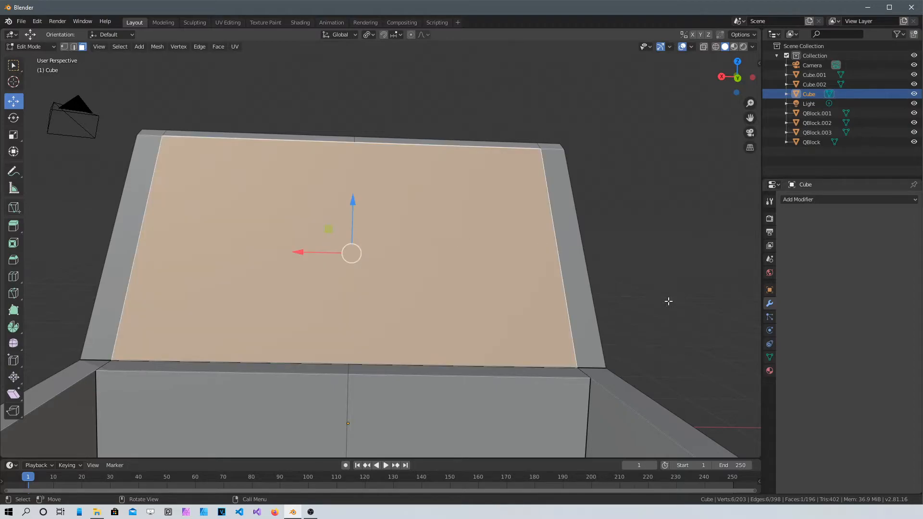
pyautogui.press('e')
pyautogui.rightClick(659, 298)
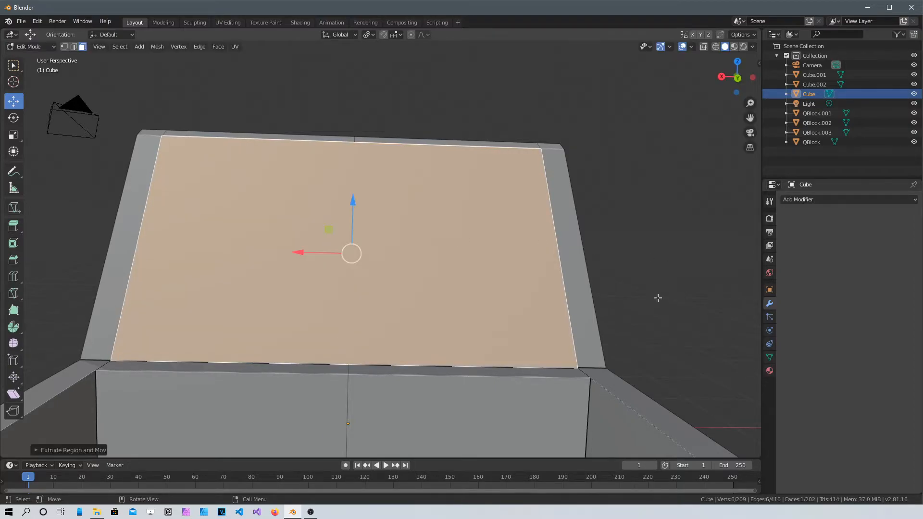
pyautogui.press('s')
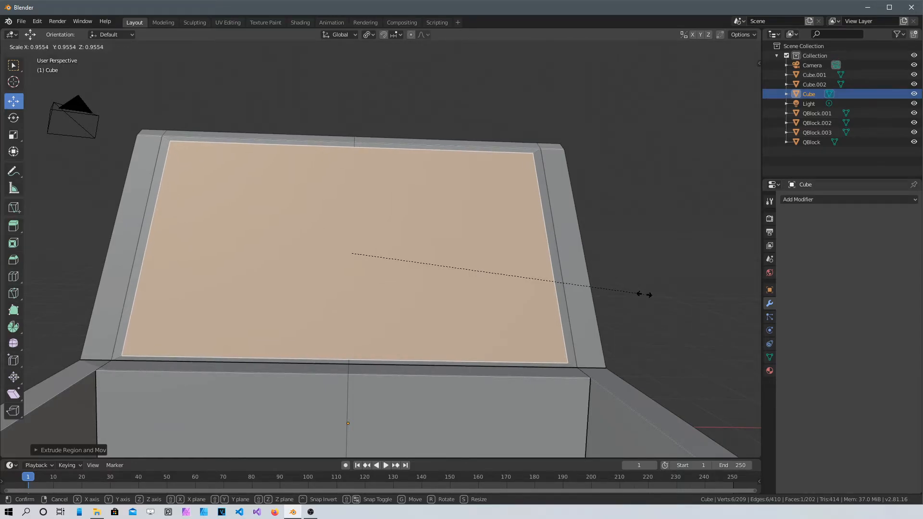
pyautogui.click(639, 294)
# - Extrude the rear window face again, push it slightly into the cab along Y, shrink it a little and deselect it
pyautogui.press('e')
pyautogui.rightClick(620, 297)
pyautogui.moveTo(619, 295); pyautogui.dragTo(361, 251, button='middle')
pyautogui.moveTo(374, 231); pyautogui.dragTo(380, 230)
pyautogui.press('s')
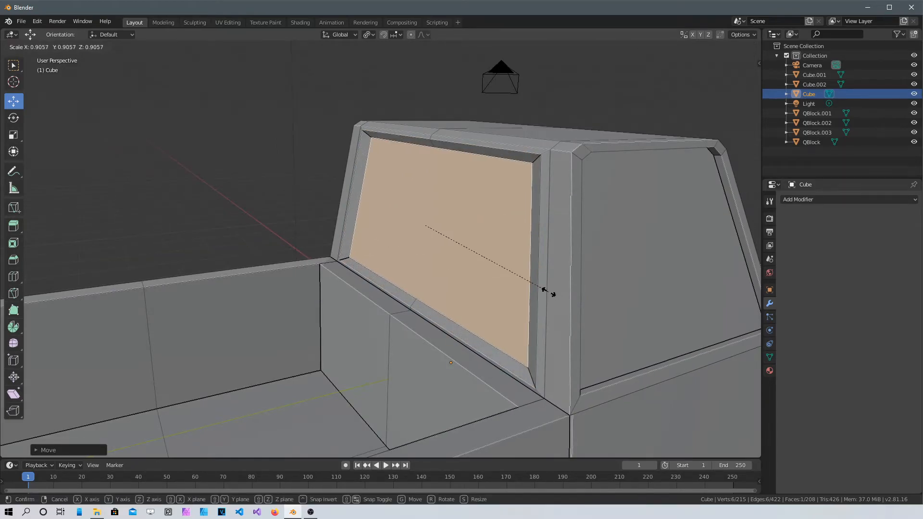
pyautogui.click(559, 294)
pyautogui.moveTo(559, 295); pyautogui.dragTo(255, 313, button='middle')
pyautogui.click(612, 269)
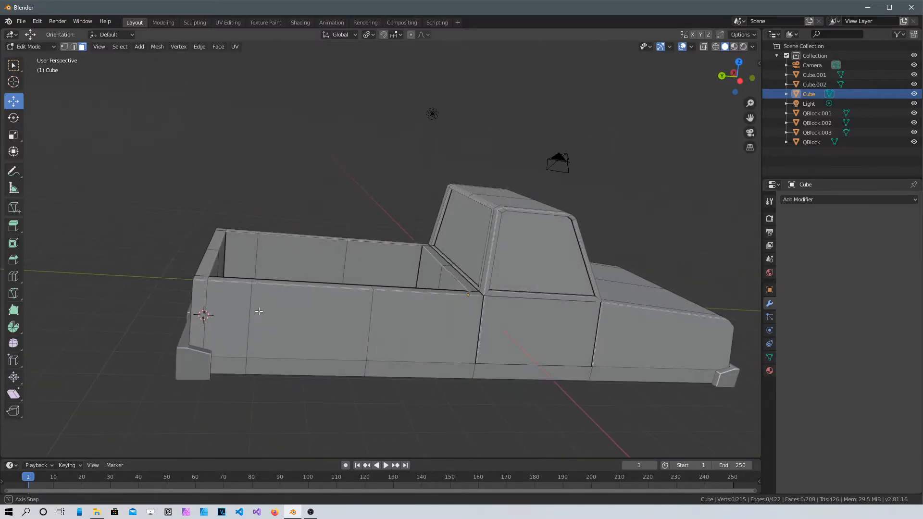
# - Examine the truck body from the side, underneath and behind, around the bed and rear bumper
pyautogui.scroll(-2, 311, 315)
pyautogui.moveTo(311, 315); pyautogui.dragTo(195, 329, button='middle')
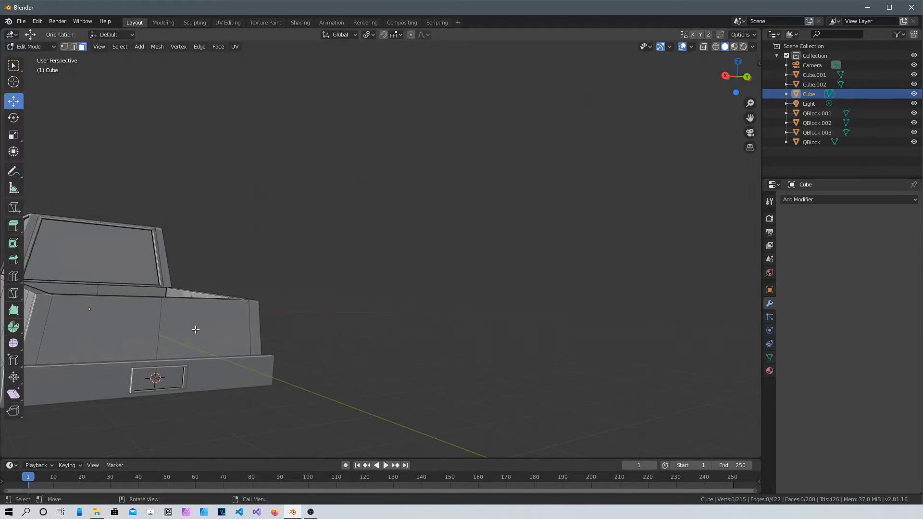
pyautogui.press('ctrl+KP_3')
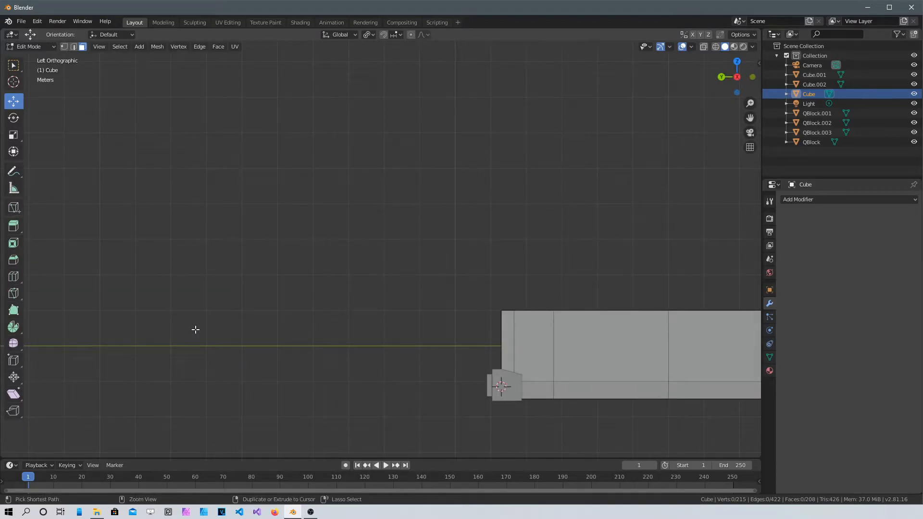
pyautogui.press('ctrl+KP_7')
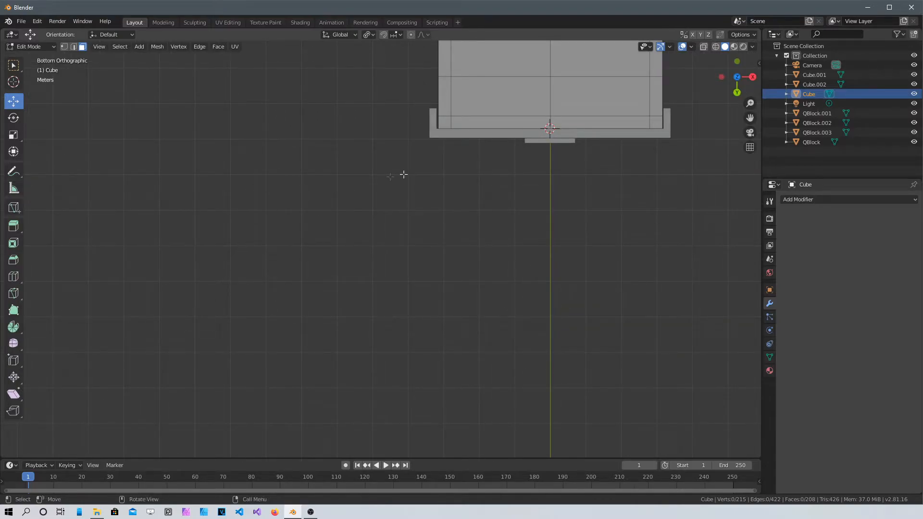
pyautogui.moveTo(536, 164); pyautogui.dragTo(354, 192, button='middle')
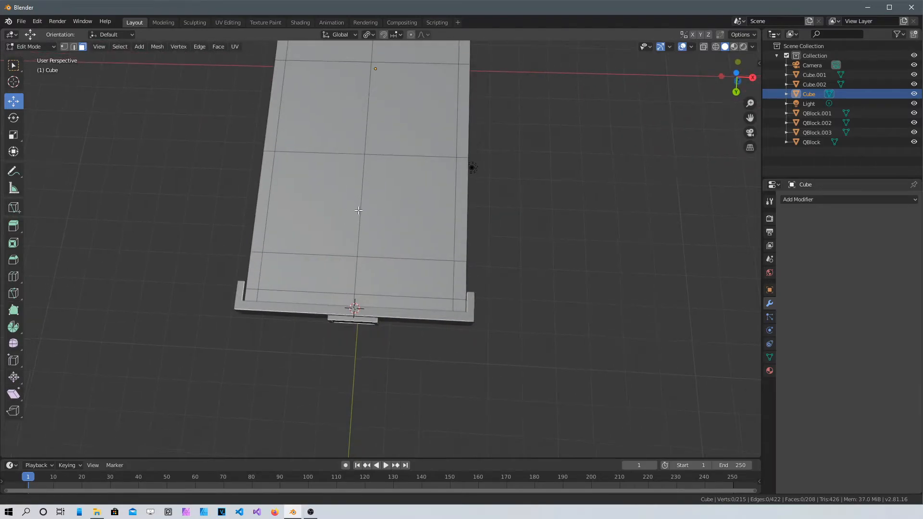
pyautogui.moveTo(353, 285); pyautogui.dragTo(330, 91, button='middle')
pyautogui.moveTo(339, 308); pyautogui.dragTo(367, 254, button='middle')
pyautogui.scroll(5, 355, 172)
pyautogui.moveTo(354, 171); pyautogui.dragTo(386, 259, button='middle')
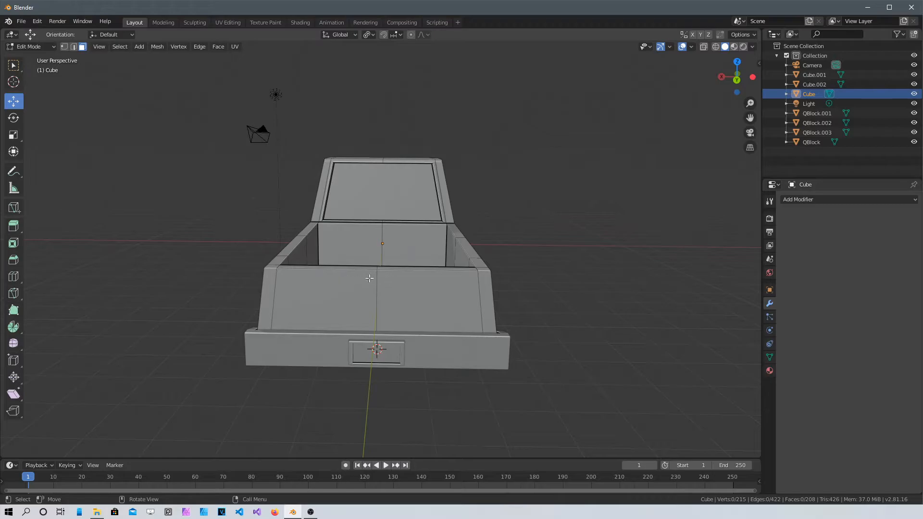
# - Add a small rectangular QBlocker cube near the upper middle of the truck's tailgate as a handle
pyautogui.scroll(4, 362, 284)
pyautogui.keyDown('shift'); pyautogui.moveTo(388, 289); pyautogui.dragTo(394, 264, button='middle'); pyautogui.keyUp('shift')
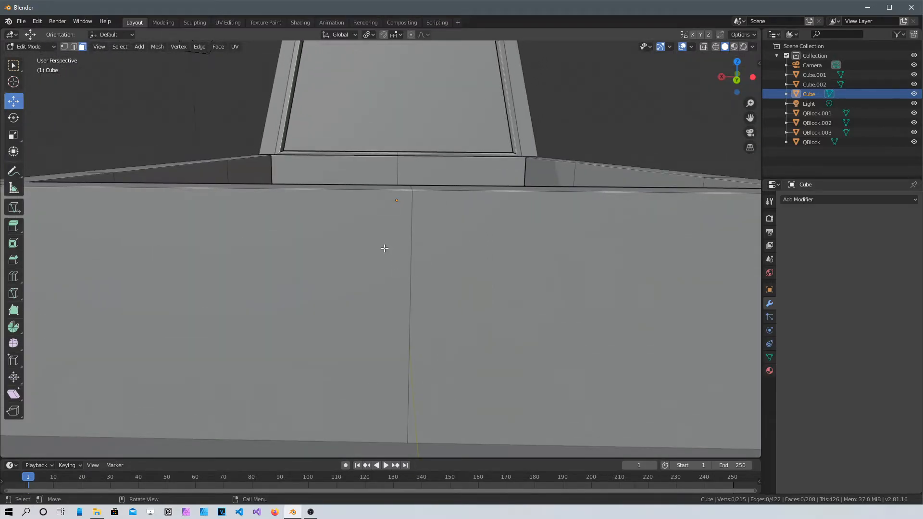
pyautogui.press('ctrl+KP_1')
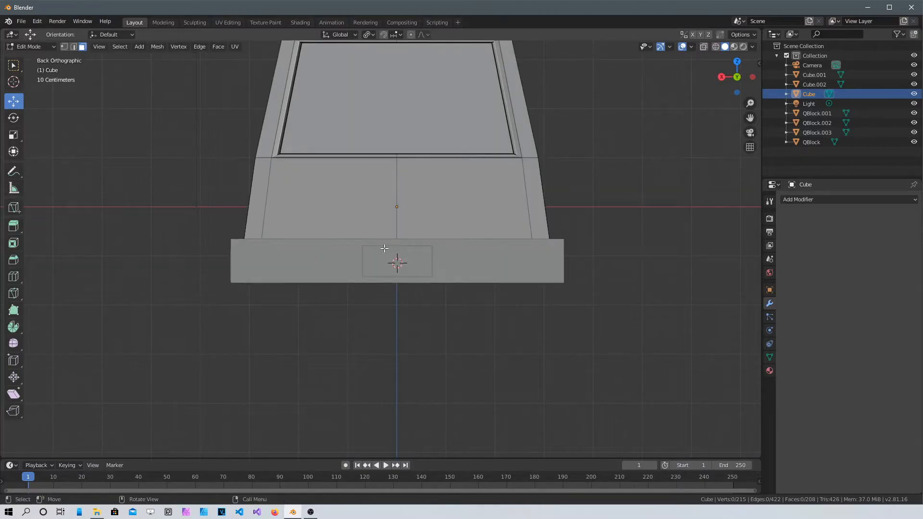
pyautogui.press('Tab')
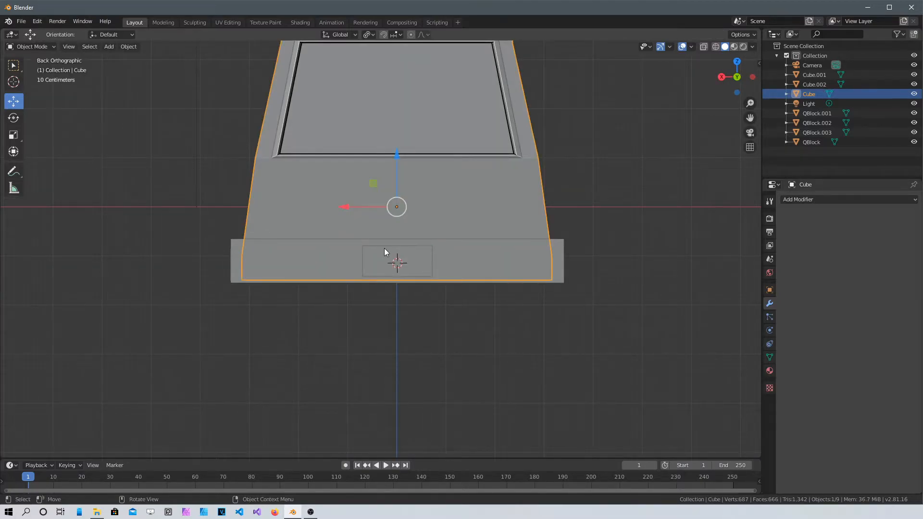
pyautogui.hotkey('shift', 'a')
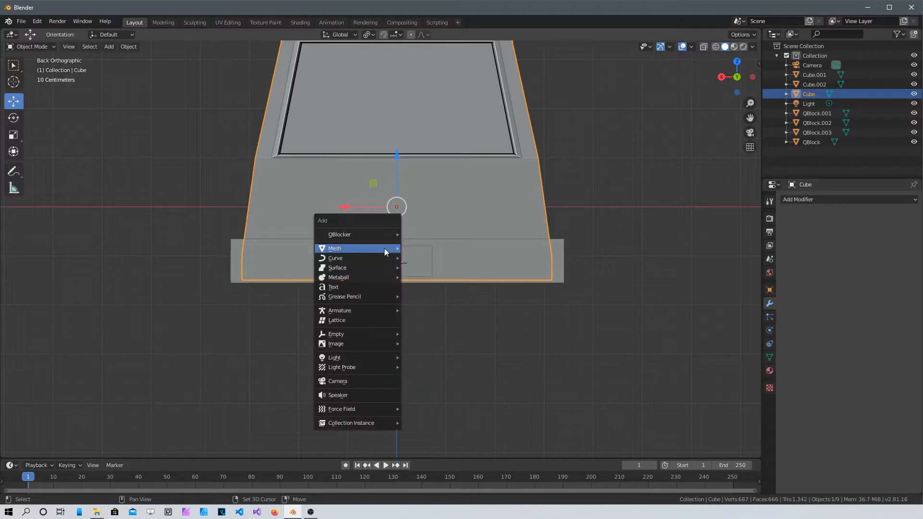
pyautogui.moveTo(390, 226)
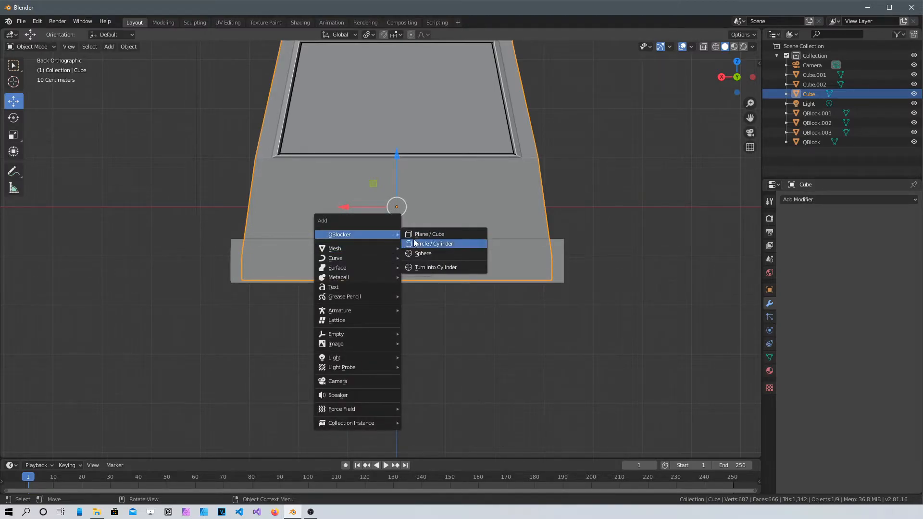
pyautogui.click(425, 234)
pyautogui.moveTo(377, 162); pyautogui.dragTo(414, 178)
pyautogui.click(413, 180)
# - Centre the new tailgate handle block by moving it slightly along X, and deselect it
pyautogui.moveTo(452, 168); pyautogui.dragTo(424, 177, button='middle')
pyautogui.moveTo(462, 130); pyautogui.dragTo(439, 326, button='middle')
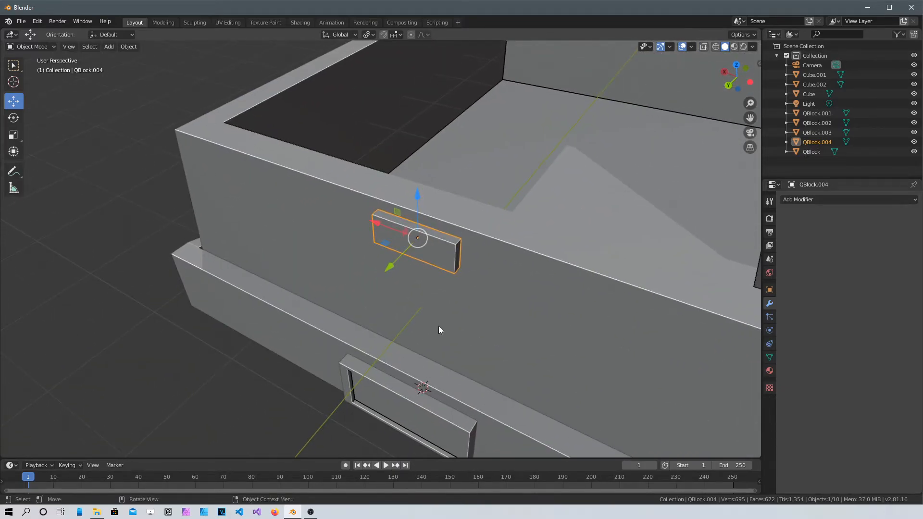
pyautogui.press('ctrl+KP_1')
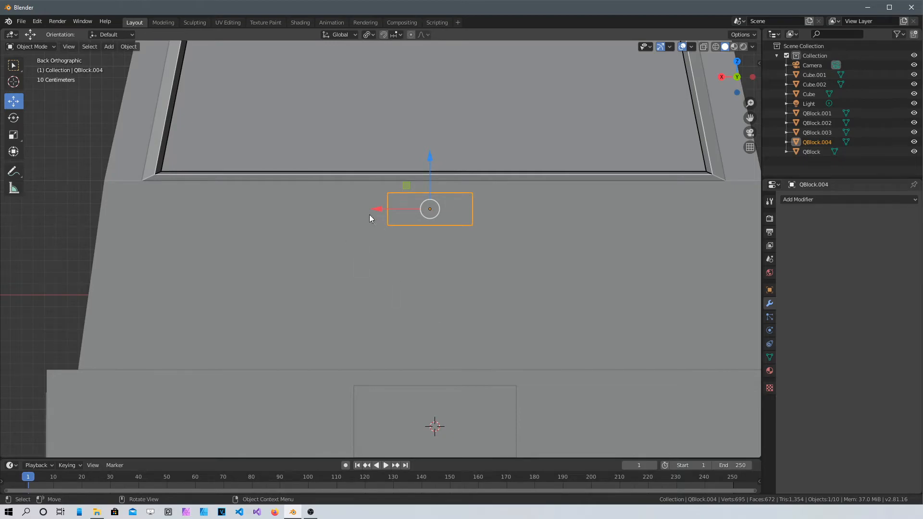
pyautogui.moveTo(379, 208); pyautogui.dragTo(388, 212)
pyautogui.moveTo(388, 212); pyautogui.dragTo(482, 220, button='middle')
pyautogui.click(315, 276)
pyautogui.moveTo(315, 276); pyautogui.dragTo(326, 207, button='middle')
pyautogui.scroll(5, 326, 208)
pyautogui.moveTo(316, 247); pyautogui.dragTo(82, 136, button='middle')
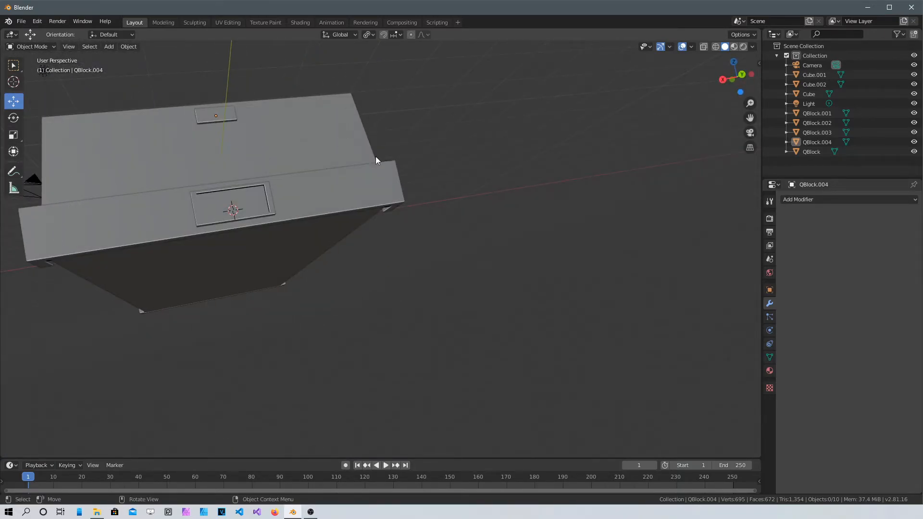
# - Bevel the two vertical edges at the sides of the truck body's tailgate by about 0.008 m
pyautogui.press('ctrl+KP_1')
pyautogui.keyDown('shift'); pyautogui.moveTo(204, 140); pyautogui.dragTo(284, 368, button='middle'); pyautogui.keyUp('shift')
pyautogui.scroll(1, 309, 295)
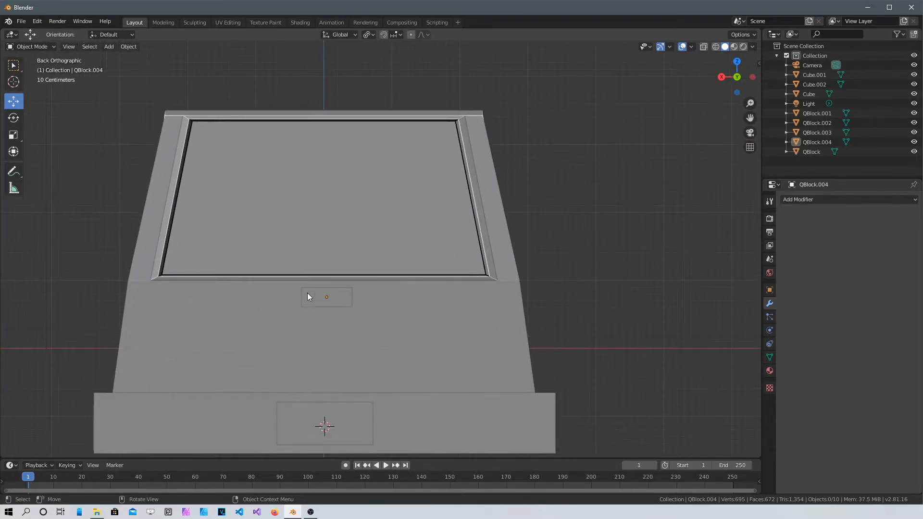
pyautogui.click(158, 321)
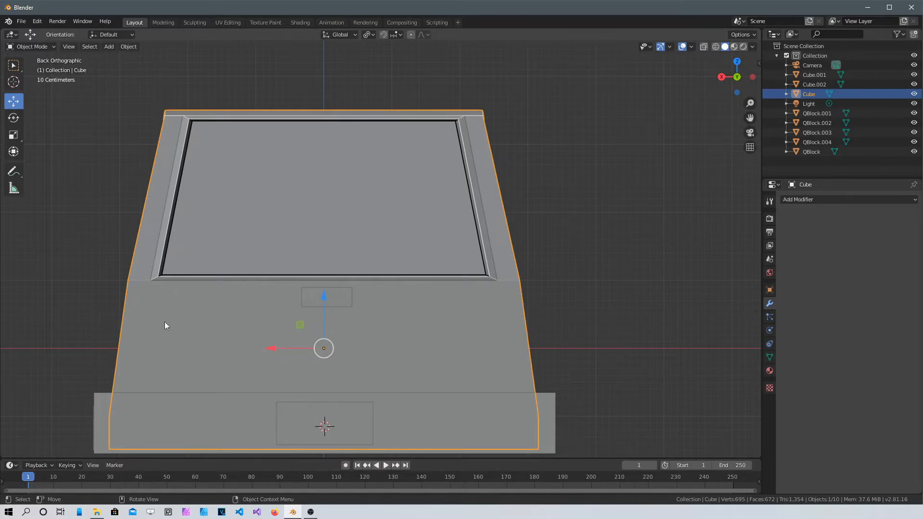
pyautogui.press('Tab')
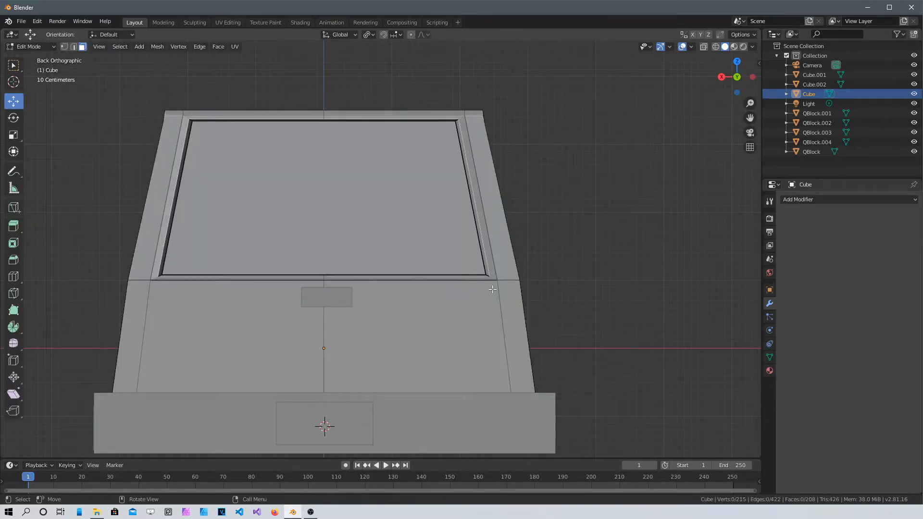
pyautogui.press('2')
pyautogui.click(148, 328)
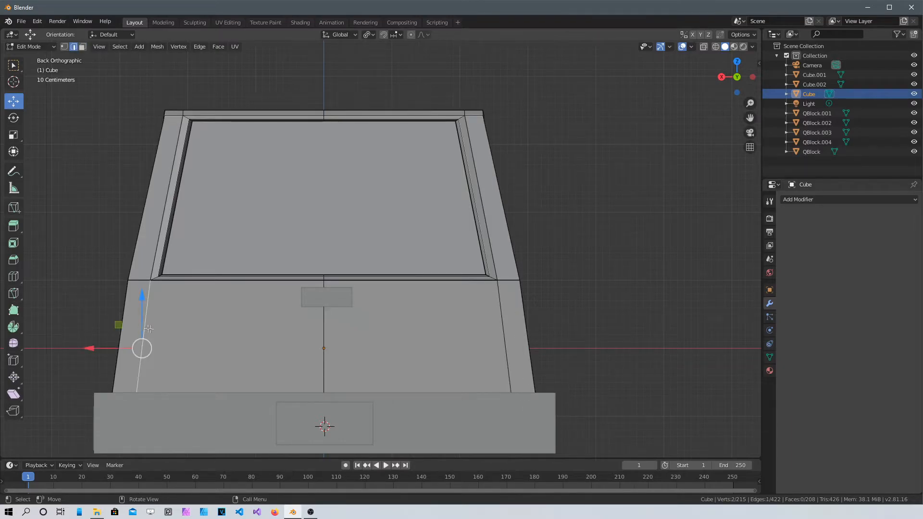
pyautogui.keyDown('shift'); pyautogui.click(506, 325); pyautogui.keyUp('shift')
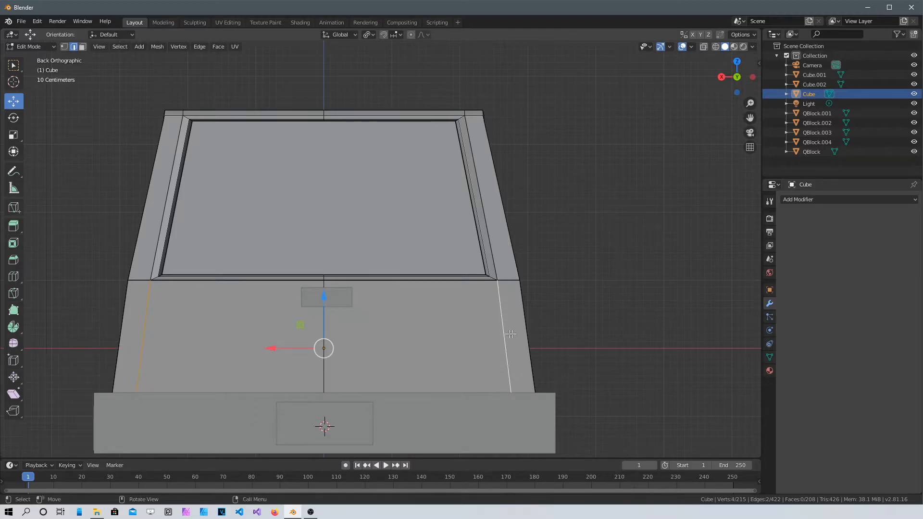
pyautogui.hotkey('ctrl', 'b')
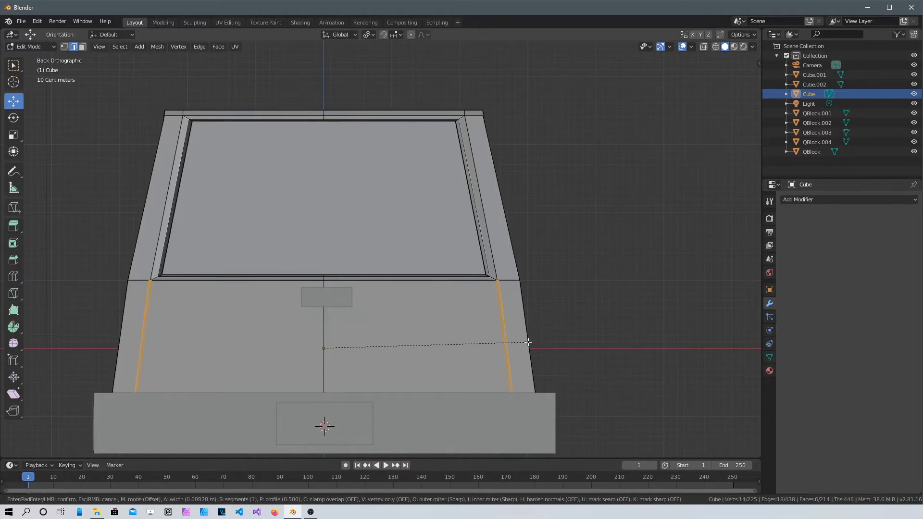
pyautogui.click(528, 343)
# - Extrude the two narrow bevelled tailgate strips in place and scale them along Z to about 0.93
pyautogui.moveTo(256, 304); pyautogui.dragTo(292, 334, button='middle')
pyautogui.press('e')
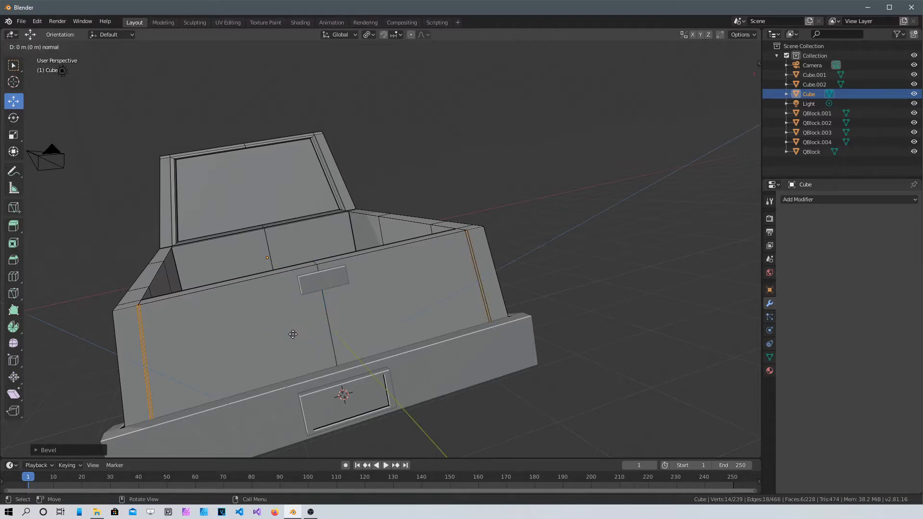
pyautogui.rightClick(293, 334)
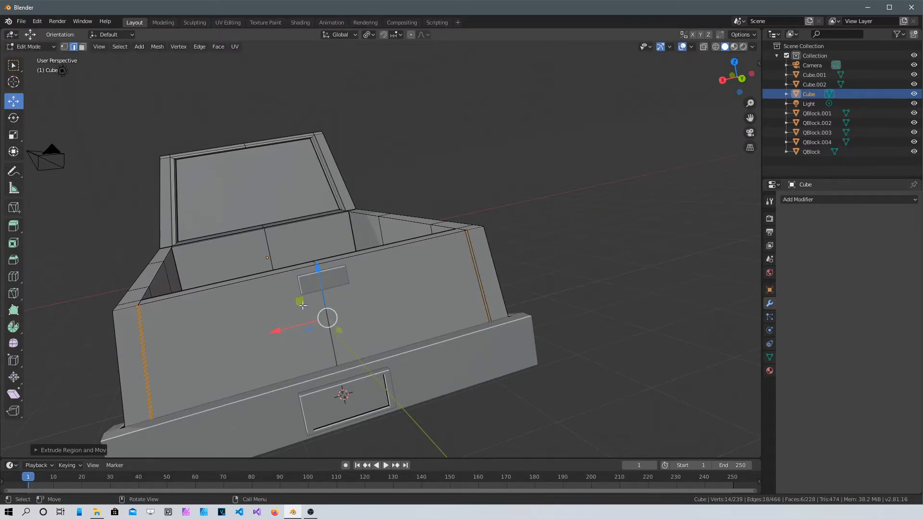
pyautogui.press('s')
pyautogui.press('z')
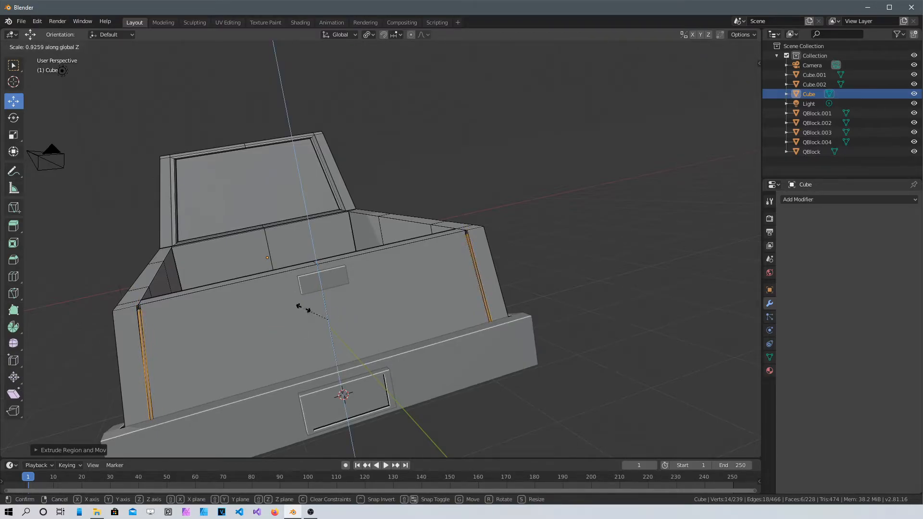
pyautogui.click(303, 308)
# - Push the extruded tailgate strips along Y into the body to form recessed gaps, and deselect them
pyautogui.moveTo(303, 308); pyautogui.dragTo(498, 286, button='middle')
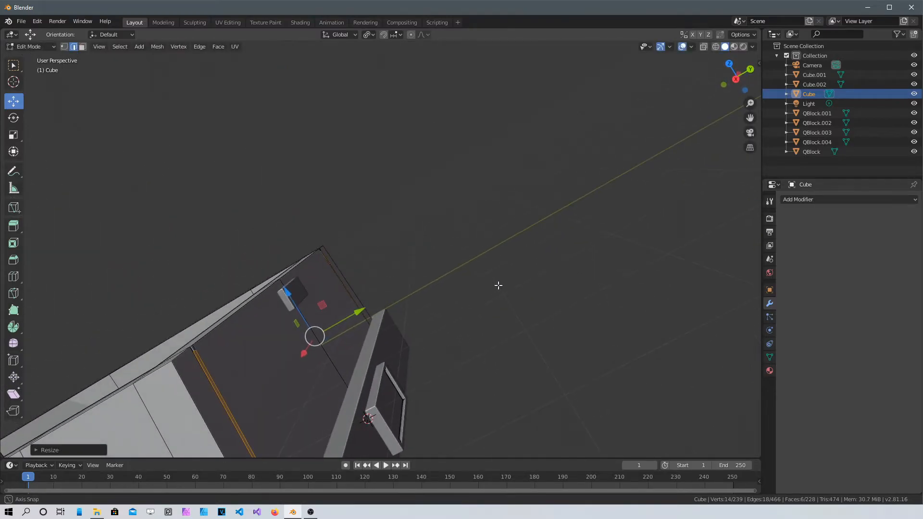
pyautogui.press('g')
pyautogui.press('y')
pyautogui.click(353, 312)
pyautogui.moveTo(353, 312); pyautogui.dragTo(308, 296, button='middle')
pyautogui.click(481, 384)
# - Leave mesh editing with nothing selected and place the 3D cursor low on the bed's side at the rear wheel position
pyautogui.moveTo(336, 230); pyautogui.dragTo(391, 287, button='middle')
pyautogui.scroll(-5, 232, 207)
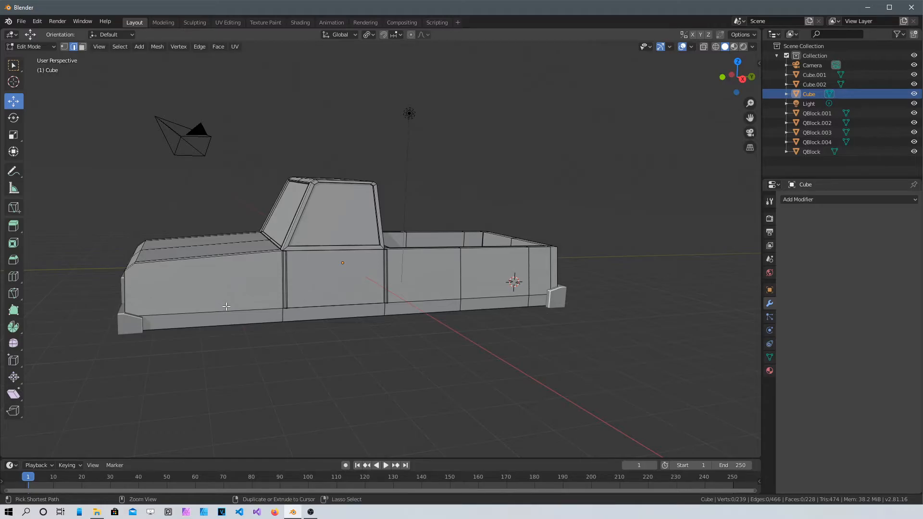
pyautogui.press('ctrl+KP_3')
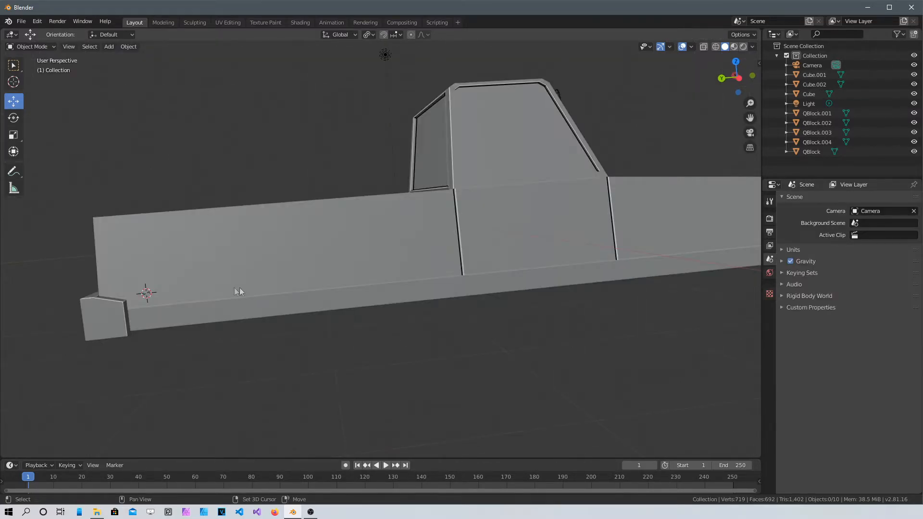
pyautogui.keyDown('shift'); pyautogui.moveTo(239, 287); pyautogui.dragTo(239, 307, button='right'); pyautogui.keyUp('shift')
# - Add a mesh cylinder at the 3D cursor on the side of the truck bed
pyautogui.moveTo(287, 315); pyautogui.dragTo(202, 330, button='middle')
pyautogui.scroll(3, 311, 307)
pyautogui.moveTo(331, 307); pyautogui.dragTo(435, 316, button='middle')
pyautogui.hotkey('shift', 'a')
pyautogui.moveTo(413, 318)
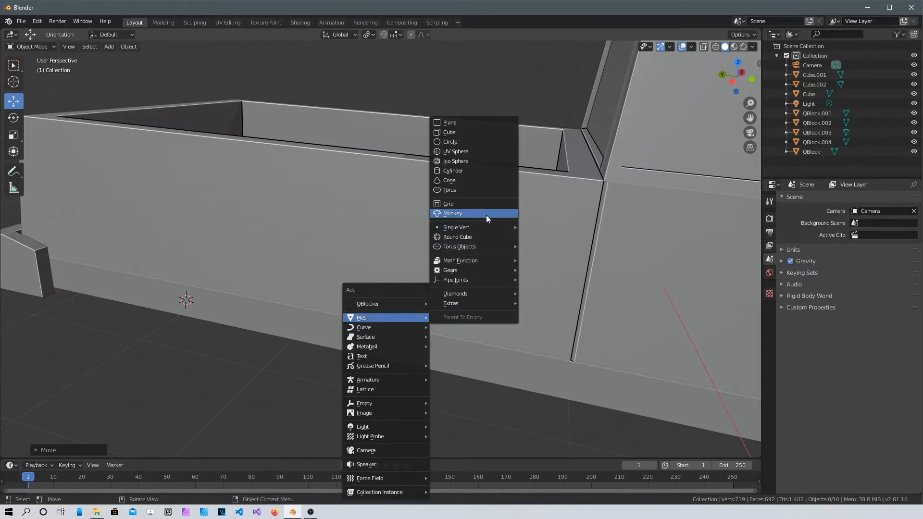
pyautogui.click(478, 172)
# - Rotate the cylinder 90 degrees about the Y axis so it lies across the truck
pyautogui.moveTo(293, 361); pyautogui.dragTo(368, 187, button='middle')
pyautogui.press('r')
pyautogui.press('y')
pyautogui.write('90')
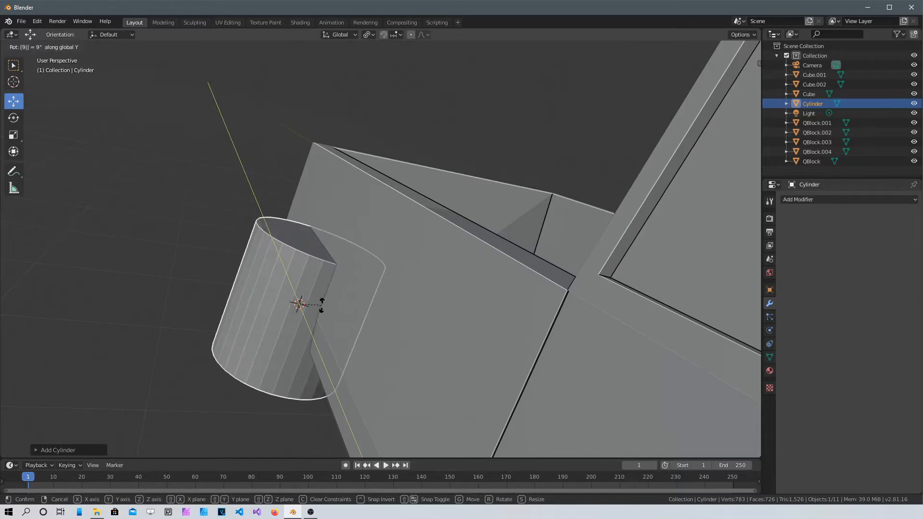
pyautogui.press('Return')
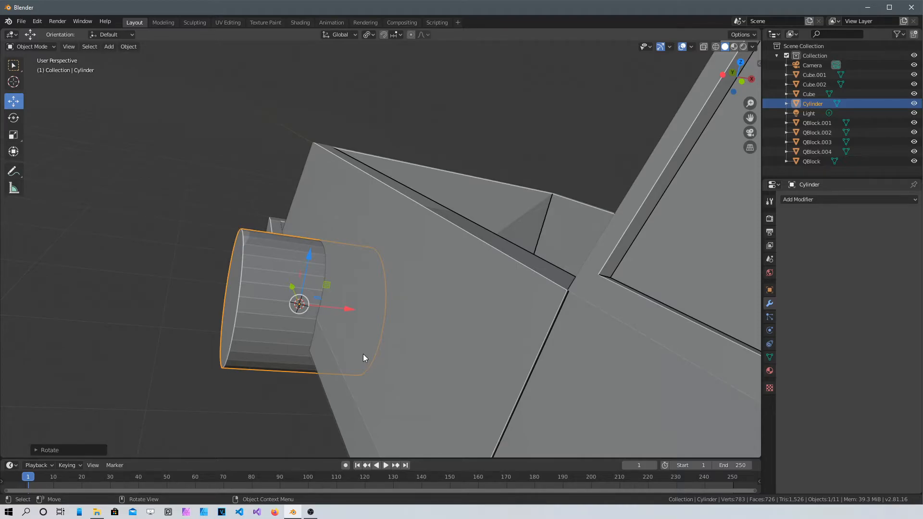
# - Move the cylinder along X until it sits clear of the truck's side
pyautogui.moveTo(388, 316); pyautogui.dragTo(350, 413, button='middle')
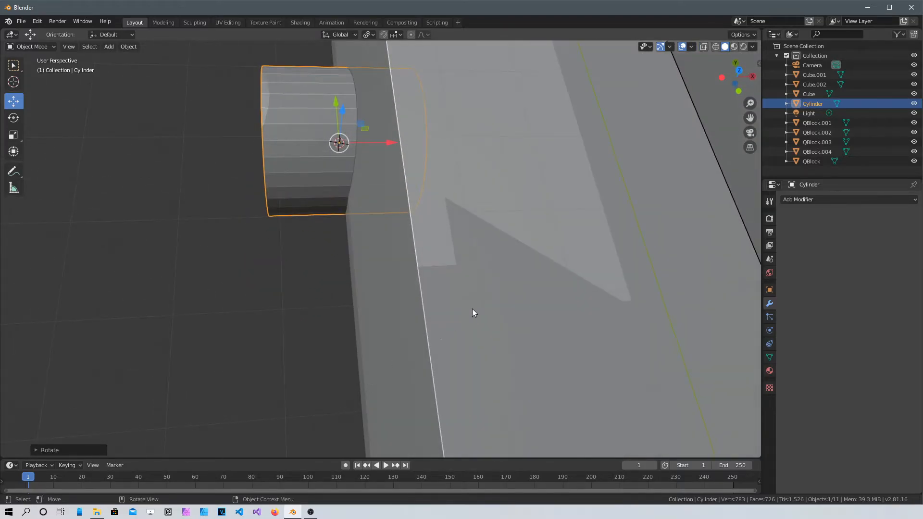
pyautogui.scroll(-4, 472, 307)
pyautogui.moveTo(465, 240); pyautogui.dragTo(415, 208, button='middle')
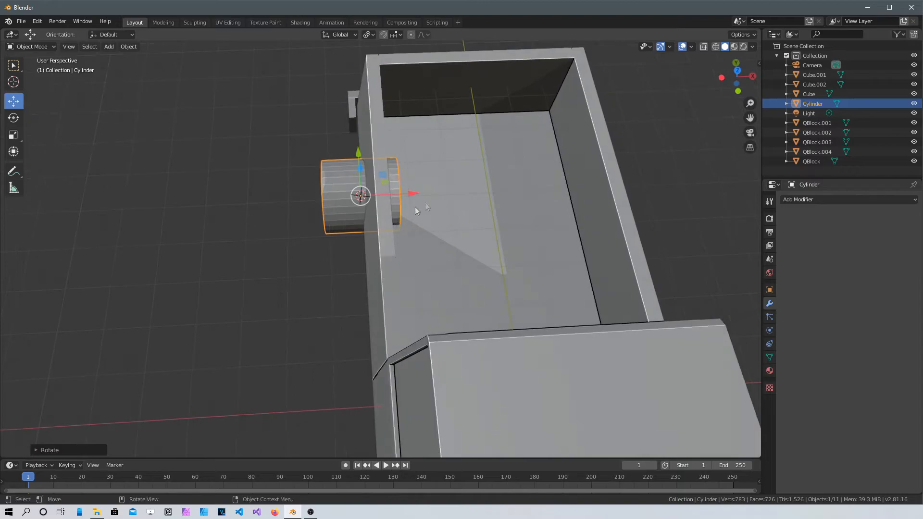
pyautogui.moveTo(419, 199); pyautogui.dragTo(272, 195)
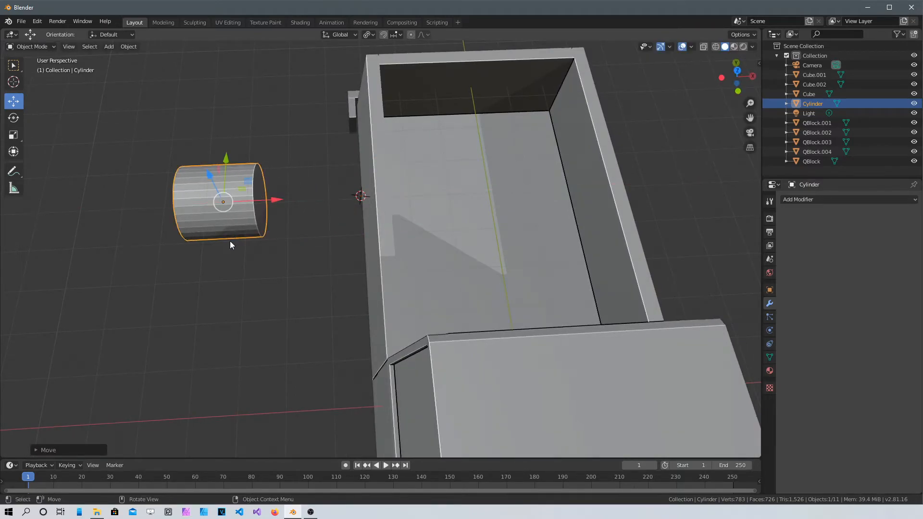
# - Lengthen the cylinder by moving its truck-facing end cap along X through the bed and past the opposite side
pyautogui.press('Tab')
pyautogui.click(263, 191)
pyautogui.click(254, 204)
pyautogui.press('3')
pyautogui.click(262, 199)
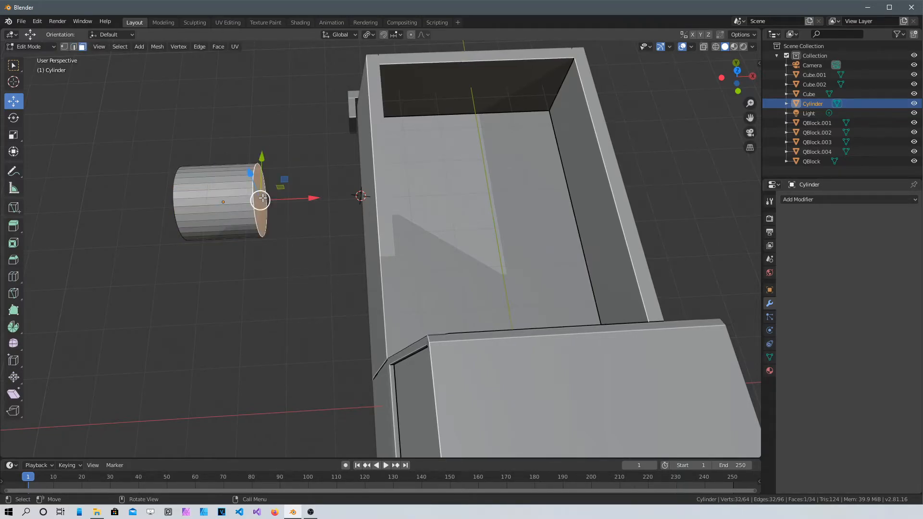
pyautogui.moveTo(314, 198); pyautogui.dragTo(735, 173)
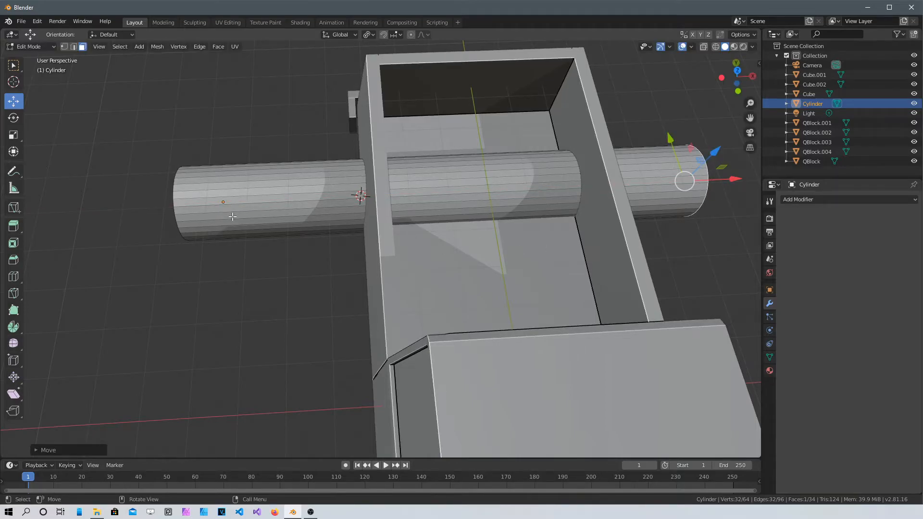
# - Return to object mode, shift the lengthened cylinder slightly along X and scale it up a little
pyautogui.press('Tab')
pyautogui.moveTo(264, 198); pyautogui.dragTo(289, 196)
pyautogui.moveTo(290, 196); pyautogui.dragTo(604, 224, button='middle')
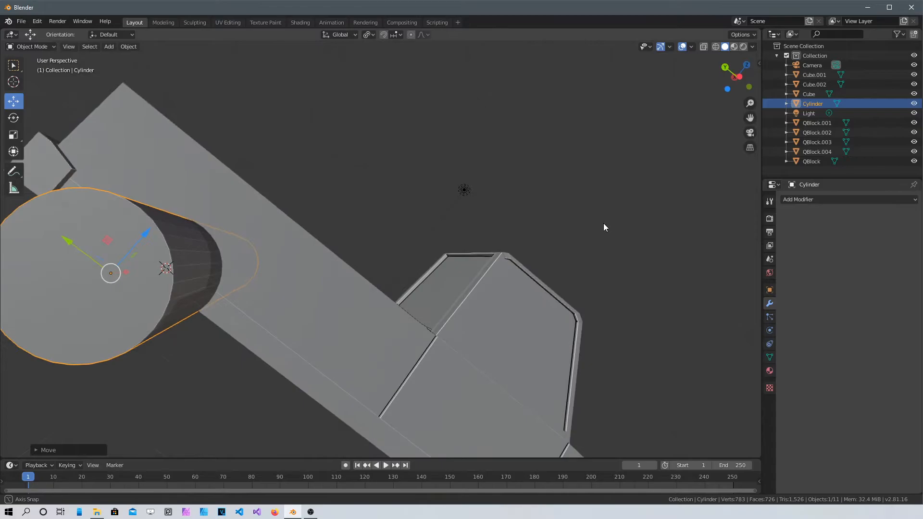
pyautogui.moveTo(257, 268); pyautogui.dragTo(244, 289, button='middle')
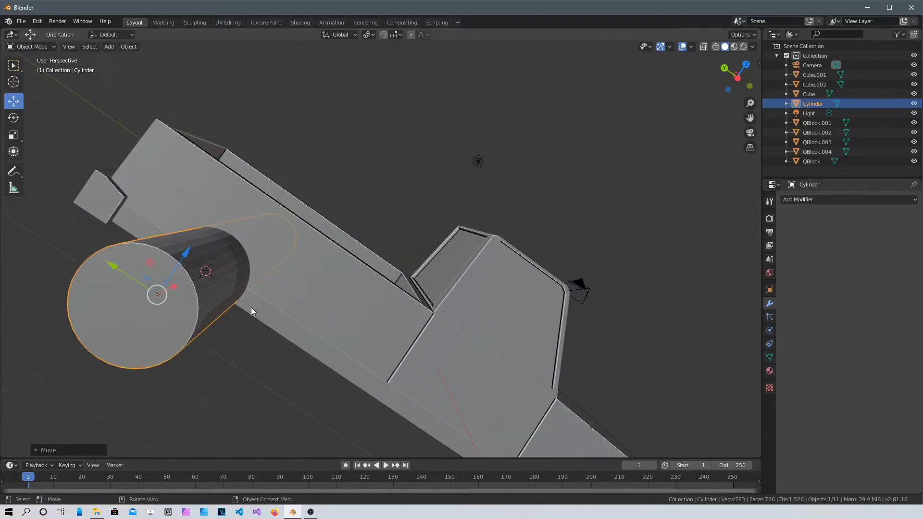
pyautogui.press('s')
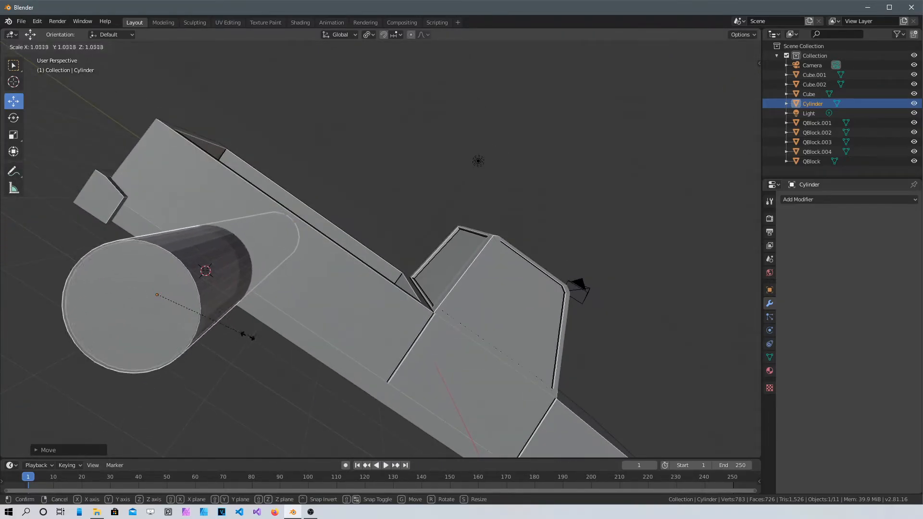
pyautogui.click(259, 345)
# - Scale the rear cylinder up by about 1.1 in side view so it matches the wheel-arch size
pyautogui.moveTo(313, 337); pyautogui.dragTo(465, 409, button='middle')
pyautogui.moveTo(439, 284); pyautogui.dragTo(235, 220, button='middle')
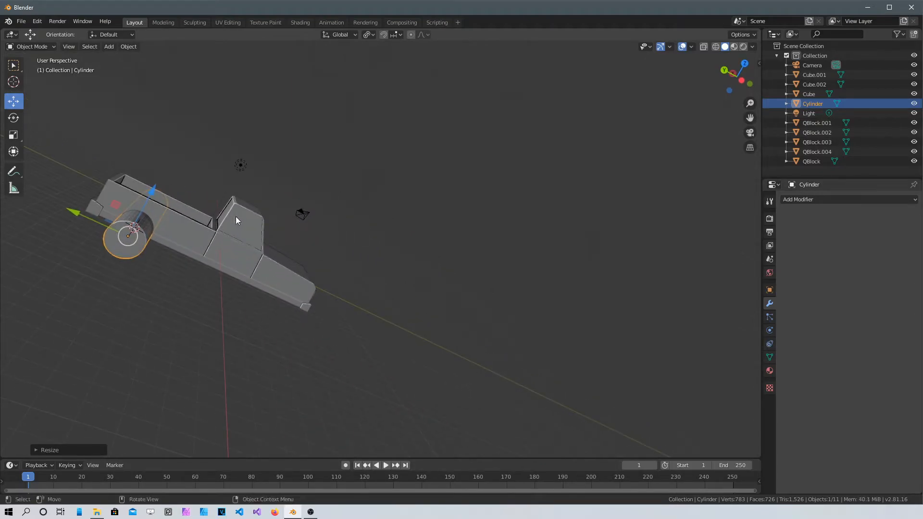
pyautogui.press('ctrl+KP_3')
pyautogui.scroll(3, 138, 314)
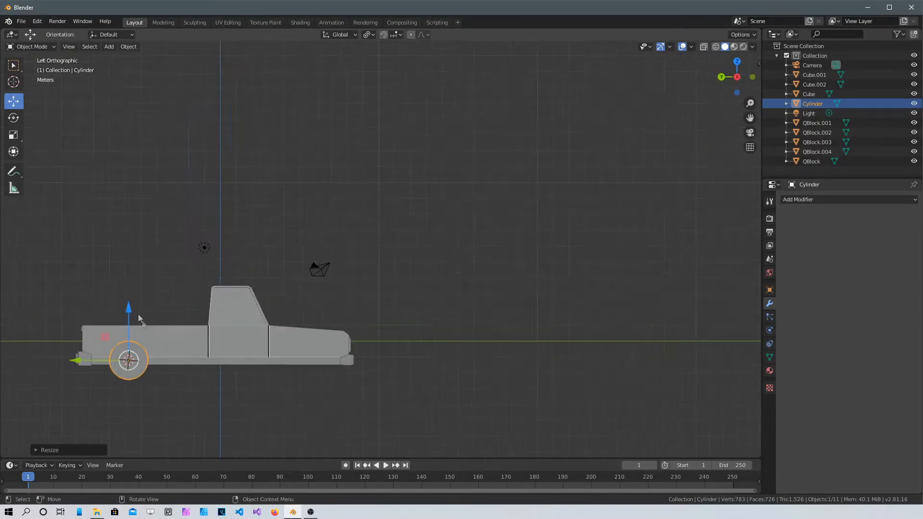
pyautogui.keyDown('shift'); pyautogui.moveTo(134, 348); pyautogui.dragTo(261, 234, button='middle'); pyautogui.keyUp('shift')
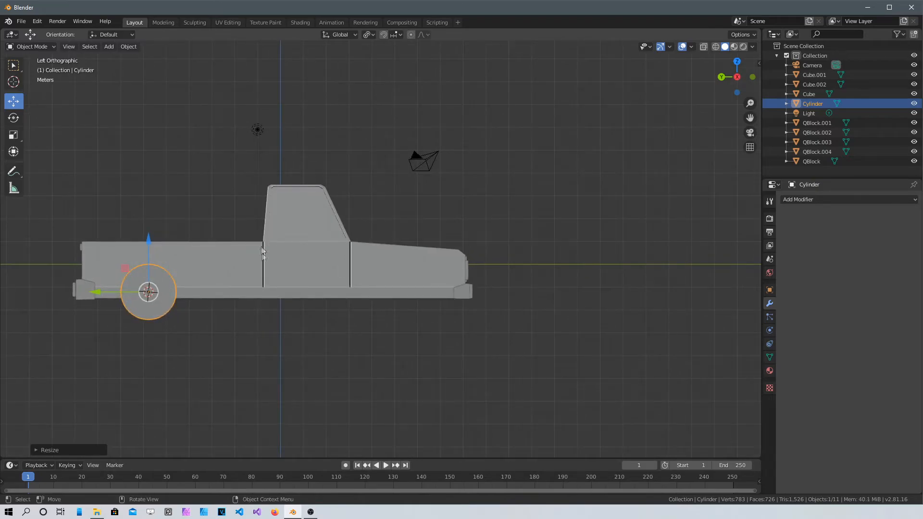
pyautogui.press('s')
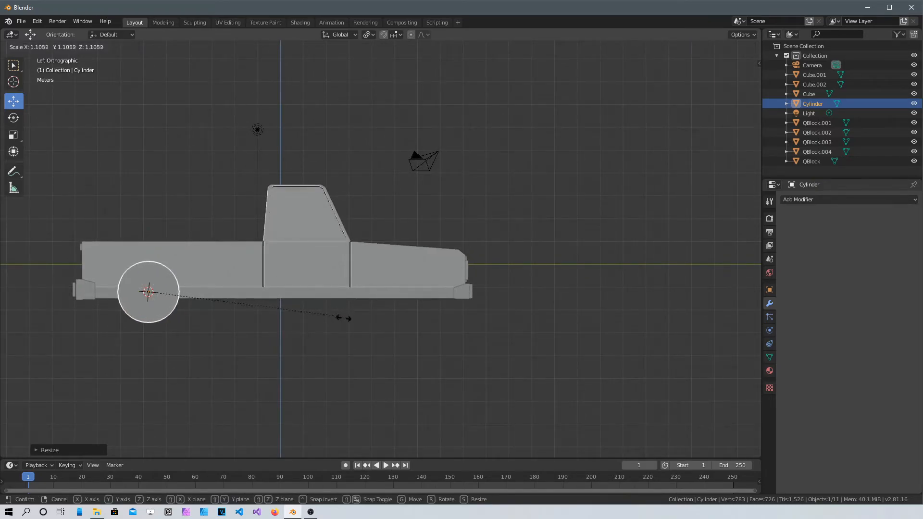
pyautogui.click(347, 322)
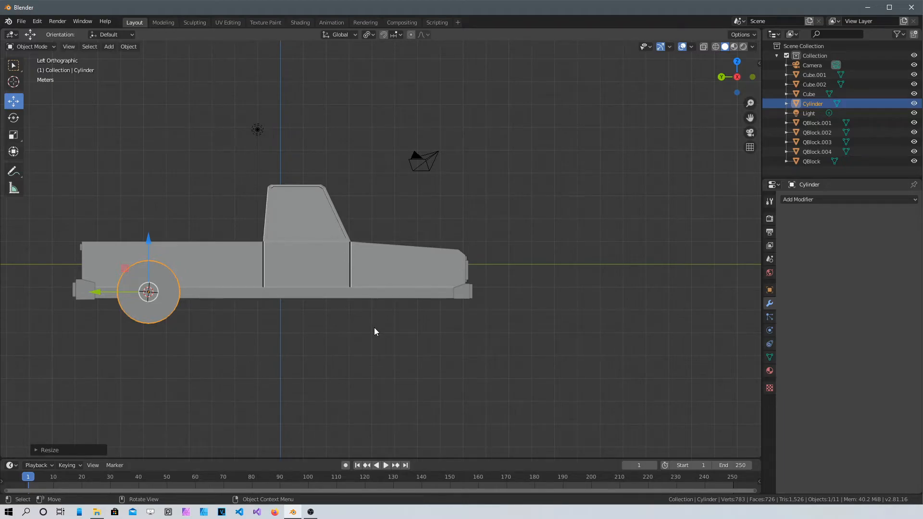
# - Duplicate the rear cylinder and move the copy about 10.88 m along Y to the front wheel position
pyautogui.hotkey('shift', 'd')
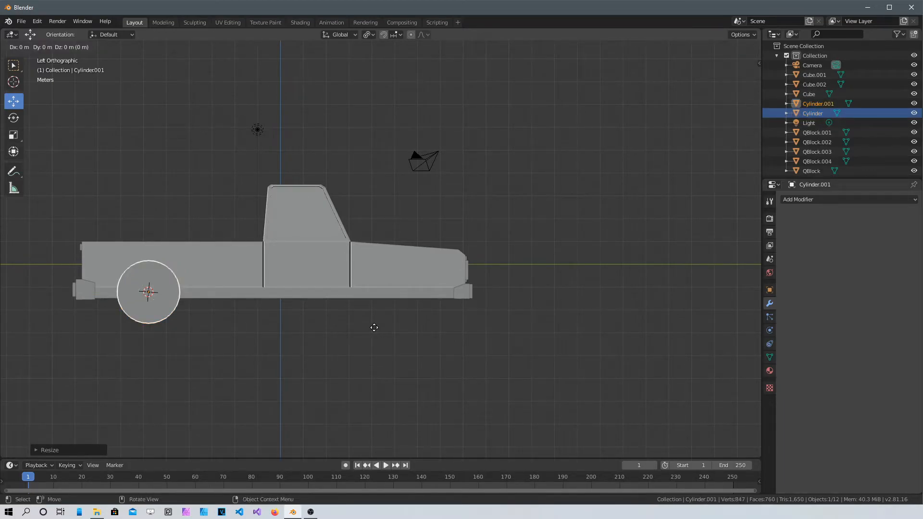
pyautogui.rightClick(376, 332)
pyautogui.moveTo(98, 294); pyautogui.dragTo(347, 309)
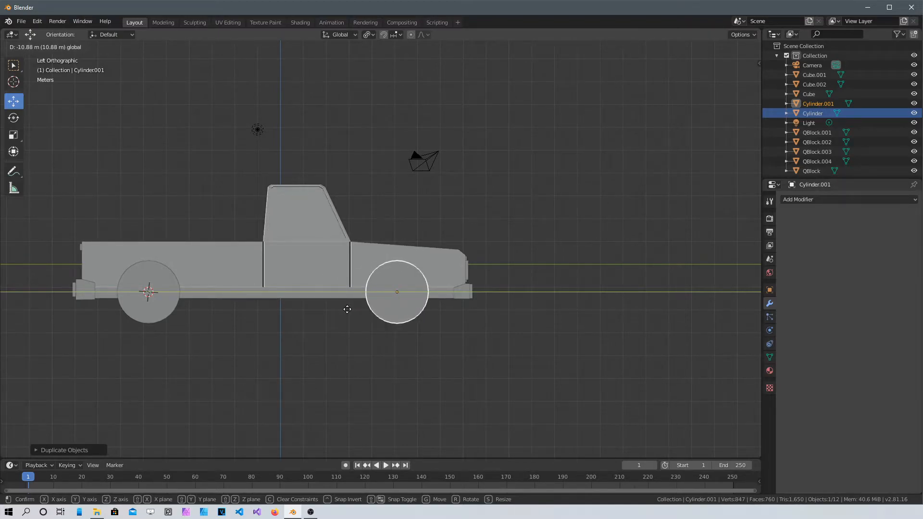
pyautogui.moveTo(347, 309); pyautogui.dragTo(347, 310)
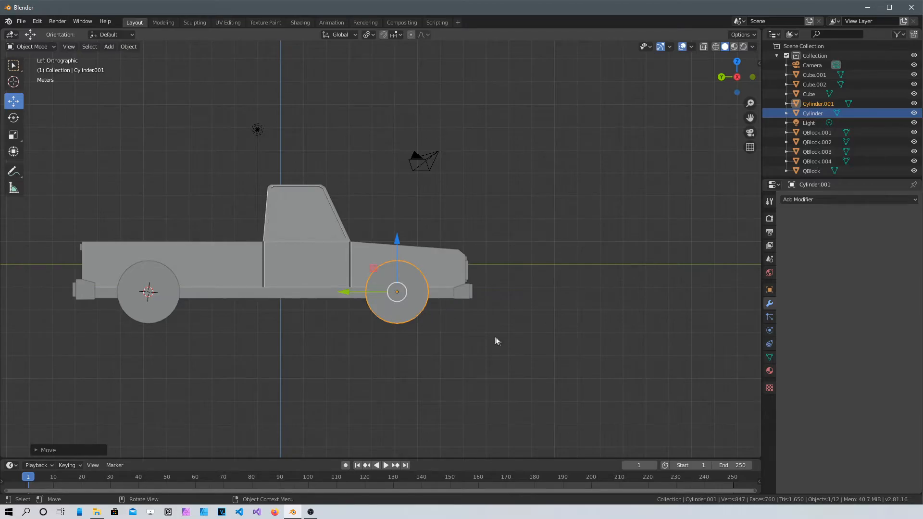
pyautogui.scroll(-5, 508, 302)
pyautogui.scroll(7, 508, 329)
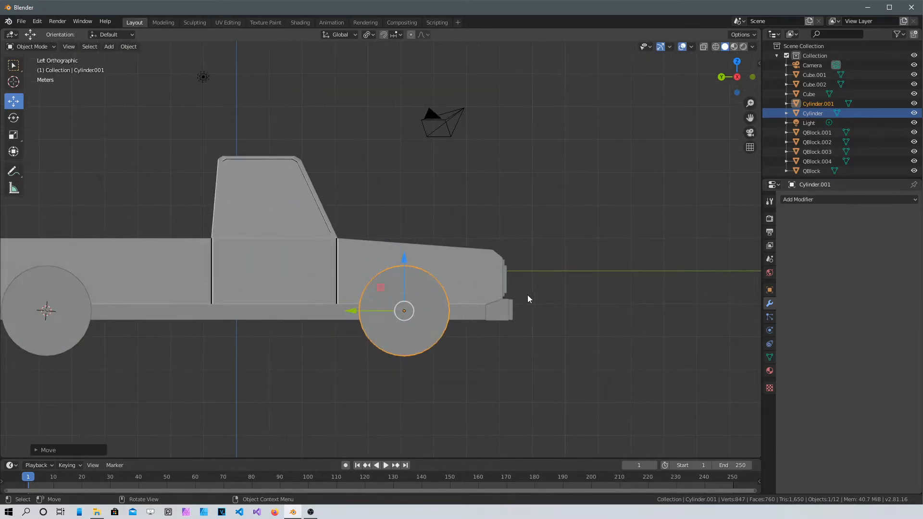
pyautogui.scroll(-2, 534, 298)
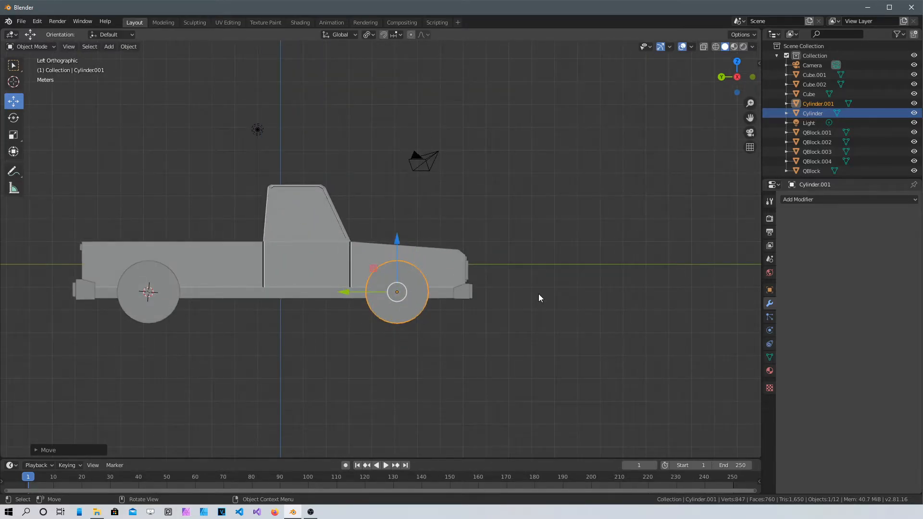
# - Join the rear and front wheel cylinders into a single object
pyautogui.click(154, 304)
pyautogui.keyDown('shift'); pyautogui.click(392, 302); pyautogui.keyUp('shift')
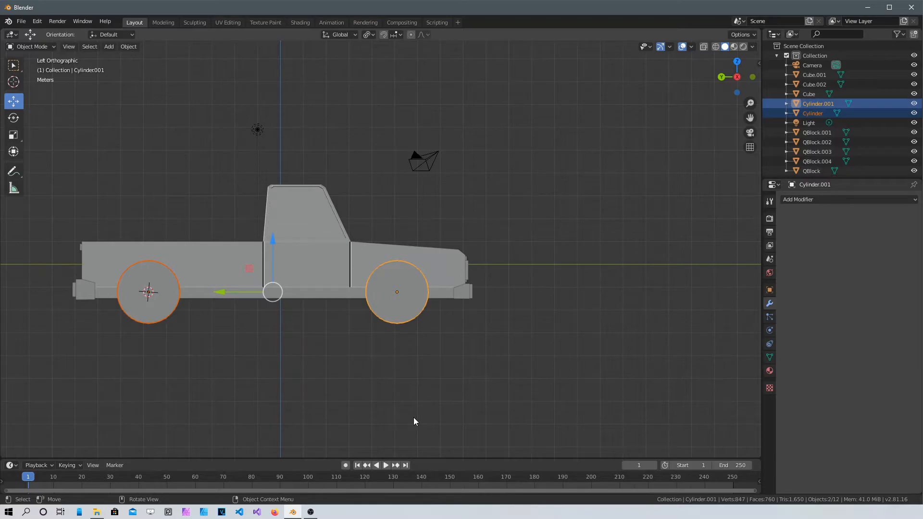
pyautogui.press('ctrl')
pyautogui.hotkey('ctrl', 'j')
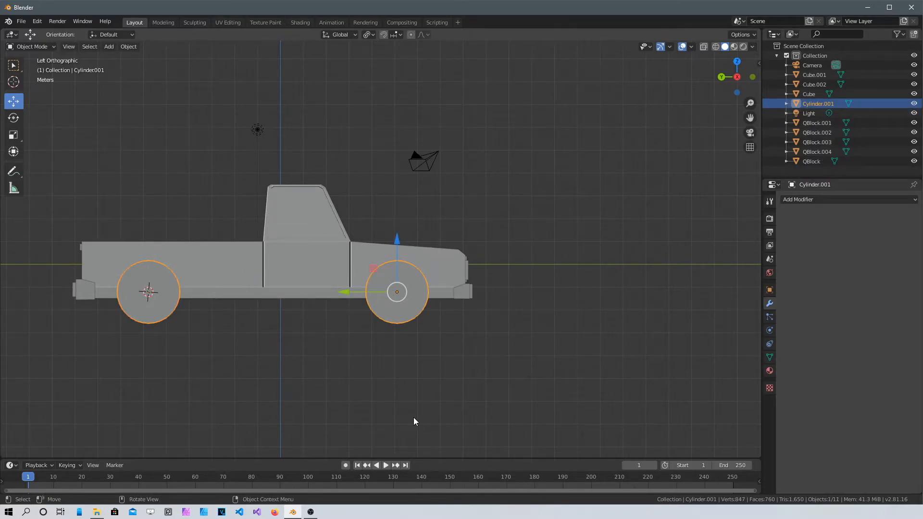
pyautogui.moveTo(384, 330); pyautogui.dragTo(393, 372, button='middle')
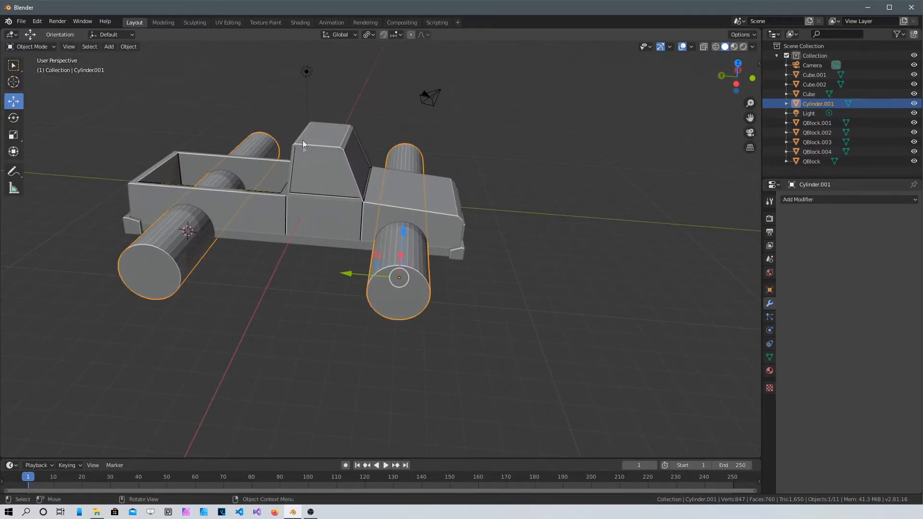
# - Add a Boolean modifier set to Difference on the truck body, using the joined cylinders as the cutter, and apply it
pyautogui.click(320, 166)
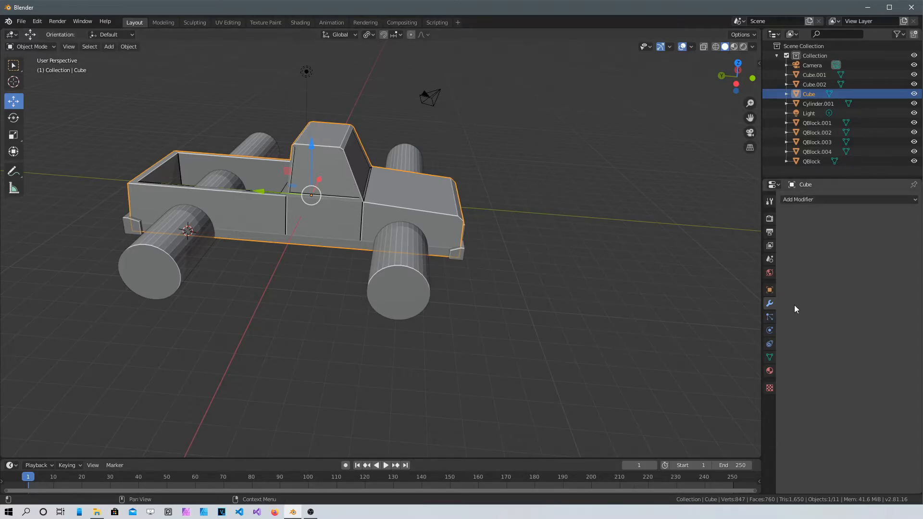
pyautogui.click(832, 201)
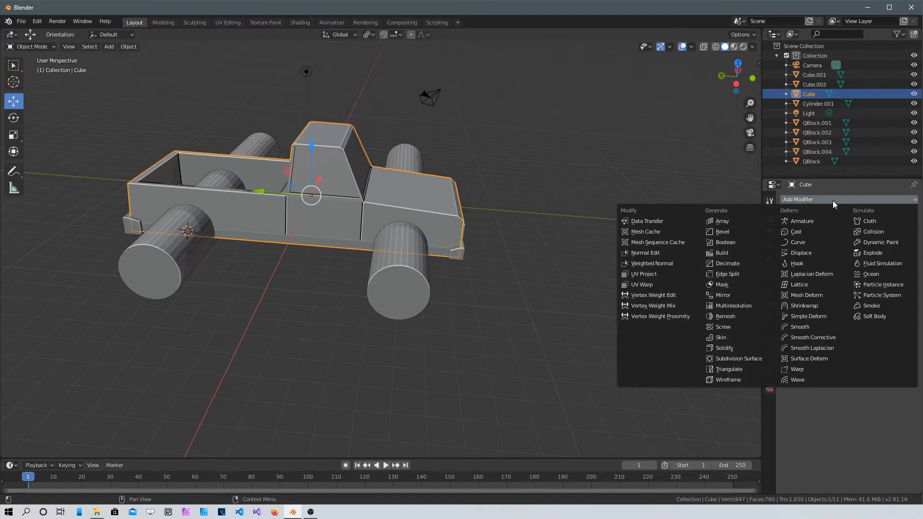
pyautogui.click(721, 242)
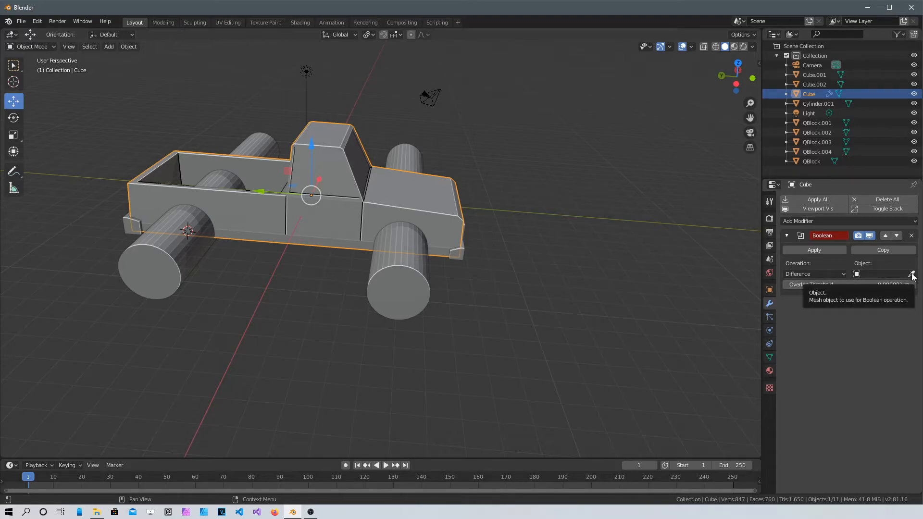
pyautogui.click(912, 274)
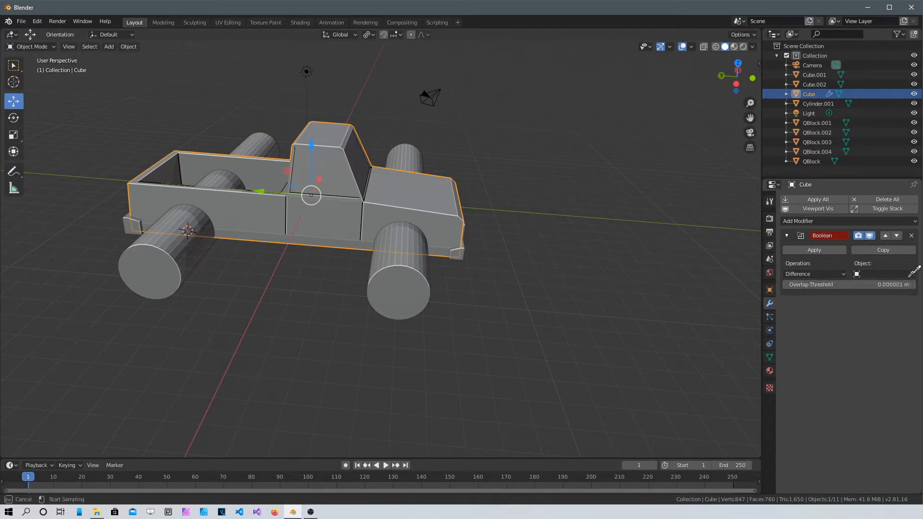
pyautogui.click(400, 269)
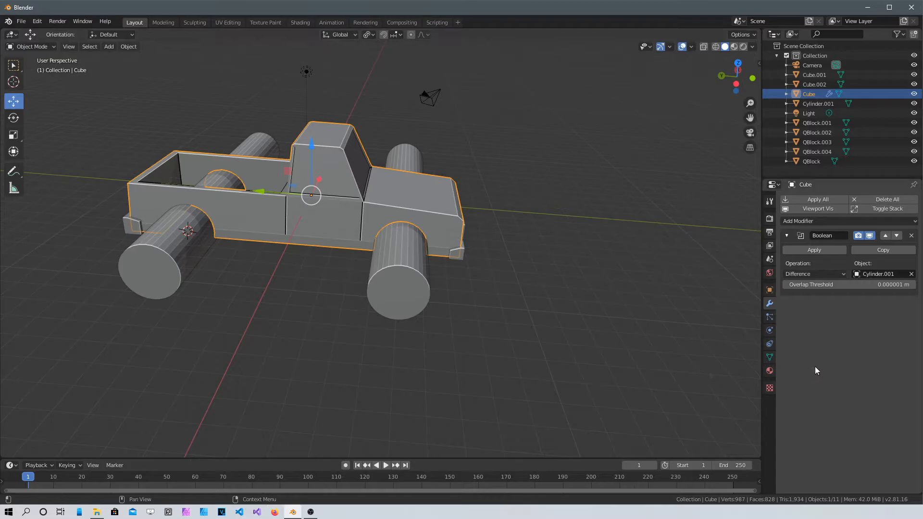
pyautogui.click(823, 248)
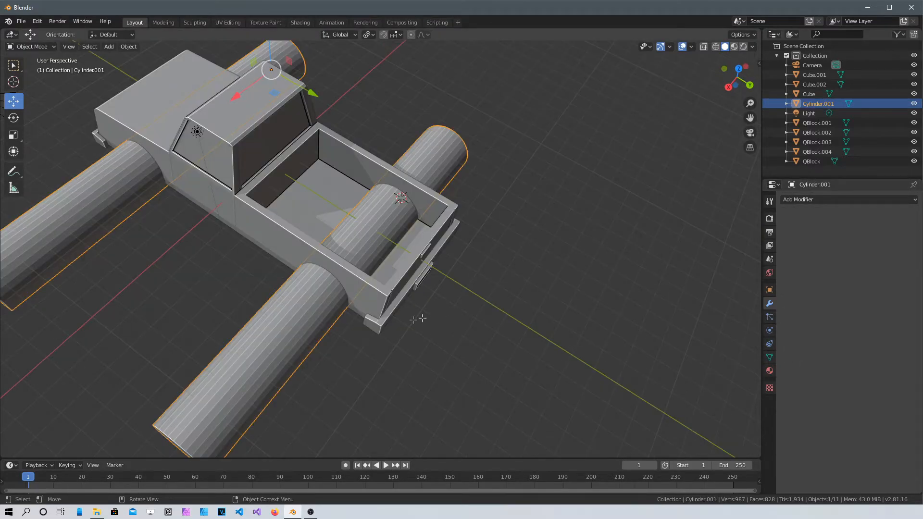
# - Lower the joined cylinders below the truck to inspect the wheel-arch cutouts, and undo the move
pyautogui.moveTo(423, 318); pyautogui.dragTo(292, 302, button='middle')
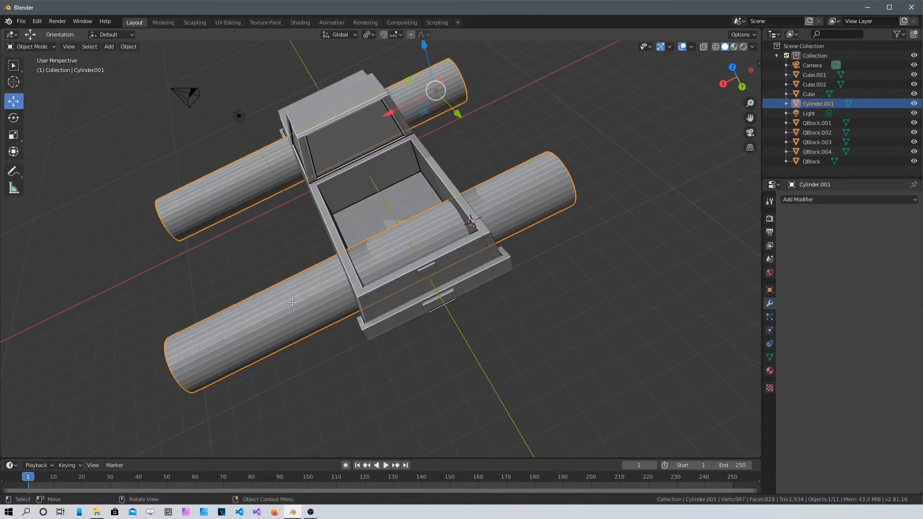
pyautogui.moveTo(226, 299); pyautogui.dragTo(265, 311, button='middle')
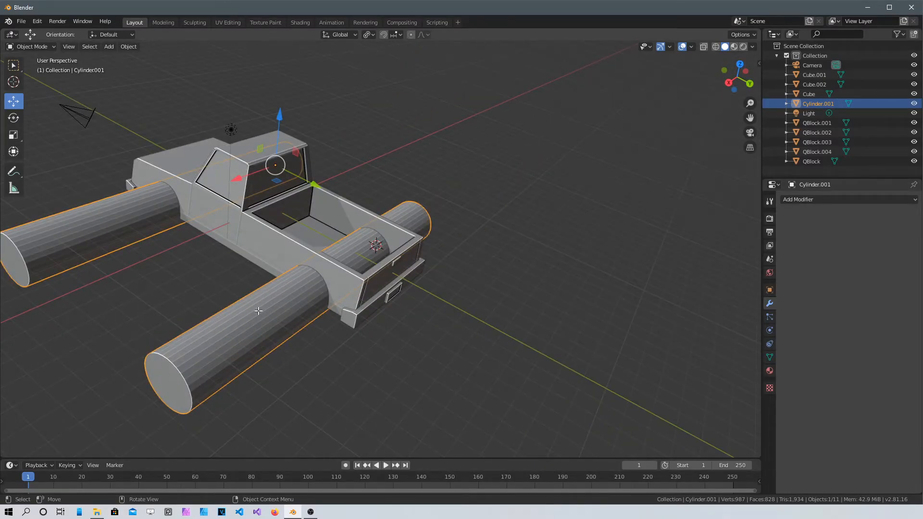
pyautogui.rightClick(258, 310)
pyautogui.moveTo(278, 119); pyautogui.dragTo(246, 208)
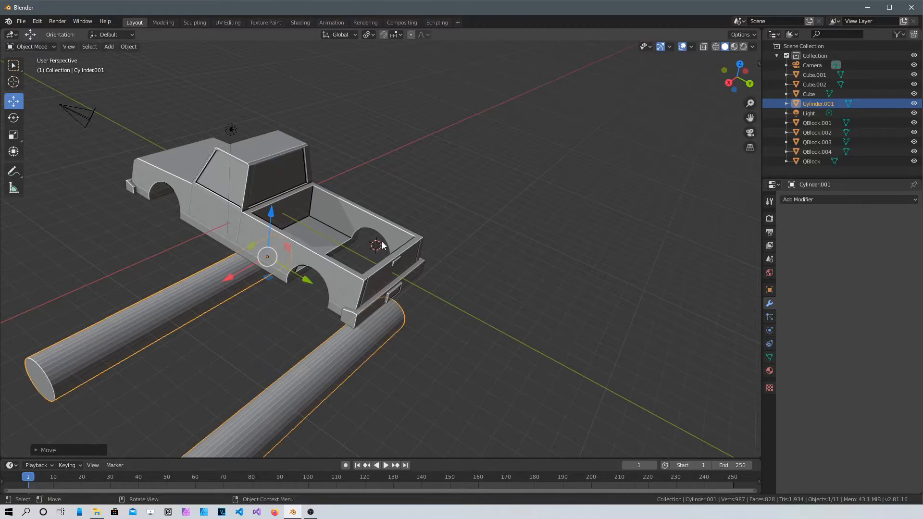
pyautogui.moveTo(380, 258)
pyautogui.mouseDown(button='middle')
pyautogui.moveTo(342, 277)
pyautogui.moveTo(385, 258)
pyautogui.mouseUp(button='middle')
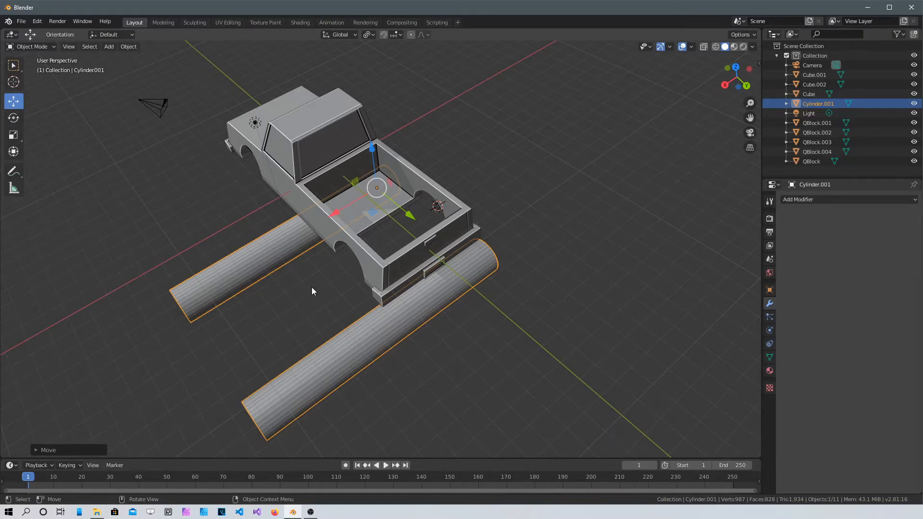
pyautogui.hotkey('ctrl', 'z')
# - Centre the joined cylinders across the truck in top view by moving them about -1.8 m along X
pyautogui.moveTo(309, 302); pyautogui.dragTo(294, 315, button='middle')
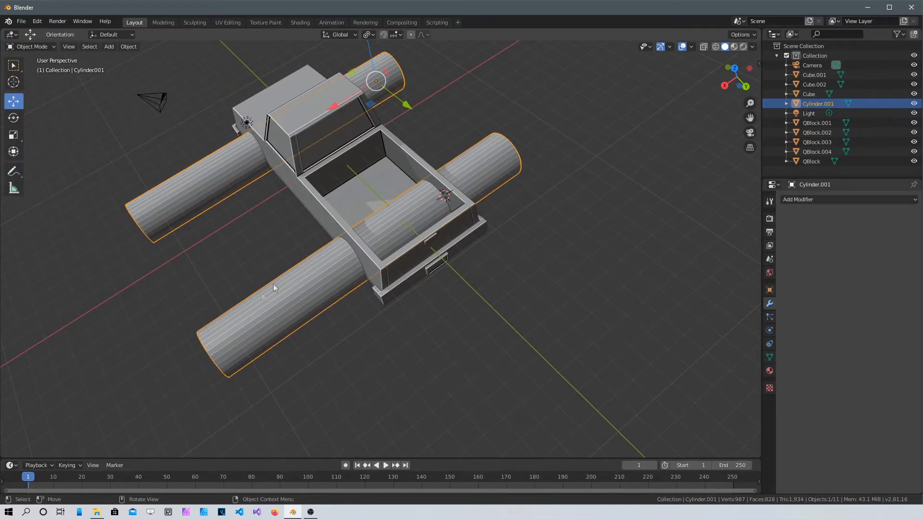
pyautogui.press('KP_7')
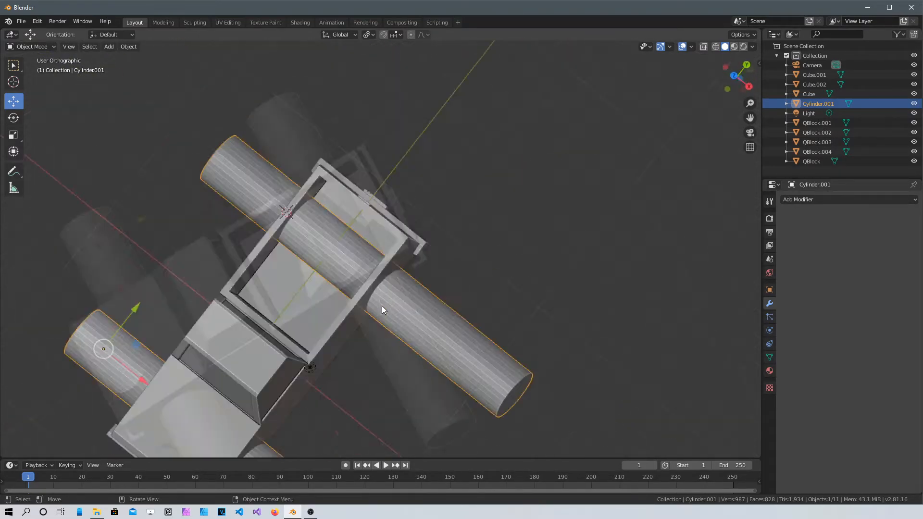
pyautogui.scroll(-5, 388, 252)
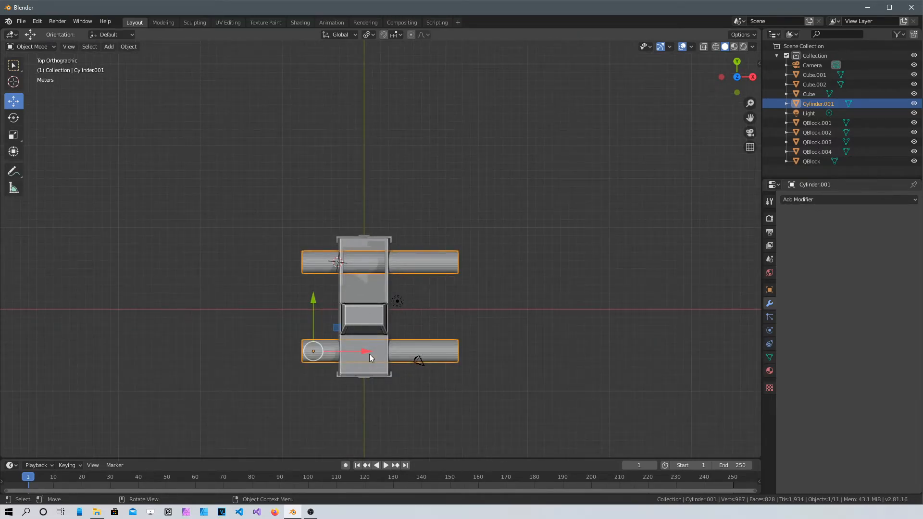
pyautogui.moveTo(363, 352); pyautogui.dragTo(348, 354)
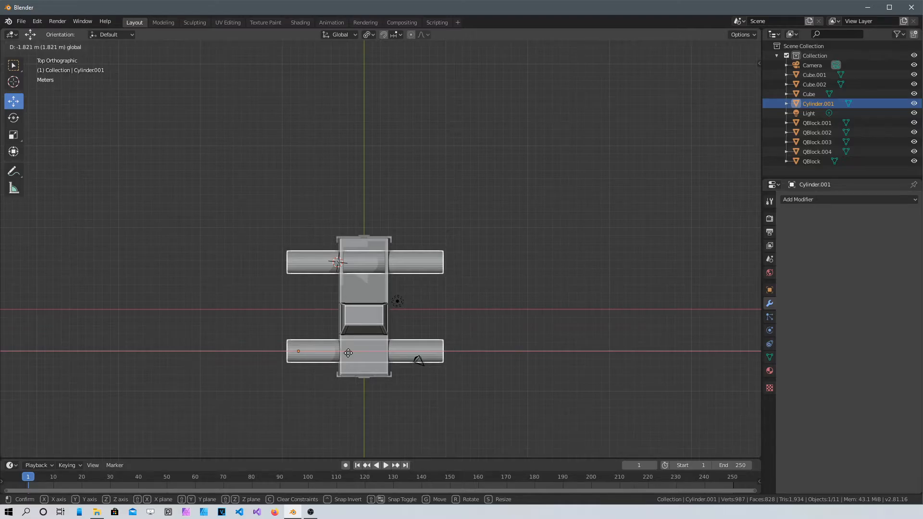
# - Set the joined cylinders' origin to their geometry
pyautogui.click(129, 46)
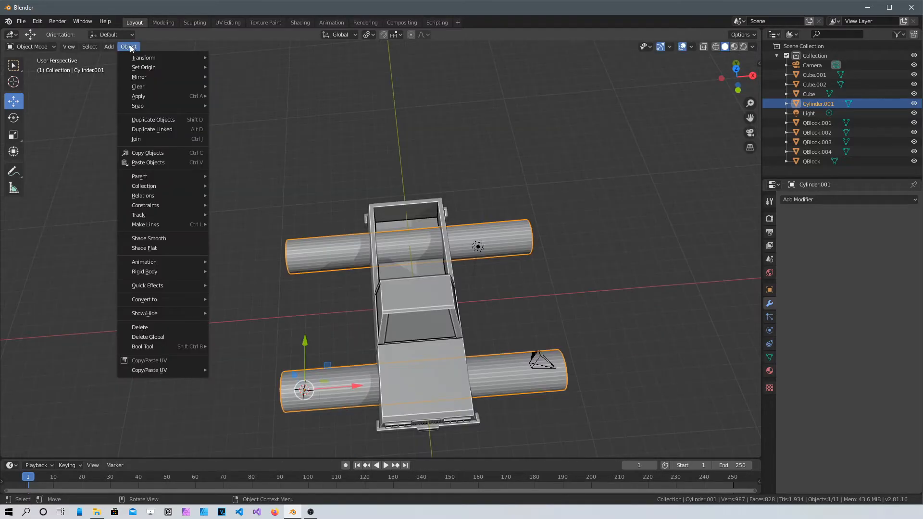
pyautogui.moveTo(141, 68)
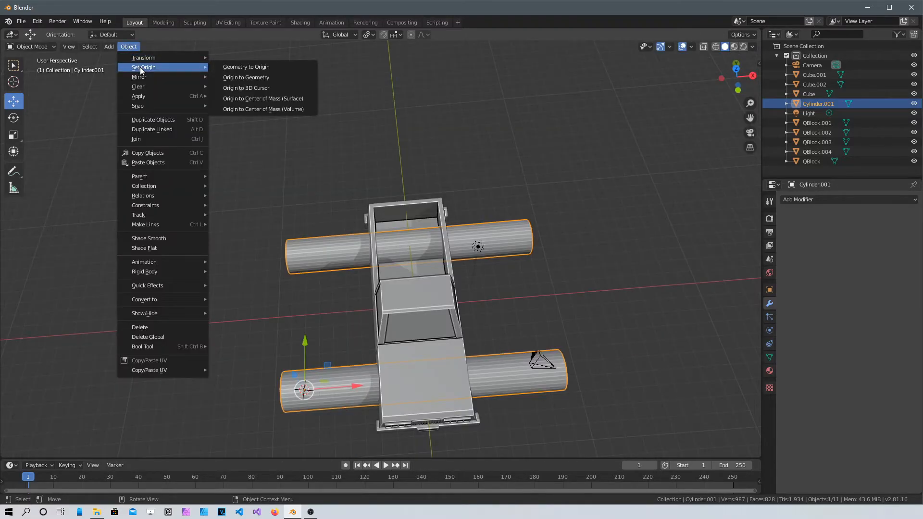
pyautogui.click(262, 79)
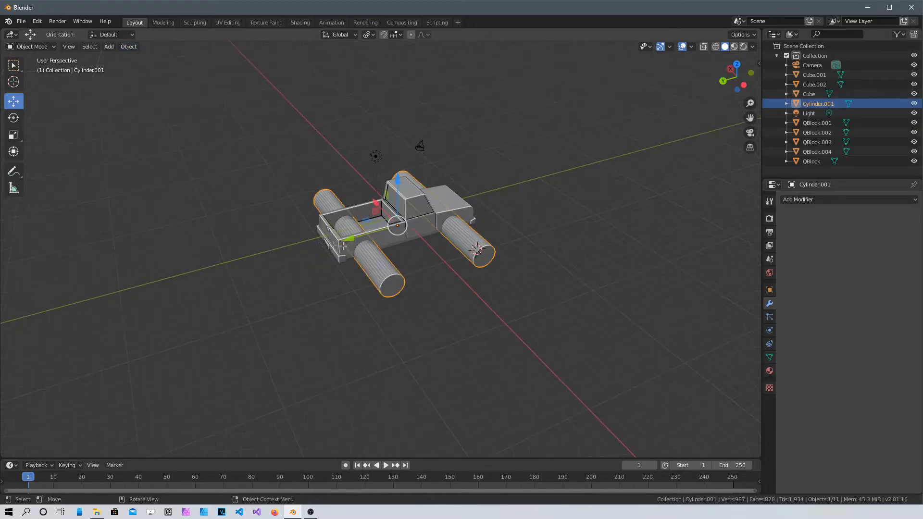
# - Separate the front cylinder from the joined cylinders into its own object using its linked geometry
pyautogui.keyDown('shift'); pyautogui.moveTo(347, 236); pyautogui.dragTo(239, 284, button='middle'); pyautogui.keyUp('shift')
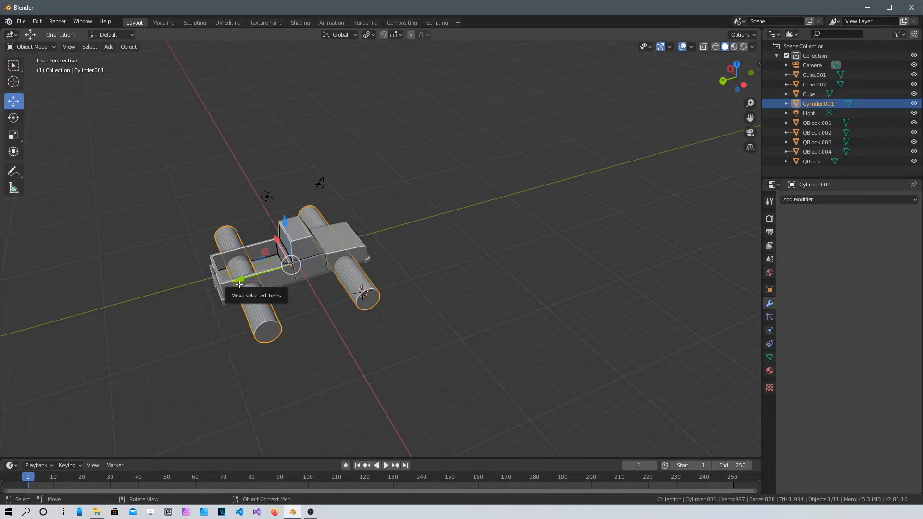
pyautogui.moveTo(325, 292); pyautogui.dragTo(356, 316, button='middle')
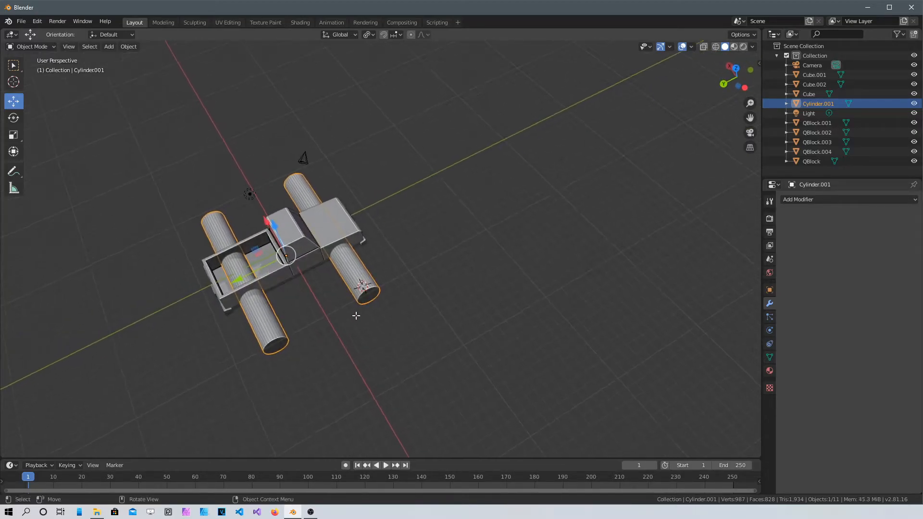
pyautogui.press('Tab')
pyautogui.click(350, 273)
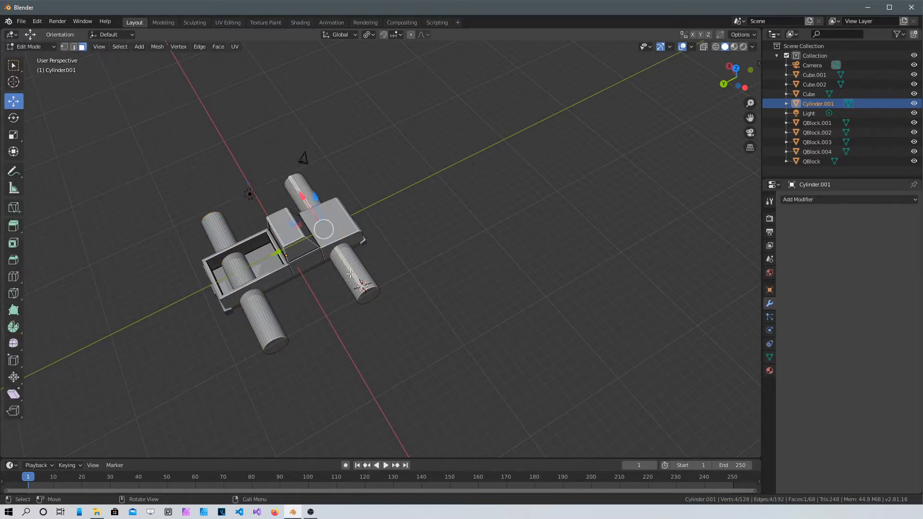
pyautogui.hotkey('ctrl', 'l')
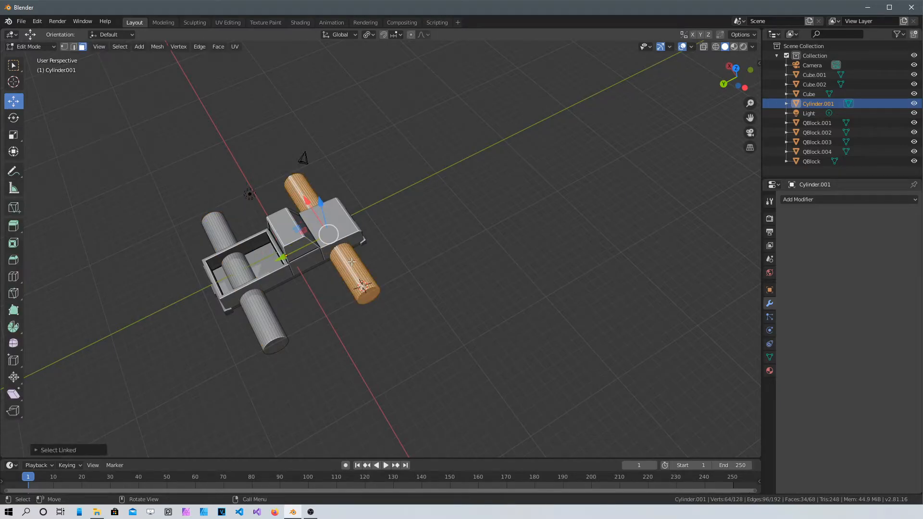
pyautogui.scroll(4, 328, 323)
pyautogui.moveTo(354, 292); pyautogui.dragTo(384, 306, button='middle')
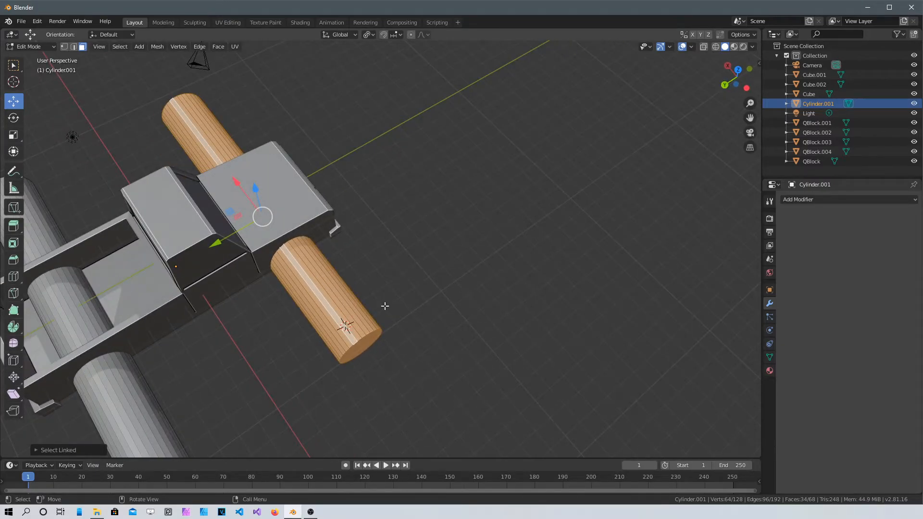
pyautogui.press('p')
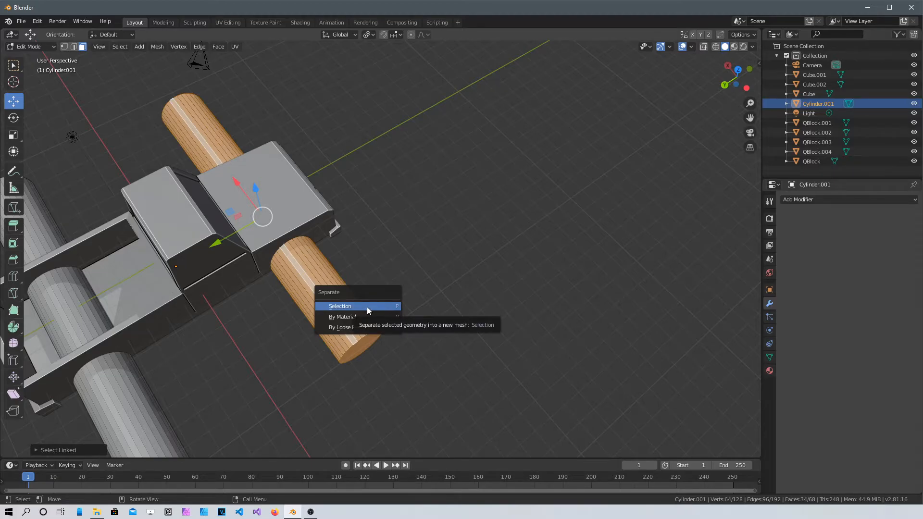
pyautogui.click(367, 307)
pyautogui.scroll(-2, 391, 294)
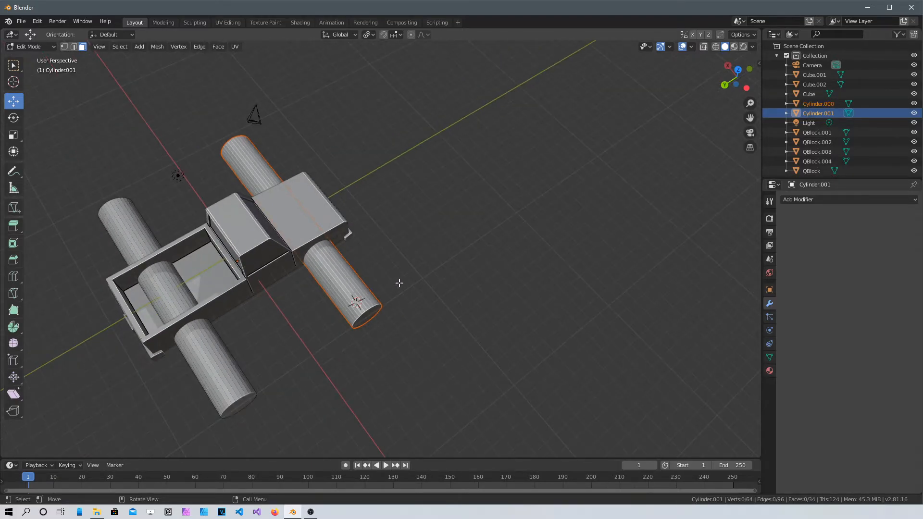
pyautogui.press('Tab')
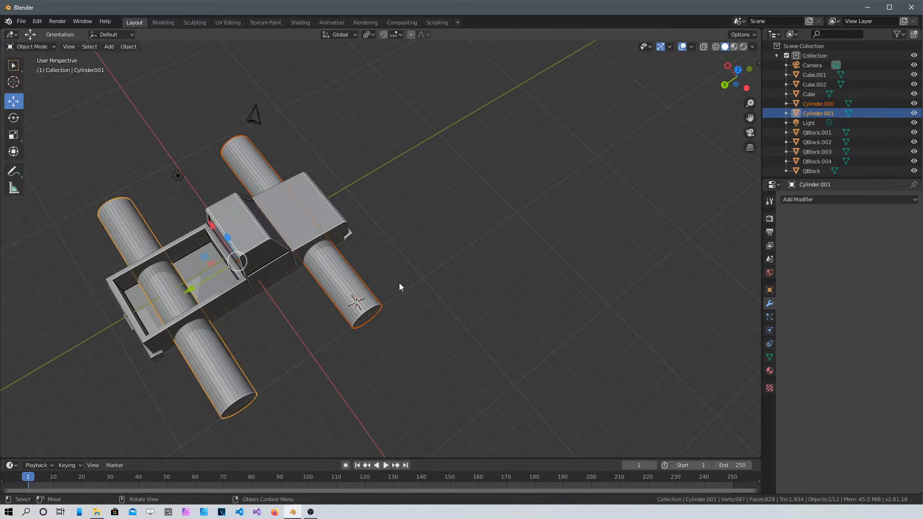
# - Delete the separated front cylinder
pyautogui.click(329, 272)
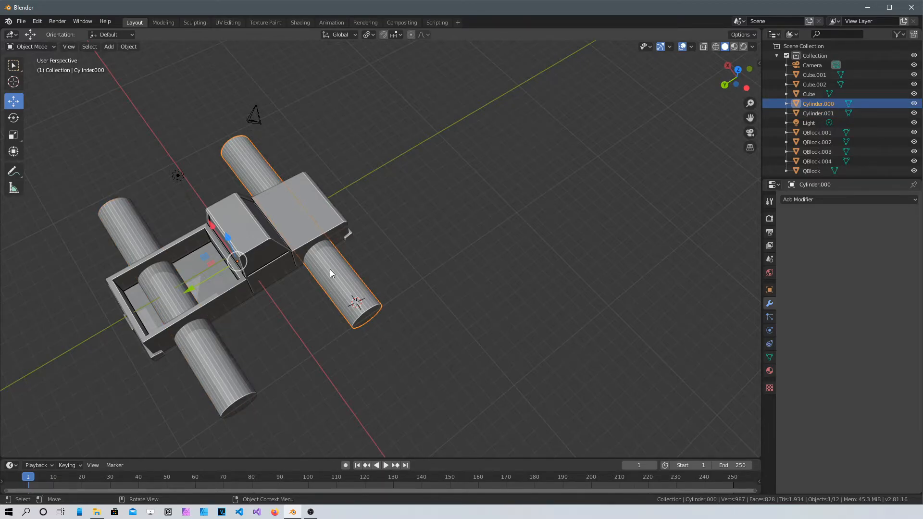
pyautogui.press('Delete')
pyautogui.moveTo(319, 287); pyautogui.dragTo(533, 324, button='middle')
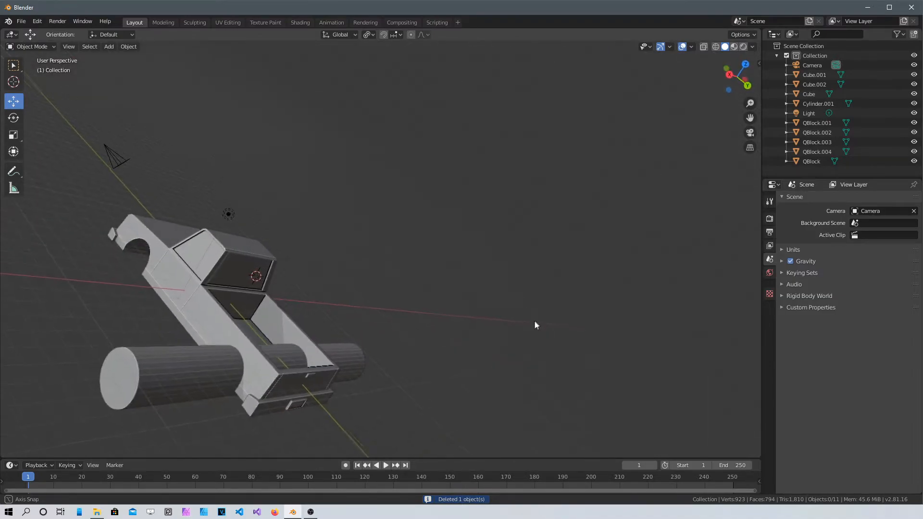
# - Scale the remaining rear cylinder down uniformly to the thickness of a thin axle
pyautogui.click(191, 372)
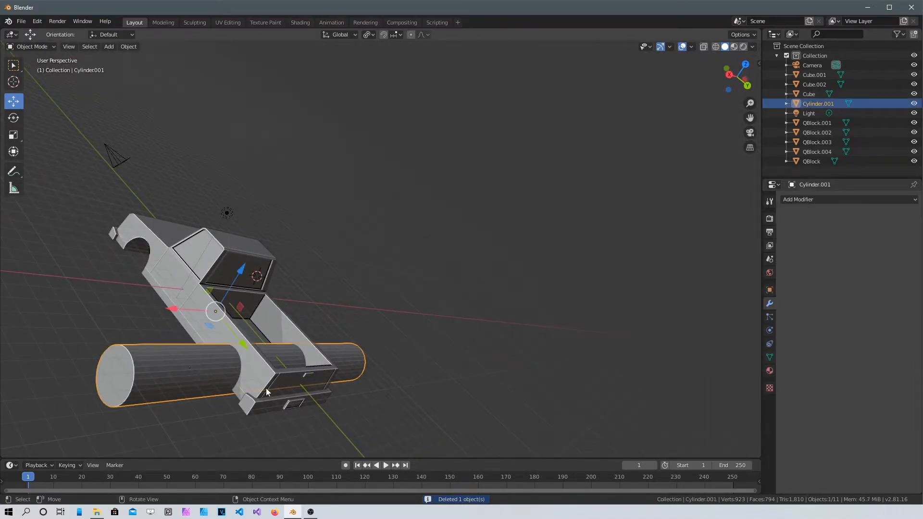
pyautogui.press('s')
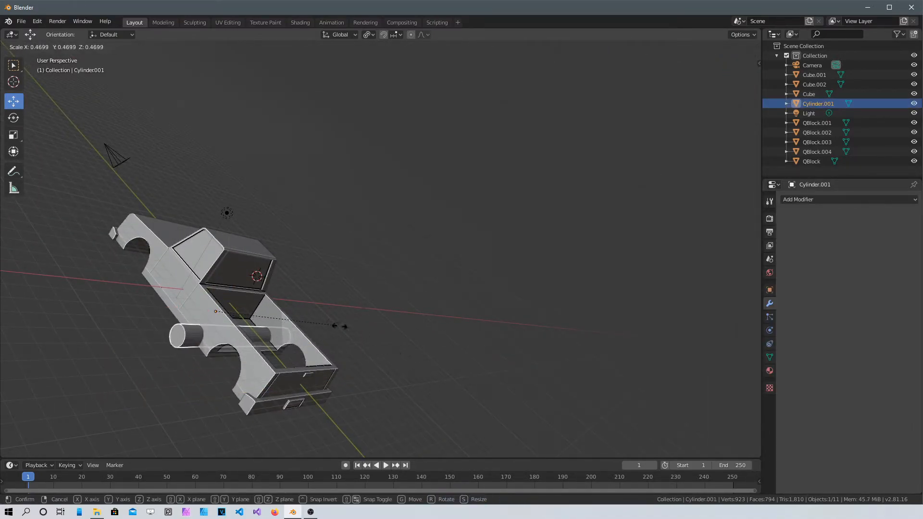
pyautogui.click(223, 295)
pyautogui.press('s')
pyautogui.press('x')
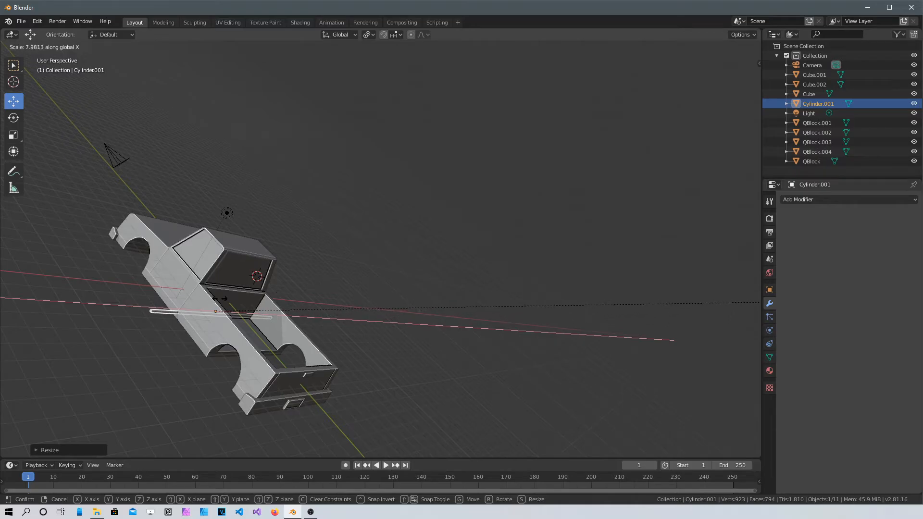
pyautogui.press('Escape')
# - Move the thin axle cylinder back along the truck into the rear wheel arch and adjust its position there
pyautogui.moveTo(6, 276); pyautogui.dragTo(290, 282, button='middle')
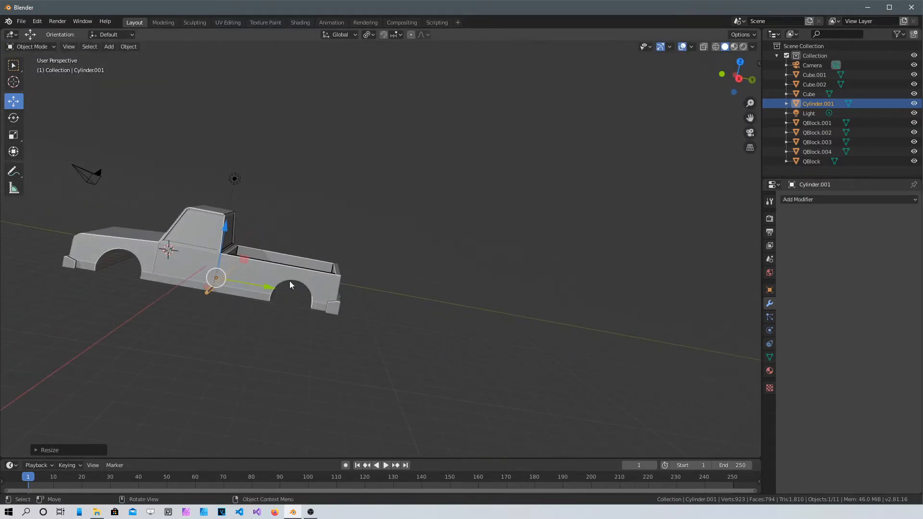
pyautogui.moveTo(275, 287); pyautogui.dragTo(330, 309)
pyautogui.scroll(4, 330, 309)
pyautogui.moveTo(212, 318); pyautogui.dragTo(210, 243, button='middle')
pyautogui.moveTo(182, 308); pyautogui.dragTo(178, 332, button='middle')
pyautogui.moveTo(177, 304)
pyautogui.mouseDown()
pyautogui.moveTo(181, 291)
pyautogui.moveTo(185, 313)
pyautogui.mouseUp()
# - Shorten the axle along X by scaling it to about 0.6, so its ends fit within the truck's width
pyautogui.scroll(3, 190, 320)
pyautogui.moveTo(194, 327); pyautogui.dragTo(685, 194, button='middle')
pyautogui.scroll(-6, 549, 275)
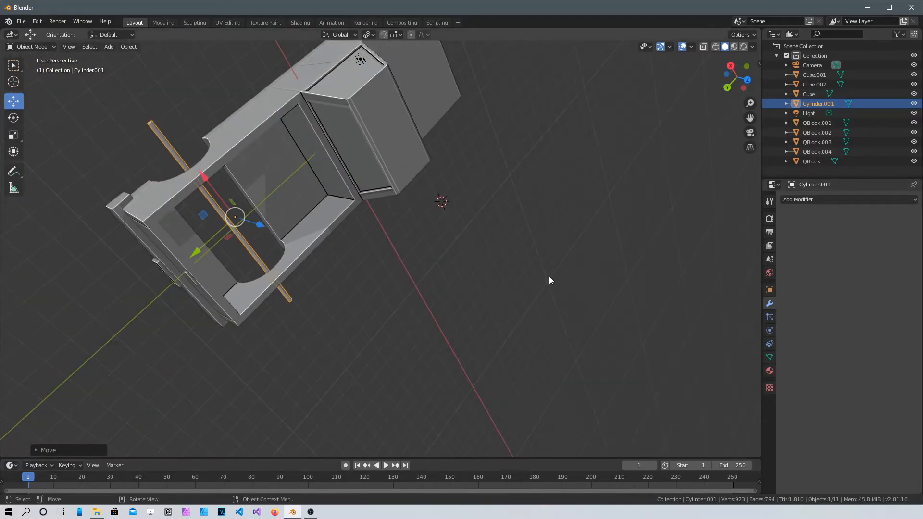
pyautogui.moveTo(549, 276); pyautogui.dragTo(461, 198, button='middle')
pyautogui.press('s')
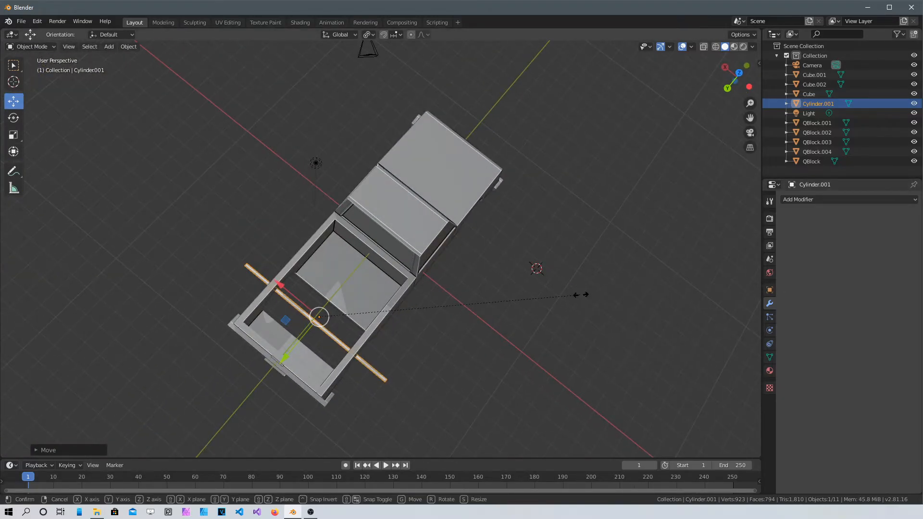
pyautogui.press('x')
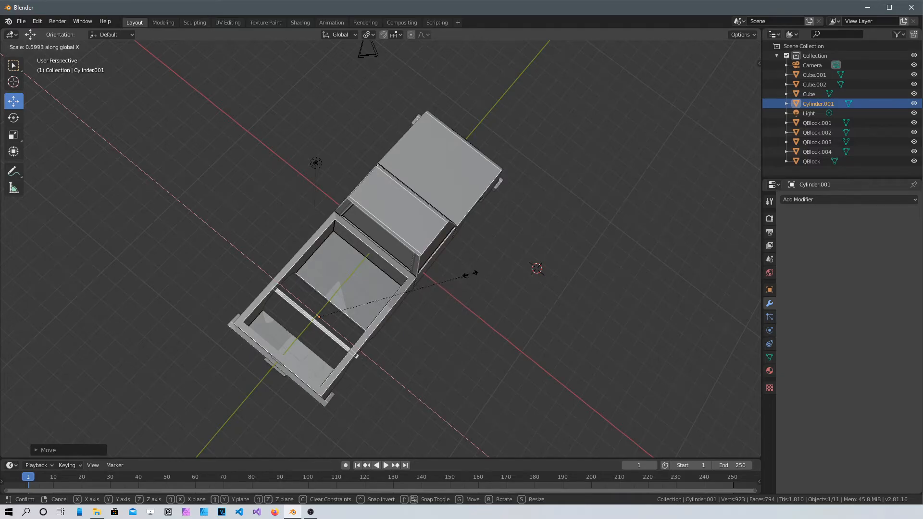
pyautogui.click(458, 272)
pyautogui.moveTo(376, 315); pyautogui.dragTo(583, 322, button='middle')
pyautogui.scroll(5, 327, 332)
pyautogui.moveTo(356, 387); pyautogui.dragTo(269, 275, button='middle')
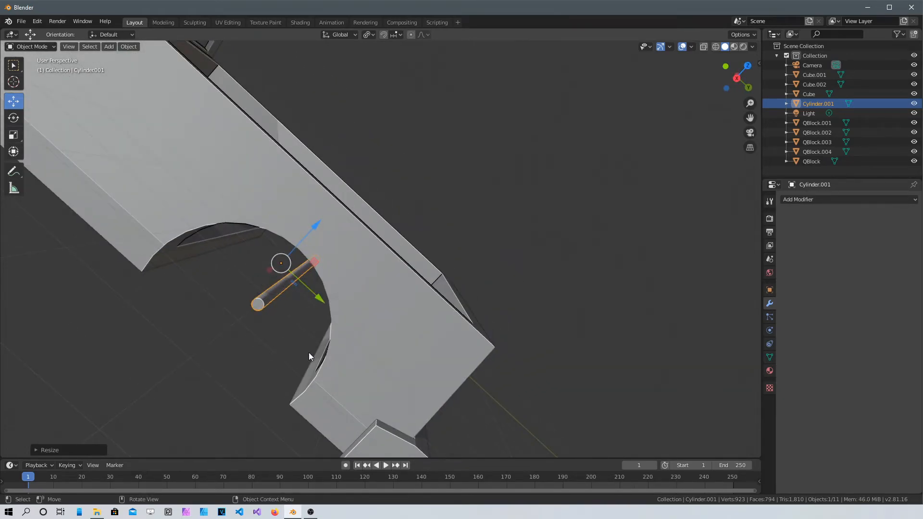
# - In right view, draw a 16-segment QBlocker cylinder with Uniform base centred on the axle's end as the rear wheel
pyautogui.press('Tab')
pyautogui.click(258, 304)
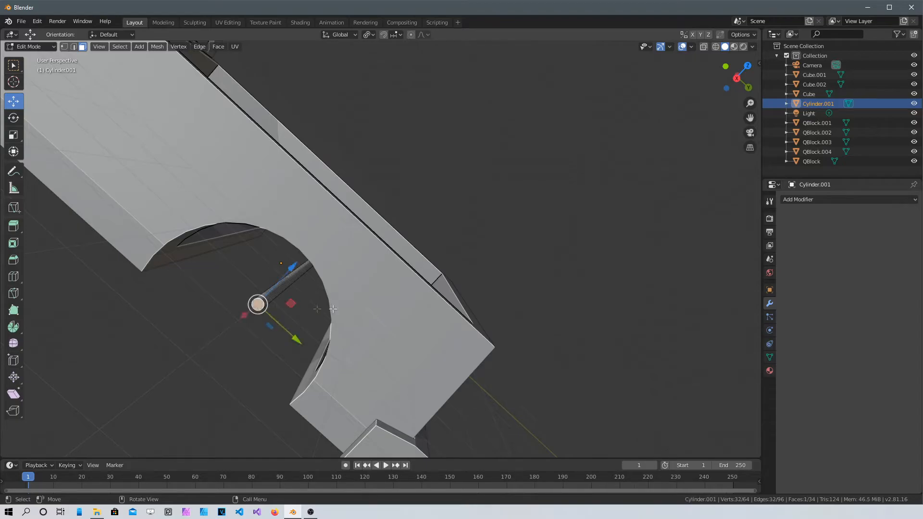
pyautogui.moveTo(536, 246); pyautogui.dragTo(503, 189, button='middle')
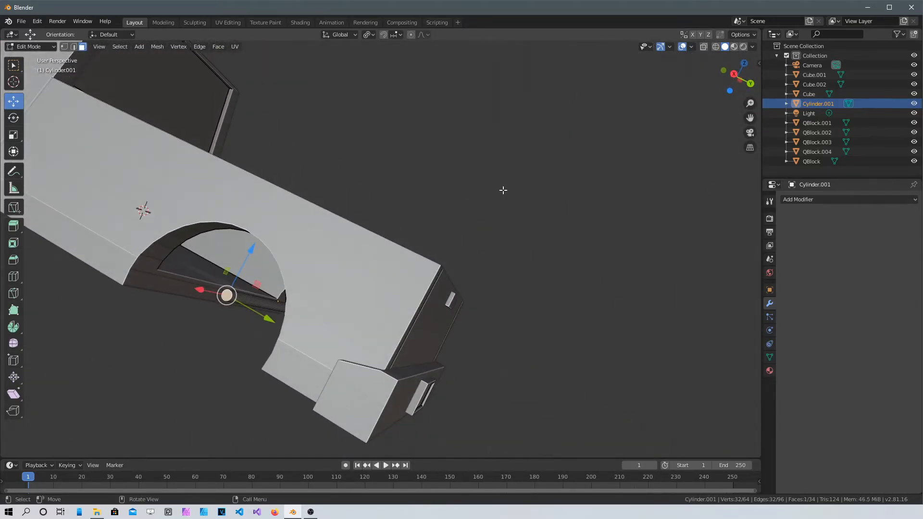
pyautogui.press('ctrl+KP_3')
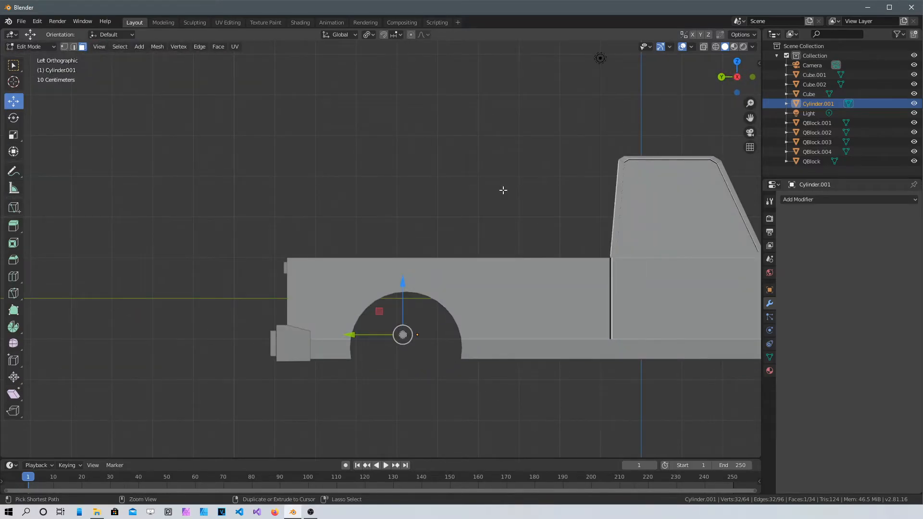
pyautogui.press('KP_3')
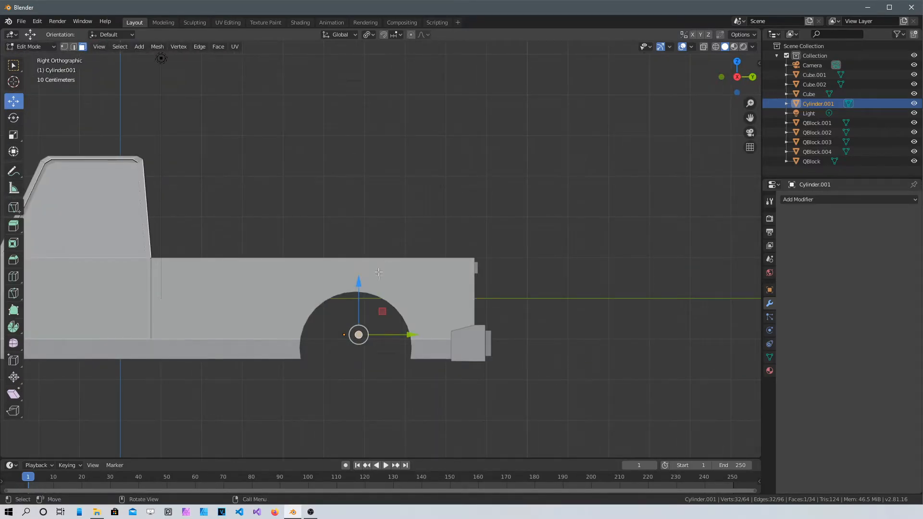
pyautogui.scroll(3, 378, 273)
pyautogui.keyDown('shift'); pyautogui.moveTo(411, 334); pyautogui.dragTo(415, 253, button='middle'); pyautogui.keyUp('shift')
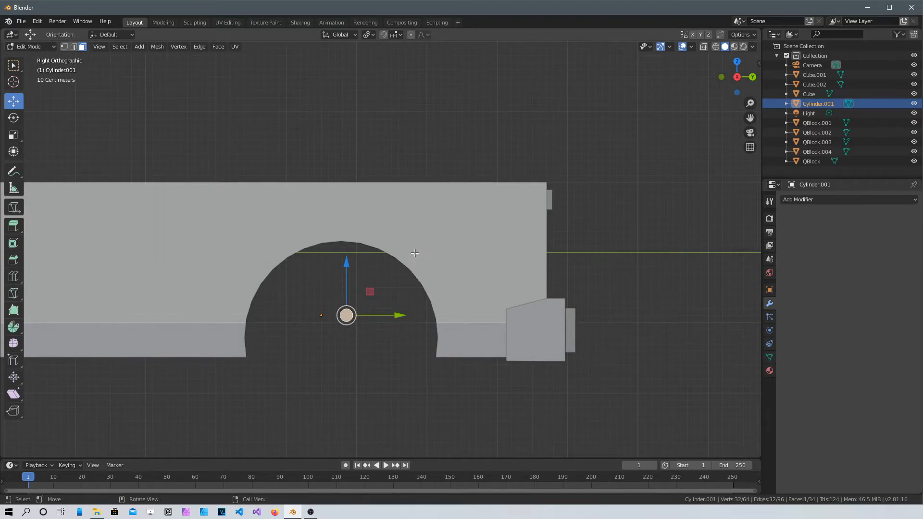
pyautogui.press('Tab')
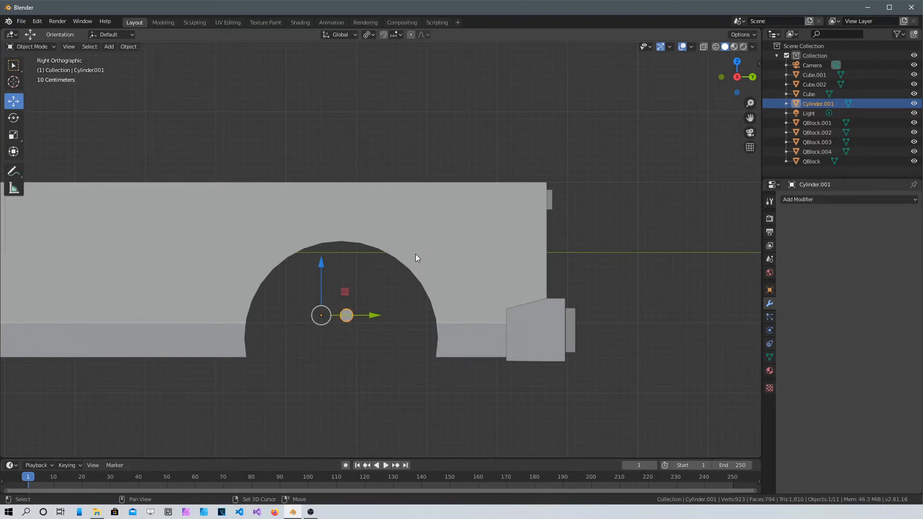
pyautogui.hotkey('shift', 'a')
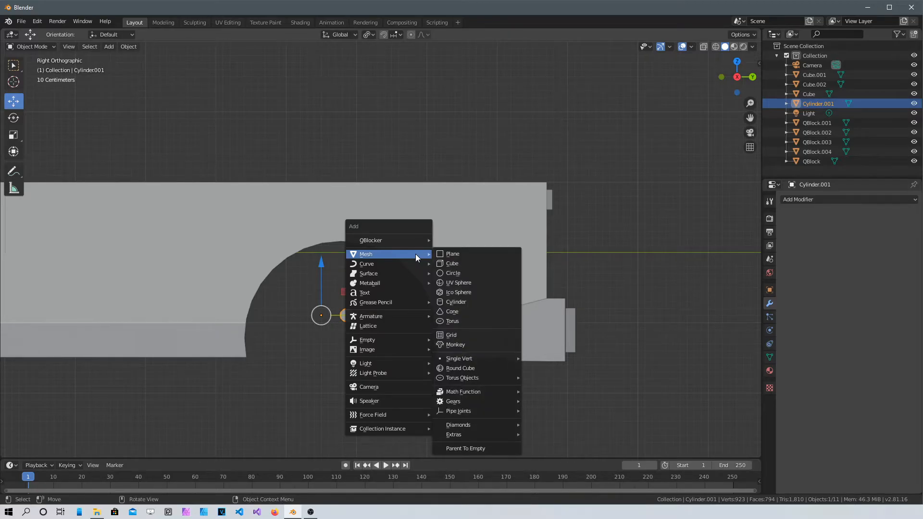
pyautogui.moveTo(423, 241)
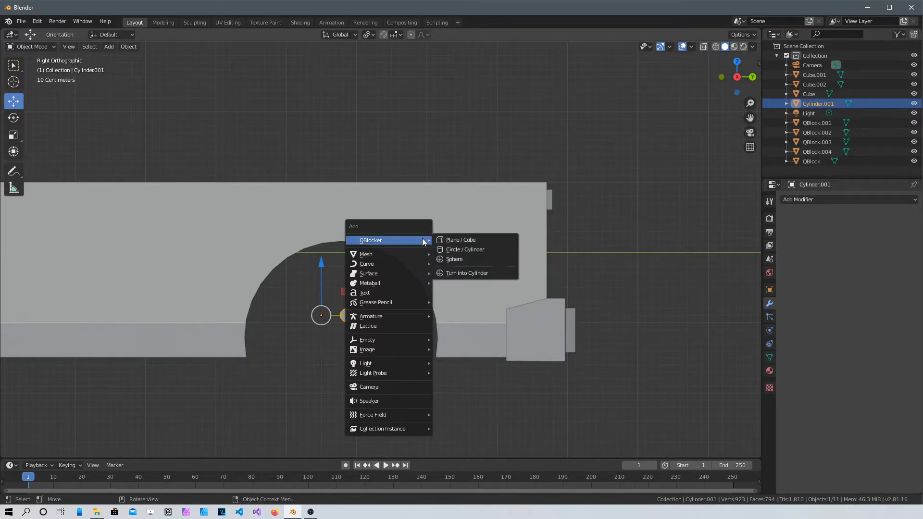
pyautogui.click(454, 251)
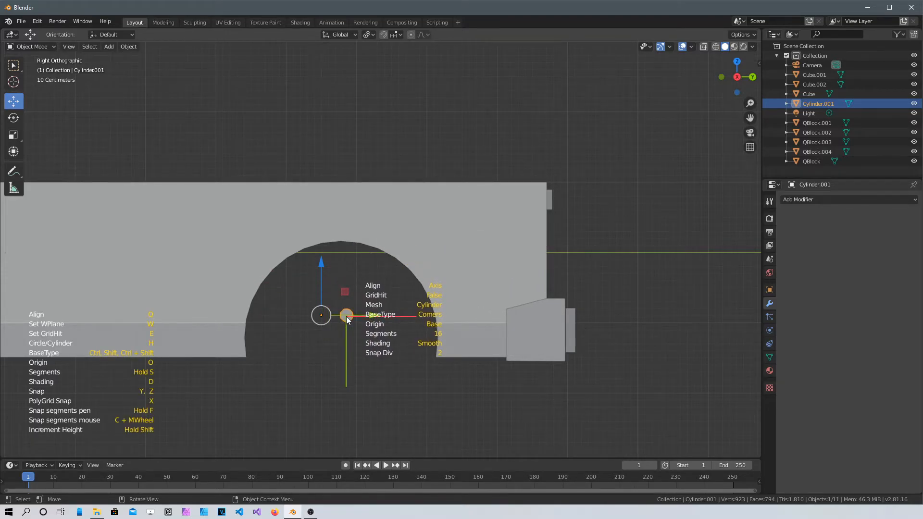
pyautogui.moveTo(346, 316)
pyautogui.mouseDown()
pyautogui.moveTo(370, 359)
pyautogui.moveTo(346, 362)
pyautogui.moveTo(367, 344)
pyautogui.moveTo(414, 418)
pyautogui.moveTo(390, 388)
pyautogui.moveTo(396, 397)
pyautogui.mouseUp()
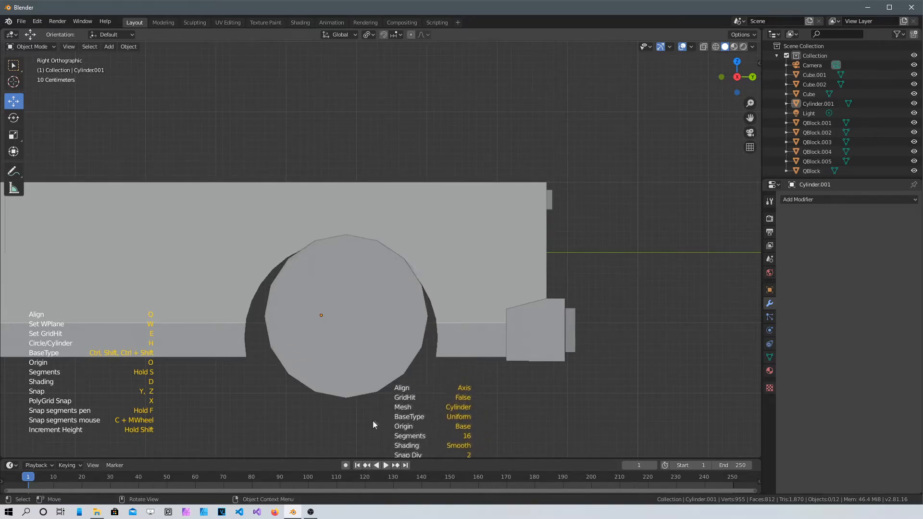
pyautogui.moveTo(366, 414); pyautogui.dragTo(485, 262, button='middle')
pyautogui.scroll(4, 484, 261)
pyautogui.moveTo(565, 291); pyautogui.dragTo(738, 286, button='middle')
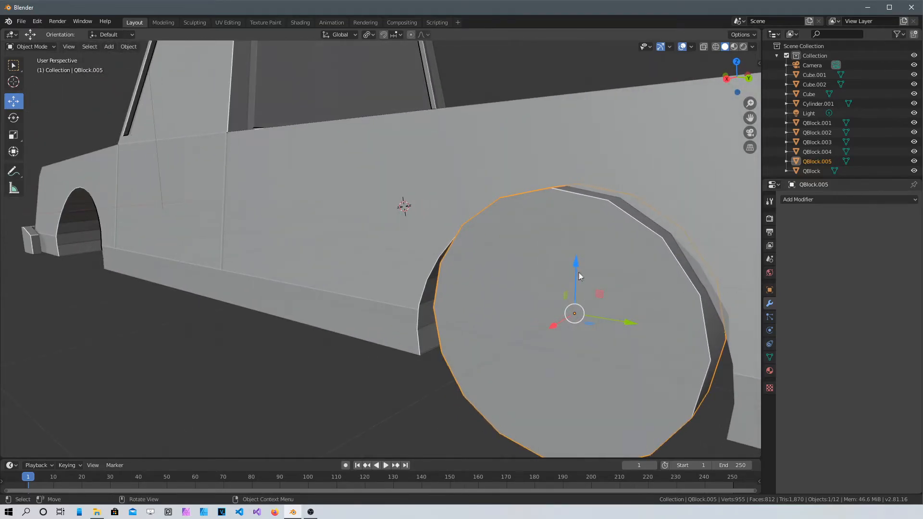
# - Add the axle to the wheel selection and move both together to seat the wheel inside the rear arch
pyautogui.moveTo(669, 356); pyautogui.dragTo(454, 255, button='middle')
pyautogui.keyDown('shift'); pyautogui.click(392, 253); pyautogui.keyUp('shift')
pyautogui.moveTo(338, 199)
pyautogui.mouseDown()
pyautogui.moveTo(347, 238)
pyautogui.moveTo(345, 210)
pyautogui.mouseUp()
pyautogui.moveTo(343, 207); pyautogui.dragTo(336, 179, button='middle')
pyautogui.moveTo(270, 190); pyautogui.dragTo(274, 188)
# - Scale the wheel and axle up together in right view so the wheel nearly fills the rear arch
pyautogui.moveTo(274, 188); pyautogui.dragTo(321, 157, button='middle')
pyautogui.scroll(2, 272, 142)
pyautogui.scroll(2, 271, 141)
pyautogui.keyDown('shift'); pyautogui.moveTo(265, 103); pyautogui.dragTo(466, 295, button='middle'); pyautogui.keyUp('shift')
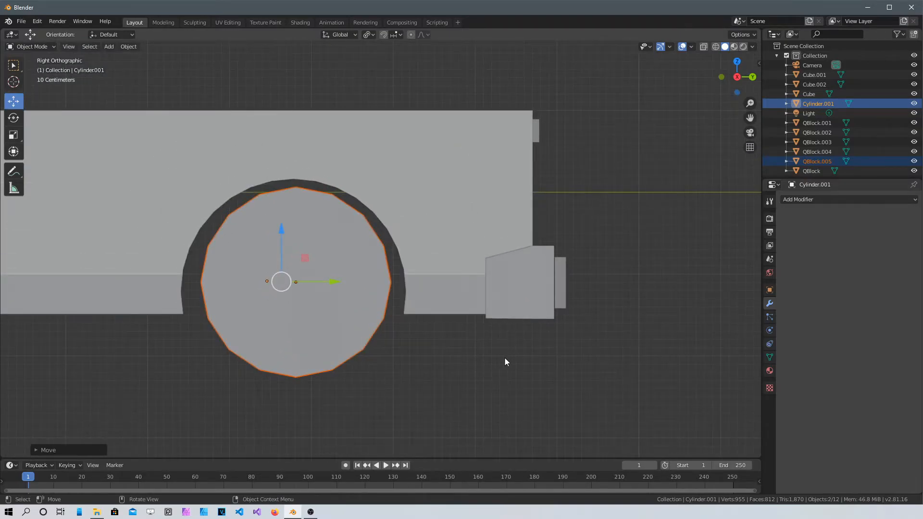
pyautogui.press('s')
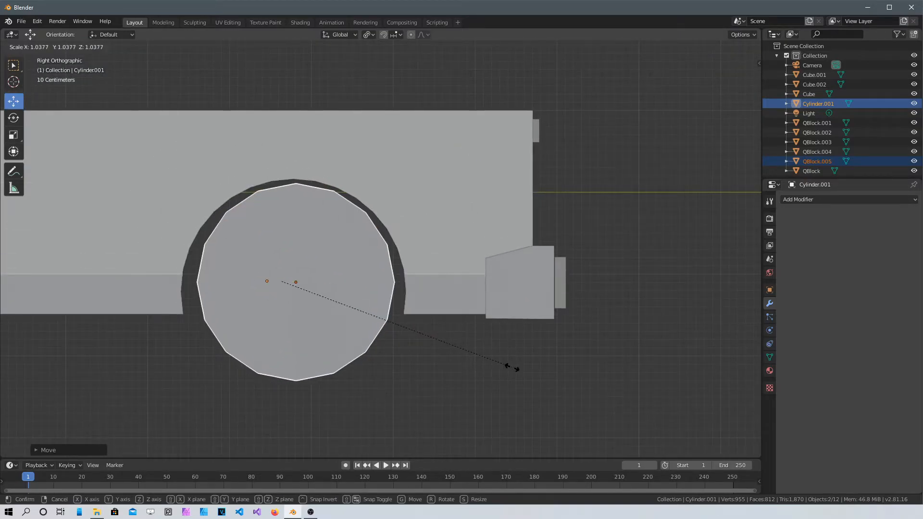
pyautogui.click(519, 396)
# - Move the wheel and axle slightly down along Z and forward along Y to centre them in the rear arch
pyautogui.press('g')
pyautogui.press('z')
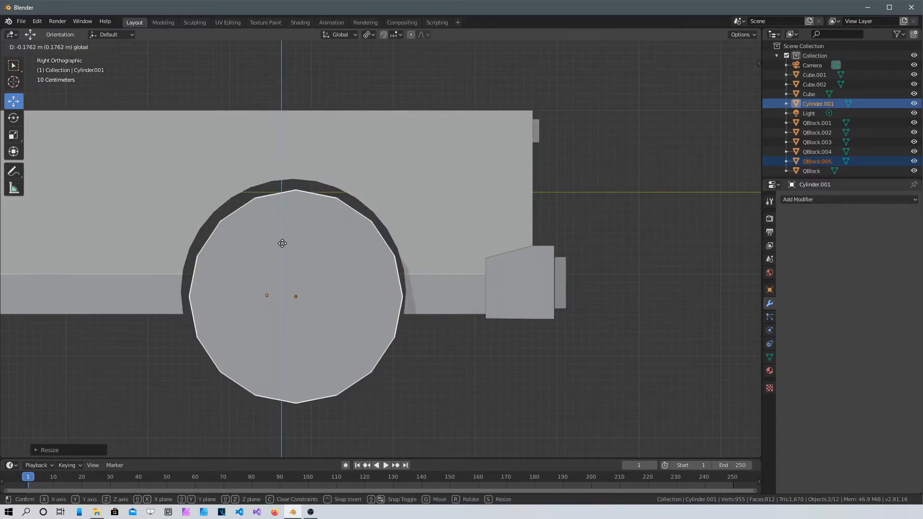
pyautogui.click(348, 311)
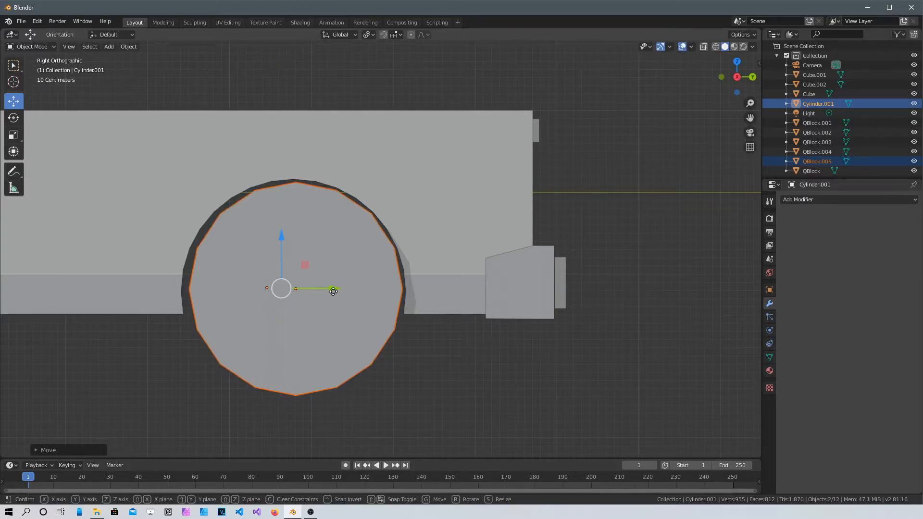
pyautogui.press('g')
pyautogui.press('y')
pyautogui.click(337, 292)
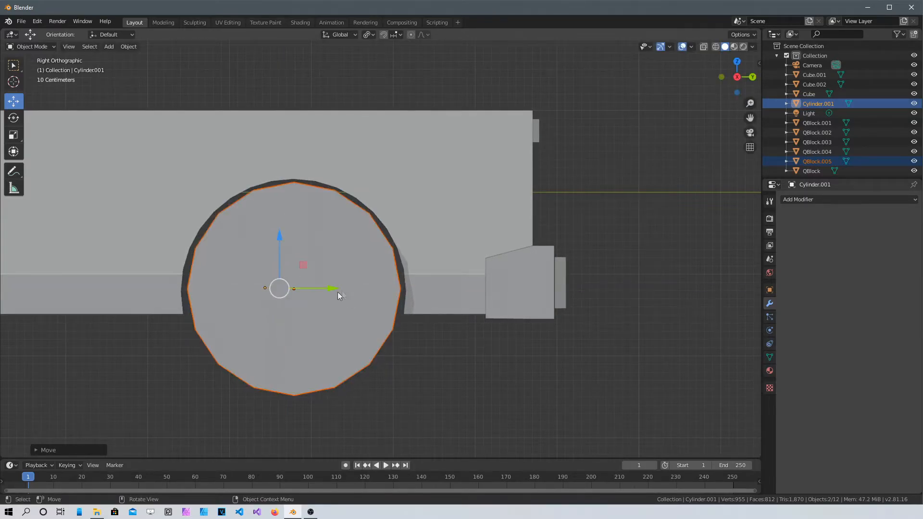
pyautogui.moveTo(338, 292); pyautogui.dragTo(398, 248, button='middle')
pyautogui.moveTo(348, 188); pyautogui.dragTo(284, 161, button='middle')
pyautogui.moveTo(310, 228); pyautogui.dragTo(310, 232)
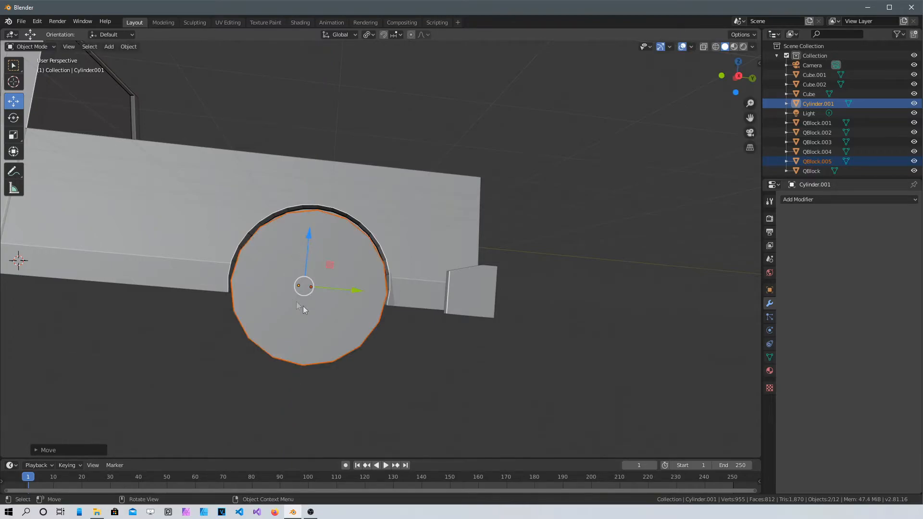
# - Scale the wheel and axle down slightly together to leave a gap inside the rear arch
pyautogui.press('s')
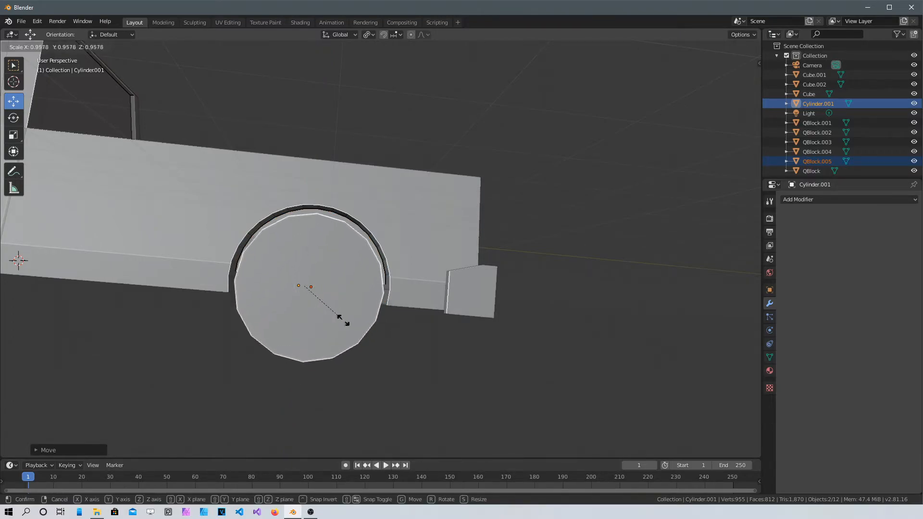
pyautogui.click(377, 277)
pyautogui.scroll(2, 362, 306)
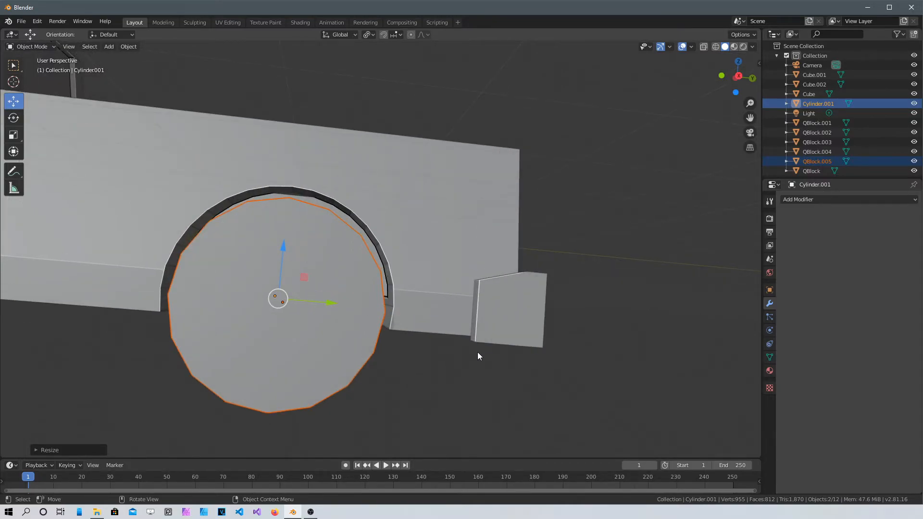
# - In Edit Mode, extrude the wheel's outer face outward about 0.35 m and scale it to about 0.89
pyautogui.press('Tab')
pyautogui.scroll(2, 374, 287)
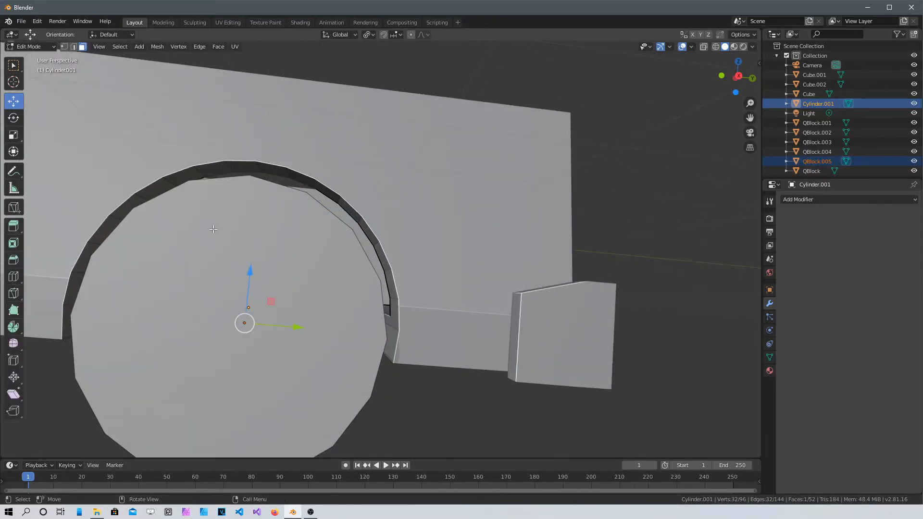
pyautogui.moveTo(213, 229); pyautogui.dragTo(213, 227)
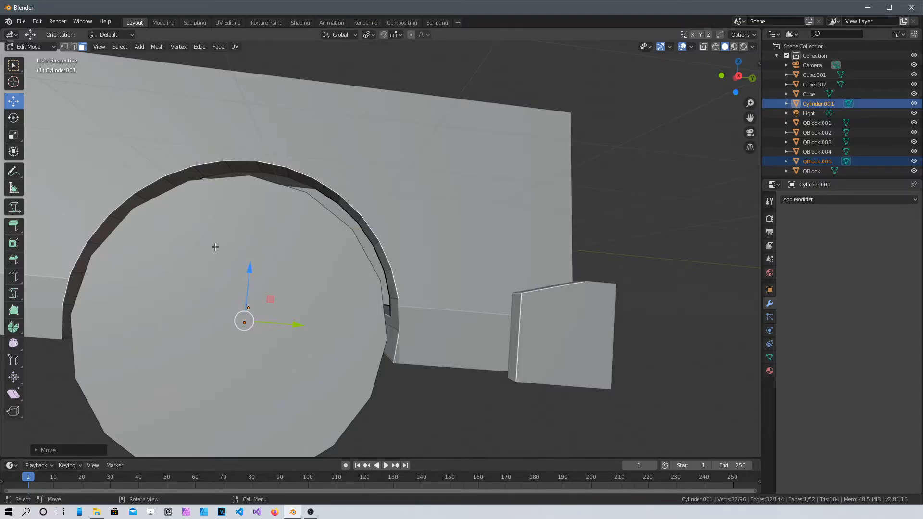
pyautogui.click(218, 192)
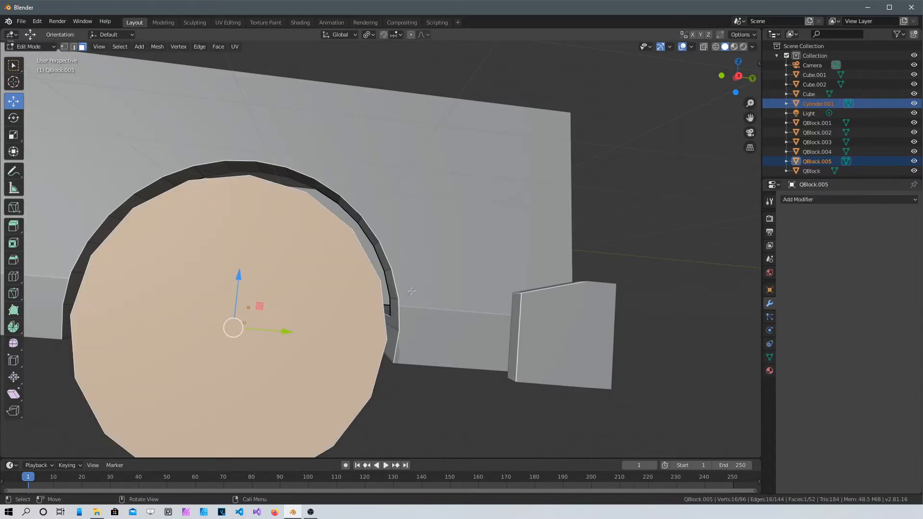
pyautogui.scroll(-4, 353, 264)
pyautogui.moveTo(353, 264); pyautogui.dragTo(178, 336, button='middle')
pyautogui.press('e')
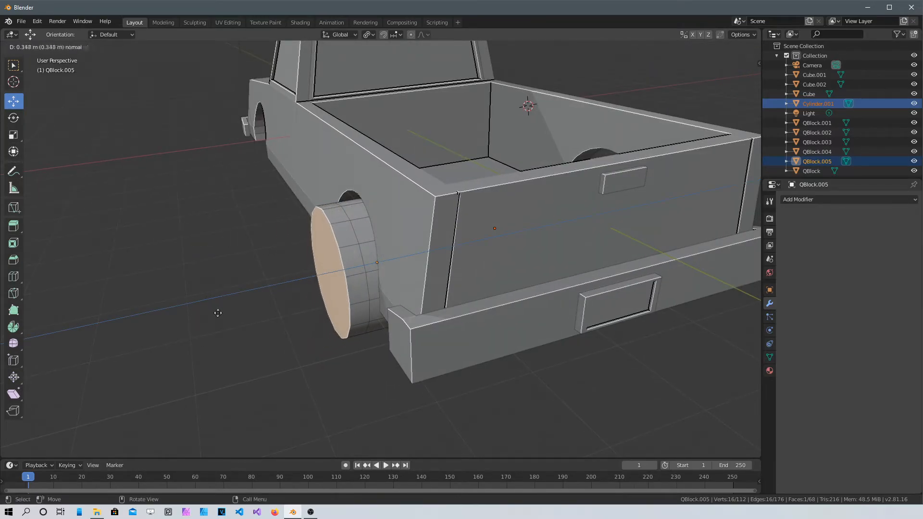
pyautogui.click(222, 322)
pyautogui.press('s')
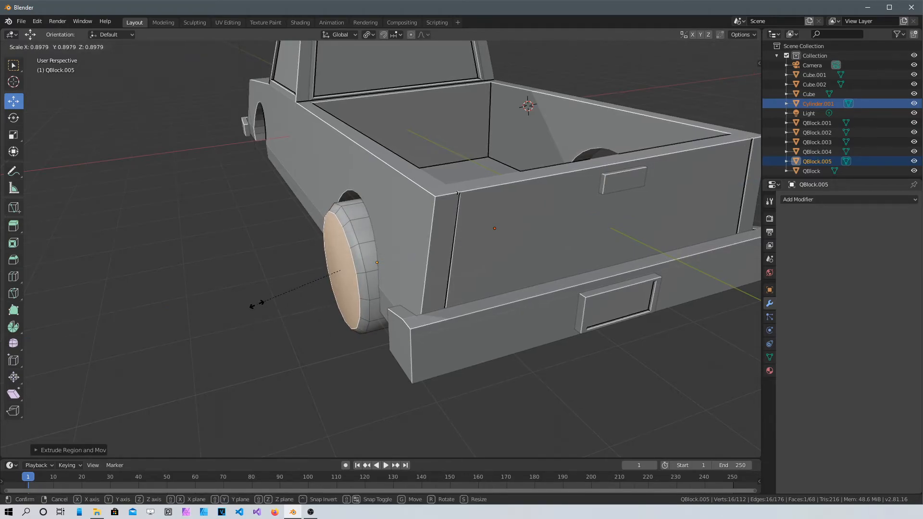
pyautogui.click(260, 303)
# - Extrude the wheel's outer face in place and scale it to about 0.71 to form the tyre's sidewall ring
pyautogui.moveTo(289, 308); pyautogui.dragTo(405, 292, button='middle')
pyautogui.press('e')
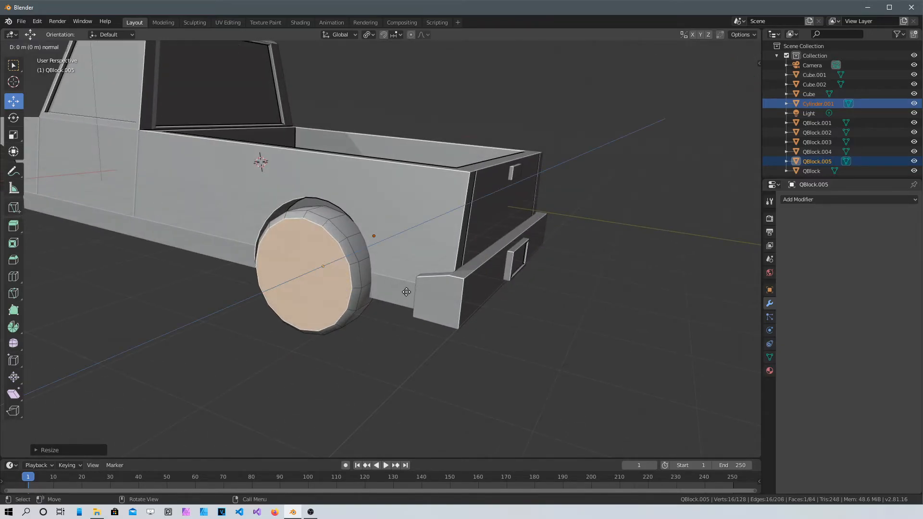
pyautogui.rightClick(406, 292)
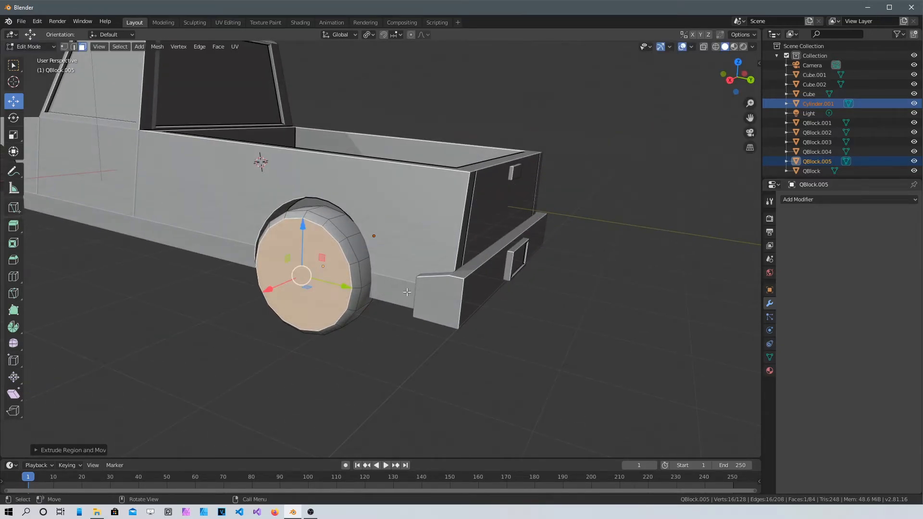
pyautogui.press('s')
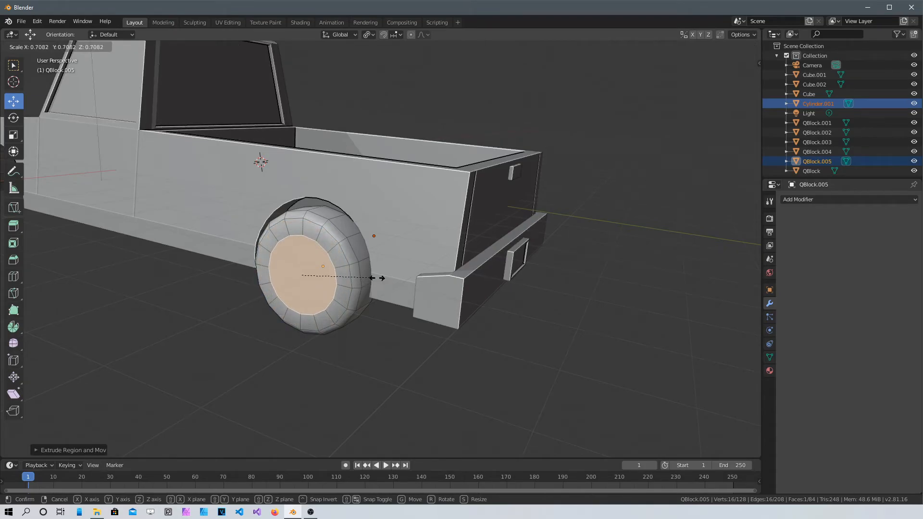
pyautogui.click(376, 278)
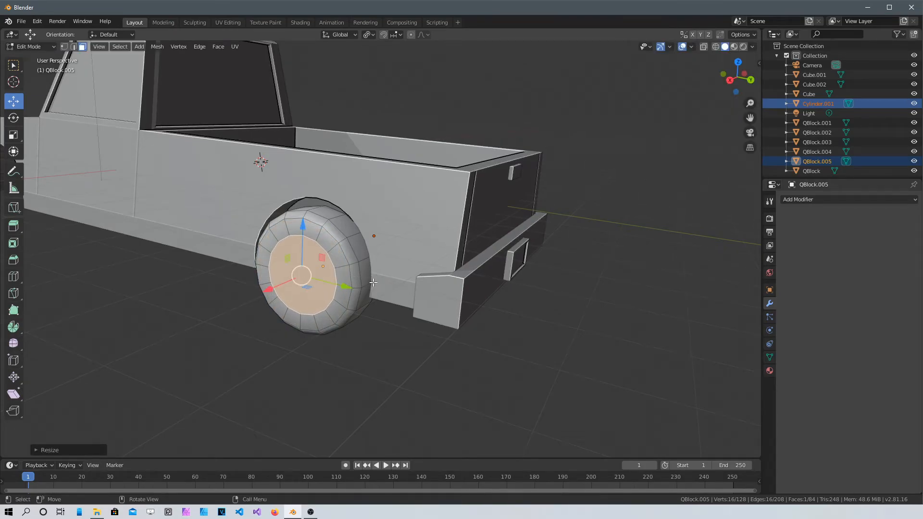
# - Extrude the wheel's inner face inward about 0.2 m and scale it down to taper the rim recess
pyautogui.press('e')
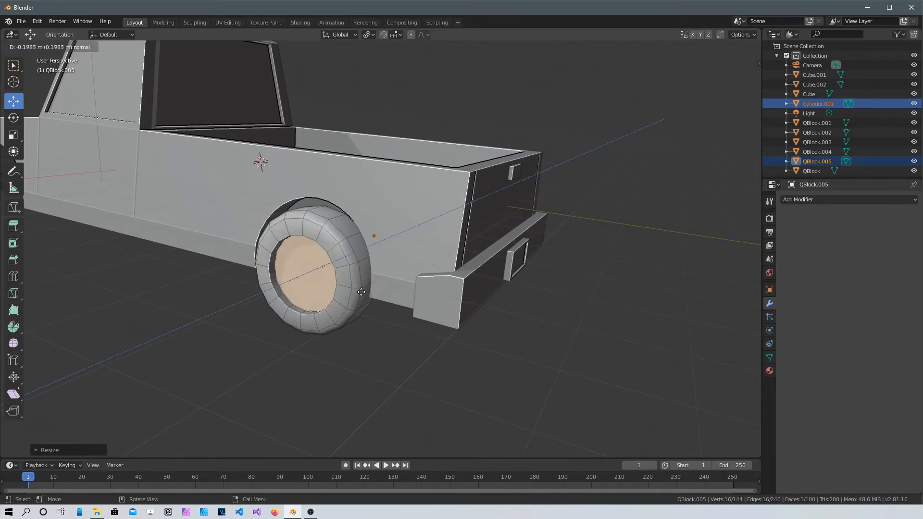
pyautogui.click(359, 291)
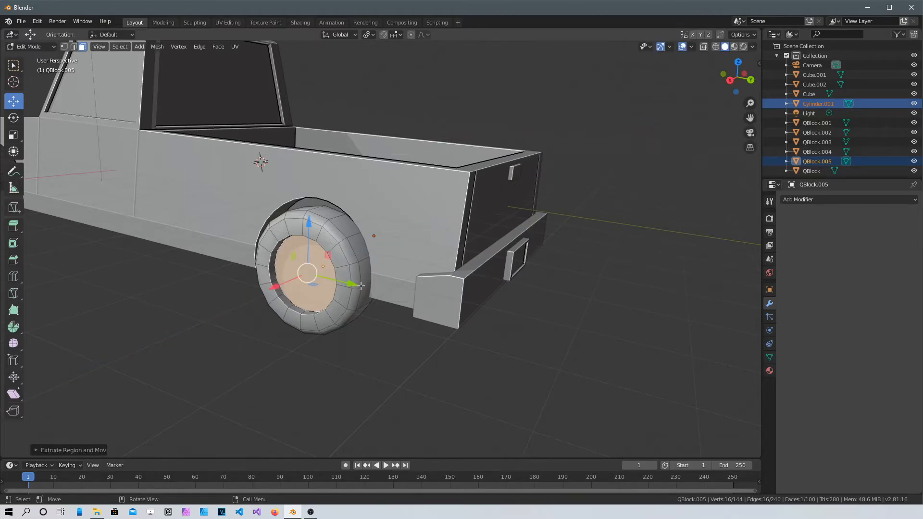
pyautogui.press('s')
pyautogui.click(345, 278)
# - Extrude the recessed rim face in place and scale it to about 0.82 for the hub base
pyautogui.moveTo(307, 288); pyautogui.dragTo(365, 271, button='middle')
pyautogui.scroll(4, 307, 283)
pyautogui.keyDown('shift'); pyautogui.moveTo(243, 307); pyautogui.dragTo(265, 254, button='middle'); pyautogui.keyUp('shift')
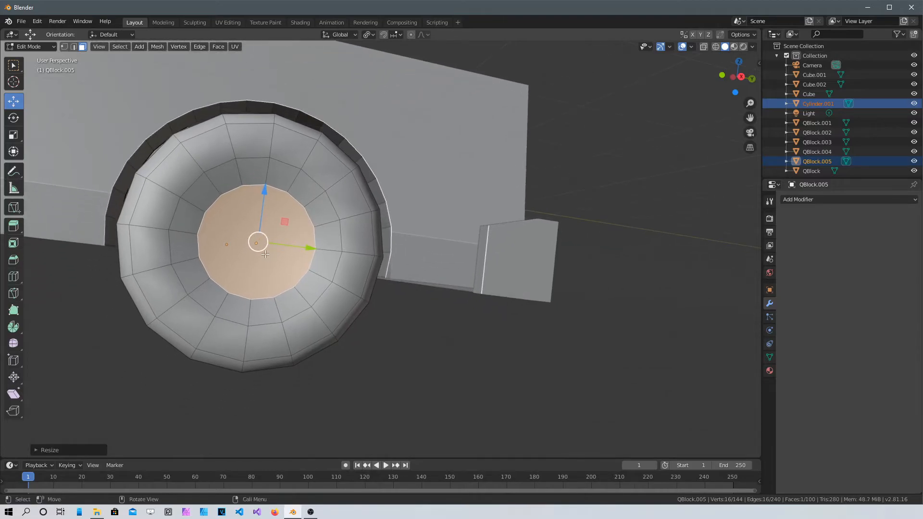
pyautogui.press('e')
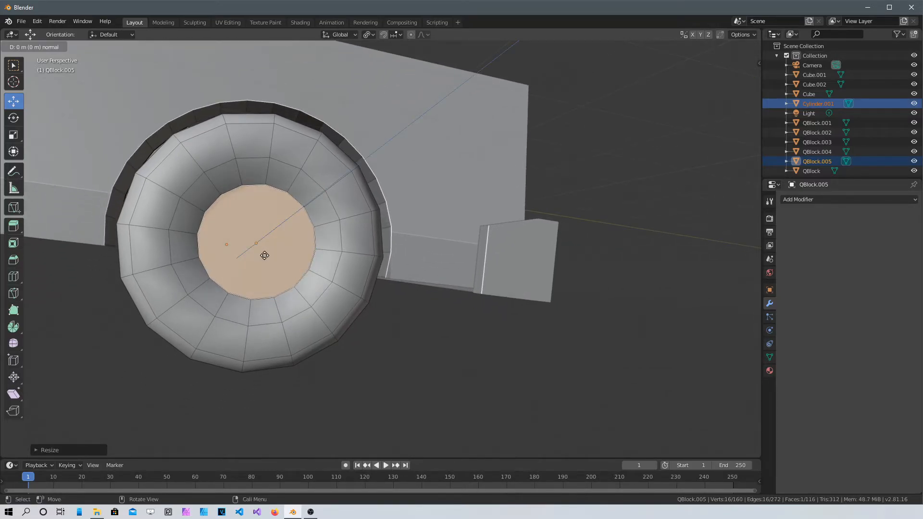
pyautogui.rightClick(264, 255)
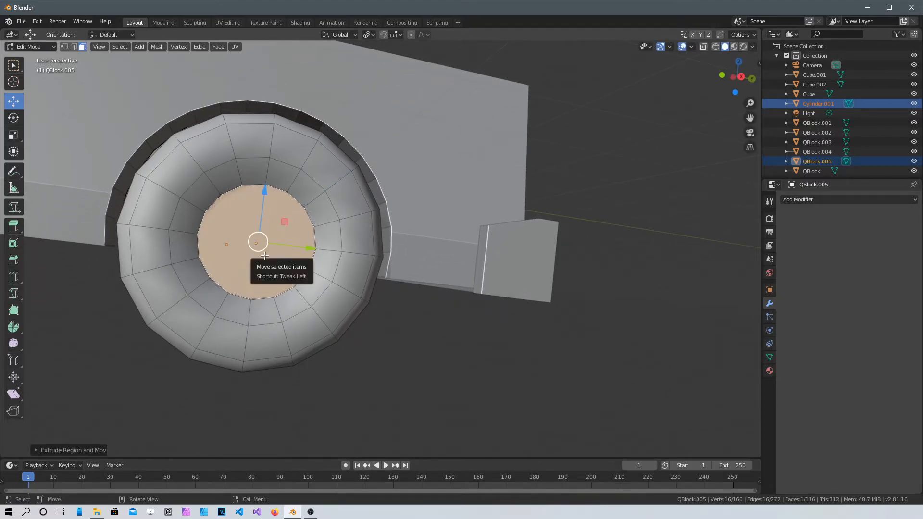
pyautogui.press('s')
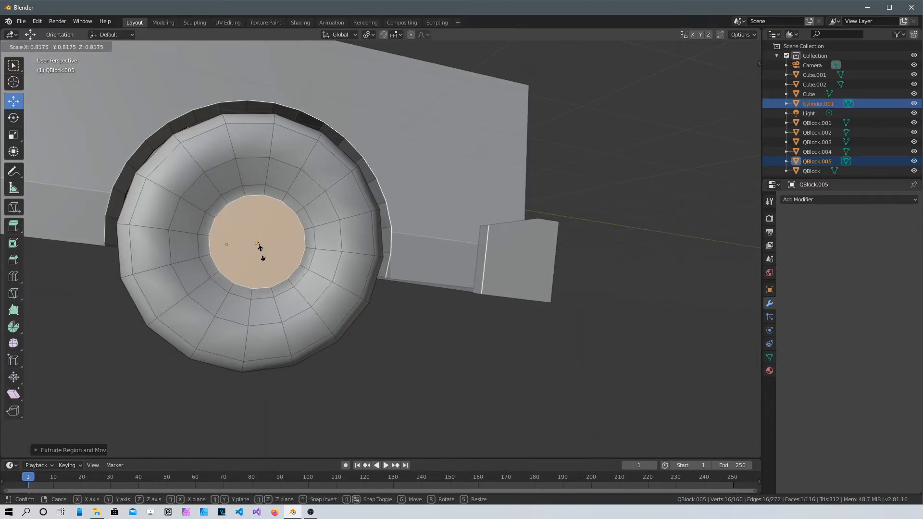
pyautogui.click(262, 253)
# - Extrude the hub face outward about 0.11 m and scale it down to taper the hub
pyautogui.moveTo(380, 267); pyautogui.dragTo(208, 301, button='middle')
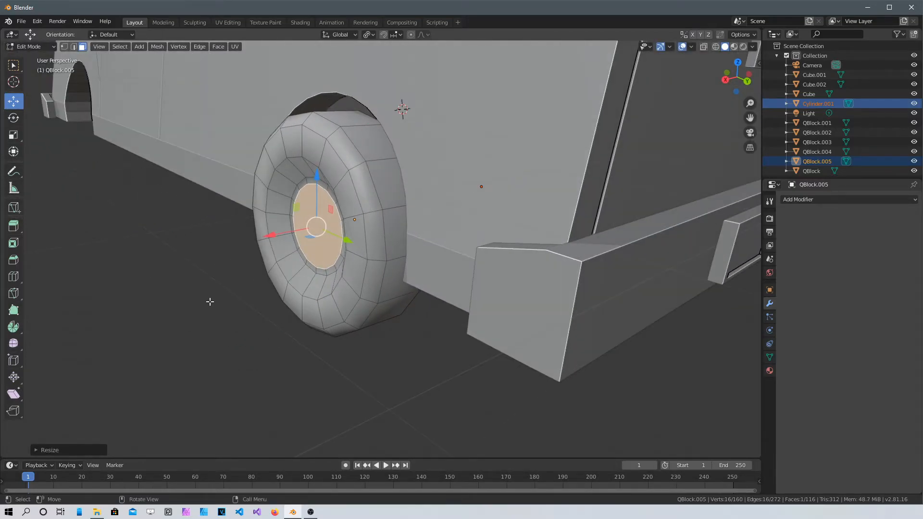
pyautogui.press('e')
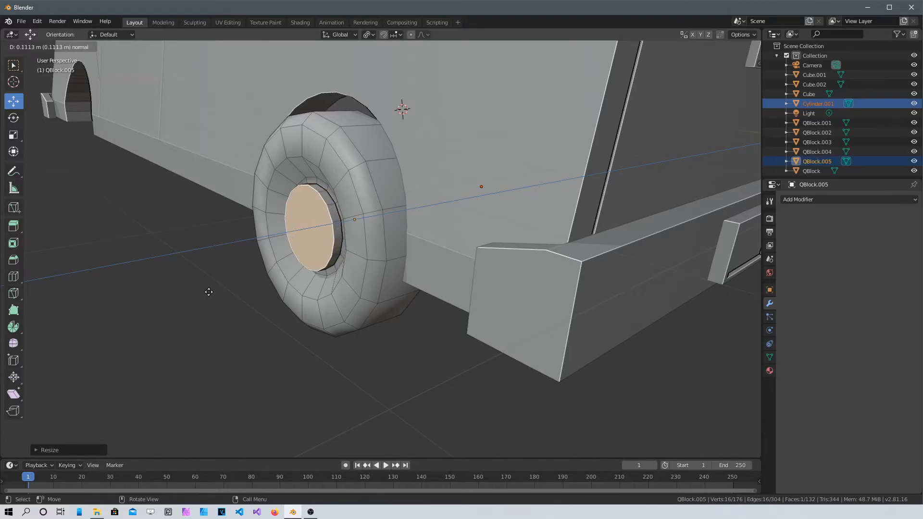
pyautogui.click(209, 292)
pyautogui.press('s')
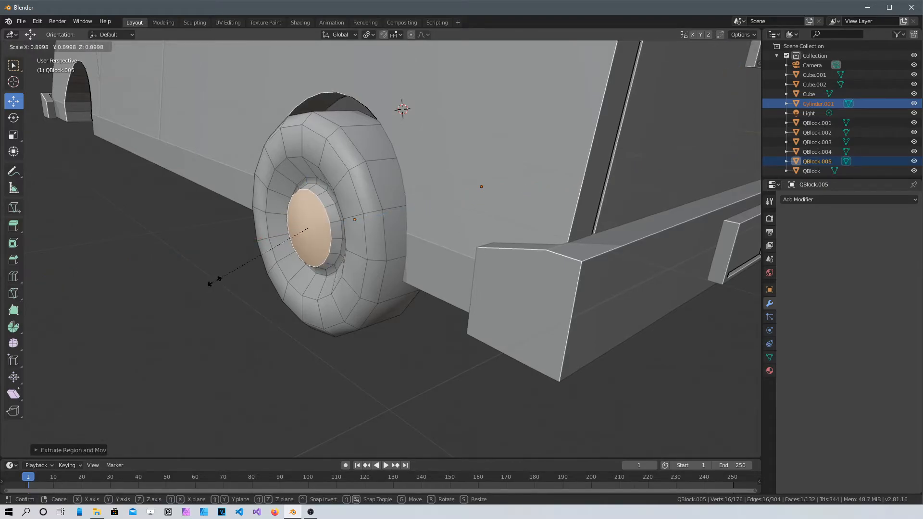
pyautogui.click(227, 276)
# - Inset the hub face by about 0.09, extrude it inward along X and scale it down to form a tapered recess
pyautogui.moveTo(227, 276); pyautogui.dragTo(408, 277, button='middle')
pyautogui.press('i')
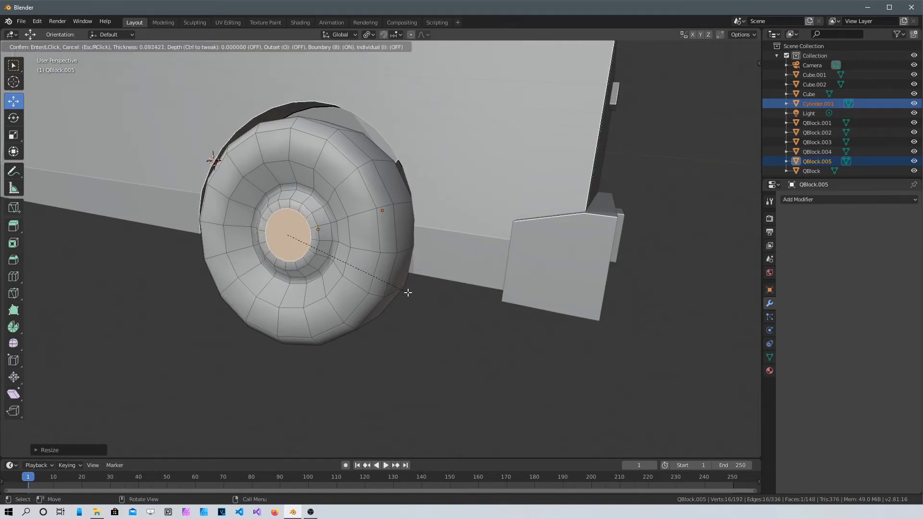
pyautogui.click(409, 292)
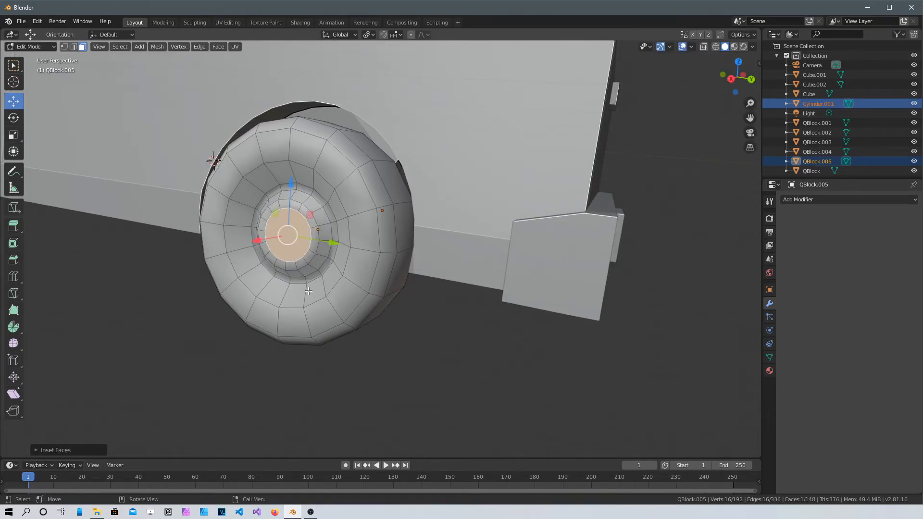
pyautogui.press('e')
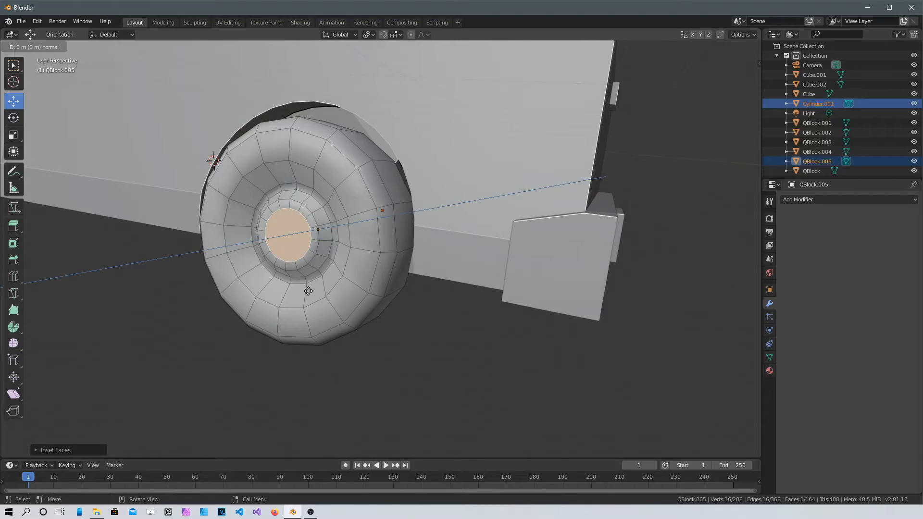
pyautogui.click(309, 291)
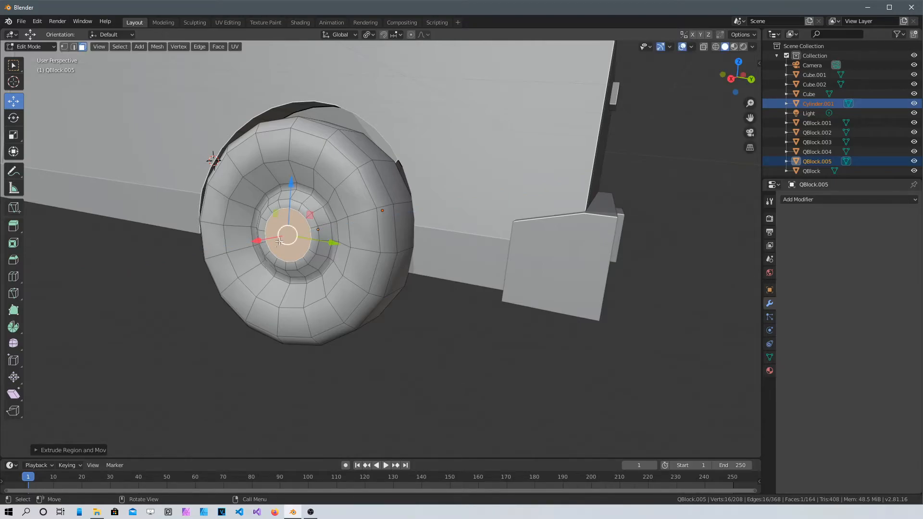
pyautogui.moveTo(259, 240); pyautogui.dragTo(290, 258)
pyautogui.press('s')
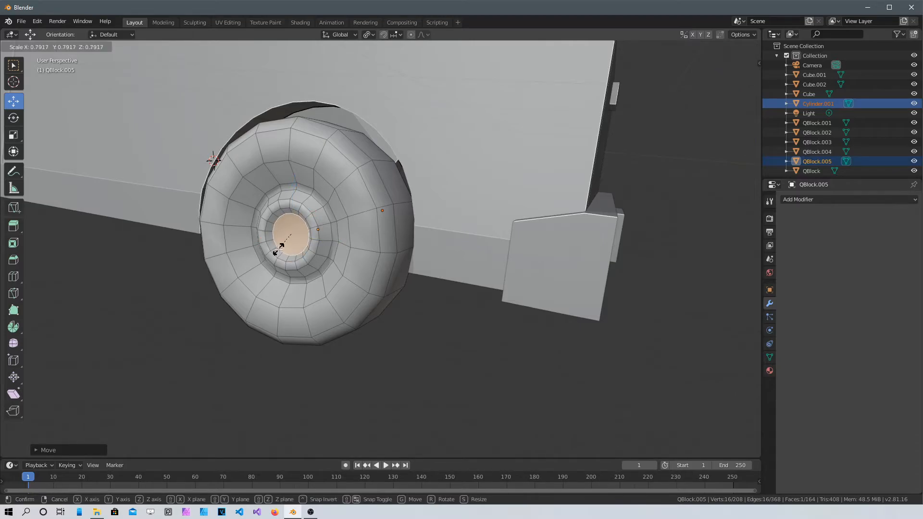
pyautogui.click(281, 248)
pyautogui.click(443, 336)
pyautogui.scroll(-4, 402, 209)
pyautogui.moveTo(405, 276); pyautogui.dragTo(134, 237, button='middle')
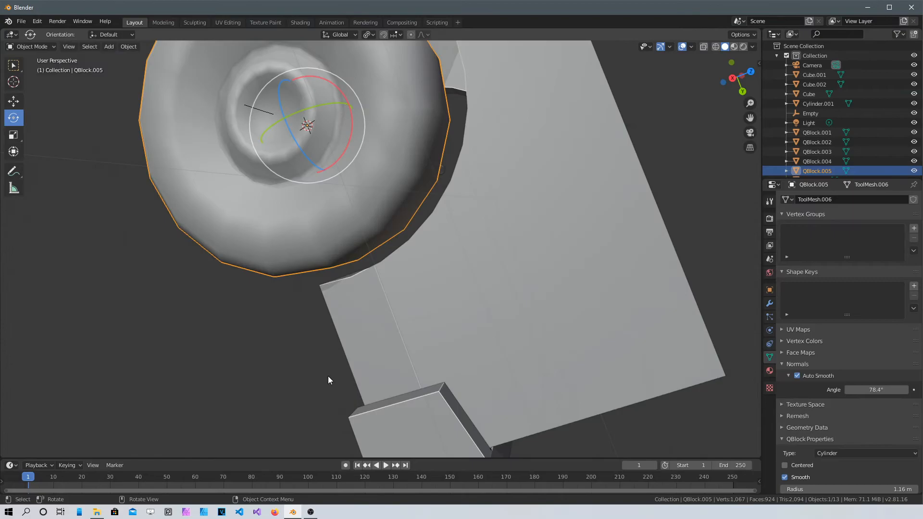
# - Add a Mirror modifier to the rear wheel with the axle Cylinder.001 as its mirror object
pyautogui.moveTo(329, 377); pyautogui.dragTo(351, 374, button='middle')
pyautogui.press('KP_3')
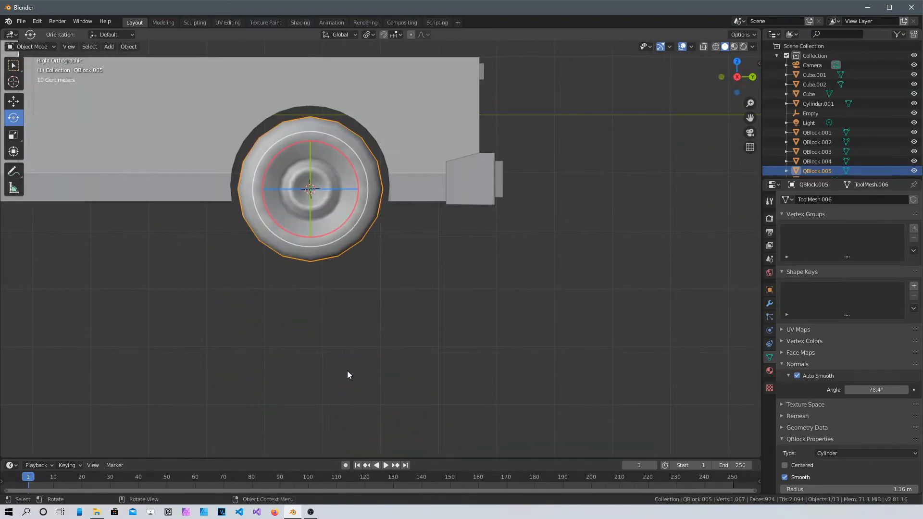
pyautogui.keyDown('shift'); pyautogui.moveTo(347, 374); pyautogui.dragTo(450, 423, button='middle'); pyautogui.keyUp('shift')
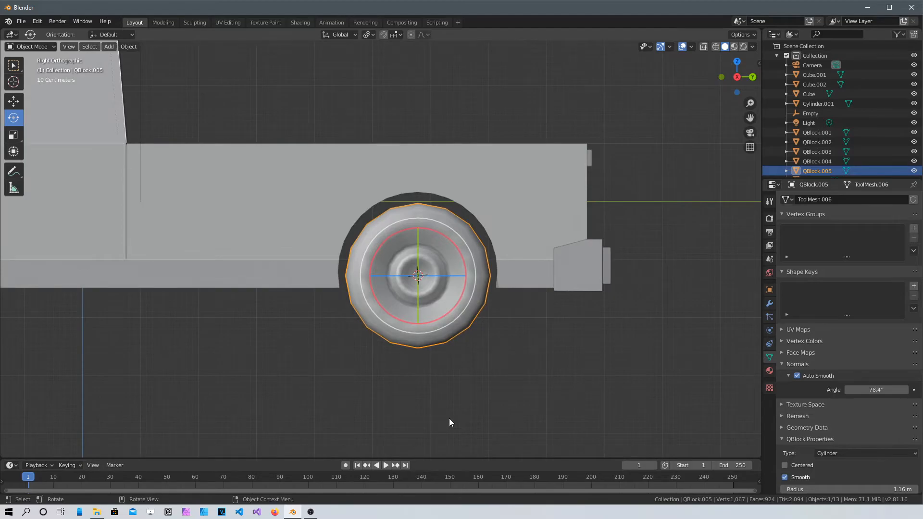
pyautogui.moveTo(478, 334); pyautogui.dragTo(412, 311, button='middle')
pyautogui.moveTo(465, 359); pyautogui.dragTo(319, 279, button='middle')
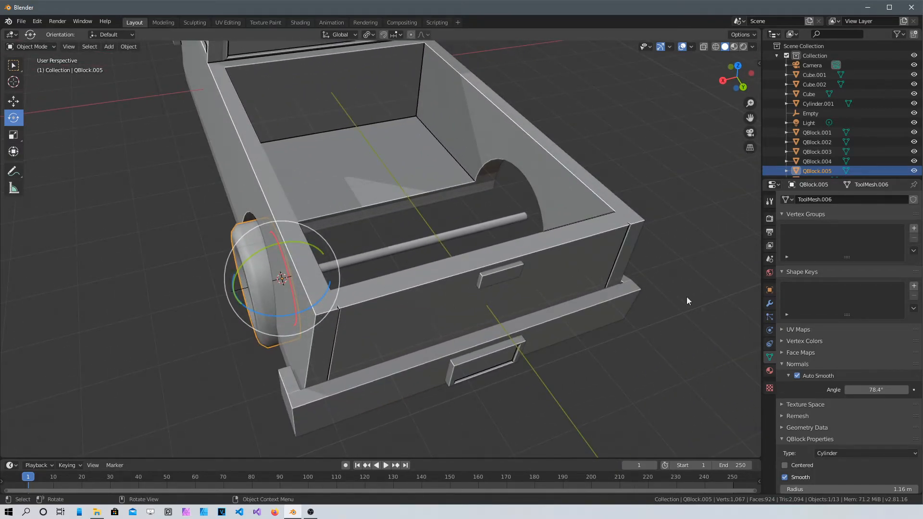
pyautogui.click(769, 303)
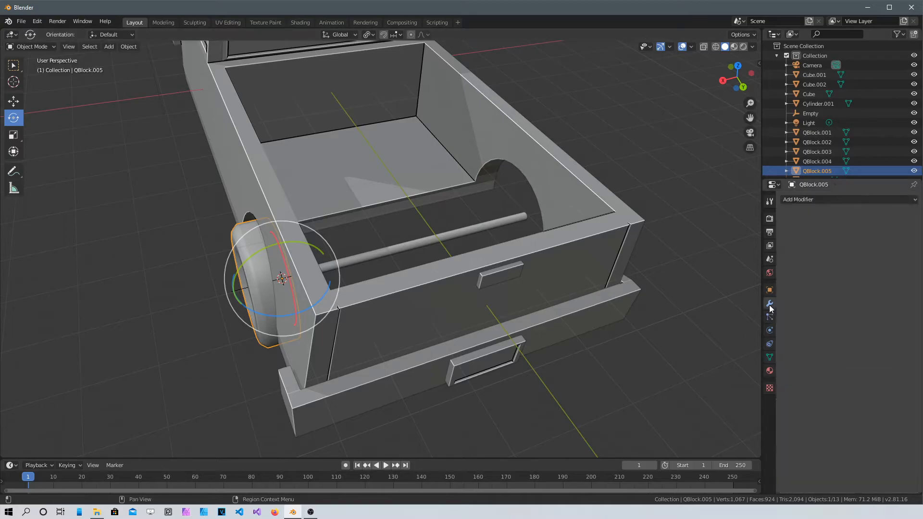
pyautogui.click(822, 202)
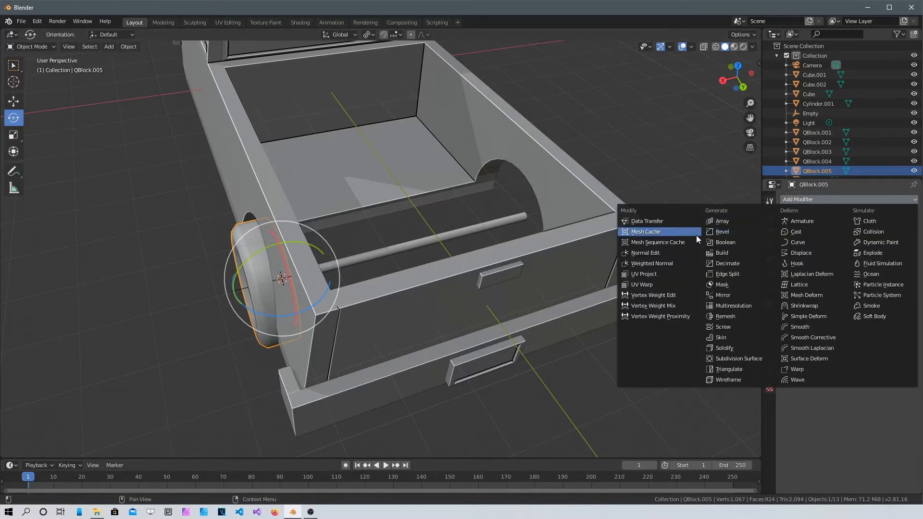
pyautogui.click(743, 296)
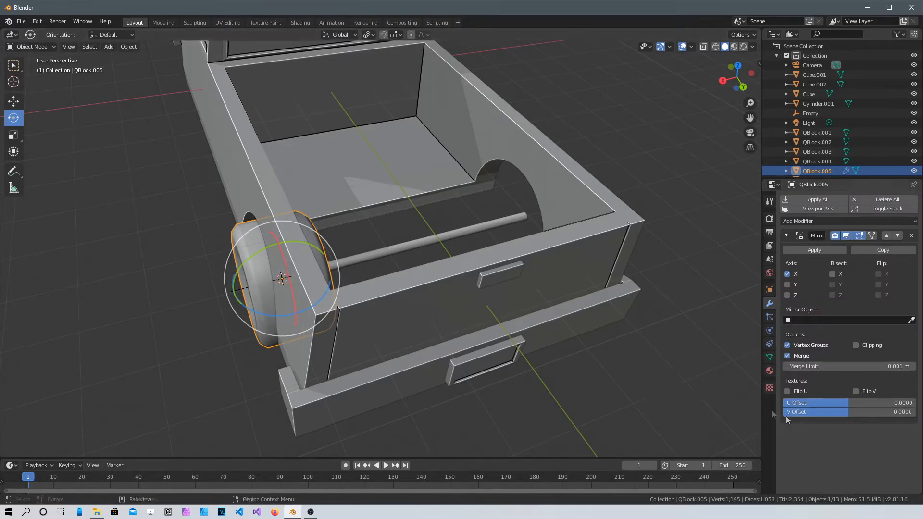
pyautogui.click(912, 320)
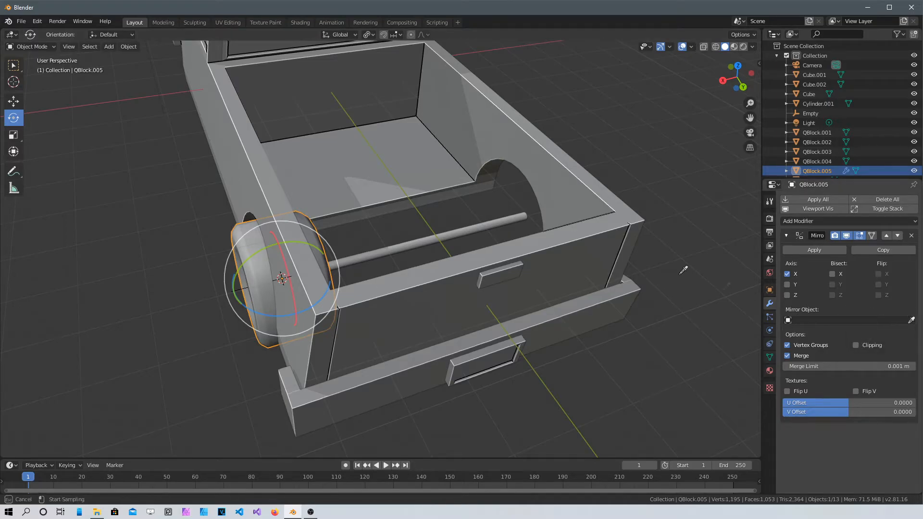
pyautogui.click(443, 233)
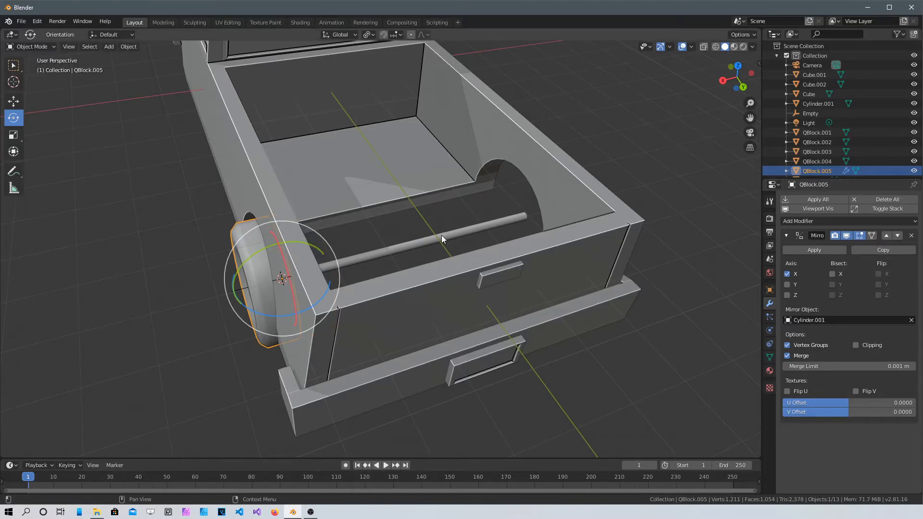
# - Mirror the rear wheel across the Z axis only and apply the Mirror modifier
pyautogui.moveTo(422, 241); pyautogui.dragTo(258, 297, button='middle')
pyautogui.click(788, 297)
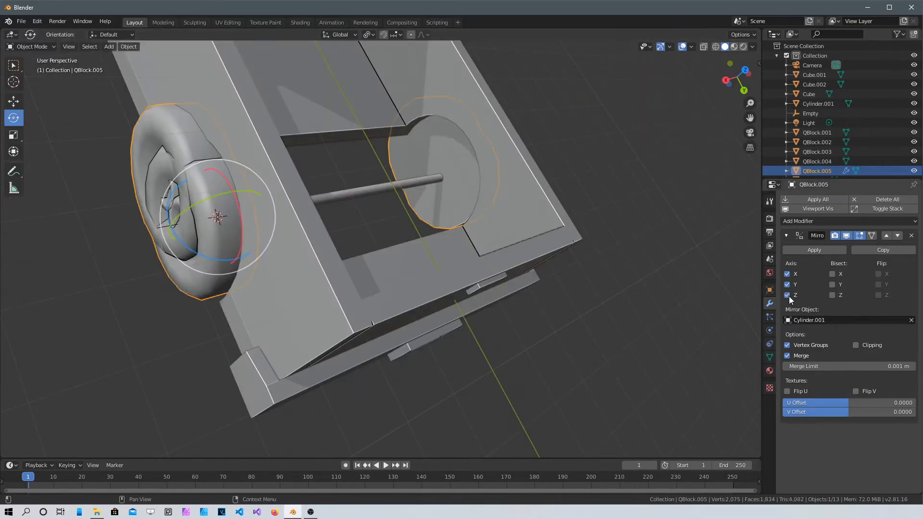
pyautogui.click(787, 285)
pyautogui.click(788, 274)
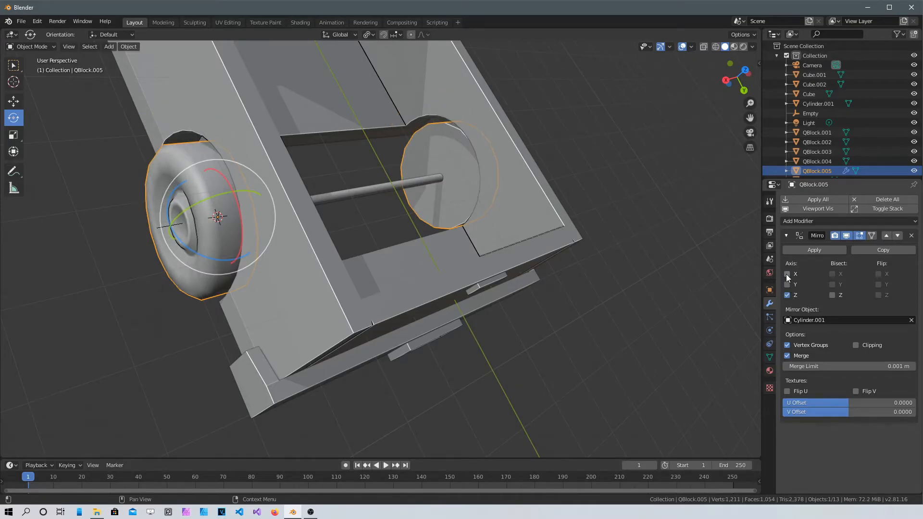
pyautogui.moveTo(628, 284); pyautogui.dragTo(715, 251, button='middle')
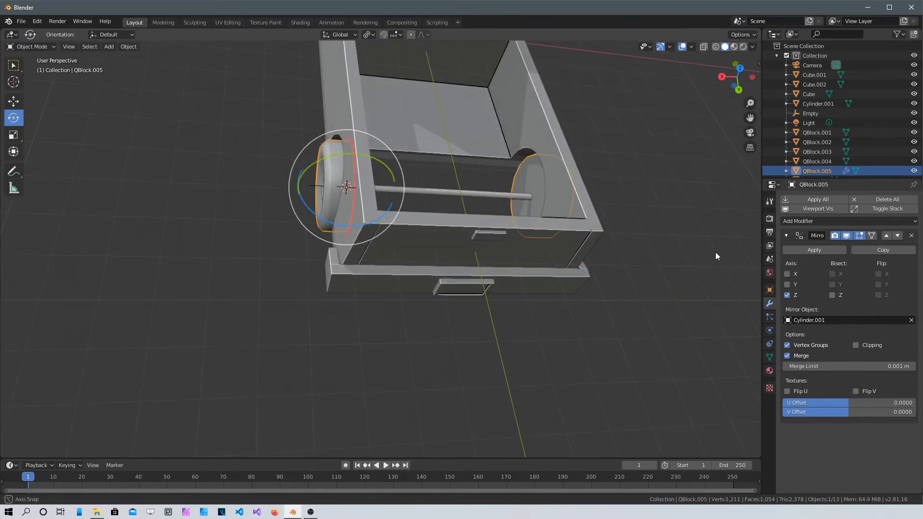
pyautogui.moveTo(529, 211); pyautogui.dragTo(523, 185, button='middle')
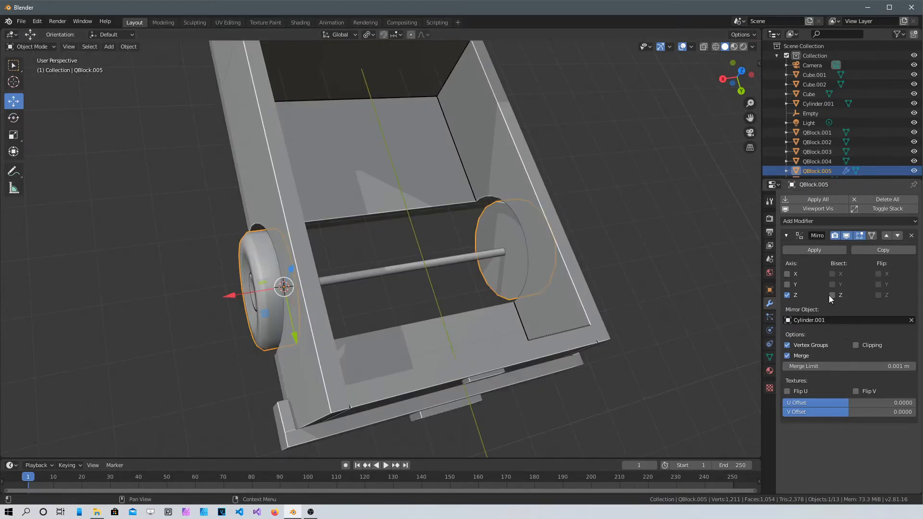
pyautogui.click(821, 250)
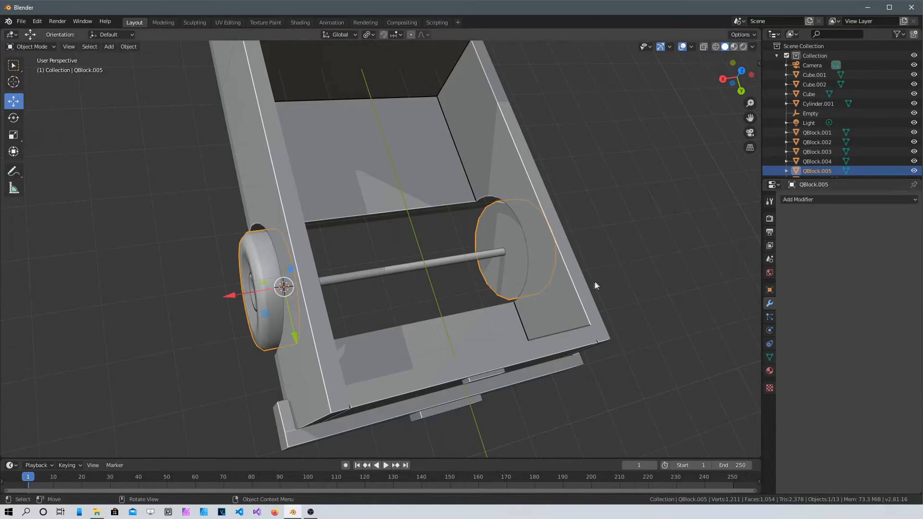
# - Join the mirrored rear wheels with the axle into a single object
pyautogui.moveTo(595, 281); pyautogui.dragTo(497, 302, button='middle')
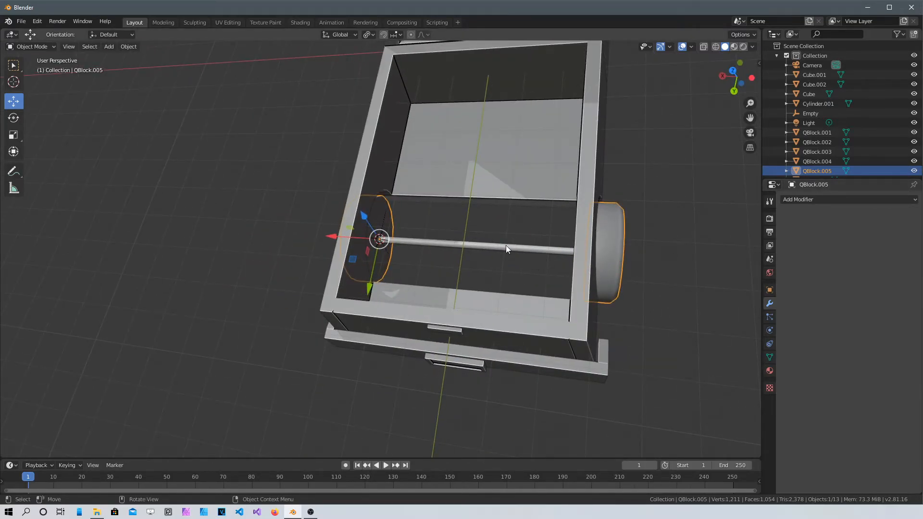
pyautogui.keyDown('shift'); pyautogui.click(481, 248); pyautogui.keyUp('shift')
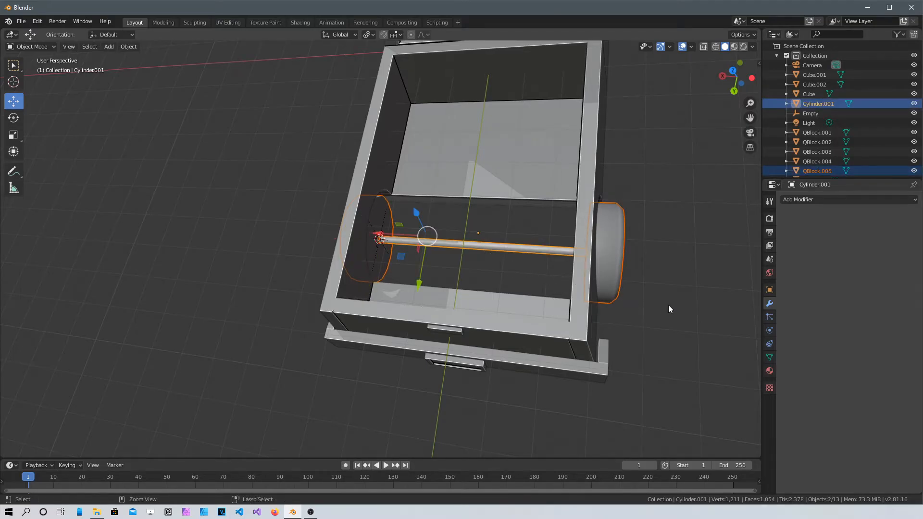
pyautogui.hotkey('ctrl', 'j')
# - Try to move the joined wheels and axle along Y towards the tailgate
pyautogui.moveTo(625, 301); pyautogui.dragTo(468, 336, button='middle')
pyautogui.scroll(-5, 568, 288)
pyautogui.moveTo(452, 367); pyautogui.dragTo(485, 376)
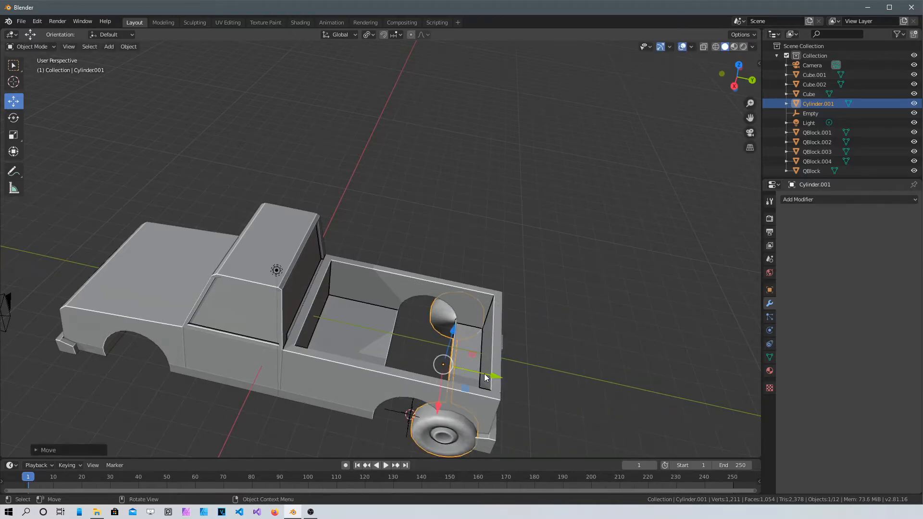
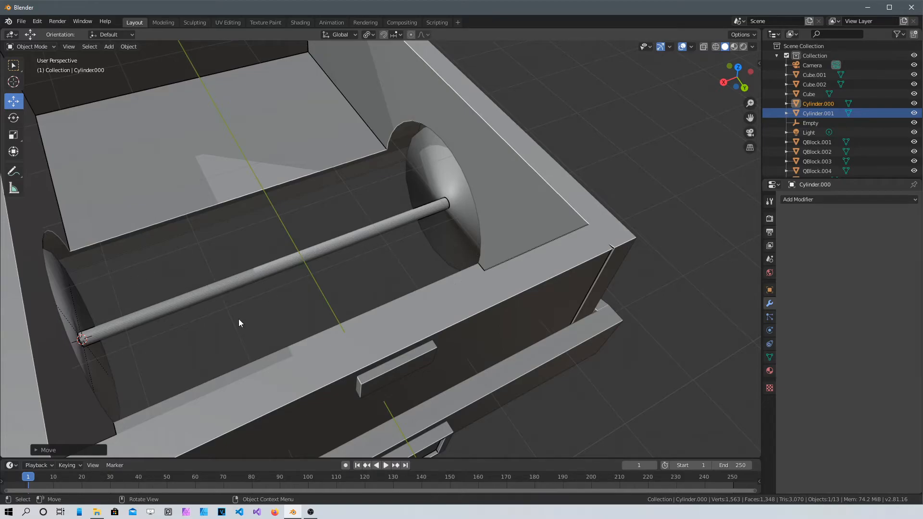
# - Open the truck body mesh for edge editing at the gap in the bed floor above the rear axle
pyautogui.moveTo(239, 323); pyautogui.dragTo(205, 279, button='middle')
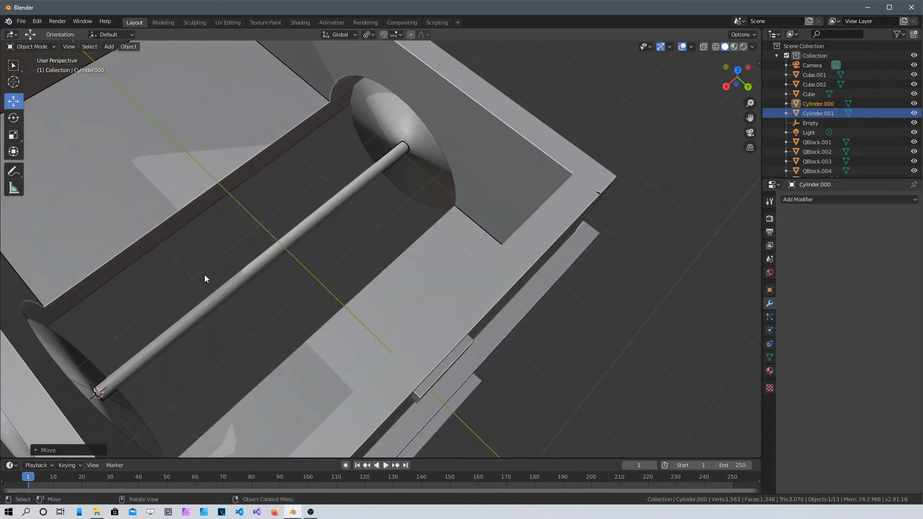
pyautogui.moveTo(207, 386); pyautogui.dragTo(449, 286, button='middle')
pyautogui.scroll(3, 452, 290)
pyautogui.scroll(4, 486, 295)
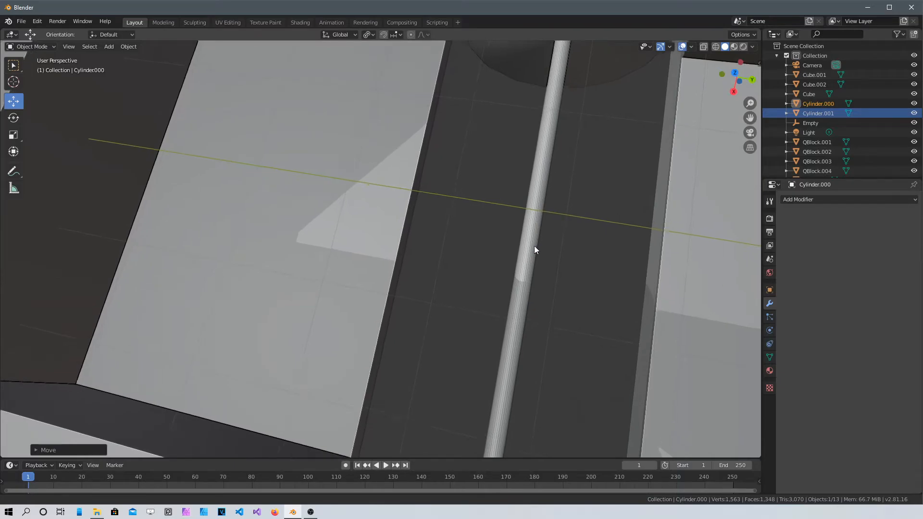
pyautogui.moveTo(544, 239)
pyautogui.mouseDown(button='middle')
pyautogui.moveTo(625, 221)
pyautogui.moveTo(462, 243)
pyautogui.moveTo(550, 233)
pyautogui.mouseUp(button='middle')
pyautogui.scroll(-5, 456, 233)
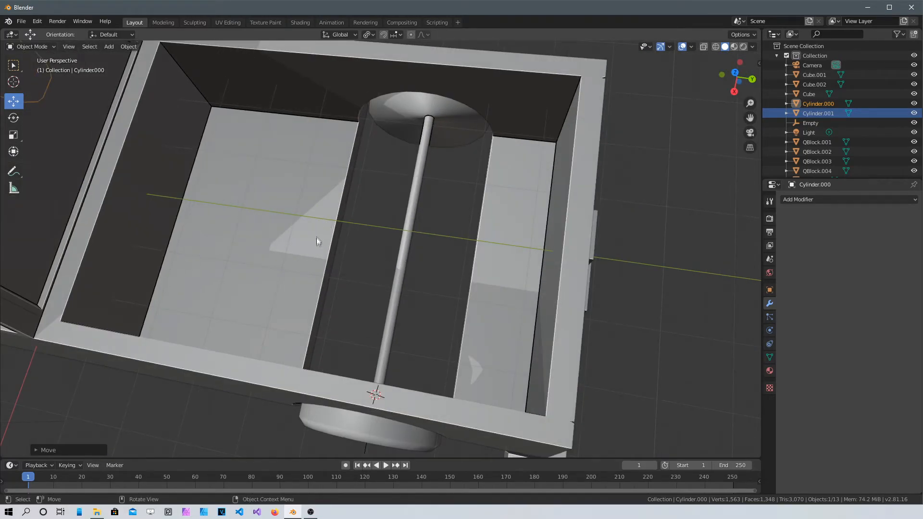
pyautogui.click(223, 225)
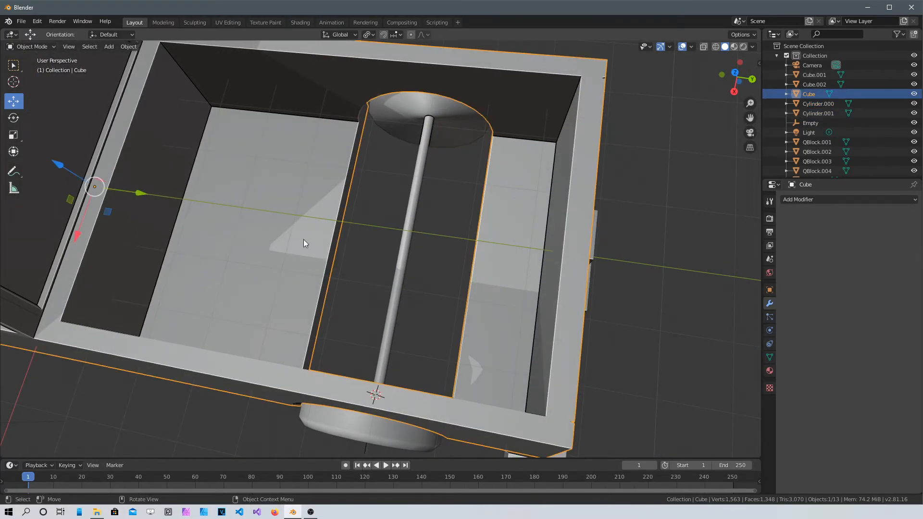
pyautogui.press('Tab')
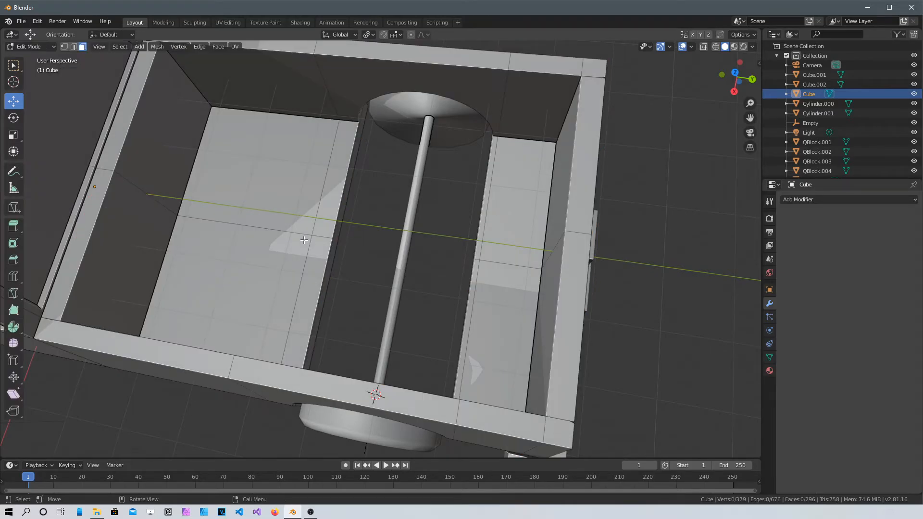
pyautogui.press('2')
pyautogui.scroll(5, 322, 245)
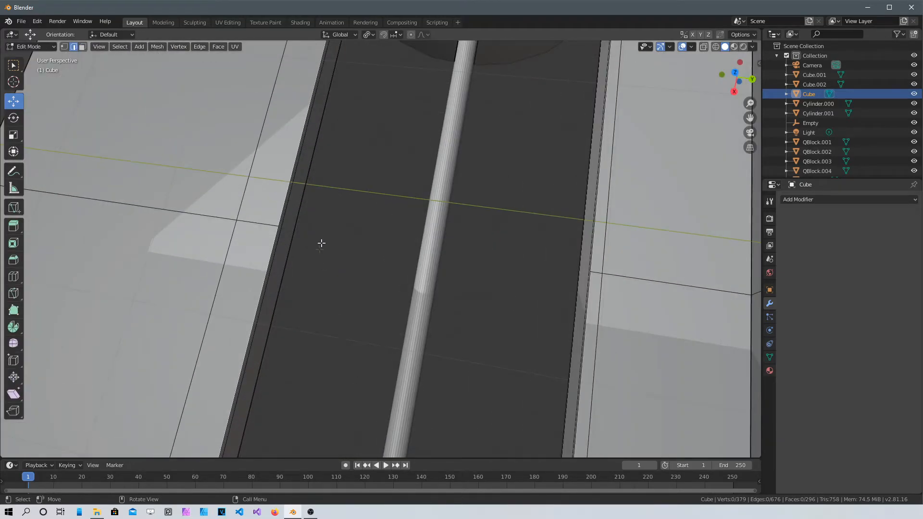
# - Fill the gap in the bed floor with a face between the two edges on each side of the opening
pyautogui.click(314, 150)
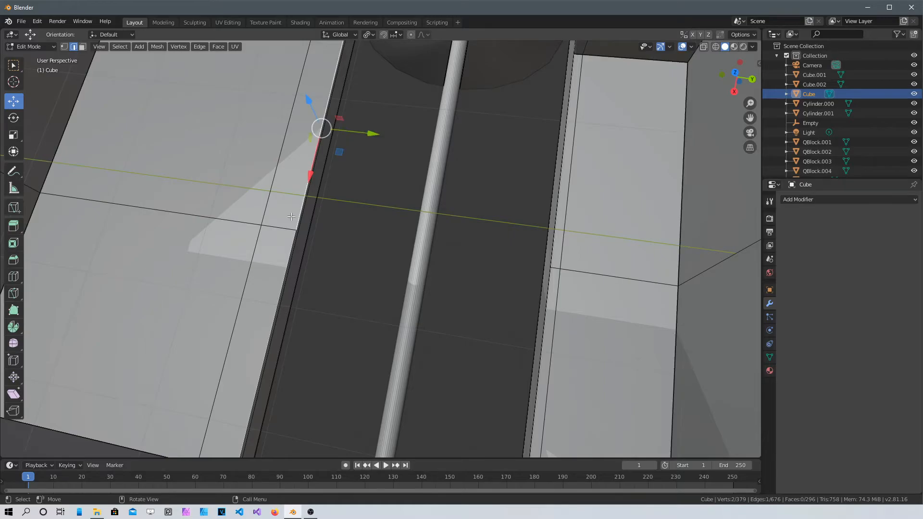
pyautogui.keyDown('shift'); pyautogui.click(279, 309); pyautogui.keyUp('shift')
pyautogui.click(295, 225)
pyautogui.keyDown('shift'); pyautogui.click(311, 162); pyautogui.keyUp('shift')
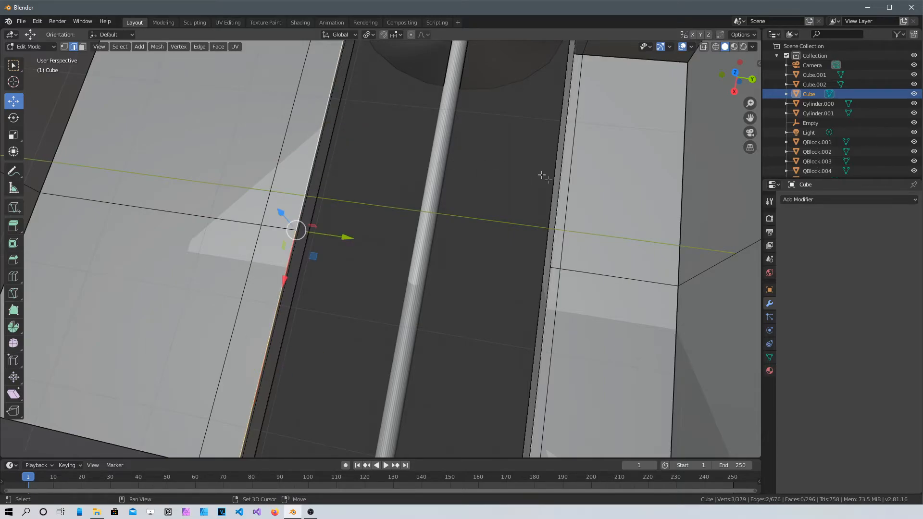
pyautogui.keyDown('shift'); pyautogui.click(560, 203); pyautogui.keyUp('shift')
pyautogui.keyDown('shift'); pyautogui.click(546, 341); pyautogui.keyUp('shift')
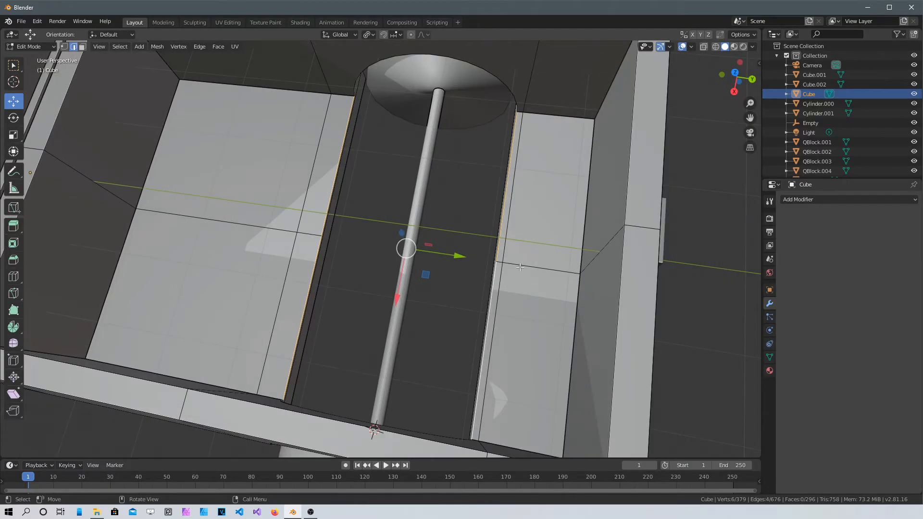
pyautogui.press('f')
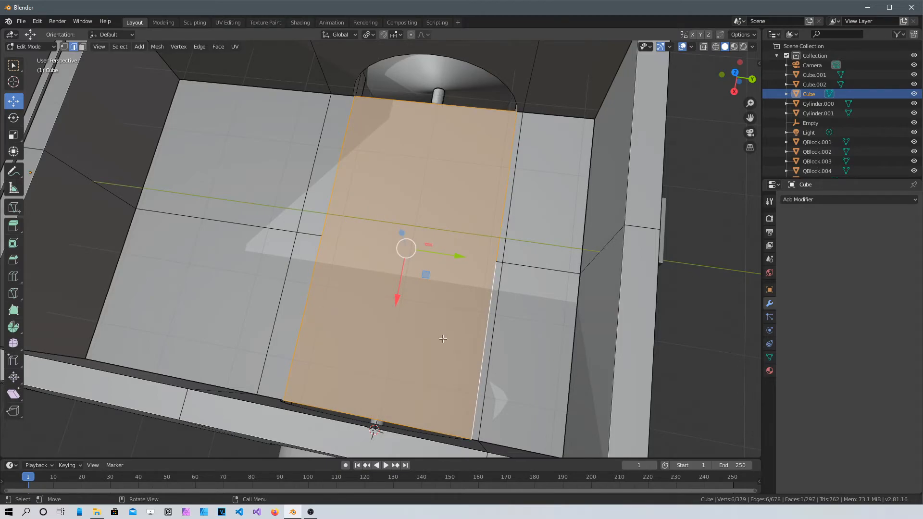
# - Fill one rear wheel arch opening inside the bed with a face bounded by the arch edges and the floor edge
pyautogui.click(688, 193)
pyautogui.moveTo(398, 246); pyautogui.dragTo(452, 178, button='middle')
pyautogui.scroll(6, 412, 151)
pyautogui.keyDown('shift'); pyautogui.moveTo(437, 59); pyautogui.dragTo(414, 194, button='middle'); pyautogui.keyUp('shift')
pyautogui.scroll(4, 418, 246)
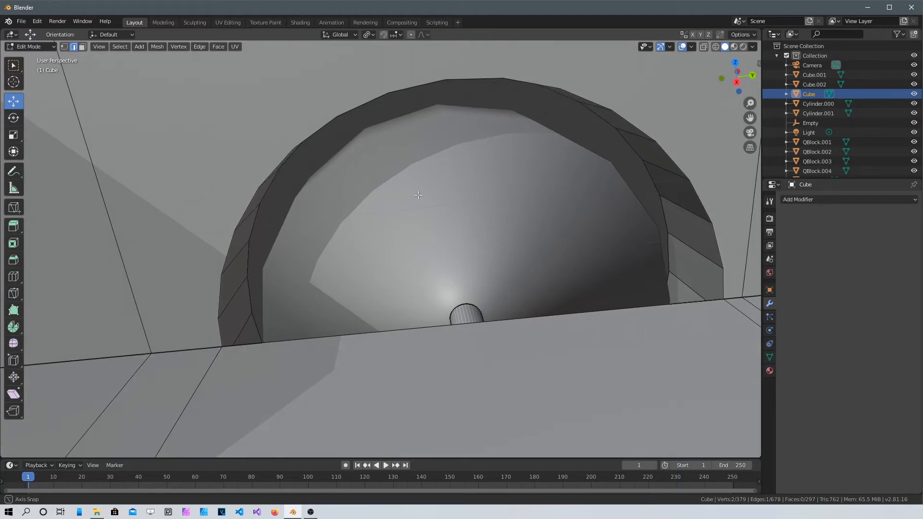
pyautogui.click(406, 89)
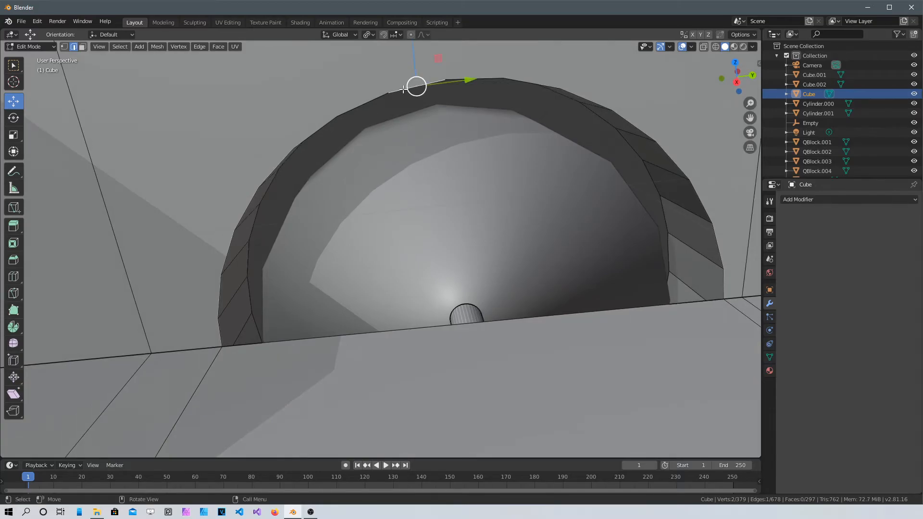
pyautogui.keyDown('ctrl'); pyautogui.click(220, 331); pyautogui.keyUp('ctrl')
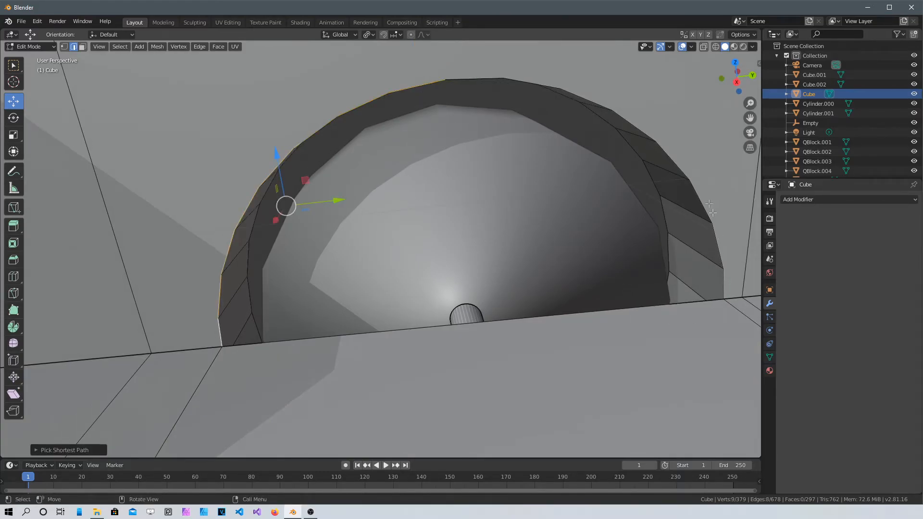
pyautogui.keyDown('ctrl'); pyautogui.click(571, 104); pyautogui.keyUp('ctrl')
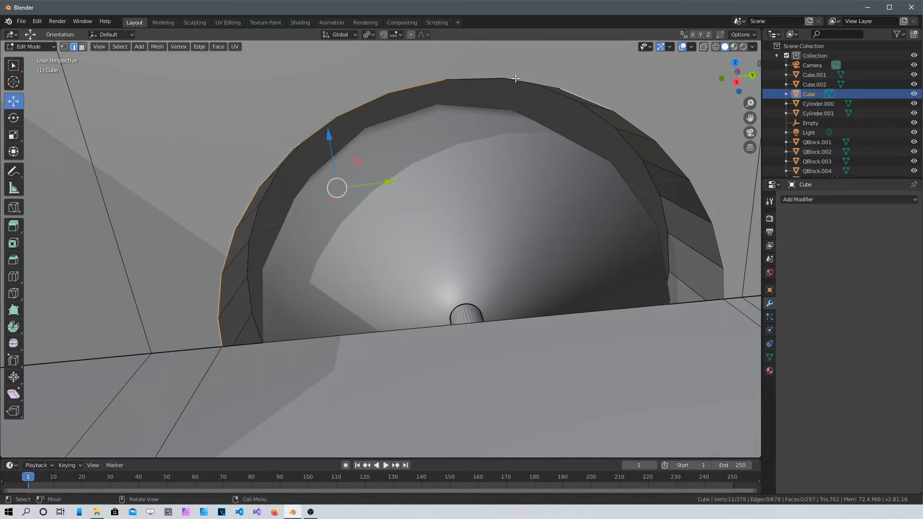
pyautogui.keyDown('ctrl'); pyautogui.click(723, 289); pyautogui.keyUp('ctrl')
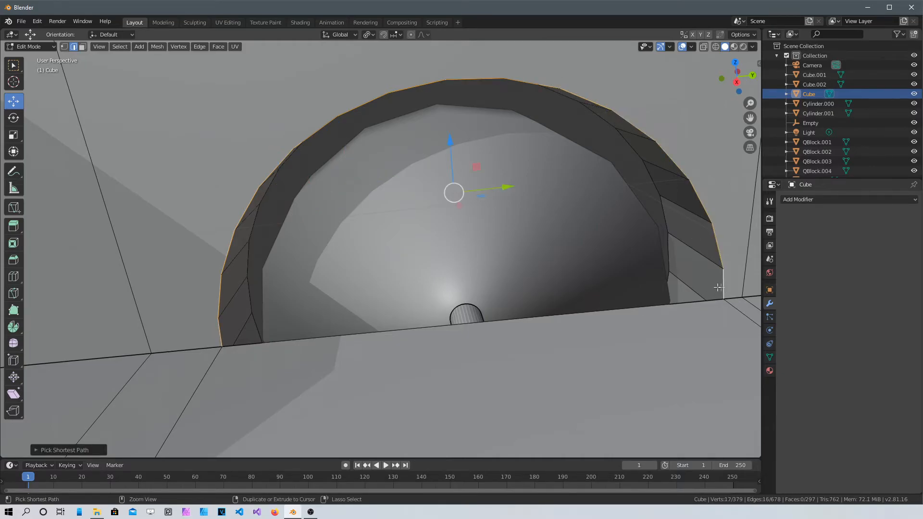
pyautogui.keyDown('shift'); pyautogui.click(644, 309); pyautogui.keyUp('shift')
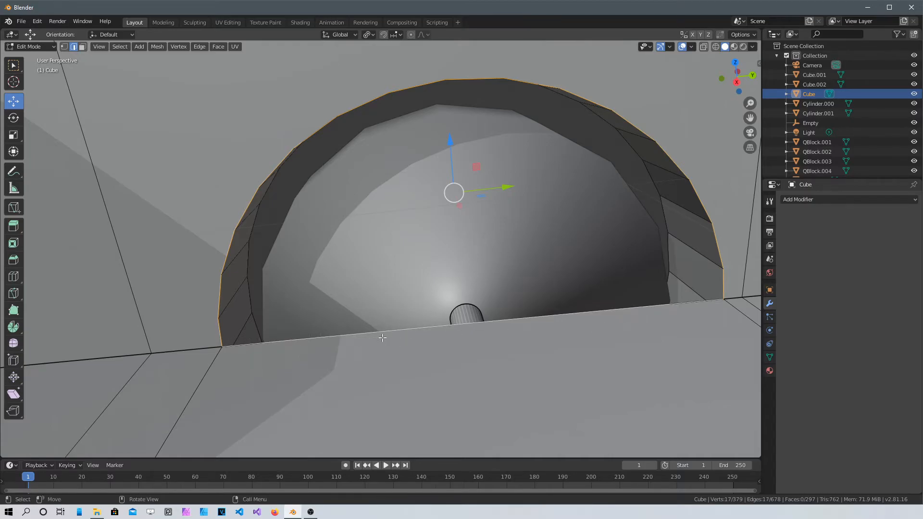
pyautogui.press('f')
# - Select the floor edge and the adjoining part of the arch outline at the opposite rear wheel arch
pyautogui.scroll(-3, 418, 332)
pyautogui.moveTo(457, 323); pyautogui.dragTo(164, 378, button='middle')
pyautogui.keyDown('shift'); pyautogui.moveTo(333, 140); pyautogui.dragTo(450, 241, button='middle'); pyautogui.keyUp('shift')
pyautogui.moveTo(401, 292); pyautogui.dragTo(319, 273, button='middle')
pyautogui.scroll(4, 377, 243)
pyautogui.moveTo(460, 299); pyautogui.dragTo(488, 348, button='middle')
pyautogui.click(488, 323)
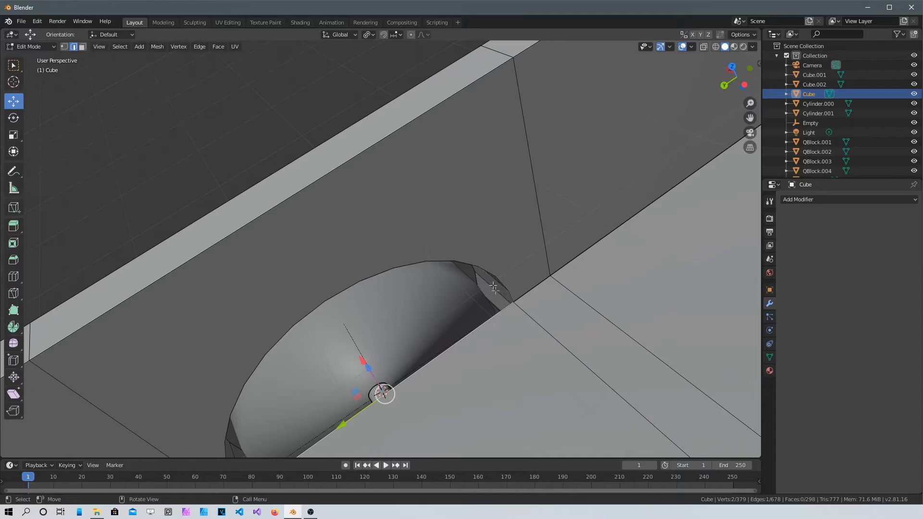
pyautogui.keyDown('shift'); pyautogui.click(501, 291); pyautogui.keyUp('shift')
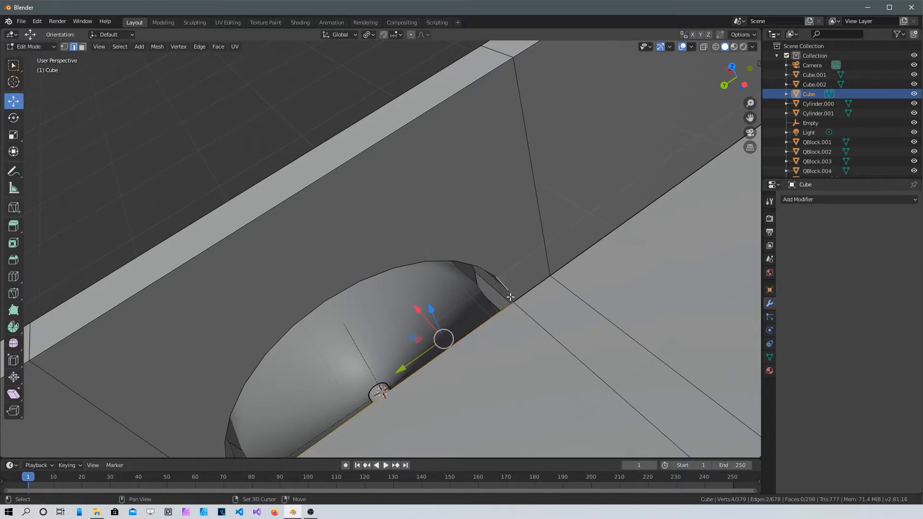
pyautogui.keyDown('shift'); pyautogui.click(512, 298); pyautogui.keyUp('shift')
pyautogui.keyDown('ctrl'); pyautogui.click(320, 308); pyautogui.keyUp('ctrl')
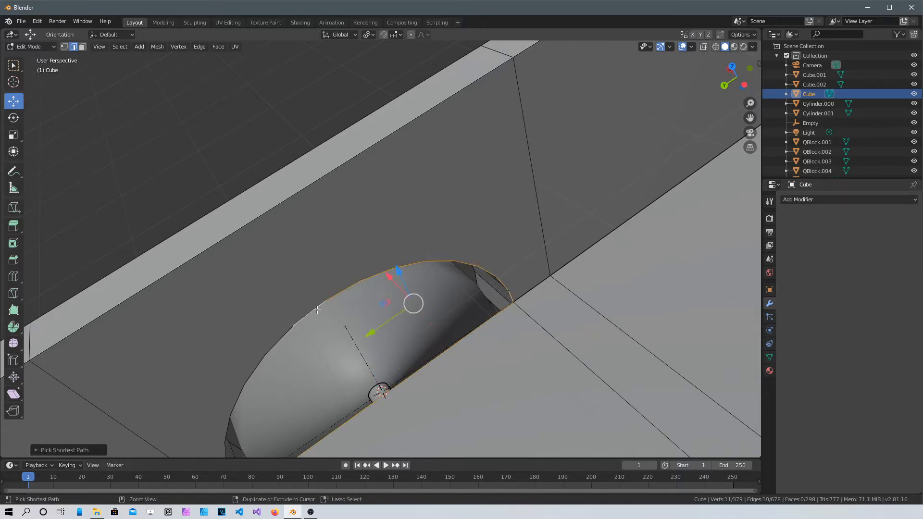
pyautogui.keyDown('shift'); pyautogui.moveTo(244, 369); pyautogui.dragTo(285, 226, button='middle'); pyautogui.keyUp('shift')
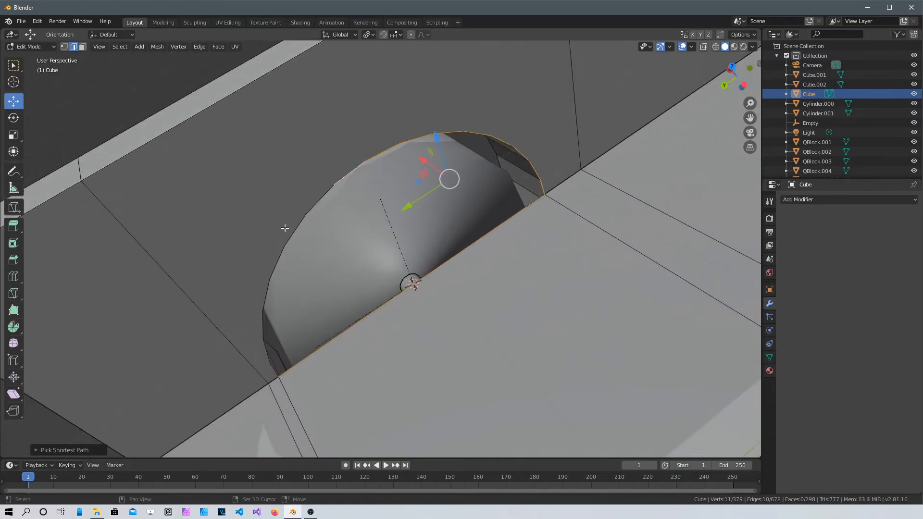
pyautogui.keyDown('ctrl'); pyautogui.click(276, 371); pyautogui.keyUp('ctrl')
pyautogui.keyDown('ctrl'); pyautogui.click(304, 212); pyautogui.keyUp('ctrl')
pyautogui.scroll(2, 208, 384)
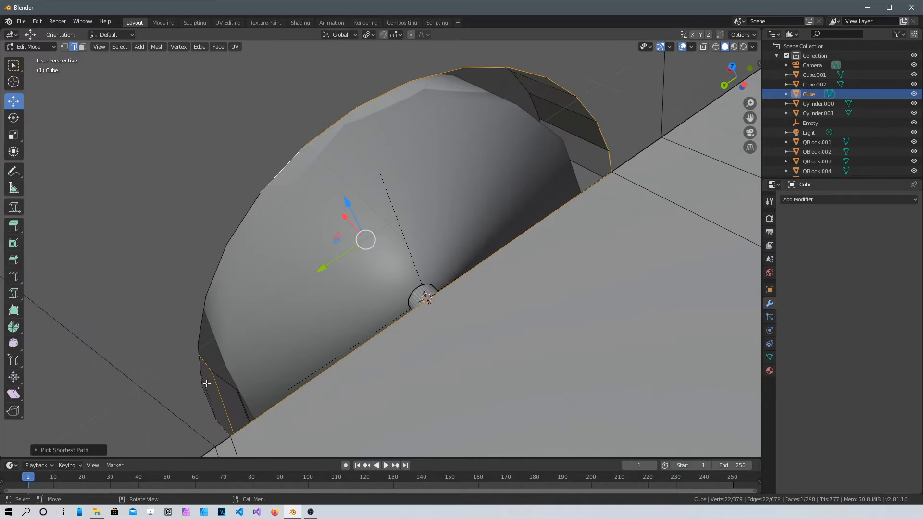
pyautogui.hotkey('ctrl', 'z')
pyautogui.hotkey('ctrl', 'z')
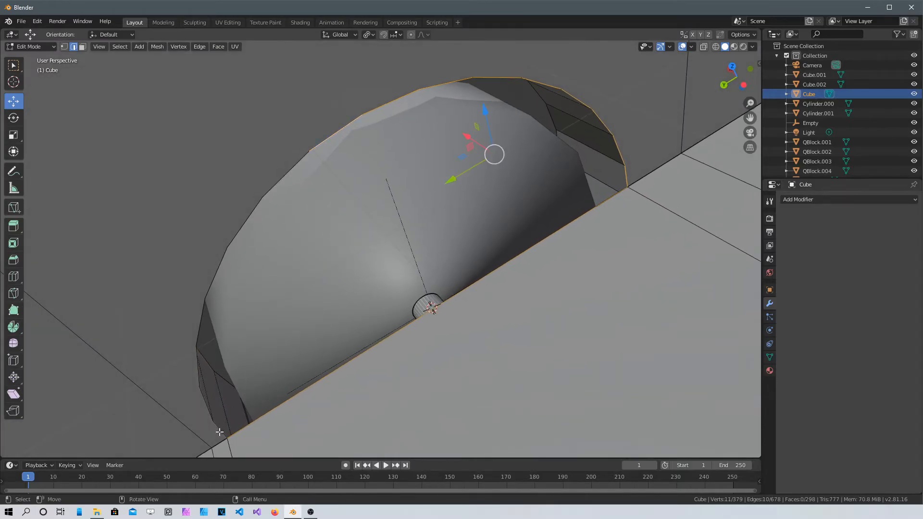
# - Add the remaining arch edges to the selection and fill the second wheel arch opening with a face
pyautogui.keyDown('shift'); pyautogui.click(221, 432); pyautogui.keyUp('shift')
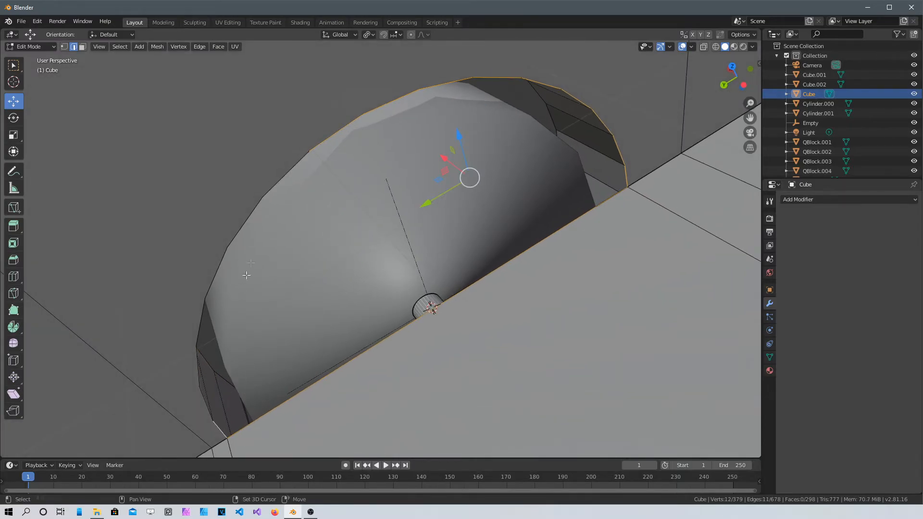
pyautogui.keyDown('ctrl'); pyautogui.click(287, 169); pyautogui.keyUp('ctrl')
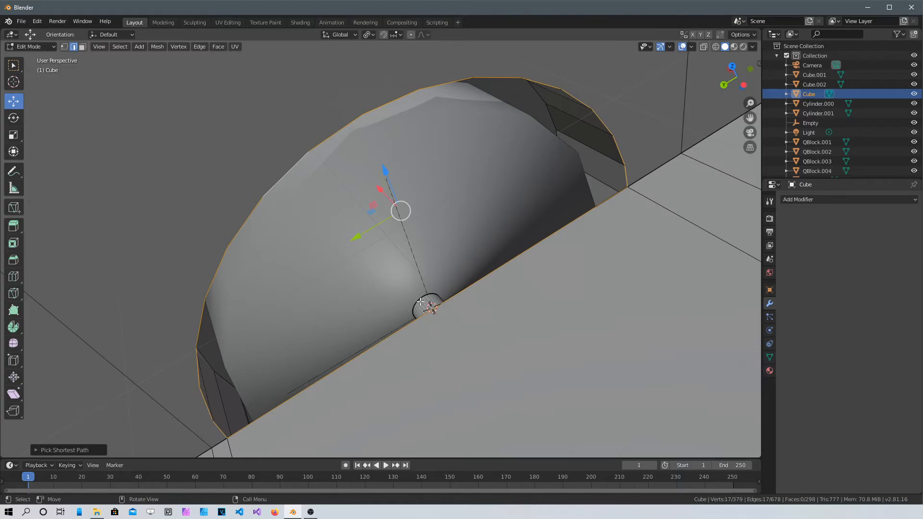
pyautogui.press('f')
pyautogui.moveTo(511, 317); pyautogui.dragTo(300, 204, button='middle')
pyautogui.scroll(-8, 635, 260)
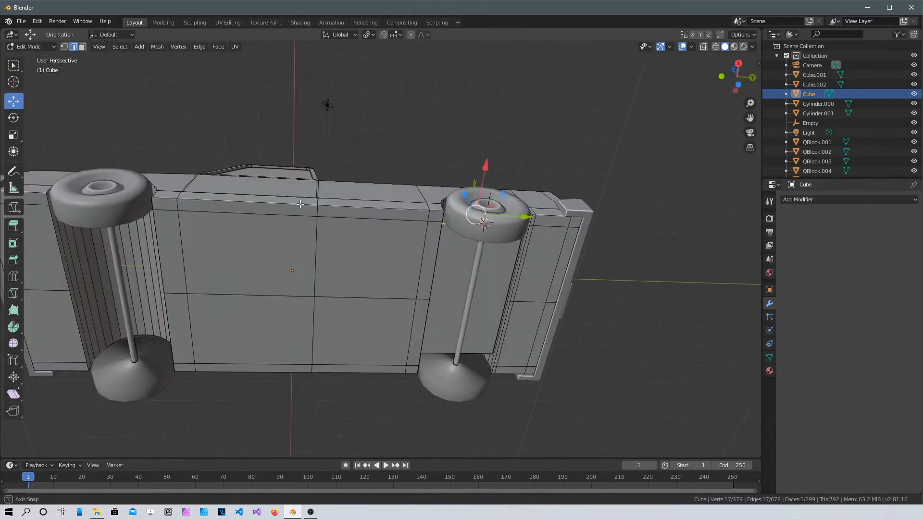
pyautogui.moveTo(327, 272); pyautogui.dragTo(310, 335, button='middle')
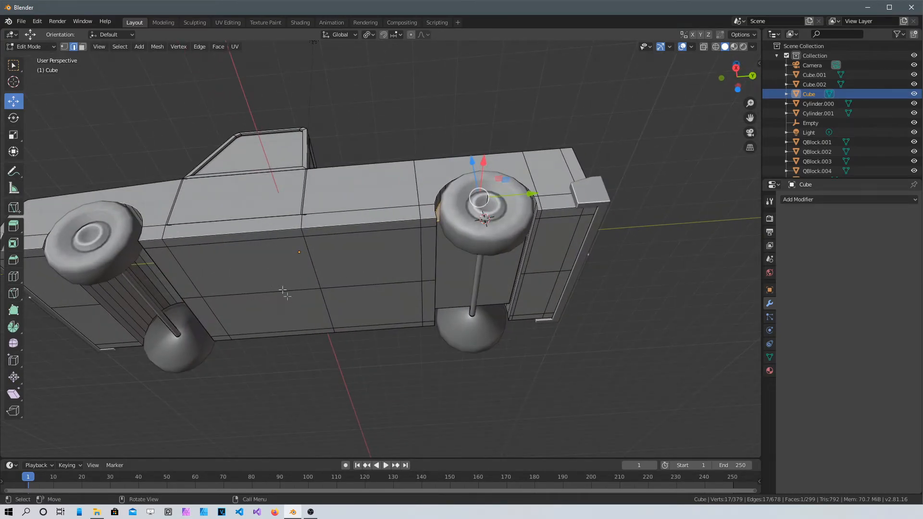
# - Examine the truck's underside, axles, wheel arches and body from several angles
pyautogui.moveTo(321, 243); pyautogui.dragTo(312, 207, button='middle')
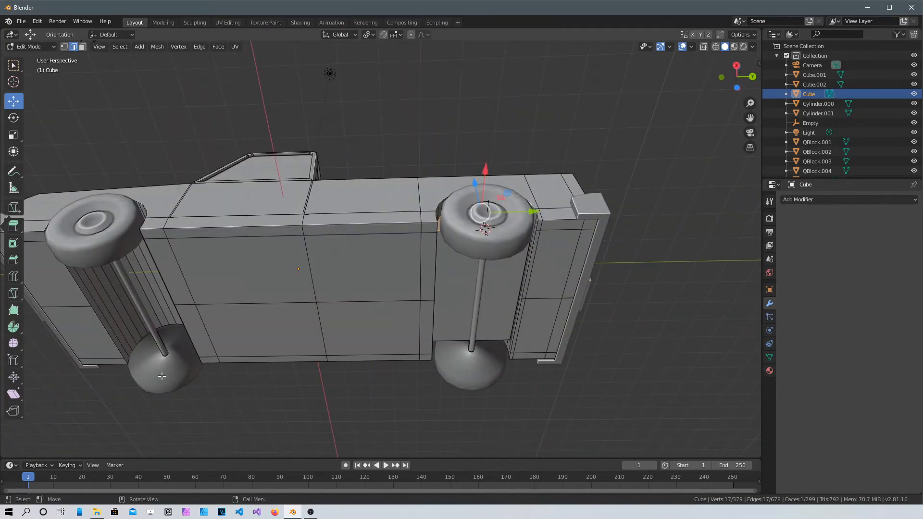
pyautogui.moveTo(160, 345); pyautogui.dragTo(330, 311, button='middle')
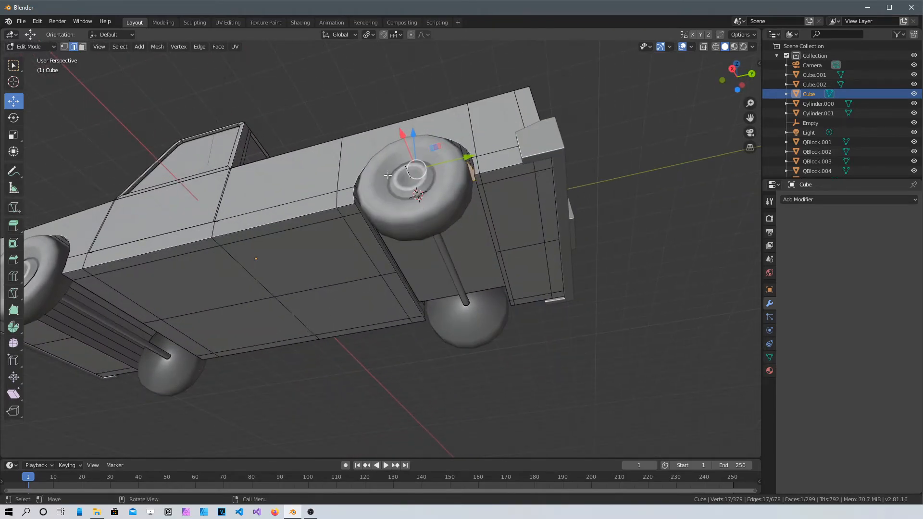
pyautogui.moveTo(323, 244); pyautogui.dragTo(592, 199, button='middle')
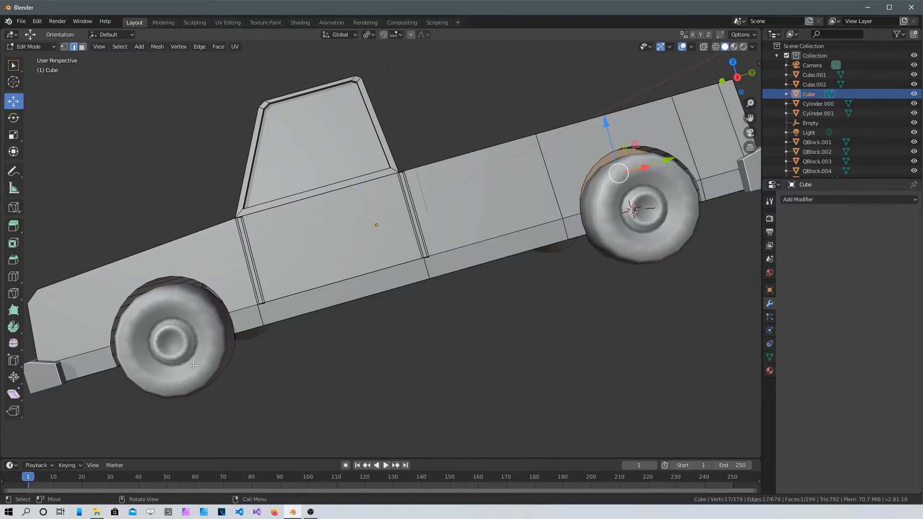
pyautogui.moveTo(422, 260); pyautogui.dragTo(439, 290, button='middle')
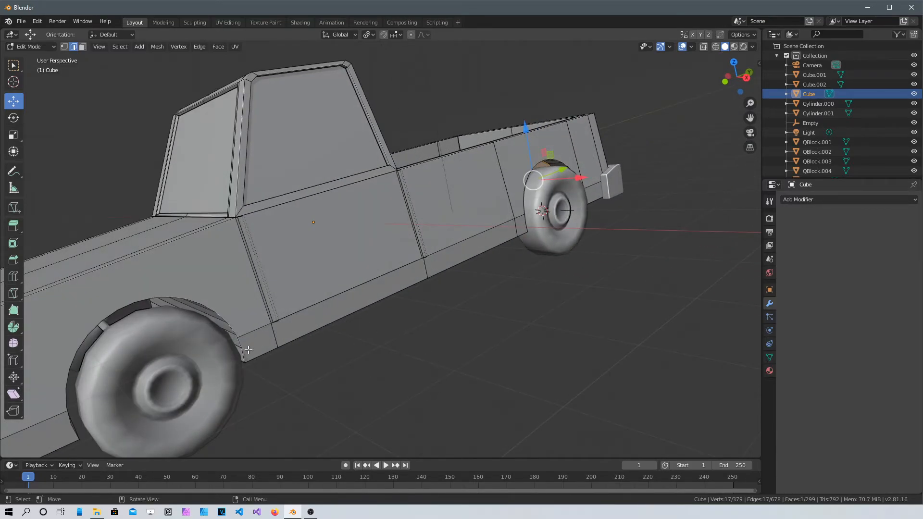
pyautogui.moveTo(354, 345); pyautogui.dragTo(476, 233, button='middle')
pyautogui.scroll(-5, 480, 237)
pyautogui.moveTo(484, 300); pyautogui.dragTo(427, 305, button='middle')
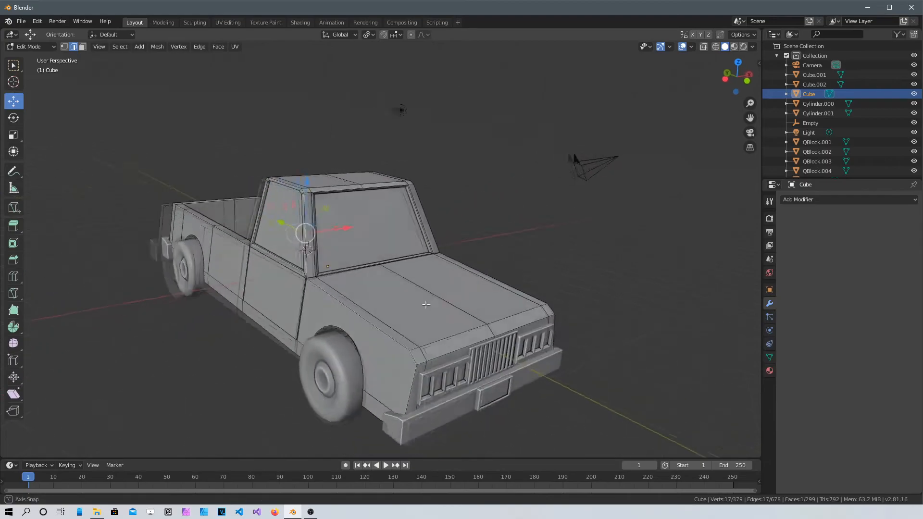
# - Return to Object Mode, select every object in the scene and join the truck parts into a single mesh
pyautogui.press('Tab')
pyautogui.press('a')
pyautogui.press('Home')
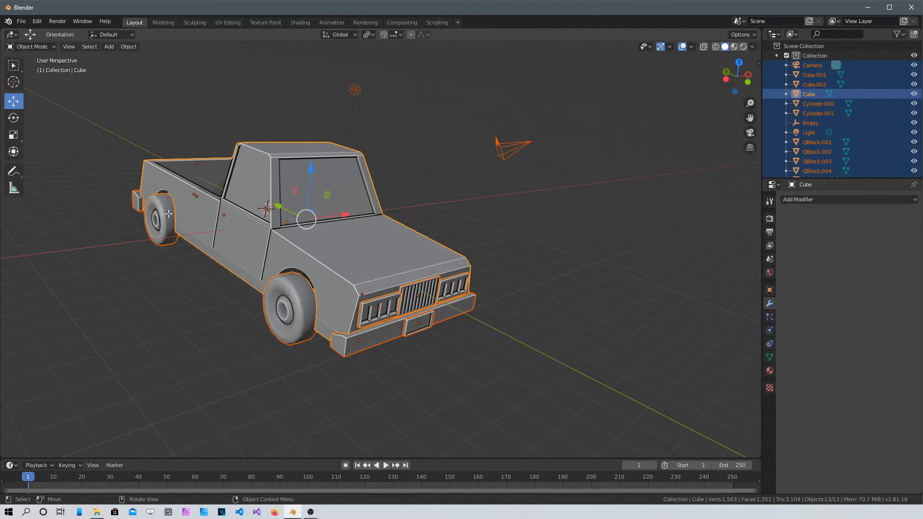
pyautogui.press('ctrl')
pyautogui.hotkey('ctrl', 'j')
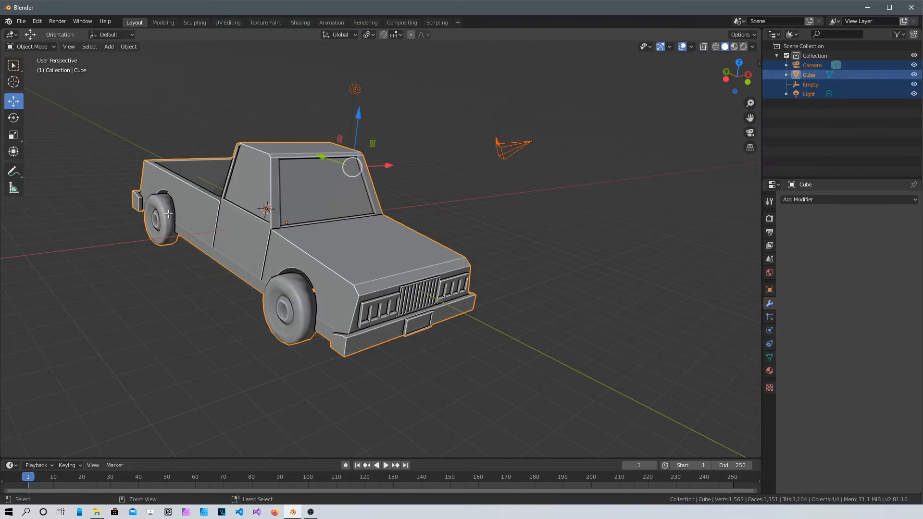
# - Inspect the joined truck from the side, above the bed and the front
pyautogui.moveTo(279, 284); pyautogui.dragTo(382, 264, button='middle')
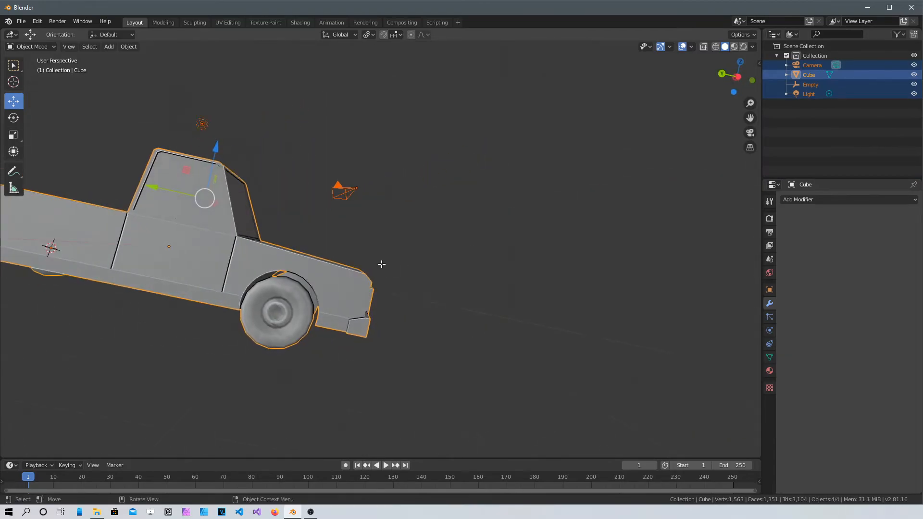
pyautogui.scroll(-4, 382, 264)
pyautogui.keyDown('shift'); pyautogui.moveTo(158, 267); pyautogui.dragTo(299, 317, button='middle'); pyautogui.keyUp('shift')
pyautogui.scroll(3, 348, 275)
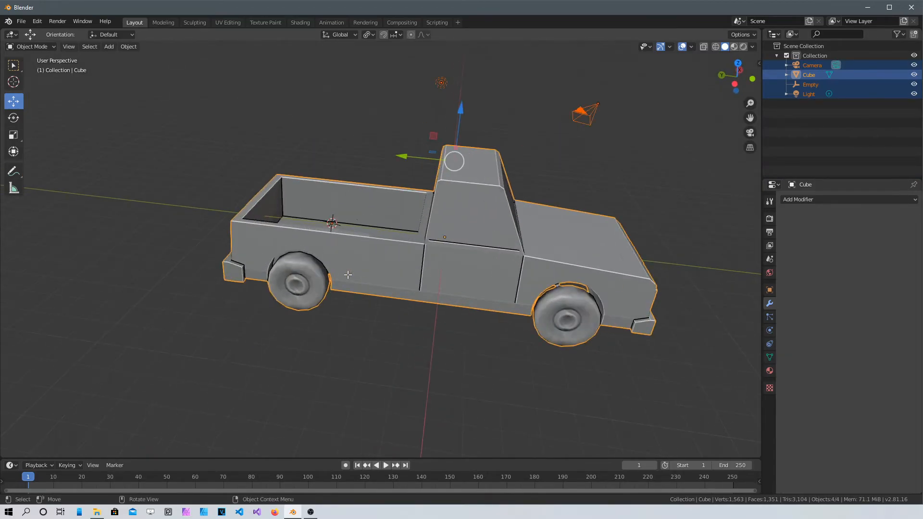
pyautogui.scroll(2, 348, 274)
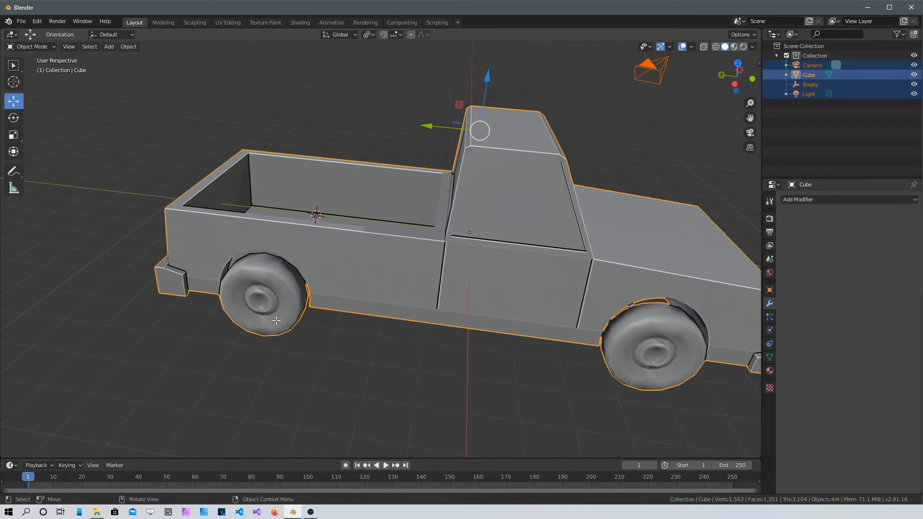
pyautogui.moveTo(417, 312); pyautogui.dragTo(719, 216, button='middle')
pyautogui.keyDown('shift'); pyautogui.moveTo(354, 263); pyautogui.dragTo(383, 242, button='middle'); pyautogui.keyUp('shift')
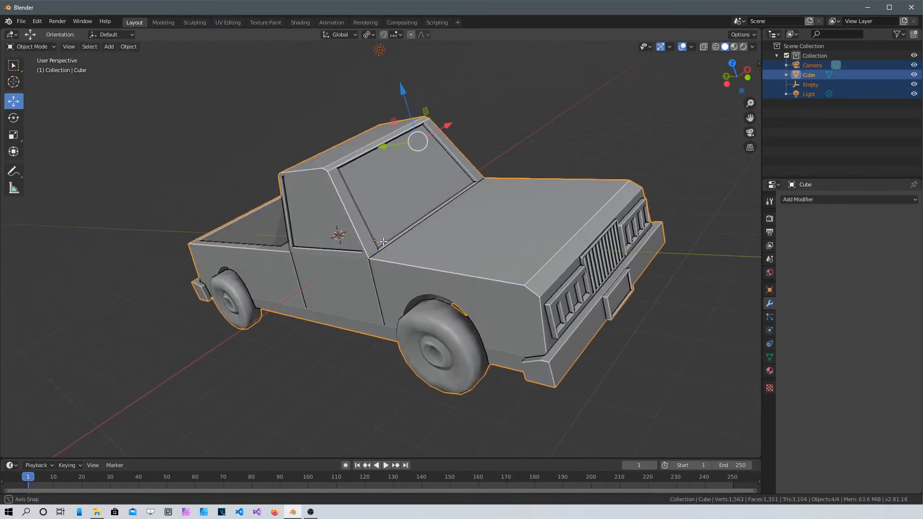
# - Switch to the UV Editing workspace and widen the 3D viewport so the whole truck fits
pyautogui.click(232, 23)
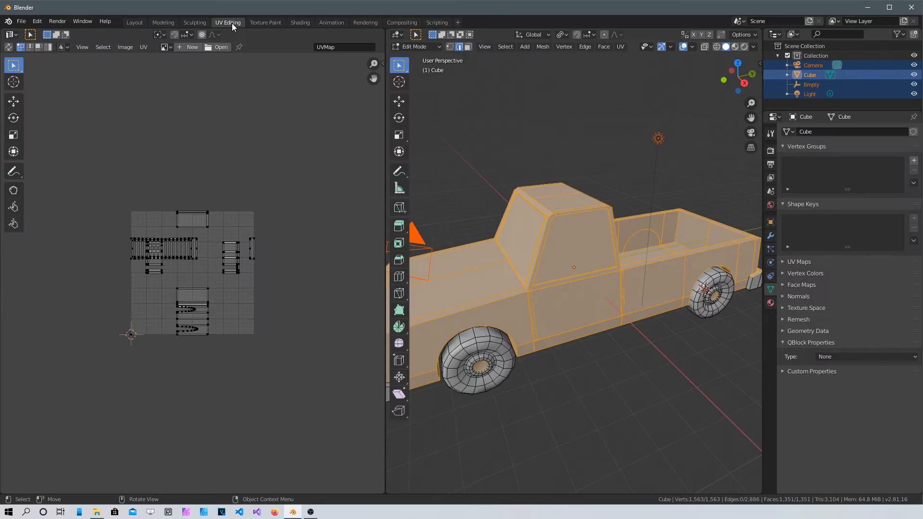
pyautogui.scroll(-3, 487, 240)
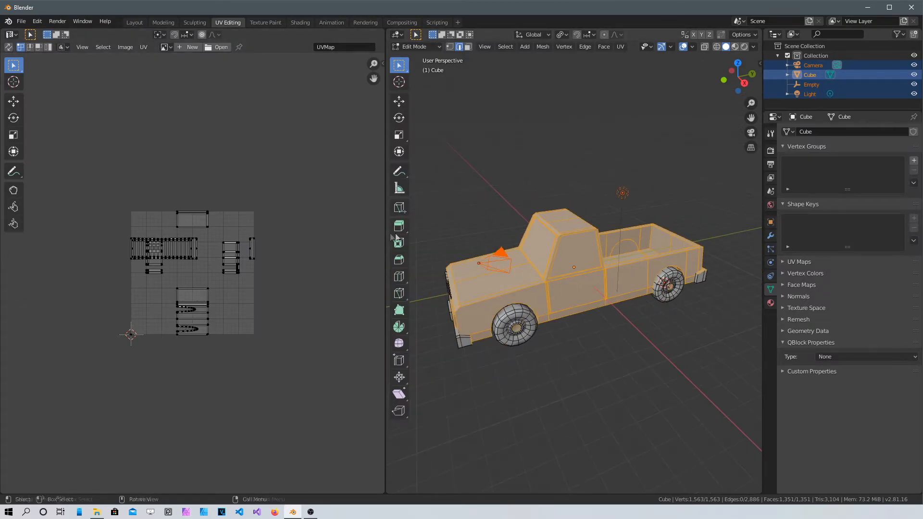
pyautogui.moveTo(382, 226); pyautogui.dragTo(260, 221)
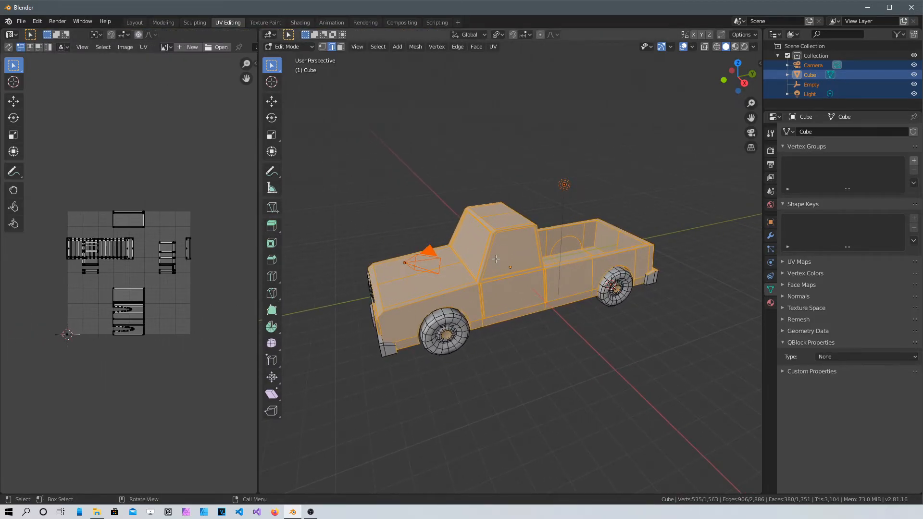
# - Select the entire truck mesh, including the wheels and bumpers, and unwrap it with the standard Unwrap
pyautogui.press('a')
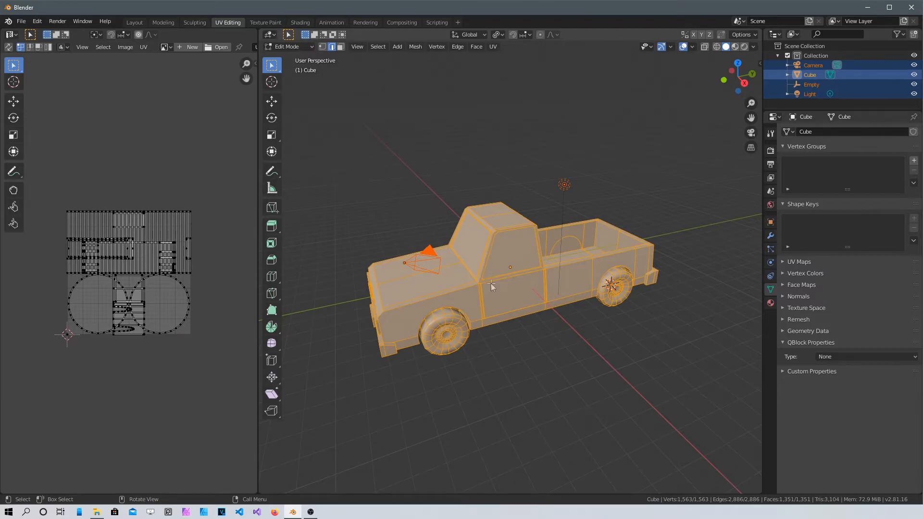
pyautogui.press('u')
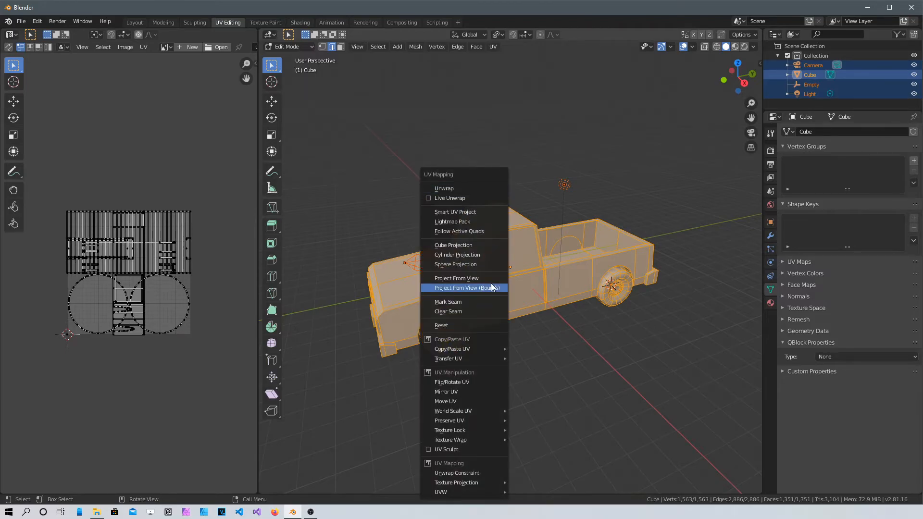
pyautogui.click(466, 188)
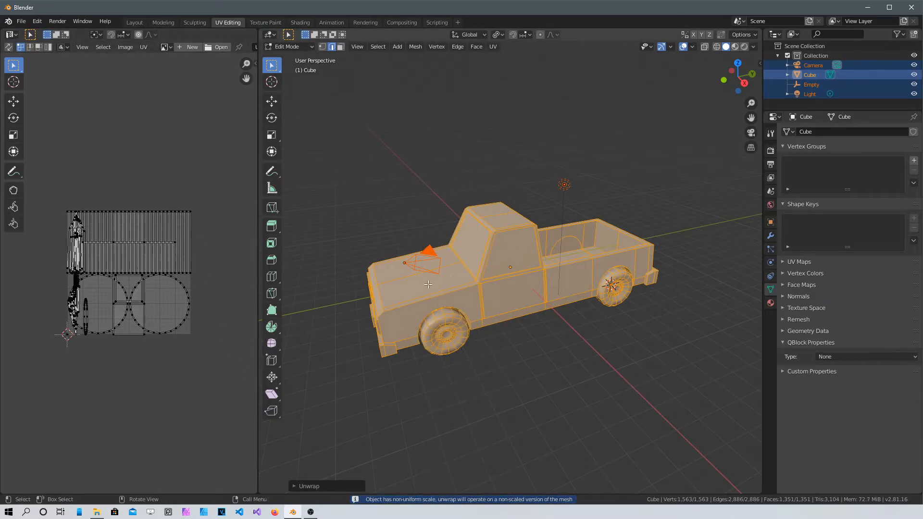
pyautogui.moveTo(462, 288); pyautogui.dragTo(481, 284, button='middle')
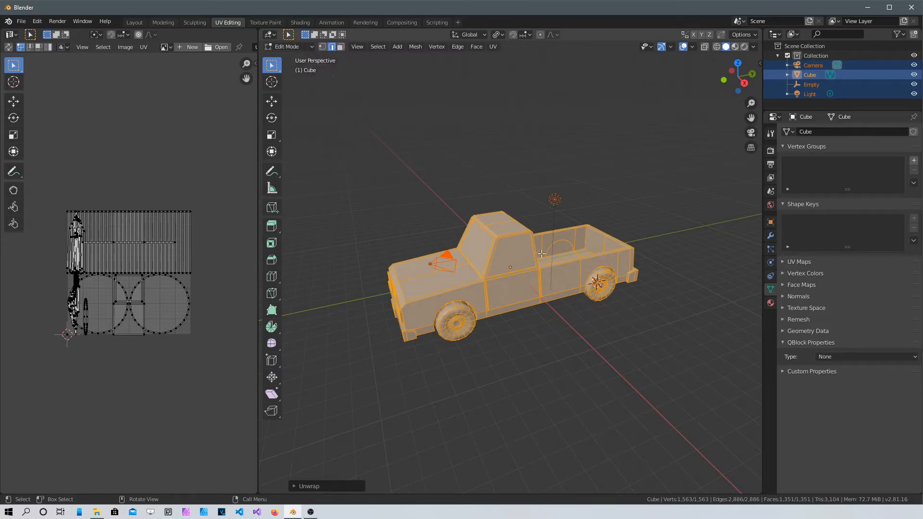
# - Return to Object Mode and apply the scale of the selected objects
pyautogui.click(313, 48)
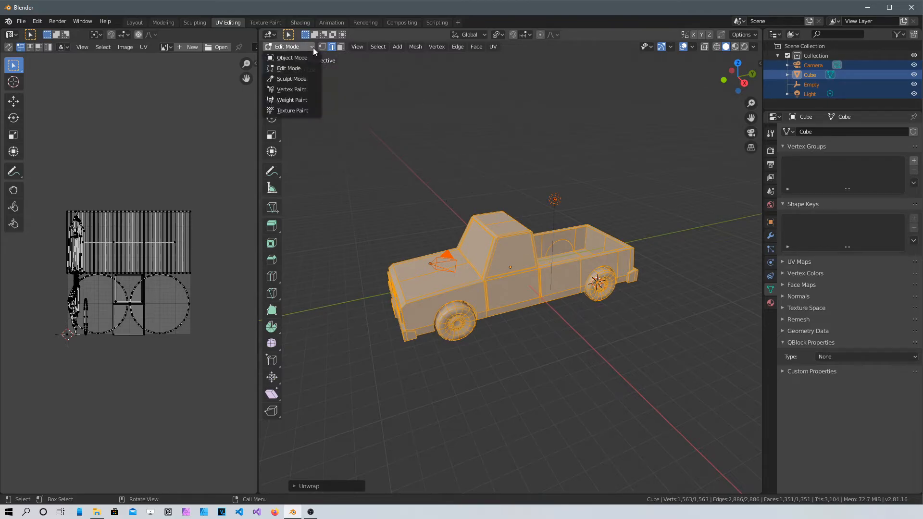
pyautogui.click(296, 59)
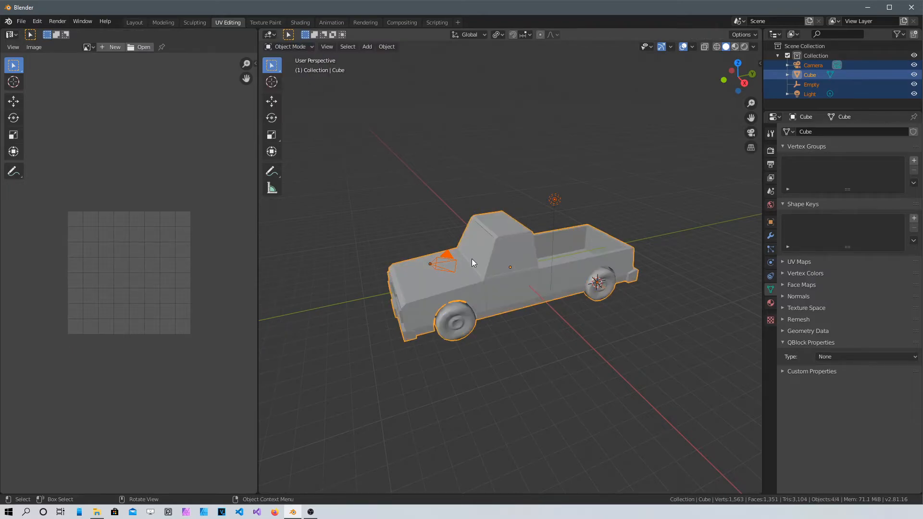
pyautogui.press('ctrl')
pyautogui.hotkey('ctrl', 'a')
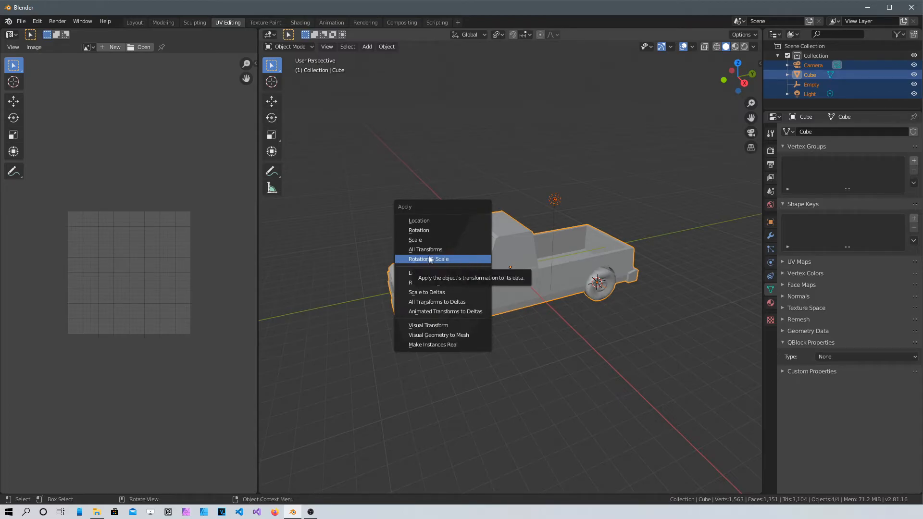
pyautogui.click(430, 239)
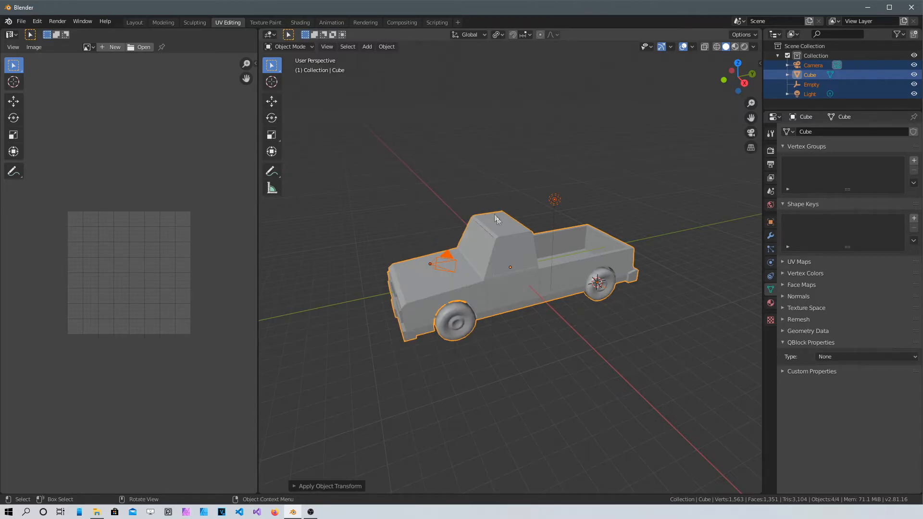
# - Go back to Edit Mode and unwrap the whole truck mesh again with Unwrap
pyautogui.click(307, 46)
pyautogui.click(288, 67)
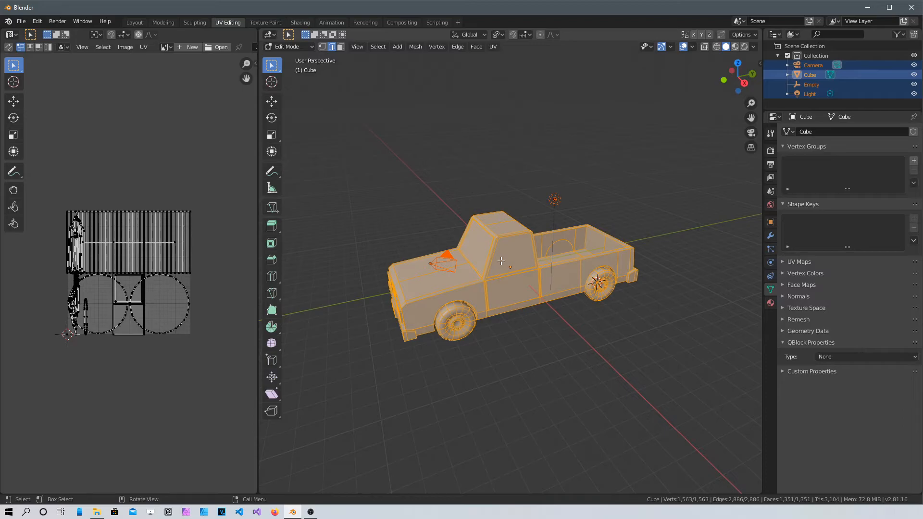
pyautogui.press('u')
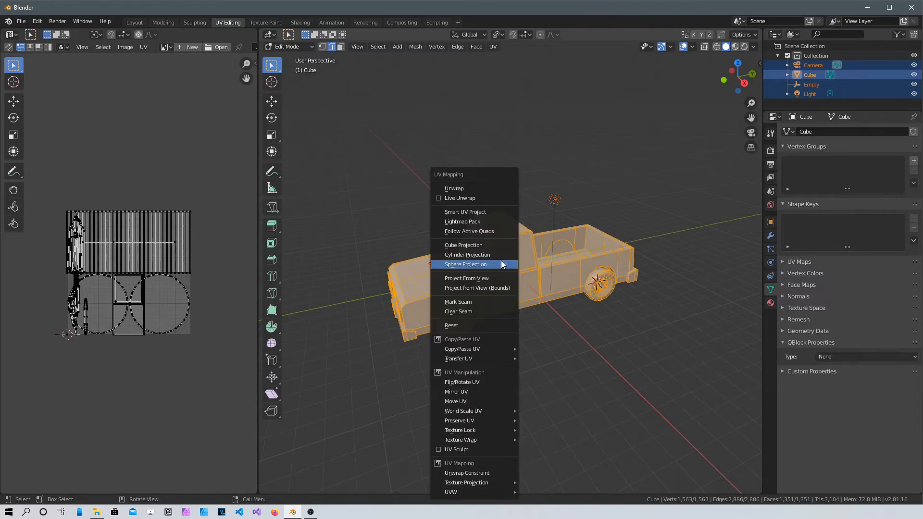
pyautogui.click(482, 189)
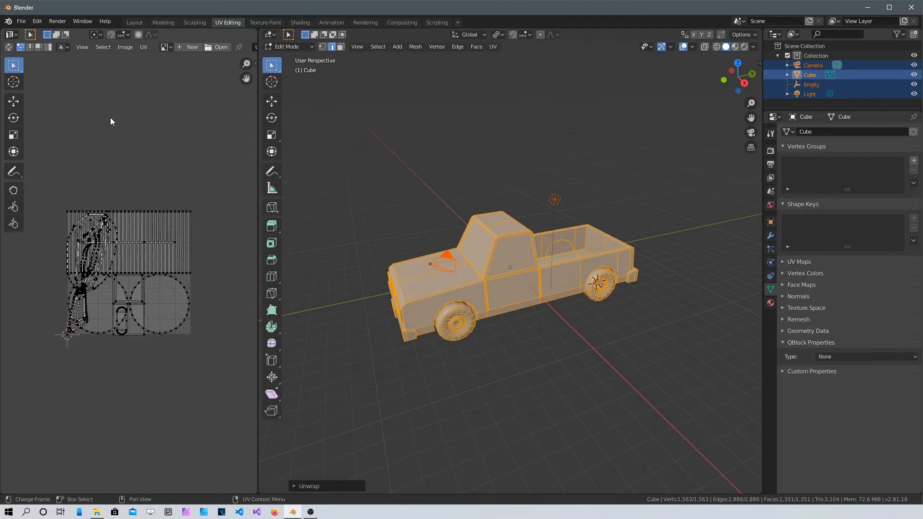
# - Load the palette image zeitgeist16-8x.png from the Palettes folder into the UV editor
pyautogui.click(211, 48)
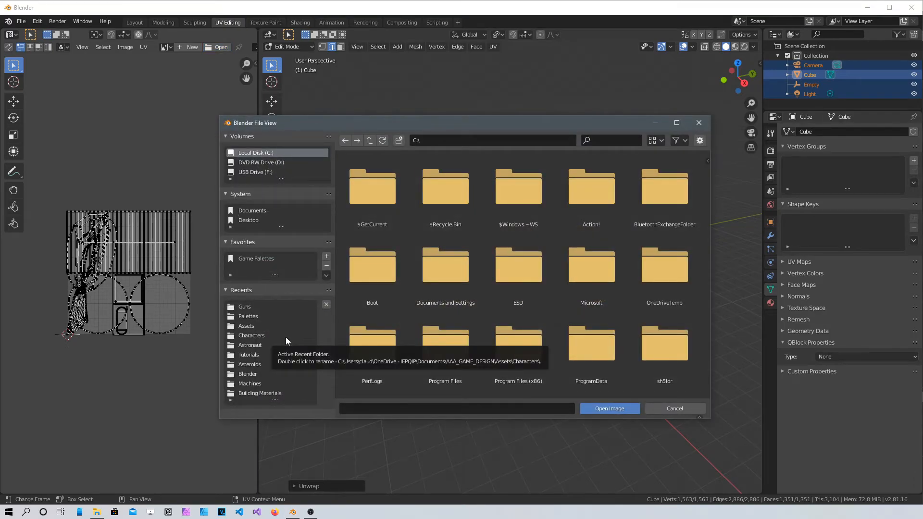
pyautogui.click(269, 318)
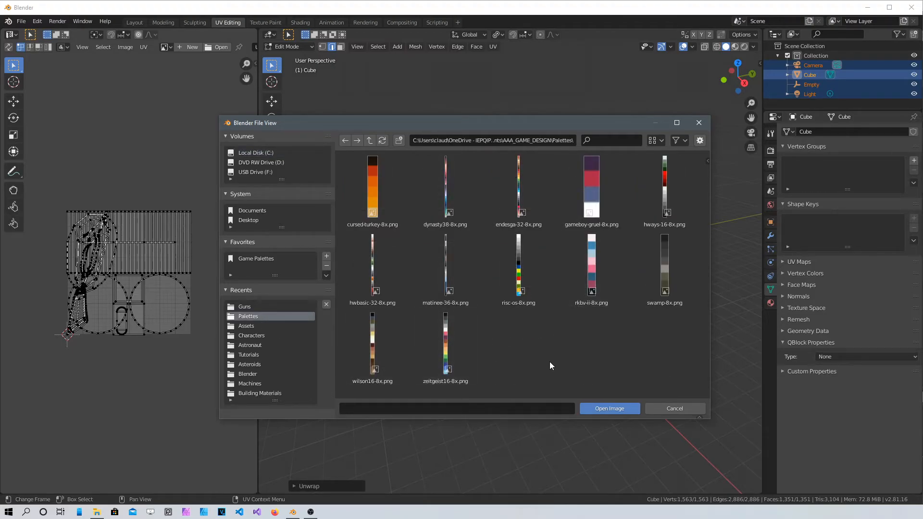
pyautogui.click(451, 342)
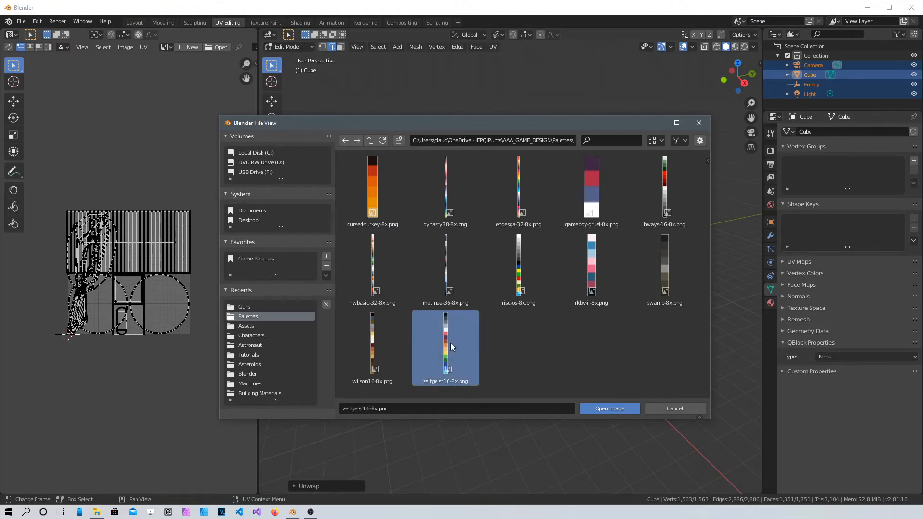
pyautogui.click(591, 408)
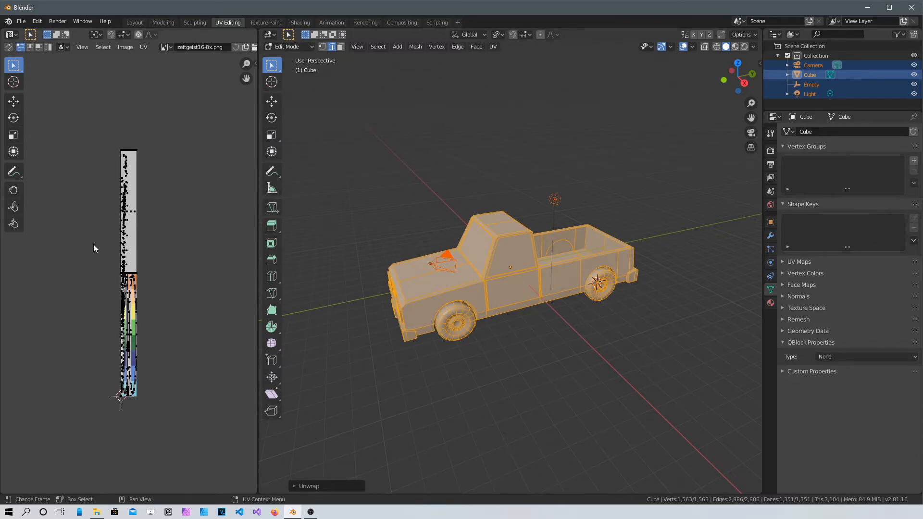
# - Select all the UVs and scale them down to a tiny mark within the palette image
pyautogui.press('a')
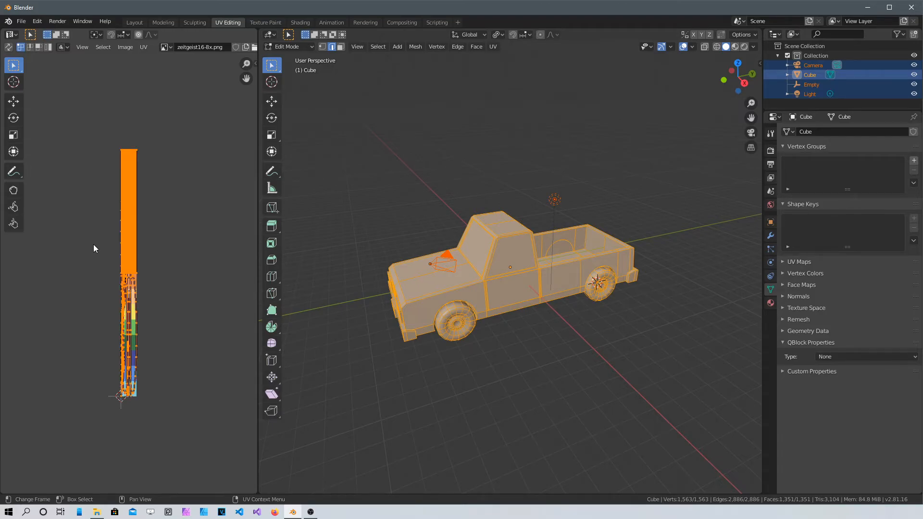
pyautogui.write('s0.')
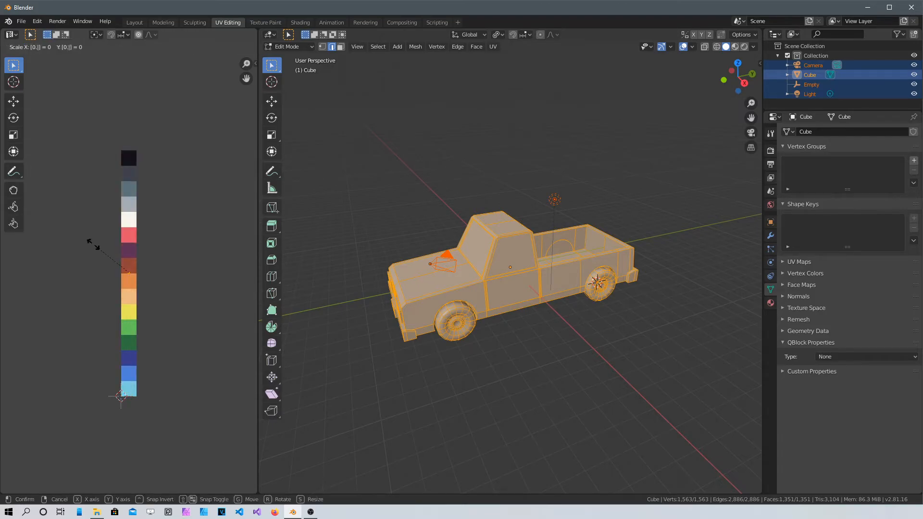
pyautogui.write('0')
pyautogui.press('Return')
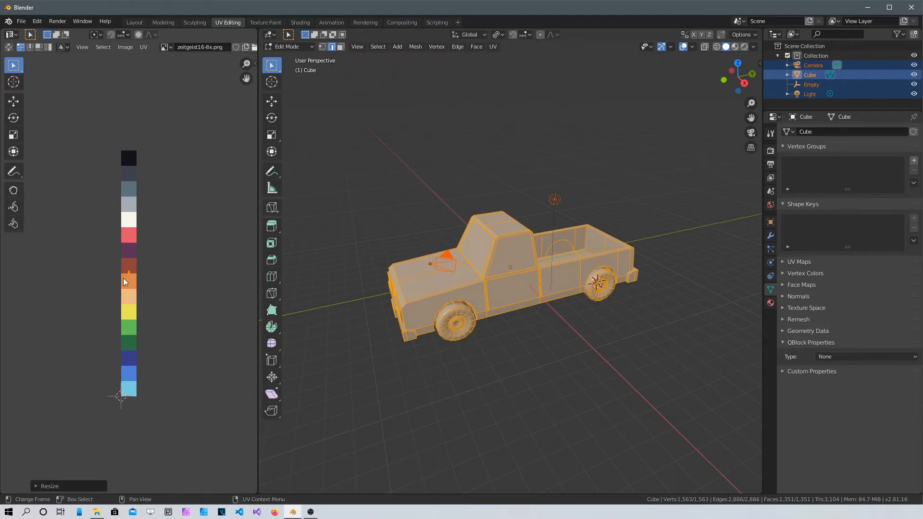
# - Move the shrunken UVs up the palette onto the dark slate-grey swatch above the light grey one
pyautogui.scroll(4, 124, 278)
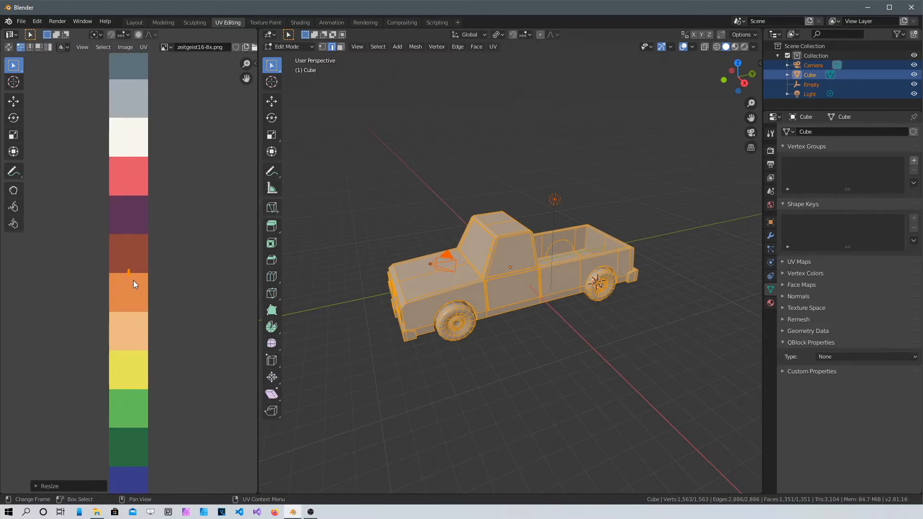
pyautogui.press('g')
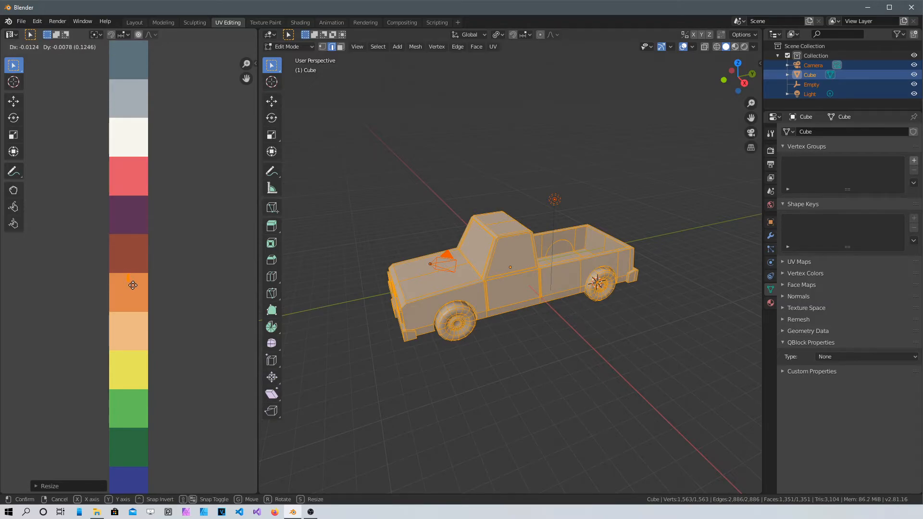
pyautogui.click(133, 66)
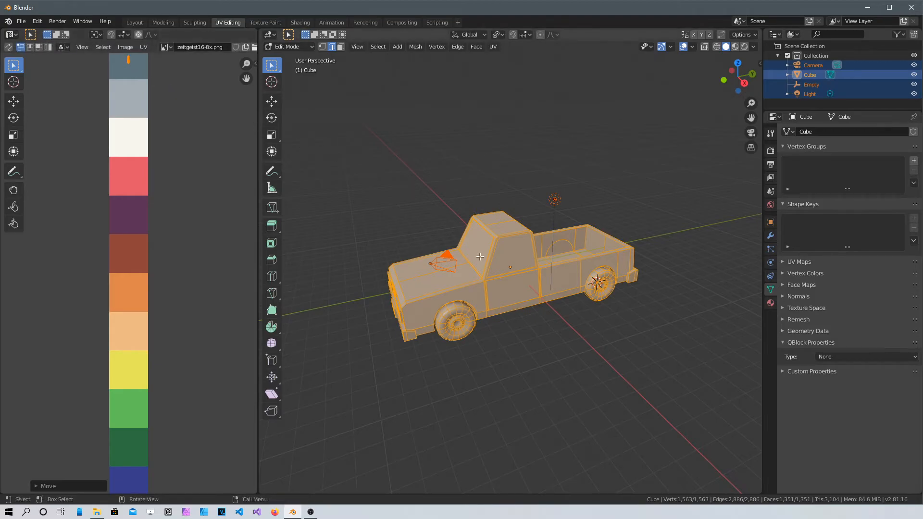
# - Switch to the Shading workspace and display the truck in Solid viewport shading
pyautogui.scroll(-6, 157, 249)
pyautogui.scroll(2, 157, 249)
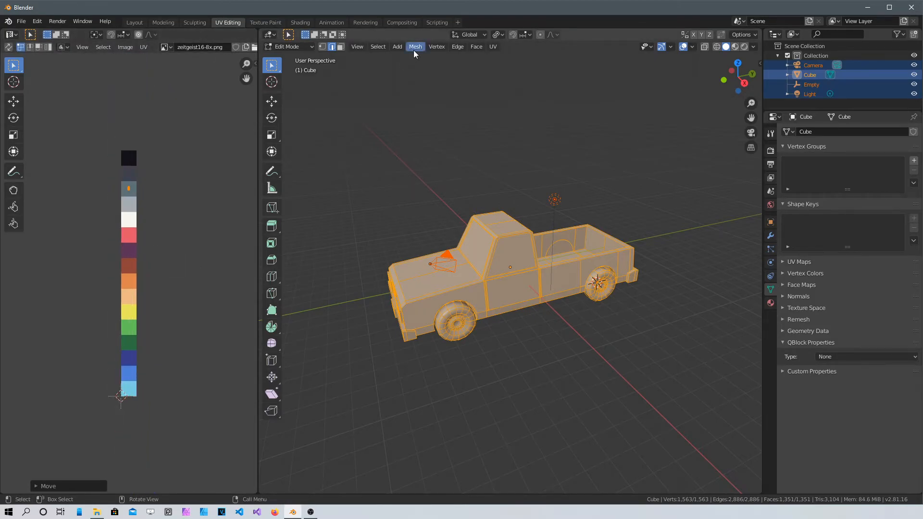
pyautogui.click(302, 23)
pyautogui.scroll(-4, 444, 124)
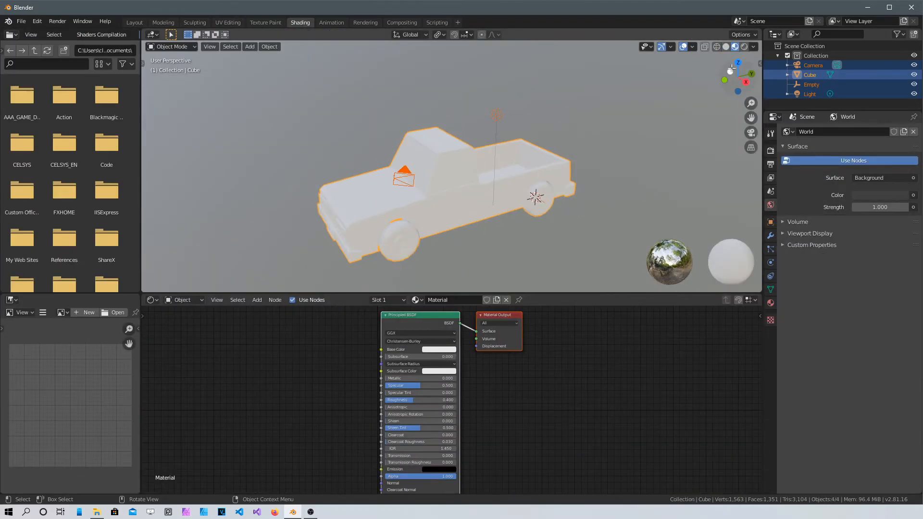
pyautogui.click(754, 46)
pyautogui.click(755, 45)
pyautogui.click(726, 46)
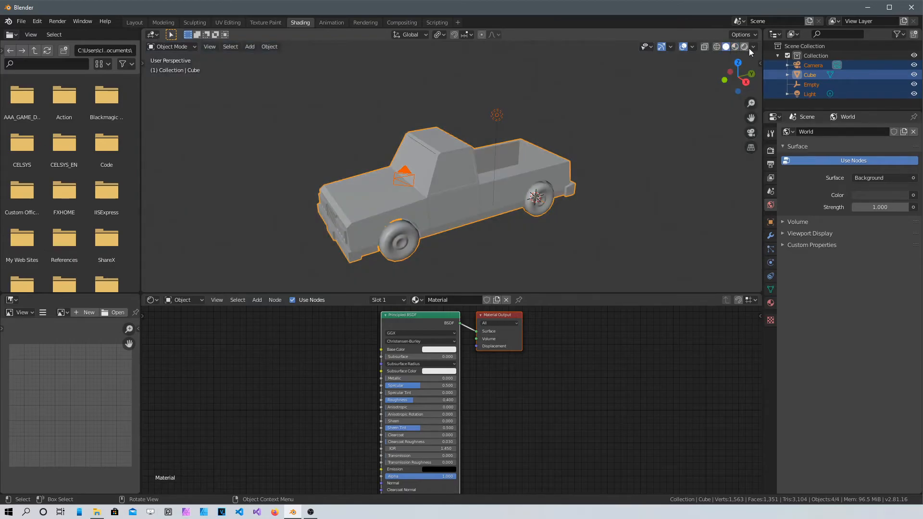
pyautogui.moveTo(434, 222)
pyautogui.mouseDown(button='middle')
pyautogui.moveTo(395, 235)
pyautogui.moveTo(448, 214)
pyautogui.mouseUp(button='middle')
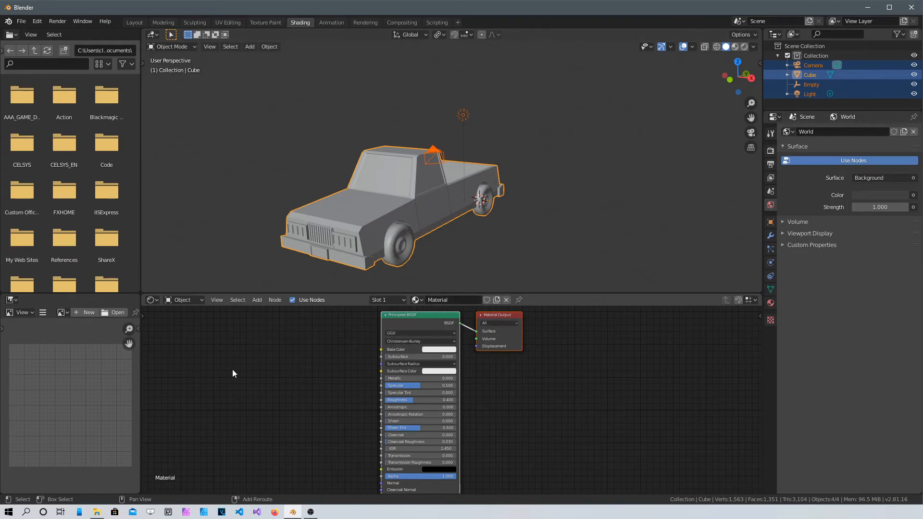
# - Add an Image Texture node to the truck's material and link its Color output to the Principled BSDF Base Color
pyautogui.hotkey('shift', 'a')
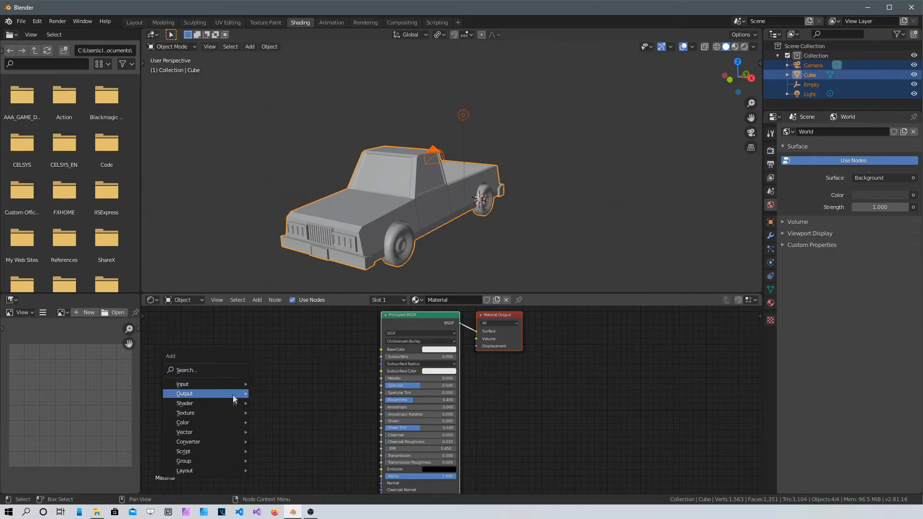
pyautogui.moveTo(233, 412)
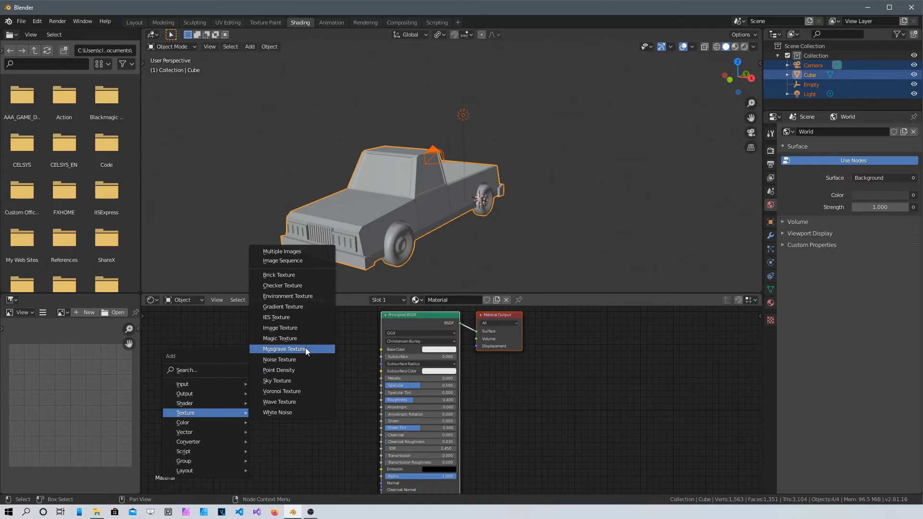
pyautogui.click(305, 329)
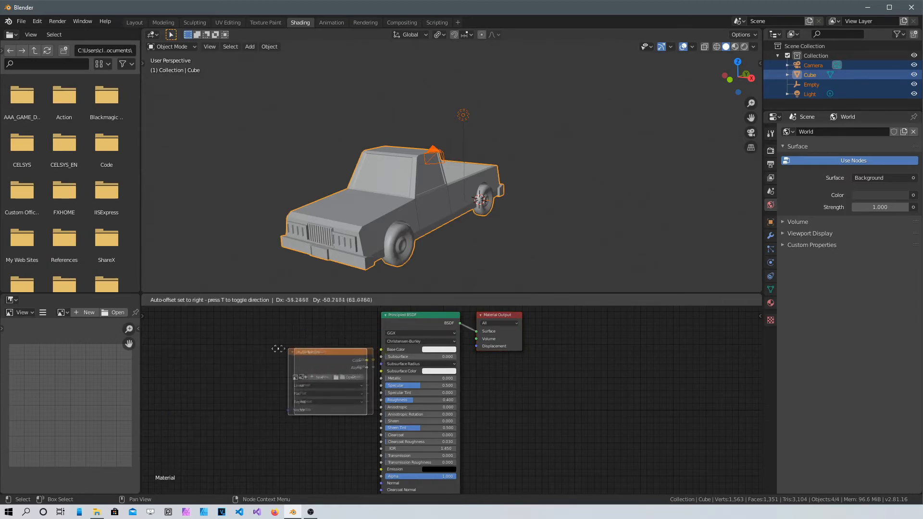
pyautogui.click(255, 340)
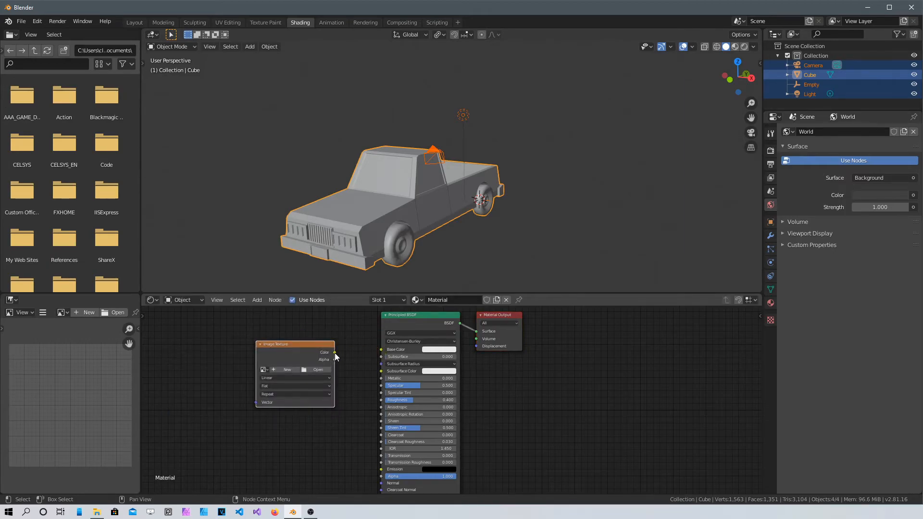
pyautogui.moveTo(335, 354); pyautogui.dragTo(341, 354)
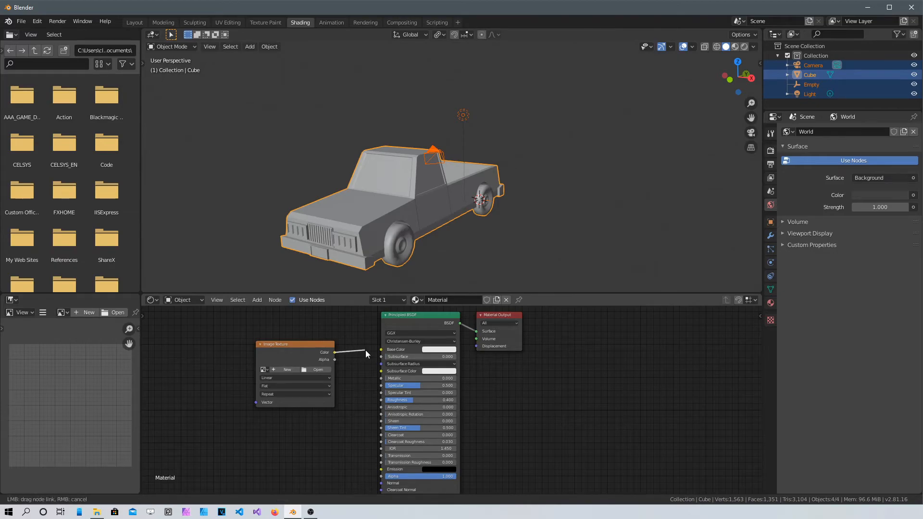
pyautogui.moveTo(385, 351); pyautogui.dragTo(381, 349)
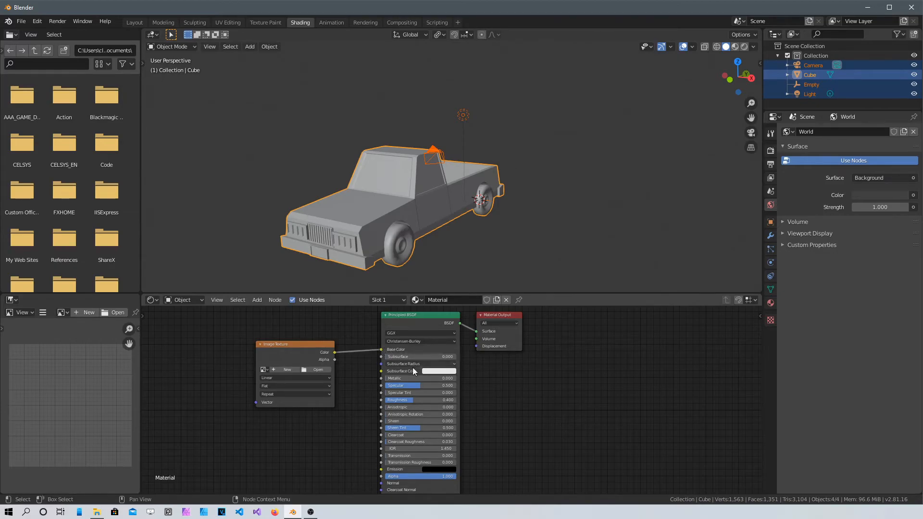
# - Assign zeitgeist16-8x.png to the Image Texture node and set the viewport shading colour to Texture
pyautogui.click(267, 368)
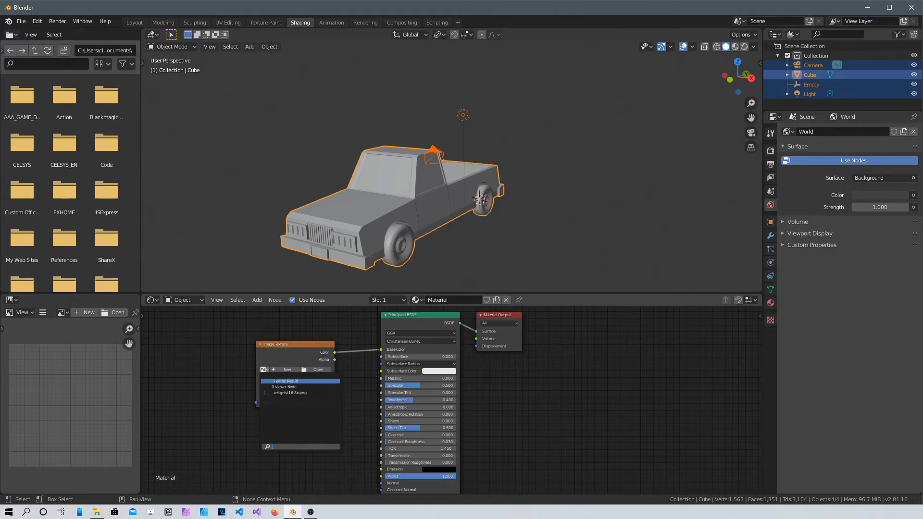
pyautogui.click(291, 392)
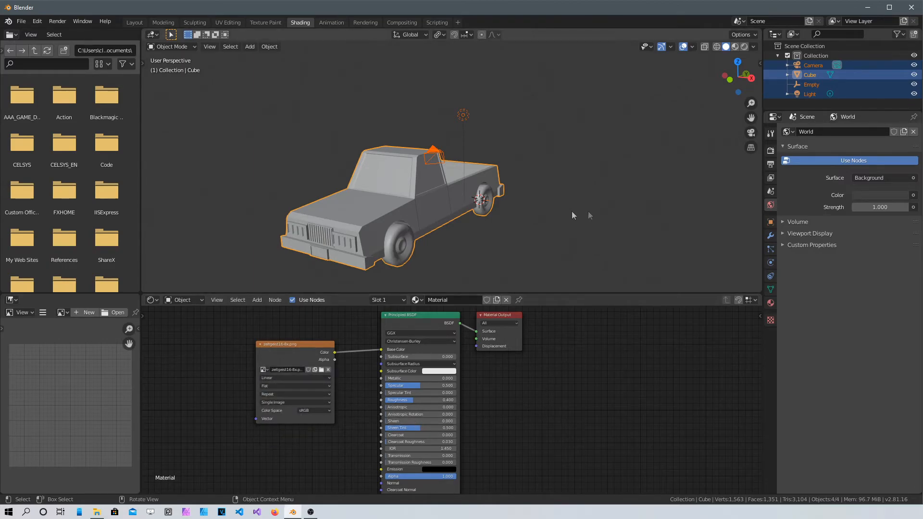
pyautogui.click(754, 50)
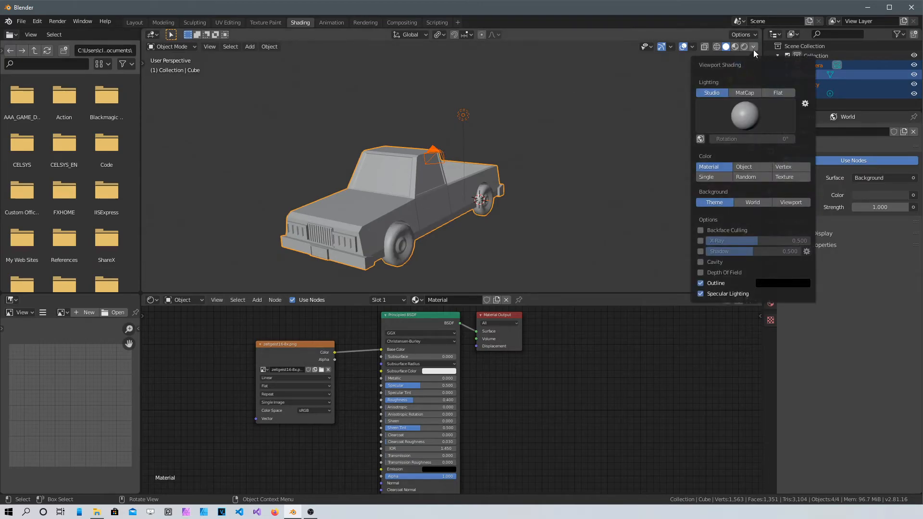
pyautogui.click(793, 177)
pyautogui.moveTo(464, 223)
pyautogui.mouseDown(button='middle')
pyautogui.moveTo(452, 227)
pyautogui.moveTo(446, 205)
pyautogui.moveTo(490, 189)
pyautogui.moveTo(584, 214)
pyautogui.moveTo(568, 249)
pyautogui.moveTo(437, 165)
pyautogui.moveTo(401, 221)
pyautogui.moveTo(379, 96)
pyautogui.mouseUp(button='middle')
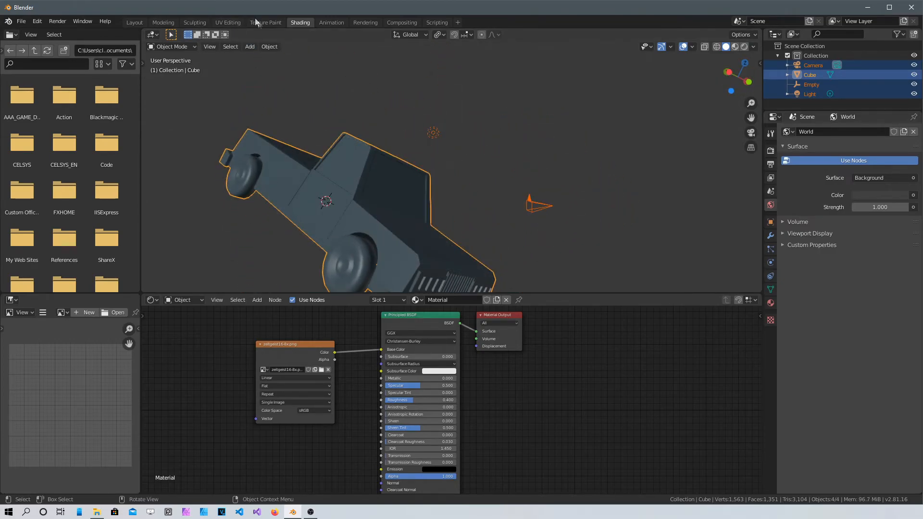
# - Return to the UV Editing workspace and set its viewport shading colour to Texture
pyautogui.click(227, 22)
pyautogui.moveTo(509, 289)
pyautogui.mouseDown(button='middle')
pyautogui.moveTo(534, 303)
pyautogui.moveTo(573, 298)
pyautogui.mouseUp(button='middle')
pyautogui.click(565, 356)
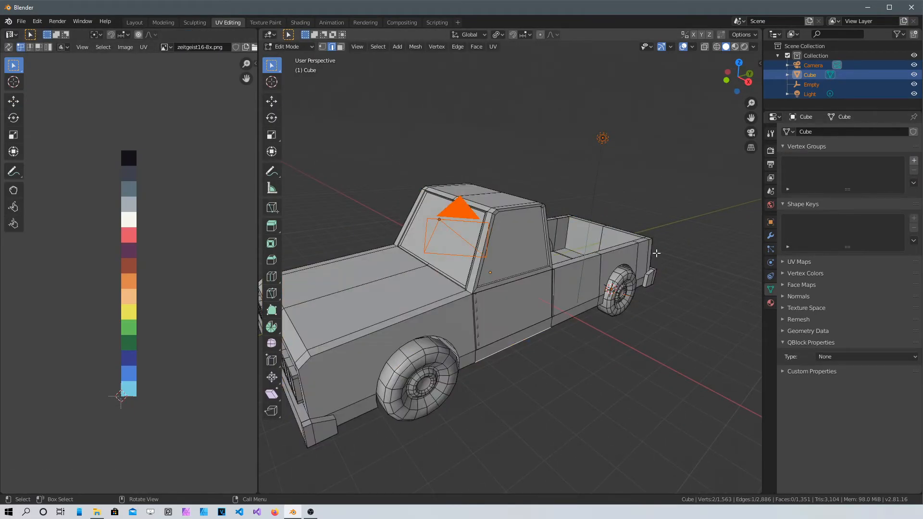
pyautogui.click(754, 47)
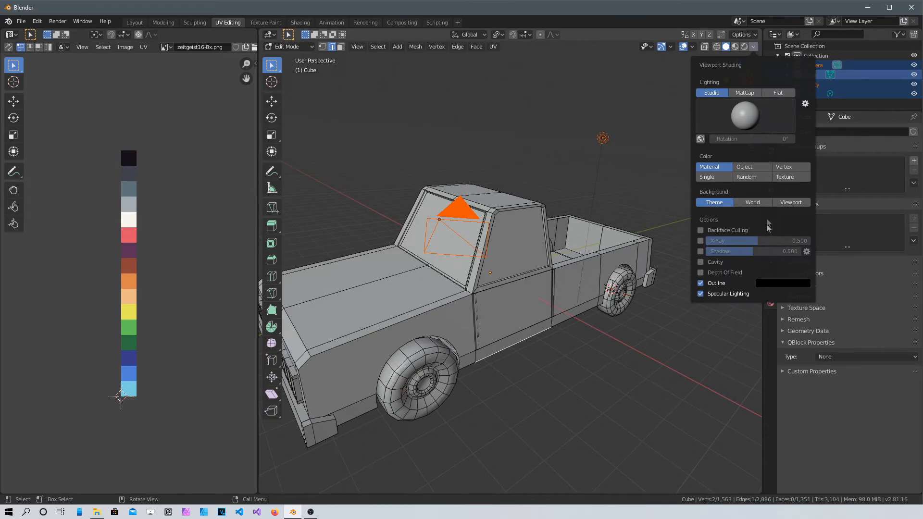
pyautogui.click(792, 177)
pyautogui.moveTo(663, 115)
pyautogui.mouseDown(button='middle')
pyautogui.moveTo(675, 120)
pyautogui.moveTo(687, 104)
pyautogui.mouseUp(button='middle')
pyautogui.scroll(-4, 593, 181)
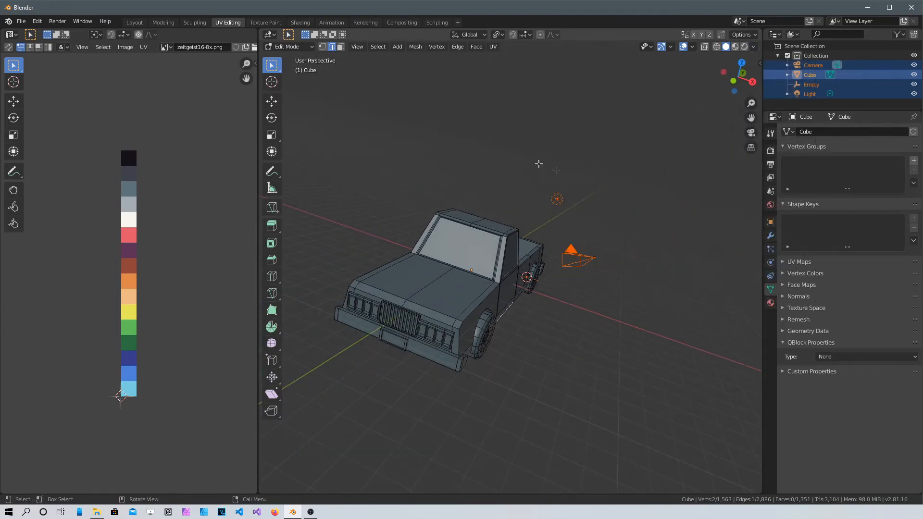
# - Widen the 3D viewport by narrowing the UV editor beside it
pyautogui.moveTo(346, 342); pyautogui.dragTo(378, 332, button='middle')
pyautogui.moveTo(258, 252); pyautogui.dragTo(138, 246)
pyautogui.moveTo(304, 335); pyautogui.dragTo(381, 265, button='middle')
pyautogui.scroll(3, 436, 284)
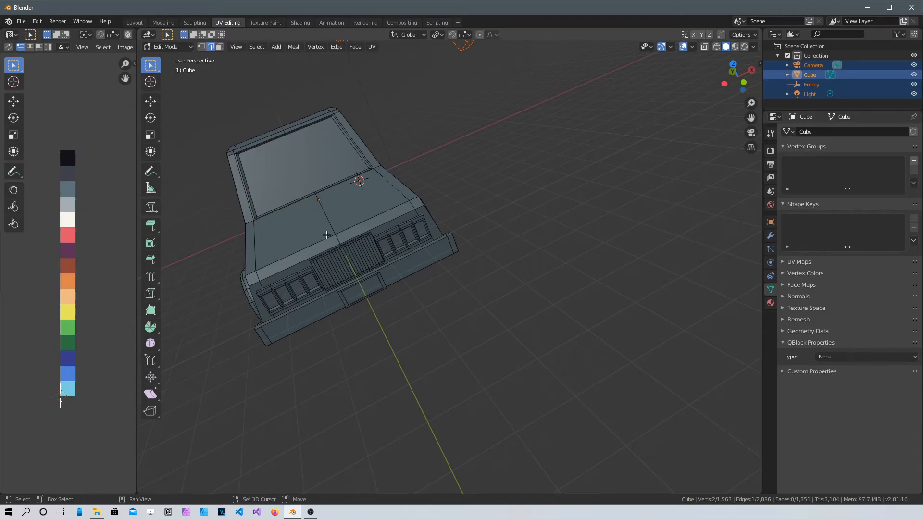
pyautogui.keyDown('shift'); pyautogui.moveTo(326, 235); pyautogui.dragTo(466, 178, button='middle'); pyautogui.keyUp('shift')
pyautogui.moveTo(474, 275); pyautogui.dragTo(475, 295, button='middle')
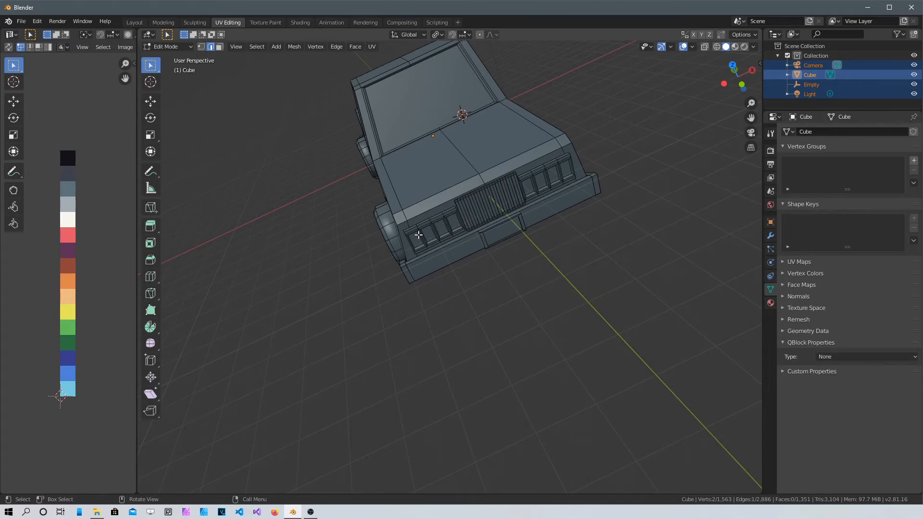
# - Select both linked headlight panels on the truck's front and move their UVs onto the dark charcoal swatch just below black
pyautogui.press('l')
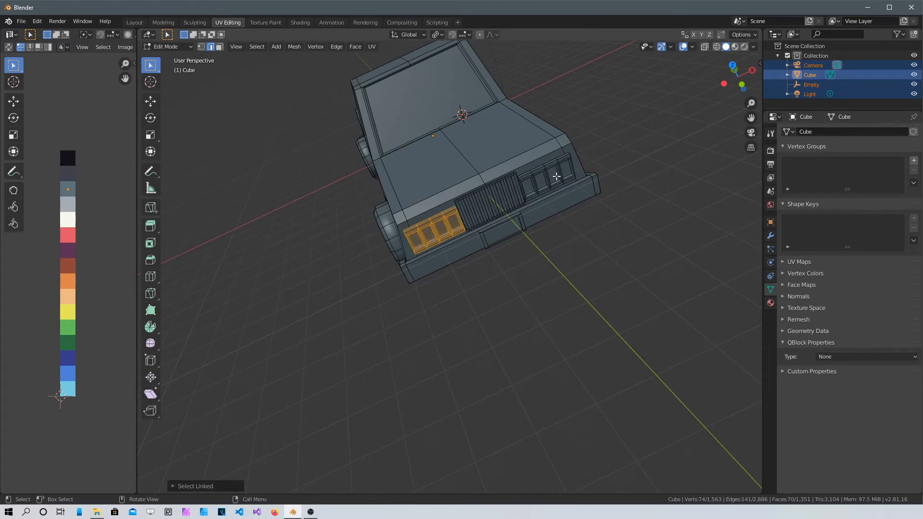
pyautogui.press('l')
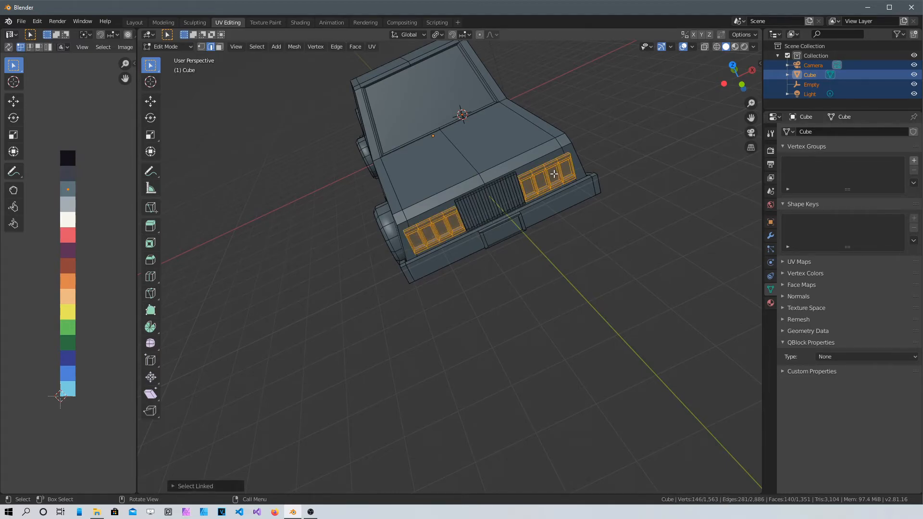
pyautogui.moveTo(495, 264); pyautogui.dragTo(386, 253, button='middle')
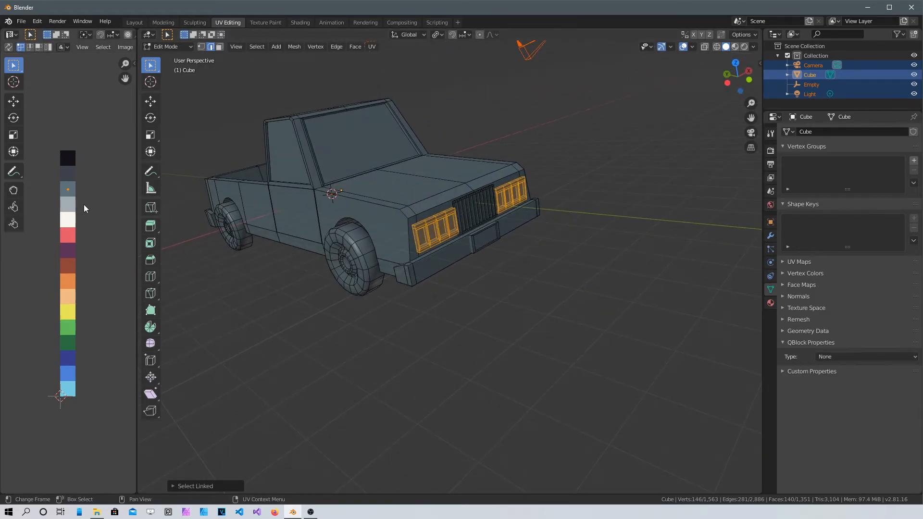
pyautogui.press('g')
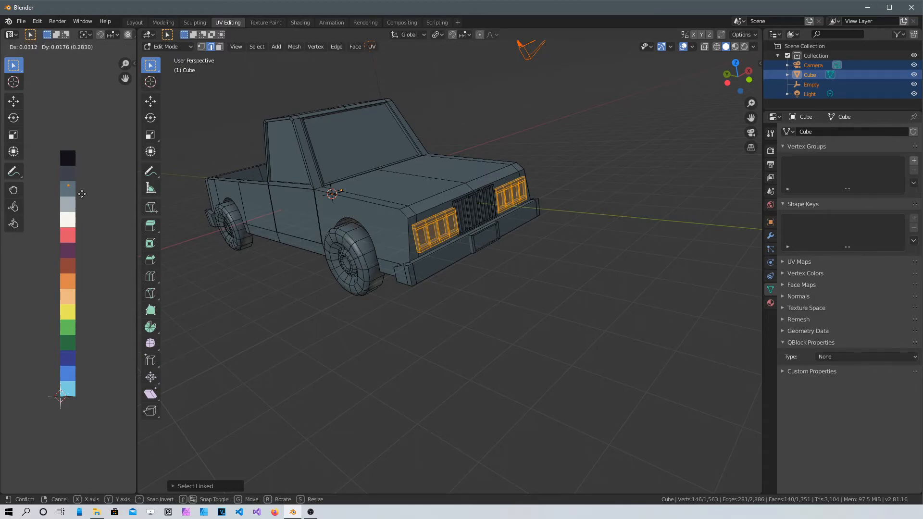
pyautogui.click(82, 185)
# - Select the eight recessed lens faces of both headlights in face mode and move their UVs onto the yellow swatch
pyautogui.scroll(4, 474, 252)
pyautogui.moveTo(520, 242); pyautogui.dragTo(417, 224, button='middle')
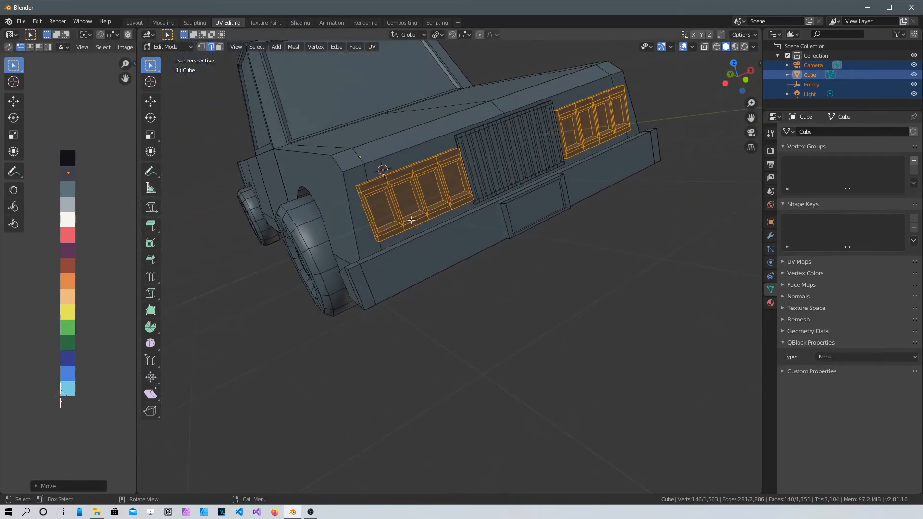
pyautogui.click(381, 207)
pyautogui.press('3')
pyautogui.click(385, 209)
pyautogui.keyDown('shift'); pyautogui.click(406, 201); pyautogui.keyUp('shift')
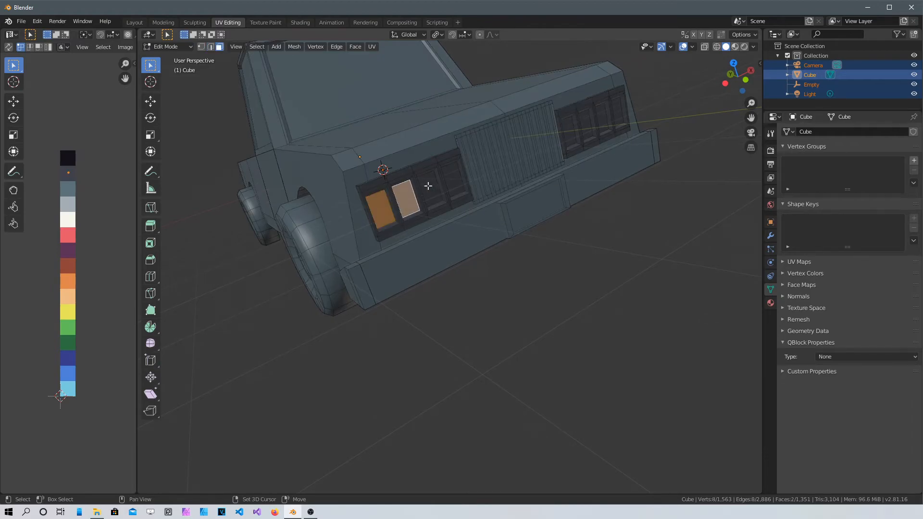
pyautogui.keyDown('shift'); pyautogui.click(429, 189); pyautogui.keyUp('shift')
pyautogui.keyDown('shift'); pyautogui.click(453, 179); pyautogui.keyUp('shift')
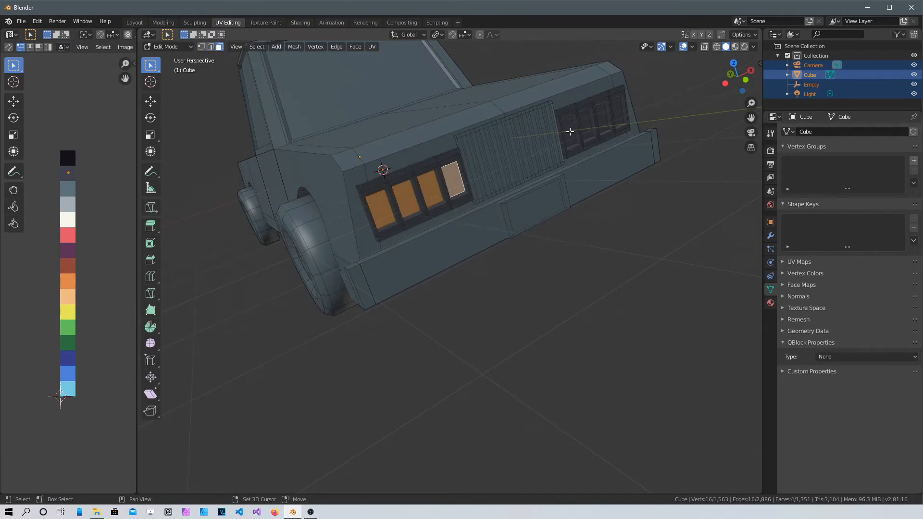
pyautogui.keyDown('shift'); pyautogui.click(570, 132); pyautogui.keyUp('shift')
pyautogui.keyDown('shift'); pyautogui.click(588, 120); pyautogui.keyUp('shift')
pyautogui.keyDown('shift'); pyautogui.click(603, 115); pyautogui.keyUp('shift')
pyautogui.keyDown('shift'); pyautogui.click(618, 112); pyautogui.keyUp('shift')
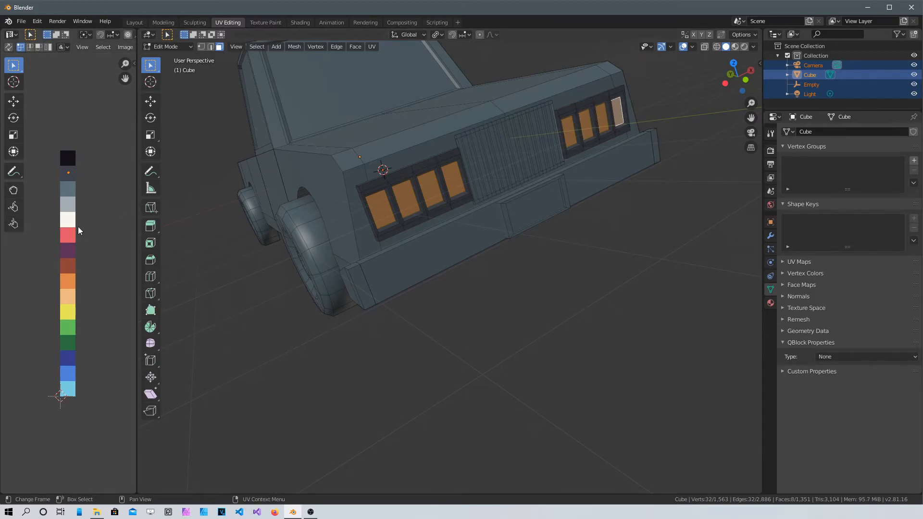
pyautogui.press('g')
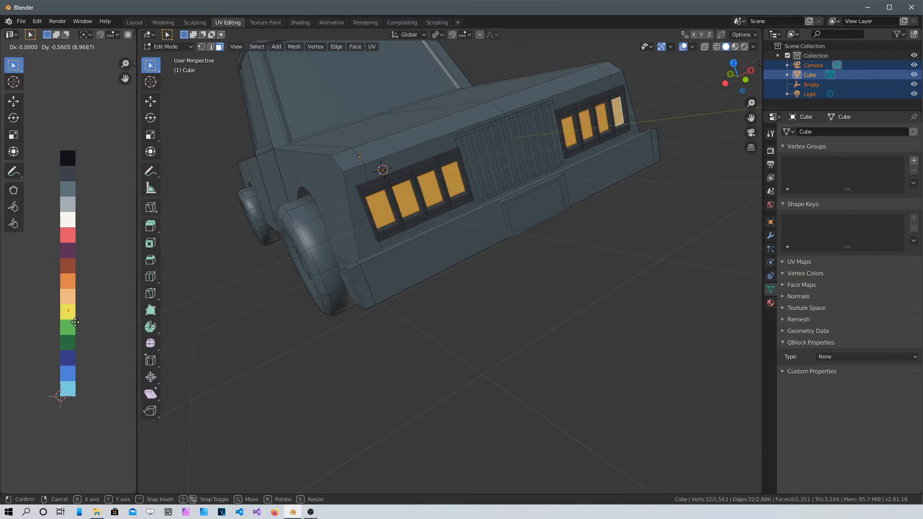
pyautogui.click(71, 312)
pyautogui.click(430, 317)
# - Select the linked front bumper and move its UVs onto the light grey swatch
pyautogui.moveTo(423, 281); pyautogui.dragTo(496, 233, button='middle')
pyautogui.scroll(-5, 496, 233)
pyautogui.moveTo(478, 274); pyautogui.dragTo(447, 289, button='middle')
pyautogui.scroll(5, 462, 293)
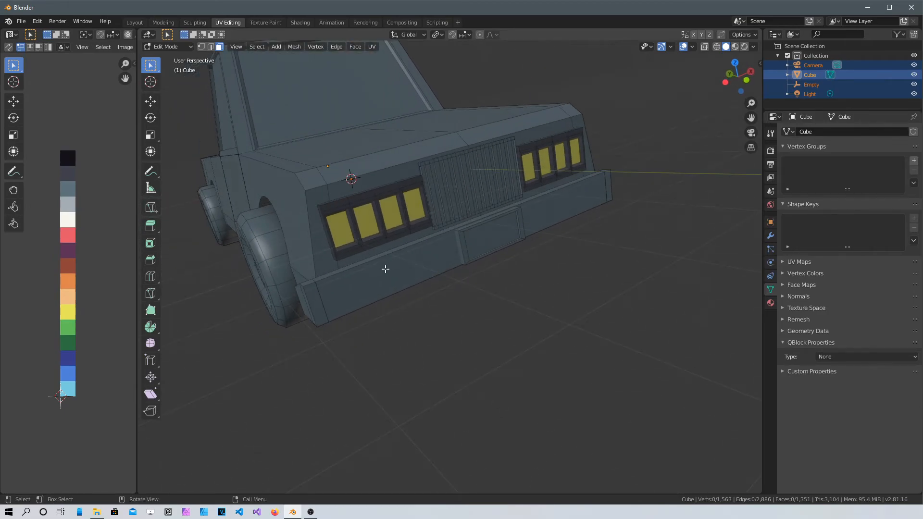
pyautogui.press('l')
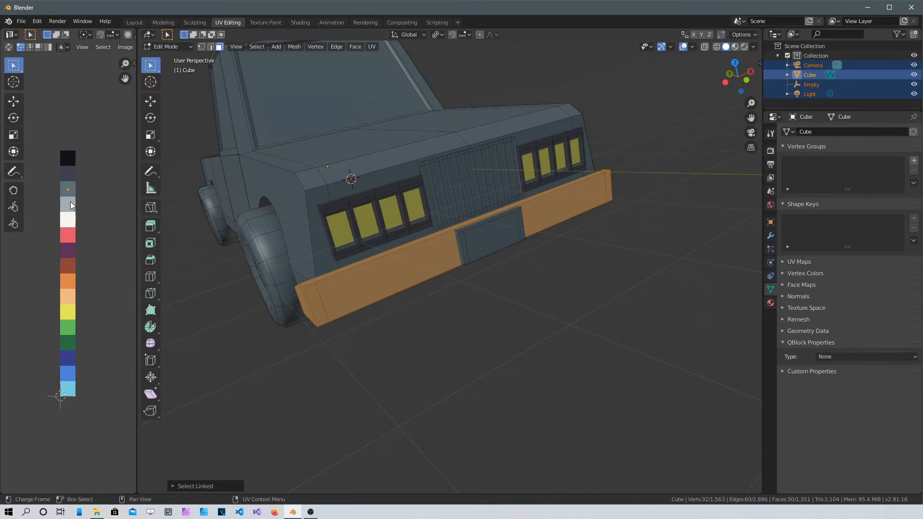
pyautogui.press('g')
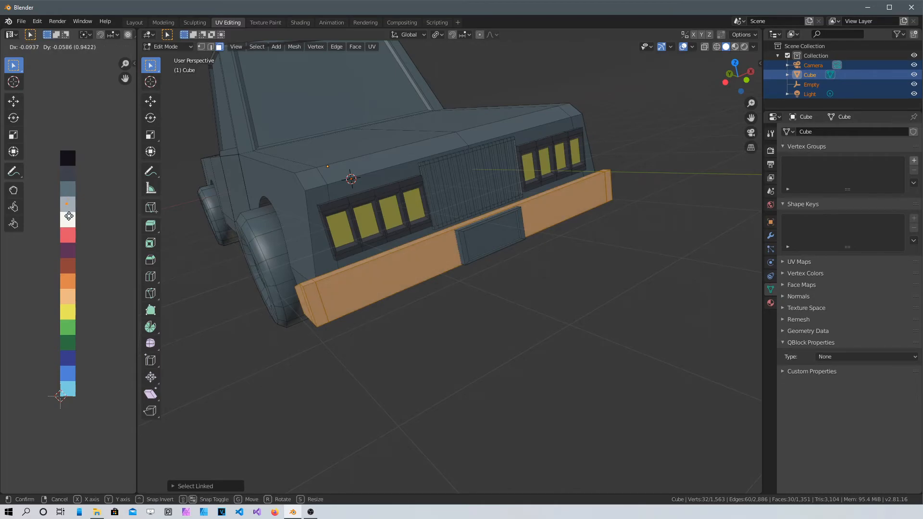
pyautogui.click(77, 219)
pyautogui.click(330, 340)
# - Select the linked number plate on the front bumper and move its UVs onto the white swatch
pyautogui.moveTo(330, 340); pyautogui.dragTo(402, 287, button='middle')
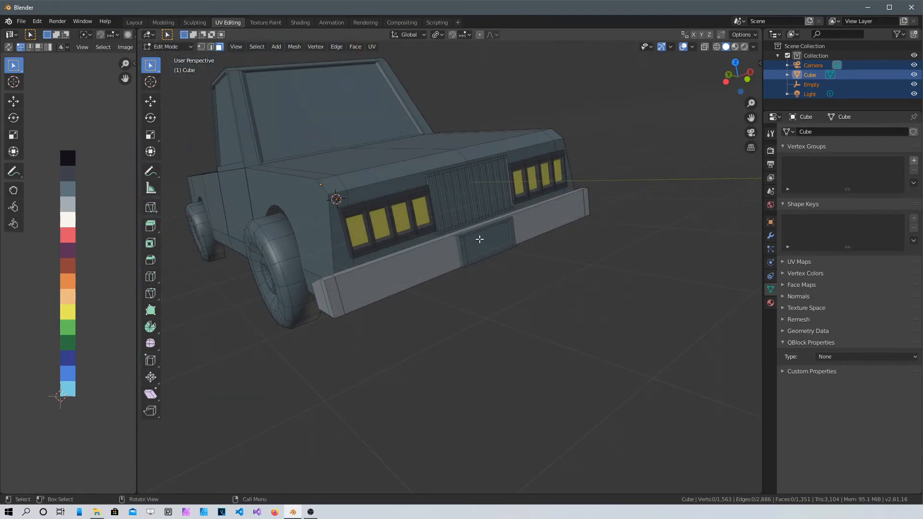
pyautogui.press('l')
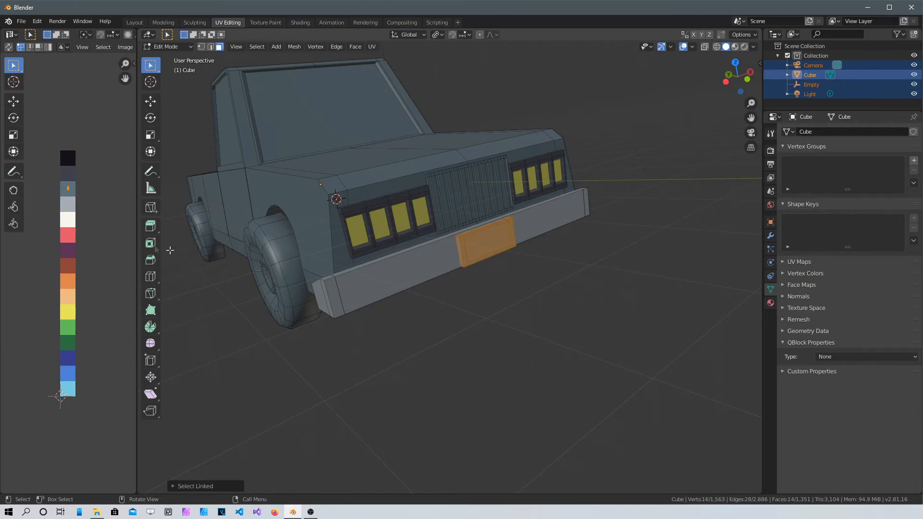
pyautogui.press('g')
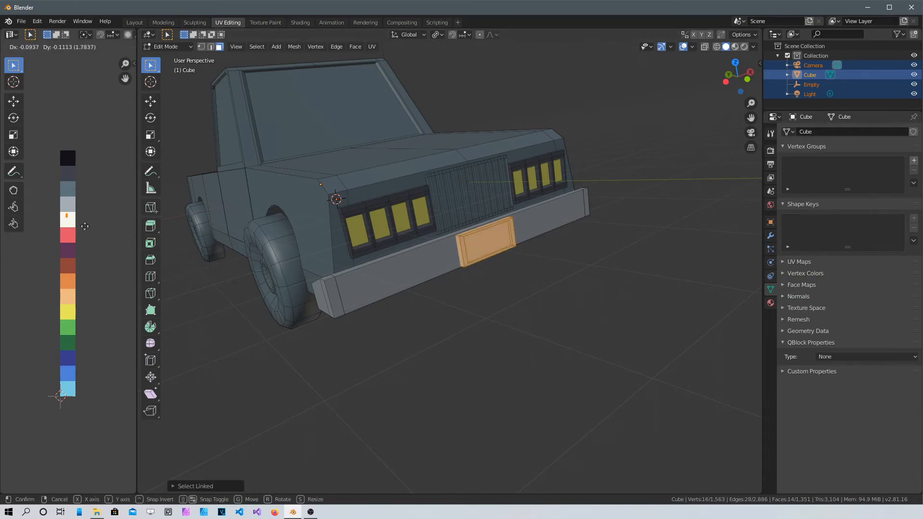
pyautogui.click(85, 227)
pyautogui.click(442, 345)
# - Select the windshield, rear window and both side window faces of the cab and move their UVs onto the light blue swatch
pyautogui.moveTo(441, 345); pyautogui.dragTo(471, 293, button='middle')
pyautogui.click(389, 287)
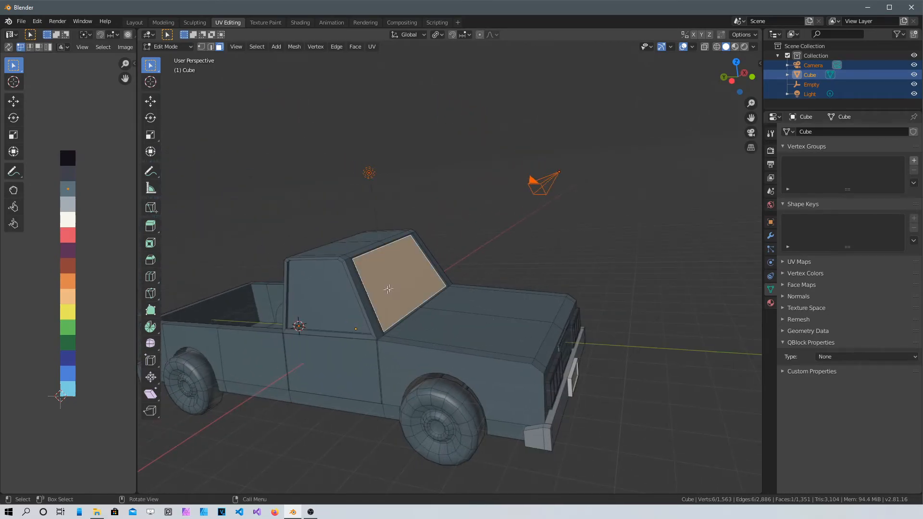
pyautogui.keyDown('shift'); pyautogui.click(321, 291); pyautogui.keyUp('shift')
pyautogui.moveTo(554, 288); pyautogui.dragTo(466, 200, button='middle')
pyautogui.keyDown('shift'); pyautogui.click(428, 252); pyautogui.keyUp('shift')
pyautogui.keyDown('shift'); pyautogui.click(455, 163); pyautogui.keyUp('shift')
pyautogui.moveTo(455, 163); pyautogui.dragTo(509, 226, button='middle')
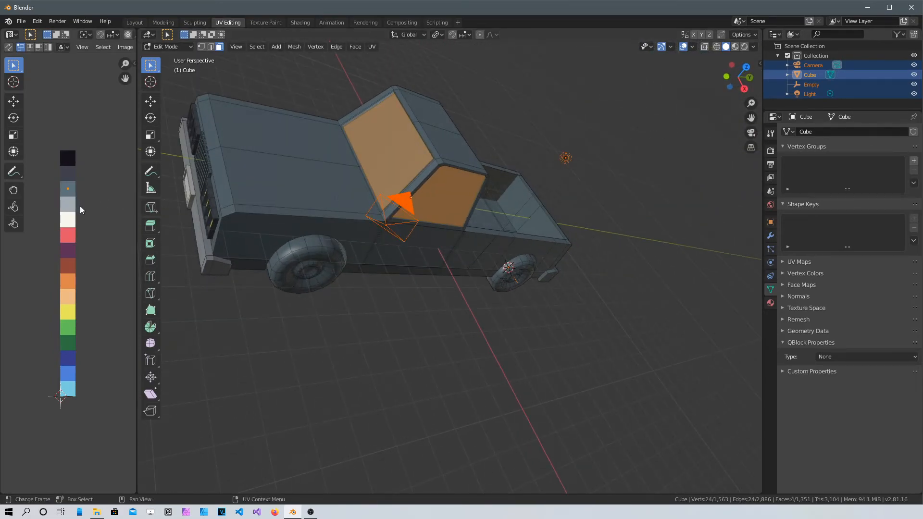
pyautogui.press('g')
pyautogui.click(81, 408)
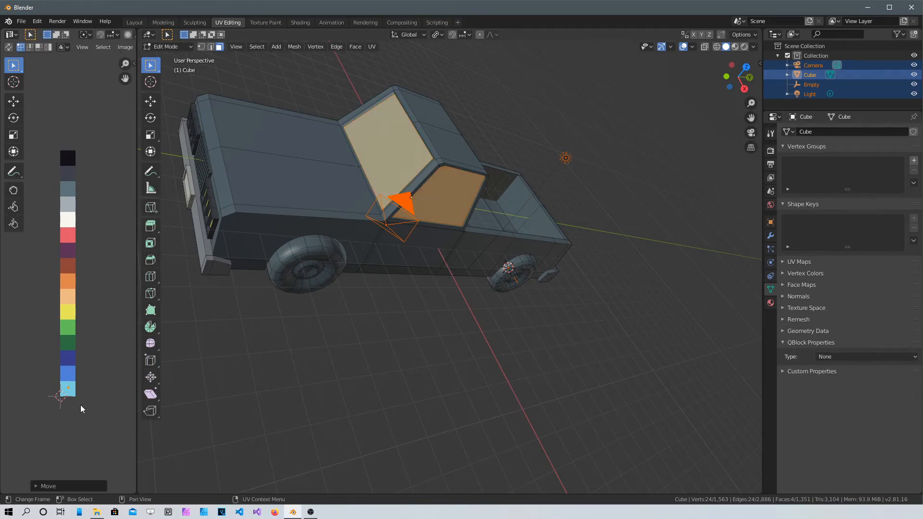
pyautogui.click(429, 304)
# - Select the linked tailgate handle and rear bumper and move their UVs onto the light grey swatch
pyautogui.moveTo(437, 303); pyautogui.dragTo(389, 338, button='middle')
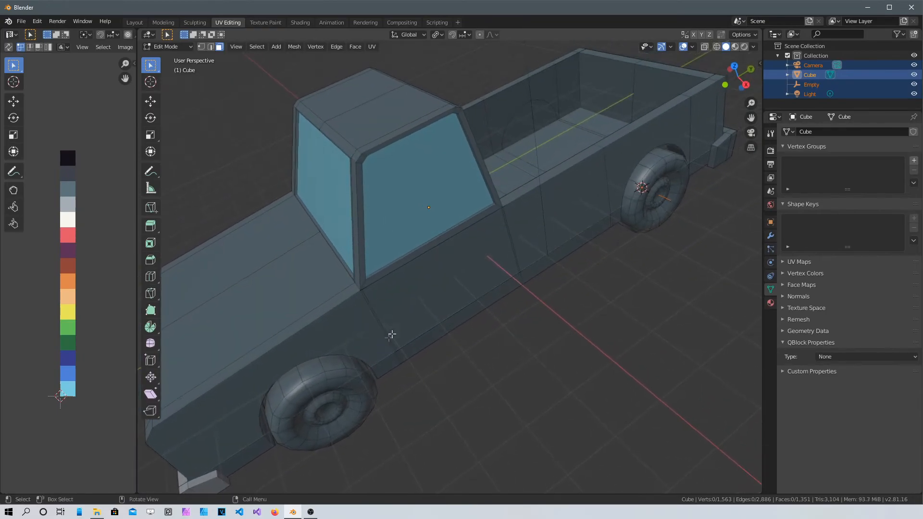
pyautogui.scroll(-4, 569, 261)
pyautogui.moveTo(625, 264); pyautogui.dragTo(569, 365, button='middle')
pyautogui.scroll(3, 455, 266)
pyautogui.keyDown('shift'); pyautogui.moveTo(557, 243); pyautogui.dragTo(602, 296, button='middle'); pyautogui.keyUp('shift')
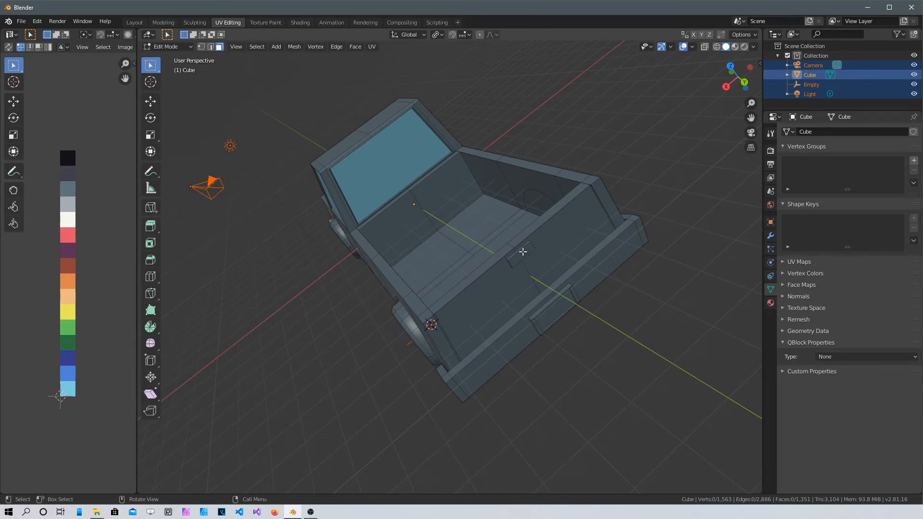
pyautogui.moveTo(563, 248); pyautogui.dragTo(527, 273, button='middle')
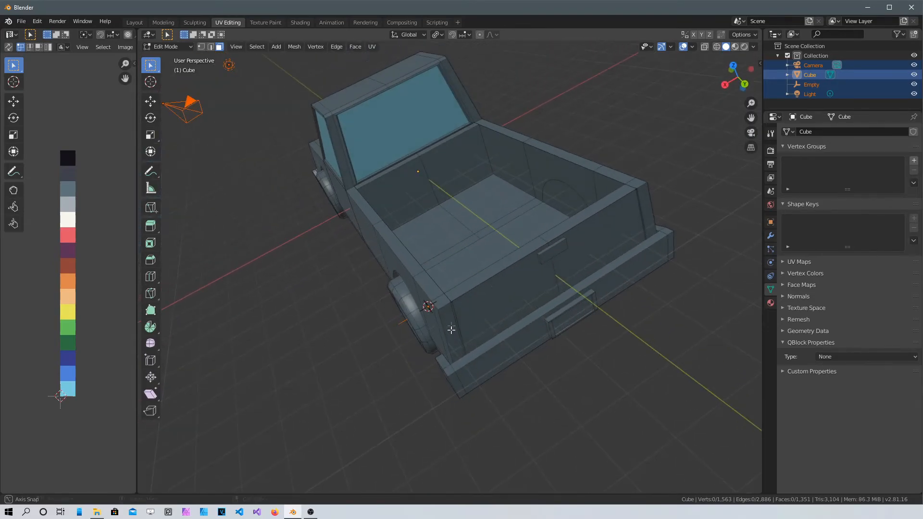
pyautogui.press('l')
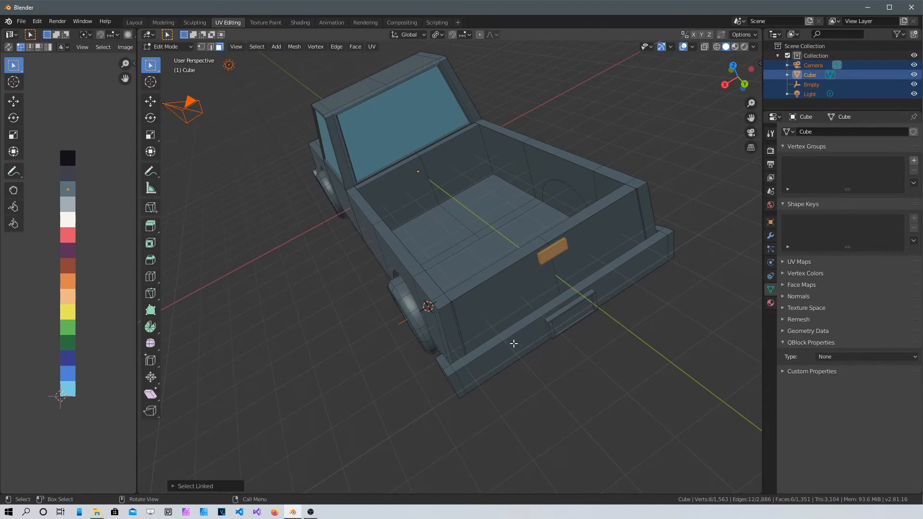
pyautogui.press('l')
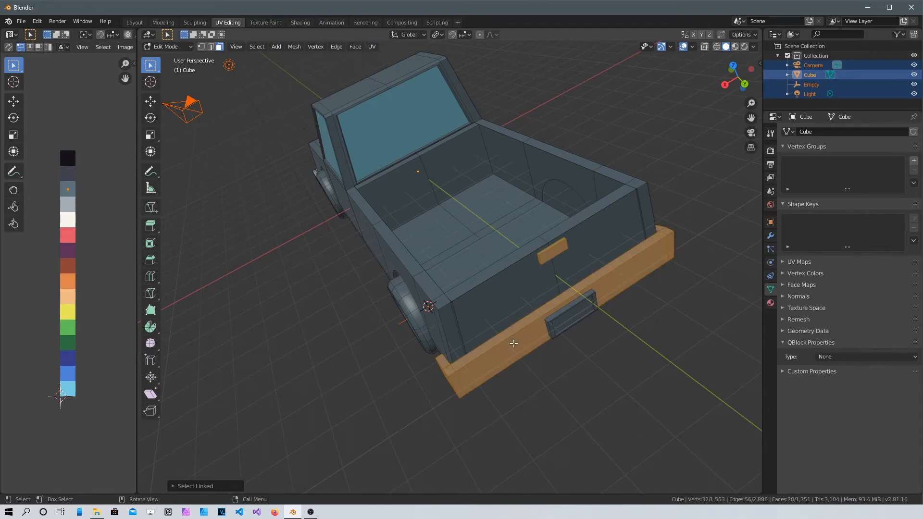
pyautogui.press('g')
pyautogui.click(70, 212)
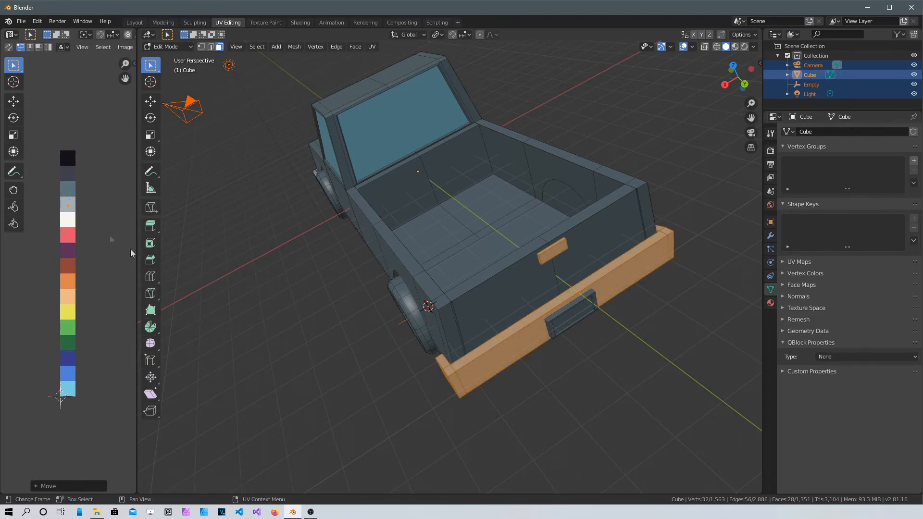
pyautogui.click(282, 335)
# - Select the linked number plate on the rear bumper and move its UVs onto the white swatch
pyautogui.moveTo(308, 329); pyautogui.dragTo(535, 383, button='middle')
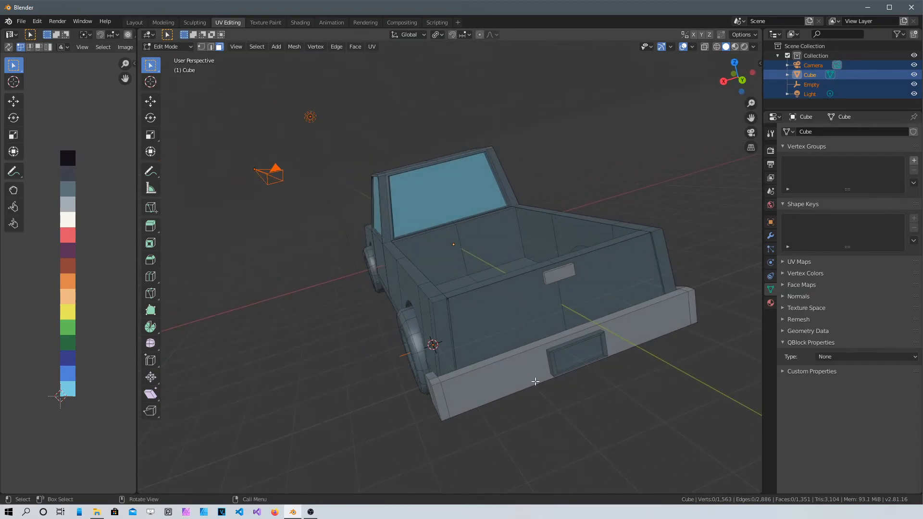
pyautogui.press('l')
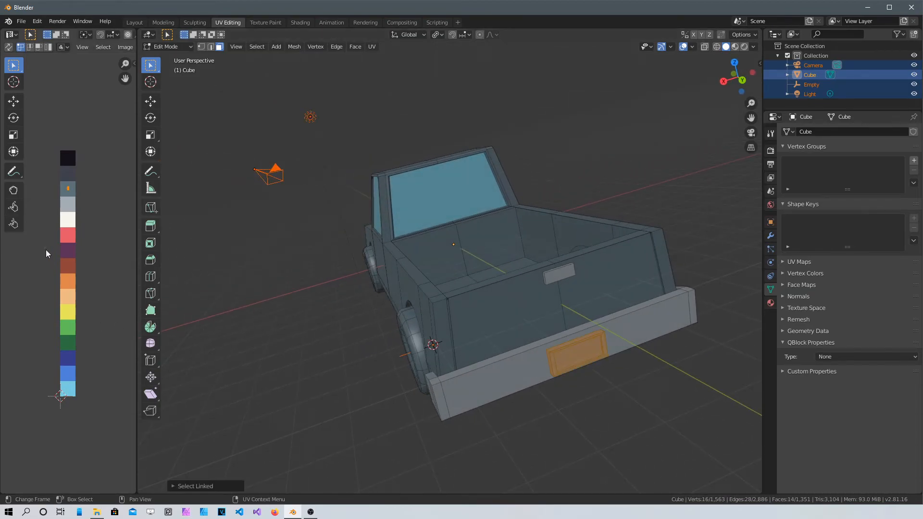
pyautogui.press('g')
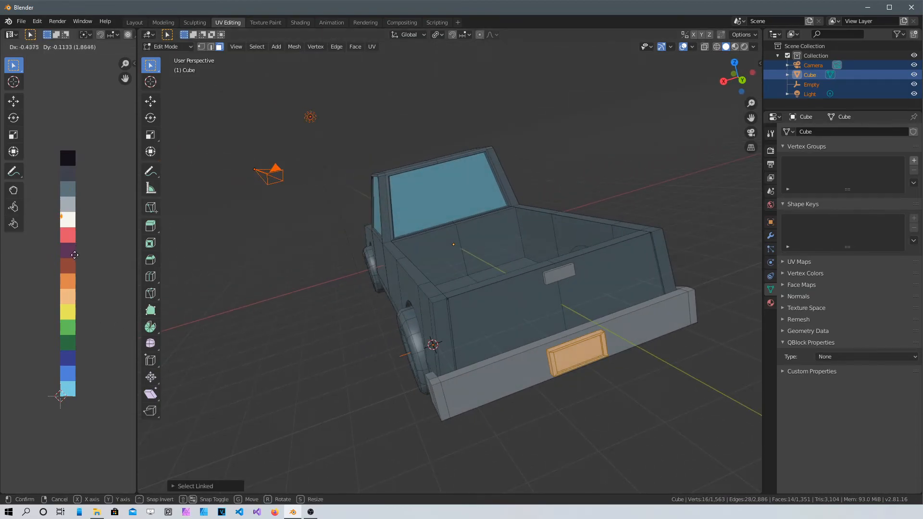
pyautogui.click(81, 255)
pyautogui.click(309, 356)
# - Select a single face on the outer side of the front wheel
pyautogui.moveTo(310, 356); pyautogui.dragTo(534, 239, button='middle')
pyautogui.scroll(-4, 493, 255)
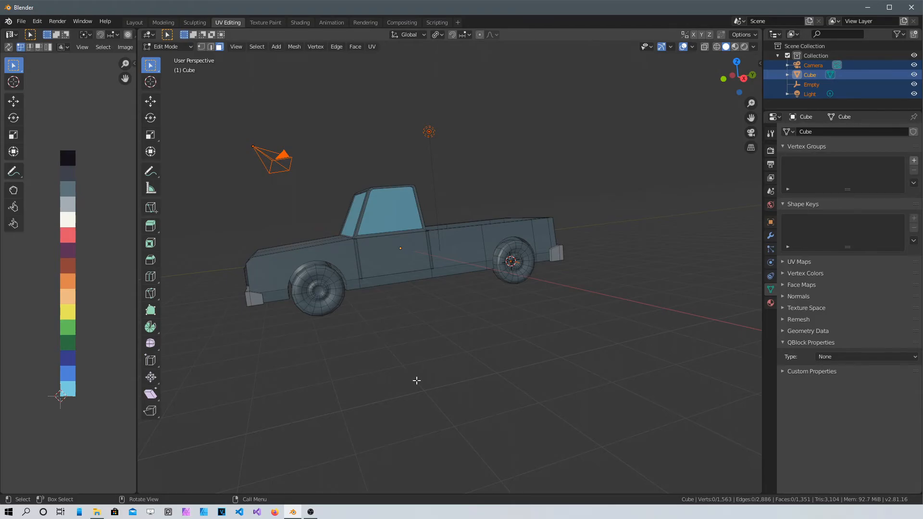
pyautogui.moveTo(394, 209); pyautogui.dragTo(477, 341, button='middle')
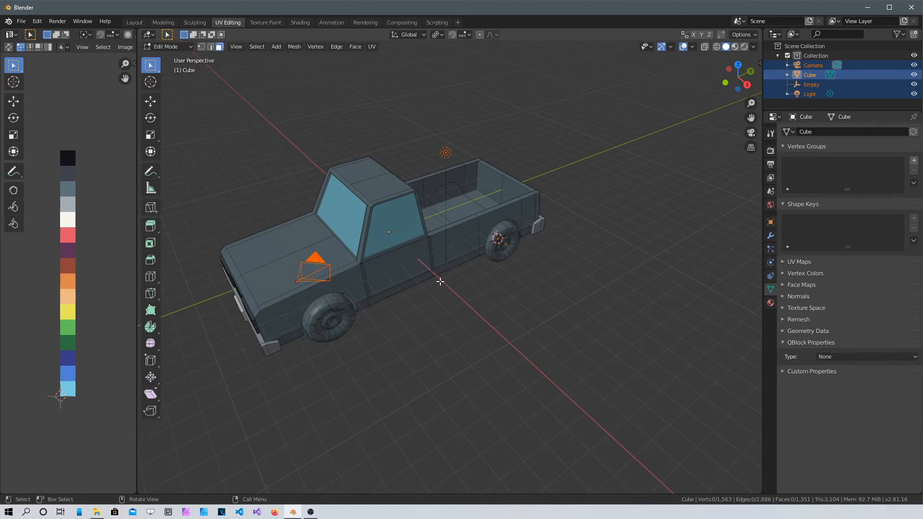
pyautogui.scroll(3, 427, 299)
pyautogui.moveTo(397, 333); pyautogui.dragTo(421, 261, button='middle')
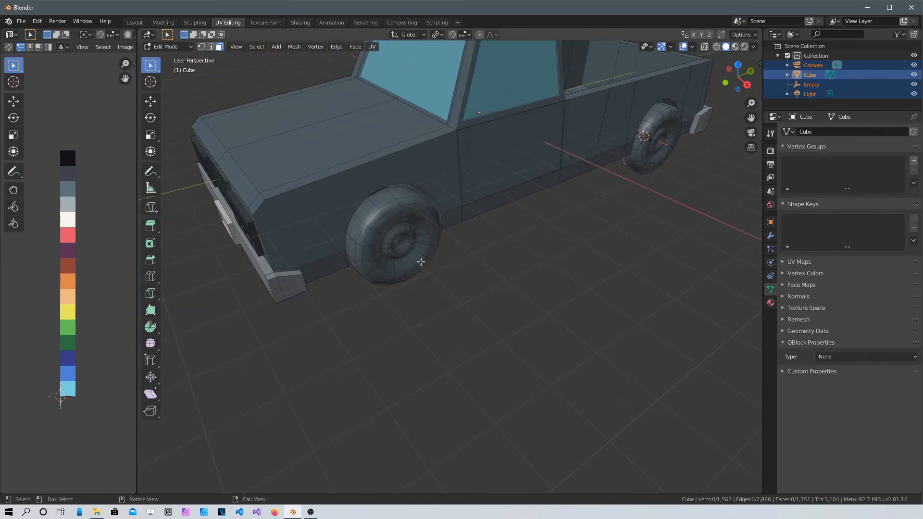
pyautogui.moveTo(471, 246); pyautogui.dragTo(479, 215, button='middle')
pyautogui.moveTo(380, 235); pyautogui.dragTo(329, 255, button='middle')
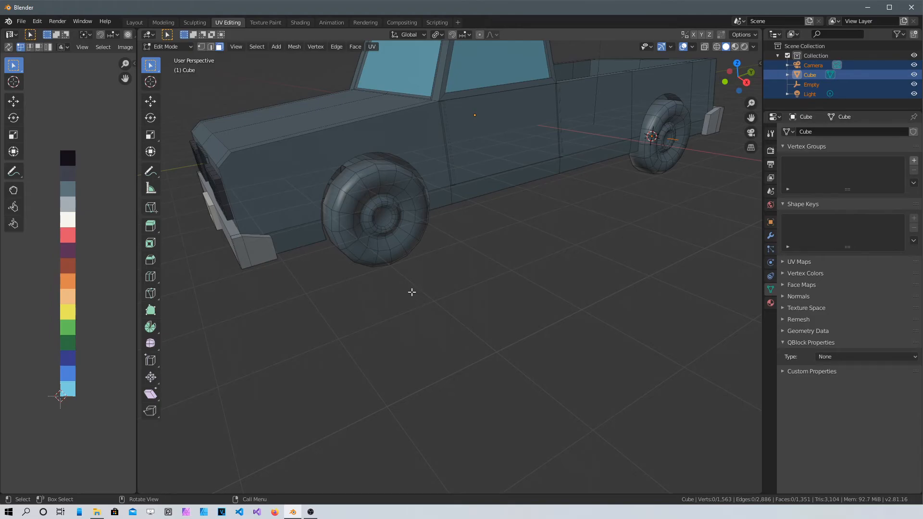
pyautogui.moveTo(439, 278); pyautogui.dragTo(380, 267, button='middle')
pyautogui.click(335, 186)
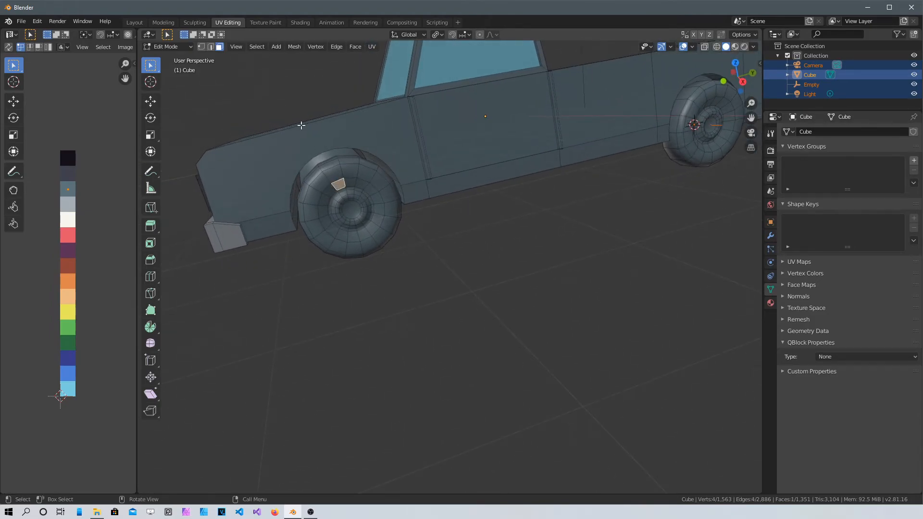
# - Switch to the Modeling workspace, select only the truck object in Object Mode and return it to Edit Mode
pyautogui.click(159, 23)
pyautogui.scroll(-1, 300, 356)
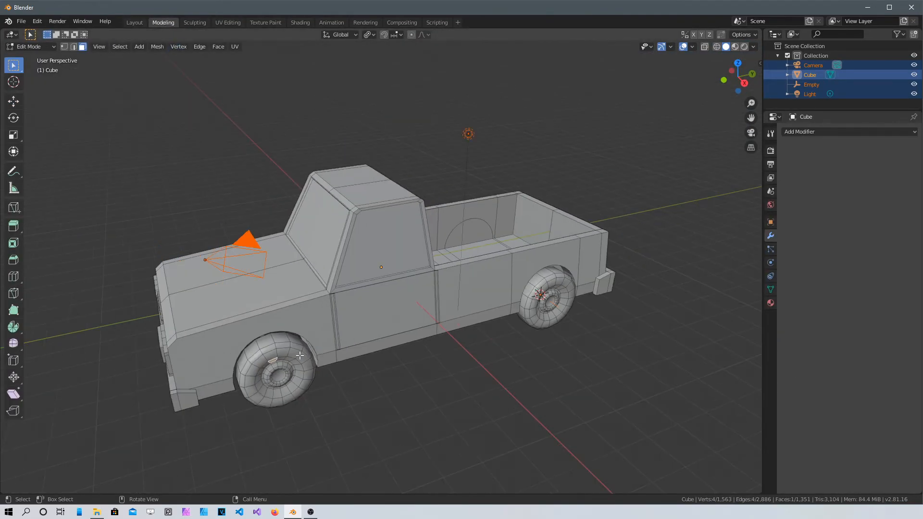
pyautogui.press('Tab')
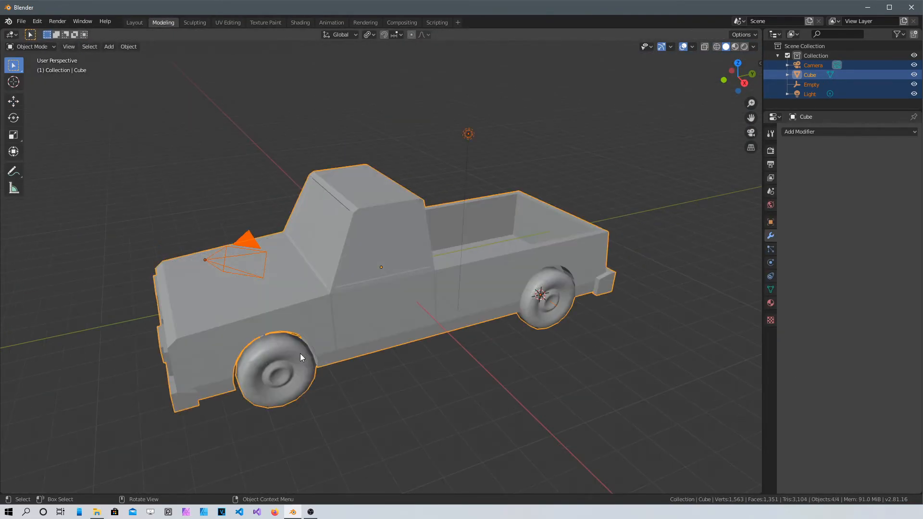
pyautogui.click(272, 348)
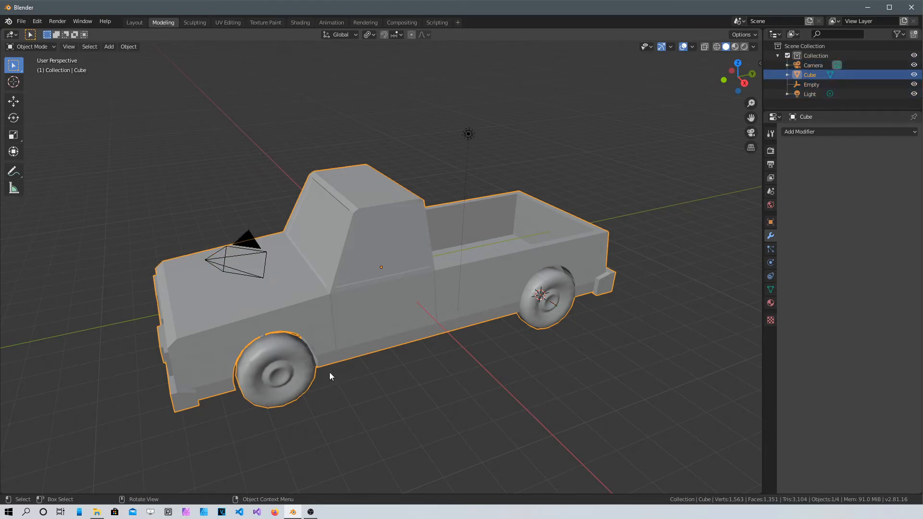
pyautogui.press('Tab')
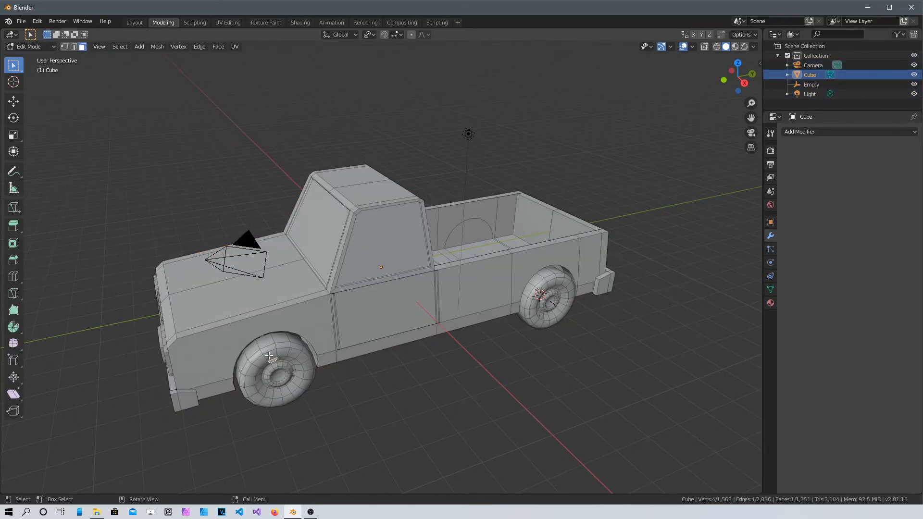
# - Select both linked front wheels together with their axle and delete them
pyautogui.hotkey('ctrl', 'l')
pyautogui.moveTo(329, 416); pyautogui.dragTo(457, 252, button='middle')
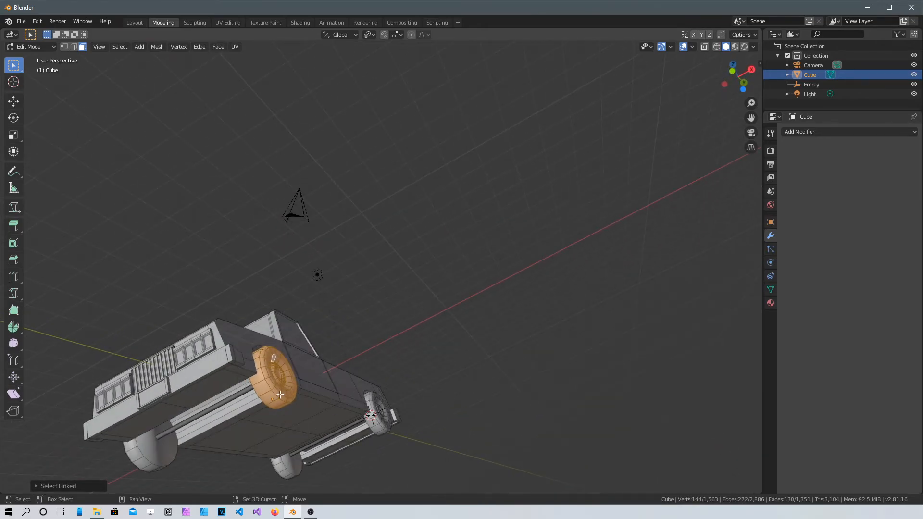
pyautogui.keyDown('shift'); pyautogui.moveTo(280, 394); pyautogui.dragTo(324, 270, button='middle'); pyautogui.keyUp('shift')
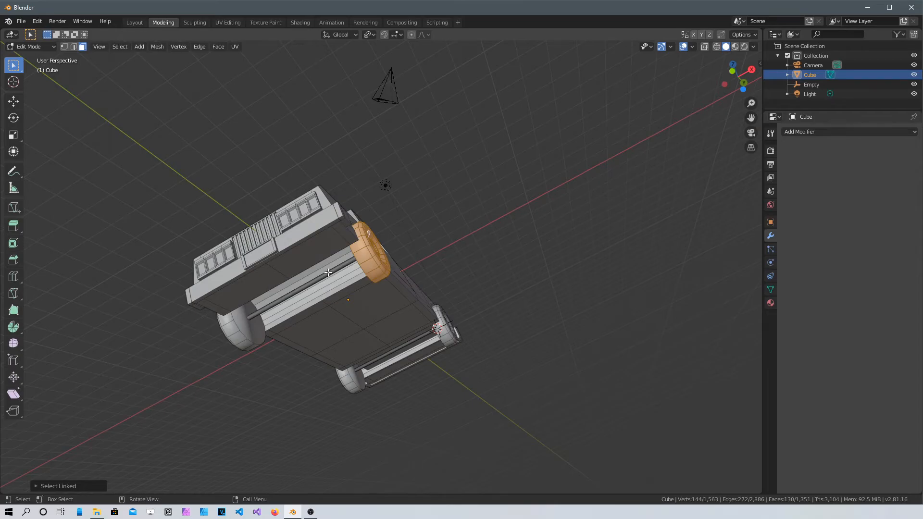
pyautogui.press('l')
pyautogui.press('l')
pyautogui.moveTo(234, 324); pyautogui.dragTo(300, 328, button='middle')
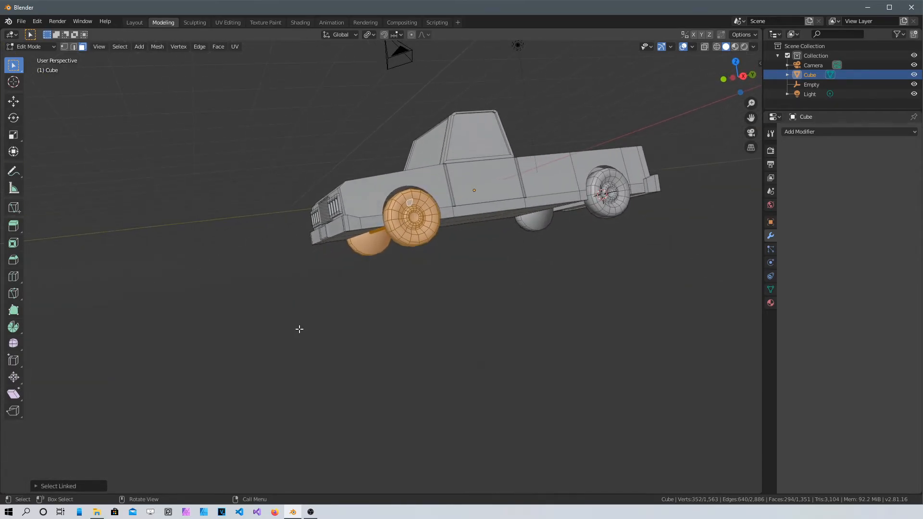
pyautogui.press('x')
pyautogui.click(299, 329)
# - Return to the UV Editing workspace, select both linked rear wheels and move their UVs onto the black swatch
pyautogui.moveTo(394, 259); pyautogui.dragTo(524, 232, button='middle')
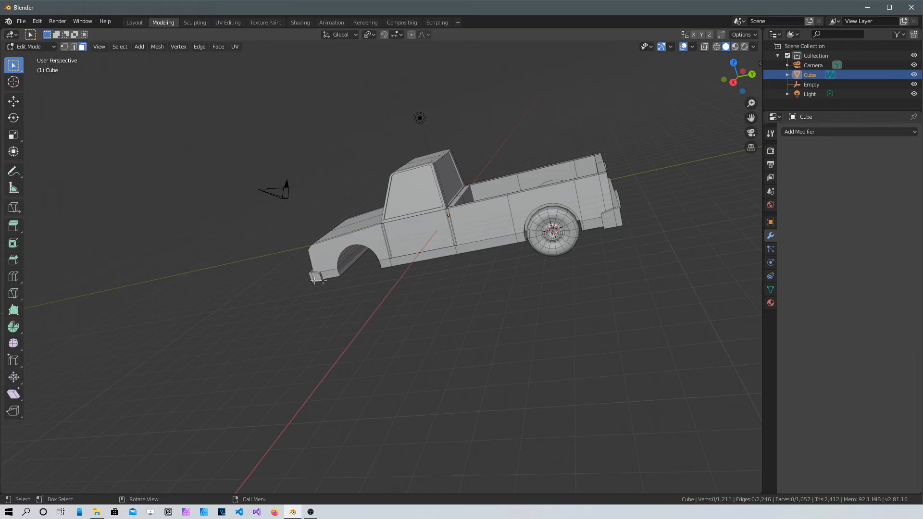
pyautogui.click(299, 23)
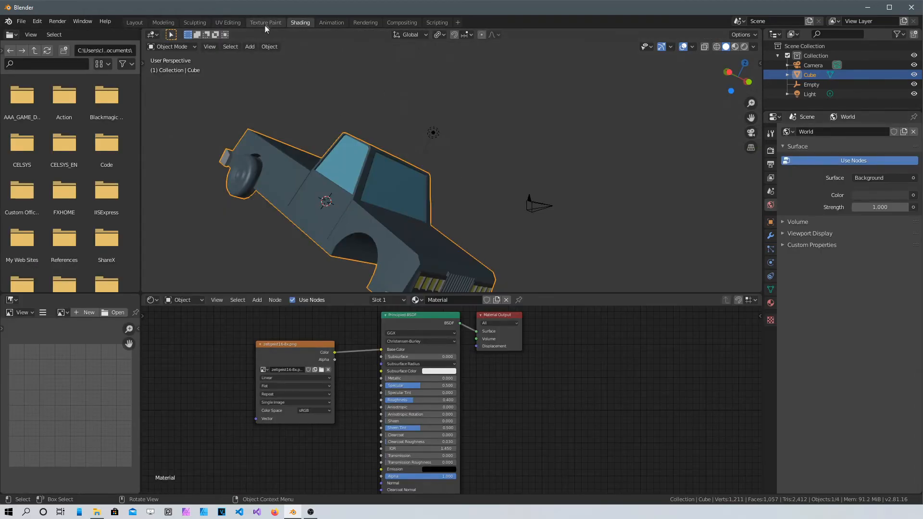
pyautogui.click(232, 23)
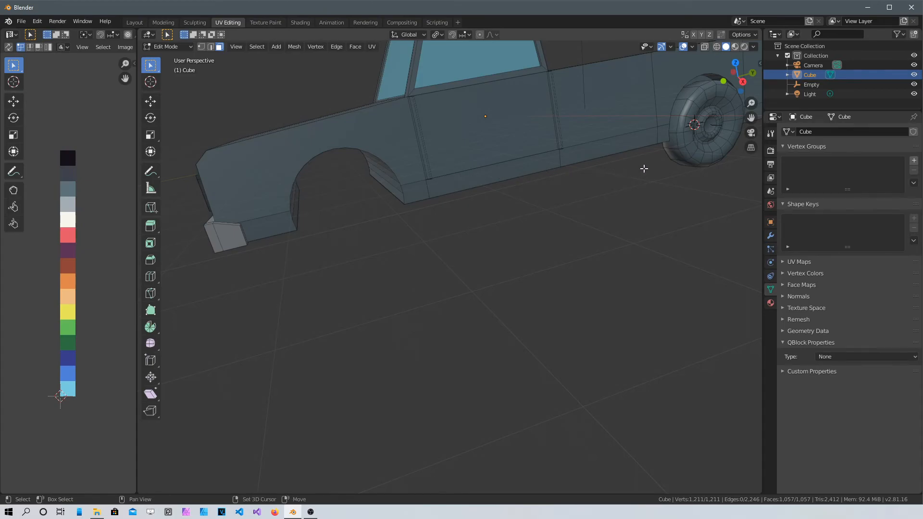
pyautogui.keyDown('shift'); pyautogui.moveTo(644, 169); pyautogui.dragTo(393, 331, button='middle'); pyautogui.keyUp('shift')
pyautogui.scroll(3, 459, 279)
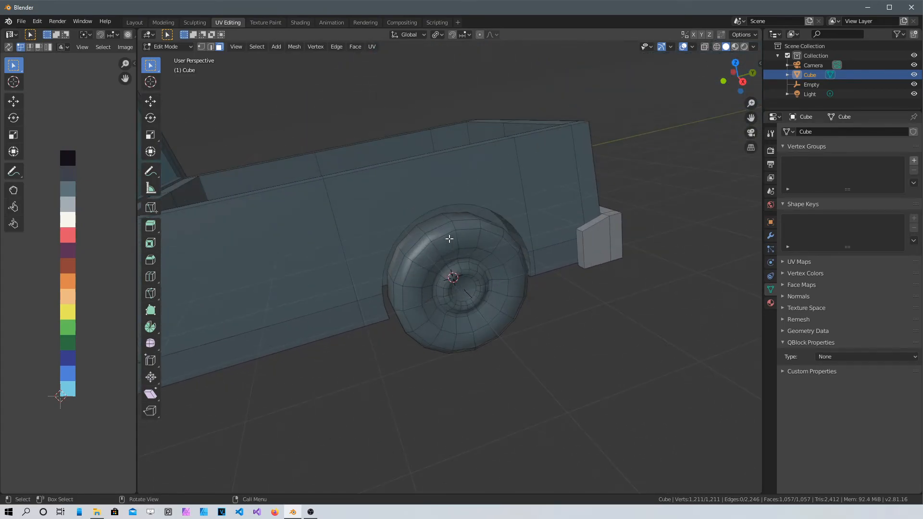
pyautogui.press('l')
pyautogui.moveTo(553, 218); pyautogui.dragTo(589, 293, button='middle')
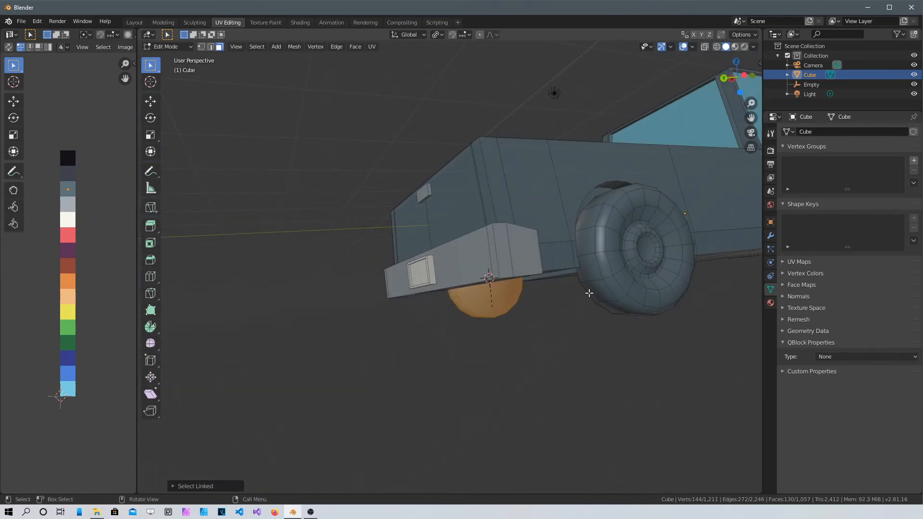
pyautogui.press('l')
pyautogui.moveTo(428, 284); pyautogui.dragTo(685, 227, button='middle')
pyautogui.keyDown('shift'); pyautogui.moveTo(423, 250); pyautogui.dragTo(579, 222, button='middle'); pyautogui.keyUp('shift')
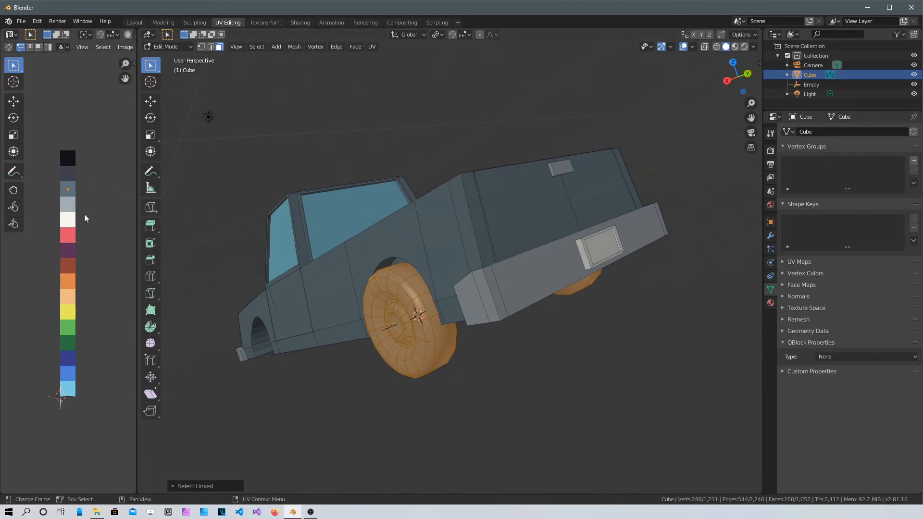
pyautogui.press('g')
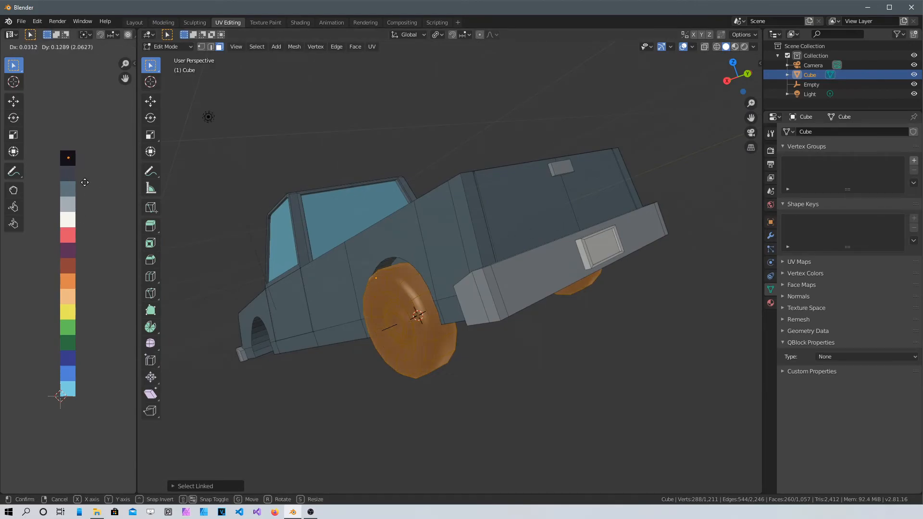
pyautogui.click(84, 182)
pyautogui.click(377, 393)
# - Bring the rear wheel close up in Right Orthographic view
pyautogui.moveTo(377, 394); pyautogui.dragTo(471, 365, button='middle')
pyautogui.scroll(3, 389, 355)
pyautogui.moveTo(375, 359); pyautogui.dragTo(390, 354, button='middle')
pyautogui.scroll(1, 336, 355)
pyautogui.keyDown('shift'); pyautogui.moveTo(311, 354); pyautogui.dragTo(486, 321, button='middle'); pyautogui.keyUp('shift')
pyautogui.scroll(4, 413, 199)
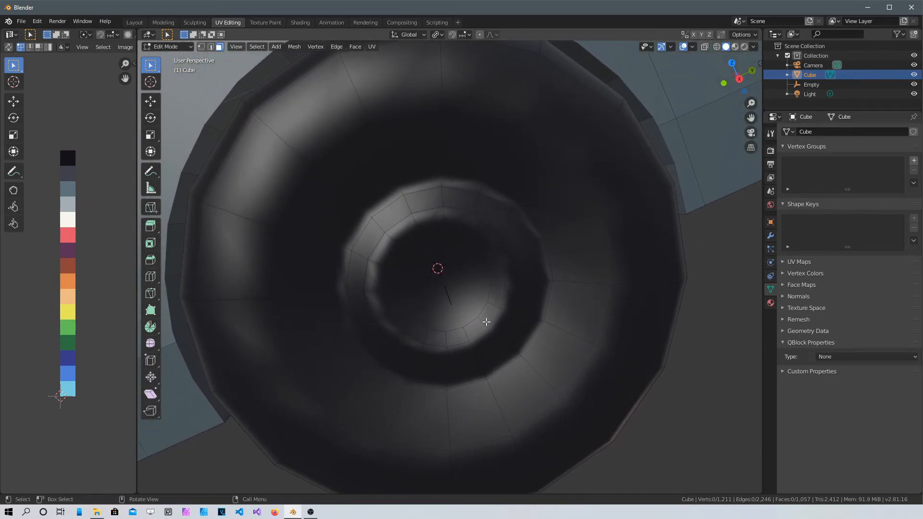
pyautogui.press('c')
pyautogui.scroll(-6, 482, 308)
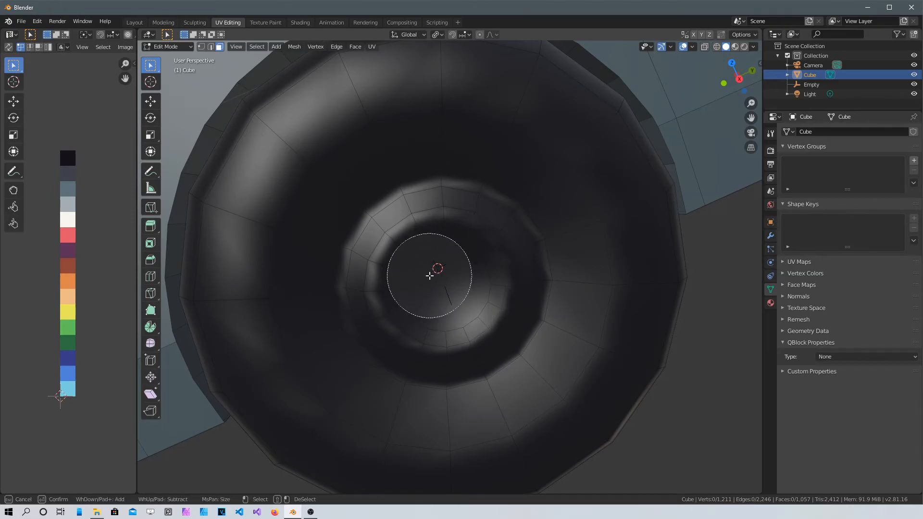
pyautogui.press('Escape')
pyautogui.press('KP_3')
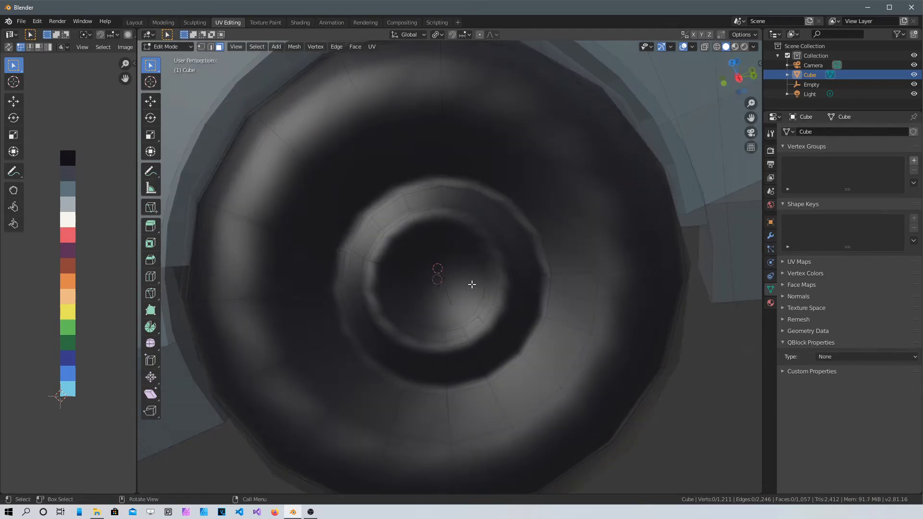
pyautogui.press('c')
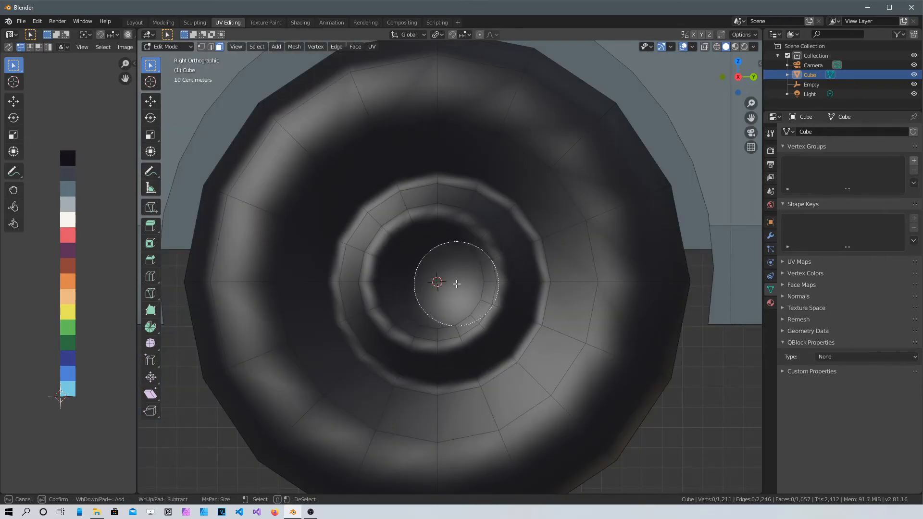
pyautogui.scroll(-5, 439, 291)
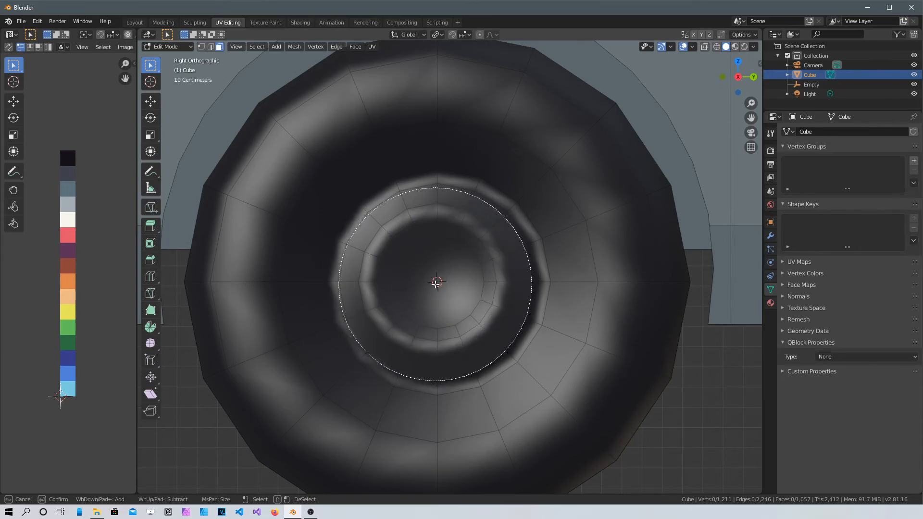
pyautogui.scroll(-1, 439, 284)
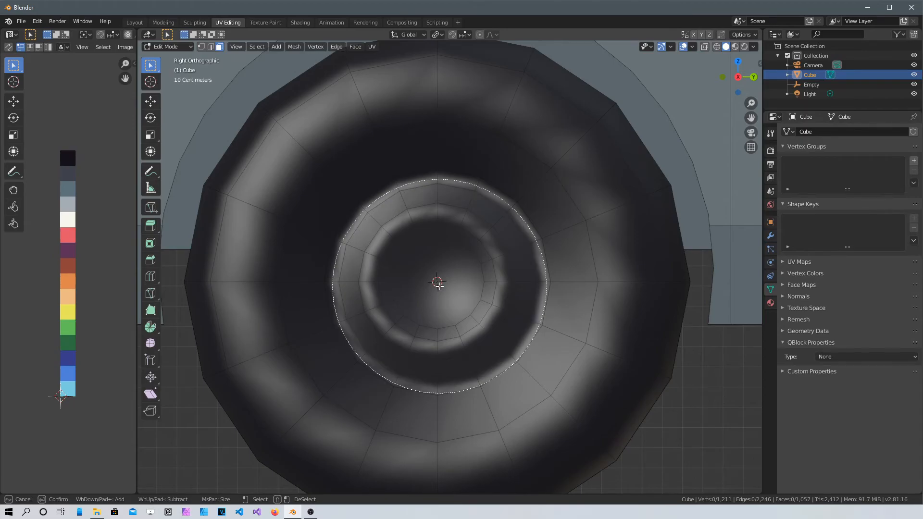
pyautogui.press('Escape')
pyautogui.scroll(-5, 505, 263)
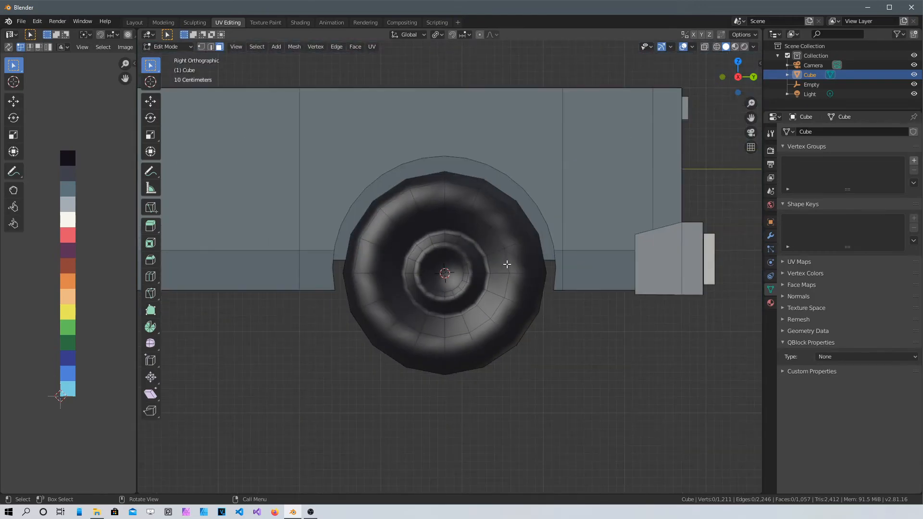
pyautogui.scroll(-3, 507, 264)
pyautogui.scroll(4, 478, 185)
pyautogui.click(479, 184)
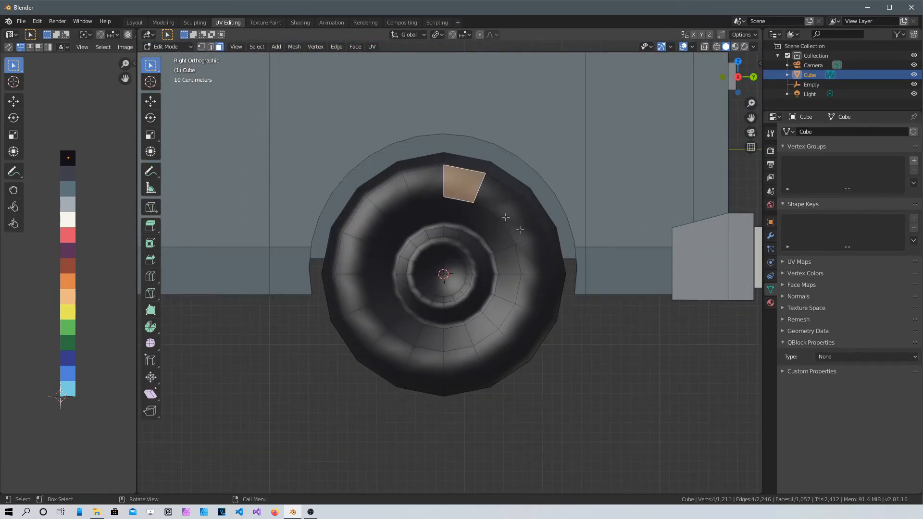
pyautogui.click(621, 379)
pyautogui.scroll(1, 467, 274)
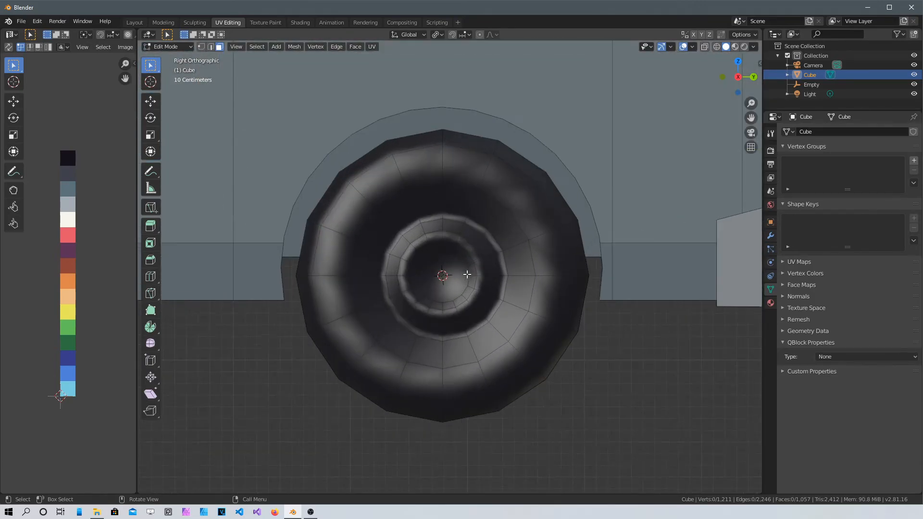
pyautogui.scroll(2, 467, 274)
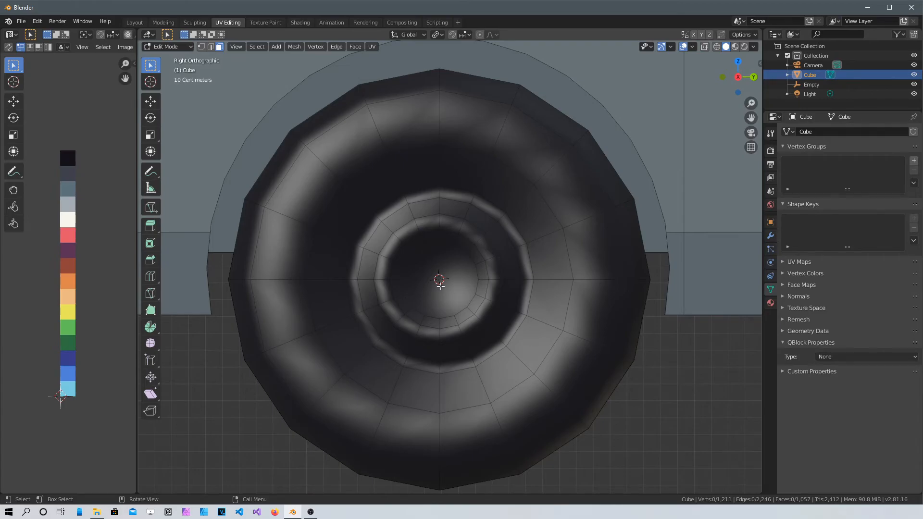
pyautogui.press('c')
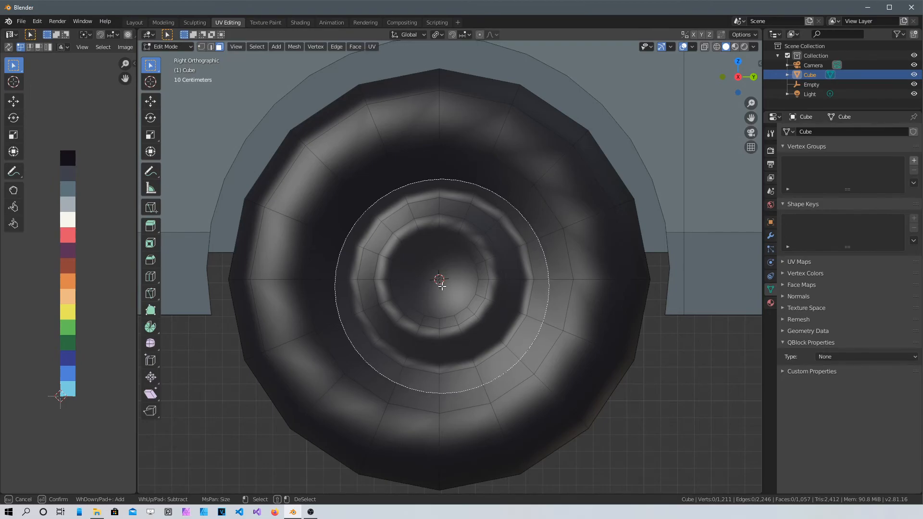
pyautogui.press('Escape')
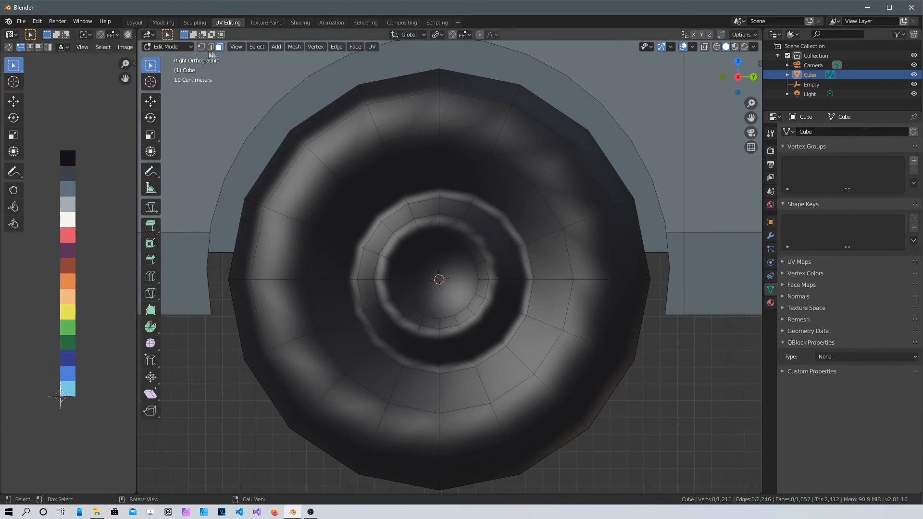
# - Try to select the rear wheel's hub faces with Circle Select, using a circle slightly larger than the hub, and clear the selection
pyautogui.press('c')
pyautogui.scroll(5, 439, 289)
pyautogui.scroll(-2, 441, 287)
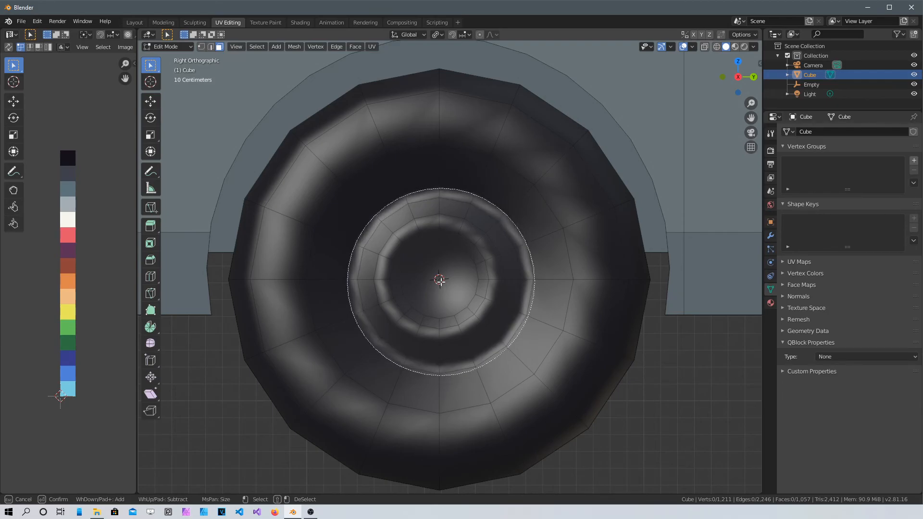
pyautogui.click(441, 280)
pyautogui.rightClick(440, 281)
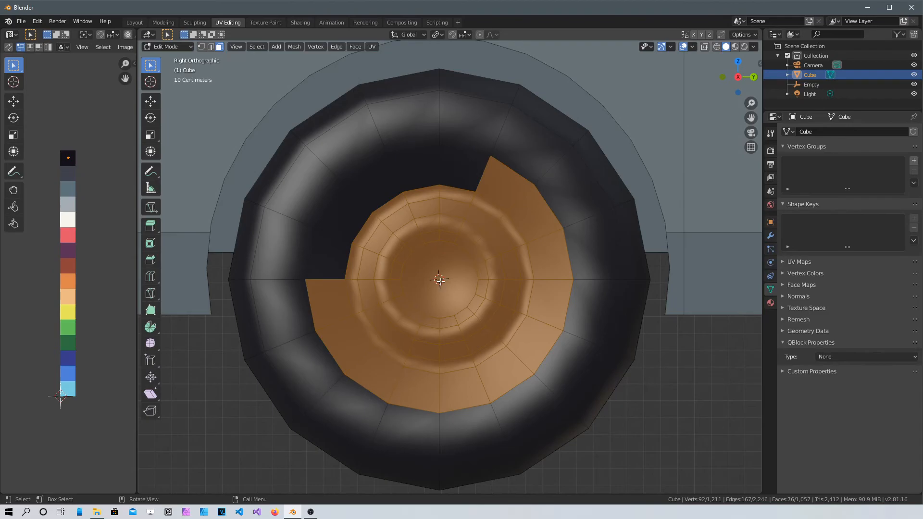
pyautogui.hotkey('alt', 'a')
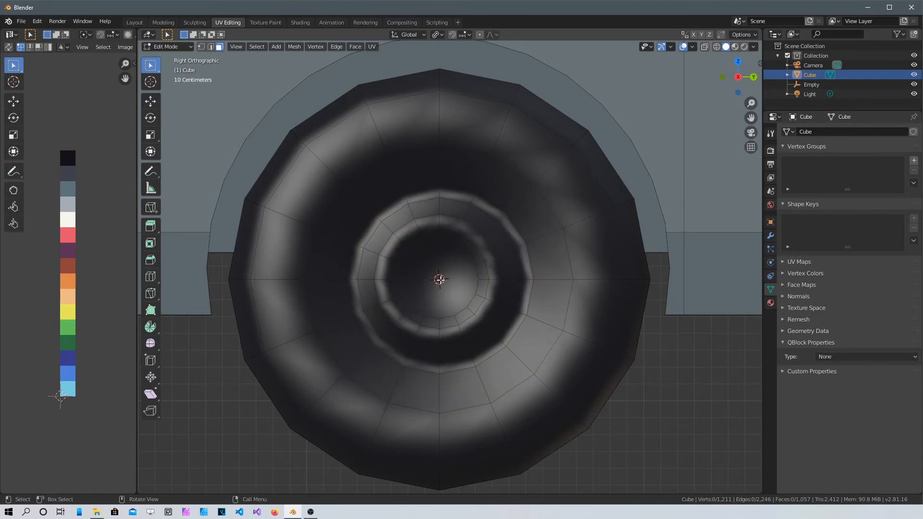
# - Circle-select only the hub faces of the rear wheel and move their UVs onto the light grey swatch
pyautogui.press('c')
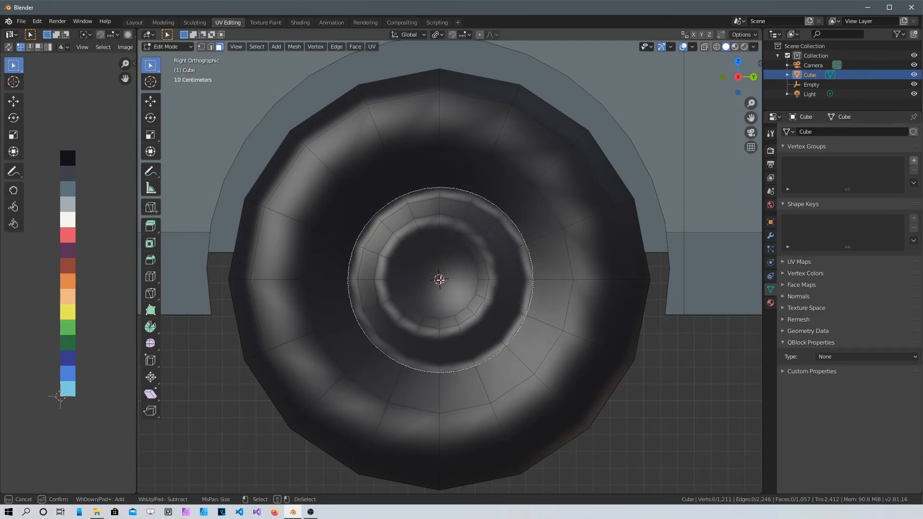
pyautogui.scroll(1, 440, 279)
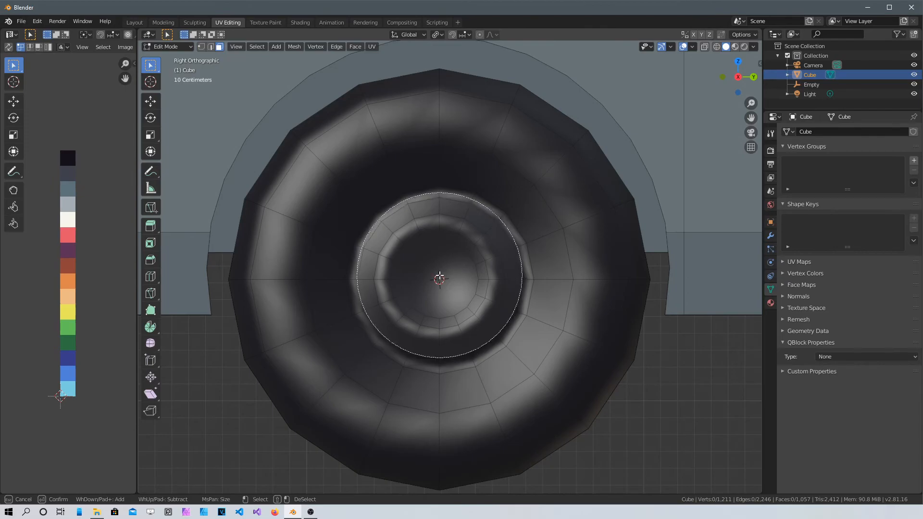
pyautogui.moveTo(440, 279); pyautogui.dragTo(440, 283)
pyautogui.rightClick(459, 255)
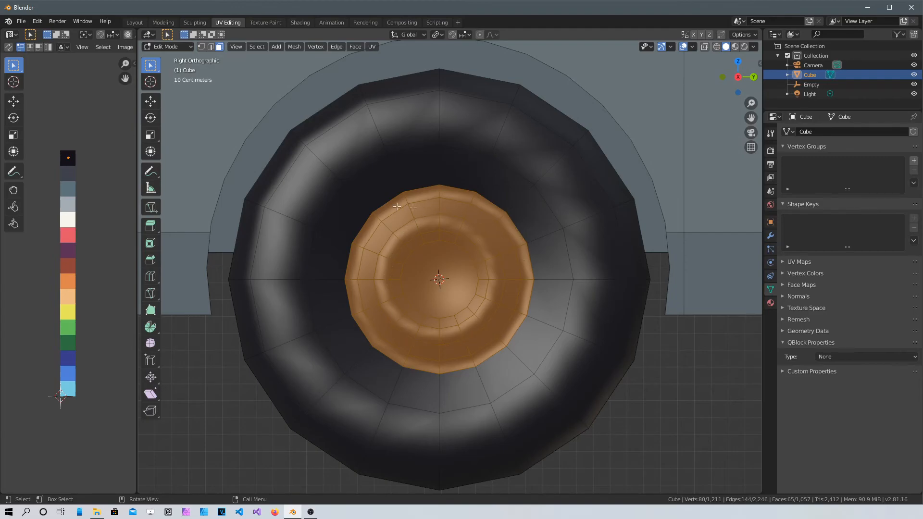
pyautogui.press('g')
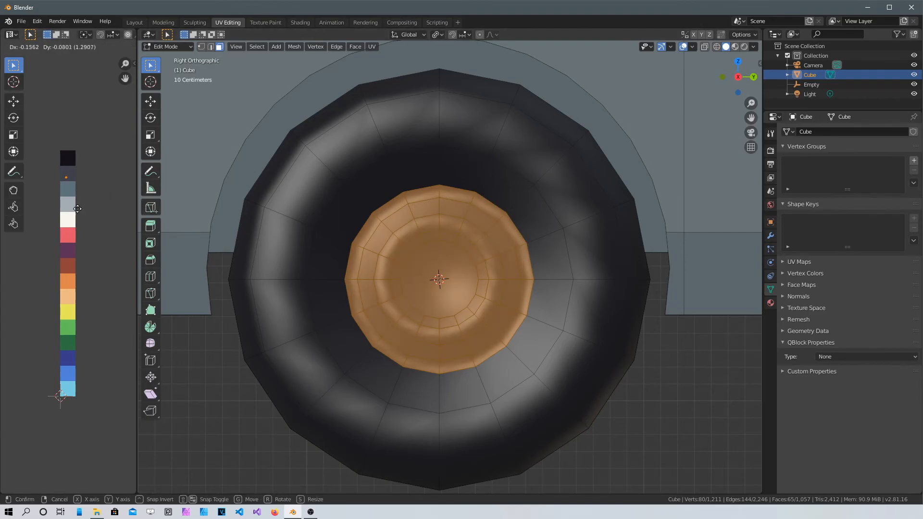
pyautogui.click(81, 233)
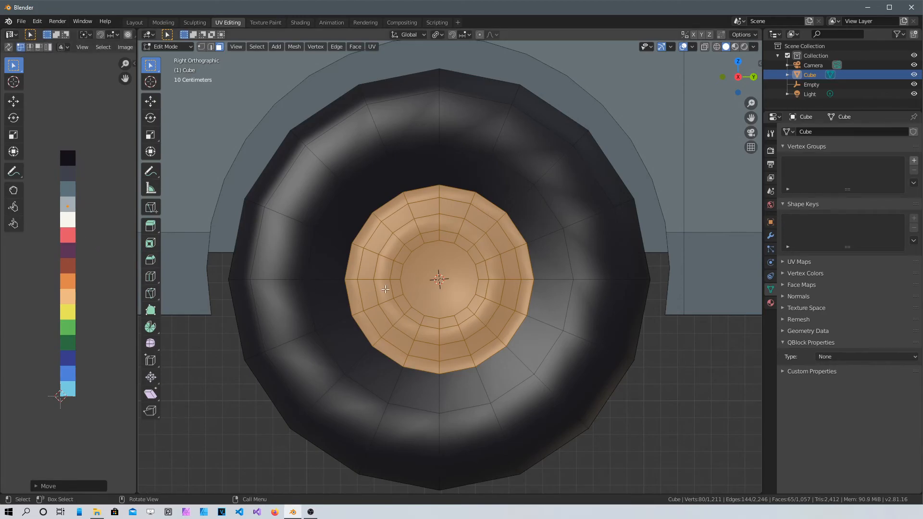
# - Select the round centre cap face of the hub, move its UVs onto the dark grey swatch below black, and deselect it
pyautogui.click(443, 261)
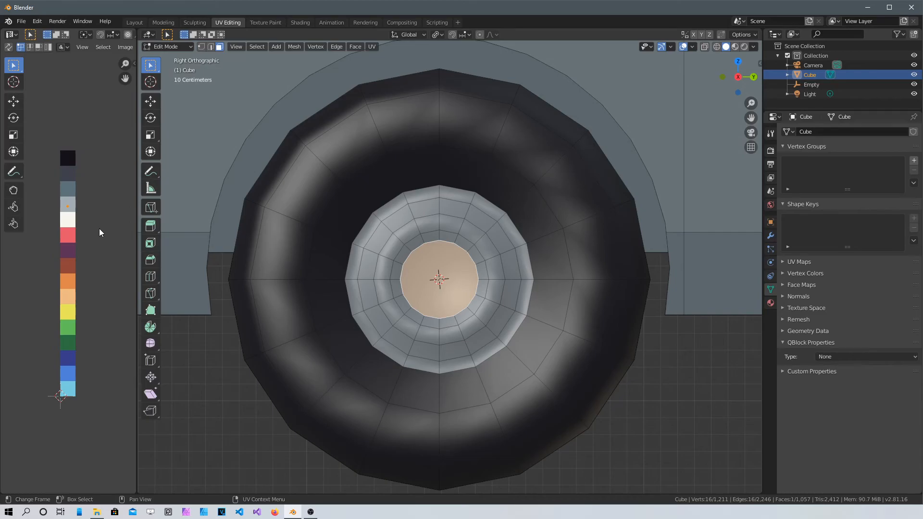
pyautogui.press('g')
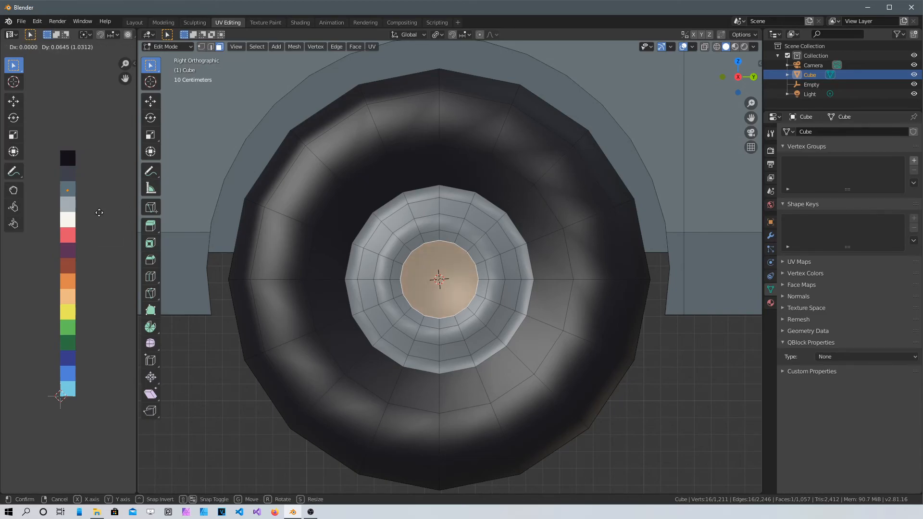
pyautogui.click(101, 199)
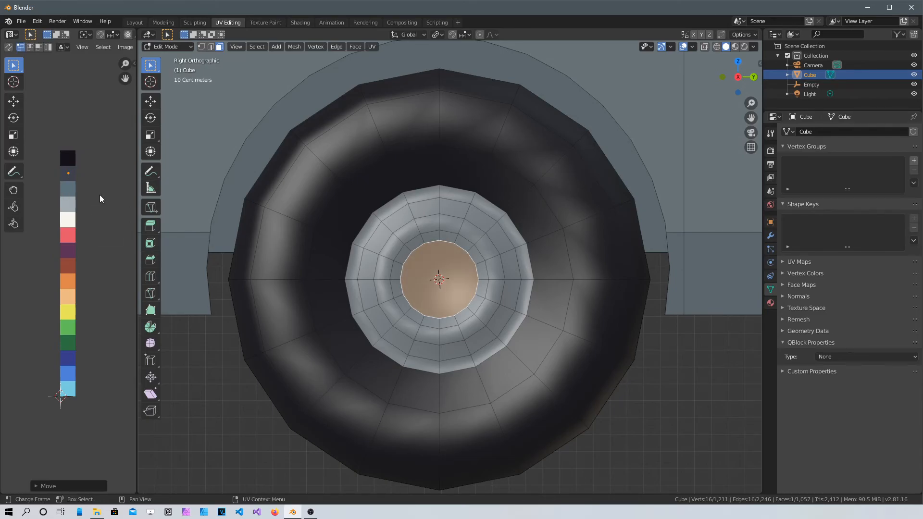
pyautogui.hotkey('alt', 'a')
# - Frame the opposite rear wheel close up in Left Orthographic view
pyautogui.scroll(-10, 649, 357)
pyautogui.moveTo(613, 330); pyautogui.dragTo(384, 267, button='middle')
pyautogui.moveTo(546, 268); pyautogui.dragTo(440, 270, button='middle')
pyautogui.scroll(-3, 649, 279)
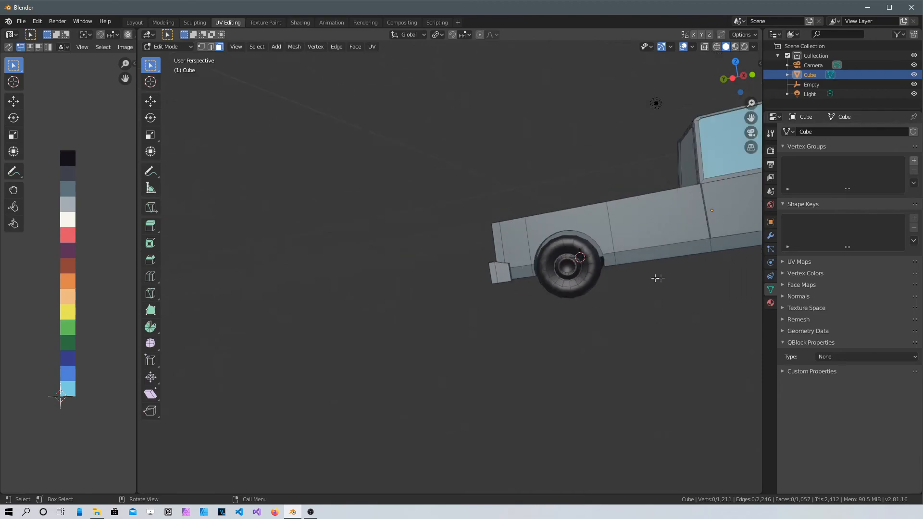
pyautogui.scroll(5, 599, 278)
pyautogui.keyDown('shift'); pyautogui.moveTo(599, 278); pyautogui.dragTo(230, 282, button='middle'); pyautogui.keyUp('shift')
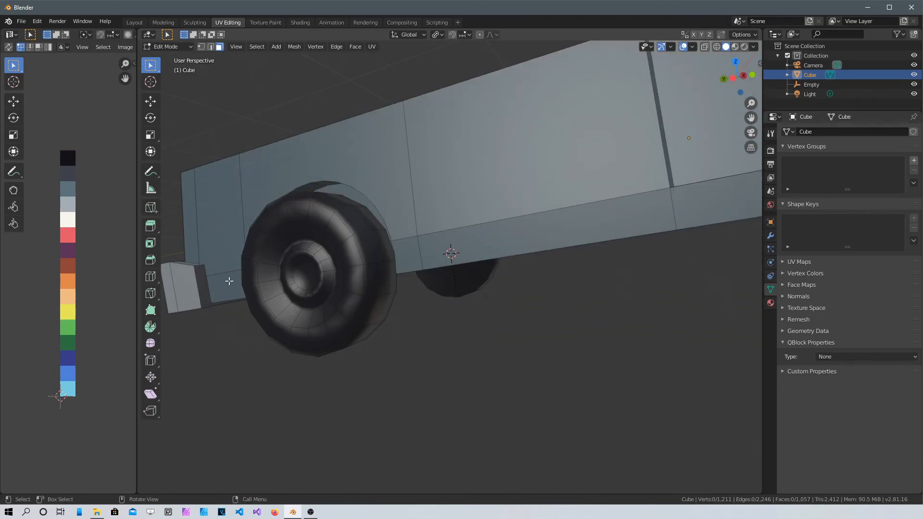
pyautogui.press('KP_3')
pyautogui.press('ctrl+KP_3')
pyautogui.scroll(4, 344, 225)
pyautogui.moveTo(339, 234)
pyautogui.keyDown('shift'); pyautogui.mouseDown(button='middle')
pyautogui.moveTo(397, 250)
pyautogui.moveTo(425, 289)
pyautogui.mouseUp(button='middle'); pyautogui.keyUp('shift')
# - Circle-select the hub faces of the left rear wheel, move their UVs onto the light grey swatch and deselect them
pyautogui.press('c')
pyautogui.scroll(3, 427, 290)
pyautogui.click(431, 292)
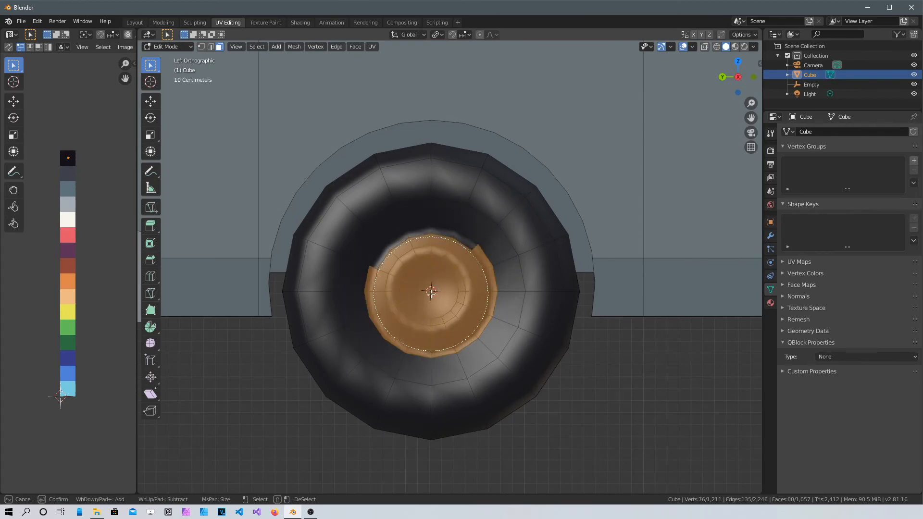
pyautogui.moveTo(431, 293); pyautogui.dragTo(428, 281)
pyautogui.rightClick(427, 281)
pyautogui.scroll(2, 428, 281)
pyautogui.press('g')
pyautogui.click(81, 241)
pyautogui.hotkey('alt', 'a')
# - Inspect the recoloured left rear wheel up close and the rear end of the truck
pyautogui.scroll(-8, 299, 367)
pyautogui.moveTo(299, 366); pyautogui.dragTo(488, 271, button='middle')
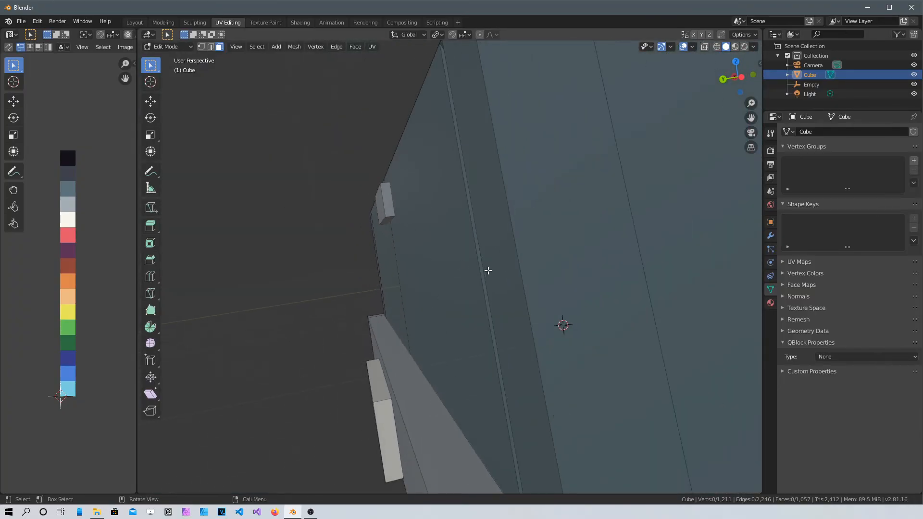
pyautogui.scroll(-8, 488, 271)
pyautogui.keyDown('shift'); pyautogui.moveTo(547, 284); pyautogui.dragTo(443, 283, button='middle'); pyautogui.keyUp('shift')
pyautogui.scroll(6, 443, 281)
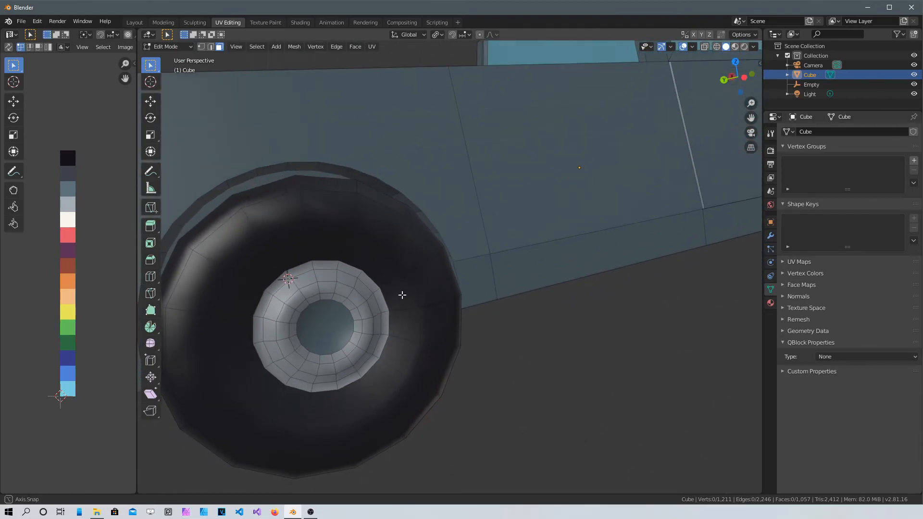
pyautogui.scroll(-5, 456, 326)
pyautogui.moveTo(456, 326); pyautogui.dragTo(736, 279, button='middle')
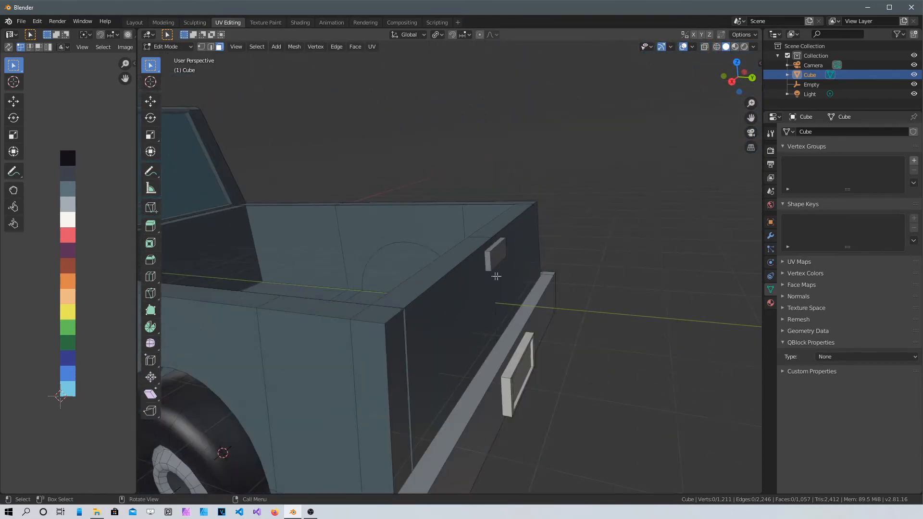
# - Select the linked rear axle from the truck's underside and move its UVs onto the black swatch
pyautogui.scroll(-4, 497, 276)
pyautogui.moveTo(419, 386); pyautogui.dragTo(381, 189, button='middle')
pyautogui.scroll(3, 383, 332)
pyautogui.keyDown('shift'); pyautogui.moveTo(402, 384); pyautogui.dragTo(372, 155, button='middle'); pyautogui.keyUp('shift')
pyautogui.moveTo(339, 288); pyautogui.dragTo(335, 259, button='middle')
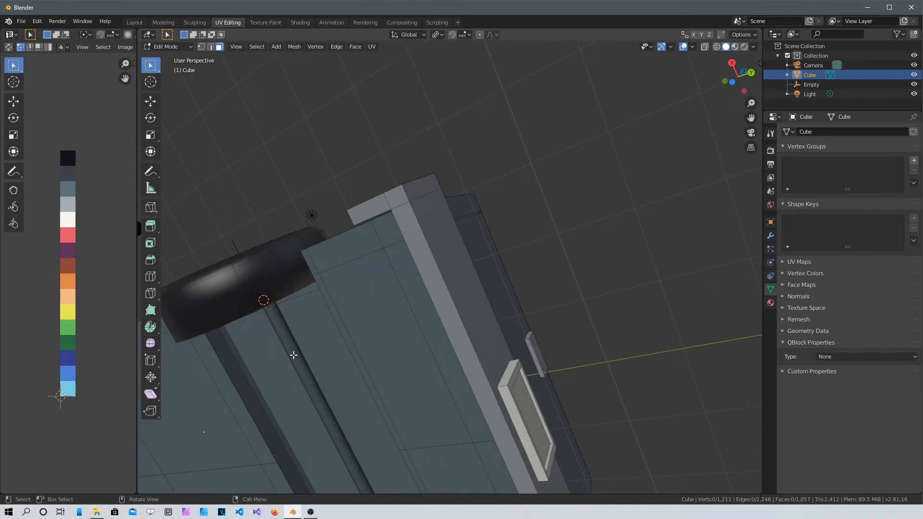
pyautogui.press('l')
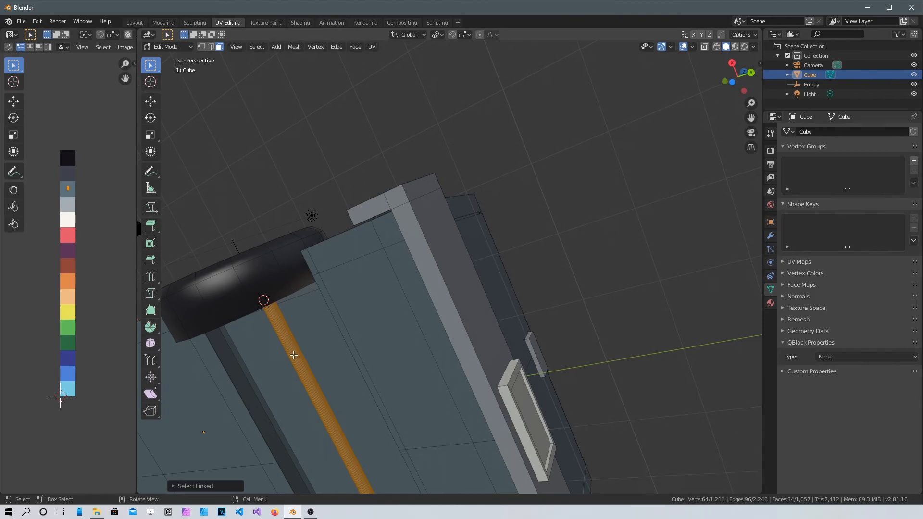
pyautogui.scroll(-2, 458, 334)
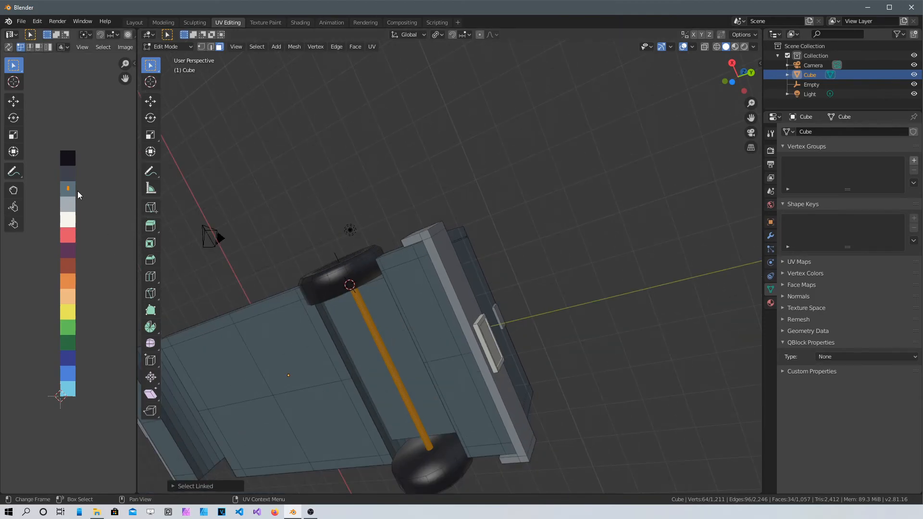
pyautogui.press('g')
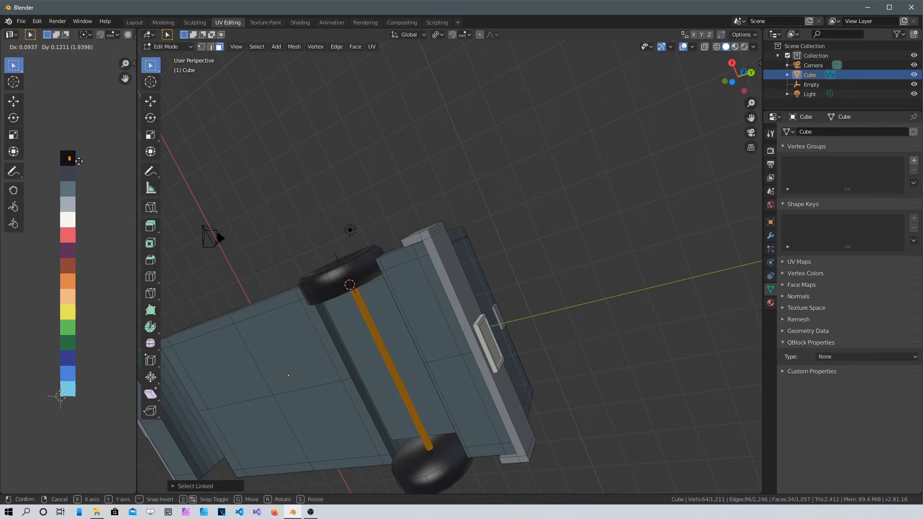
pyautogui.click(79, 161)
# - Deselect the axle and switch to the Modeling workspace
pyautogui.scroll(-4, 372, 305)
pyautogui.click(495, 330)
pyautogui.moveTo(407, 302); pyautogui.dragTo(539, 277, button='middle')
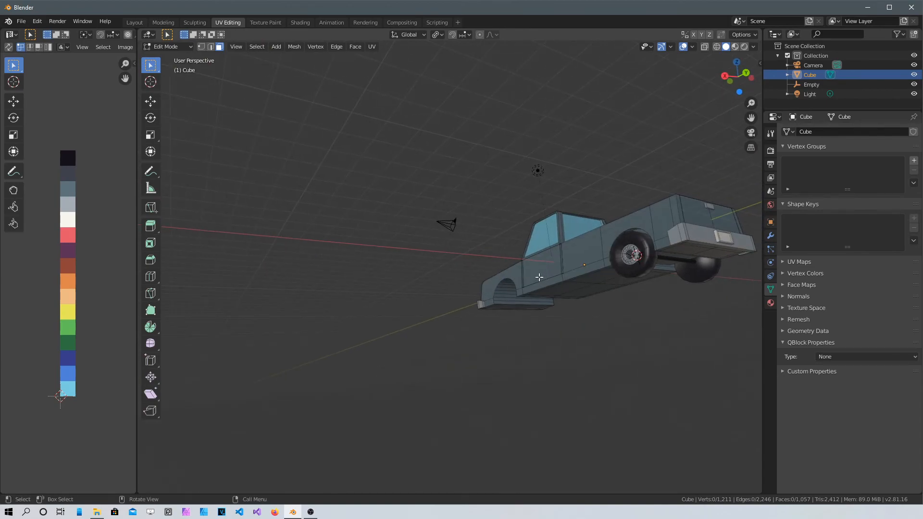
pyautogui.click(165, 21)
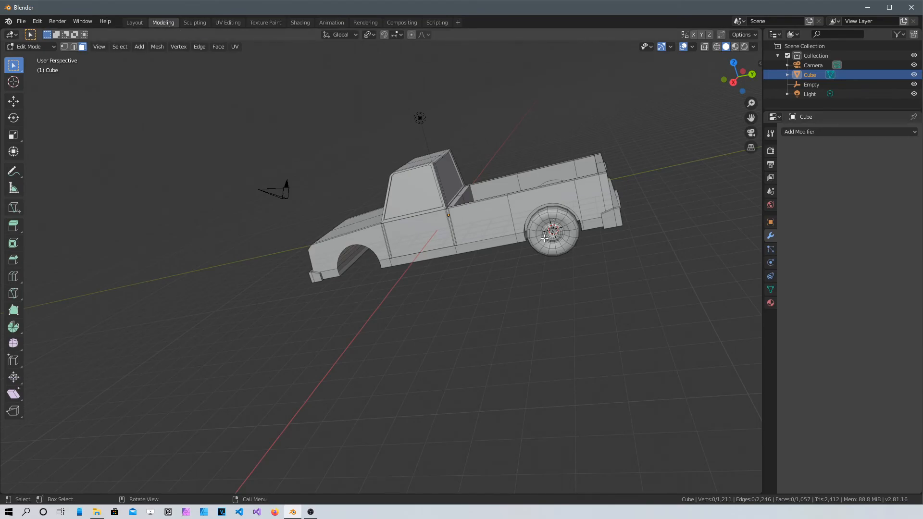
# - Select the linked geometry of both rear wheels and their axle, and duplicate it in place
pyautogui.moveTo(591, 332); pyautogui.dragTo(461, 260, button='middle')
pyautogui.moveTo(536, 259); pyautogui.dragTo(319, 272, button='middle')
pyautogui.scroll(3, 558, 260)
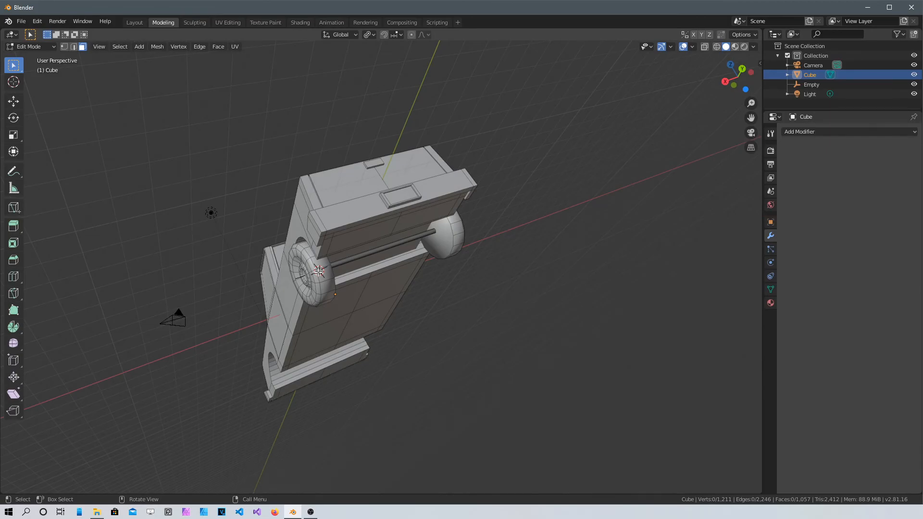
pyautogui.press('l')
pyautogui.press('l')
pyautogui.press('l')
pyautogui.moveTo(375, 260); pyautogui.dragTo(465, 353, button='middle')
pyautogui.scroll(-1, 465, 352)
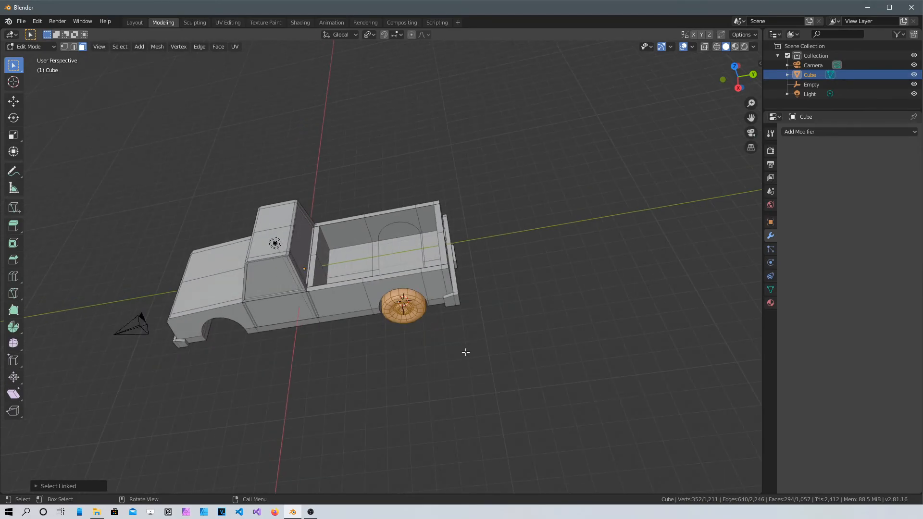
pyautogui.hotkey('shift', 'd')
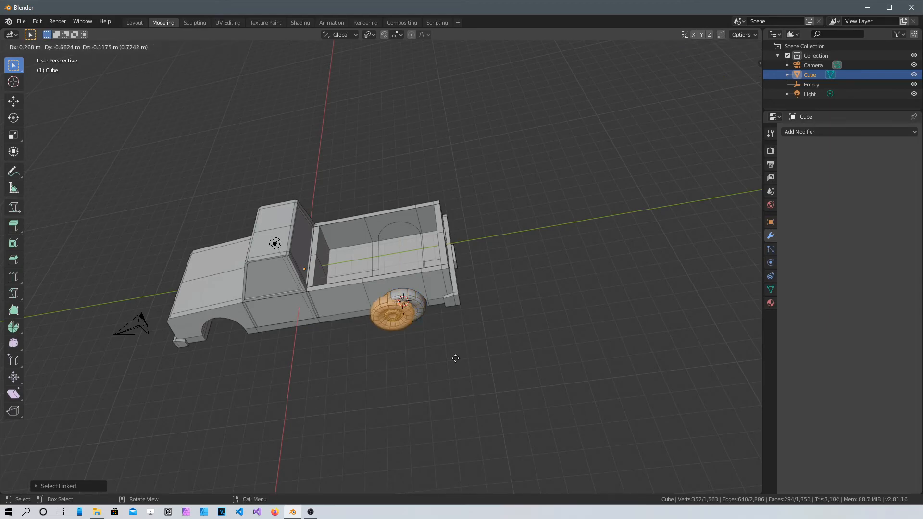
pyautogui.rightClick(454, 359)
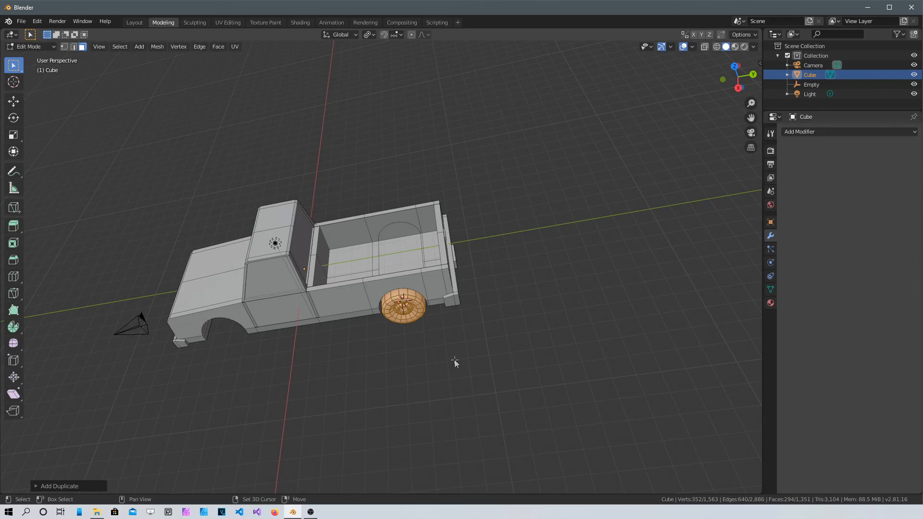
# - Move the duplicated wheels and axle along the Y axis to the front wheel arches with the Move tool
pyautogui.hotkey('shift', 'space')
pyautogui.press('m')
pyautogui.hotkey('shift', 'space')
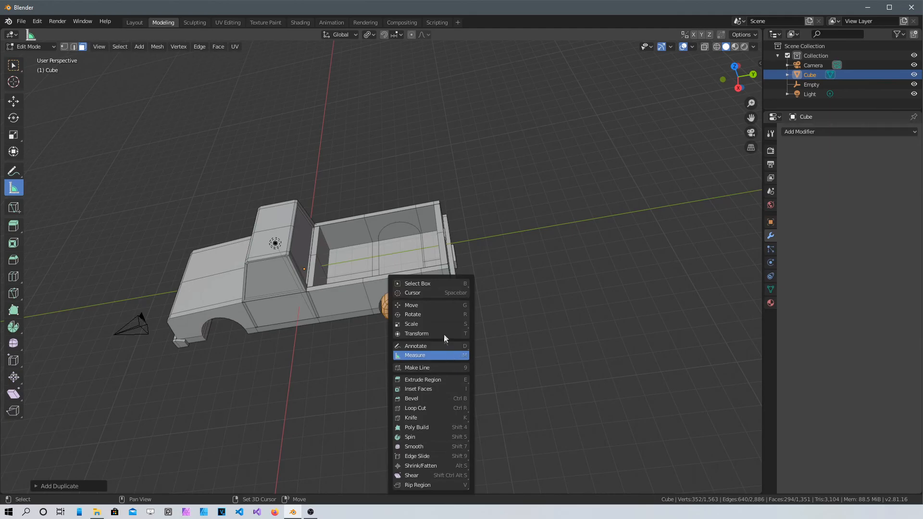
pyautogui.click(447, 306)
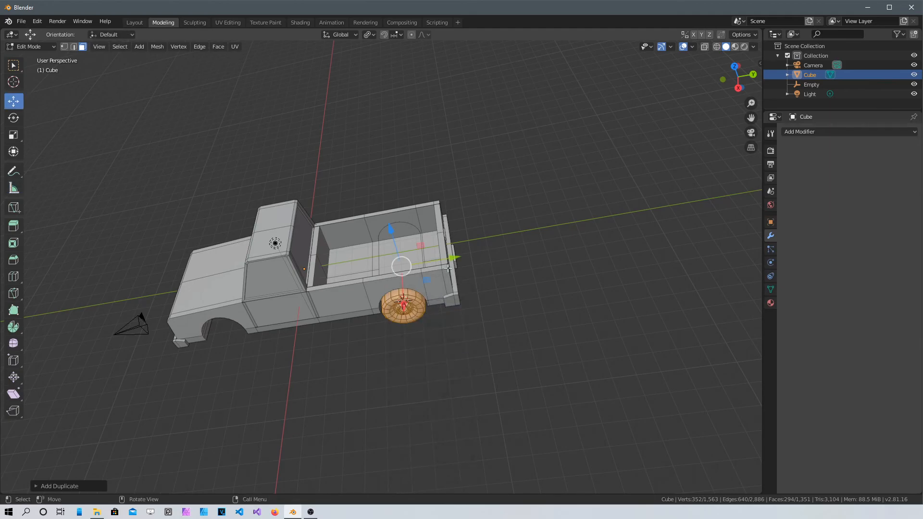
pyautogui.moveTo(458, 257); pyautogui.dragTo(290, 262)
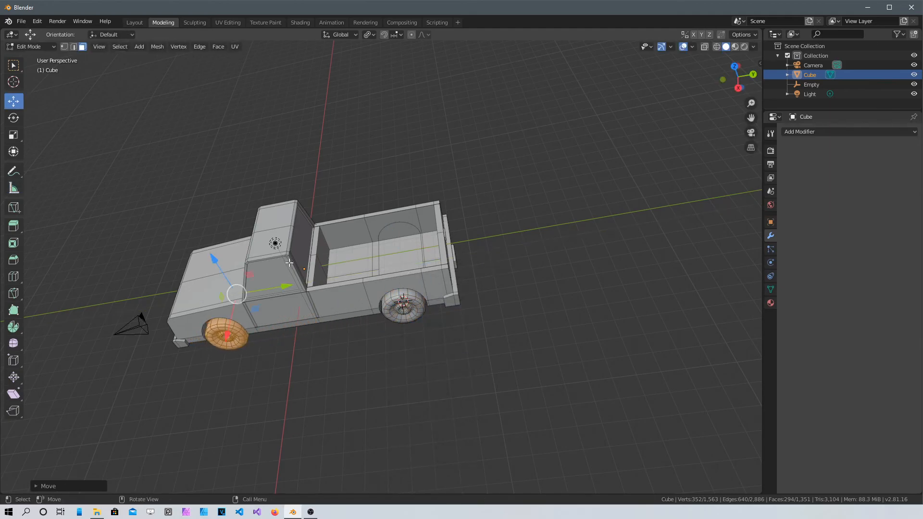
# - Centre the duplicated wheels in the front wheel arches along Y, using the right orthographic view
pyautogui.press('KP_3')
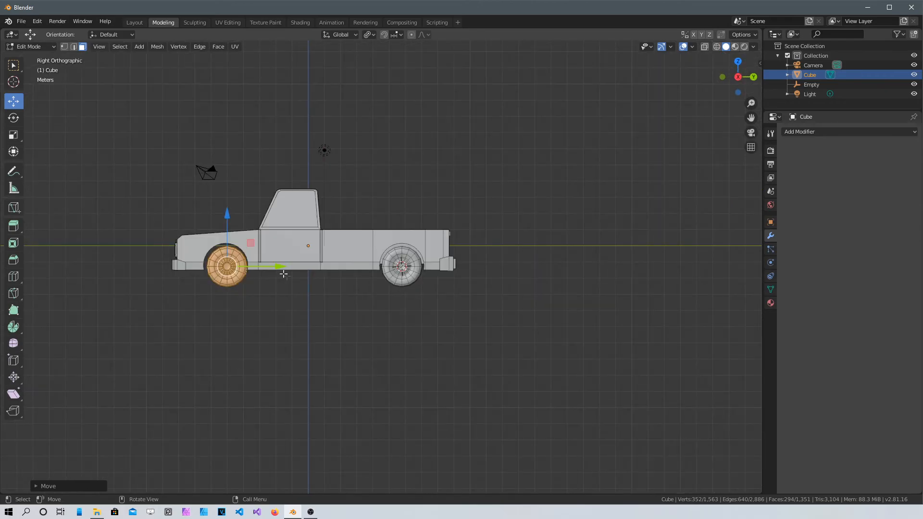
pyautogui.scroll(5, 280, 279)
pyautogui.keyDown('shift'); pyautogui.moveTo(244, 279); pyautogui.dragTo(571, 325, button='middle'); pyautogui.keyUp('shift')
pyautogui.scroll(5, 437, 307)
pyautogui.keyDown('shift'); pyautogui.moveTo(396, 376); pyautogui.dragTo(511, 298, button='middle'); pyautogui.keyUp('shift')
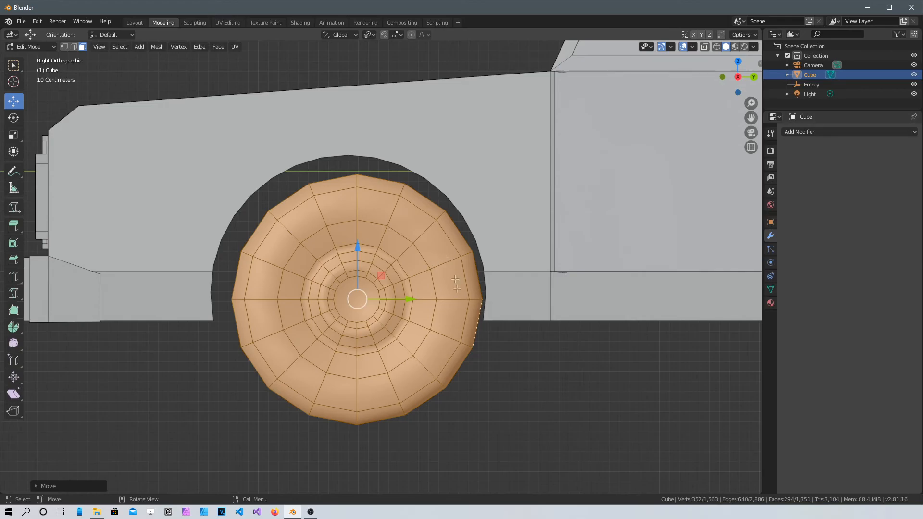
pyautogui.moveTo(409, 299)
pyautogui.mouseDown()
pyautogui.moveTo(395, 297)
pyautogui.moveTo(402, 293)
pyautogui.mouseUp()
pyautogui.scroll(-8, 548, 312)
pyautogui.moveTo(604, 288); pyautogui.dragTo(533, 264, button='middle')
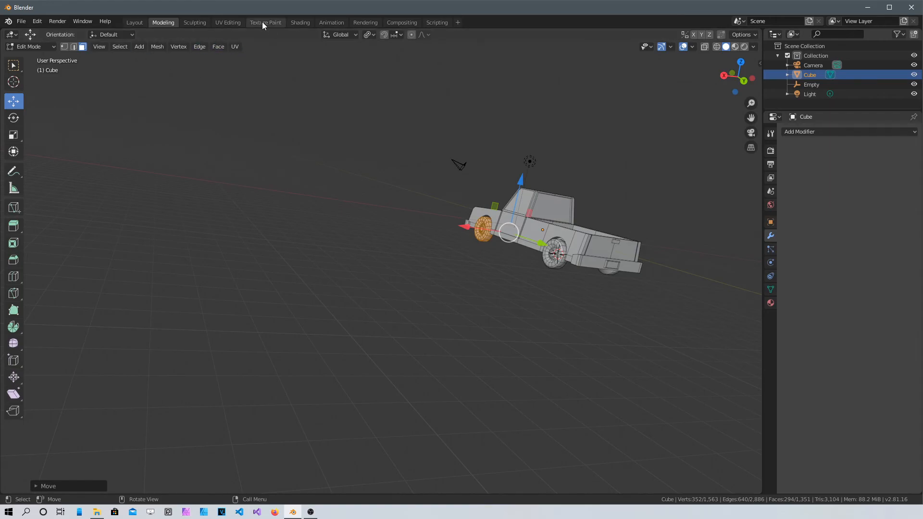
# - Switch to the UV Editing workspace, deselect the front wheels and view the coloured truck from its side
pyautogui.click(226, 23)
pyautogui.moveTo(644, 274); pyautogui.dragTo(110, 303, button='middle')
pyautogui.click(567, 329)
pyautogui.scroll(4, 481, 289)
pyautogui.moveTo(301, 293); pyautogui.dragTo(552, 226, button='middle')
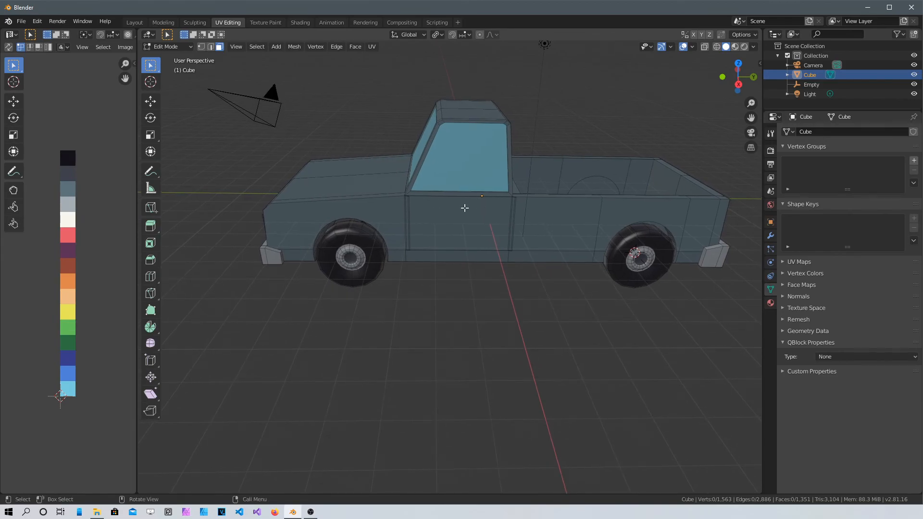
# - Select all of the truck's faces and box-select the body's UV cluster on the blue-grey swatch
pyautogui.press('a')
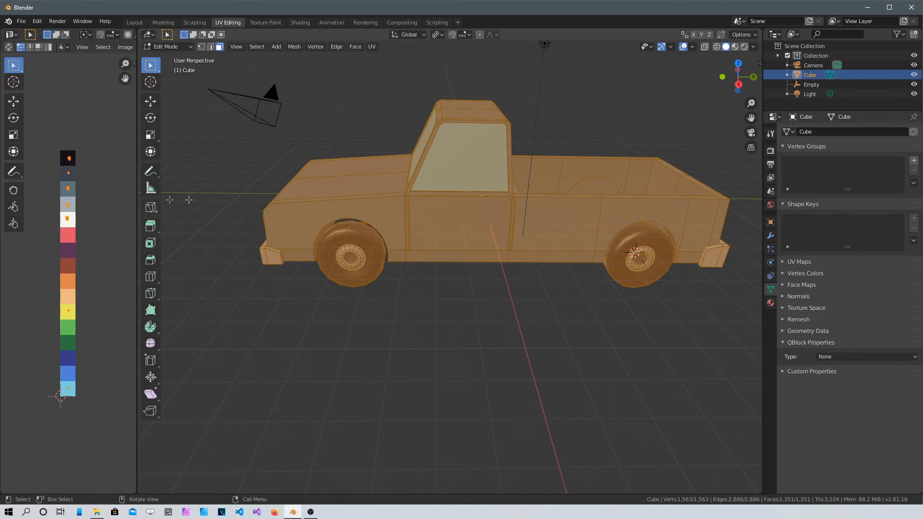
pyautogui.scroll(4, 77, 197)
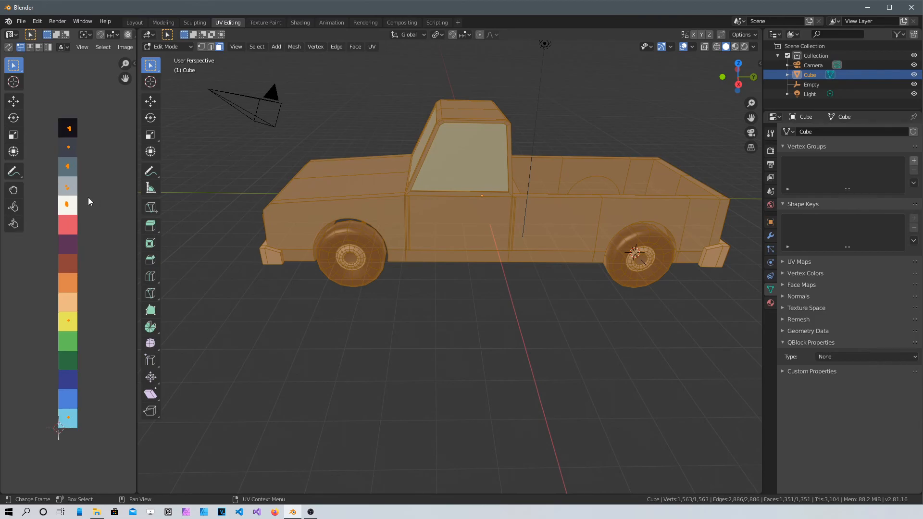
pyautogui.scroll(3, 76, 246)
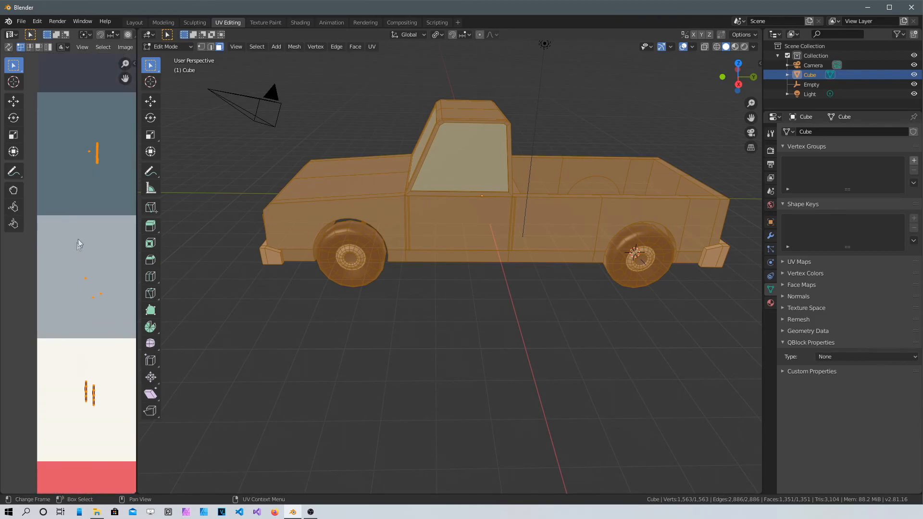
pyautogui.moveTo(78, 210); pyautogui.dragTo(110, 291, button='middle')
pyautogui.scroll(6, 70, 282)
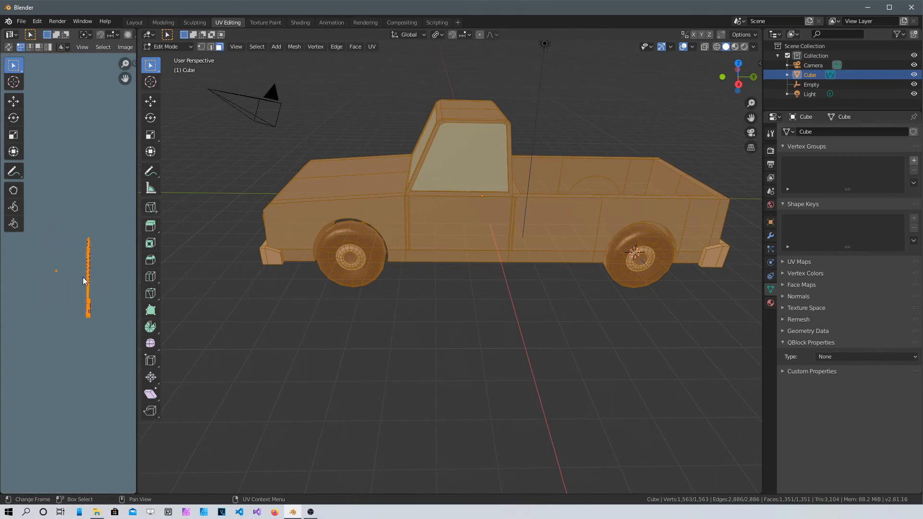
pyautogui.scroll(-3, 84, 263)
pyautogui.moveTo(93, 242); pyautogui.dragTo(62, 259)
pyautogui.moveTo(70, 308); pyautogui.dragTo(70, 308)
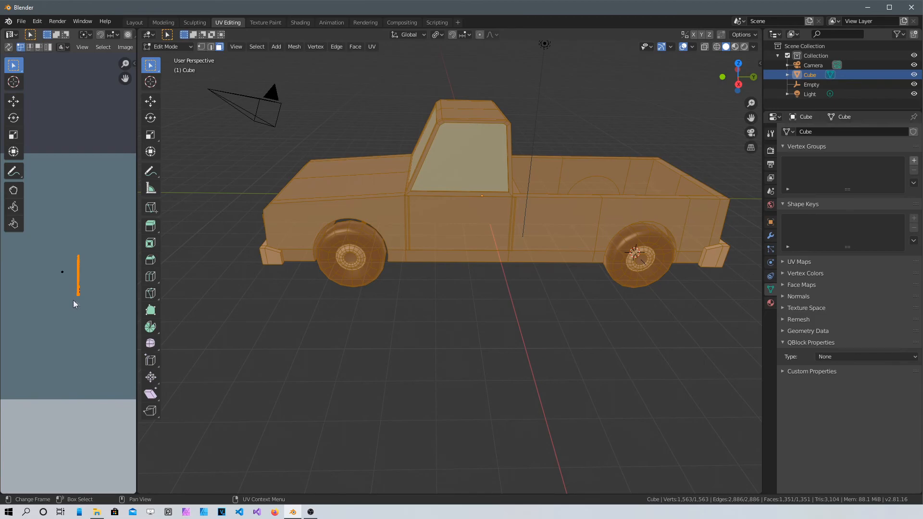
pyautogui.scroll(-4, 92, 296)
pyautogui.moveTo(84, 255); pyautogui.dragTo(70, 296)
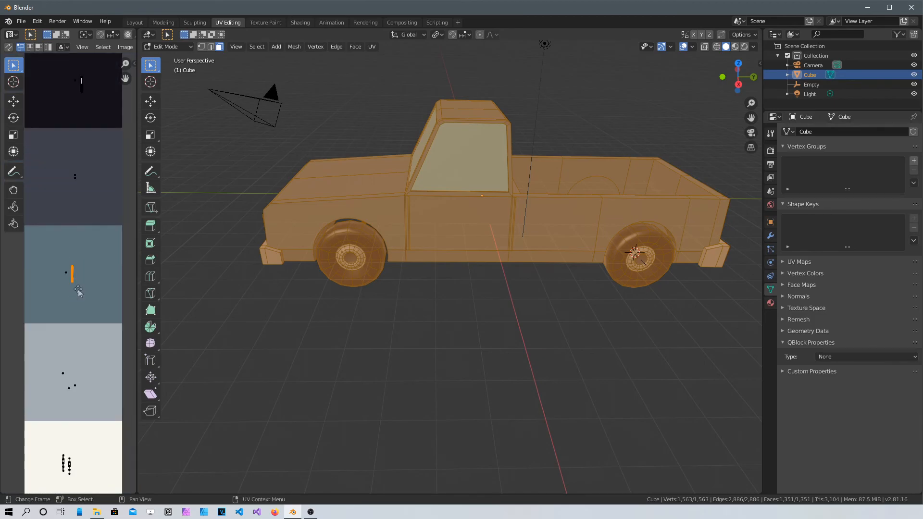
# - Try the black swatch for the truck body by moving its UVs there, and deselect the mesh
pyautogui.press('g')
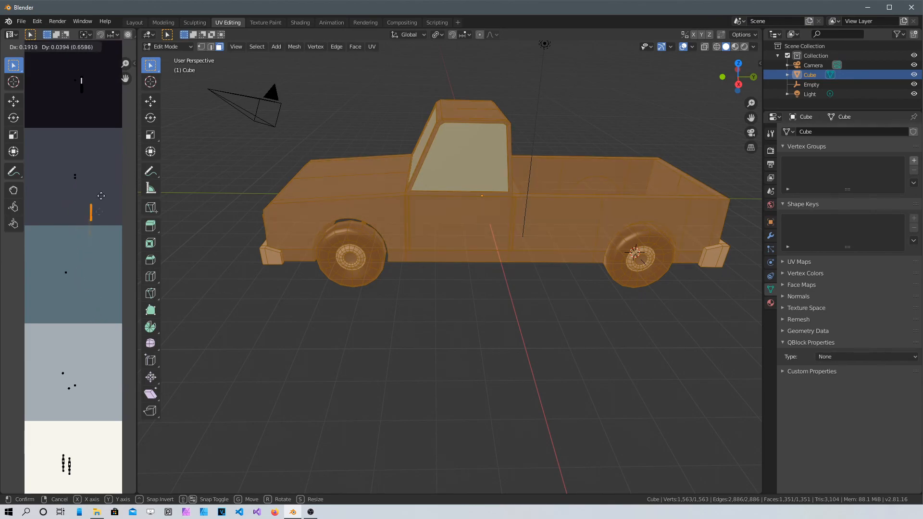
pyautogui.click(104, 119)
pyautogui.click(332, 315)
pyautogui.scroll(-4, 395, 304)
pyautogui.scroll(-1, 103, 151)
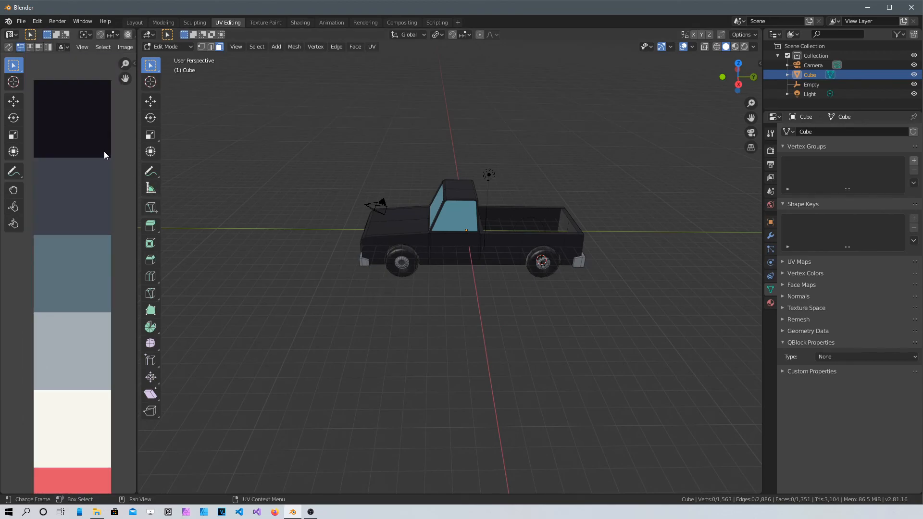
# - Reselect the whole mesh, move the body's UVs onto the dark green swatch and deselect everything
pyautogui.press('a')
pyautogui.scroll(-2, 89, 299)
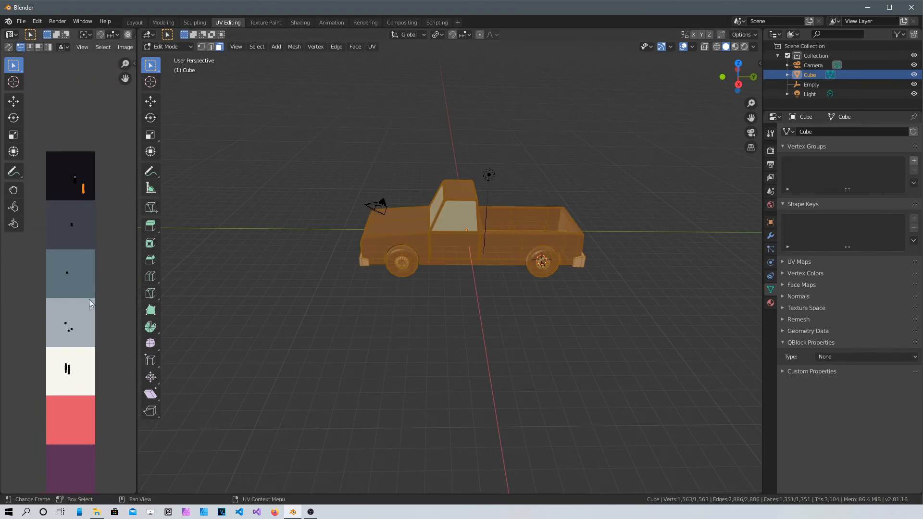
pyautogui.moveTo(91, 293); pyautogui.dragTo(98, 111, button='middle')
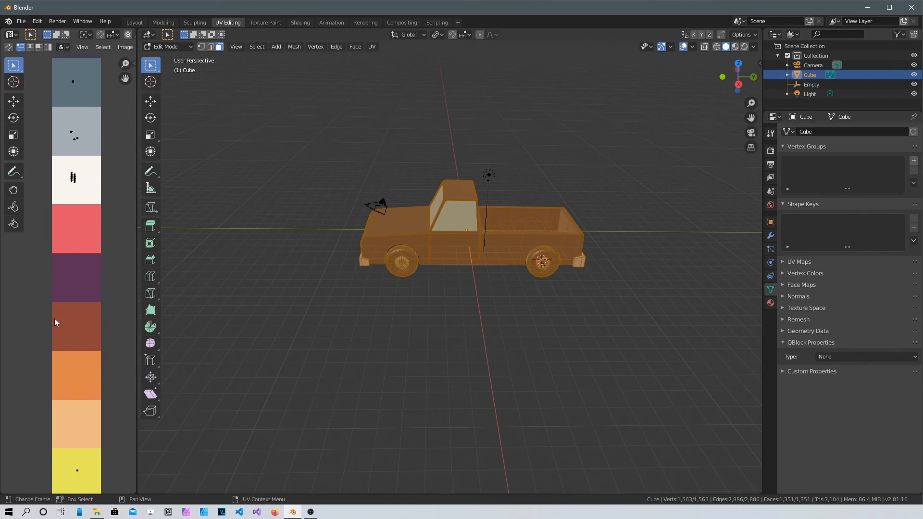
pyautogui.moveTo(69, 354); pyautogui.dragTo(77, 112, button='middle')
pyautogui.moveTo(59, 356); pyautogui.dragTo(47, 340, button='middle')
pyautogui.moveTo(83, 227); pyautogui.dragTo(126, 143, button='middle')
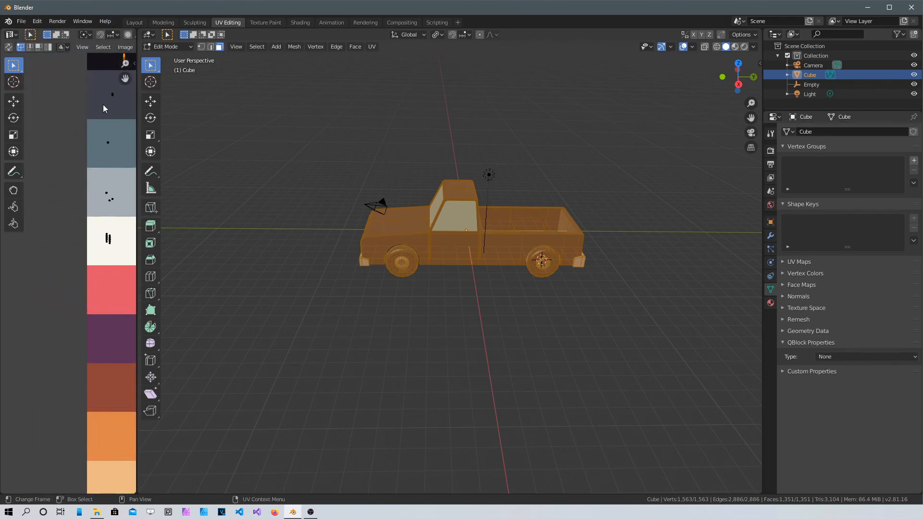
pyautogui.scroll(-3, 91, 97)
pyautogui.press('g')
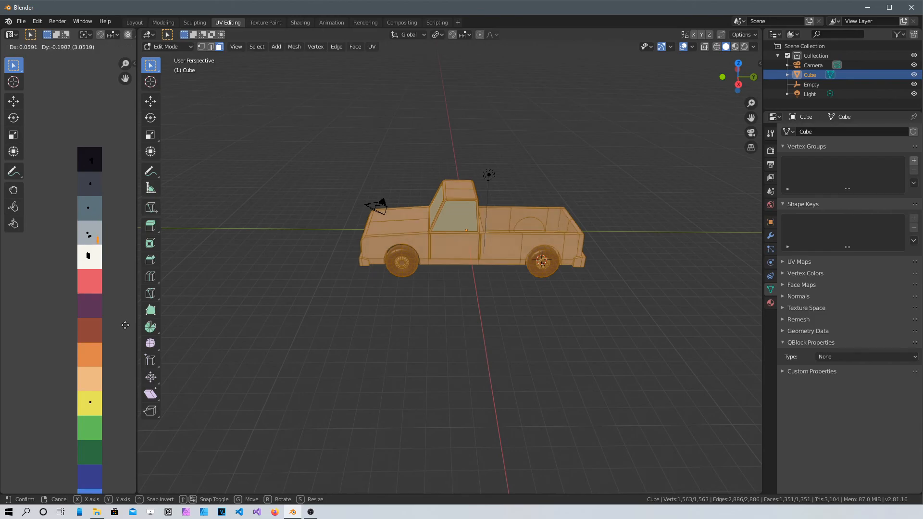
pyautogui.click(125, 81)
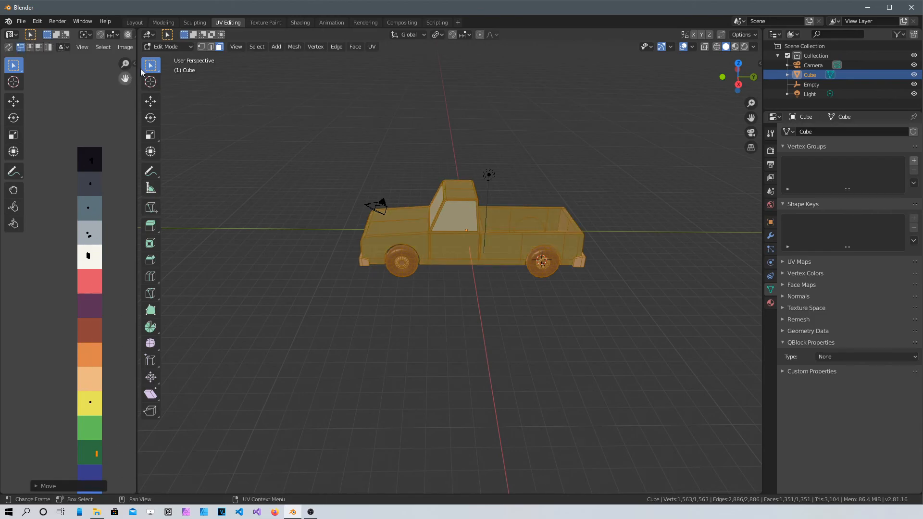
pyautogui.hotkey('alt', 'a')
# - Inspect the green truck's wheels, cab and cargo bed up close from several angles
pyautogui.scroll(4, 546, 251)
pyautogui.moveTo(546, 253); pyautogui.dragTo(545, 312, button='middle')
pyautogui.moveTo(617, 300); pyautogui.dragTo(400, 272, button='middle')
pyautogui.scroll(-3, 517, 284)
pyautogui.scroll(-1, 553, 261)
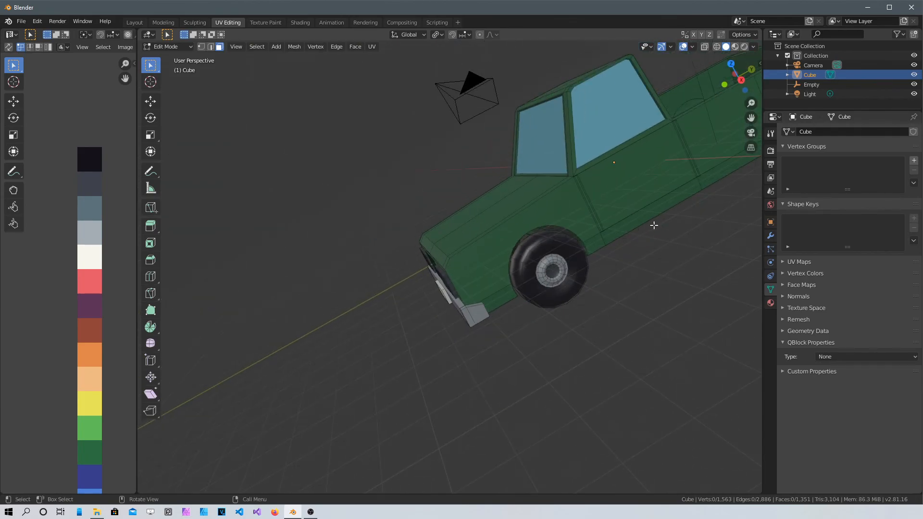
pyautogui.moveTo(653, 225); pyautogui.dragTo(509, 293, button='middle')
pyautogui.moveTo(670, 177); pyautogui.dragTo(391, 286, button='middle')
pyautogui.scroll(2, 391, 286)
pyautogui.moveTo(461, 260); pyautogui.dragTo(623, 279, button='middle')
pyautogui.moveTo(635, 219); pyautogui.dragTo(686, 214, button='middle')
pyautogui.scroll(-4, 686, 215)
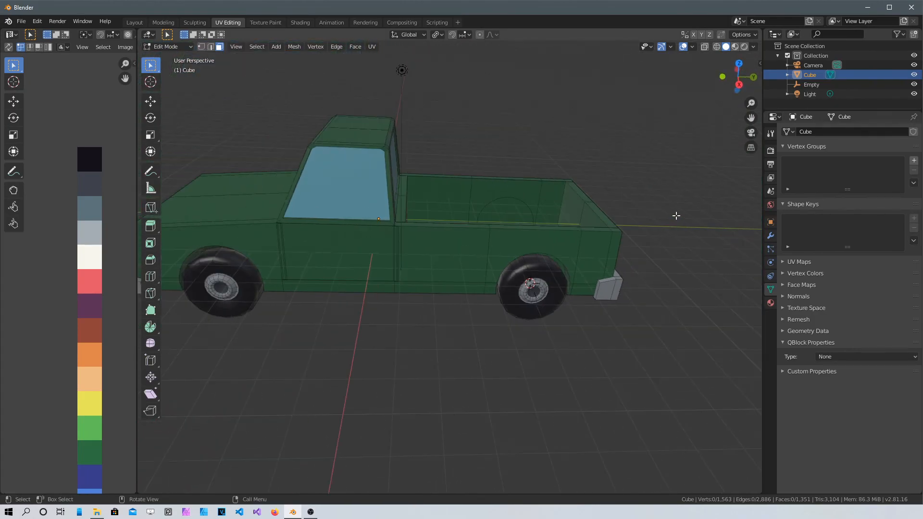
pyautogui.moveTo(500, 249); pyautogui.dragTo(425, 201, button='middle')
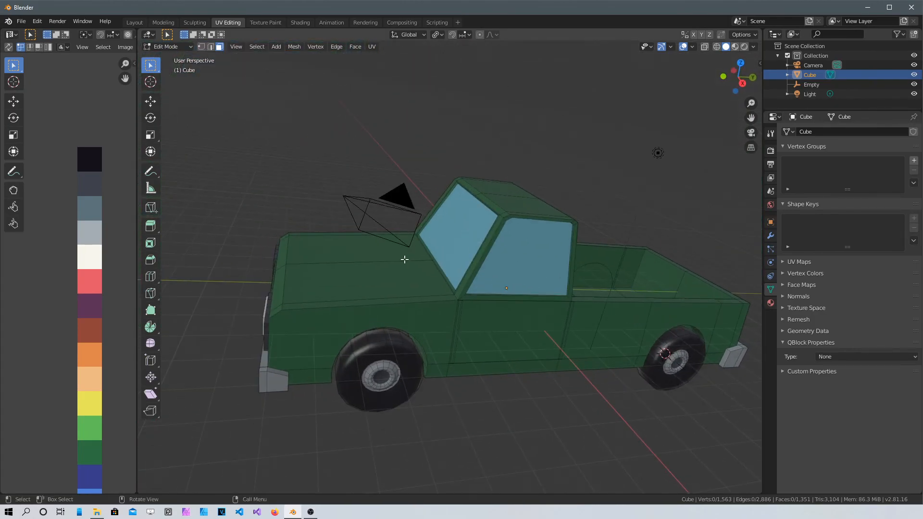
pyautogui.moveTo(492, 324); pyautogui.dragTo(428, 309, button='middle')
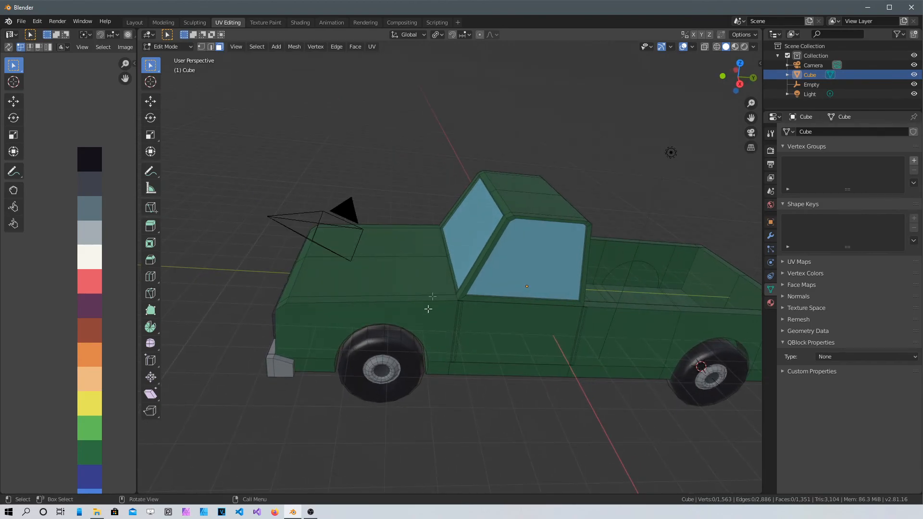
pyautogui.keyDown('shift'); pyautogui.moveTo(503, 192); pyautogui.dragTo(364, 285, button='middle'); pyautogui.keyUp('shift')
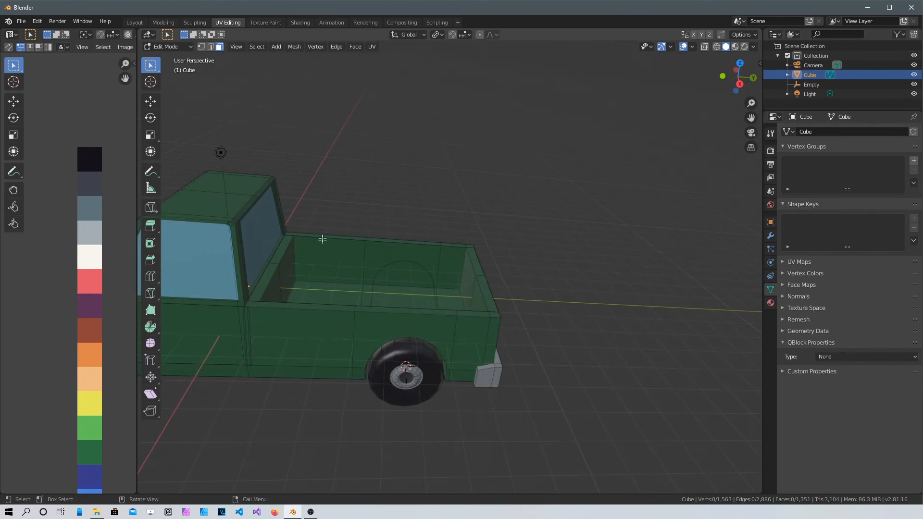
pyautogui.keyDown('shift'); pyautogui.moveTo(322, 239); pyautogui.dragTo(559, 249, button='middle'); pyautogui.keyUp('shift')
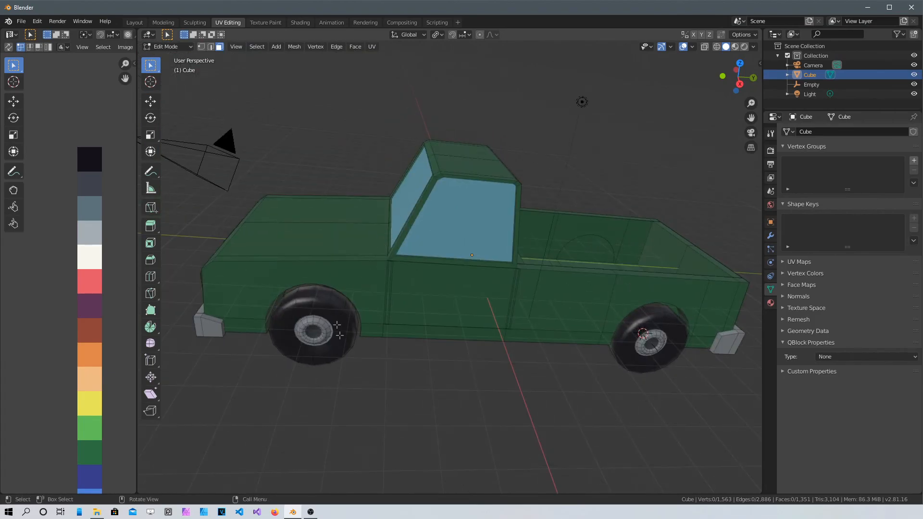
# - Examine the truck's front end and then its side and front wheel from a low angle
pyautogui.scroll(-2, 559, 302)
pyautogui.moveTo(623, 312); pyautogui.dragTo(414, 296, button='middle')
pyautogui.moveTo(551, 275); pyautogui.dragTo(664, 220, button='middle')
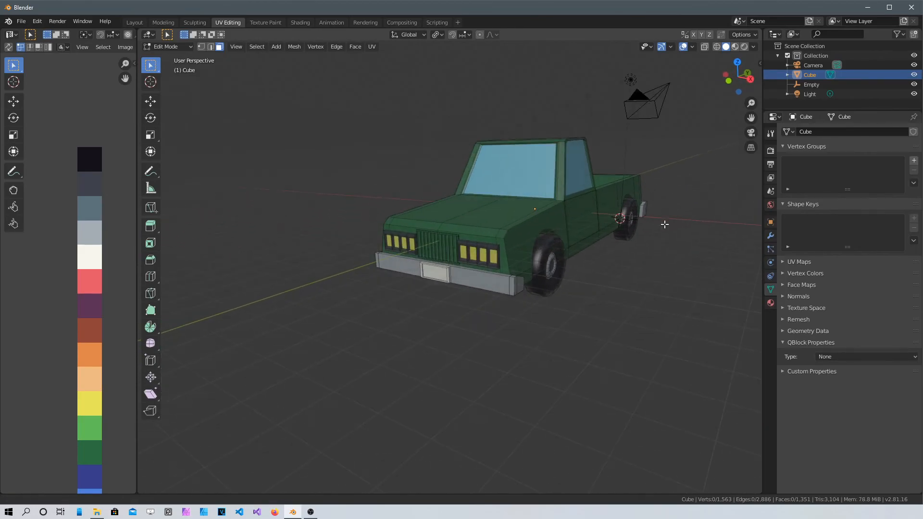
pyautogui.scroll(2, 508, 318)
pyautogui.moveTo(508, 319); pyautogui.dragTo(577, 288, button='middle')
pyautogui.moveTo(591, 234); pyautogui.dragTo(658, 138, button='middle')
pyautogui.moveTo(295, 191); pyautogui.dragTo(374, 292, button='middle')
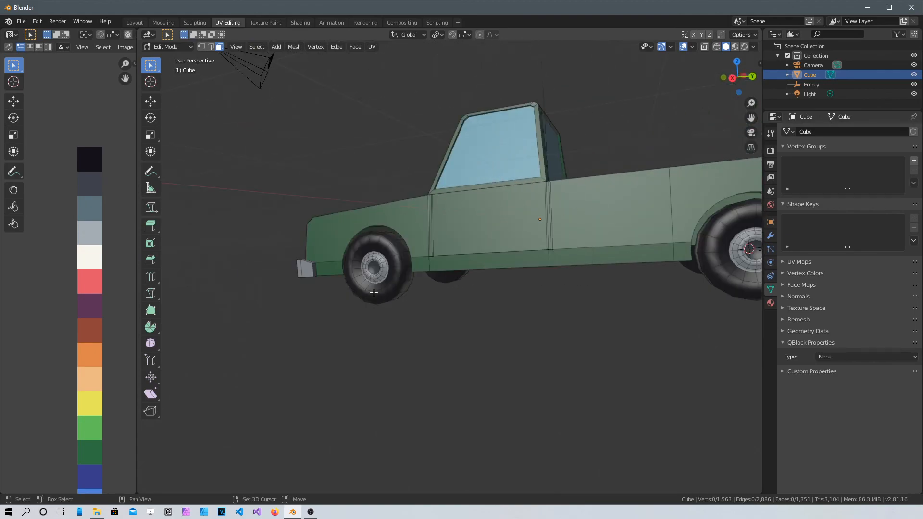
pyautogui.moveTo(552, 278); pyautogui.dragTo(597, 305, button='middle')
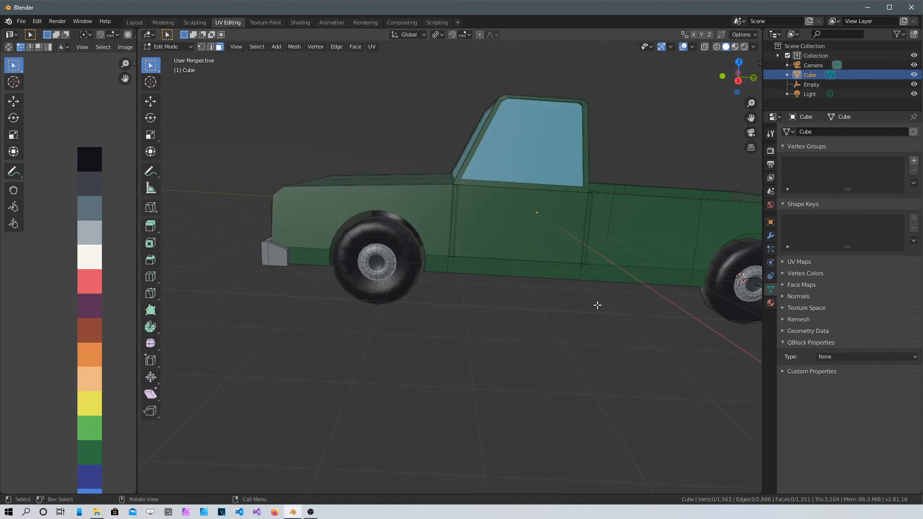